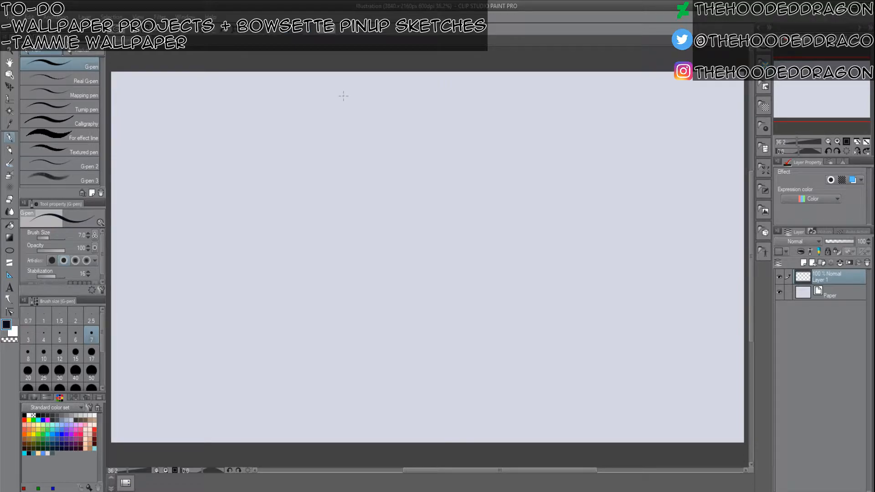
left_click(42, 178)
left_click_drag(323, 114, 441, 247)
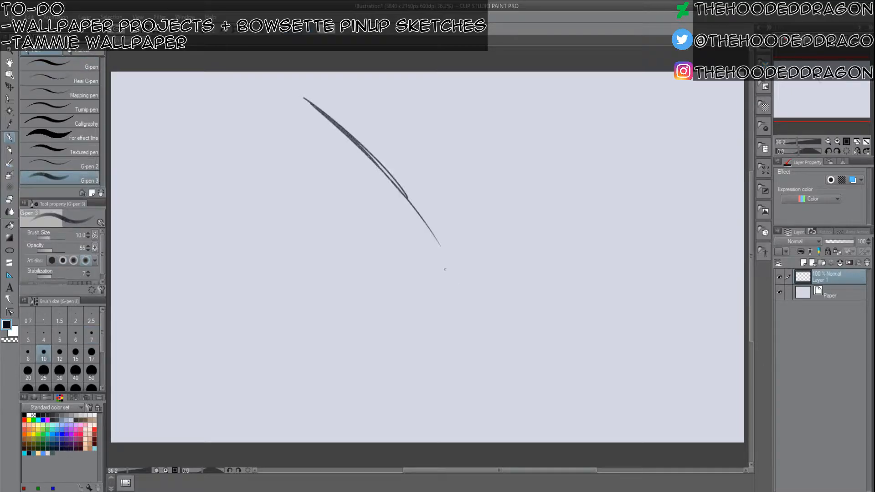
key("ctrl+z")
key("ctrl+z")
left_click_drag(338, 121, 429, 208)
key("ctrl+z")
key("ctrl+z")
mouse_move(395, 152)
left_mouse_down()
mouse_move(365, 151)
mouse_move(385, 137)
left_mouse_up()
key("ctrl+z")
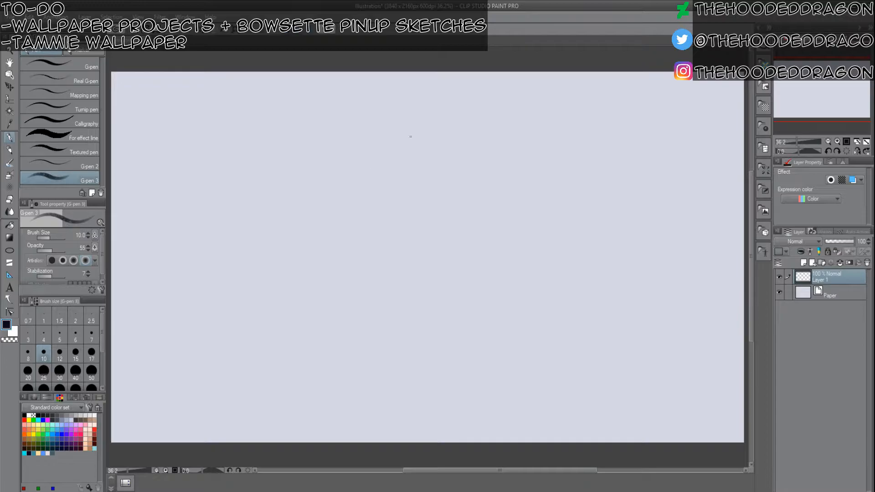
mouse_move(392, 167)
left_mouse_down()
mouse_move(434, 147)
mouse_move(402, 175)
mouse_move(420, 182)
mouse_move(431, 173)
mouse_move(431, 153)
mouse_move(406, 156)
mouse_move(417, 165)
mouse_move(408, 142)
left_mouse_up()
key("Delete")
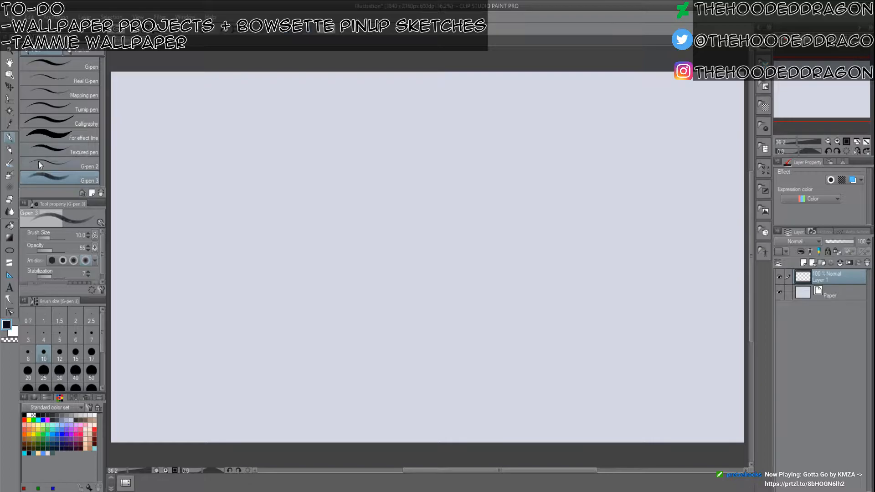
Try out the Sketching Tool with rough ovals on the blank canvas and remove them.
left_click(9, 175)
mouse_move(353, 127)
left_mouse_down()
mouse_move(371, 197)
mouse_move(388, 153)
mouse_move(330, 126)
mouse_move(325, 183)
mouse_move(387, 192)
left_mouse_up()
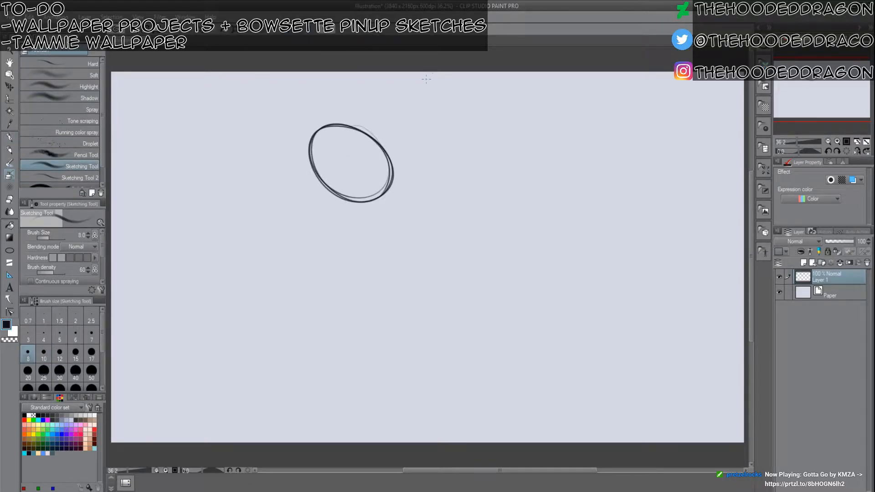
key("Delete")
key("]")
key("]")
key("]")
key("]")
left_click_drag(390, 126, 378, 180)
key("ctrl+z")
Set the Sketching Tool's brush size to 10.
key("bracketleft")
key("bracketleft")
key("bracketleft")
key("bracketleft")
key("bracketleft")
key("bracketright")
key("bracketright")
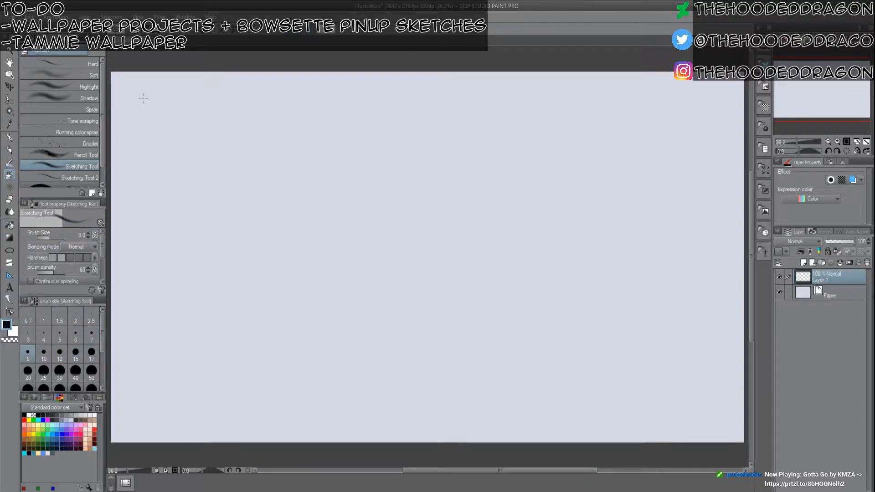
key("bracketright")
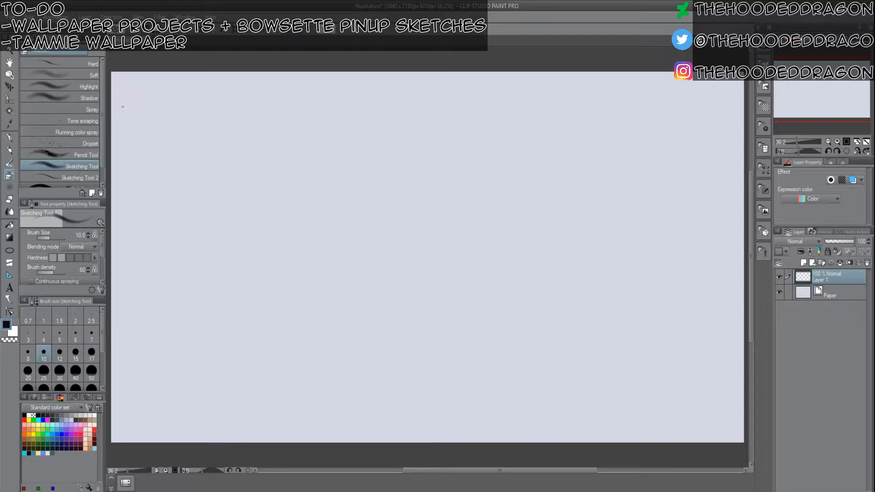
Select the entire canvas on Layer 1, fill it with the dark navy drawing colour, and deselect.
left_click(9, 111)
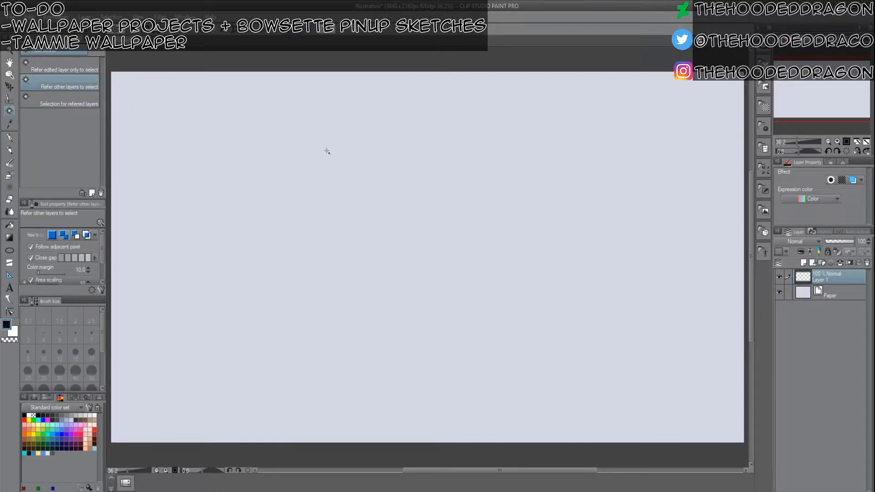
left_click(328, 151)
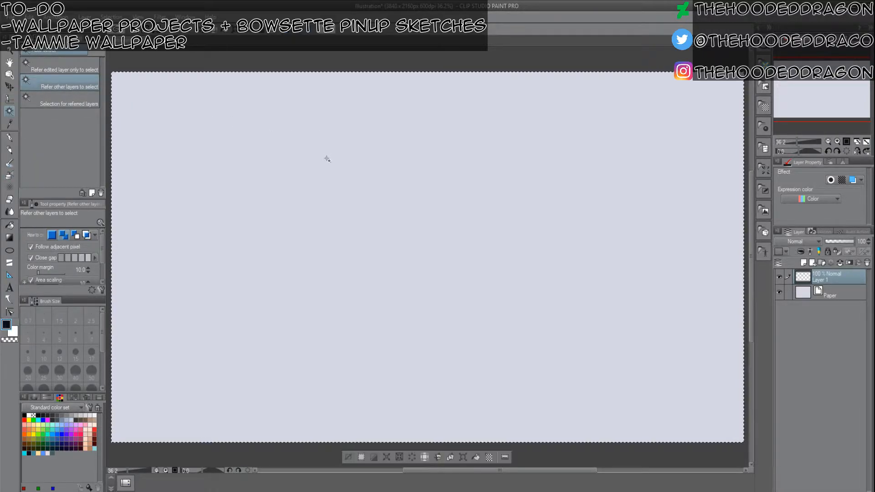
left_click(475, 456)
left_click(372, 456)
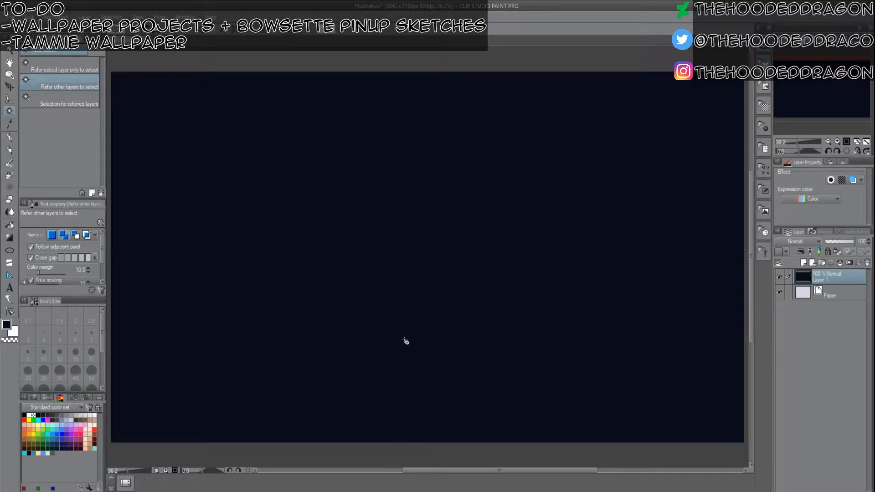
Select the whole dark-filled area of Layer 1 by colour, referring to other layers.
scroll(410, 348, "down", 8)
left_click_drag(470, 360, 443, 280)
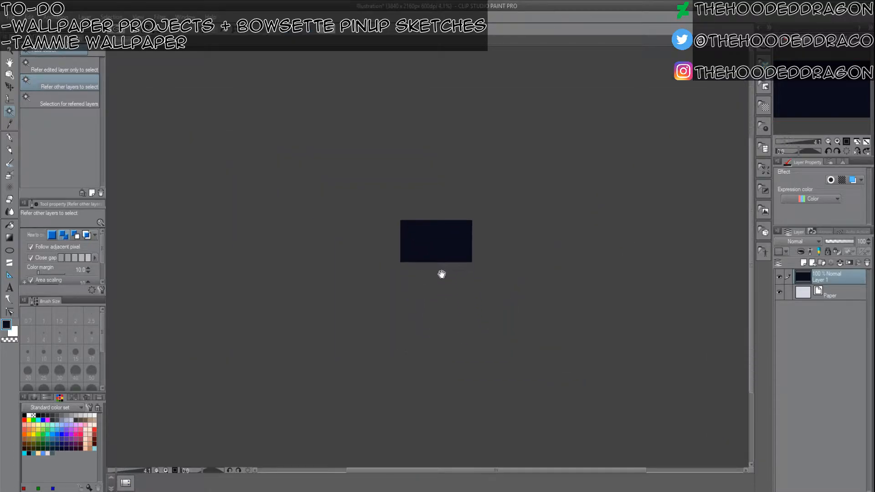
scroll(398, 195, "up", 6)
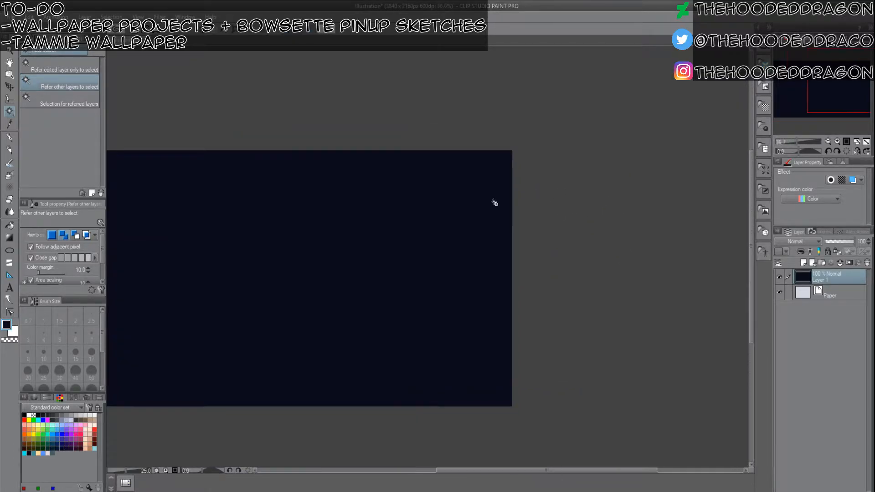
left_click_drag(425, 203, 548, 209)
left_click(549, 210)
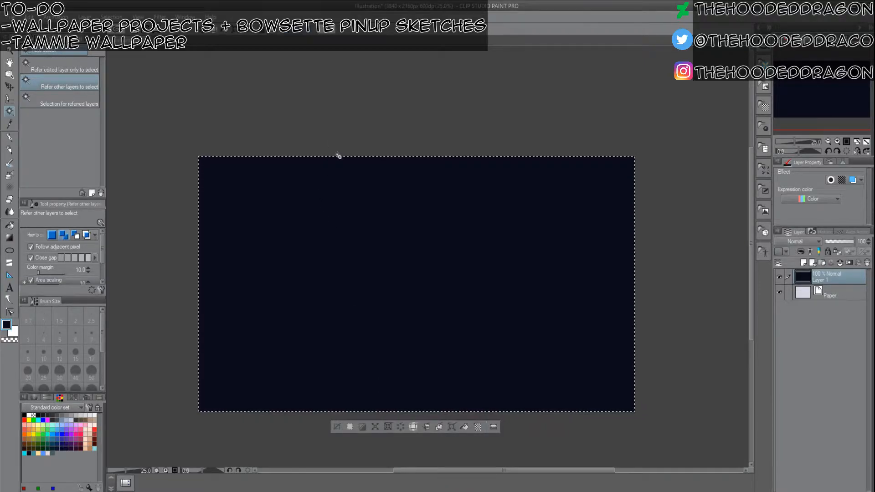
key("Delete")
key("ctrl+d")
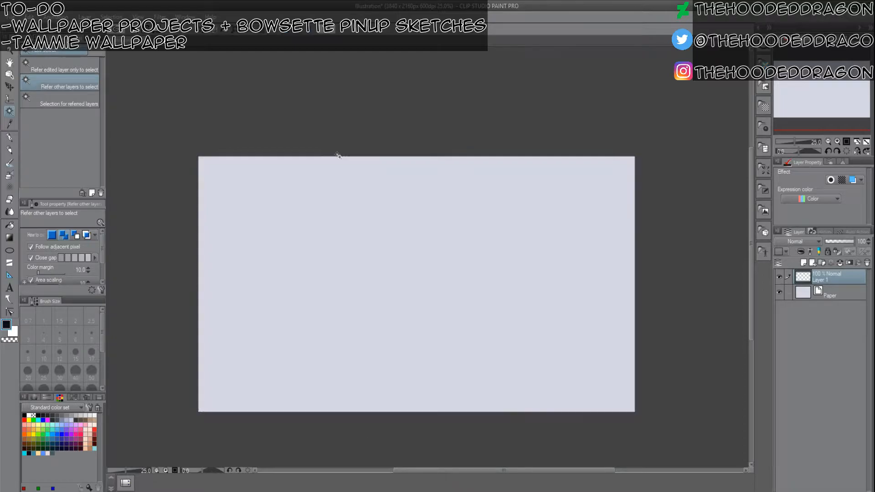
key("ctrl+z")
key("ctrl+z")
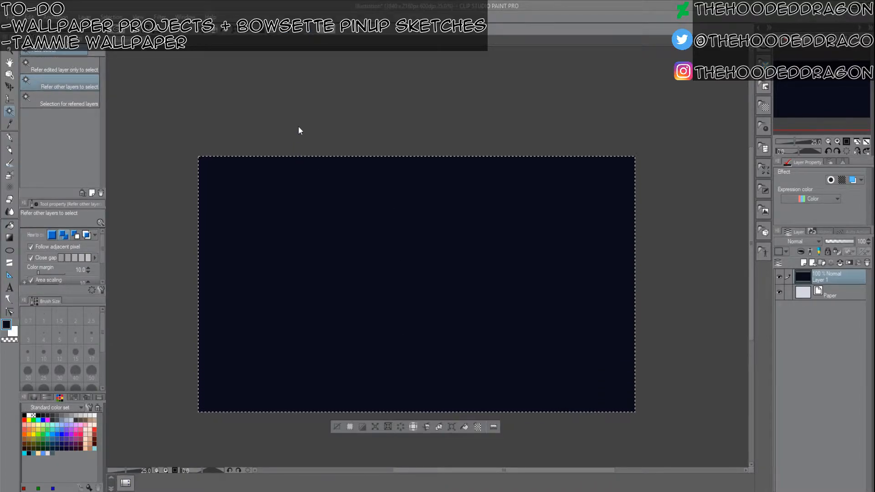
Shrink the selection slightly inside the canvas edges, delete the fill within it to leave a thin dark frame, and deselect.
left_click(324, 153)
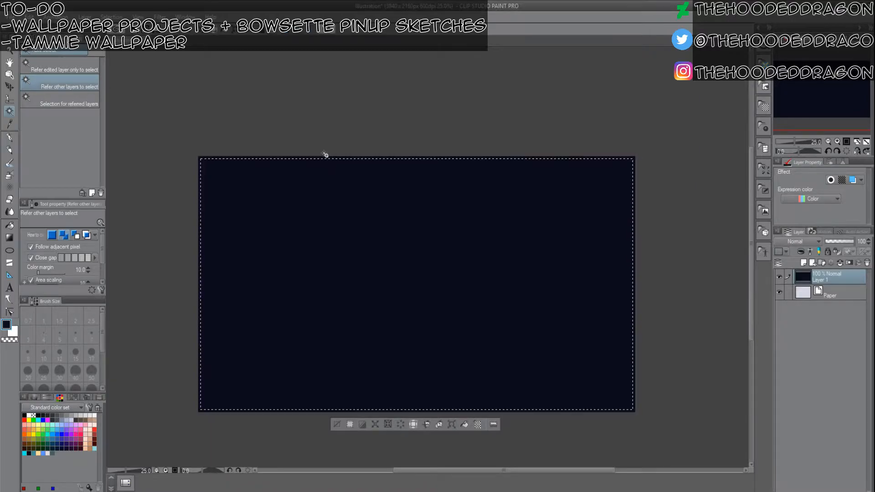
key("Delete")
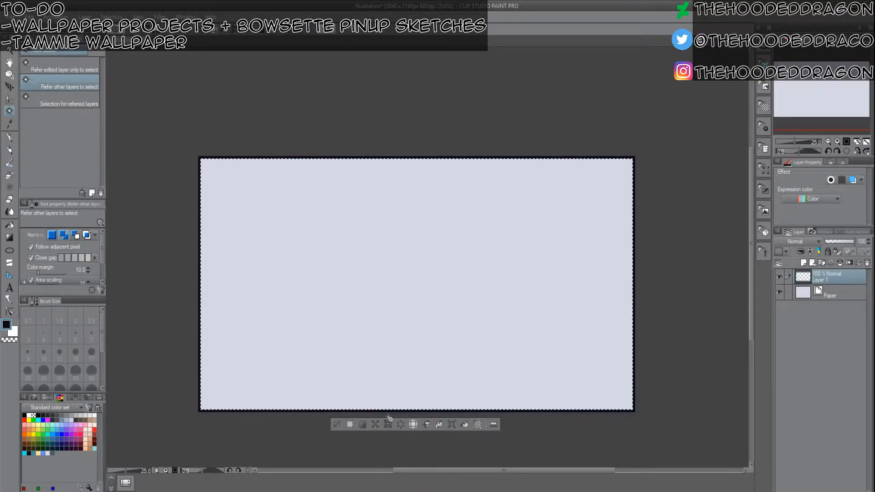
key("ctrl+d")
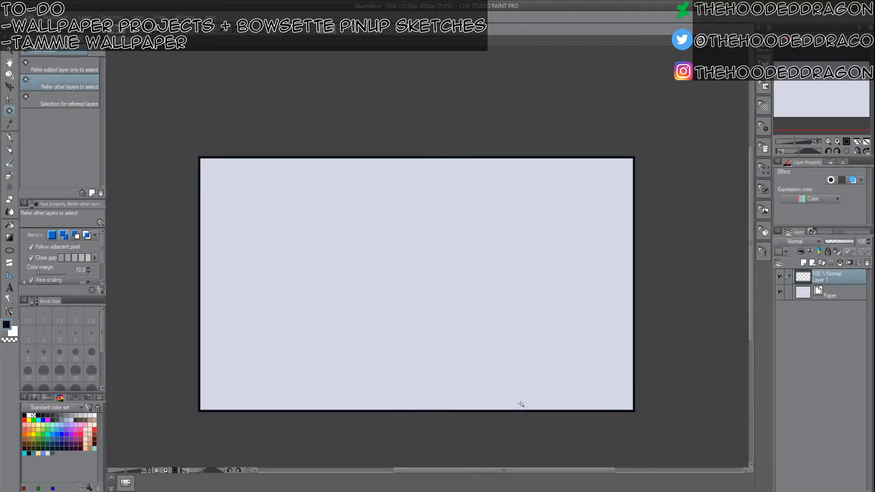
Scale the dark frame down to a small thumbnail rectangle and nudge it just inside the canvas's upper-left corner.
key("ctrl+t")
left_click_drag(633, 412, 270, 197)
key("Right")
key("Down")
key("Down")
key("Right")
key("Right")
key("Down")
key("Right")
key("Down")
key("Right")
key("Down")
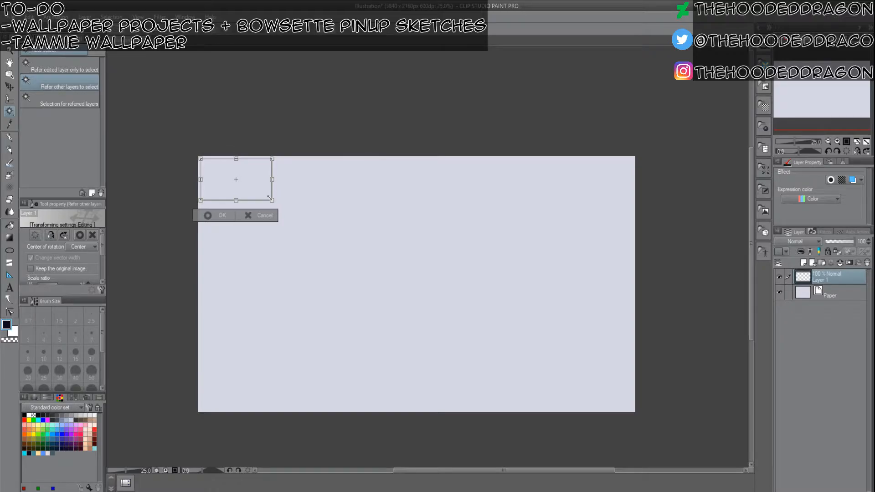
left_click(223, 214)
Enlarge the thumbnail frame slightly from its lower-right corner, to about one fifth of the canvas width.
scroll(276, 224, "up", 1)
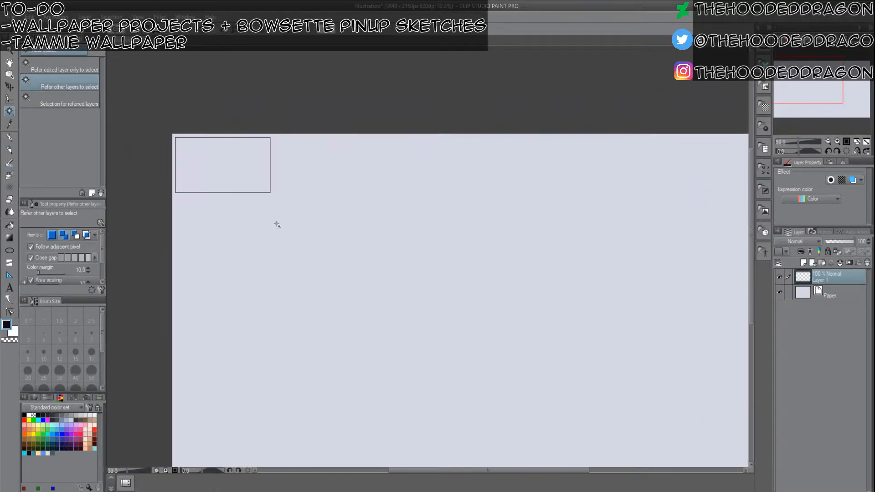
scroll(277, 224, "down", 1)
mouse_move(387, 262)
left_mouse_down()
mouse_move(378, 256)
mouse_move(389, 275)
left_mouse_up()
key("ctrl+t")
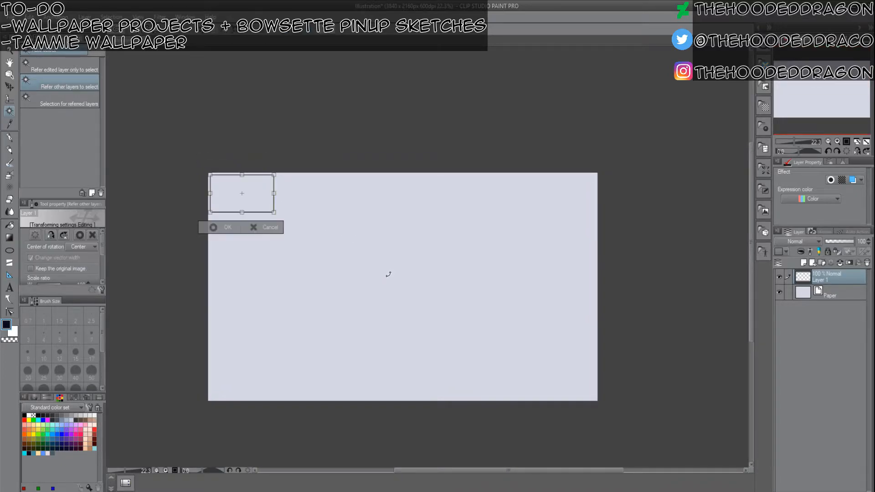
left_click_drag(274, 219, 288, 227)
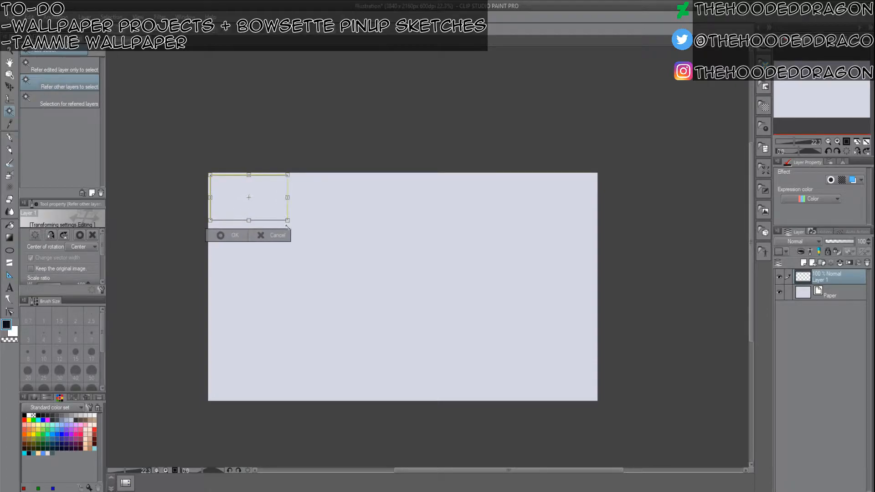
left_click(232, 236)
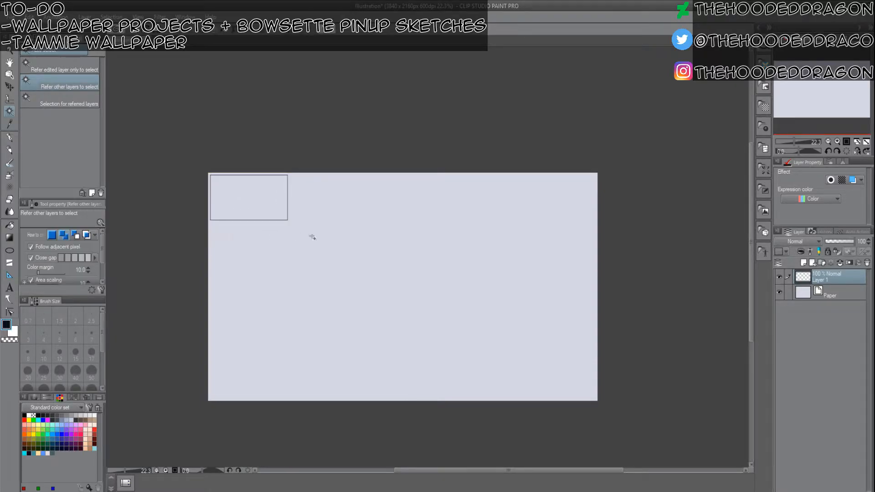
Duplicate the thumbnail frame onto a new layer and move the copy horizontally beside the first, leaving a small gap.
key("ctrl+v")
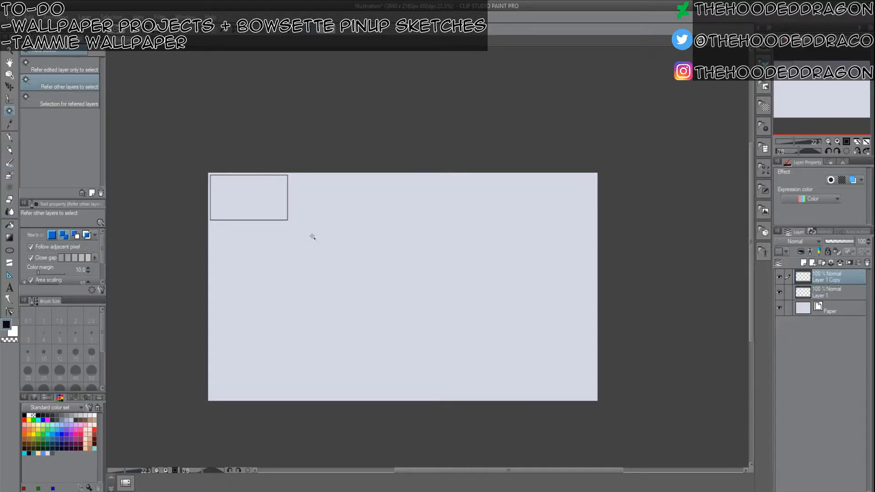
key("ctrl+t")
key("Right")
key("Right")
key("Right")
key("Right")
key("Right")
key("Right")
key("Right")
key("Right")
key("Right")
key("Right")
key("Right")
key("Right")
key("Right")
key("Right")
key("Right")
key("Right")
key("Right")
key("Right")
key("Right")
key("Right")
key("Right")
key("Right")
key("Right")
key("Right")
key("Right")
key("Right")
key("Right")
key("Right")
key("Right")
key("Right")
key("Right")
key("Right")
key("Right")
key("Right")
key("Right")
key("Right")
key("Right")
key("Right")
key("Right")
key("Right")
key("Right")
key("Right")
key("Right")
key("Right")
key("Right")
key("Right")
key("Right")
key("Right")
key("Right")
key("Right")
key("Right")
key("Right")
key("Right")
key("Right")
key("Right")
key("Right")
key("Right")
key("Right")
key("Right")
key("Right")
key("Right")
key("Right")
key("Right")
key("Right")
key("Right")
key("Right")
key("Right")
key("Right")
key("Right")
key("Right")
key("Right")
key("Right")
key("Right")
key("Right")
key("Right")
key("Right")
key("Right")
key("Right")
key("Right")
key("Right")
key("Left")
key("Left")
key("Left")
key("Left")
key("Left")
key("Left")
key("Left")
key("Left")
left_click(314, 237)
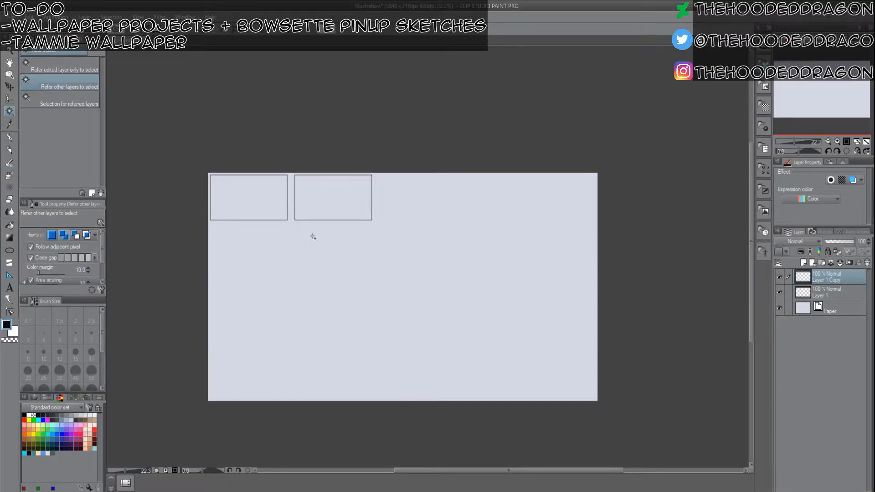
key("ctrl+v")
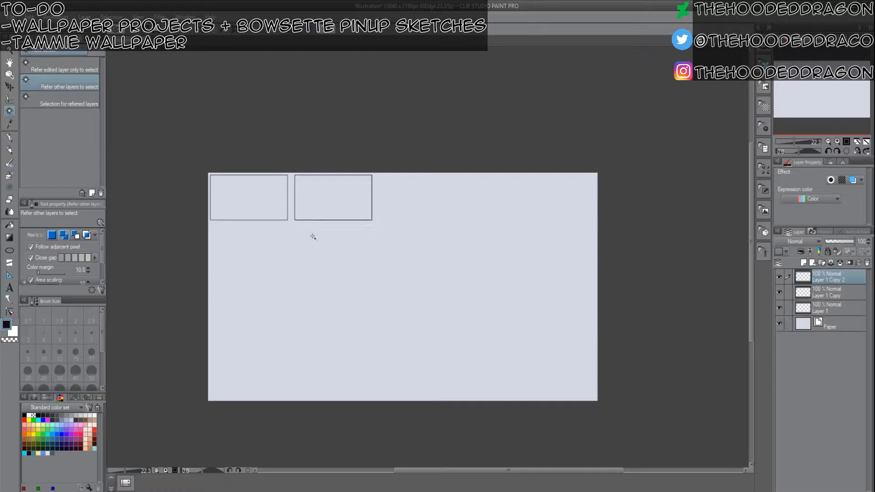
key("ctrl+t")
key("Down")
key("Down")
key("Down")
key("Down")
key("Down")
key("Down")
key("Down")
key("Down")
key("Down")
key("Down")
key("Down")
key("Down")
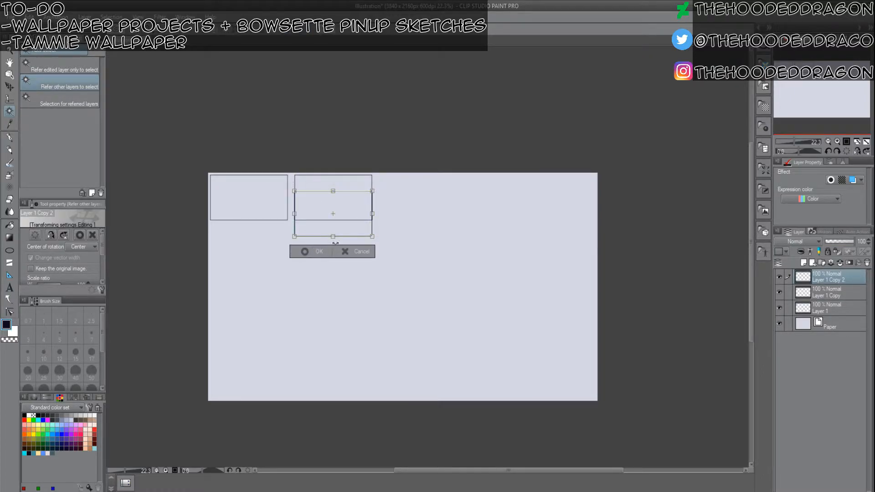
left_click(358, 252)
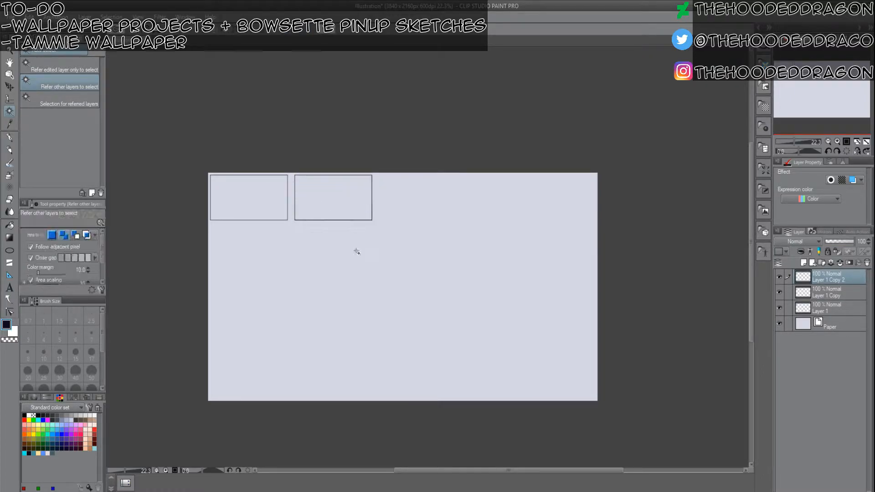
left_click(840, 263)
Toggle the frame layers' visibility to check them, and merge the two side-by-side frames into a single layer.
left_click(779, 277)
left_click(778, 276)
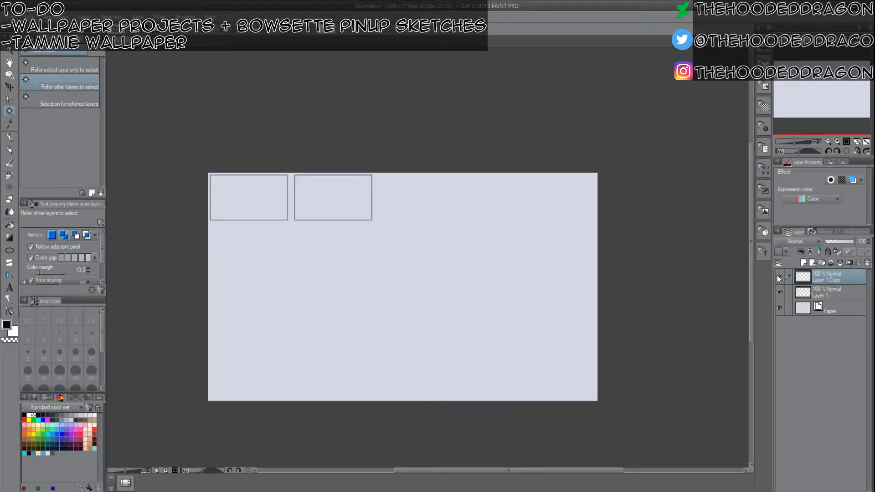
left_click(778, 290)
left_click(779, 290)
left_click(778, 290)
left_click(779, 290)
left_click(840, 263)
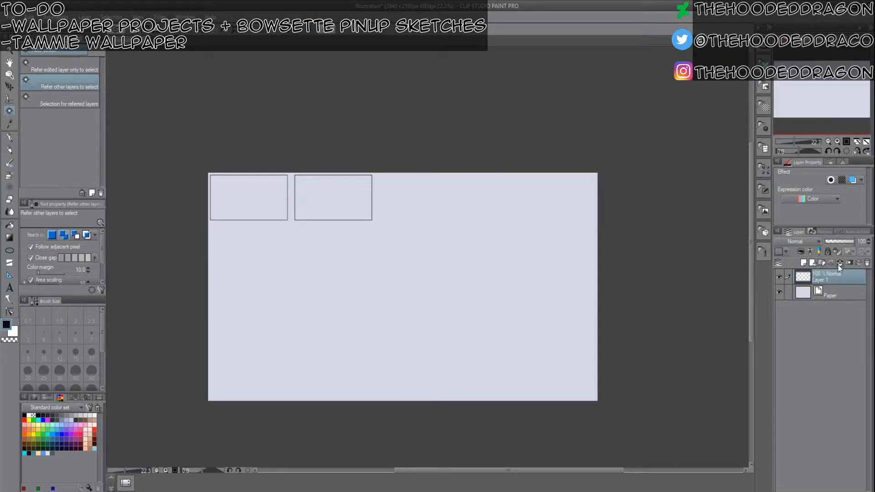
Duplicate the pair of frames straight down as a second row with a small gap, and merge both rows into one layer.
left_click(838, 264)
key("ctrl+t")
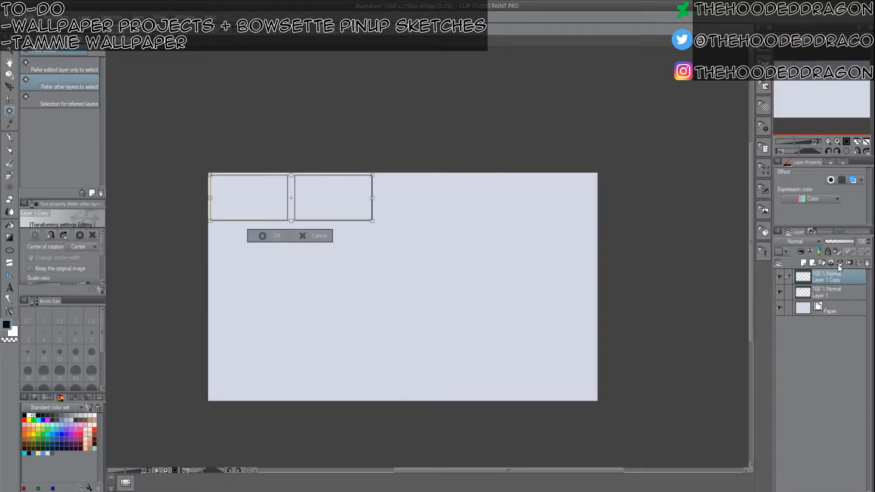
key("Down")
key("Down")
key("Down")
key("Down")
key("Down")
key("Down")
key("Down")
key("Down")
key("Down")
key("Down")
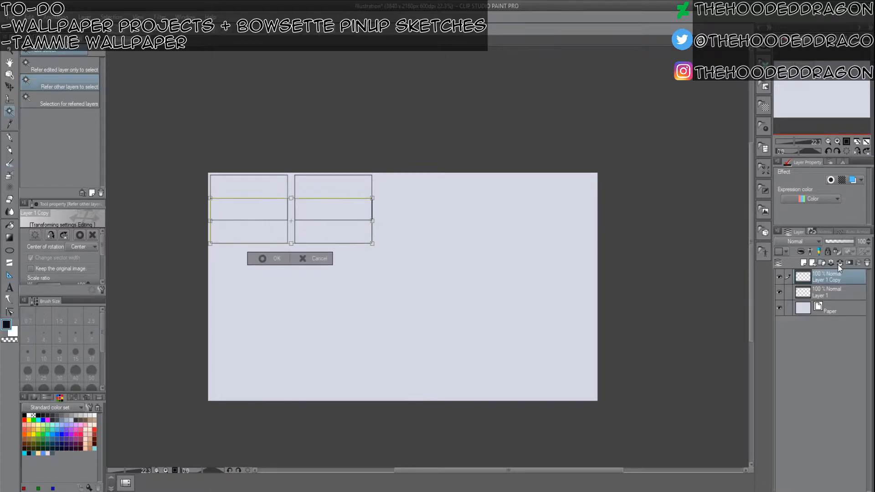
key("Down")
key("Down")
key("Down")
key("Down")
key("Down")
key("Down")
key("Down")
key("Down")
key("Down")
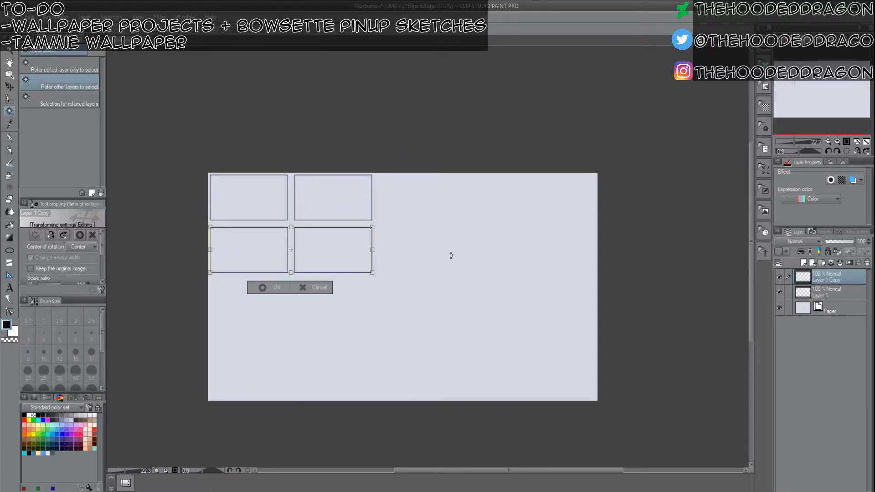
left_click(276, 287)
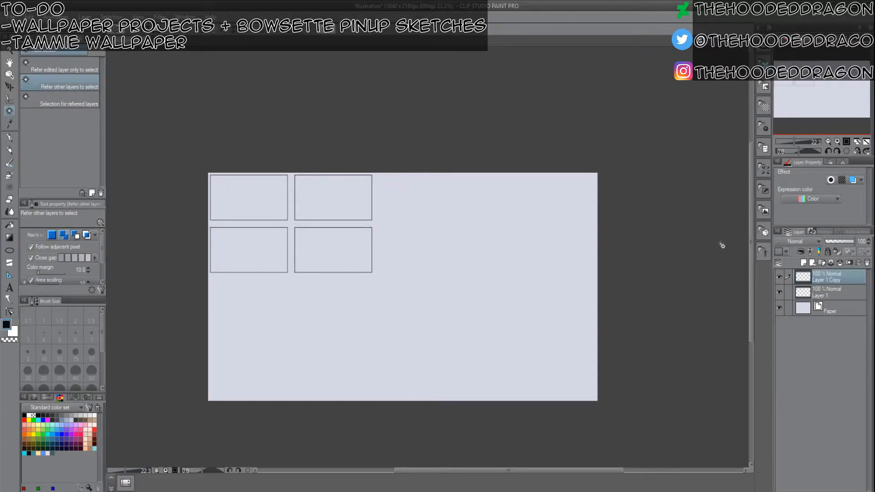
key("ctrl+e")
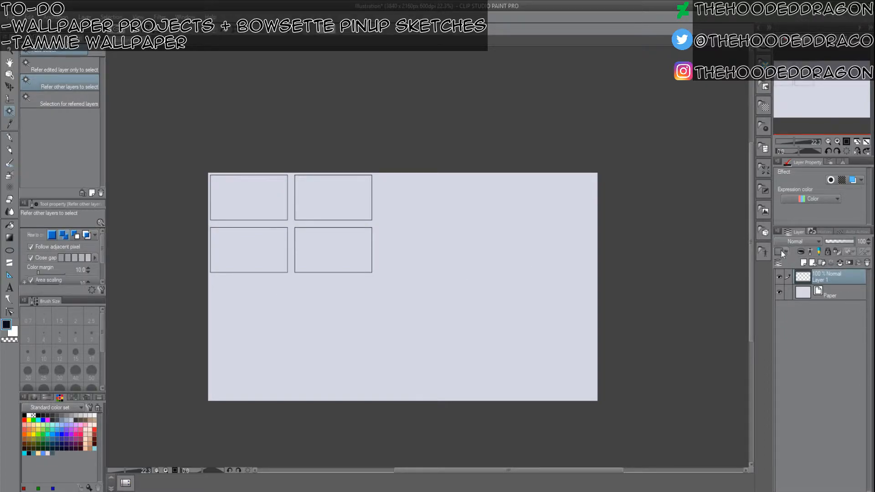
Duplicate the block of four frames onto a new layer and move the copy straight down to form the third and fourth rows.
key("ctrl+z")
key("ctrl+t")
key("Down")
key("Down")
key("Down")
key("Down")
key("Down")
key("Down")
key("Down")
key("Down")
key("Down")
key("Down")
key("Down")
key("Down")
key("Down")
key("Down")
key("Down")
key("Down")
key("Down")
key("Down")
key("Down")
key("Down")
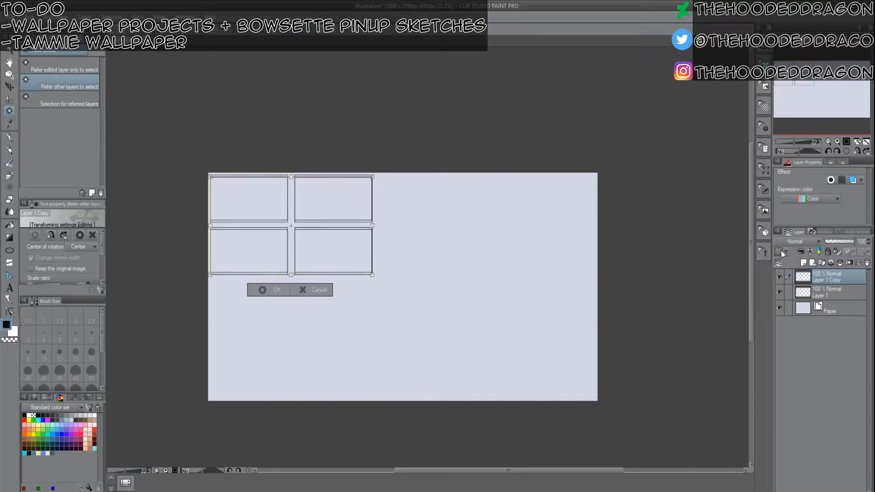
key("Down")
key("Down")
key("Down")
key("Down")
key("Down")
key("Down")
key("Down")
key("Down")
key("Down")
key("Down")
key("Down")
key("Down")
key("Down")
key("Down")
key("Down")
key("Down")
key("Down")
key("Down")
key("Down")
key("Down")
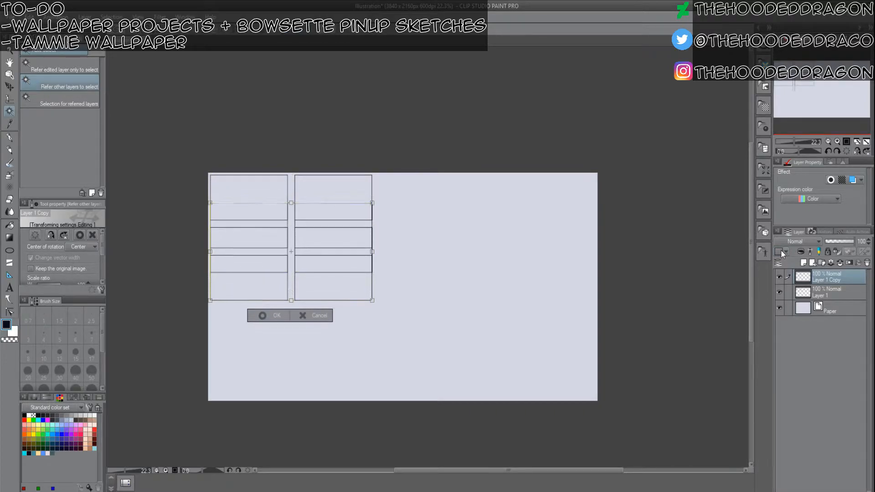
key("Down")
key("Down")
key("Down")
key("Down")
key("Down")
key("Down")
key("Down")
key("Down")
key("Down")
key("Down")
key("Down")
key("Down")
key("Down")
key("Down")
key("Down")
key("Down")
key("Down")
key("Down")
key("Down")
key("Down")
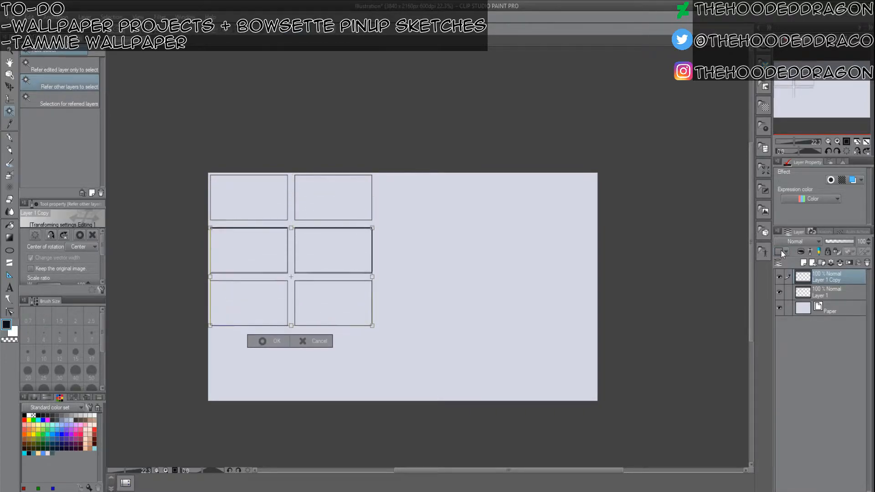
key("Down")
key("Down")
key("Down")
key("Down")
key("Down")
key("Down")
key("Down")
key("Down")
key("Down")
key("Down")
key("Down")
key("Down")
key("Down")
key("Down")
key("Down")
key("Down")
key("Down")
key("Down")
key("Down")
key("Down")
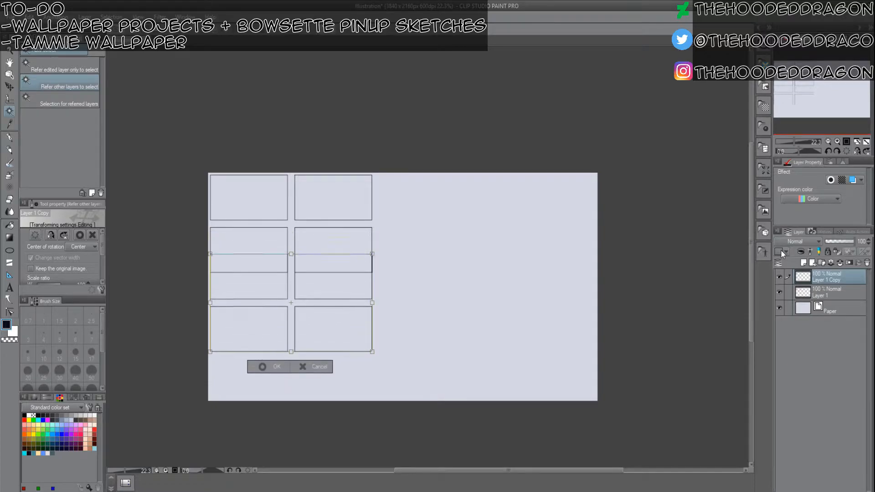
key("Down")
key("Down")
key("Down")
key("Down")
key("Down")
key("Down")
key("Down")
key("Down")
key("Down")
key("Down")
key("Down")
key("Down")
key("Down")
key("Down")
key("Down")
key("Down")
key("Down")
key("Down")
key("Down")
key("Down")
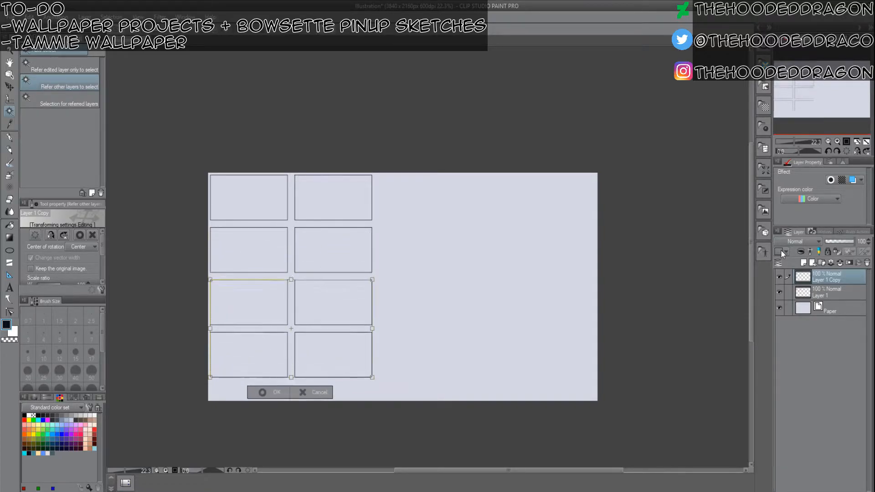
key("Down")
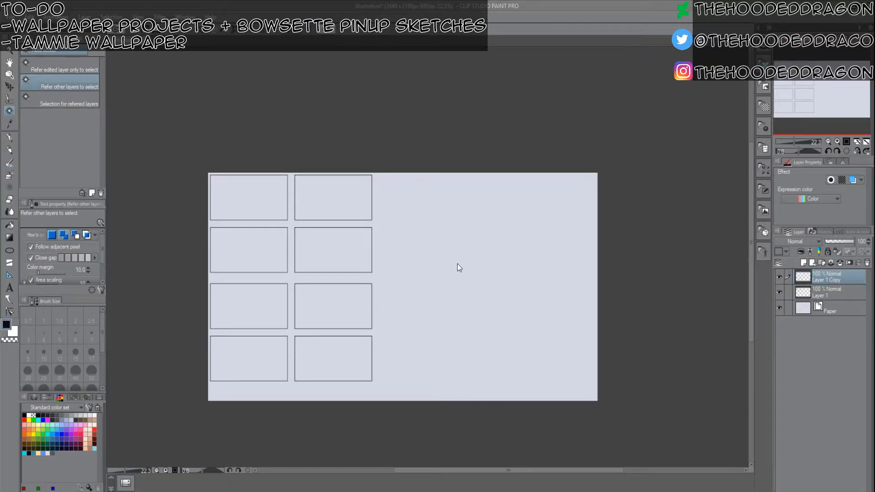
Create a new 3840 x 4750 px canvas at 600 dpi and fill its entire area with the dark drawing colour.
key("Return")
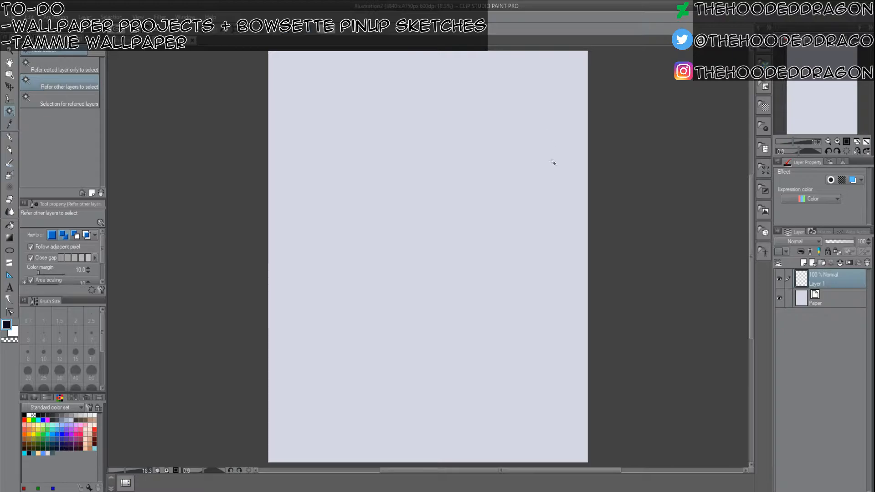
left_click(333, 138)
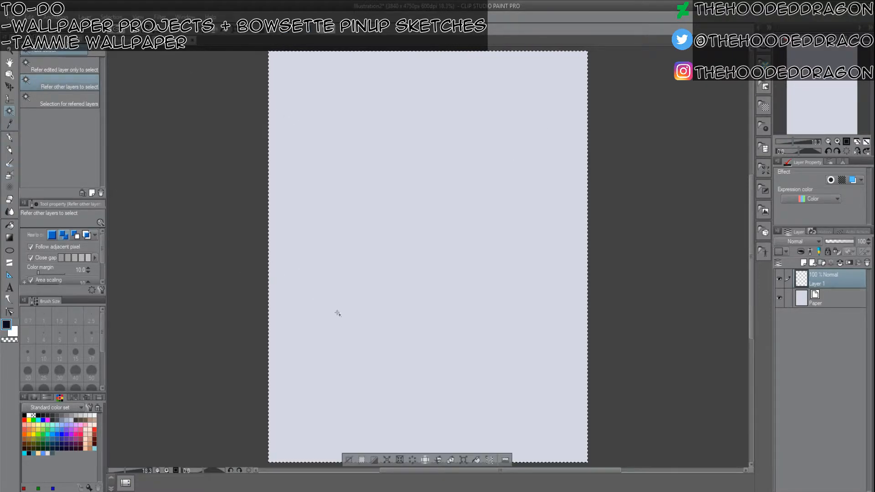
left_click(478, 458)
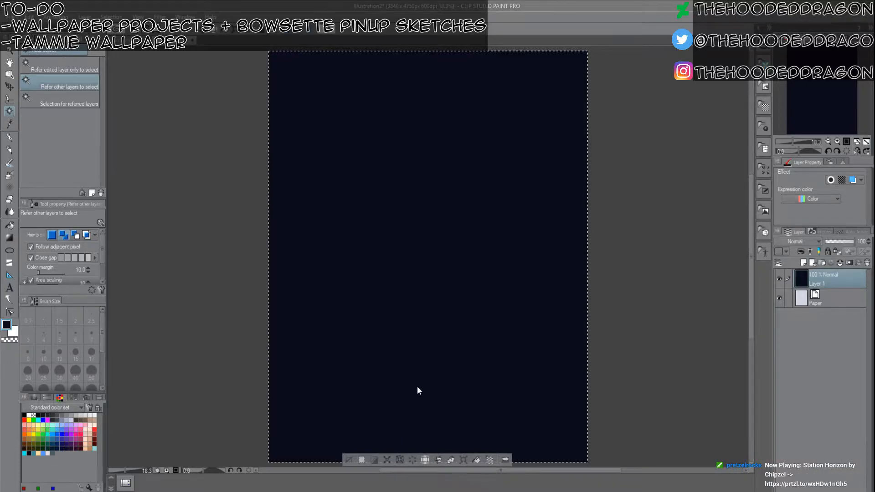
Shrink the selection slightly inside the tall canvas's edges, delete the fill within it to leave a thin dark frame, and deselect.
left_click(331, 152)
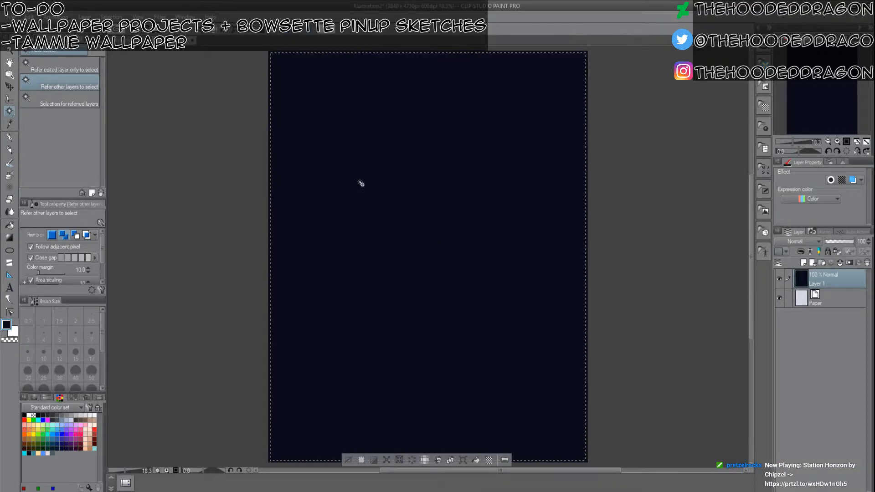
key("Delete")
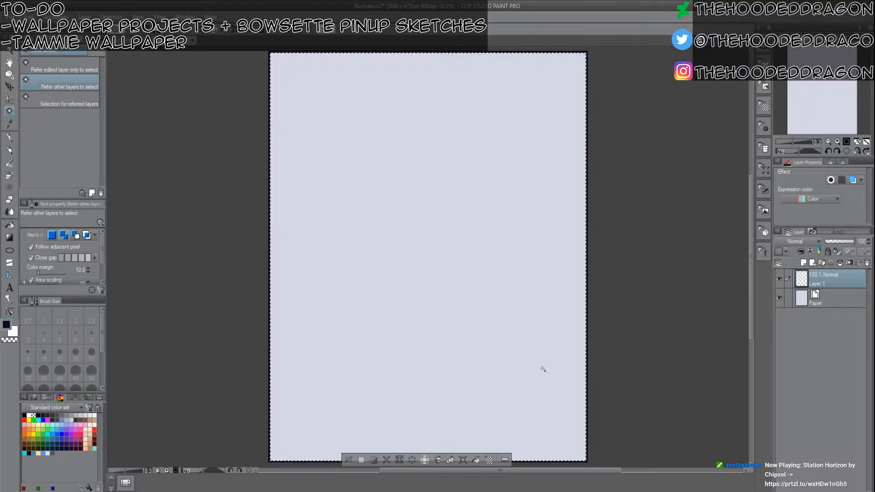
key("ctrl+d")
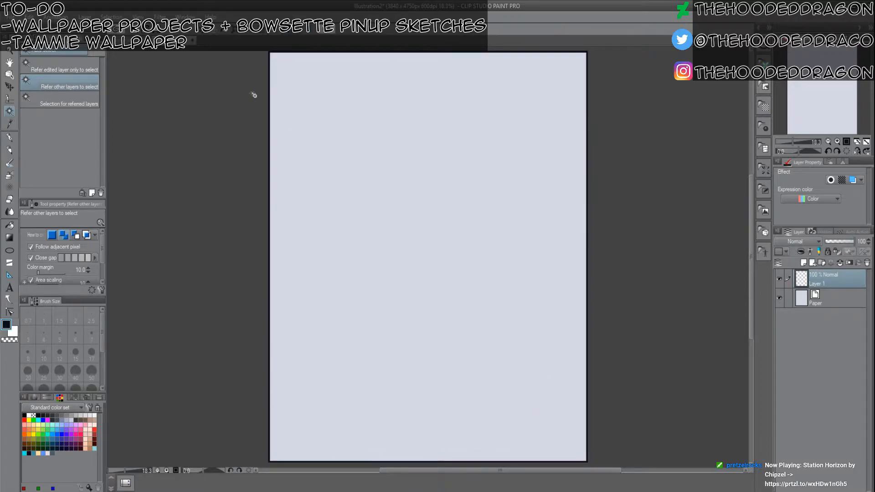
Paste the tall frame into the wide thumbnail canvas as a new layer and scale it proportionally to under half its size.
left_click(139, 47)
key("ctrl+v")
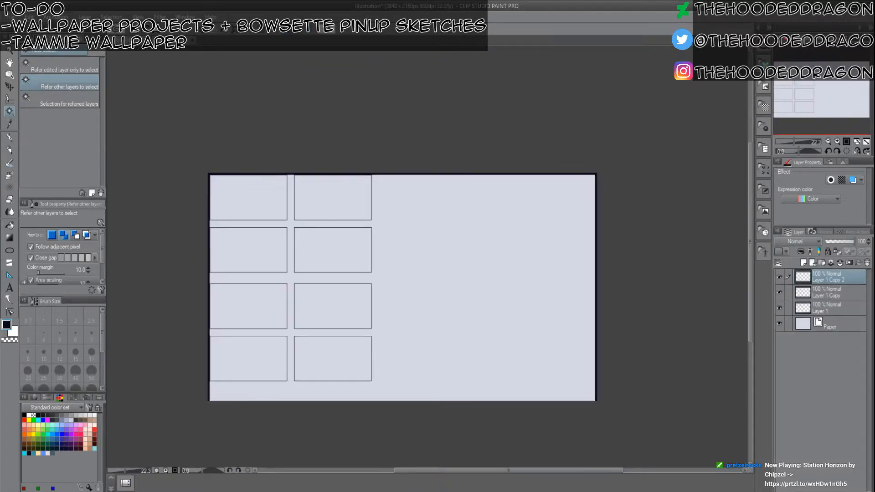
scroll(361, 246, "down", 2)
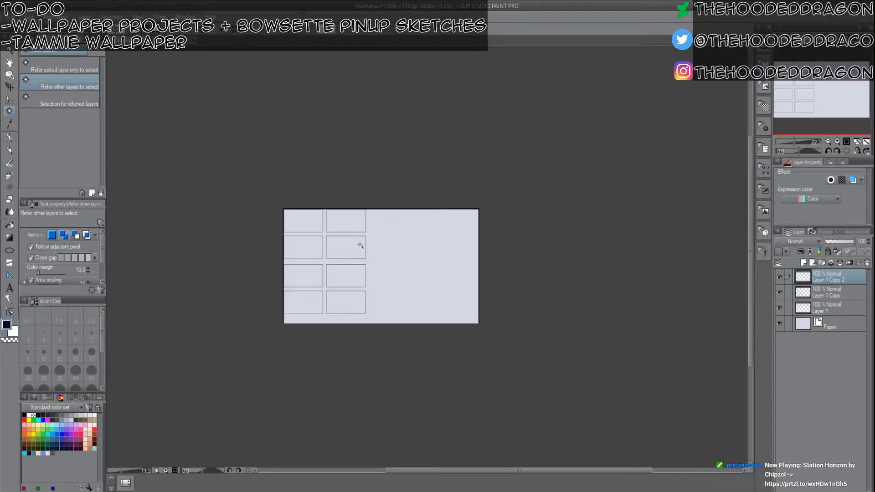
key("ctrl+t")
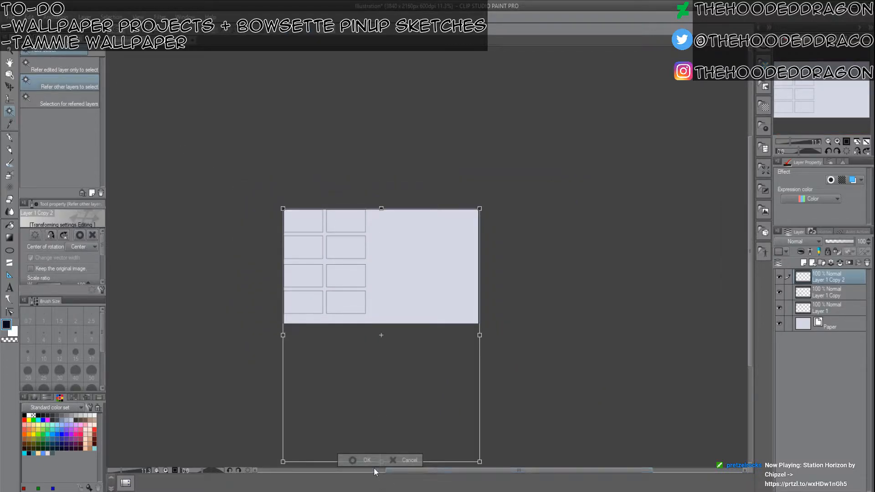
left_click_drag(382, 206, 385, 363)
Move the scaled portrait frame straight up from below the canvas until it fits between the canvas's upper and lower edges.
key("Up")
key("Up")
key("Up")
key("Up")
key("Up")
key("Up")
key("Up")
key("Up")
key("Up")
key("Up")
key("Up")
key("Up")
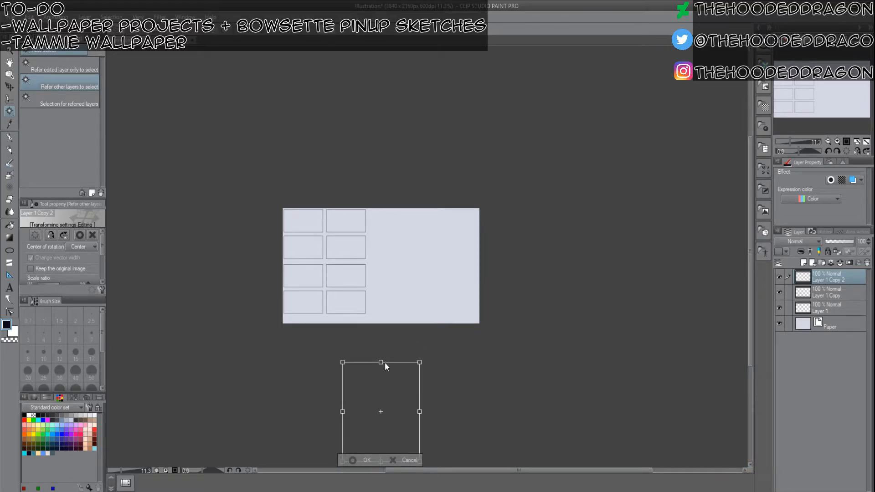
key("Up")
key("Up")
key("Up")
key("Up")
key("Up")
key("Up")
key("Up")
key("Up")
key("Up")
key("Up")
key("Up")
key("Up")
key("Up")
key("Up")
key("Up")
key("Up")
key("Up")
key("Up")
key("Up")
key("Up")
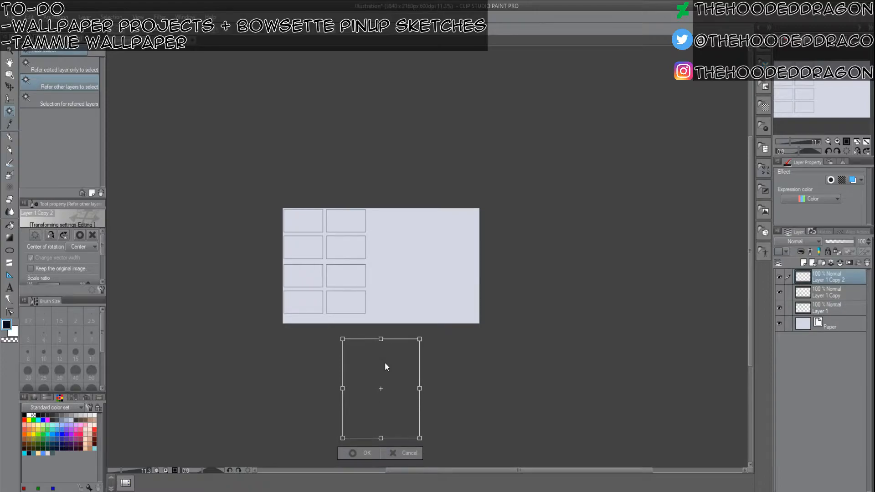
key("Up")
key("Up")
key("Up")
key("Up")
key("Up")
key("Up")
key("Up")
key("Up")
key("Up")
key("Up")
key("Up")
key("Up")
key("Up")
key("Up")
key("Up")
key("Up")
key("Up")
key("Up")
key("Up")
key("Up")
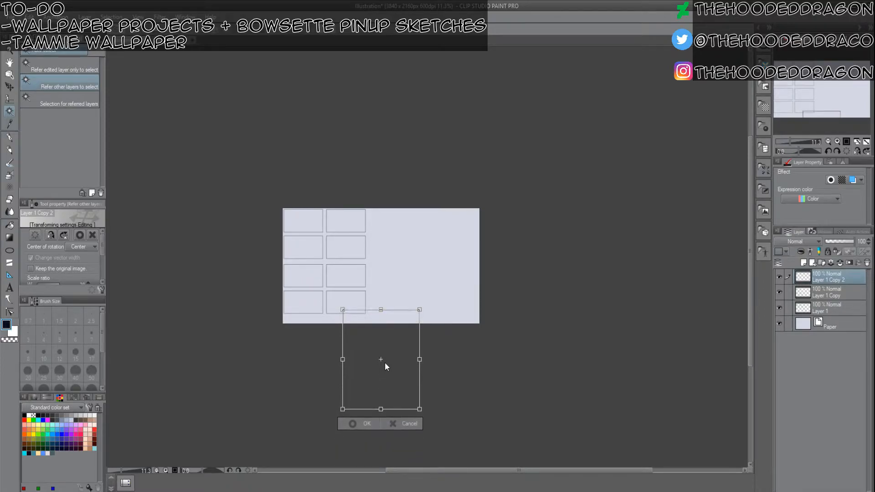
key("Up")
key("Up")
key("Up")
key("Up")
key("Up")
key("Up")
key("Up")
key("Up")
key("Up")
key("Up")
key("Up")
key("Up")
key("Up")
key("Up")
key("Up")
key("Up")
key("Up")
key("Up")
key("Up")
key("Up")
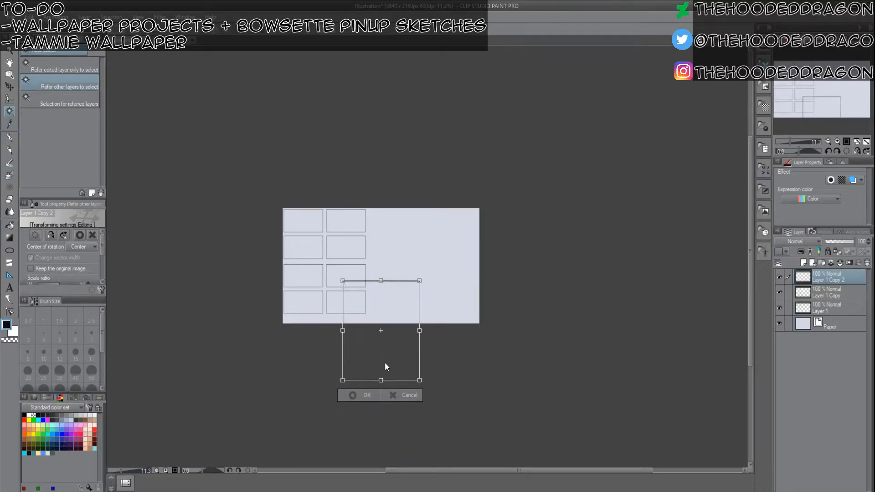
key("Up")
key("Up")
key("Up")
key("Up")
key("Up")
key("Up")
key("Up")
key("Up")
key("Up")
key("Up")
key("Up")
key("Up")
key("Up")
key("Up")
key("Up")
key("Up")
key("Up")
key("Up")
key("Up")
key("Up")
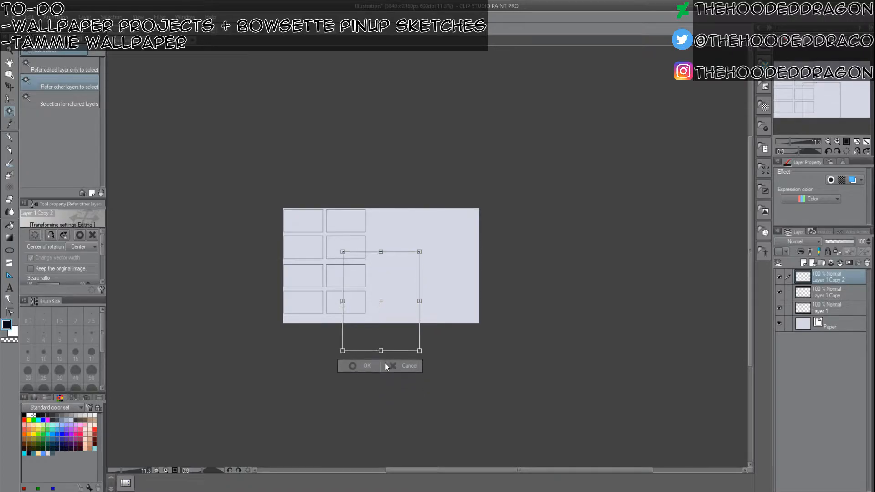
key("Up")
key("Up")
key("Up")
key("Up")
key("Up")
key("Up")
key("Up")
key("Up")
key("Up")
key("Up")
key("Up")
key("Up")
key("Up")
key("Up")
key("Up")
key("Up")
key("Up")
key("Up")
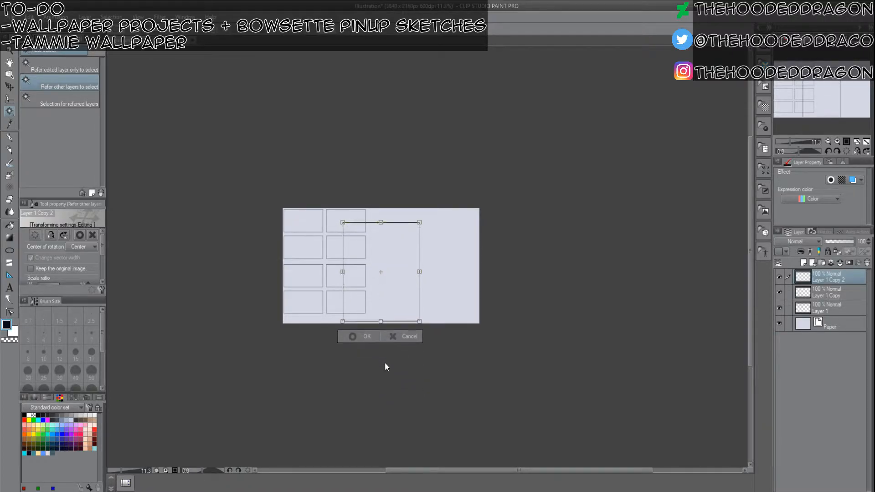
key("Down")
key("Down")
key("Down")
key("Down")
key("Down")
key("Down")
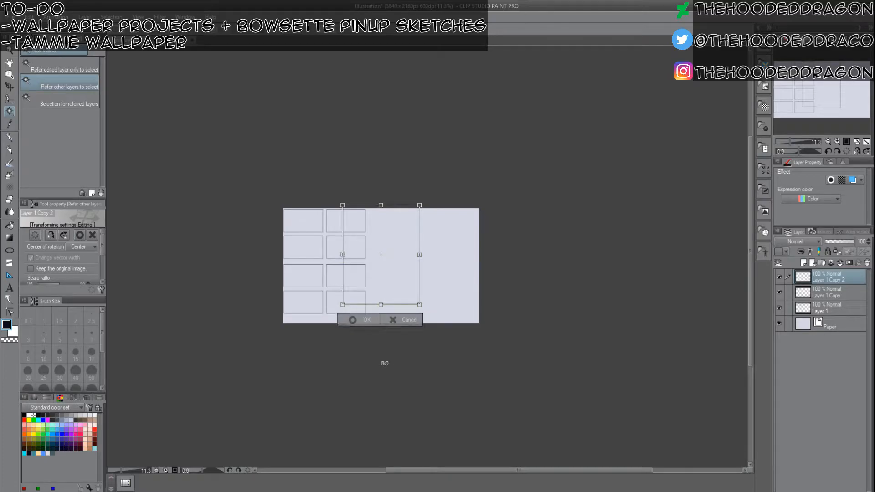
Move the portrait frame into the empty area beside the thumbnail columns, close to the canvas's upper edge, and apply the transformation.
key("Right")
key("Right")
key("Right")
key("Right")
key("Right")
key("Right")
key("Right")
key("Right")
key("Right")
key("Right")
key("Right")
key("Right")
key("Right")
key("Right")
key("Right")
key("Right")
key("Right")
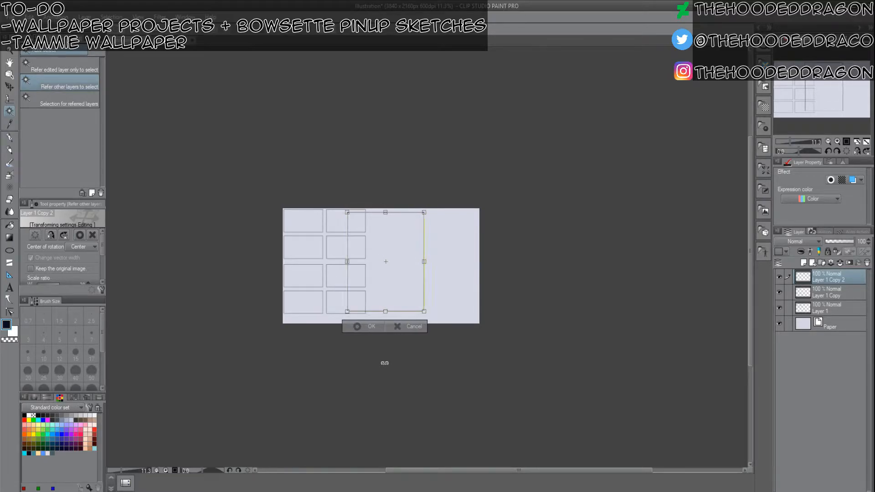
key("Up")
key("Up")
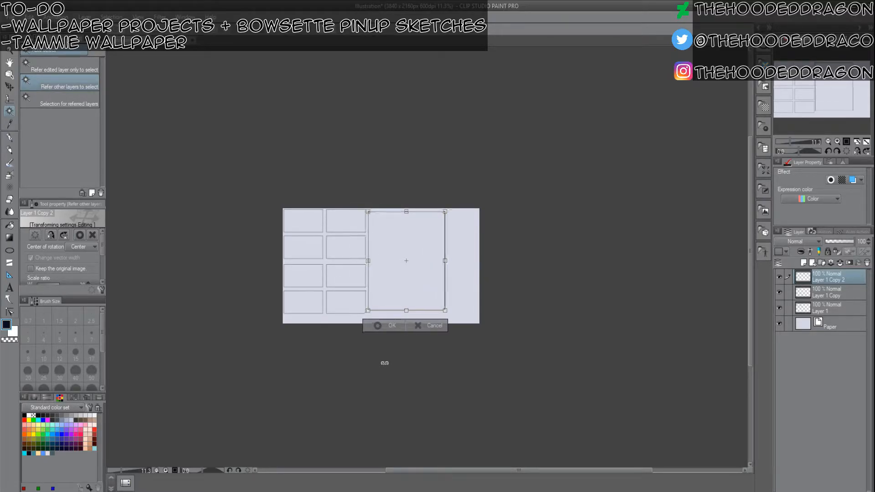
key("Right")
key("Right")
key("Right")
key("Right")
key("Right")
key("Right")
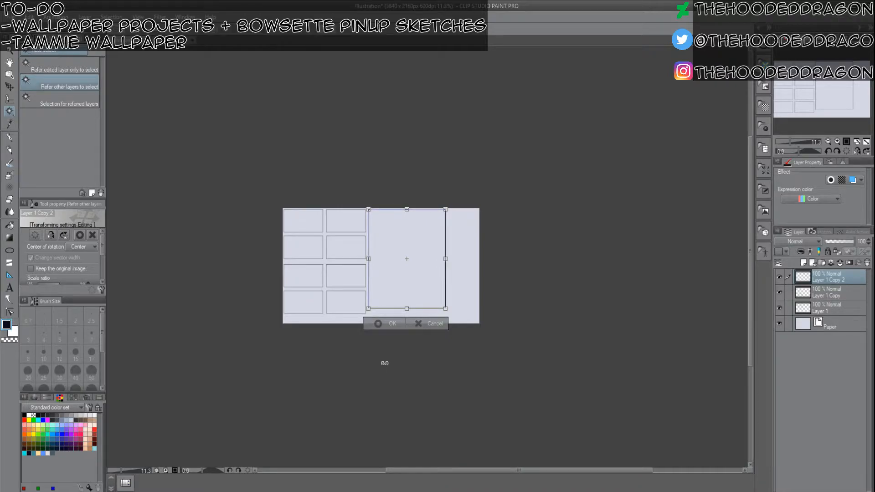
key("Right")
key("Right")
key("Right")
key("Right")
key("Right")
key("Right")
key("Right")
key("Right")
key("Right")
key("Right")
key("Right")
key("Right")
key("Right")
key("Right")
key("Right")
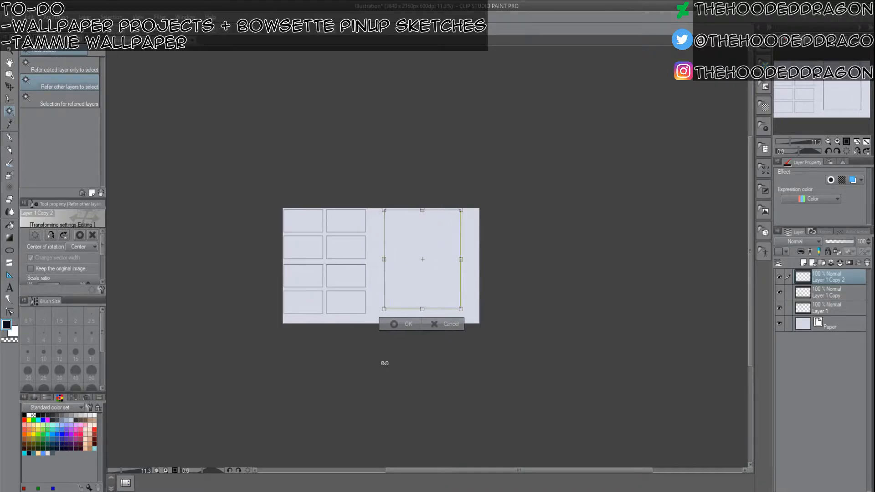
key("Left")
key("Left")
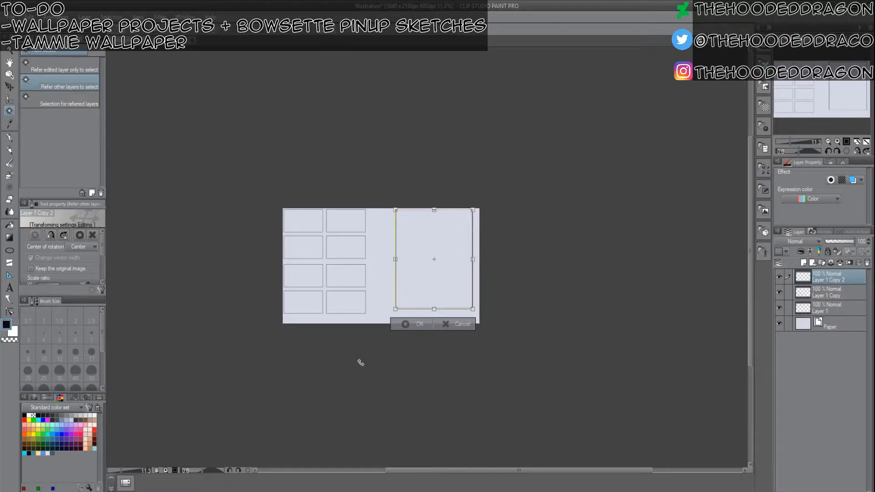
left_click(406, 327)
Enlarge the portrait frame proportionally until its lower edge lines up with the bottom row of thumbnails.
scroll(406, 327, "up", 2)
scroll(407, 328, "up", 1)
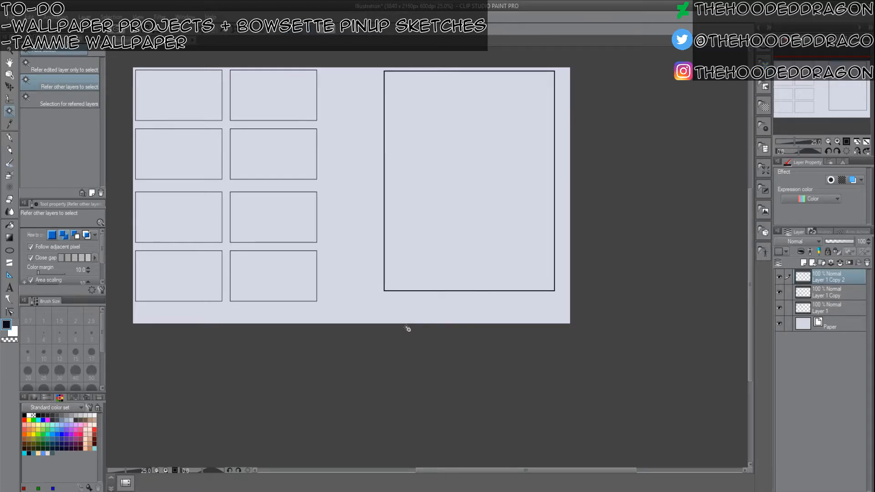
key("ctrl+t")
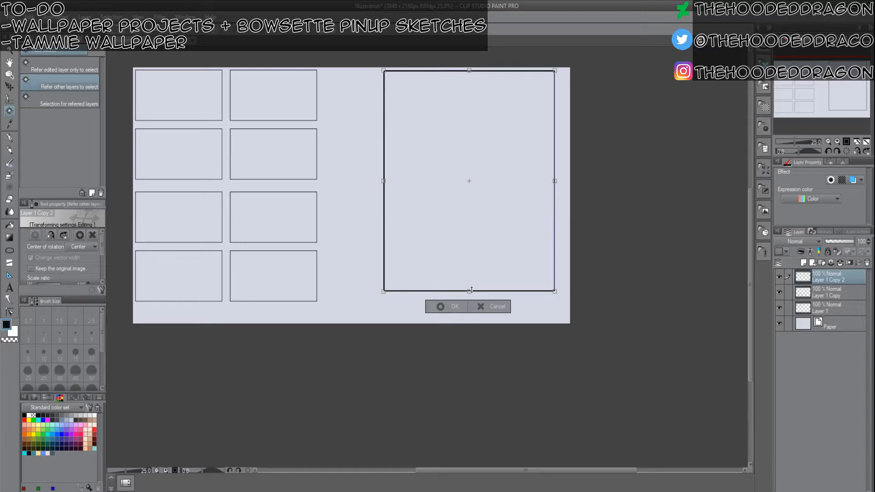
left_click_drag(470, 290, 470, 302)
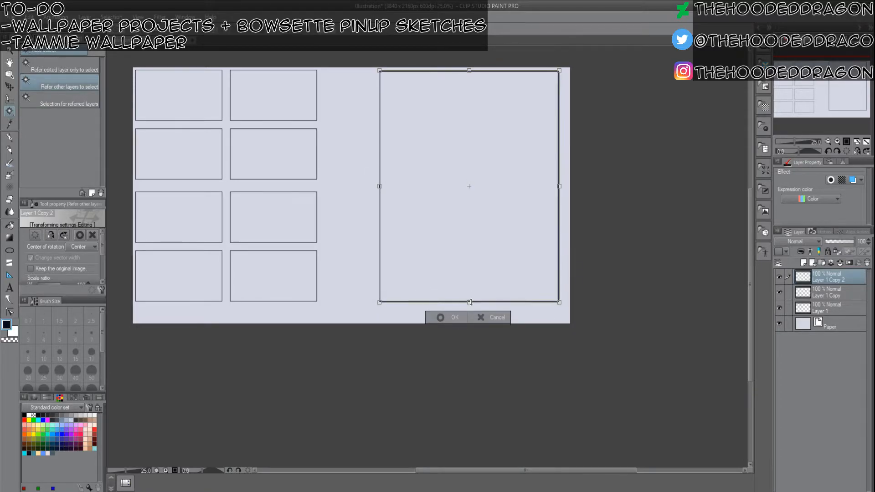
left_click(457, 317)
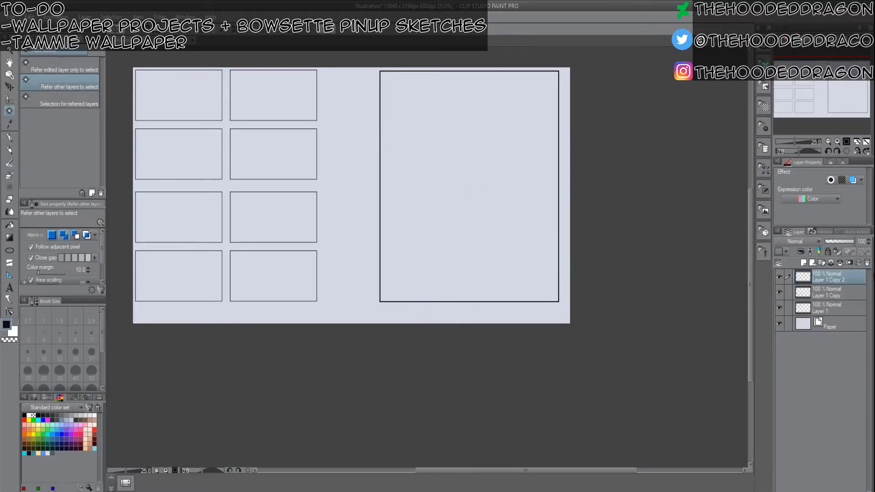
Merge the frame layers into one layer and name it Panels.
left_click(840, 262)
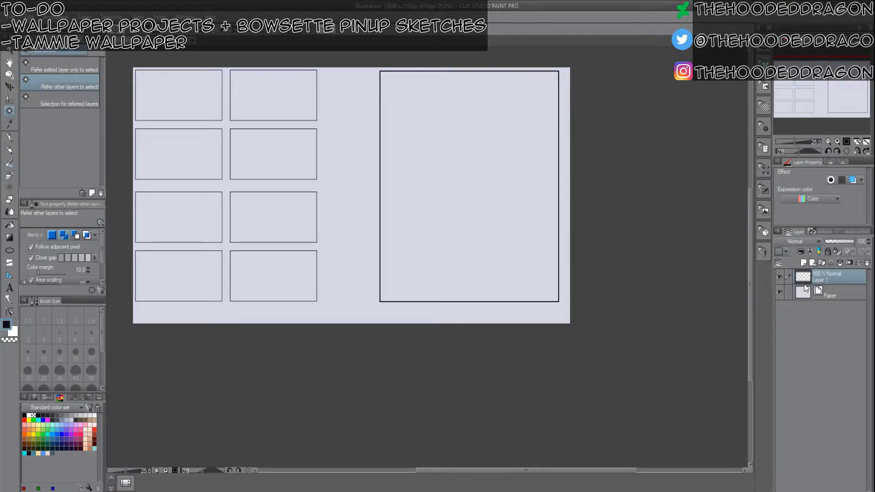
type("Panels")
key("Return")
Create a layer folder above the Panels layer and add nine new empty layers inside it.
left_click(822, 263)
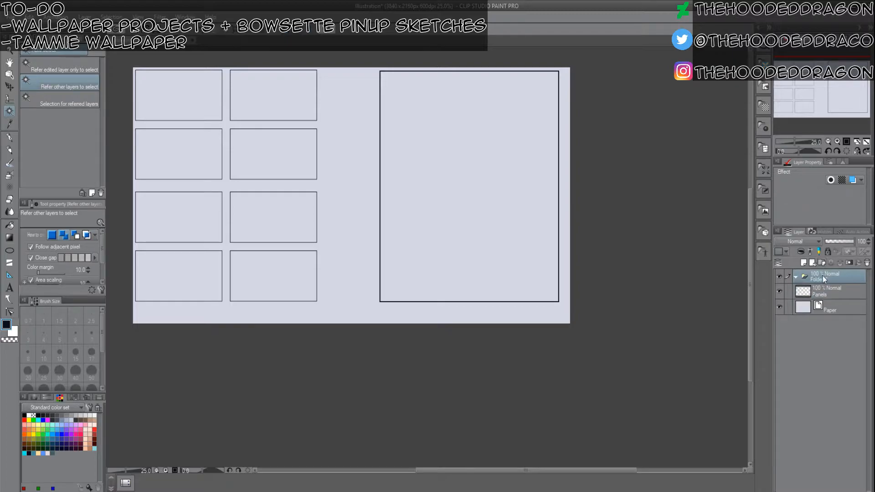
left_click(802, 263)
left_click(802, 263)
left_click(802, 263)
double_click(802, 263)
left_click(802, 263)
left_click(802, 263)
left_click(802, 262)
left_click(802, 263)
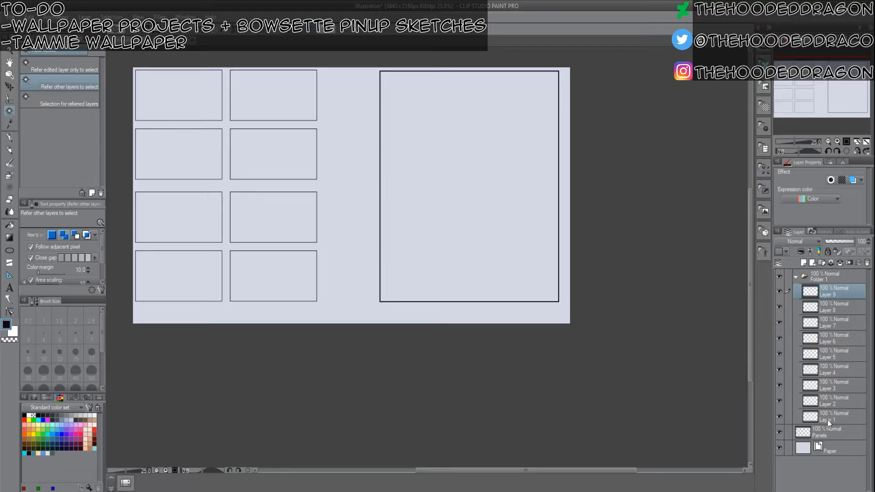
Make the folder's lowest layer active and choose the Sketching Tool brush for working in the upper-left thumbnail.
left_click(829, 423)
scroll(224, 121, "up", 2)
scroll(223, 127, "up", 1)
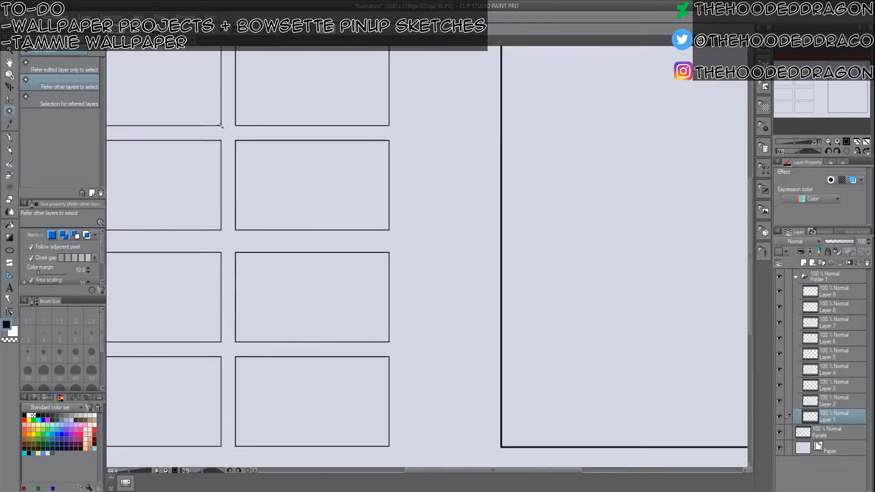
left_click_drag(248, 167, 366, 234)
key("b")
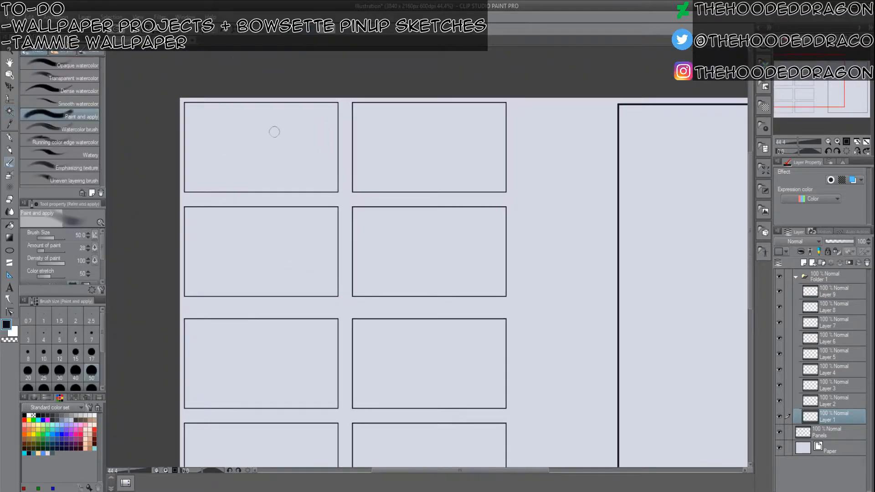
key("b")
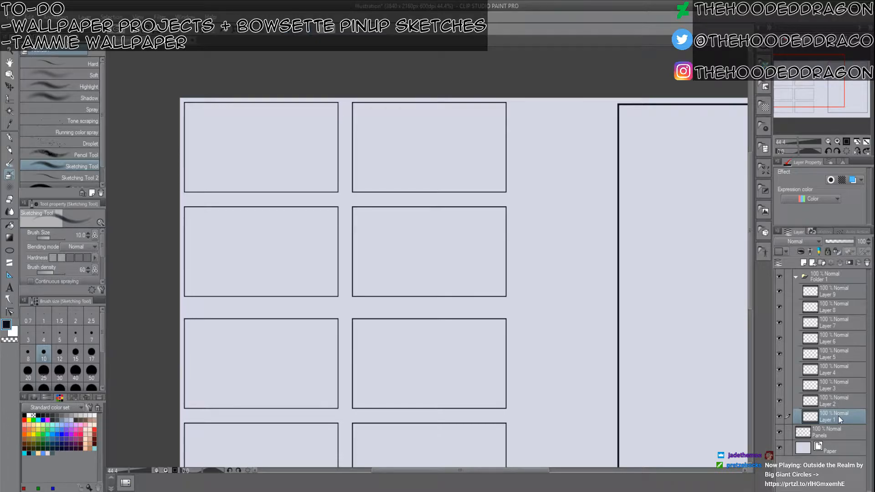
key("bracketright")
key("bracketright")
key("bracketright")
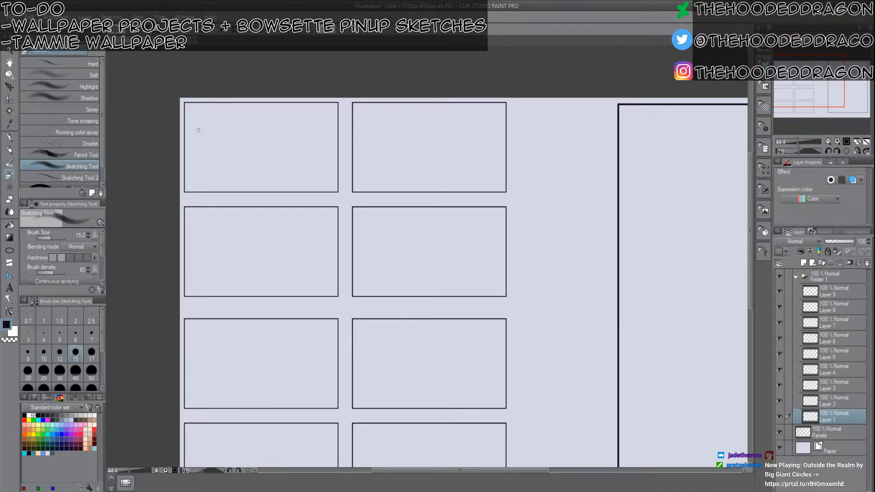
left_click_drag(204, 119, 210, 169)
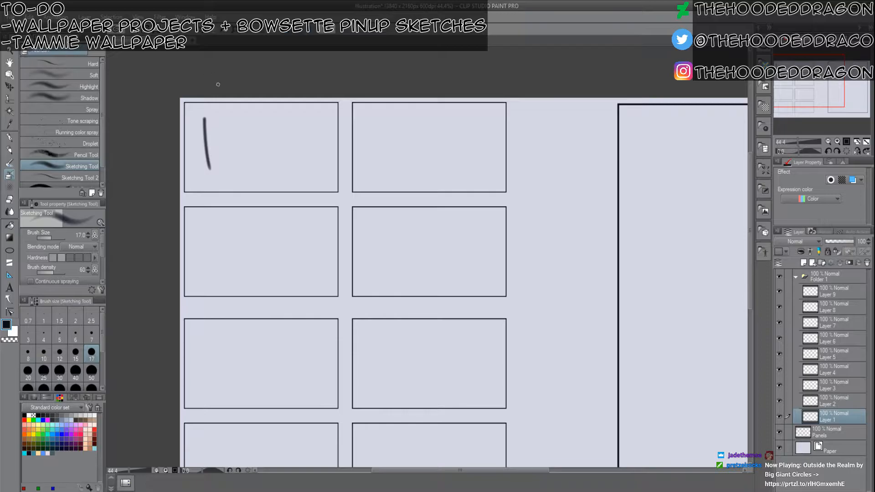
key("ctrl+z")
key("bracketright")
left_click_drag(206, 120, 210, 171)
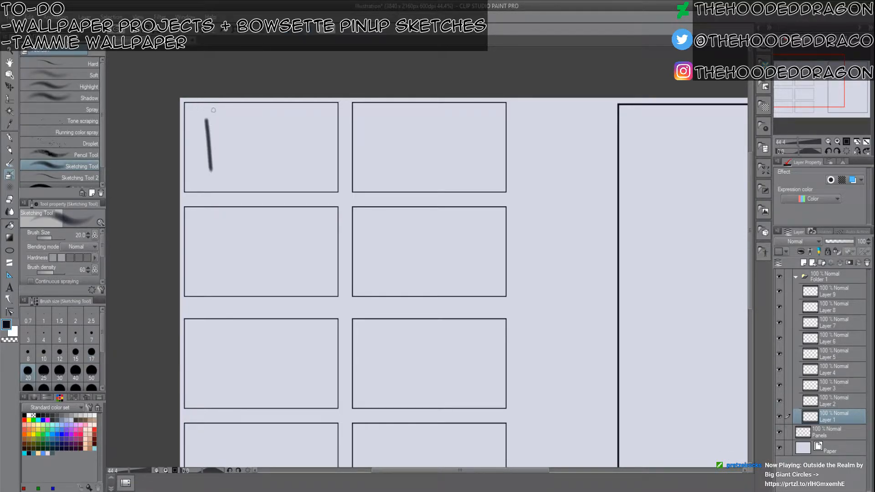
left_click_drag(207, 118, 238, 114)
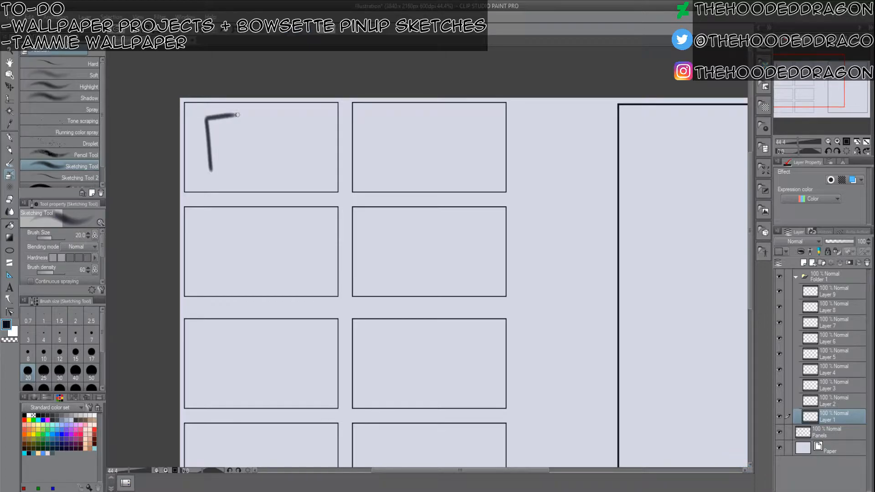
key("ctrl+z")
key("ctrl+z")
Outline a block letter F in the first thumbnail with a size 12 brush and fill it in.
key("bracketleft")
key("bracketleft")
key("bracketleft")
left_click_drag(202, 117, 204, 173)
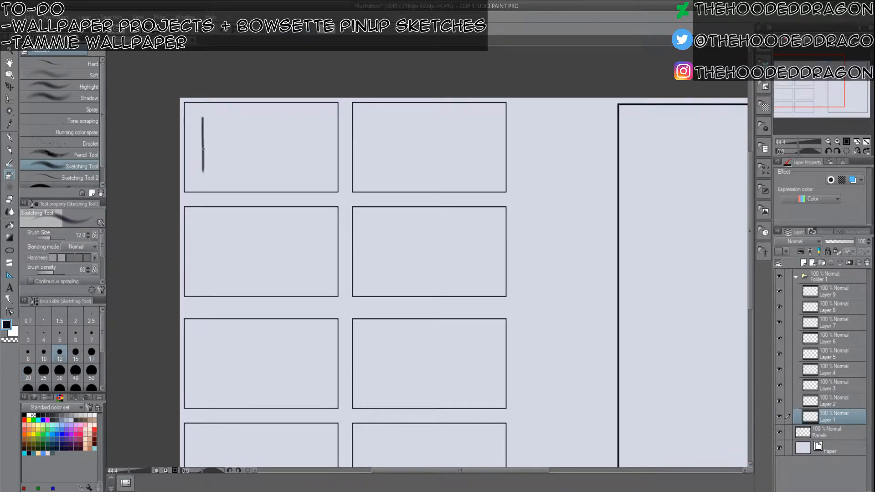
mouse_move(203, 116)
left_mouse_down()
mouse_move(211, 118)
mouse_move(206, 173)
mouse_move(211, 165)
left_mouse_up()
left_click_drag(203, 117, 237, 124)
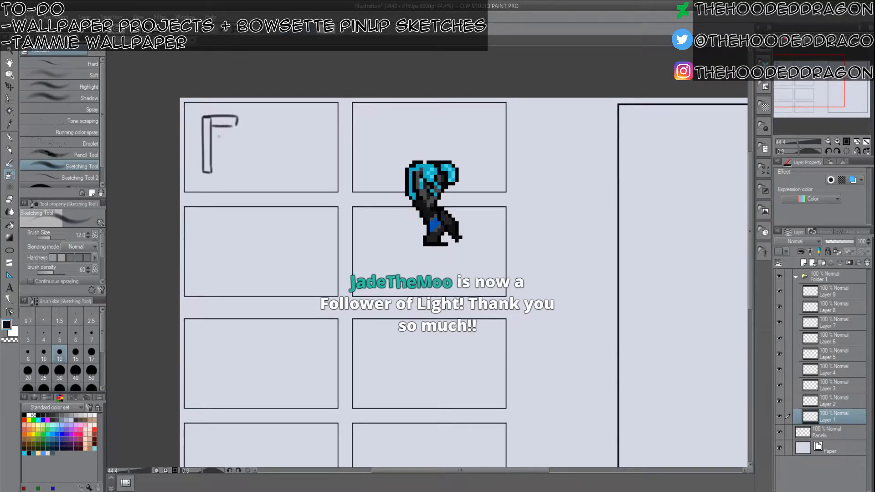
left_click_drag(212, 142, 213, 149)
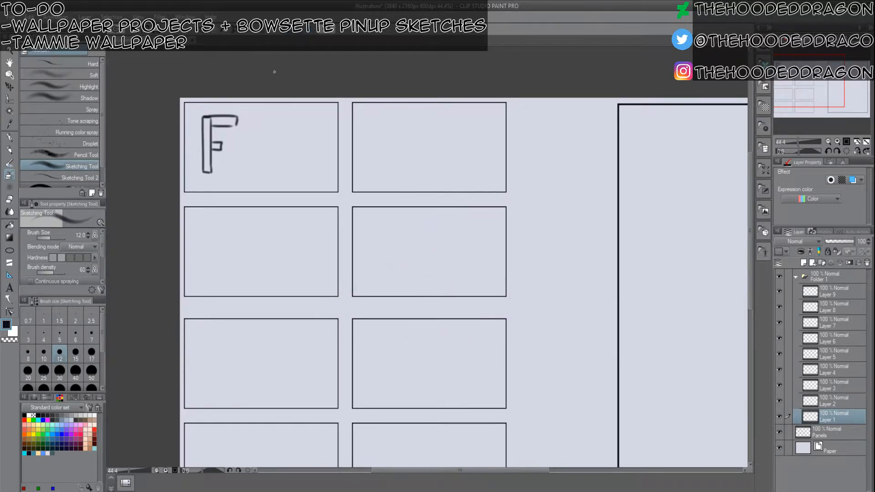
mouse_move(235, 118)
left_mouse_down()
mouse_move(209, 120)
mouse_move(206, 173)
mouse_move(209, 146)
mouse_move(228, 115)
mouse_move(213, 128)
mouse_move(220, 148)
mouse_move(209, 145)
mouse_move(218, 145)
left_mouse_up()
Paint a second F and a crossed 7 beside the first letter with a size 40 brush.
key("bracketright")
key("bracketright")
key("bracketright")
key("bracketright")
key("bracketright")
key("bracketright")
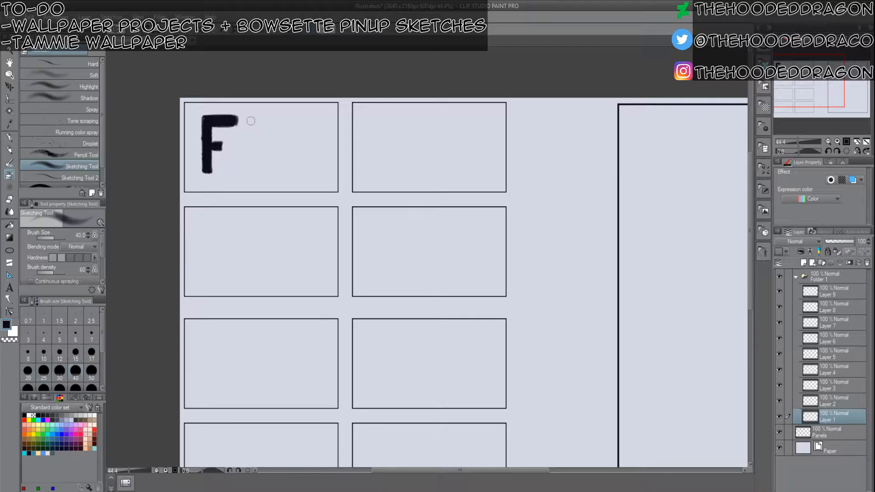
mouse_move(252, 118)
left_mouse_down()
mouse_move(248, 175)
mouse_move(255, 121)
mouse_move(271, 121)
mouse_move(264, 146)
mouse_move(314, 119)
mouse_move(293, 121)
mouse_move(320, 148)
left_mouse_up()
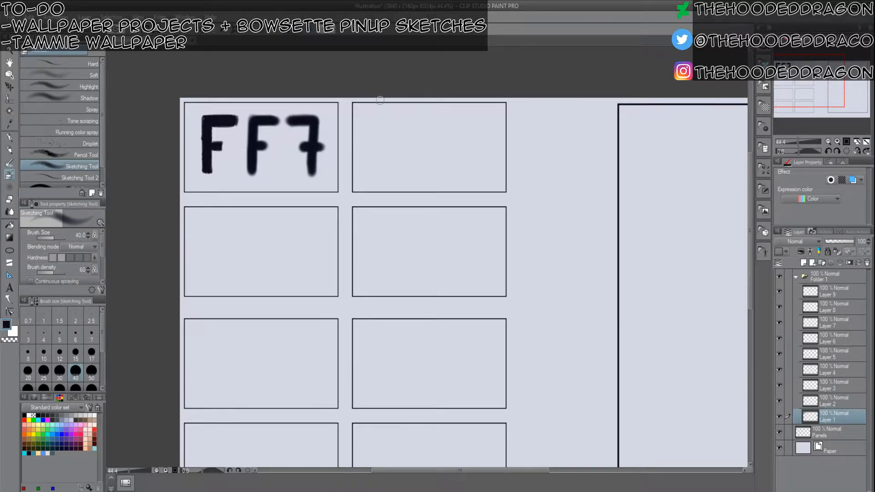
Touch up the edges of the FF7 lettering with a size 15 brush.
key("bracketleft")
key("bracketleft")
key("bracketleft")
key("bracketleft")
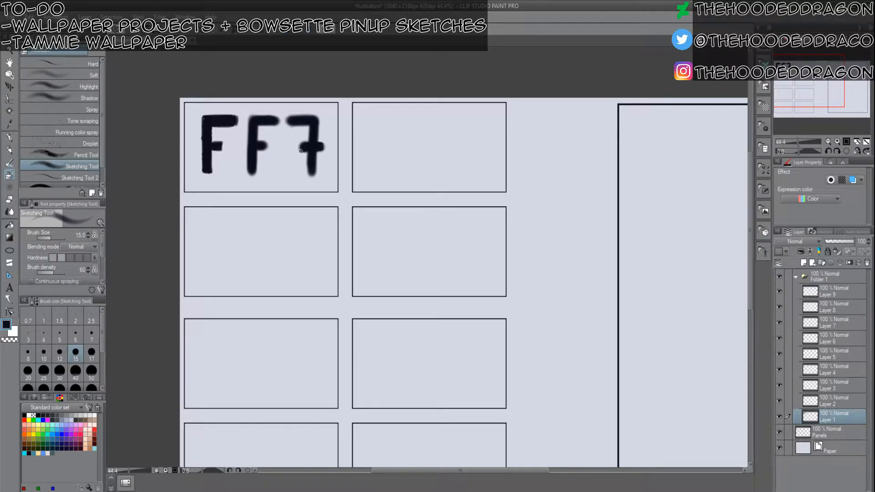
left_click_drag(309, 175, 316, 156)
left_click_drag(204, 118, 204, 125)
Rename the folder's five lowest layers, from the bottom up, FF7, Deku, Bakugou, Winston and Doomfist.
type("FF7")
left_click(832, 403)
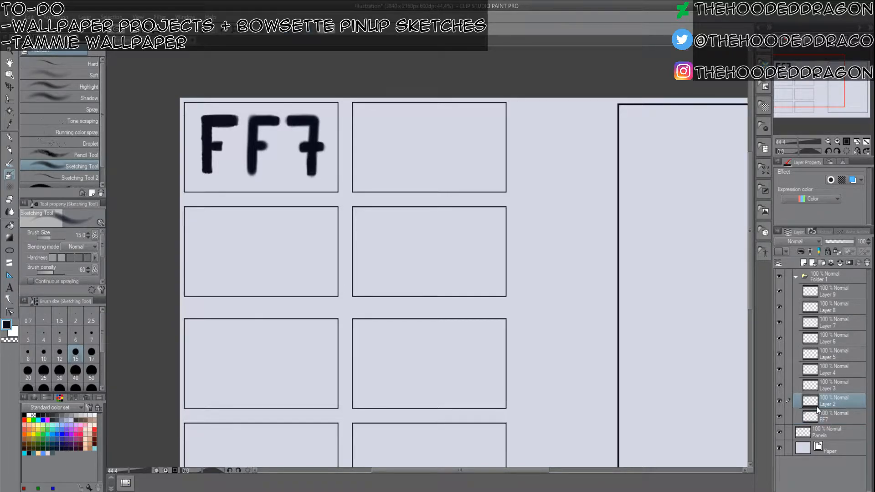
left_click(827, 389)
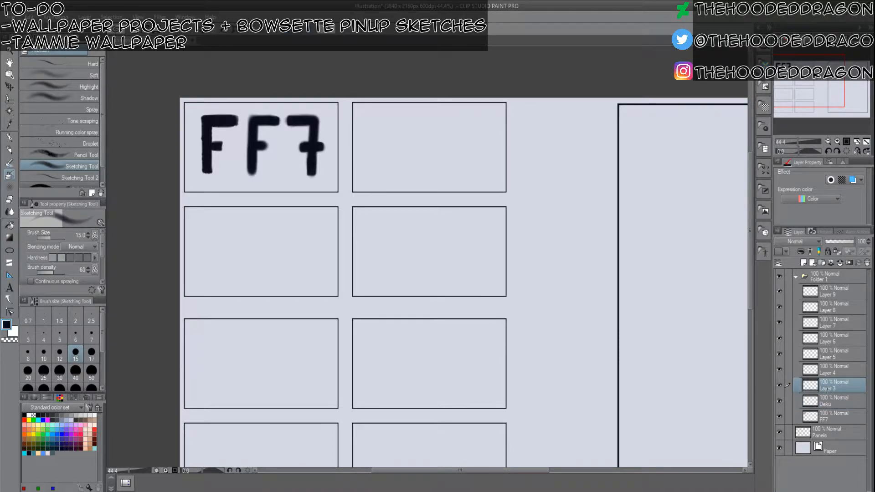
left_click(830, 375)
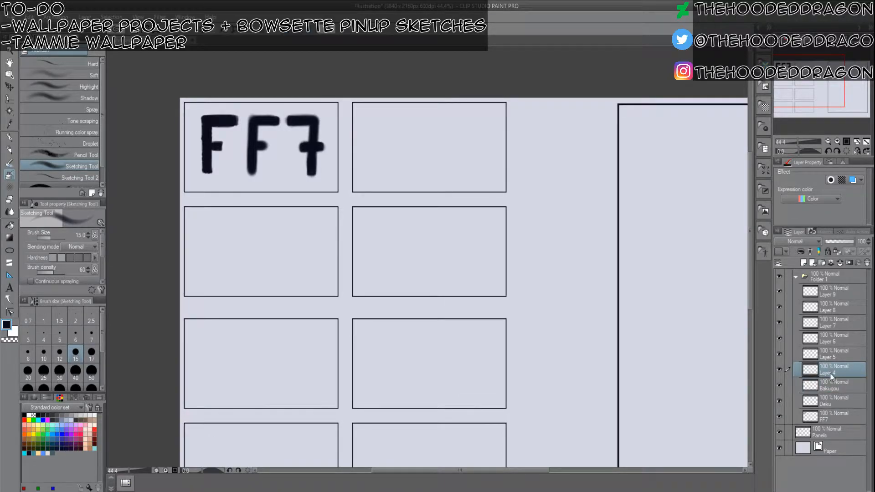
left_click(831, 356)
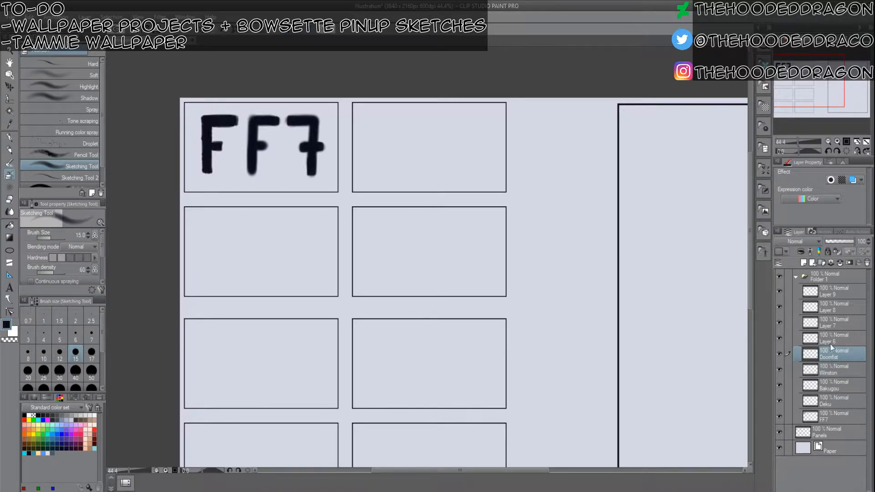
Rename the four remaining layers in the folder, going upward, D.Va, Junkrat, Roadhog and Bowsette.
left_click(830, 342)
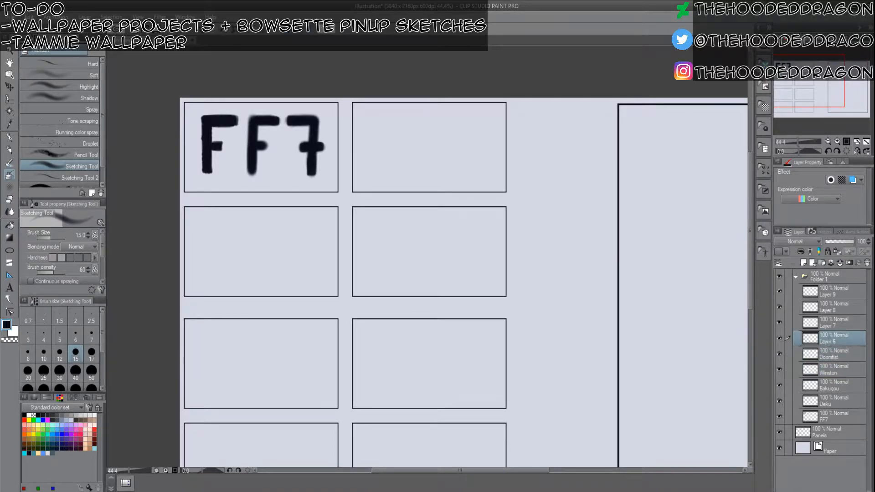
left_click(832, 324)
type("Junkray")
key("Return")
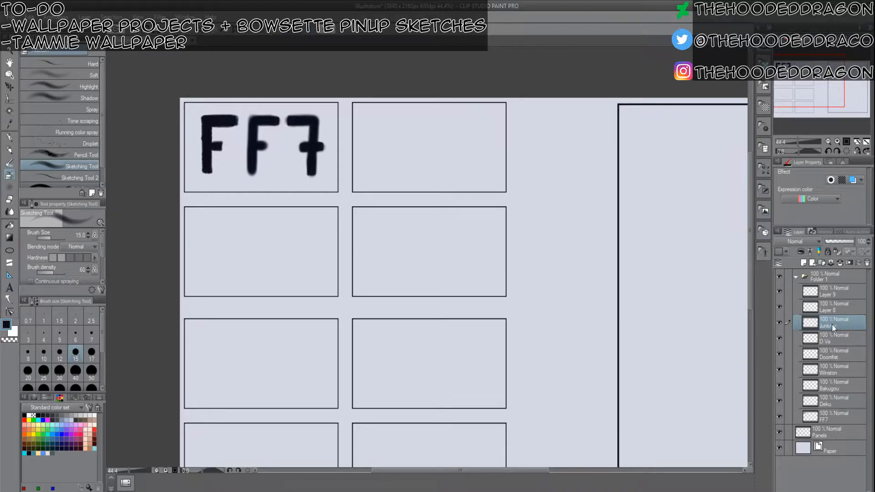
double_click(832, 311)
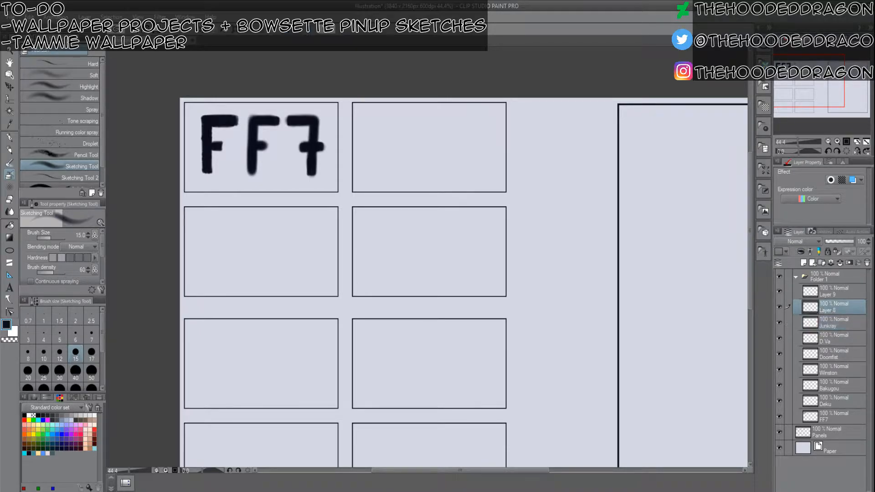
type("Roadhog")
key("Return")
left_click(832, 325)
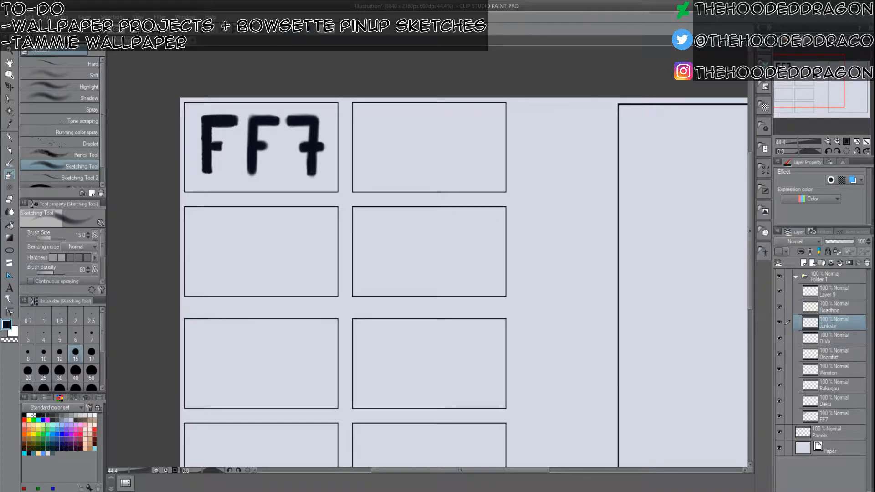
left_click(836, 294)
type("Bowsette")
key("Return")
Add a new layer at the top of the folder and number panels 1 to 4 in their corners with a size 8 brush.
left_click(835, 406)
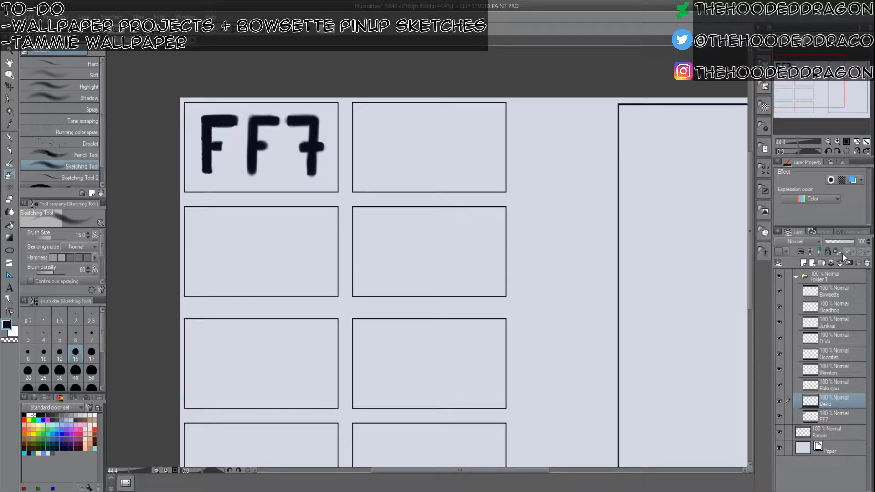
key("ctrl+shift+n")
key("bracketleft")
key("bracketleft")
key("bracketleft")
left_click_drag(355, 106, 359, 111)
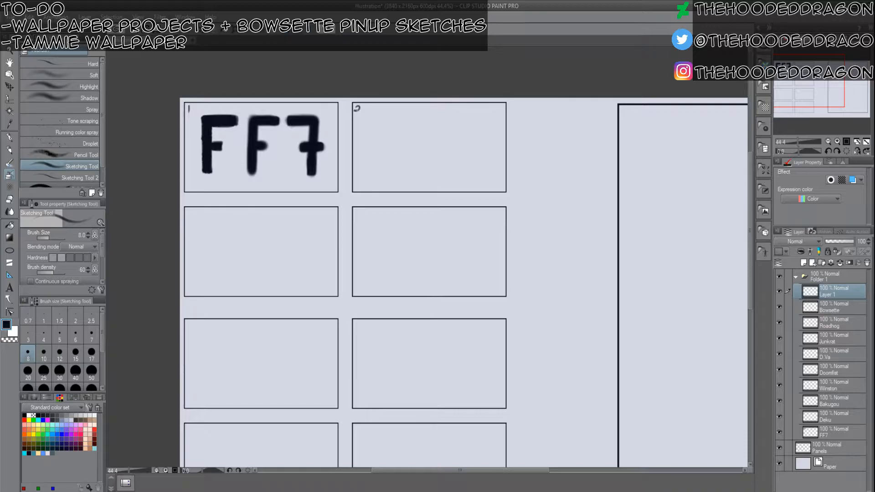
left_click_drag(188, 212, 188, 218)
left_click_drag(356, 212, 358, 218)
key("ctrl+z")
Number the remaining small frames 5 to 8 and write a larger 9 in the corner of the portrait frame.
left_click_drag(268, 296, 307, 228)
left_click_drag(228, 256, 228, 260)
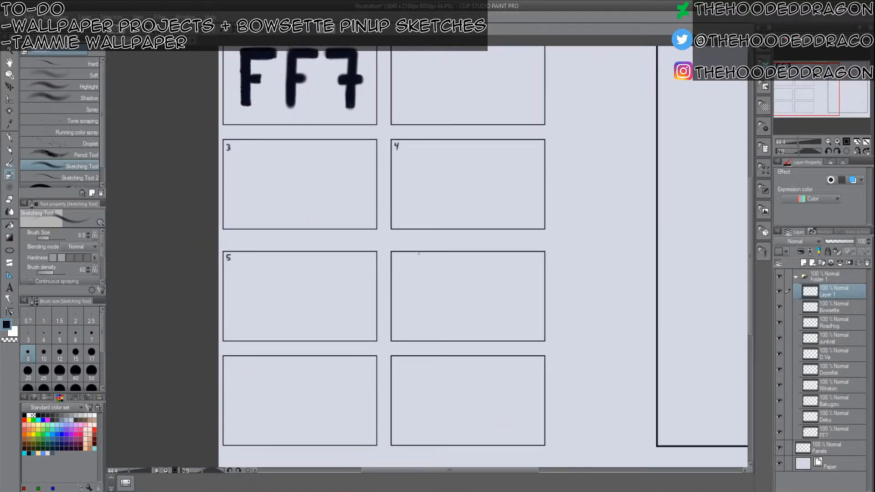
left_click_drag(397, 257, 395, 263)
left_click_drag(227, 365, 263, 279)
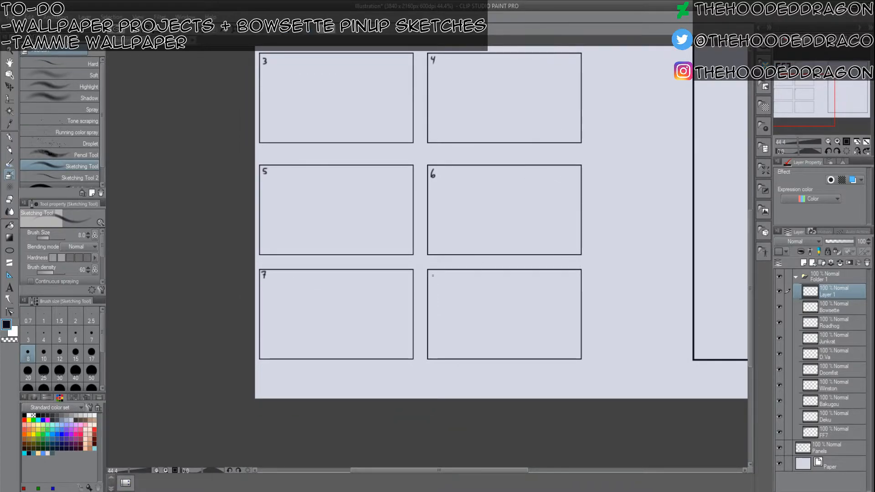
left_click_drag(592, 167, 472, 349)
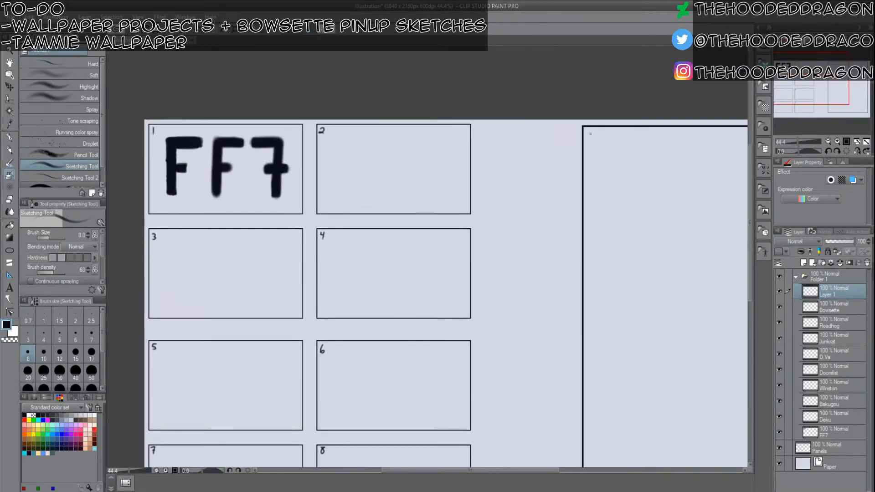
left_click_drag(597, 131, 596, 147)
left_click_drag(360, 184, 492, 151)
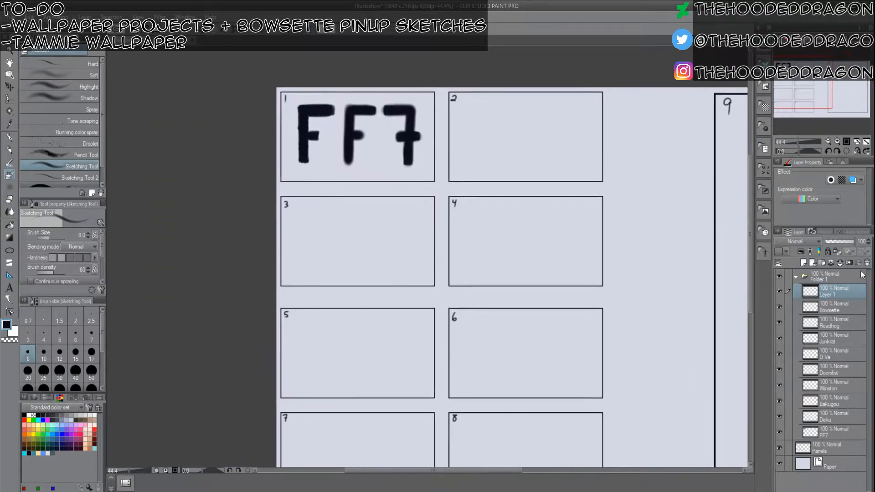
Try a solid walking figure in panel 2 on the Deku layer with a size 15 brush, and clear the layer.
left_click(837, 417)
key("bracketright")
key("bracketright")
key("bracketright")
left_click_drag(546, 113, 555, 113)
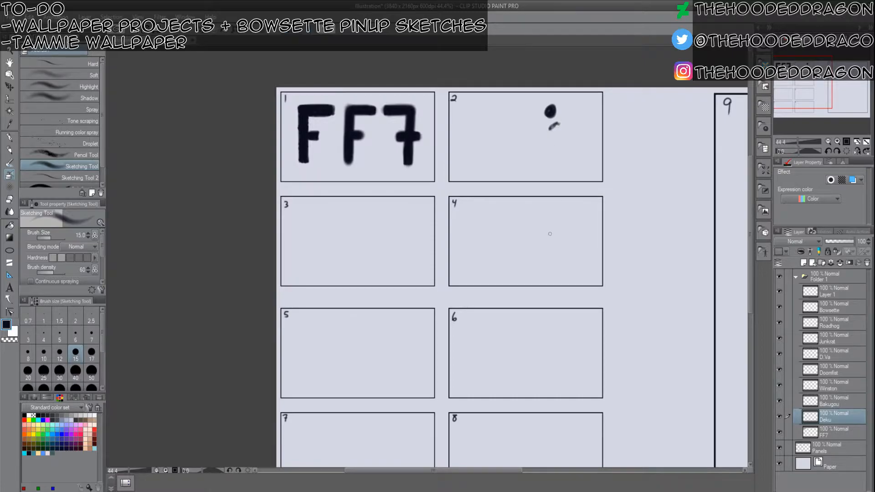
key("ctrl+z")
key("ctrl+z")
left_click_drag(549, 106, 551, 111)
left_click_drag(559, 121, 551, 132)
mouse_move(554, 129)
left_mouse_down()
mouse_move(562, 125)
mouse_move(551, 147)
mouse_move(561, 134)
mouse_move(564, 172)
mouse_move(547, 149)
mouse_move(537, 164)
mouse_move(555, 146)
mouse_move(561, 163)
mouse_move(547, 150)
mouse_move(548, 159)
mouse_move(560, 159)
mouse_move(564, 181)
left_mouse_up()
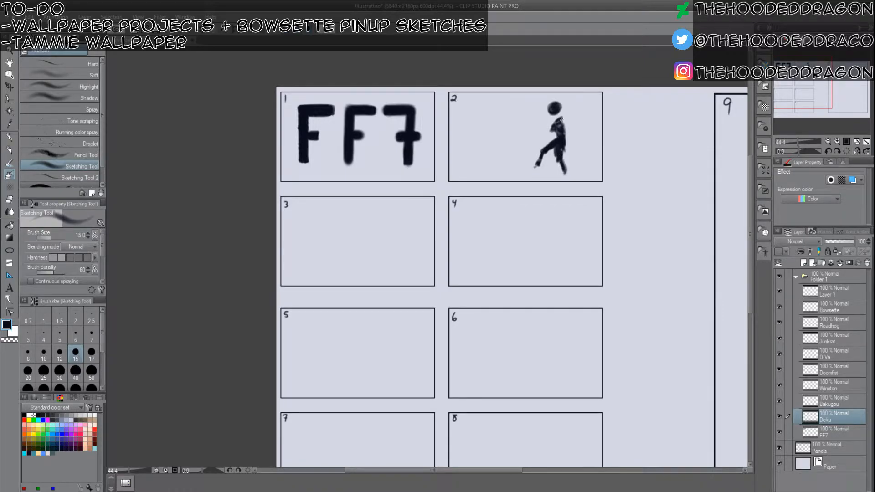
mouse_move(562, 119)
left_mouse_down()
mouse_move(584, 136)
mouse_move(538, 138)
mouse_move(571, 123)
mouse_move(565, 130)
mouse_move(601, 153)
mouse_move(537, 154)
mouse_move(557, 143)
left_mouse_up()
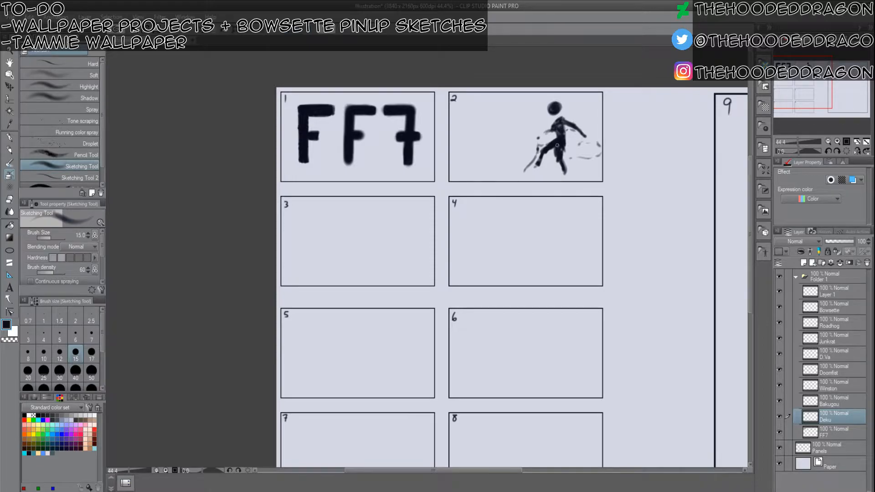
key("Delete")
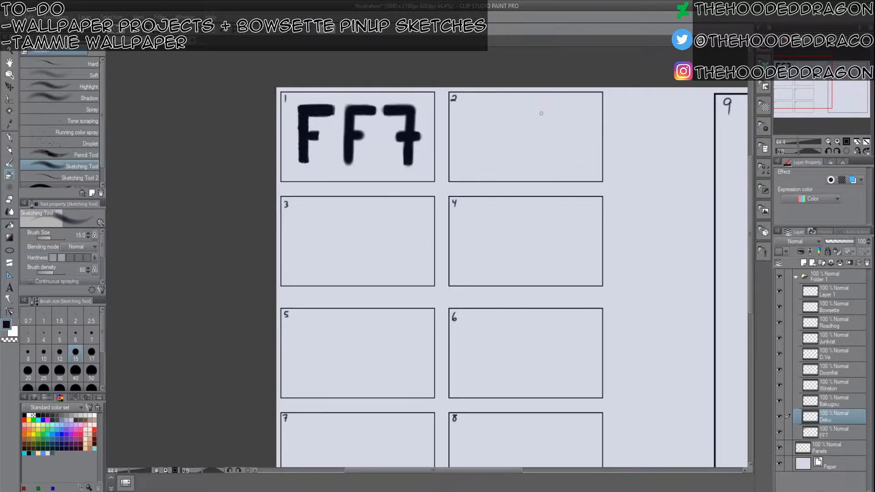
Sketch a leaping figure in panel 2 with a size 10 brush, giving it a round head, leaning torso and bent legs.
key("bracketleft")
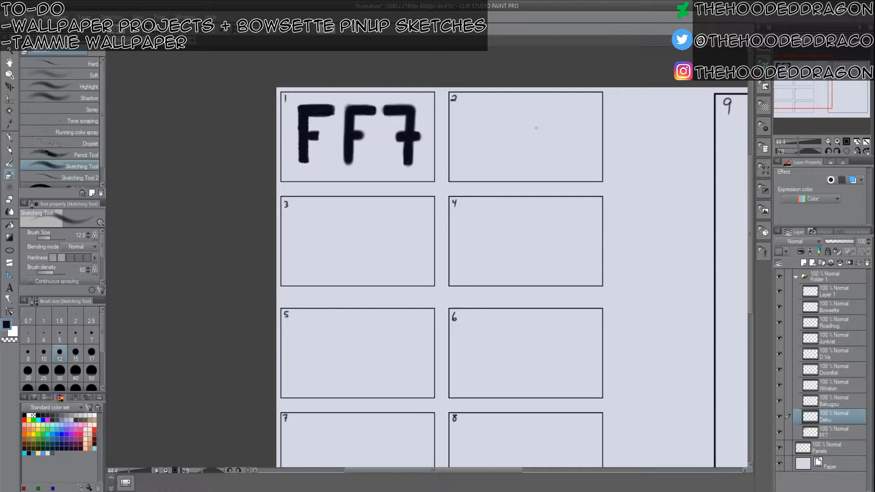
key("bracketleft")
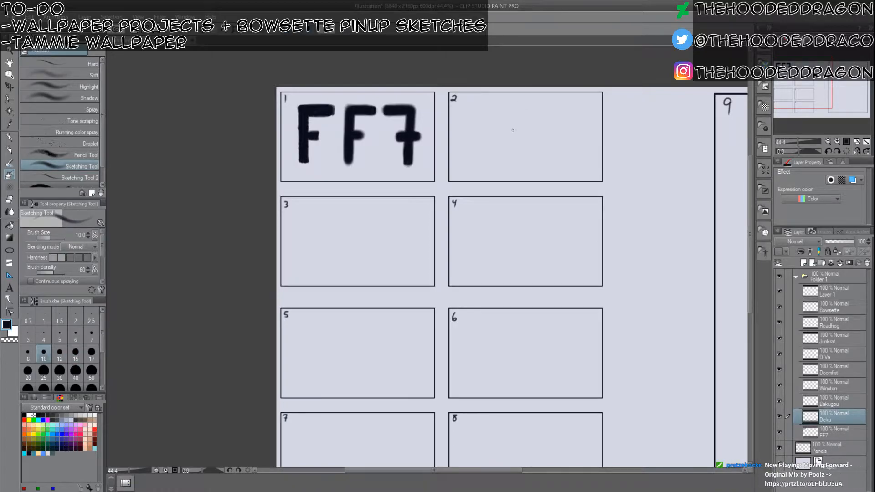
mouse_move(514, 123)
left_mouse_down()
mouse_move(515, 114)
mouse_move(505, 114)
mouse_move(515, 125)
mouse_move(501, 115)
mouse_move(504, 122)
mouse_move(520, 108)
mouse_move(524, 141)
mouse_move(532, 118)
mouse_move(537, 123)
mouse_move(515, 134)
mouse_move(537, 139)
mouse_move(541, 145)
mouse_move(522, 139)
mouse_move(544, 145)
mouse_move(554, 170)
mouse_move(528, 139)
mouse_move(501, 153)
mouse_move(536, 143)
mouse_move(525, 158)
mouse_move(536, 161)
mouse_move(529, 154)
left_mouse_up()
mouse_move(526, 151)
left_mouse_down()
mouse_move(549, 150)
mouse_move(562, 178)
left_mouse_up()
mouse_move(554, 168)
left_mouse_down()
mouse_move(541, 172)
mouse_move(558, 167)
mouse_move(564, 179)
left_mouse_up()
left_click_drag(535, 117, 570, 153)
left_click_drag(534, 118, 562, 137)
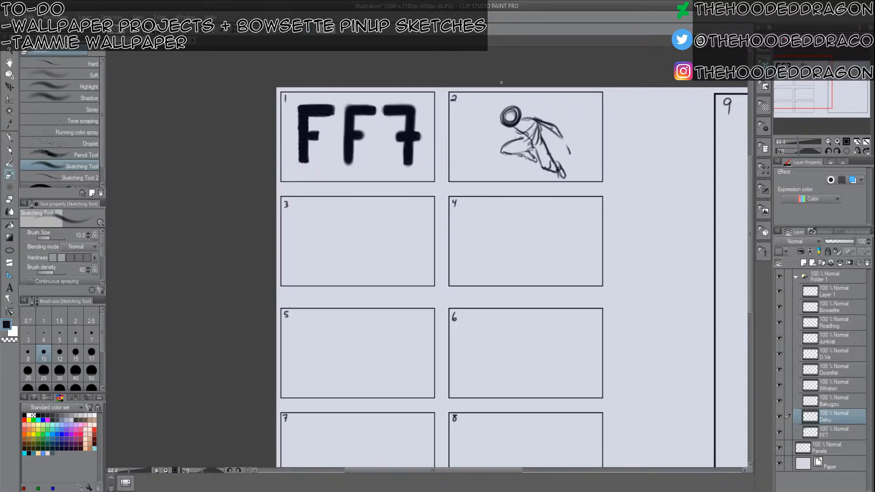
Add the outstretched arms and splayed hands to the leaping figure in panel 2.
left_click_drag(502, 127, 496, 133)
mouse_move(515, 128)
left_mouse_down()
mouse_move(493, 136)
mouse_move(504, 128)
left_mouse_up()
mouse_move(560, 133)
left_mouse_down()
mouse_move(581, 148)
mouse_move(572, 158)
mouse_move(562, 150)
left_mouse_up()
left_click_drag(488, 135, 483, 139)
Duplicate the Deku layer, move the copied figure into panel 3 and flip it horizontally.
key("ctrl+v")
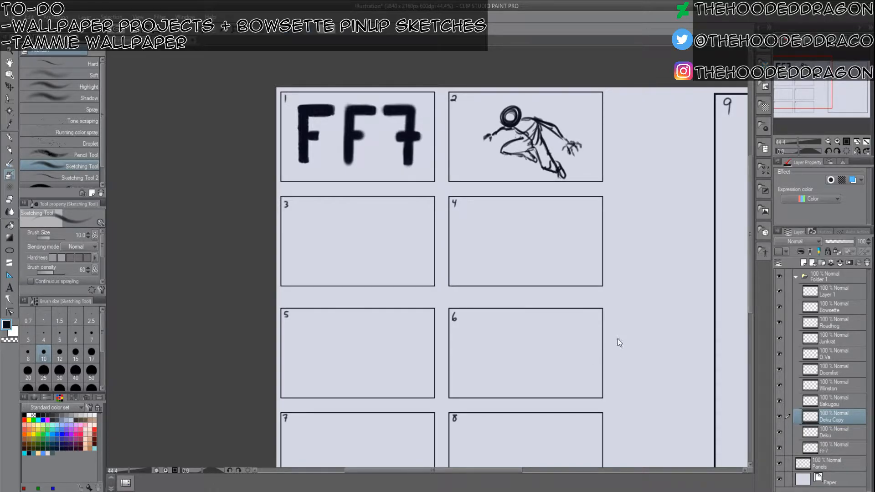
key("ctrl+z")
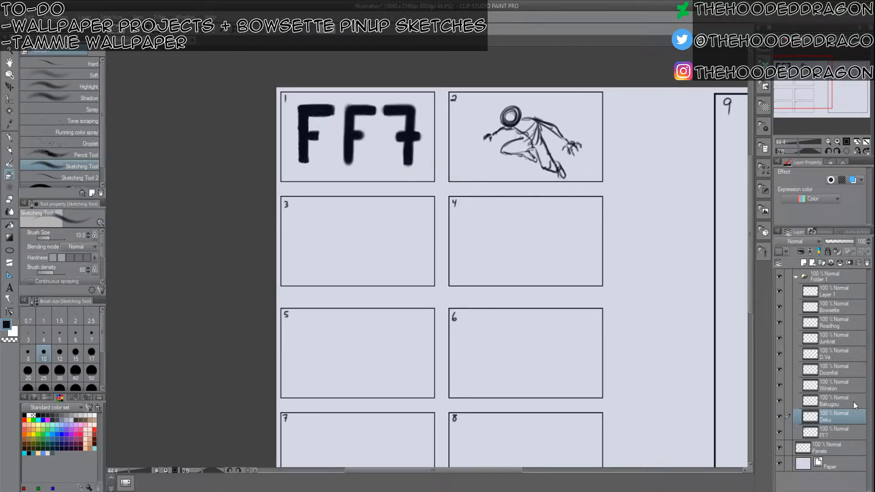
key("ctrl+y")
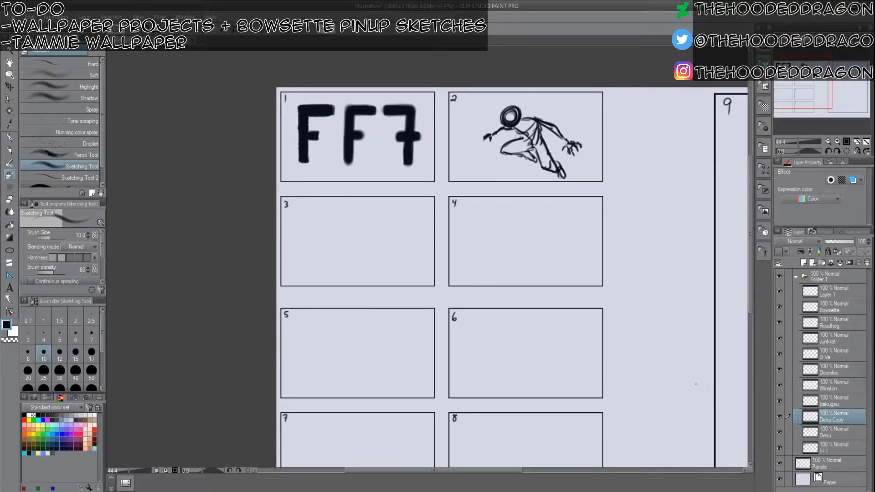
key("ctrl+t")
key("Down")
key("Down")
key("Down")
key("Down")
key("Down")
key("Down")
key("Down")
key("Down")
key("Down")
key("Down")
key("Down")
key("Down")
key("Down")
key("Down")
key("Down")
key("Down")
key("Down")
key("Down")
key("Down")
key("Down")
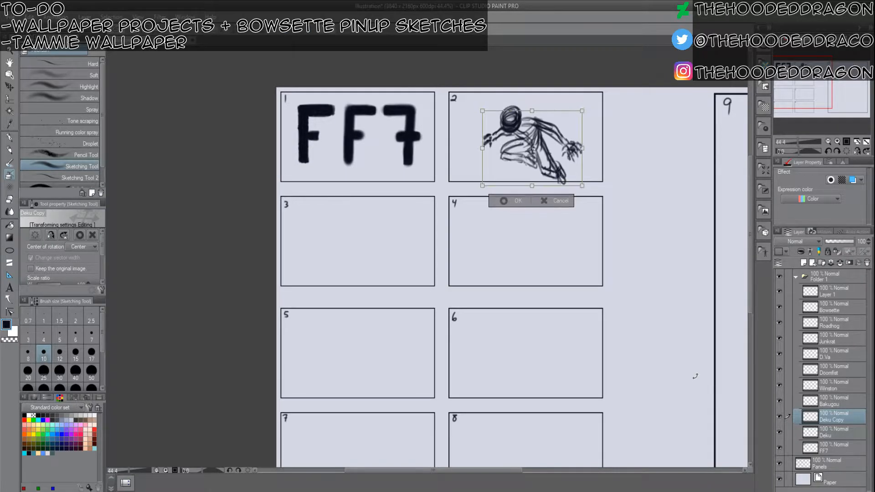
key("Left")
key("Left")
key("Left")
key("Left")
key("Left")
key("Left")
key("Left")
key("Left")
key("Left")
key("Left")
key("Left")
key("Left")
key("Left")
key("Left")
key("Left")
key("Left")
key("Left")
key("Left")
key("Left")
key("Left")
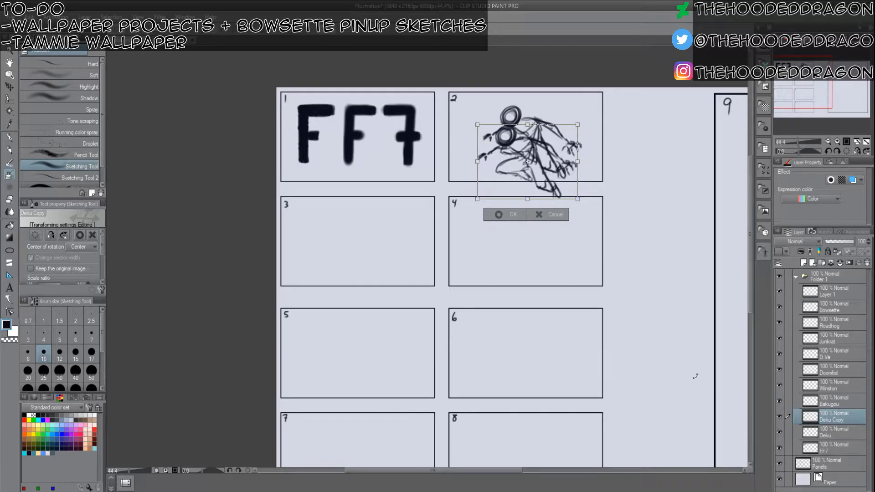
key("Left")
key("Left")
key("Left")
key("Left")
key("Left")
key("Left")
key("Left")
key("Left")
key("Left")
key("Left")
key("Left")
key("Left")
key("Left")
key("Left")
key("Left")
key("Left")
key("Left")
key("Left")
key("Left")
key("Left")
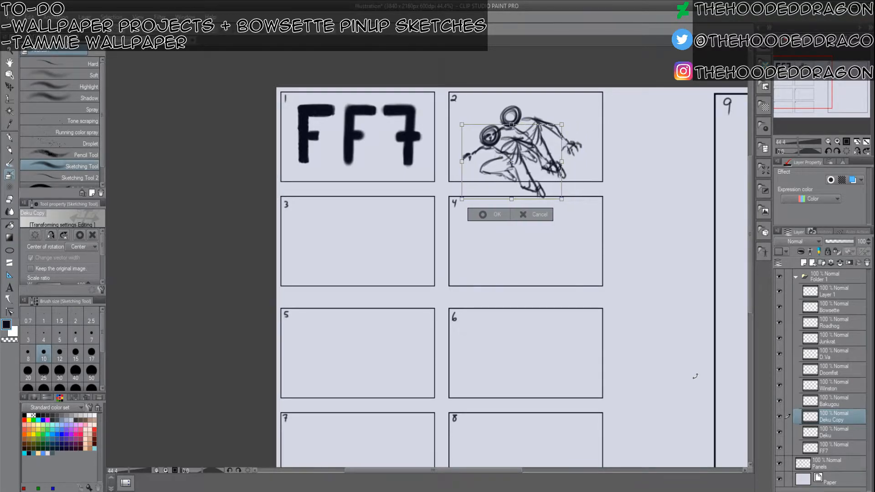
mouse_move(533, 183)
left_mouse_down()
mouse_move(386, 255)
mouse_move(385, 266)
mouse_move(379, 261)
left_mouse_up()
left_click(50, 235)
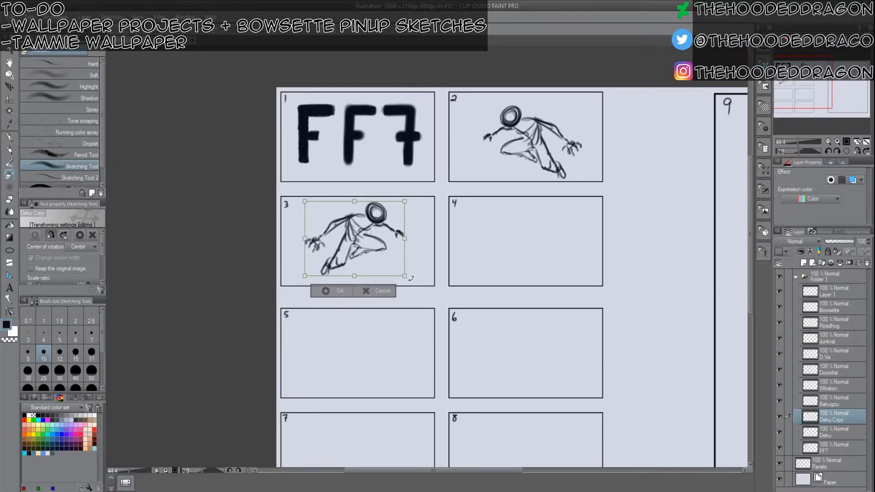
left_click(331, 292)
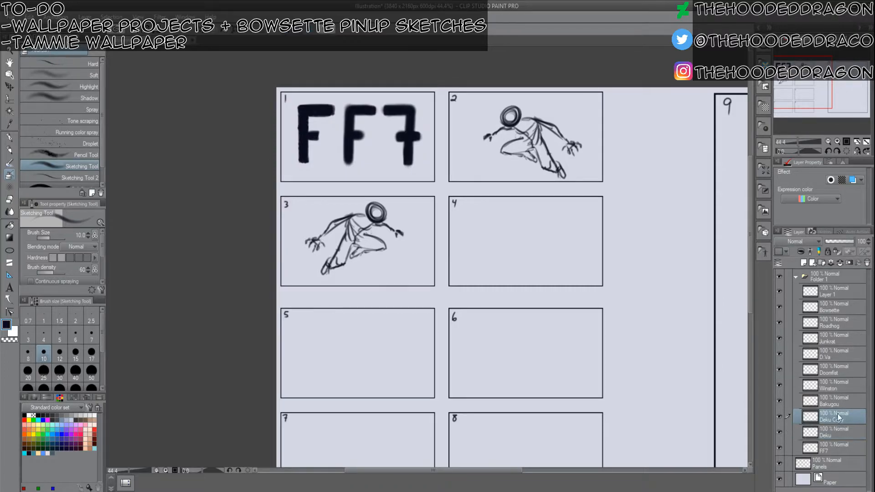
Replace the empty Bakugou layer with the flipped copy, naming it Bakugou, and clear the original figure from the Deku layer.
left_click(838, 401)
left_click(840, 263)
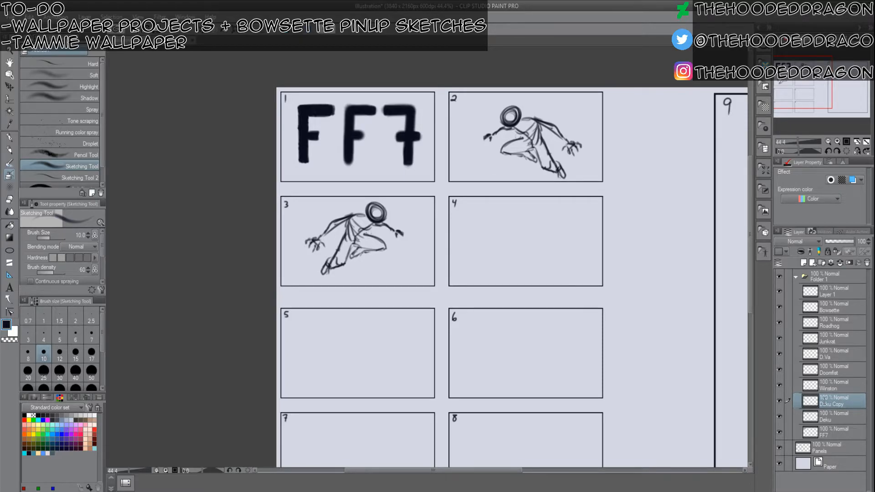
left_click(825, 423)
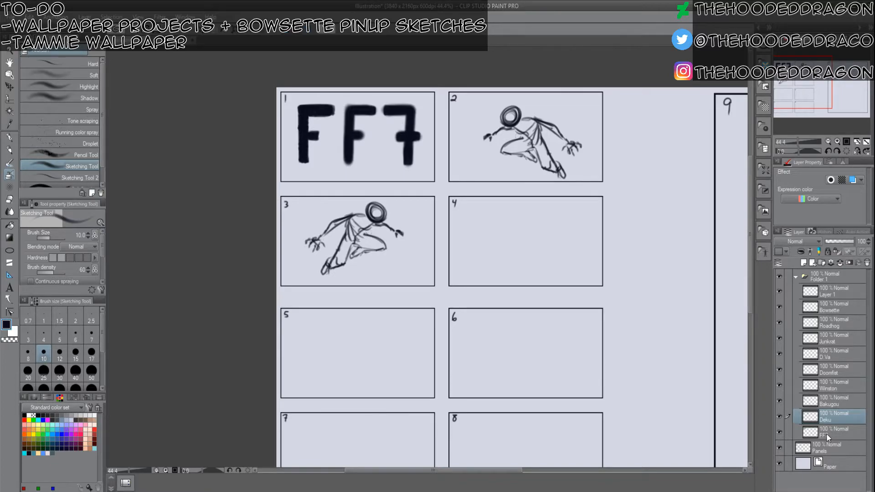
key("Delete")
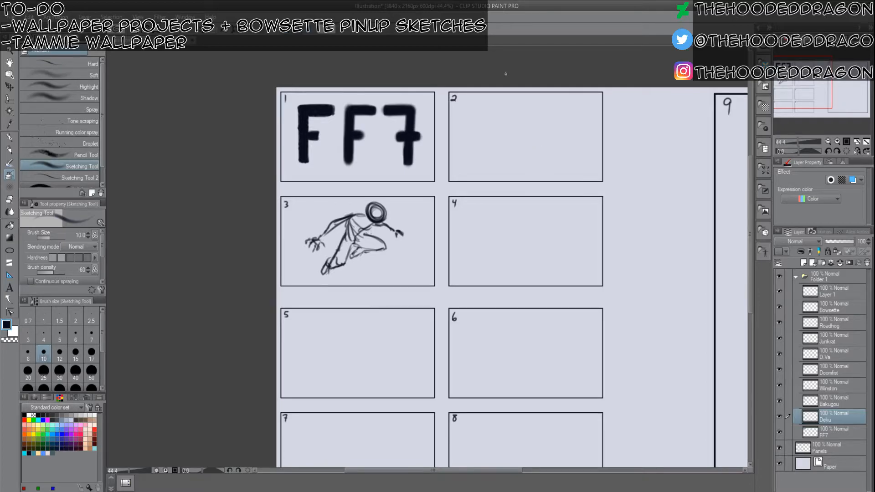
Try a crouching figure with one bent leg in panel 2 on the Deku layer with a size 8 brush.
key("bracketleft")
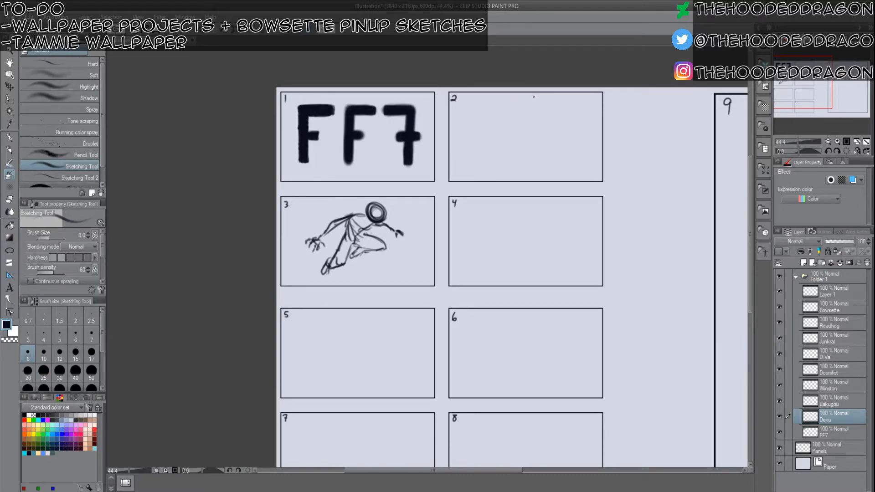
mouse_move(513, 108)
left_mouse_down()
mouse_move(515, 117)
mouse_move(527, 105)
mouse_move(519, 120)
mouse_move(529, 114)
mouse_move(515, 113)
mouse_move(529, 118)
mouse_move(512, 114)
mouse_move(524, 119)
mouse_move(527, 142)
mouse_move(529, 134)
mouse_move(530, 168)
left_mouse_up()
mouse_move(515, 128)
left_mouse_down()
mouse_move(522, 151)
mouse_move(515, 128)
mouse_move(497, 160)
mouse_move(552, 169)
mouse_move(547, 152)
left_mouse_up()
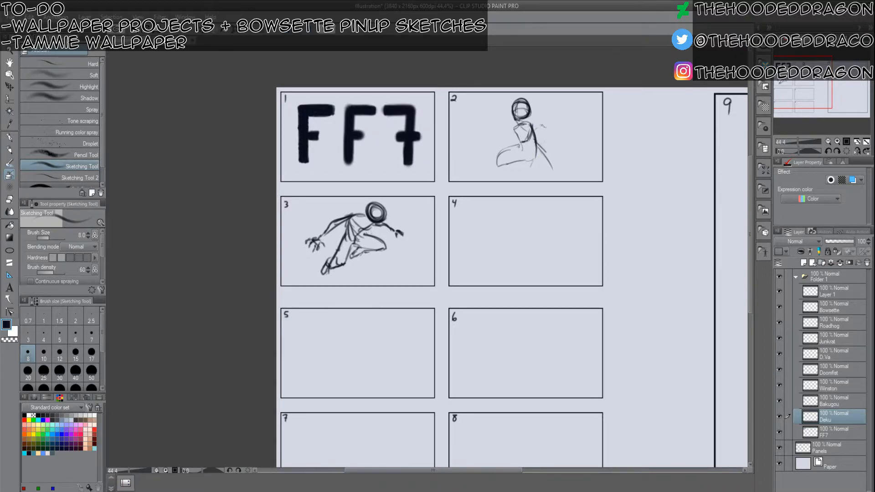
left_click_drag(531, 125, 539, 132)
mouse_move(527, 113)
left_mouse_down()
mouse_move(530, 95)
mouse_move(525, 107)
mouse_move(546, 145)
mouse_move(548, 173)
mouse_move(494, 152)
left_mouse_up()
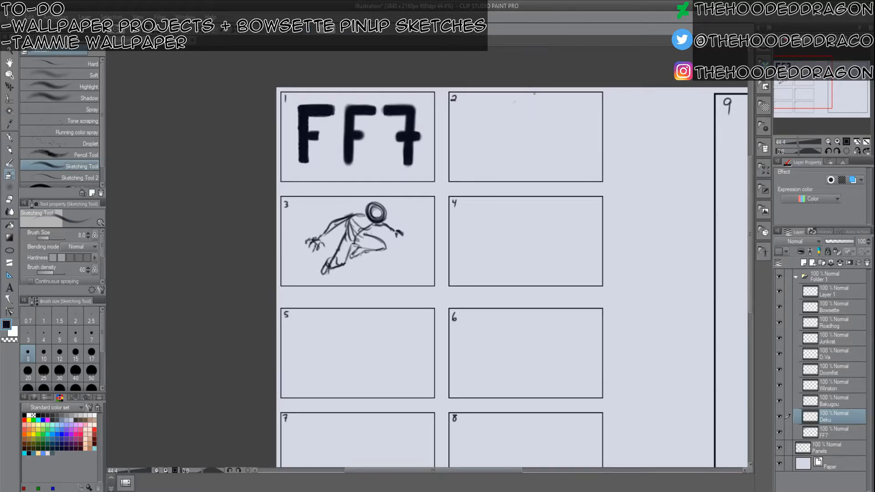
Try a different pose for the Deku figure in panel 2, starting from the head and torso.
mouse_move(523, 103)
left_mouse_down()
mouse_move(519, 114)
mouse_move(524, 101)
left_mouse_up()
left_click_drag(523, 101, 516, 122)
left_click_drag(518, 129, 527, 142)
mouse_move(530, 142)
left_mouse_down()
mouse_move(532, 120)
mouse_move(532, 141)
mouse_move(518, 141)
mouse_move(541, 156)
mouse_move(535, 128)
mouse_move(529, 138)
mouse_move(514, 137)
mouse_move(526, 156)
left_mouse_up()
mouse_move(525, 105)
left_mouse_down()
mouse_move(520, 137)
mouse_move(509, 126)
left_mouse_up()
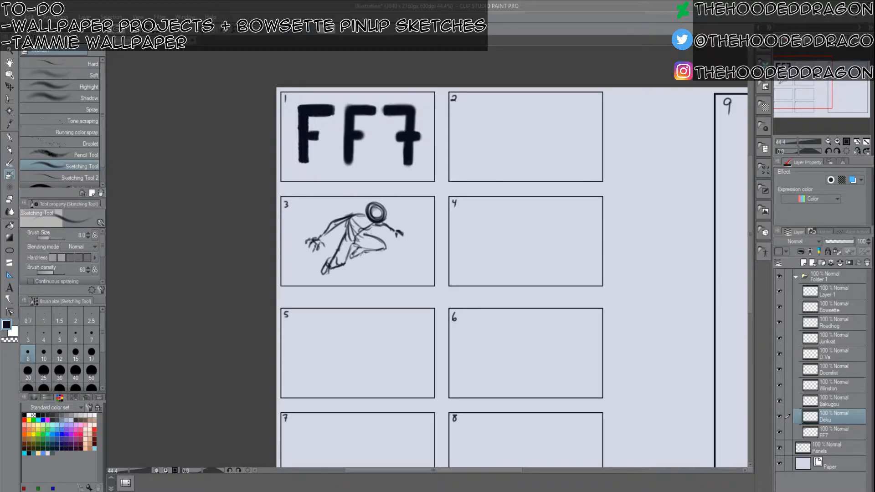
Try a round head with guide lines and a large rounded shape beside it in panel 4 on the Winston layer.
left_click(834, 385)
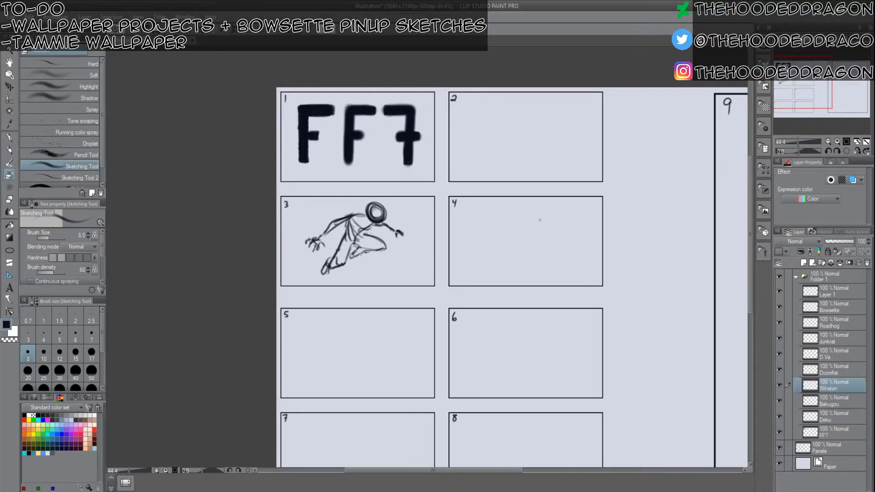
mouse_move(526, 208)
left_mouse_down()
mouse_move(516, 228)
mouse_move(524, 236)
mouse_move(537, 238)
mouse_move(537, 214)
left_mouse_up()
key("Delete")
mouse_move(541, 217)
left_mouse_down()
mouse_move(516, 230)
mouse_move(530, 239)
mouse_move(527, 214)
mouse_move(549, 247)
left_mouse_up()
mouse_move(526, 212)
left_mouse_down()
mouse_move(529, 240)
mouse_move(528, 212)
mouse_move(524, 233)
mouse_move(515, 225)
mouse_move(542, 221)
left_mouse_up()
left_click_drag(477, 242, 470, 259)
mouse_move(471, 238)
left_mouse_down()
mouse_move(467, 259)
mouse_move(510, 217)
mouse_move(510, 234)
mouse_move(478, 266)
left_mouse_up()
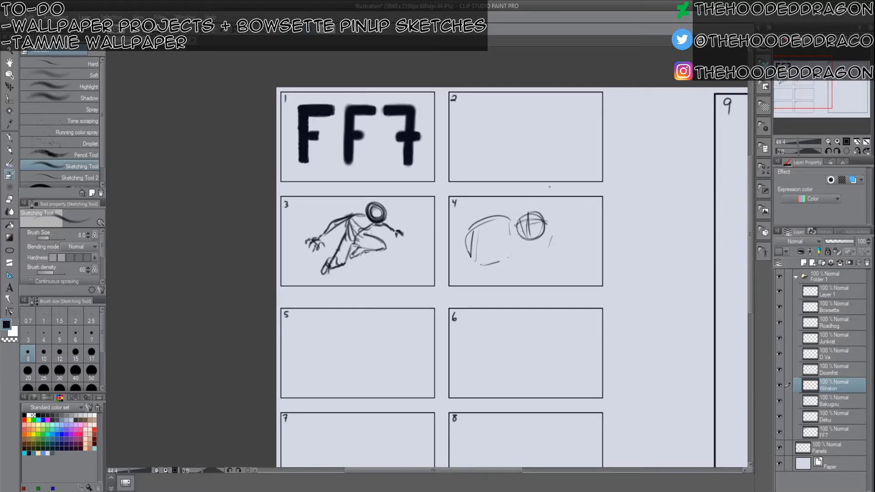
Try adding the body and legs to the Winston sketch and shading its large rounded shape.
mouse_move(583, 232)
left_mouse_down()
mouse_move(579, 254)
mouse_move(571, 233)
mouse_move(561, 235)
mouse_move(566, 249)
mouse_move(567, 233)
mouse_move(561, 258)
mouse_move(579, 258)
mouse_move(567, 261)
mouse_move(549, 233)
mouse_move(564, 241)
mouse_move(561, 250)
mouse_move(537, 232)
mouse_move(514, 243)
mouse_move(520, 254)
mouse_move(553, 253)
left_mouse_up()
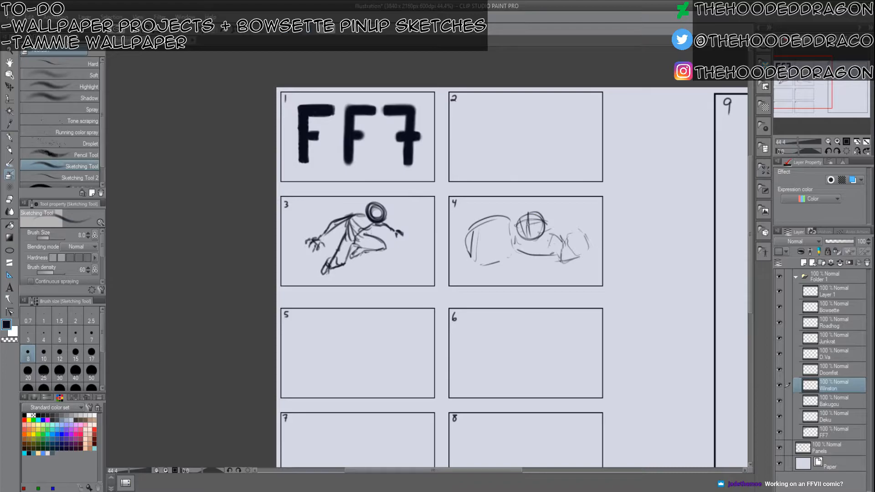
mouse_move(548, 260)
left_mouse_down()
mouse_move(525, 256)
mouse_move(555, 261)
mouse_move(526, 267)
mouse_move(548, 274)
mouse_move(556, 264)
mouse_move(558, 275)
left_mouse_up()
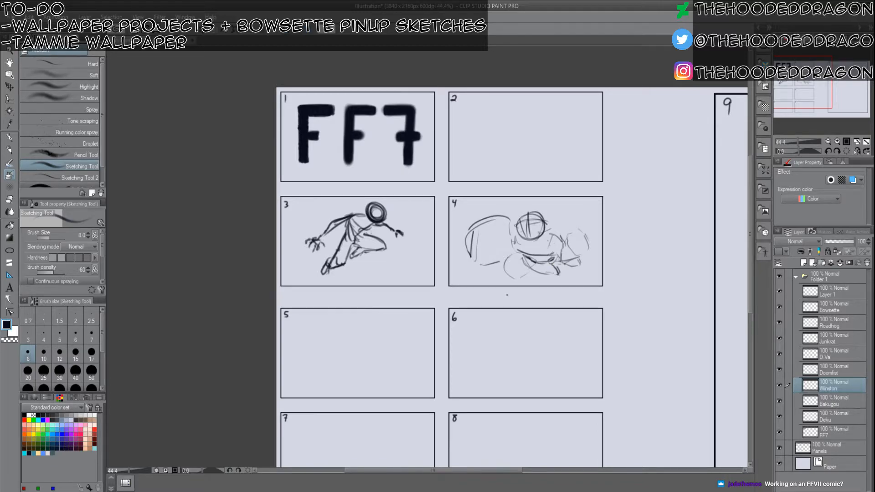
mouse_move(501, 272)
left_mouse_down()
mouse_move(527, 275)
mouse_move(497, 278)
left_mouse_up()
mouse_move(469, 238)
left_mouse_down()
mouse_move(484, 221)
mouse_move(507, 219)
mouse_move(512, 247)
mouse_move(495, 227)
mouse_move(492, 261)
mouse_move(472, 261)
mouse_move(495, 260)
mouse_move(489, 240)
left_mouse_up()
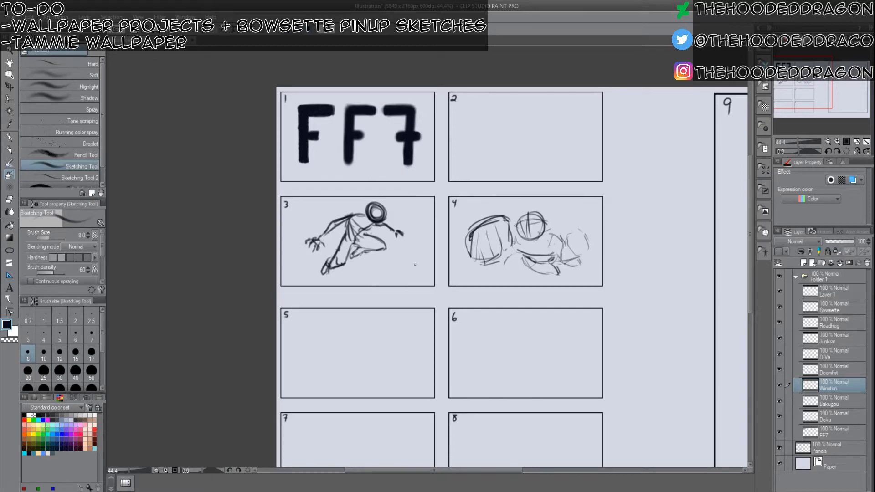
mouse_move(531, 218)
left_mouse_down()
mouse_move(515, 228)
mouse_move(563, 248)
mouse_move(545, 286)
mouse_move(465, 234)
mouse_move(485, 291)
left_mouse_up()
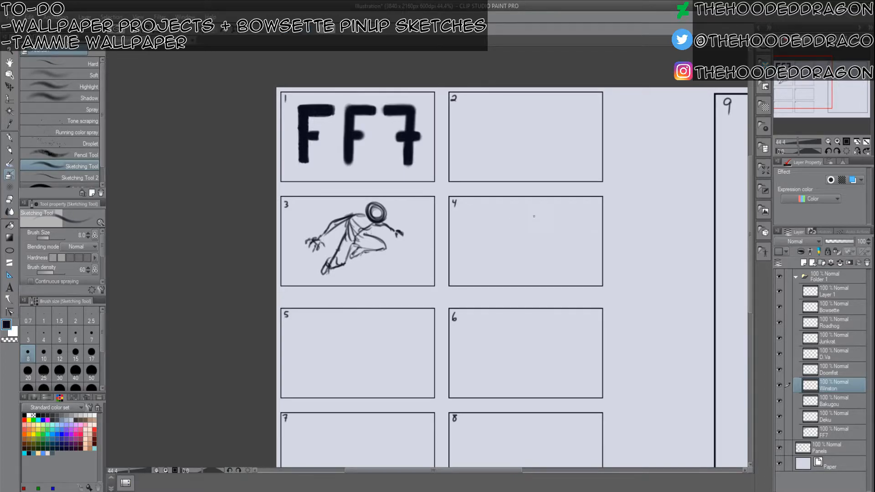
Sketch a new rough Winston pose in panel 4 with a large oval in front, a round head and a hunched body behind.
left_click_drag(506, 220, 491, 231)
mouse_move(493, 224)
left_mouse_down()
mouse_move(474, 229)
mouse_move(506, 217)
mouse_move(514, 238)
mouse_move(481, 228)
left_mouse_up()
mouse_move(534, 209)
left_mouse_down()
mouse_move(531, 231)
mouse_move(551, 220)
left_mouse_up()
mouse_move(543, 219)
left_mouse_down()
mouse_move(519, 222)
mouse_move(542, 254)
left_mouse_up()
mouse_move(557, 212)
left_mouse_down()
mouse_move(596, 229)
mouse_move(564, 213)
mouse_move(593, 213)
mouse_move(594, 241)
left_mouse_up()
mouse_move(580, 217)
left_mouse_down()
mouse_move(573, 241)
mouse_move(555, 219)
mouse_move(563, 241)
mouse_move(532, 248)
mouse_move(550, 267)
mouse_move(559, 266)
mouse_move(525, 237)
mouse_move(509, 202)
mouse_move(564, 124)
mouse_move(484, 208)
left_mouse_up()
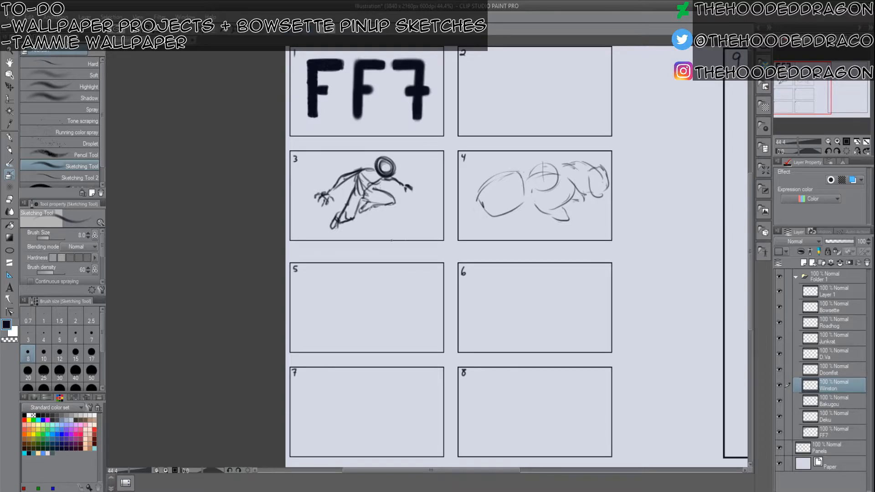
Try adding inner contours and a firmer edge to the large oval of the Winston sketch in panel 4.
left_click_drag(389, 232, 416, 195)
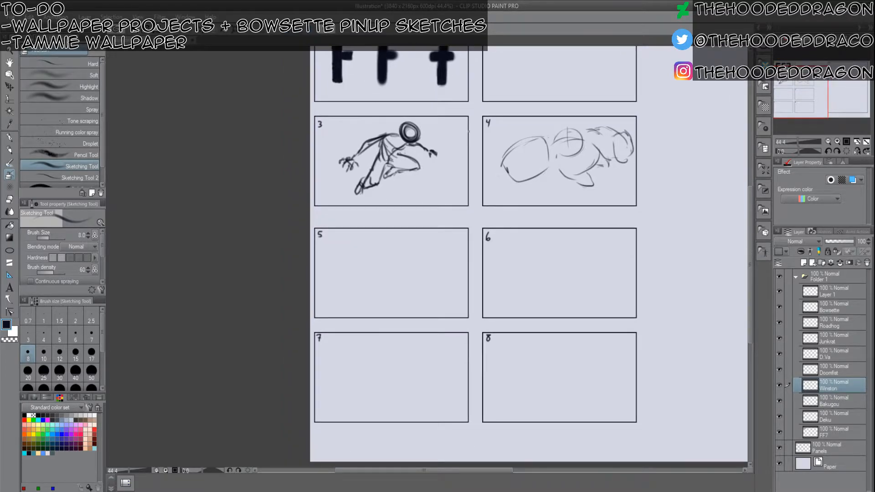
left_click_drag(511, 177, 516, 185)
left_click_drag(508, 152, 517, 181)
mouse_move(543, 143)
left_mouse_down()
mouse_move(549, 167)
mouse_move(536, 175)
mouse_move(552, 148)
mouse_move(550, 162)
left_mouse_up()
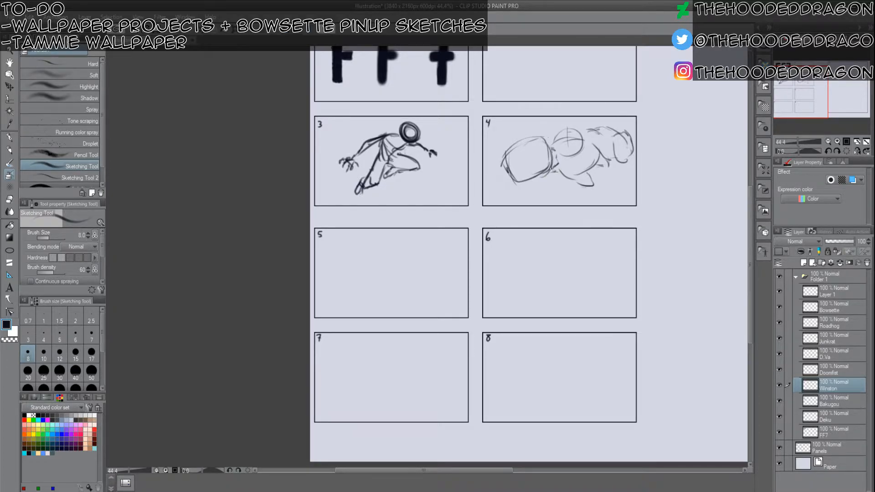
Place the Doomfist layer directly below the Winston layer and clear the old sketch from panel 4.
left_click(835, 370)
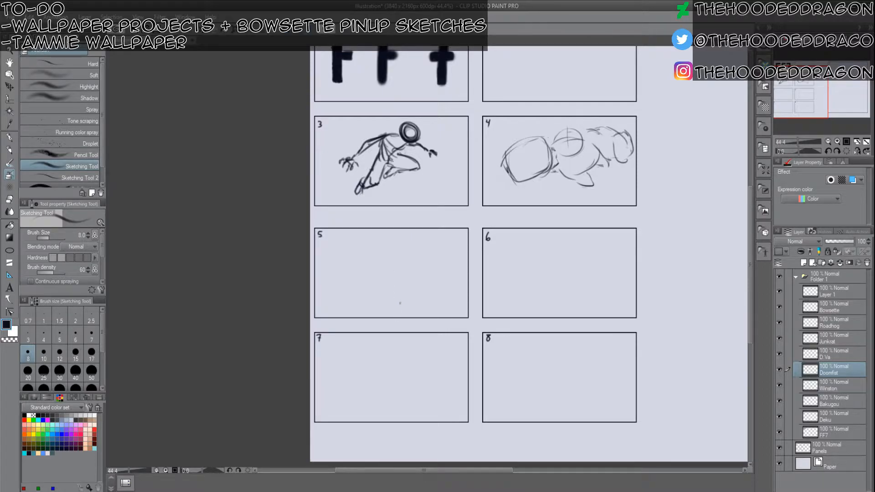
left_click_drag(833, 392, 833, 392)
left_click(833, 379)
left_click(780, 369)
left_click(781, 369)
left_click(778, 384)
left_click(778, 383)
left_click(817, 388)
mouse_move(576, 153)
left_mouse_down()
mouse_move(627, 128)
mouse_move(634, 171)
mouse_move(604, 192)
mouse_move(544, 137)
mouse_move(488, 198)
left_mouse_up()
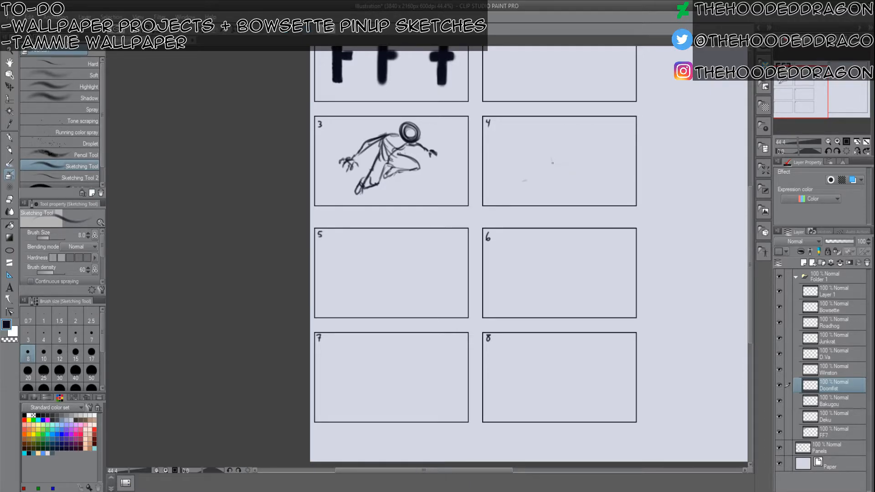
Try a Doomfist pose in panel 4 with a round head, a hunched body and a large rounded gauntlet in front.
mouse_move(554, 141)
left_mouse_down()
mouse_move(570, 153)
mouse_move(560, 159)
mouse_move(553, 145)
mouse_move(566, 147)
left_mouse_up()
mouse_move(502, 171)
left_mouse_down()
mouse_move(546, 156)
mouse_move(548, 164)
mouse_move(499, 178)
left_mouse_up()
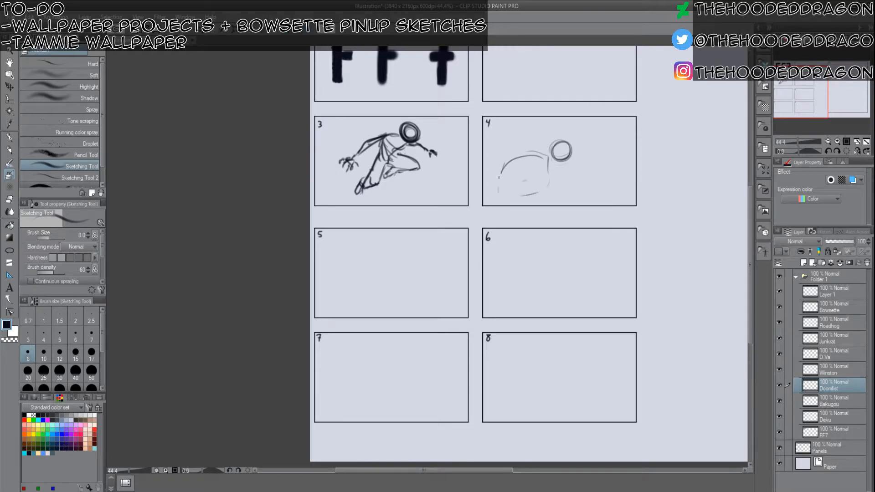
mouse_move(577, 156)
left_mouse_down()
mouse_move(574, 170)
mouse_move(562, 169)
mouse_move(581, 151)
mouse_move(601, 173)
mouse_move(587, 179)
left_mouse_up()
mouse_move(573, 147)
left_mouse_down()
mouse_move(562, 154)
mouse_move(565, 185)
mouse_move(584, 179)
left_mouse_up()
key("ctrl+z")
mouse_move(569, 148)
left_mouse_down()
mouse_move(566, 164)
mouse_move(554, 167)
left_mouse_up()
mouse_move(556, 163)
left_mouse_down()
mouse_move(556, 141)
mouse_move(545, 178)
left_mouse_up()
mouse_move(558, 162)
left_mouse_down()
mouse_move(550, 173)
mouse_move(519, 155)
mouse_move(547, 153)
left_mouse_up()
mouse_move(532, 154)
left_mouse_down()
mouse_move(548, 157)
mouse_move(545, 173)
left_mouse_up()
mouse_move(552, 156)
left_mouse_down()
mouse_move(546, 174)
mouse_move(552, 147)
mouse_move(550, 173)
left_mouse_up()
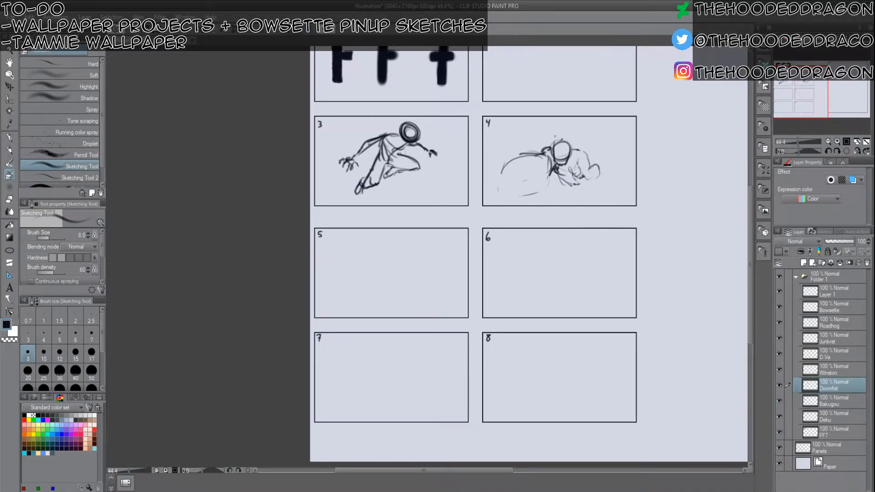
mouse_move(546, 154)
left_mouse_down()
mouse_move(543, 194)
mouse_move(498, 160)
mouse_move(489, 180)
mouse_move(506, 195)
mouse_move(542, 193)
left_mouse_up()
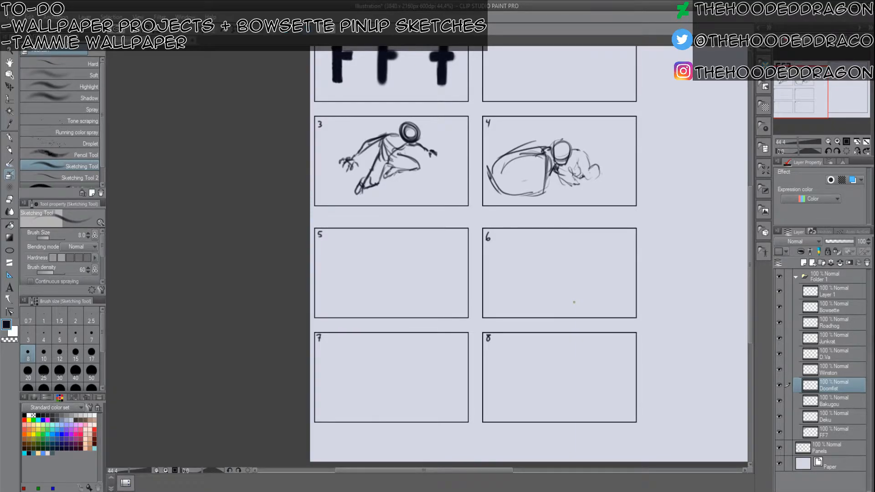
Clear panel 4 on the Doomfist layer and try an upright figure with a round head, tapered torso and lowered arms.
left_click(838, 365)
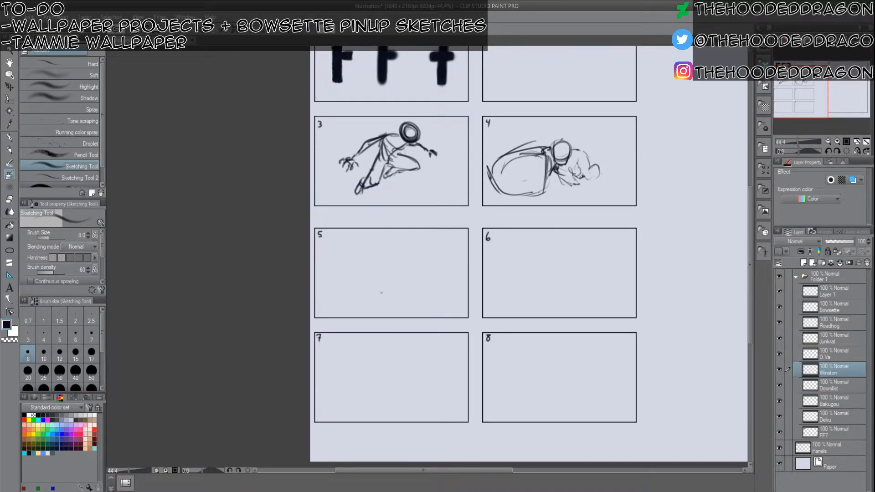
left_click(823, 386)
mouse_move(538, 153)
left_mouse_down()
mouse_move(591, 169)
mouse_move(521, 154)
mouse_move(520, 167)
mouse_move(545, 186)
left_mouse_up()
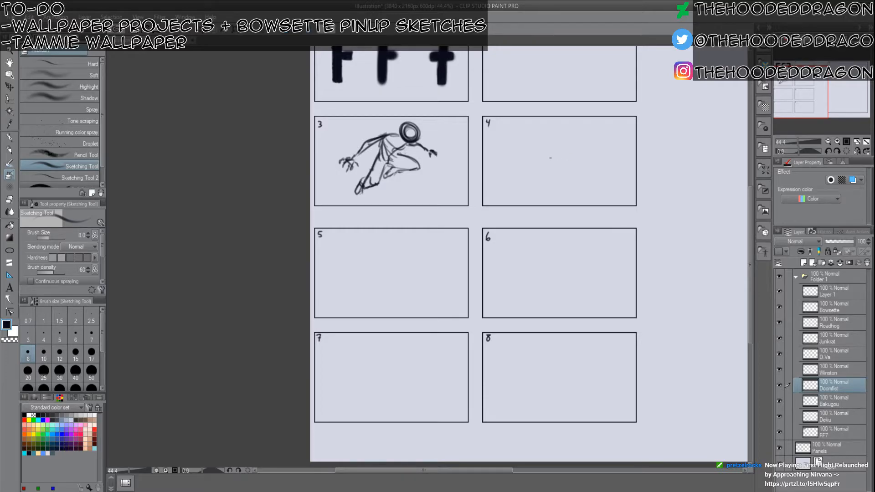
mouse_move(551, 135)
left_mouse_down()
mouse_move(540, 146)
mouse_move(558, 145)
mouse_move(549, 135)
left_mouse_up()
mouse_move(538, 164)
left_mouse_down()
mouse_move(564, 163)
mouse_move(557, 193)
mouse_move(538, 176)
mouse_move(539, 163)
mouse_move(542, 182)
left_mouse_up()
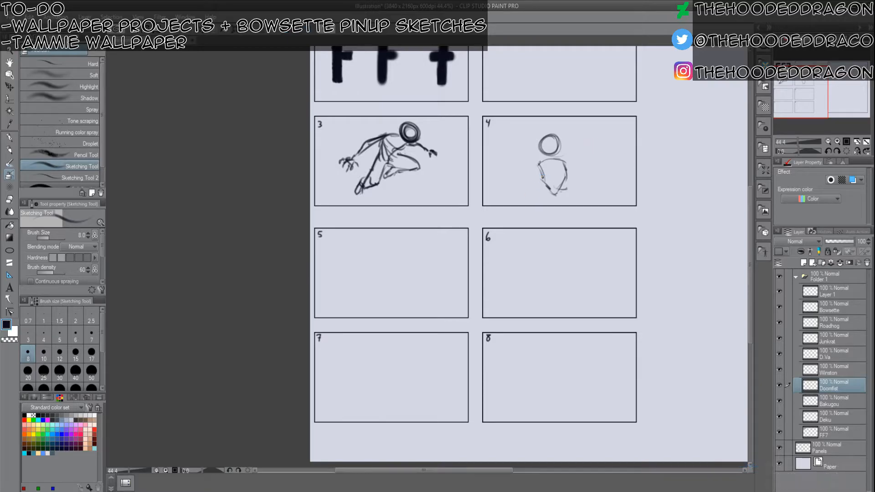
mouse_move(544, 144)
left_mouse_down()
mouse_move(541, 158)
mouse_move(559, 159)
mouse_move(532, 168)
left_mouse_up()
mouse_move(539, 162)
left_mouse_down()
mouse_move(569, 167)
mouse_move(572, 199)
left_mouse_up()
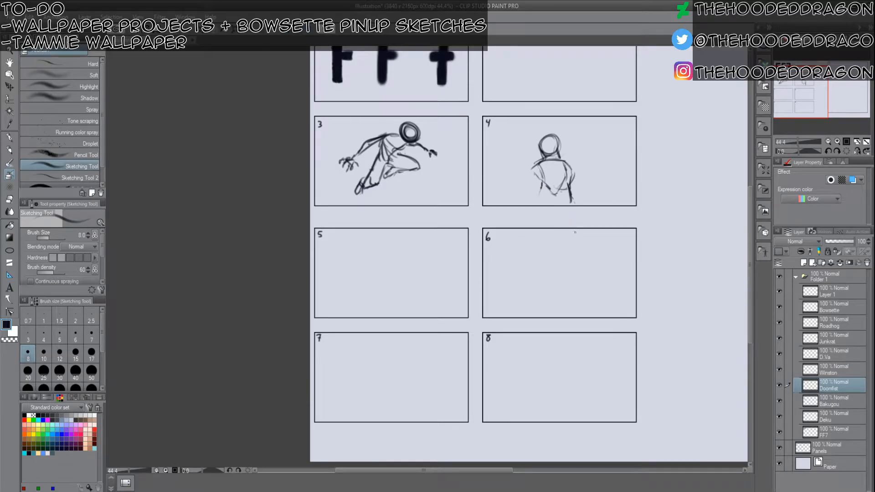
Try a slightly smaller version of the upright Doomfist figure with an added waist, and clear the sketch.
key("ctrl+t")
mouse_move(589, 206)
left_mouse_down()
mouse_move(589, 191)
mouse_move(560, 193)
mouse_move(569, 204)
mouse_move(573, 188)
mouse_move(581, 201)
mouse_move(573, 182)
mouse_move(578, 205)
left_mouse_up()
key("Return")
left_click_drag(545, 181, 539, 193)
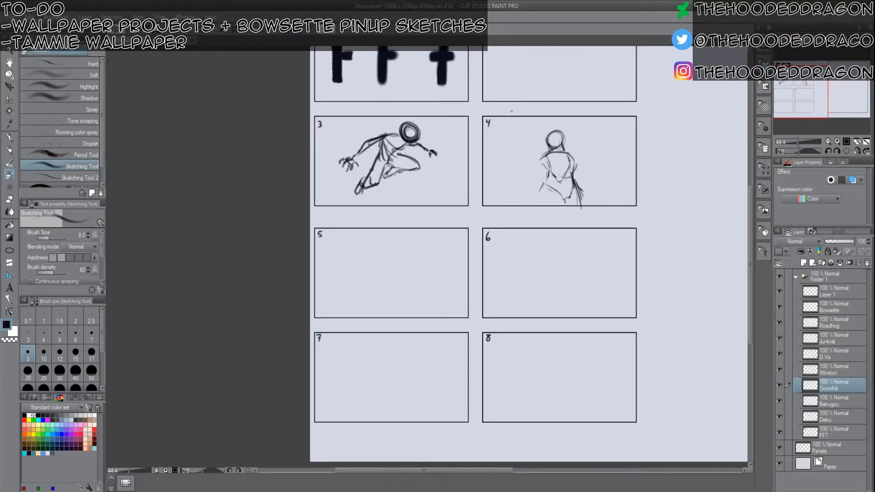
mouse_move(556, 137)
left_mouse_down()
mouse_move(579, 174)
mouse_move(563, 194)
left_mouse_up()
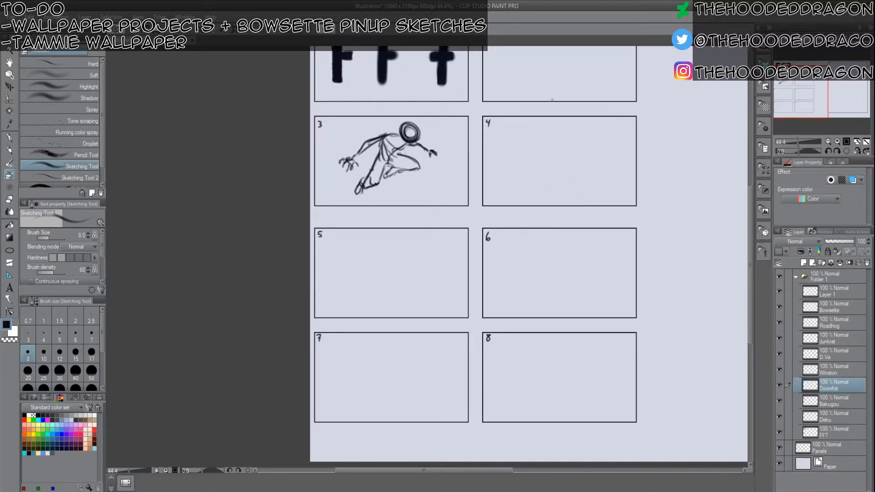
Sketch a crouching Doomfist in panel 4 with a round head, a large arm curving up behind it and bent legs.
mouse_move(554, 150)
left_mouse_down()
mouse_move(534, 150)
mouse_move(550, 162)
mouse_move(538, 179)
left_mouse_up()
mouse_move(548, 162)
left_mouse_down()
mouse_move(539, 176)
mouse_move(567, 168)
left_mouse_up()
mouse_move(563, 127)
left_mouse_down()
mouse_move(601, 166)
mouse_move(597, 172)
mouse_move(556, 135)
mouse_move(565, 161)
mouse_move(585, 165)
mouse_move(563, 159)
left_mouse_up()
mouse_move(560, 156)
left_mouse_down()
mouse_move(596, 169)
mouse_move(570, 181)
mouse_move(539, 165)
mouse_move(547, 163)
left_mouse_up()
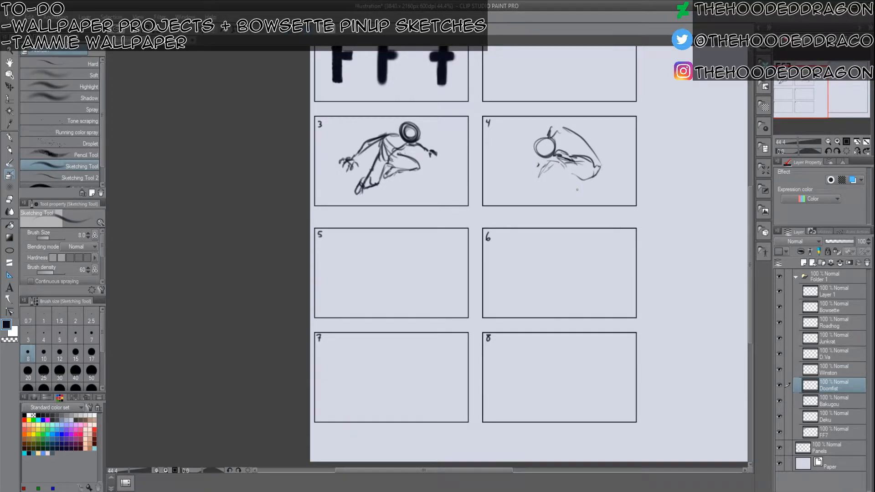
mouse_move(528, 166)
left_mouse_down()
mouse_move(539, 193)
mouse_move(532, 171)
mouse_move(534, 192)
mouse_move(539, 166)
mouse_move(551, 162)
mouse_move(535, 197)
left_mouse_up()
mouse_move(568, 169)
left_mouse_down()
mouse_move(584, 178)
mouse_move(578, 184)
left_mouse_up()
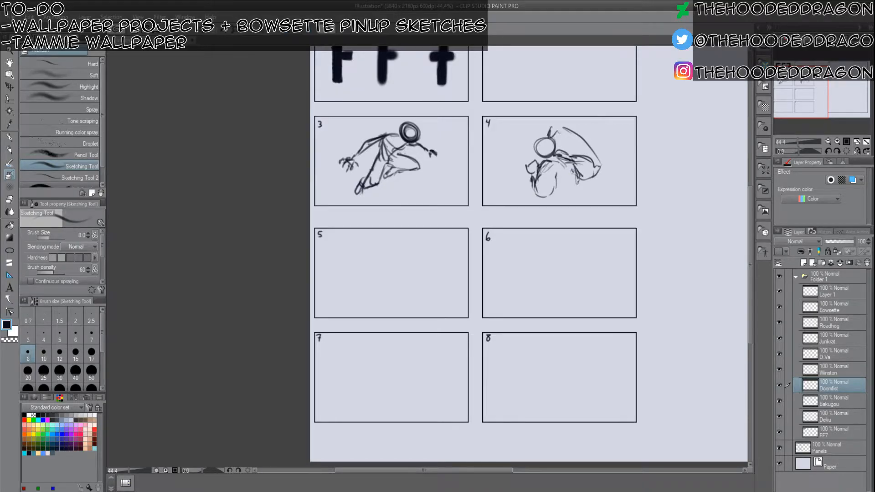
mouse_move(535, 153)
left_mouse_down()
mouse_move(536, 140)
mouse_move(534, 158)
mouse_move(587, 192)
mouse_move(576, 199)
left_mouse_up()
mouse_move(556, 169)
left_mouse_down()
mouse_move(549, 193)
mouse_move(578, 191)
left_mouse_up()
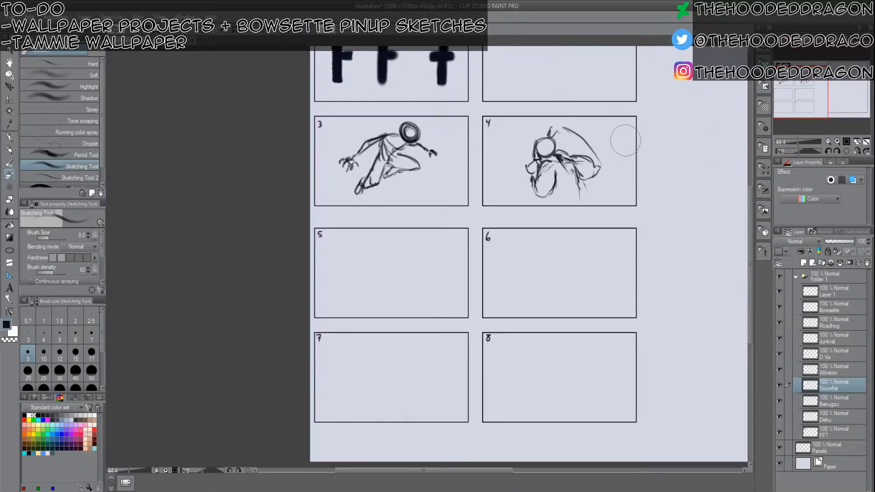
Scale down and reposition the Doomfist sketch, outline its raised arm and redraw the other arm, torso and spread legs.
key("ctrl+t")
left_click_drag(567, 201, 549, 180)
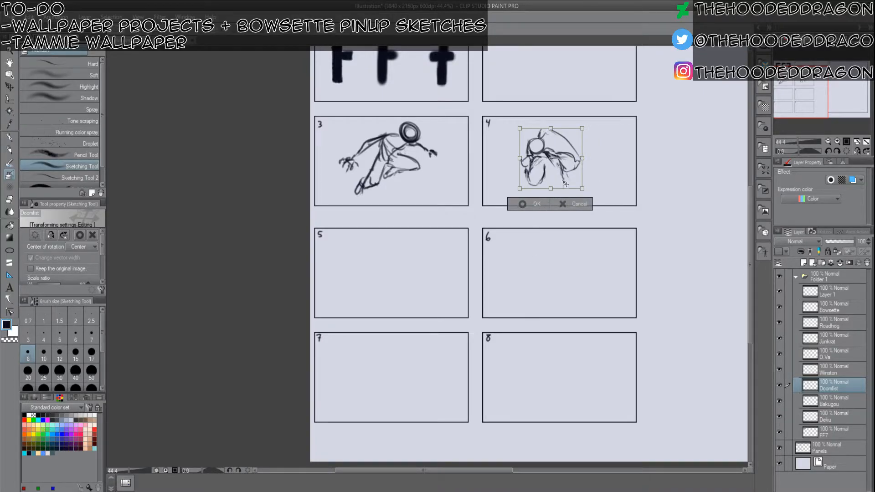
left_click(523, 205)
mouse_move(553, 129)
left_mouse_down()
mouse_move(581, 140)
mouse_move(565, 123)
mouse_move(581, 162)
mouse_move(547, 131)
mouse_move(558, 141)
left_mouse_up()
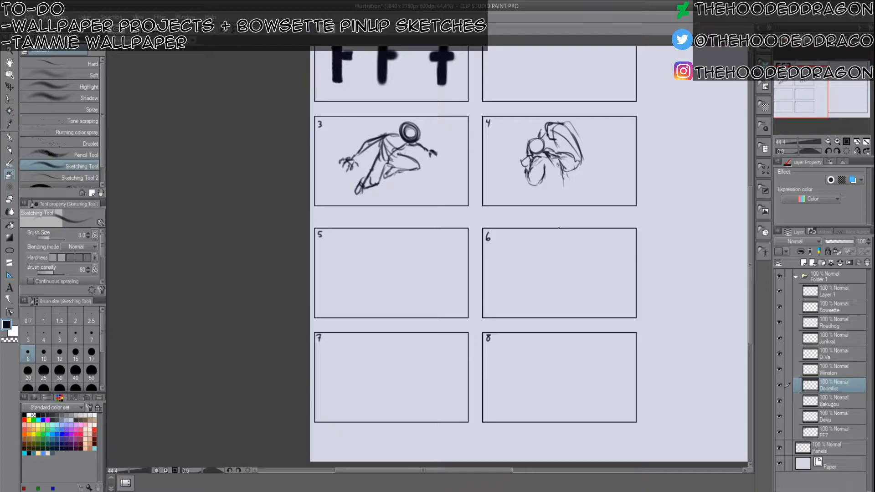
left_click_drag(504, 157, 545, 182)
mouse_move(533, 143)
left_mouse_down()
mouse_move(528, 173)
mouse_move(533, 167)
mouse_move(510, 179)
mouse_move(506, 167)
mouse_move(520, 156)
mouse_move(533, 179)
mouse_move(562, 171)
mouse_move(566, 187)
mouse_move(533, 175)
mouse_move(538, 185)
mouse_move(512, 199)
left_mouse_up()
mouse_move(567, 182)
left_mouse_down()
mouse_move(576, 205)
mouse_move(565, 189)
mouse_move(557, 201)
mouse_move(566, 199)
mouse_move(543, 206)
mouse_move(531, 184)
mouse_move(578, 201)
left_mouse_up()
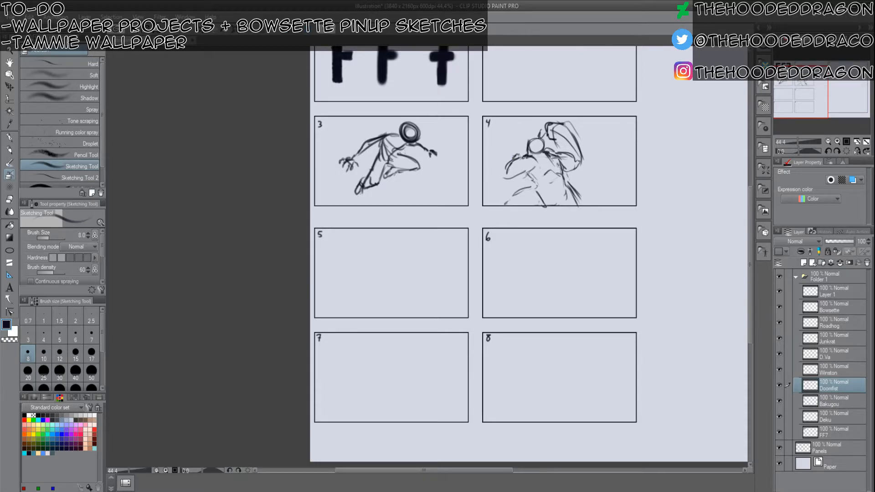
Erase Doomfist's raised arm and lower body and redraw the figure leaning forward with a blocky gauntlet arm reaching over the head.
mouse_move(555, 128)
left_mouse_down()
mouse_move(584, 147)
mouse_move(577, 152)
left_mouse_up()
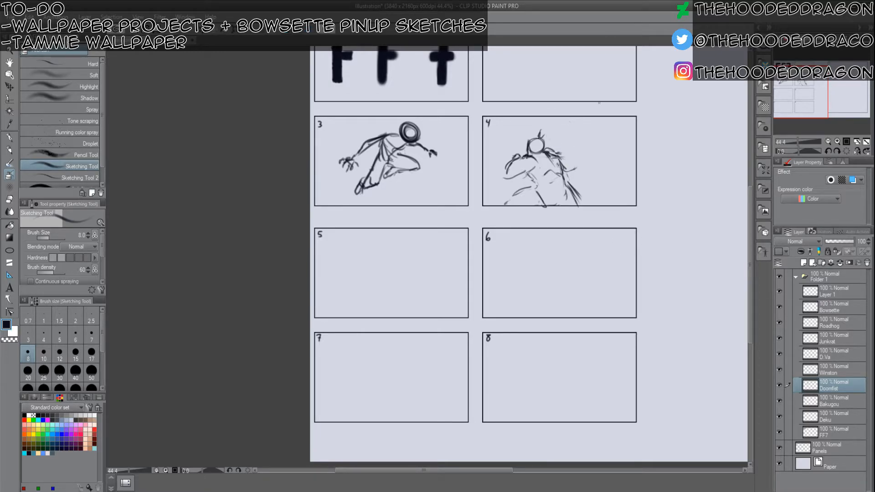
mouse_move(554, 130)
left_mouse_down()
mouse_move(499, 166)
mouse_move(510, 155)
mouse_move(514, 171)
mouse_move(530, 175)
mouse_move(529, 193)
mouse_move(595, 200)
left_mouse_up()
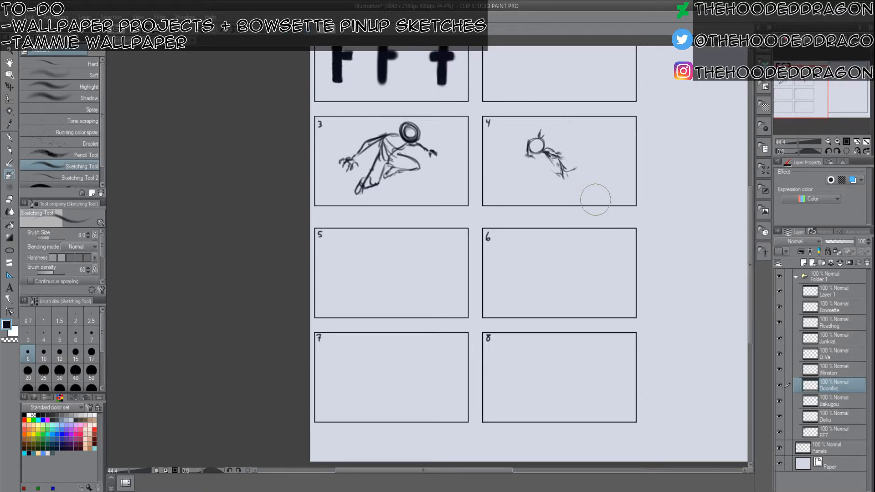
mouse_move(550, 156)
left_mouse_down()
mouse_move(532, 160)
mouse_move(559, 170)
mouse_move(532, 179)
mouse_move(515, 172)
mouse_move(552, 175)
left_mouse_up()
mouse_move(515, 131)
left_mouse_down()
mouse_move(516, 130)
mouse_move(555, 140)
mouse_move(516, 128)
mouse_move(552, 143)
mouse_move(544, 136)
mouse_move(559, 151)
left_mouse_up()
mouse_move(543, 134)
left_mouse_down()
mouse_move(517, 158)
mouse_move(525, 159)
mouse_move(496, 154)
mouse_move(494, 140)
mouse_move(507, 132)
mouse_move(531, 134)
mouse_move(509, 135)
mouse_move(502, 154)
left_mouse_up()
mouse_move(509, 159)
left_mouse_down()
mouse_move(499, 153)
mouse_move(525, 129)
mouse_move(540, 131)
left_mouse_up()
mouse_move(501, 134)
left_mouse_down()
mouse_move(539, 132)
mouse_move(555, 141)
mouse_move(573, 181)
left_mouse_up()
left_click_drag(551, 145, 570, 173)
mouse_move(532, 130)
left_mouse_down()
mouse_move(562, 158)
mouse_move(554, 187)
mouse_move(568, 182)
mouse_move(581, 191)
mouse_move(533, 193)
mouse_move(528, 203)
left_mouse_up()
mouse_move(570, 174)
left_mouse_down()
mouse_move(589, 201)
mouse_move(574, 197)
mouse_move(578, 204)
mouse_move(574, 195)
mouse_move(549, 206)
left_mouse_up()
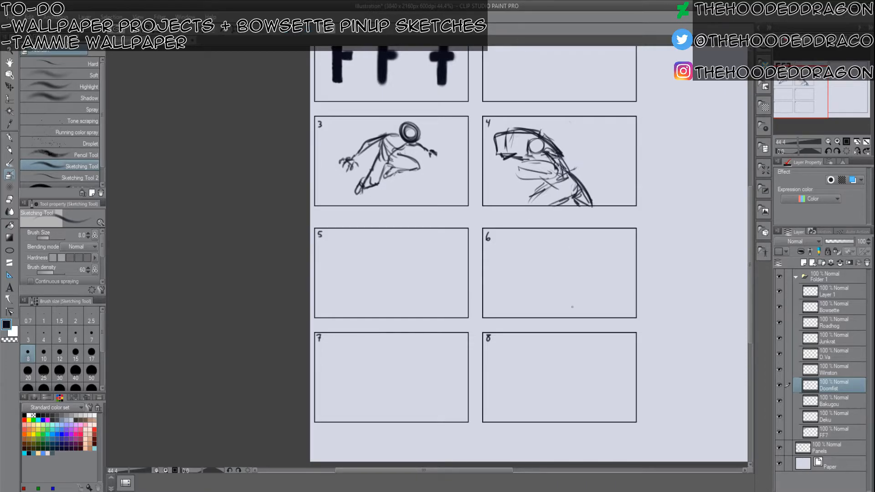
Erase Doomfist's lower arm and redraw it bent in front, tightening the back, waist and leg lines.
mouse_move(557, 166)
left_mouse_down()
mouse_move(513, 175)
mouse_move(550, 175)
mouse_move(543, 197)
left_mouse_up()
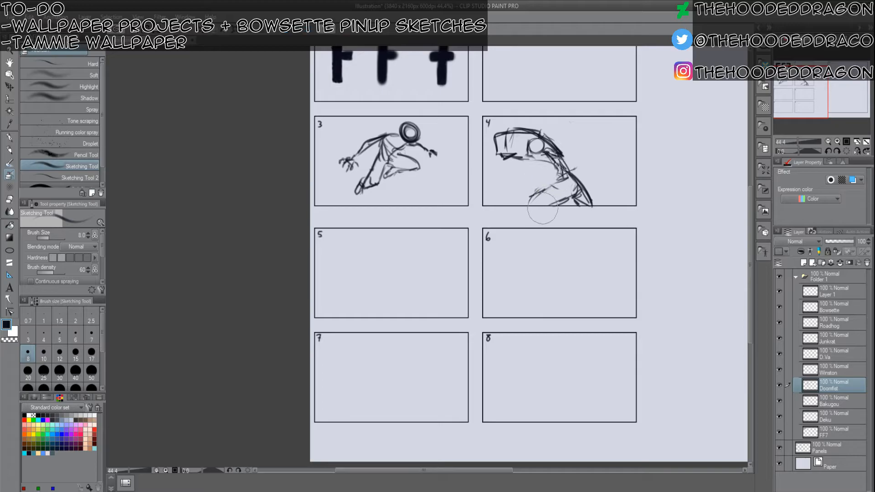
mouse_move(540, 163)
left_mouse_down()
mouse_move(560, 157)
mouse_move(545, 179)
mouse_move(524, 174)
left_mouse_up()
mouse_move(538, 162)
left_mouse_down()
mouse_move(506, 166)
mouse_move(519, 181)
mouse_move(542, 180)
mouse_move(534, 160)
mouse_move(546, 188)
mouse_move(574, 181)
mouse_move(588, 195)
mouse_move(557, 163)
mouse_move(577, 195)
mouse_move(557, 161)
mouse_move(582, 206)
left_mouse_up()
mouse_move(545, 185)
left_mouse_down()
mouse_move(520, 206)
mouse_move(577, 196)
mouse_move(586, 211)
left_mouse_up()
left_click_drag(583, 168, 608, 212)
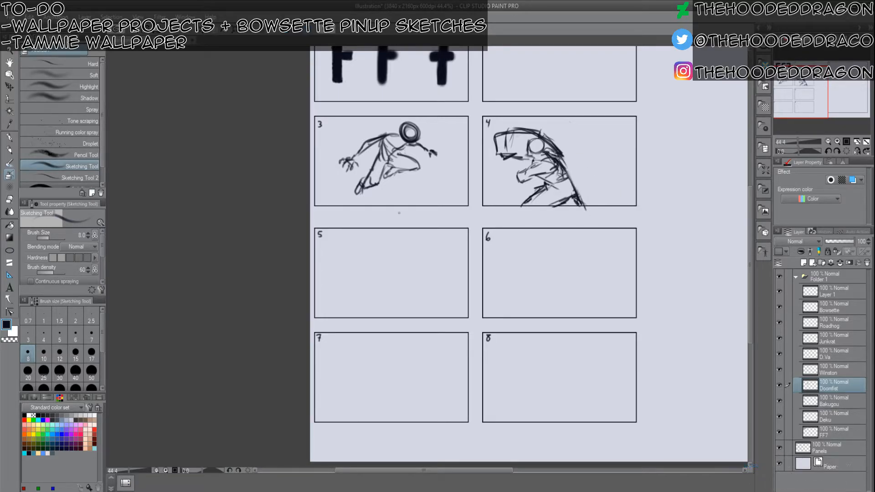
Try a round head and bulky body in panel 5 on the Winston layer, and undo the strokes.
left_click(846, 370)
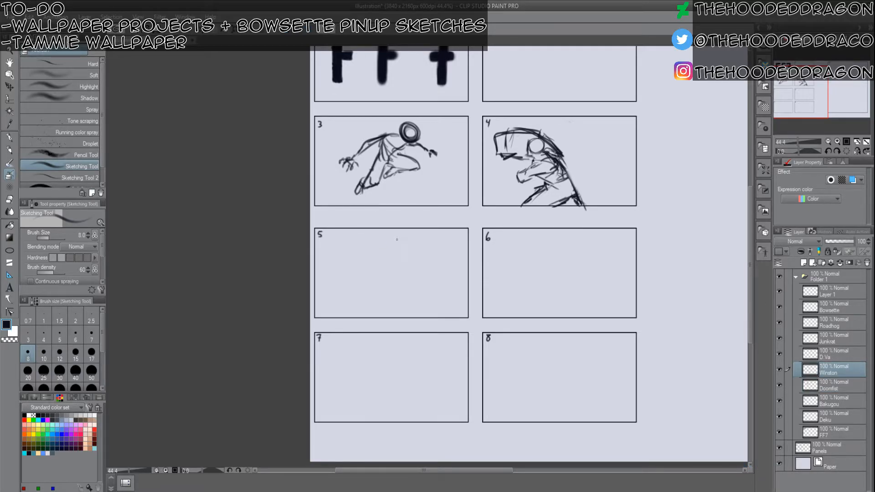
mouse_move(412, 242)
left_mouse_down()
mouse_move(389, 263)
mouse_move(417, 254)
mouse_move(407, 236)
mouse_move(390, 245)
mouse_move(392, 270)
mouse_move(372, 247)
mouse_move(391, 254)
left_mouse_up()
left_click_drag(389, 254, 387, 280)
mouse_move(391, 272)
left_mouse_down()
mouse_move(373, 286)
mouse_move(360, 276)
mouse_move(375, 252)
left_mouse_up()
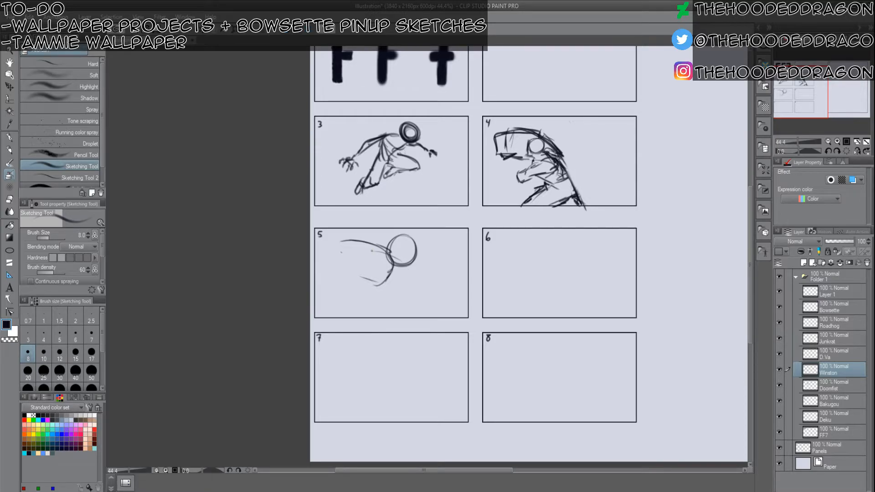
key("ctrl+z")
key("ctrl+z")
key("ctrl+z")
key("ctrl+z")
key("ctrl+z")
key("ctrl+z")
mouse_move(379, 259)
left_mouse_down()
mouse_move(434, 255)
mouse_move(425, 254)
mouse_move(454, 268)
mouse_move(453, 278)
mouse_move(394, 279)
mouse_move(381, 262)
left_mouse_up()
key("ctrl+z")
key("ctrl+z")
key("ctrl+z")
key("ctrl+z")
key("ctrl+z")
key("ctrl+z")
key("ctrl+z")
key("ctrl+z")
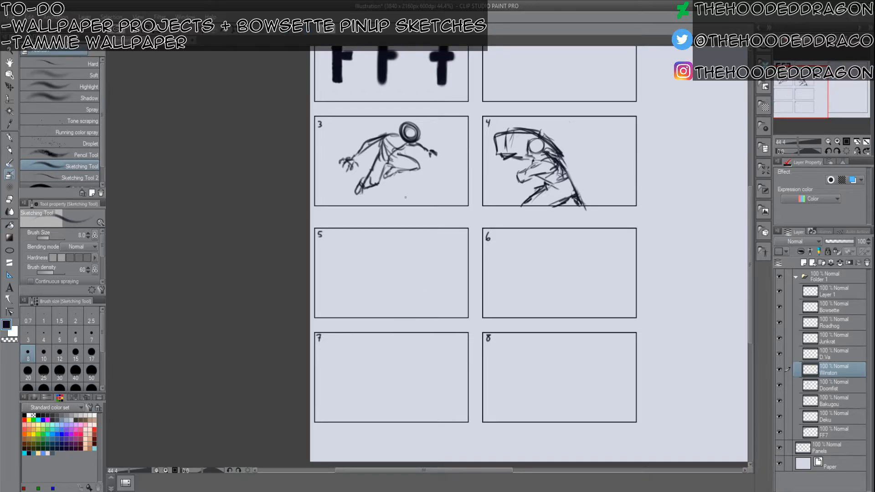
Sketch a leaping Winston in panel 5 with a round head, a huge arm thrust forward, a trailing leg and a raised rear arm.
mouse_move(406, 245)
left_mouse_down()
mouse_move(395, 234)
mouse_move(406, 242)
mouse_move(386, 252)
mouse_move(438, 277)
mouse_move(375, 261)
mouse_move(438, 298)
left_mouse_up()
mouse_move(388, 272)
left_mouse_down()
mouse_move(447, 283)
mouse_move(455, 265)
mouse_move(451, 256)
mouse_move(385, 253)
mouse_move(409, 245)
mouse_move(350, 259)
mouse_move(373, 285)
mouse_move(393, 274)
left_mouse_up()
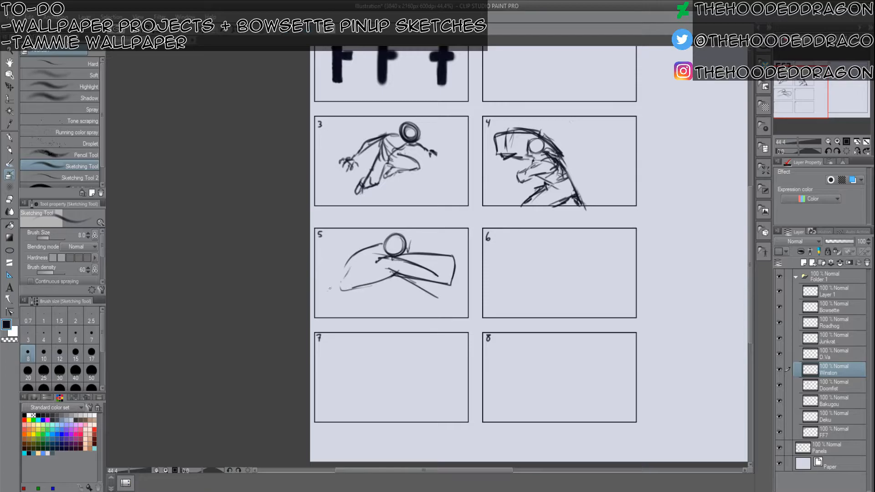
mouse_move(332, 274)
left_mouse_down()
mouse_move(328, 299)
mouse_move(363, 305)
mouse_move(309, 316)
left_mouse_up()
left_click_drag(362, 294, 321, 315)
mouse_move(326, 284)
left_mouse_down()
mouse_move(320, 291)
mouse_move(378, 241)
mouse_move(411, 232)
mouse_move(410, 255)
left_mouse_up()
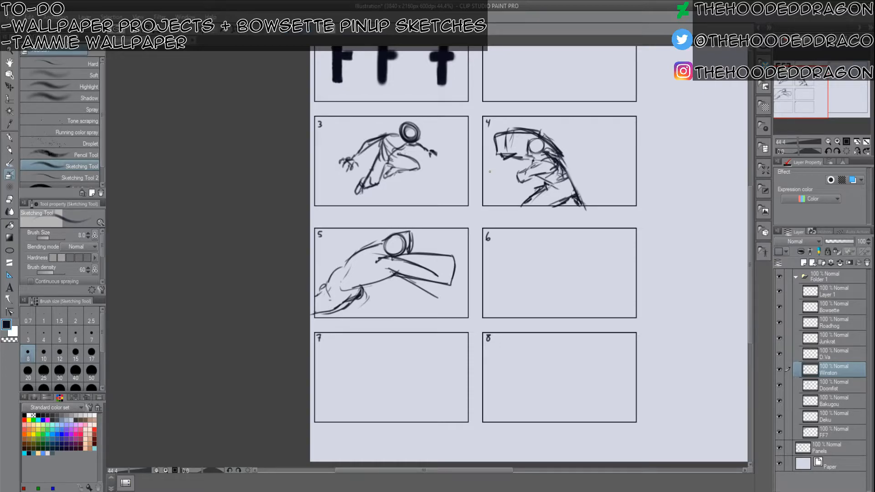
mouse_move(356, 246)
left_mouse_down()
mouse_move(371, 231)
mouse_move(405, 231)
mouse_move(386, 227)
left_mouse_up()
mouse_move(356, 234)
left_mouse_down()
mouse_move(403, 230)
mouse_move(385, 240)
left_mouse_up()
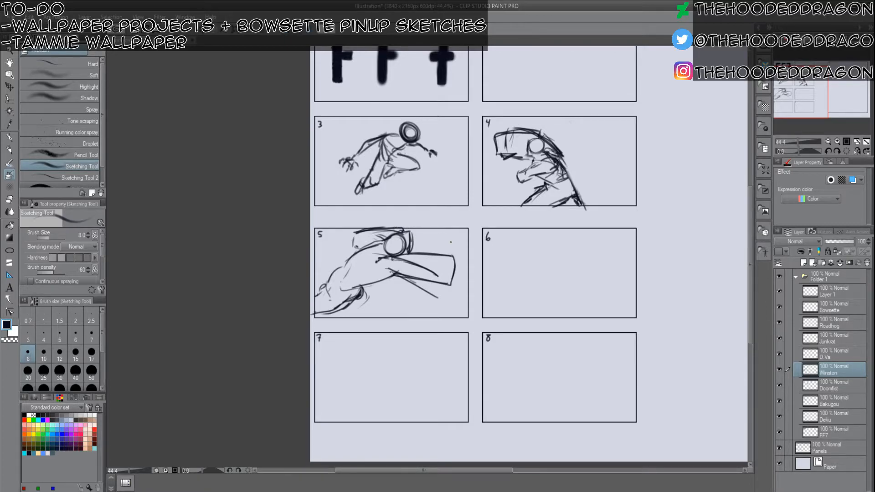
Move the Winston sketch slightly down in panel 5, extend its raised arm and clean up the lines around the head.
key("ctrl+t")
mouse_move(421, 284)
left_mouse_down()
mouse_move(410, 279)
mouse_move(414, 285)
left_mouse_up()
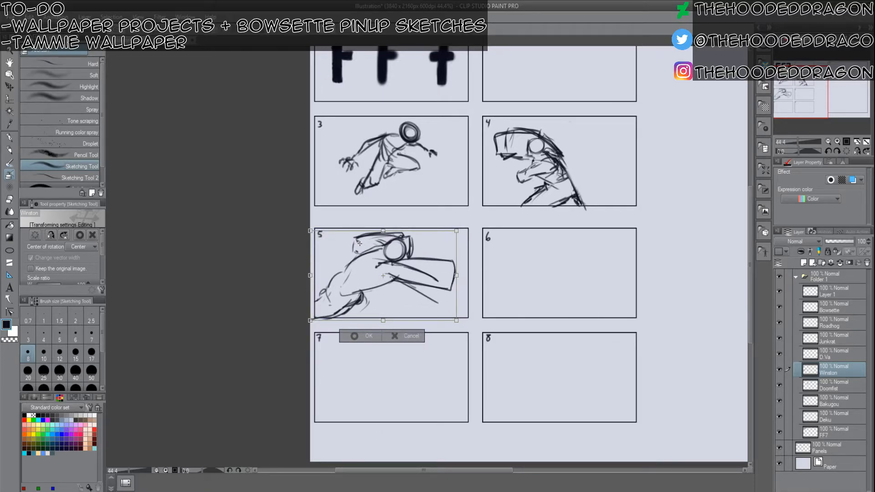
left_click(356, 336)
left_click_drag(353, 244, 373, 229)
left_click_drag(373, 231, 396, 237)
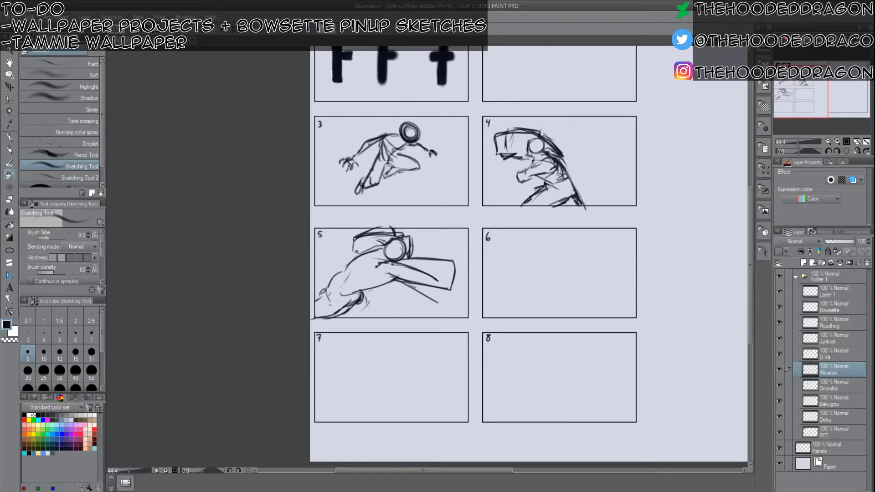
left_click_drag(401, 243, 400, 256)
Add loose smoke cloud outlines around the leaping figure in panel 3 on the Bakugou layer.
left_click(851, 399)
left_click_drag(439, 149, 460, 154)
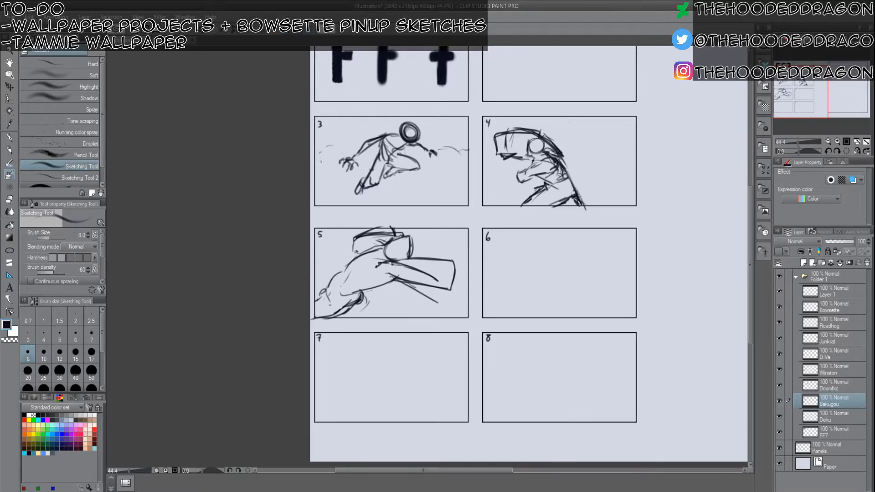
left_click_drag(348, 197, 362, 186)
left_click_drag(449, 157, 440, 186)
Rough out a small D.Va figure in panel 6 on the D.Va layer with head, torso, an outstretched arm and legs.
left_click(833, 354)
left_click_drag(491, 215, 440, 189)
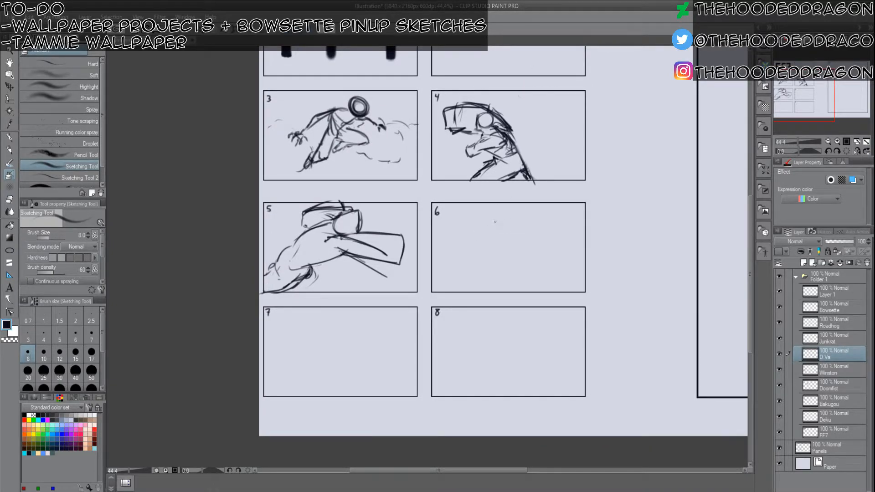
mouse_move(503, 215)
left_mouse_down()
mouse_move(509, 242)
mouse_move(502, 248)
mouse_move(498, 231)
mouse_move(500, 248)
left_mouse_up()
mouse_move(511, 239)
left_mouse_down()
mouse_move(509, 260)
mouse_move(490, 254)
mouse_move(485, 263)
mouse_move(492, 279)
mouse_move(495, 249)
mouse_move(494, 276)
mouse_move(493, 263)
mouse_move(496, 276)
mouse_move(507, 264)
mouse_move(502, 270)
left_mouse_up()
mouse_move(512, 227)
left_mouse_down()
mouse_move(514, 238)
mouse_move(498, 231)
mouse_move(505, 222)
mouse_move(485, 250)
left_mouse_up()
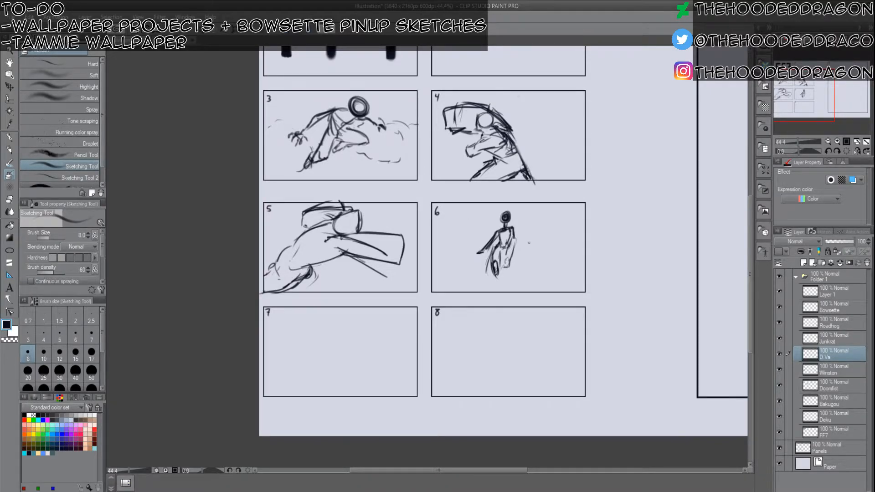
Draw broad curved lines arching down to both sides behind the D.Va figure in panel 6.
left_click_drag(518, 234, 579, 281)
mouse_move(489, 237)
left_mouse_down()
mouse_move(448, 250)
mouse_move(427, 275)
mouse_move(492, 237)
mouse_move(435, 261)
left_mouse_up()
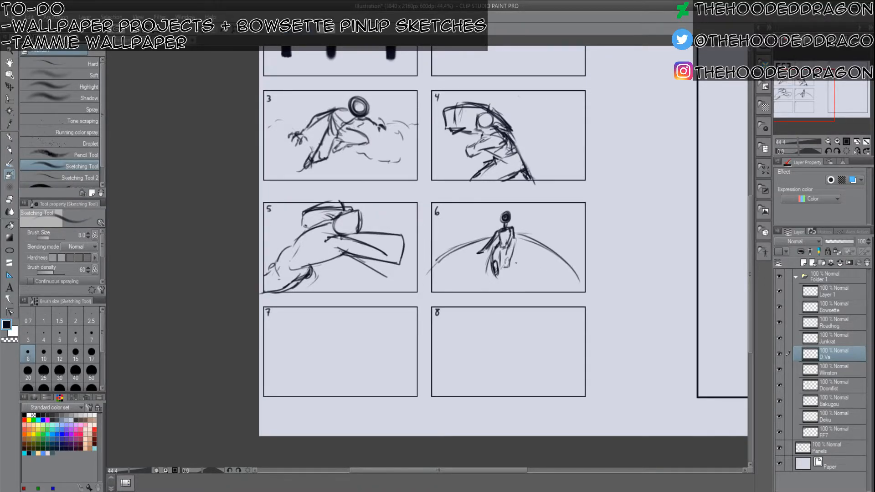
mouse_move(516, 237)
left_mouse_down()
mouse_move(581, 272)
mouse_move(577, 263)
left_mouse_up()
Darken the D.Va figure in panel 6 with extra strokes over the torso, hips and legs.
mouse_move(513, 228)
left_mouse_down()
mouse_move(500, 246)
mouse_move(511, 244)
left_mouse_up()
mouse_move(514, 240)
left_mouse_down()
mouse_move(507, 267)
mouse_move(498, 254)
left_mouse_up()
left_click_drag(508, 251, 499, 255)
left_click_drag(500, 247, 494, 266)
mouse_move(499, 250)
left_mouse_down()
mouse_move(493, 292)
mouse_move(495, 263)
left_mouse_up()
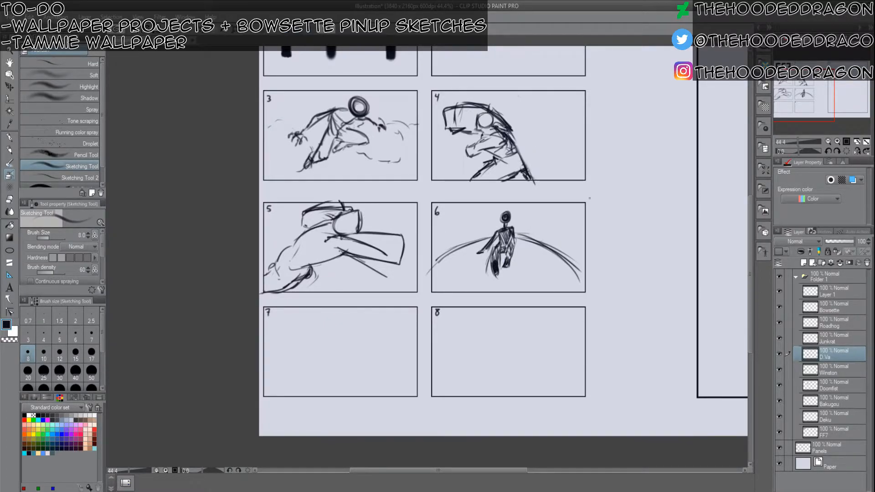
Shade a dark patch beneath Winston's thrust-forward arm in panel 5 on the Winston layer.
left_click(830, 370)
left_click_drag(332, 248, 342, 258)
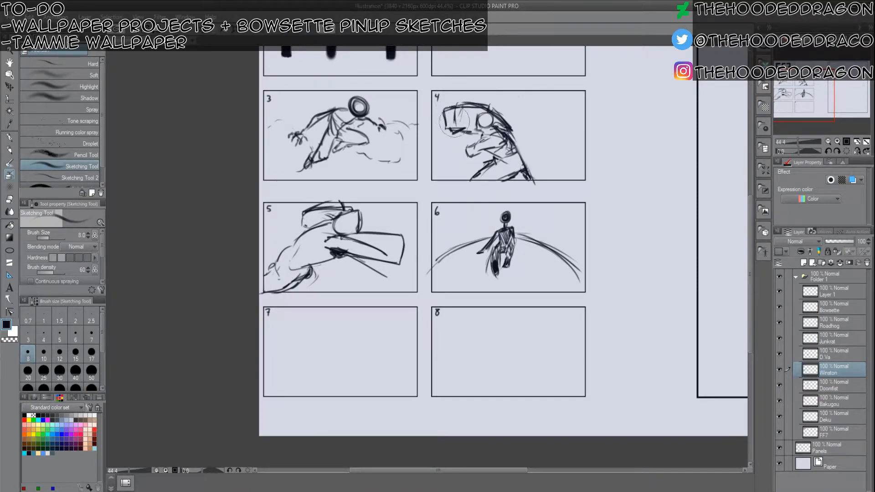
On the Doomfist layer, erase the oversized raised arm in panel 4 and shift the remaining figure to the right.
left_click(842, 382)
mouse_move(456, 132)
left_mouse_down()
mouse_move(449, 101)
mouse_move(462, 132)
mouse_move(480, 99)
mouse_move(506, 108)
mouse_move(490, 101)
mouse_move(494, 121)
left_mouse_up()
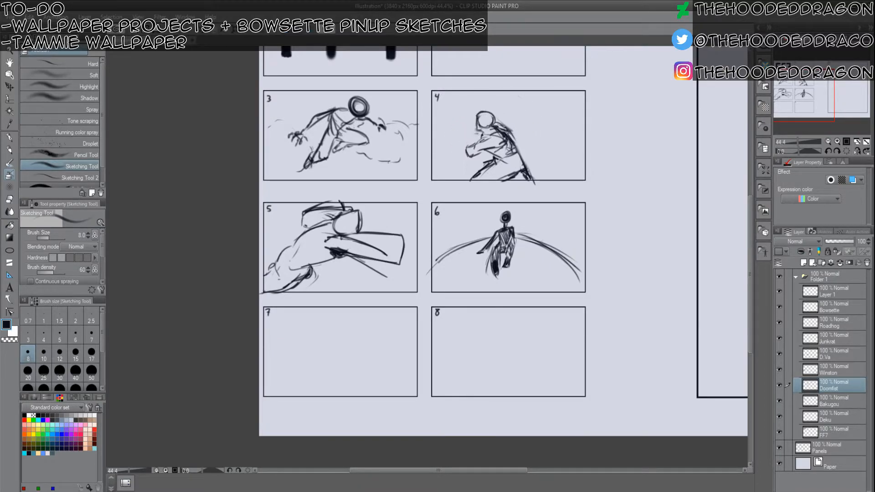
key("ctrl+t")
key("Right")
key("Right")
key("Right")
key("Right")
key("Right")
key("Right")
key("Right")
key("Right")
key("Right")
key("Right")
key("Right")
key("Right")
key("Right")
key("Right")
key("Right")
key("Right")
key("Right")
key("Right")
key("Right")
key("Right")
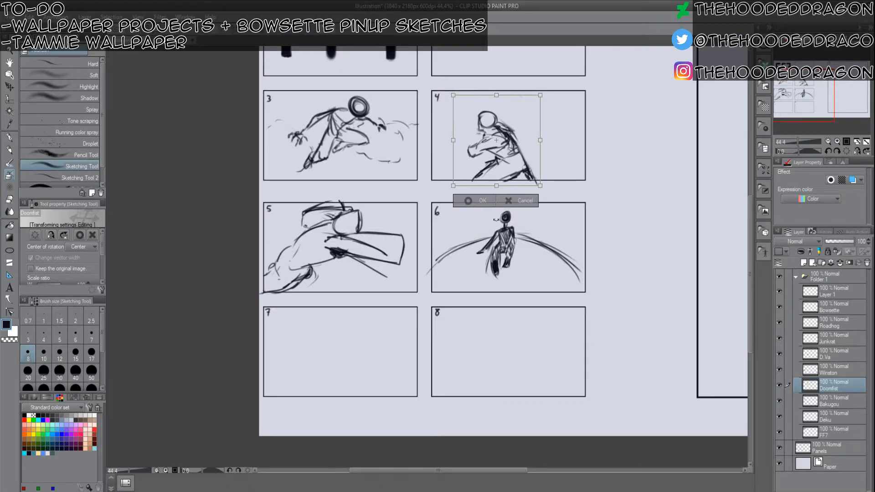
left_click(485, 200)
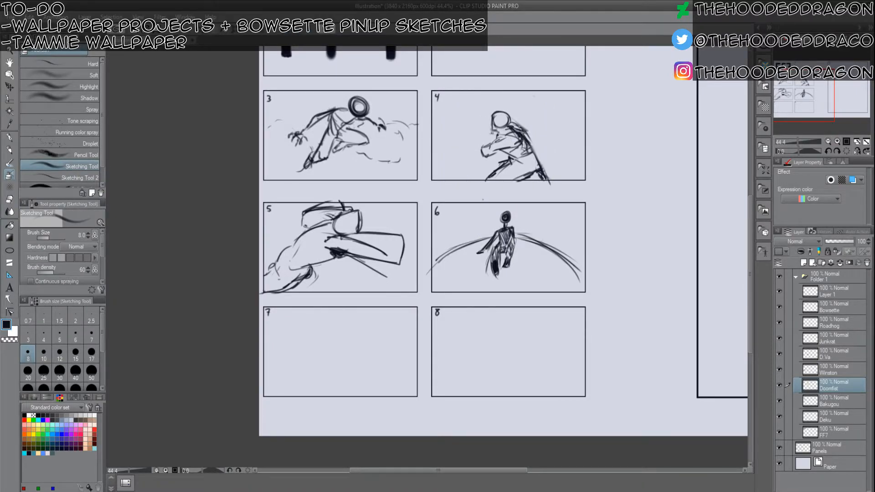
Rough in light outlines for Doomfist's forward arm in panel 4 and erase the old torso and front arm.
mouse_move(494, 134)
left_mouse_down()
mouse_move(466, 136)
mouse_move(448, 106)
left_mouse_up()
left_click_drag(453, 102, 490, 107)
left_click_drag(461, 100, 488, 107)
mouse_move(479, 146)
left_mouse_down()
mouse_move(509, 136)
mouse_move(512, 161)
left_mouse_up()
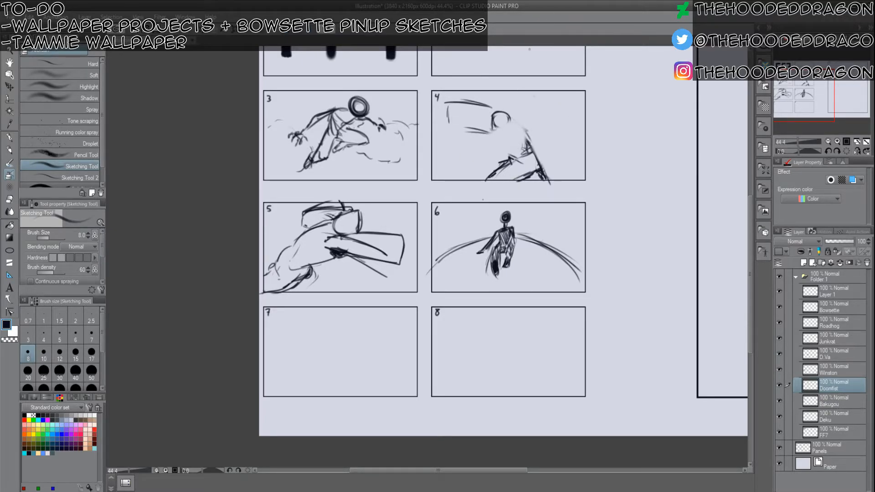
Redraw Doomfist's round head, shoulder and twisted torso in panel 4.
mouse_move(498, 110)
left_mouse_down()
mouse_move(505, 132)
mouse_move(494, 132)
mouse_move(510, 122)
mouse_move(523, 135)
left_mouse_up()
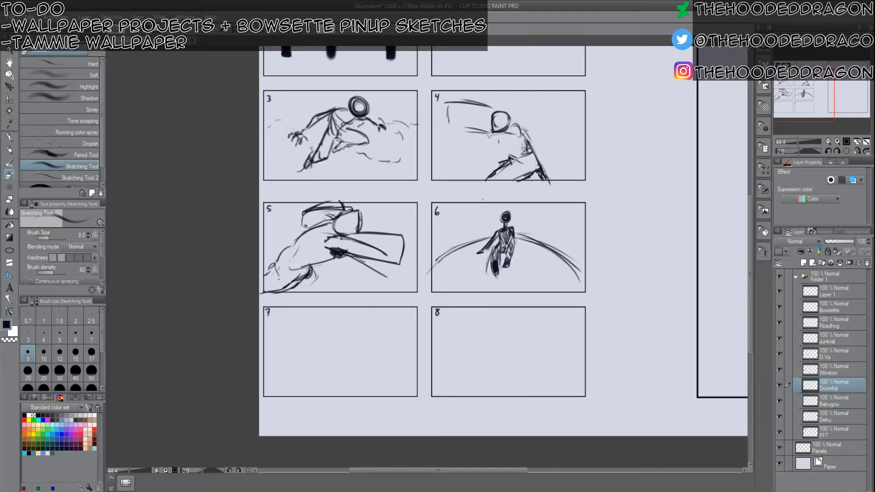
mouse_move(488, 146)
left_mouse_down()
mouse_move(512, 144)
mouse_move(519, 132)
mouse_move(522, 141)
mouse_move(496, 142)
mouse_move(492, 131)
mouse_move(511, 156)
left_mouse_up()
left_click_drag(500, 146, 517, 159)
left_click_drag(515, 128, 529, 159)
Sketch Doomfist's huge blocky gauntlet arm extending forward from the head and shoulder in panel 4.
mouse_move(489, 118)
left_mouse_down()
mouse_move(449, 120)
mouse_move(456, 120)
left_mouse_up()
mouse_move(443, 122)
left_mouse_down()
mouse_move(445, 142)
mouse_move(494, 136)
mouse_move(443, 139)
left_mouse_up()
left_click_drag(475, 113, 440, 117)
mouse_move(492, 117)
left_mouse_down()
mouse_move(445, 119)
mouse_move(444, 140)
left_mouse_up()
left_click_drag(474, 137, 452, 140)
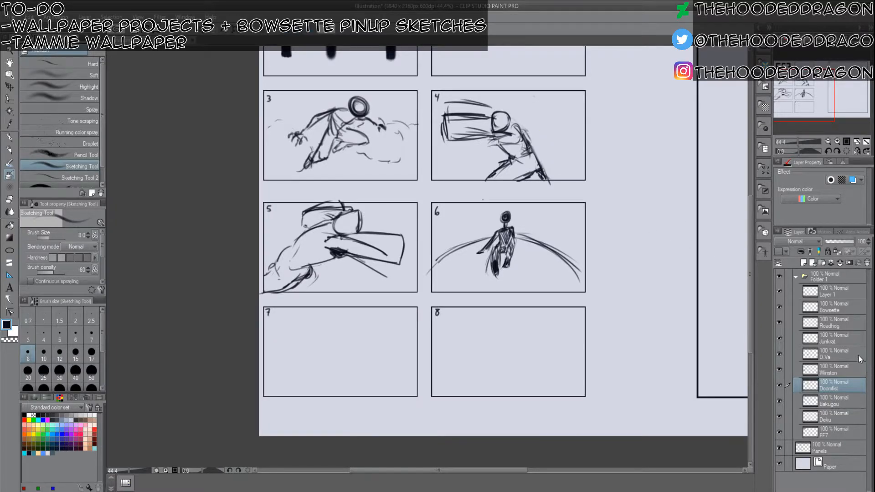
Move the Junkrat layer above the Roadhog layer.
left_click(838, 338)
left_click_drag(641, 283, 666, 239)
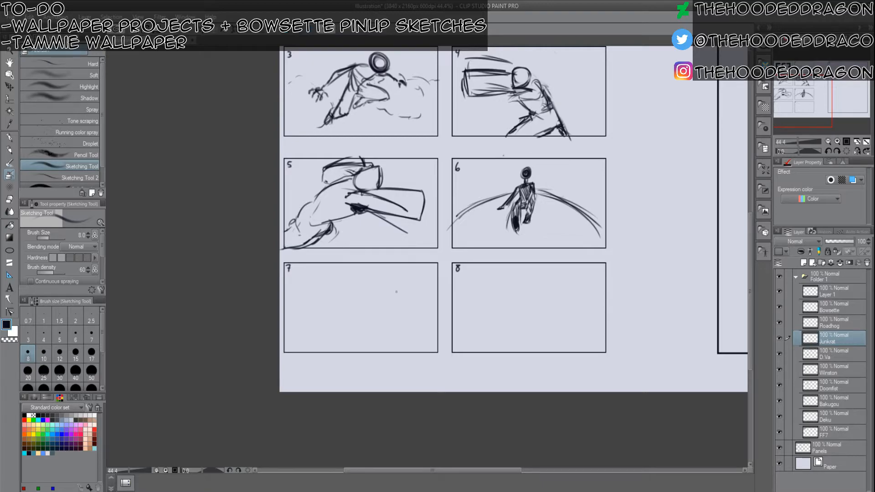
left_click_drag(842, 335, 839, 323)
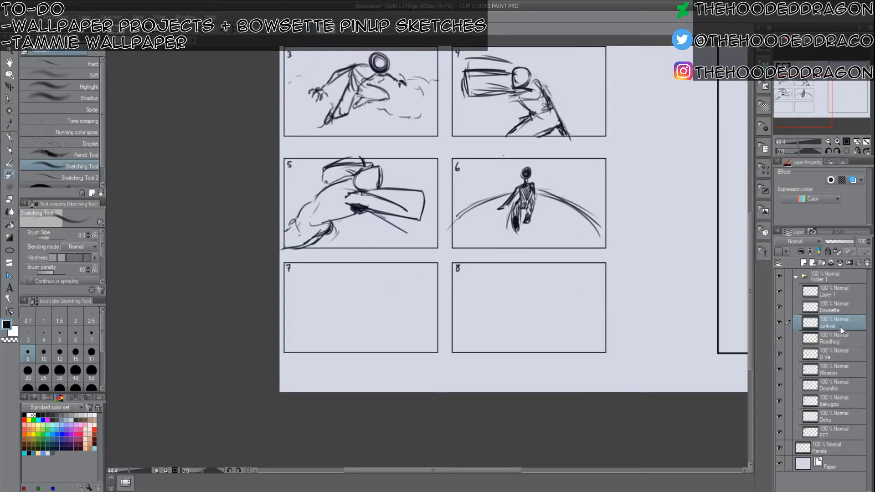
Rough out Roadhog in panel 7 on the Roadhog layer with a dark round head, chest and bulky shoulder and arm.
left_click(843, 338)
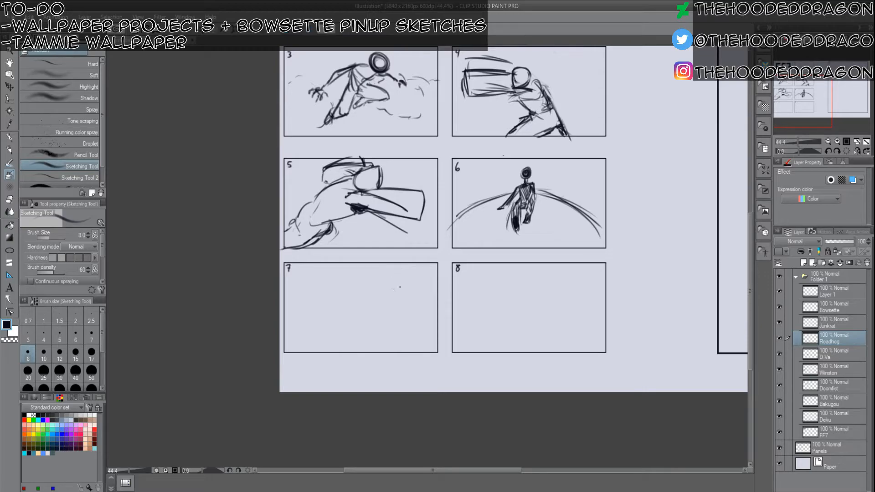
mouse_move(377, 279)
left_mouse_down()
mouse_move(407, 294)
mouse_move(388, 313)
mouse_move(373, 298)
mouse_move(376, 290)
mouse_move(374, 301)
mouse_move(390, 311)
mouse_move(394, 290)
mouse_move(373, 316)
mouse_move(390, 304)
left_mouse_up()
mouse_move(372, 299)
left_mouse_down()
mouse_move(384, 319)
mouse_move(371, 331)
mouse_move(362, 308)
mouse_move(377, 301)
mouse_move(382, 319)
mouse_move(371, 324)
mouse_move(393, 299)
mouse_move(381, 299)
mouse_move(375, 310)
mouse_move(369, 301)
mouse_move(371, 328)
mouse_move(356, 303)
mouse_move(386, 315)
mouse_move(403, 325)
left_mouse_up()
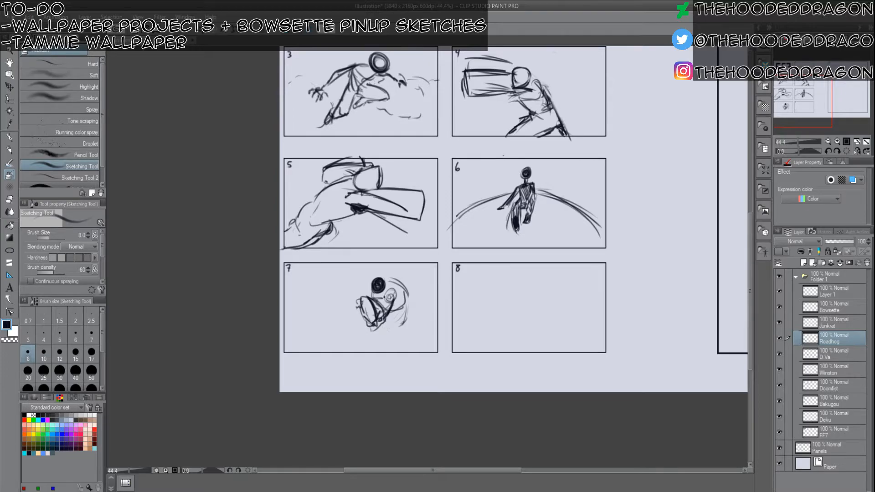
mouse_move(403, 297)
left_mouse_down()
mouse_move(418, 331)
mouse_move(390, 314)
mouse_move(413, 327)
mouse_move(406, 323)
left_mouse_up()
left_click_drag(403, 323, 385, 320)
left_click_drag(406, 327, 395, 321)
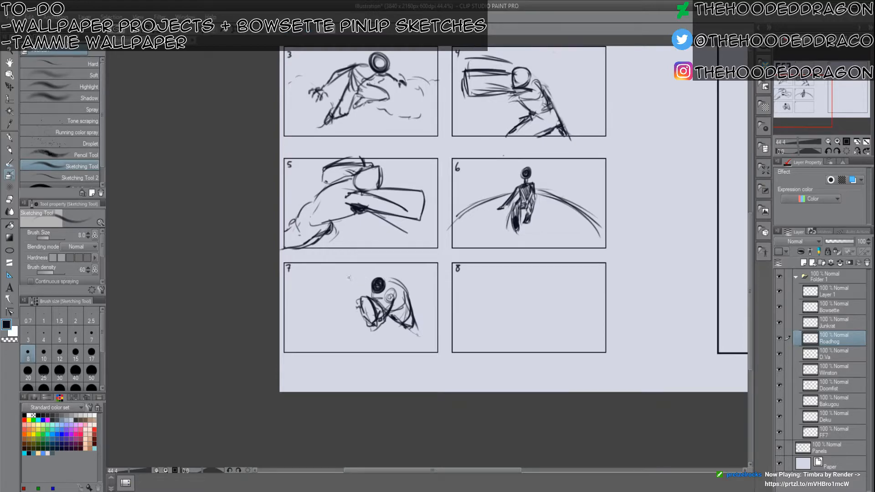
Add an angular shape beside Roadhog's head, a curved back line and a clenched fist in panel 7.
mouse_move(346, 271)
left_mouse_down()
mouse_move(349, 293)
mouse_move(366, 279)
mouse_move(357, 294)
mouse_move(369, 293)
mouse_move(381, 273)
mouse_move(412, 308)
left_mouse_up()
left_click_drag(380, 277, 386, 273)
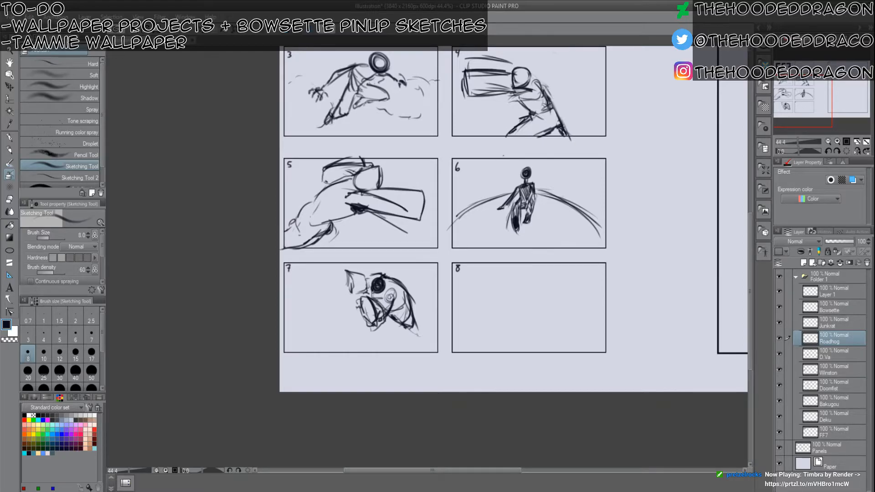
mouse_move(369, 294)
left_mouse_down()
mouse_move(375, 297)
mouse_move(351, 303)
mouse_move(371, 309)
mouse_move(355, 312)
mouse_move(380, 335)
mouse_move(347, 311)
left_mouse_up()
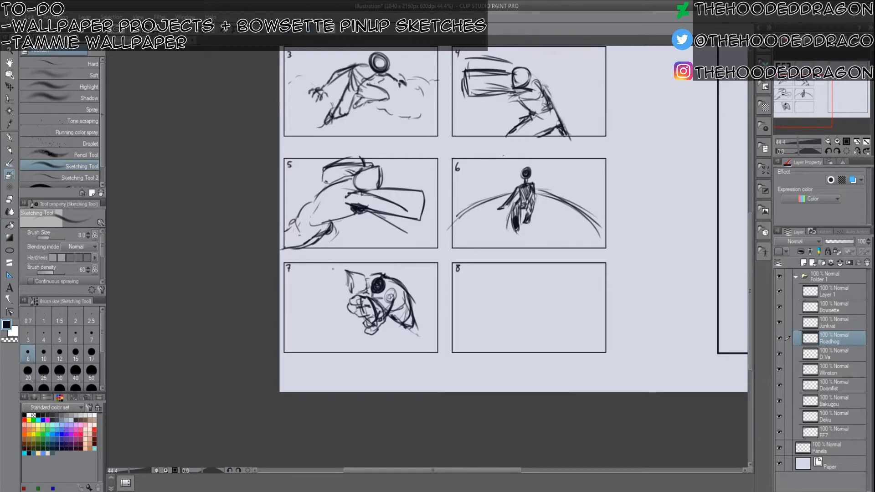
Scale down the Roadhog sketch and place it toward the upper right of panel 7.
key("ctrl+t")
mouse_move(382, 339)
left_mouse_down()
mouse_move(381, 322)
mouse_move(391, 321)
left_mouse_up()
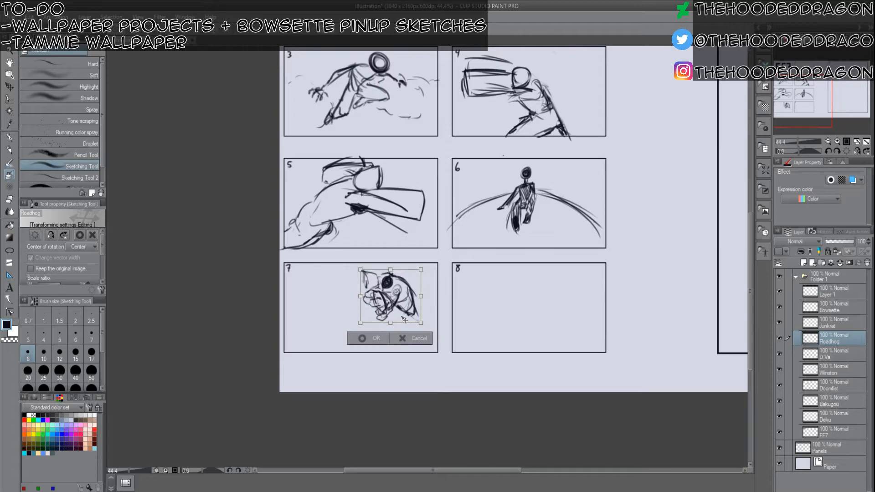
left_click(376, 338)
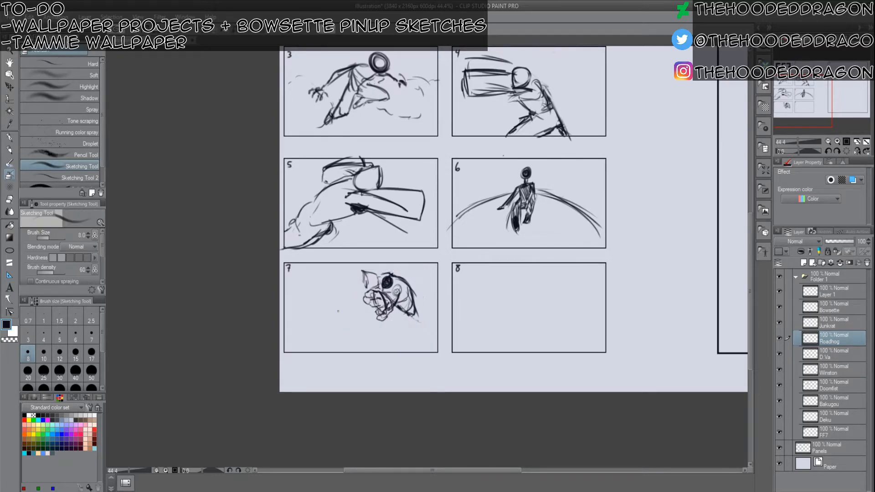
Draw a large hook in front of Roadhog joined to the fist, and extend the angular shape beside the head.
left_click_drag(314, 294, 330, 301)
mouse_move(312, 303)
left_mouse_down()
mouse_move(328, 310)
mouse_move(310, 318)
mouse_move(315, 329)
left_mouse_up()
mouse_move(312, 284)
left_mouse_down()
mouse_move(303, 353)
mouse_move(329, 310)
mouse_move(317, 361)
left_mouse_up()
mouse_move(301, 312)
left_mouse_down()
mouse_move(341, 326)
mouse_move(353, 318)
mouse_move(336, 321)
left_mouse_up()
mouse_move(340, 312)
left_mouse_down()
mouse_move(333, 312)
mouse_move(346, 314)
mouse_move(352, 328)
mouse_move(338, 333)
mouse_move(312, 326)
mouse_move(307, 305)
mouse_move(323, 308)
mouse_move(316, 318)
mouse_move(334, 326)
mouse_move(343, 308)
mouse_move(371, 307)
mouse_move(326, 298)
mouse_move(348, 308)
left_mouse_up()
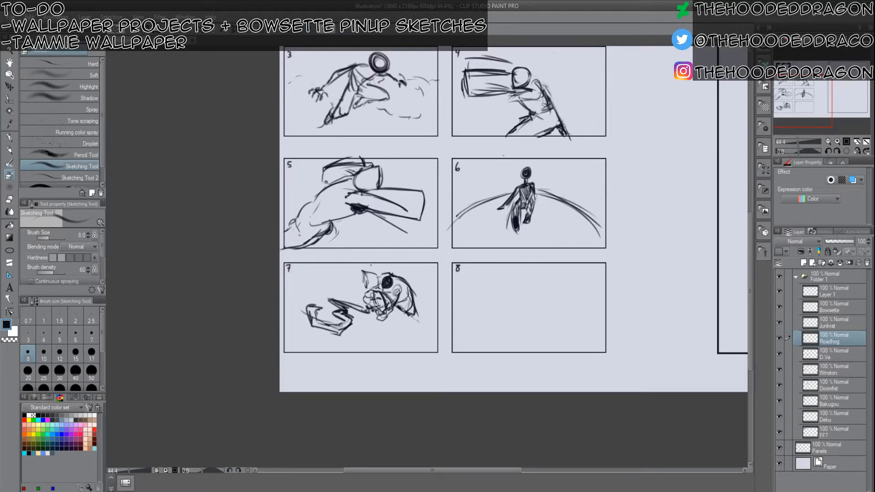
mouse_move(362, 275)
left_mouse_down()
mouse_move(367, 286)
mouse_move(378, 276)
left_mouse_up()
Sketch Junkrat's round, dark-centred head in the upper left of panel 8 on the Junkrat layer.
key("alt+bracketright")
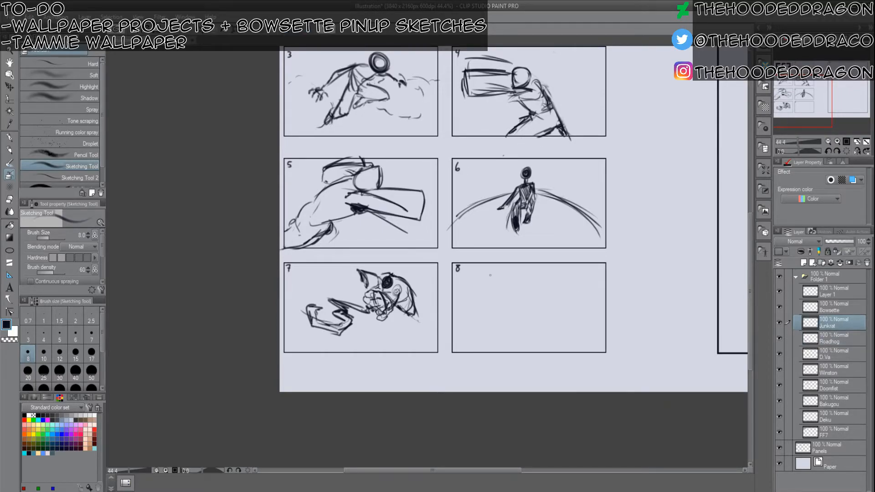
left_click_drag(492, 280, 490, 280)
left_click_drag(494, 308, 485, 308)
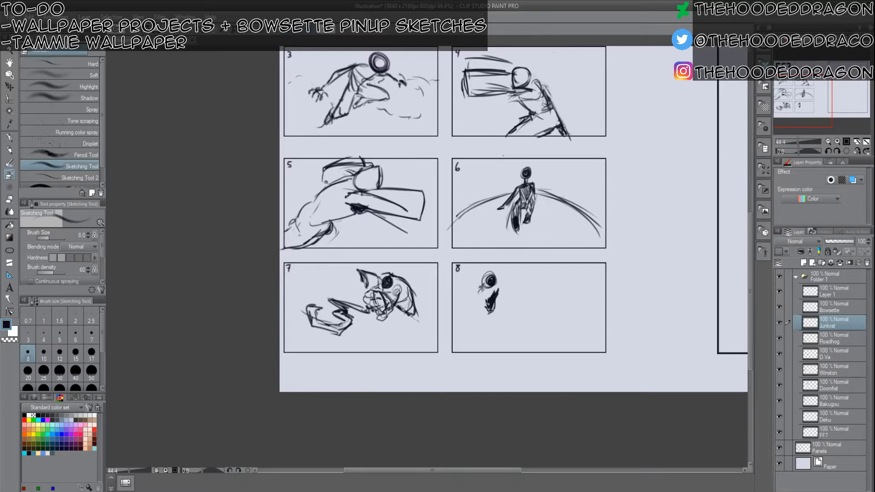
mouse_move(493, 303)
left_mouse_down()
mouse_move(504, 304)
mouse_move(479, 309)
mouse_move(495, 288)
mouse_move(474, 294)
left_mouse_up()
left_click_drag(482, 283, 474, 294)
left_click_drag(482, 288, 477, 296)
left_click_drag(479, 284, 475, 302)
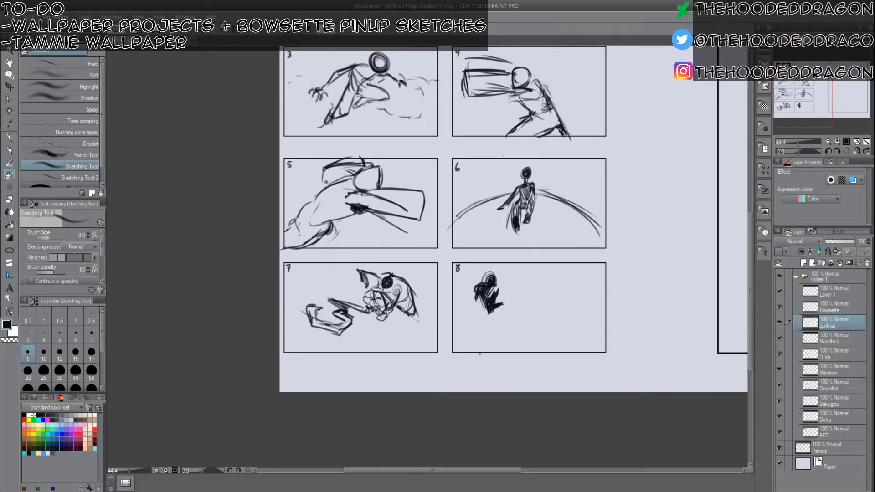
key("ctrl+z")
key("ctrl+z")
key("ctrl+z")
key("ctrl+z")
key("ctrl+z")
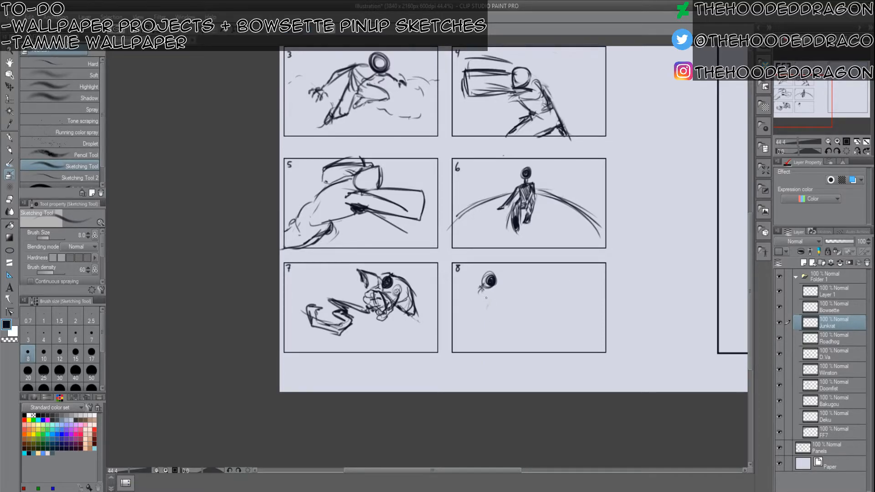
Sketch Junkrat's slim torso, hunched shoulder and hanging arm below the head in panel 8.
mouse_move(492, 295)
left_mouse_down()
mouse_move(486, 306)
mouse_move(497, 288)
mouse_move(486, 313)
mouse_move(504, 303)
mouse_move(495, 312)
mouse_move(467, 288)
mouse_move(480, 277)
mouse_move(462, 293)
left_mouse_up()
left_click_drag(484, 280, 465, 296)
left_click_drag(482, 278, 457, 327)
mouse_move(464, 302)
left_mouse_down()
mouse_move(461, 314)
mouse_move(482, 301)
mouse_move(479, 317)
left_mouse_up()
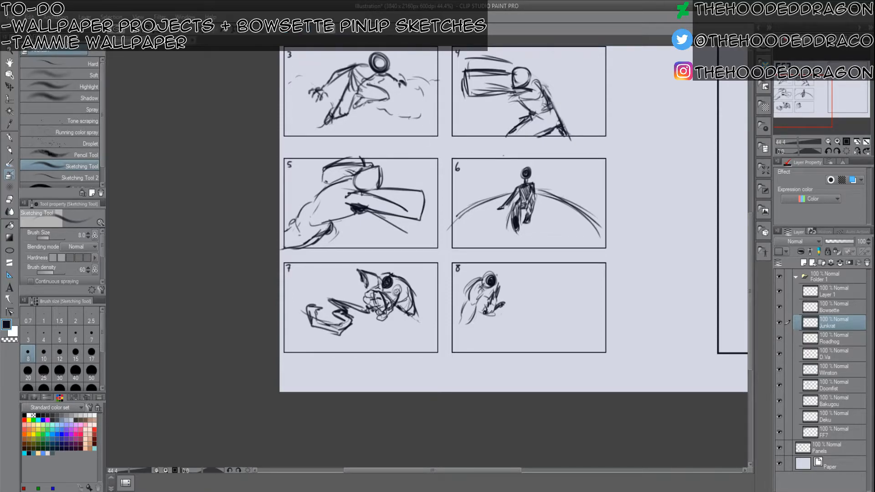
Draw a launcher held up in front of Junkrat and extend the hanging arm further down in panel 8.
mouse_move(497, 287)
left_mouse_down()
mouse_move(507, 289)
mouse_move(496, 299)
left_mouse_up()
left_click_drag(506, 289, 502, 294)
mouse_move(508, 282)
left_mouse_down()
mouse_move(505, 299)
mouse_move(520, 281)
mouse_move(517, 274)
mouse_move(509, 280)
mouse_move(523, 280)
mouse_move(513, 296)
left_mouse_up()
left_click_drag(468, 321, 458, 331)
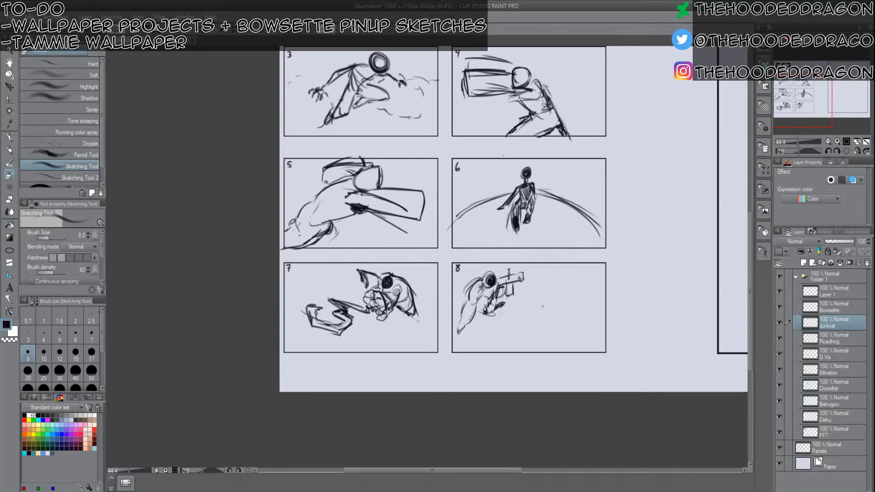
left_click_drag(528, 334, 550, 295)
mouse_move(530, 333)
left_mouse_down()
mouse_move(550, 294)
mouse_move(533, 293)
mouse_move(515, 329)
mouse_move(532, 292)
mouse_move(515, 319)
mouse_move(526, 299)
left_mouse_up()
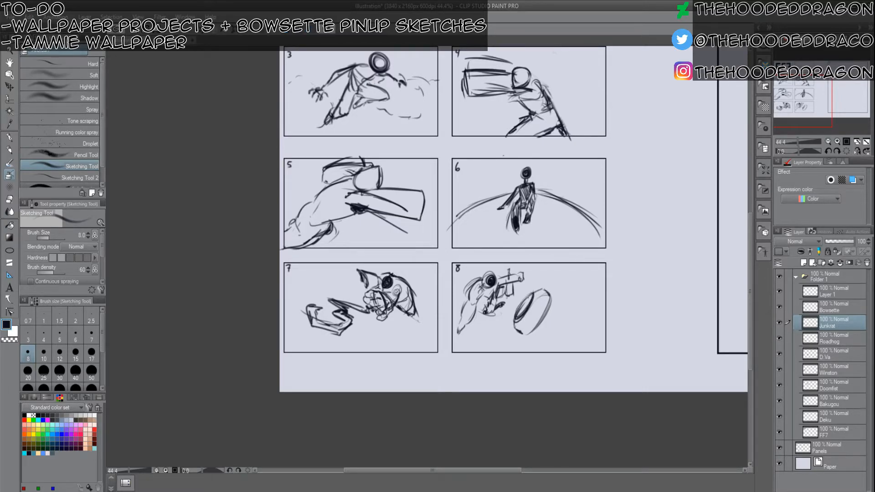
key("ctrl+z")
key("ctrl+z")
key("ctrl+z")
key("ctrl+z")
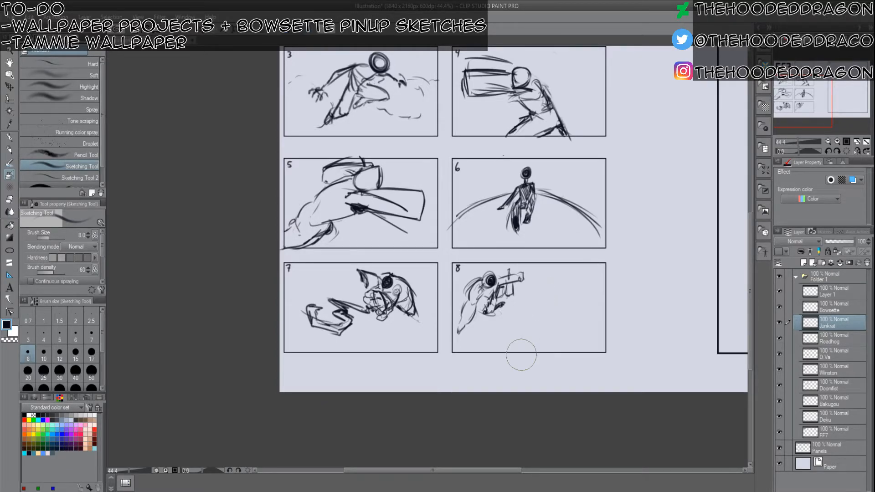
Sketch a large tilted tire with tread lines and a dark inner rim in front of Junkrat in panel 8.
mouse_move(538, 296)
left_mouse_down()
mouse_move(542, 327)
mouse_move(557, 296)
mouse_move(527, 313)
mouse_move(529, 333)
mouse_move(555, 312)
mouse_move(553, 293)
mouse_move(532, 332)
mouse_move(553, 309)
mouse_move(554, 299)
mouse_move(524, 332)
mouse_move(520, 311)
mouse_move(538, 288)
mouse_move(558, 295)
mouse_move(527, 302)
mouse_move(534, 295)
mouse_move(517, 332)
mouse_move(548, 289)
mouse_move(527, 333)
mouse_move(537, 315)
left_mouse_up()
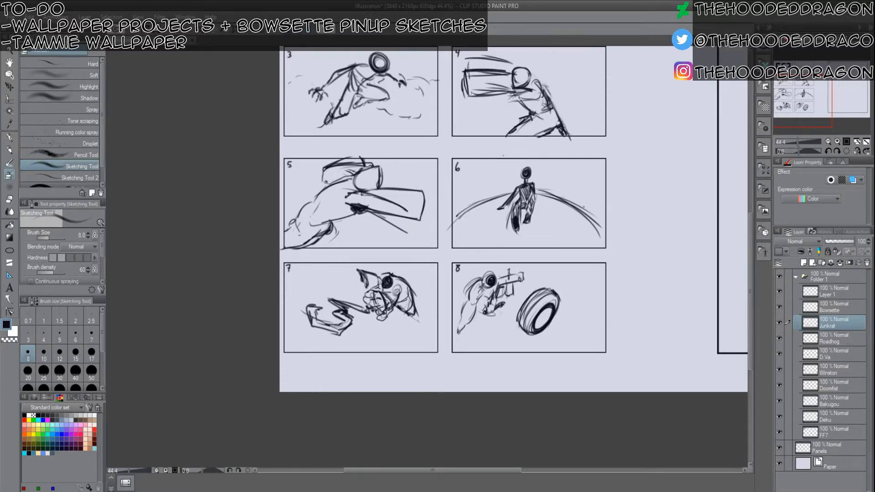
On the Bowsette layer, sketch a large round head with curved facial guidelines and a chin near the top of panel 9.
left_click_drag(687, 186, 530, 310)
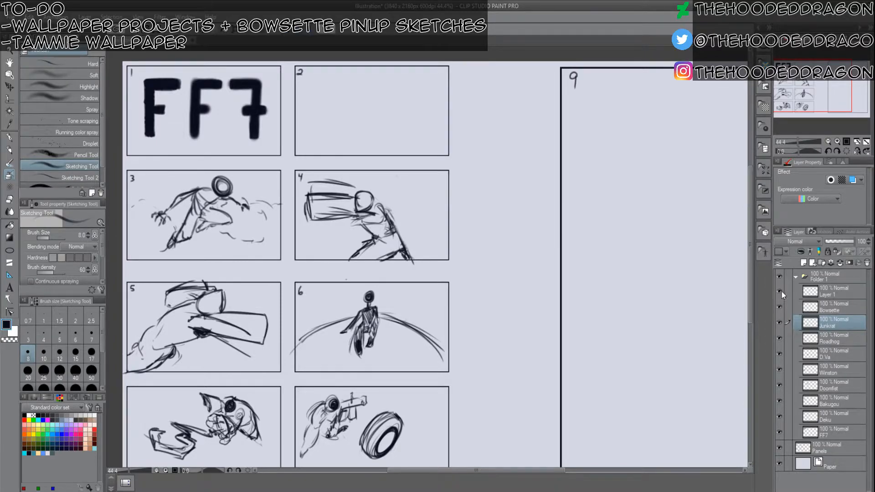
left_click(815, 302)
mouse_move(586, 247)
left_mouse_down()
mouse_move(350, 219)
mouse_move(334, 229)
left_mouse_up()
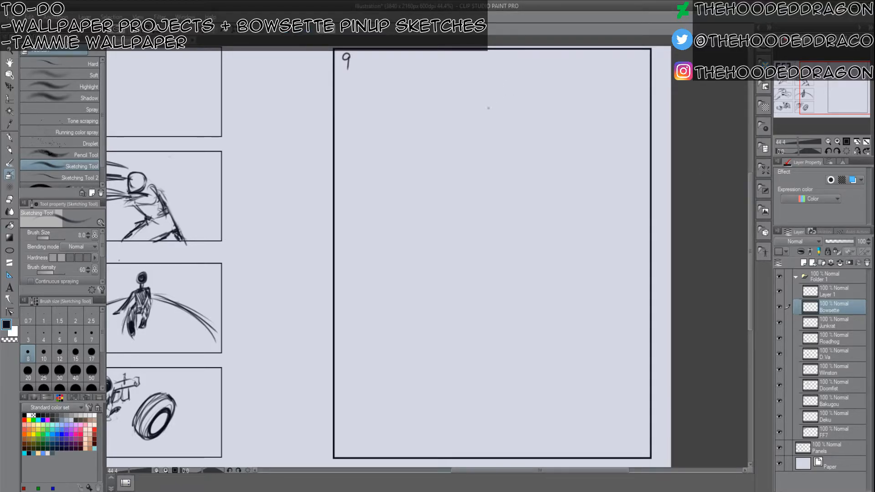
mouse_move(531, 104)
left_mouse_down()
mouse_move(475, 119)
mouse_move(534, 114)
mouse_move(506, 76)
mouse_move(531, 125)
mouse_move(481, 90)
left_mouse_up()
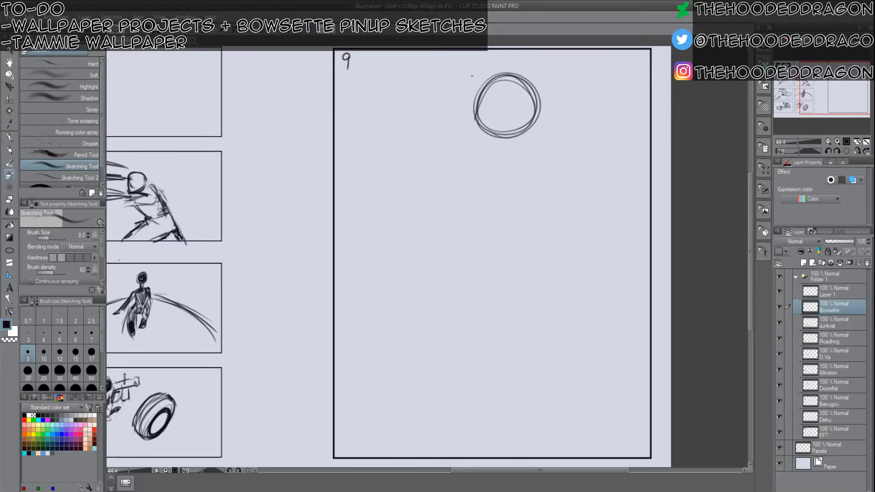
mouse_move(509, 76)
left_mouse_down()
mouse_move(491, 138)
mouse_move(494, 131)
left_mouse_up()
mouse_move(479, 100)
left_mouse_down()
mouse_move(519, 100)
mouse_move(538, 112)
left_mouse_up()
mouse_move(474, 97)
left_mouse_down()
mouse_move(520, 103)
mouse_move(539, 119)
left_mouse_up()
mouse_move(474, 97)
left_mouse_down()
mouse_move(508, 100)
mouse_move(535, 119)
left_mouse_up()
mouse_move(479, 90)
left_mouse_down()
mouse_move(472, 133)
mouse_move(507, 145)
mouse_move(531, 124)
mouse_move(518, 137)
left_mouse_up()
mouse_move(492, 76)
left_mouse_down()
mouse_move(481, 91)
mouse_move(530, 73)
mouse_move(535, 116)
left_mouse_up()
Rough in Bowsette's shoulder line, collar area and tapered ribcage below the head in panel 9.
left_click_drag(484, 181, 528, 158)
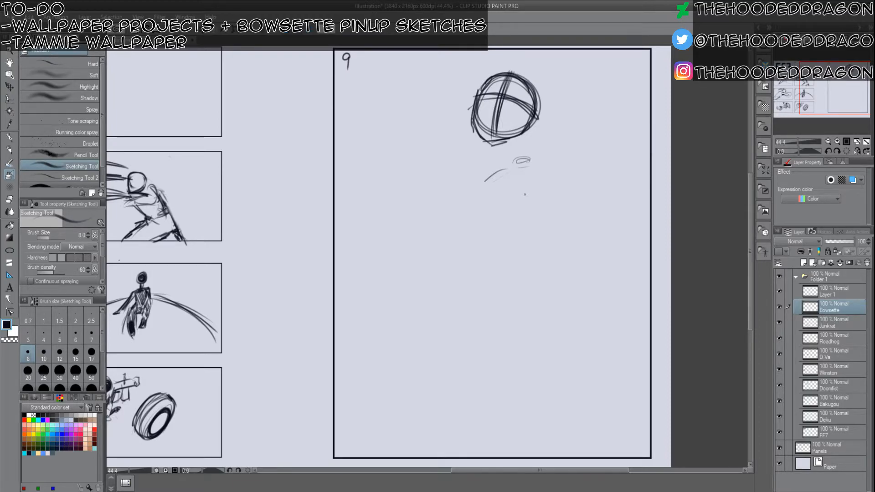
mouse_move(538, 161)
left_mouse_down()
mouse_move(457, 171)
mouse_move(451, 235)
left_mouse_up()
mouse_move(527, 171)
left_mouse_down()
mouse_move(482, 235)
mouse_move(493, 228)
mouse_move(461, 235)
mouse_move(467, 273)
left_mouse_up()
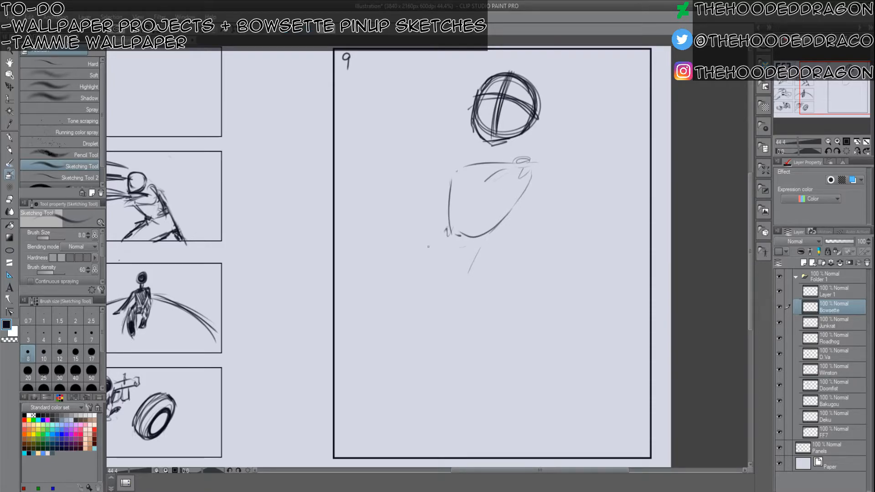
Rough in Bowsette's waist lines and a wide, tilted pelvis below the ribcage in panel 9.
left_click_drag(449, 217, 437, 236)
mouse_move(450, 202)
left_mouse_down()
mouse_move(398, 296)
mouse_move(427, 316)
mouse_move(441, 315)
mouse_move(503, 273)
mouse_move(509, 262)
mouse_move(498, 243)
left_mouse_up()
mouse_move(500, 255)
left_mouse_down()
mouse_move(501, 219)
mouse_move(495, 275)
left_mouse_up()
left_click_drag(493, 234, 496, 287)
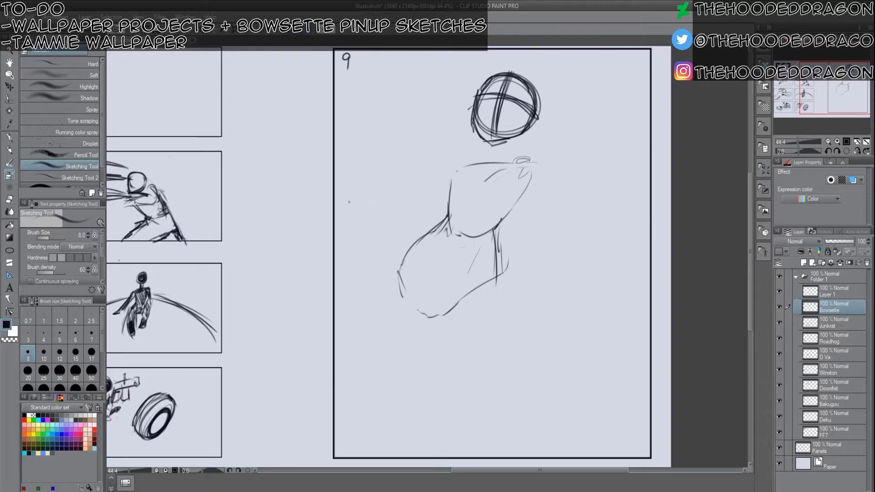
Sketch Bowsette's raised open hand with curled fingers and a wrist, out to the side of her torso.
mouse_move(362, 177)
left_mouse_down()
mouse_move(386, 199)
mouse_move(374, 222)
mouse_move(362, 218)
mouse_move(355, 181)
mouse_move(352, 202)
mouse_move(352, 195)
mouse_move(395, 216)
left_mouse_up()
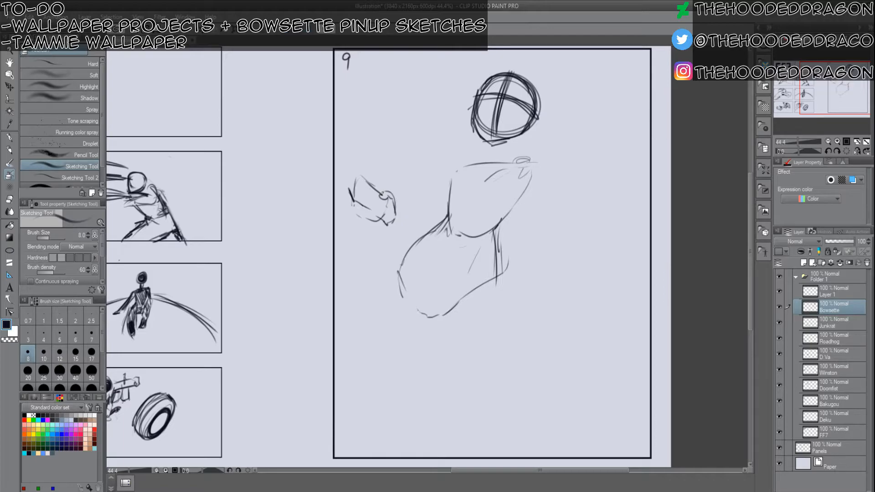
left_click_drag(377, 188, 383, 173)
left_click_drag(353, 179, 368, 156)
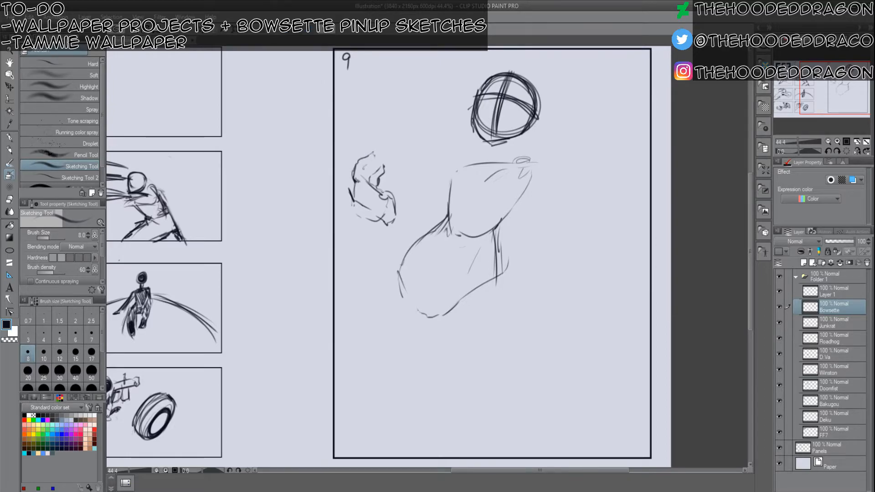
mouse_move(348, 191)
left_mouse_down()
mouse_move(350, 149)
mouse_move(354, 175)
left_mouse_up()
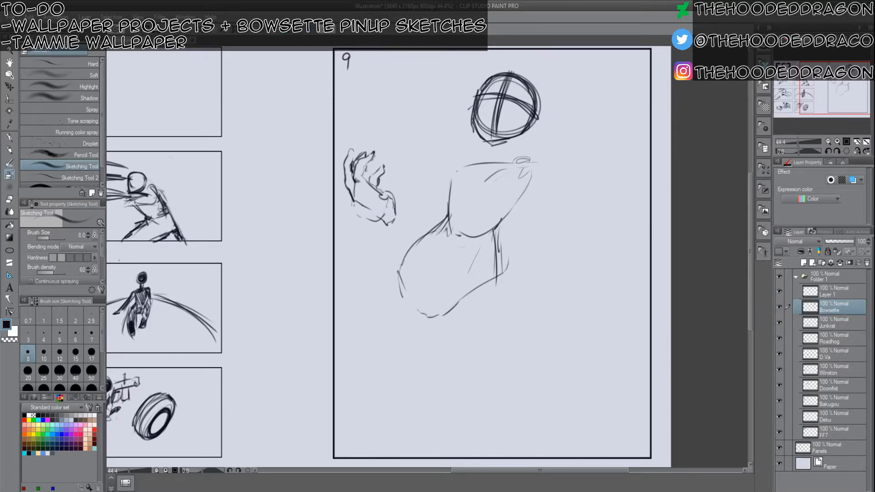
left_click_drag(383, 211, 387, 222)
Connect the raised hand to the shoulder with a bent forearm and upper arm.
mouse_move(473, 162)
left_mouse_down()
mouse_move(445, 168)
mouse_move(443, 189)
left_mouse_up()
left_click_drag(396, 207, 449, 183)
mouse_move(445, 176)
left_mouse_down()
mouse_move(409, 206)
mouse_move(416, 231)
mouse_move(453, 197)
mouse_move(429, 219)
left_mouse_up()
mouse_move(390, 197)
left_mouse_down()
mouse_move(413, 204)
mouse_move(418, 220)
mouse_move(435, 213)
mouse_move(398, 241)
mouse_move(383, 235)
mouse_move(407, 234)
left_mouse_up()
left_click_drag(448, 213, 437, 218)
left_click_drag(439, 176, 478, 164)
Draw the neck and the sloping shoulder lines between Bowsette's head and ribcage.
left_click_drag(509, 140, 500, 161)
mouse_move(489, 129)
left_mouse_down()
mouse_move(475, 108)
mouse_move(477, 129)
left_mouse_up()
left_click_drag(477, 97, 475, 165)
mouse_move(486, 133)
left_mouse_down()
mouse_move(478, 155)
mouse_move(529, 159)
mouse_move(512, 154)
mouse_move(534, 177)
left_mouse_up()
Define the torso sides and waist contours running down into the hips.
mouse_move(460, 171)
left_mouse_down()
mouse_move(446, 224)
mouse_move(449, 203)
mouse_move(393, 268)
left_mouse_up()
mouse_move(412, 237)
left_mouse_down()
mouse_move(396, 282)
mouse_move(410, 312)
mouse_move(431, 318)
mouse_move(494, 274)
mouse_move(494, 243)
mouse_move(492, 263)
left_mouse_up()
left_click_drag(496, 223, 491, 274)
mouse_move(502, 215)
left_mouse_down()
mouse_move(493, 232)
mouse_move(527, 192)
mouse_move(527, 210)
left_mouse_up()
Rough in both of Bowsette's thighs from the hips down to the knees.
mouse_move(417, 229)
left_mouse_down()
mouse_move(379, 252)
mouse_move(368, 291)
left_mouse_up()
mouse_move(379, 249)
left_mouse_down()
mouse_move(366, 366)
mouse_move(385, 385)
mouse_move(411, 365)
left_mouse_up()
left_click_drag(423, 317, 414, 340)
left_click_drag(497, 256, 513, 349)
left_click_drag(513, 292, 504, 404)
mouse_move(503, 263)
left_mouse_down()
mouse_move(515, 417)
mouse_move(487, 416)
left_mouse_up()
left_click_drag(474, 401, 467, 343)
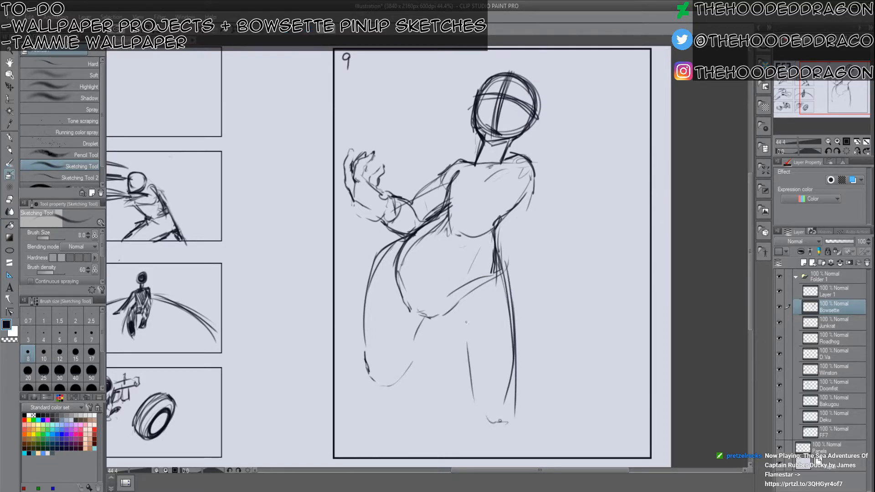
Block in the other forearm as a boxy shape beside Bowsette's waist.
mouse_move(499, 223)
left_mouse_down()
mouse_move(540, 228)
mouse_move(544, 221)
mouse_move(550, 259)
left_mouse_up()
mouse_move(544, 213)
left_mouse_down()
mouse_move(547, 235)
mouse_move(534, 214)
left_mouse_up()
mouse_move(538, 214)
left_mouse_down()
mouse_move(532, 223)
mouse_move(540, 213)
left_mouse_up()
mouse_move(542, 212)
left_mouse_down()
mouse_move(556, 248)
mouse_move(553, 274)
mouse_move(515, 267)
left_mouse_up()
left_click_drag(543, 264, 510, 266)
Darken the waist, hip and outer thigh contours with repeated strokes.
mouse_move(497, 231)
left_mouse_down()
mouse_move(496, 250)
mouse_move(497, 235)
left_mouse_up()
left_click_drag(495, 224, 491, 238)
left_click_drag(490, 236, 495, 247)
left_click_drag(442, 208, 413, 233)
mouse_move(525, 187)
left_mouse_down()
mouse_move(486, 232)
mouse_move(506, 312)
left_mouse_up()
mouse_move(496, 269)
left_mouse_down()
mouse_move(512, 341)
mouse_move(512, 319)
left_mouse_up()
left_click_drag(517, 394, 510, 312)
left_click_drag(489, 230, 508, 302)
left_click_drag(448, 196, 403, 270)
mouse_move(416, 236)
left_mouse_down()
mouse_move(399, 306)
mouse_move(401, 239)
left_mouse_up()
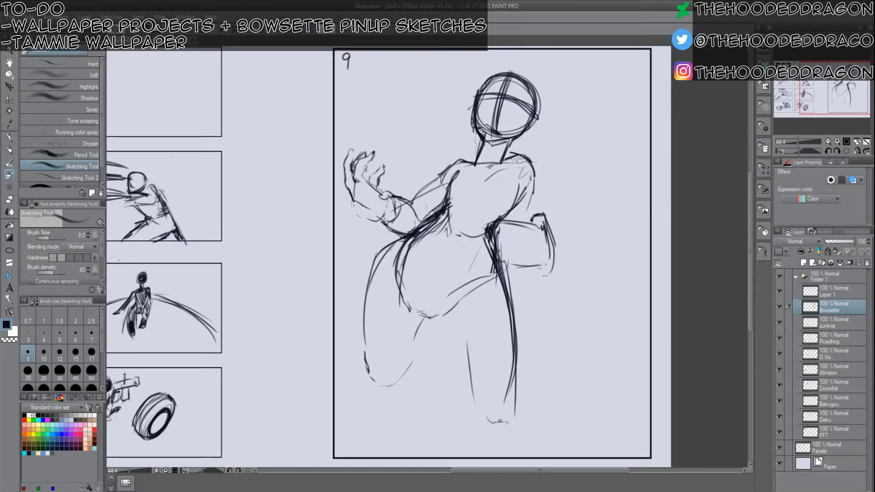
Sketch the chest shape and the lowered upper arm down to the elbow.
mouse_move(442, 184)
left_mouse_down()
mouse_move(435, 210)
mouse_move(435, 195)
left_mouse_up()
mouse_move(465, 166)
left_mouse_down()
mouse_move(434, 181)
mouse_move(442, 177)
left_mouse_up()
mouse_move(506, 176)
left_mouse_down()
mouse_move(500, 200)
mouse_move(445, 217)
left_mouse_up()
mouse_move(474, 167)
left_mouse_down()
mouse_move(445, 169)
mouse_move(487, 167)
mouse_move(512, 186)
mouse_move(504, 201)
left_mouse_up()
left_click_drag(514, 177, 495, 214)
left_click_drag(534, 189, 527, 220)
left_click_drag(534, 173, 532, 224)
mouse_move(535, 162)
left_mouse_down()
mouse_move(542, 218)
mouse_move(516, 223)
left_mouse_up()
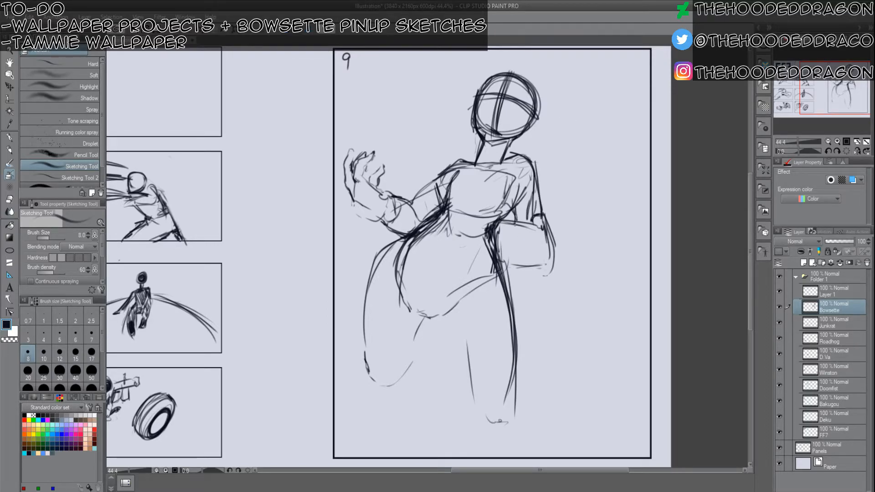
Reshape the lowered arm with a long outer contour and a rounded form beneath the boxy forearm.
mouse_move(499, 223)
left_mouse_down()
mouse_move(533, 220)
mouse_move(546, 251)
left_mouse_up()
mouse_move(526, 253)
left_mouse_down()
mouse_move(540, 252)
mouse_move(540, 265)
mouse_move(509, 263)
mouse_move(544, 264)
left_mouse_up()
mouse_move(530, 162)
left_mouse_down()
mouse_move(549, 229)
mouse_move(552, 285)
mouse_move(527, 288)
left_mouse_up()
mouse_move(521, 281)
left_mouse_down()
mouse_move(511, 268)
mouse_move(537, 291)
left_mouse_up()
left_click_drag(544, 278, 536, 291)
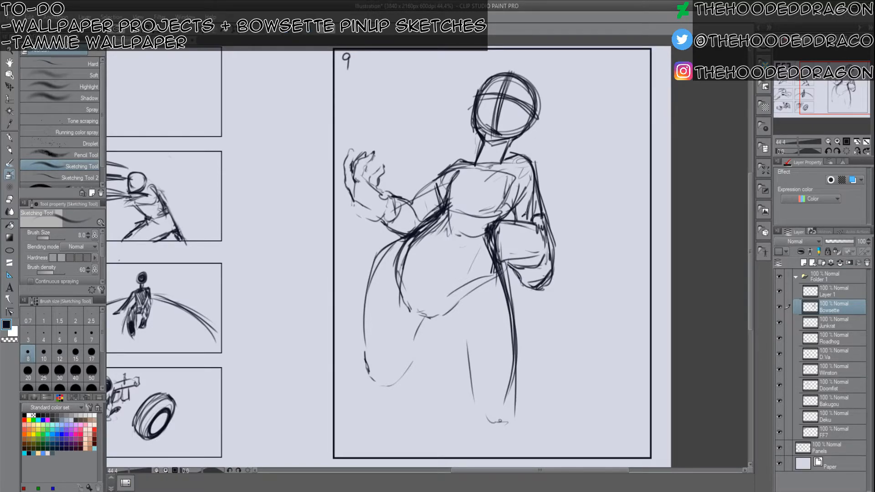
Add detail lines to the boxy forearm and draw the inner thigh line down to the knee.
mouse_move(538, 227)
left_mouse_down()
mouse_move(539, 246)
mouse_move(525, 251)
left_mouse_up()
mouse_move(508, 219)
left_mouse_down()
mouse_move(506, 253)
mouse_move(511, 218)
mouse_move(486, 228)
left_mouse_up()
mouse_move(436, 313)
left_mouse_down()
mouse_move(444, 347)
mouse_move(464, 369)
left_mouse_up()
left_click_drag(436, 324, 483, 419)
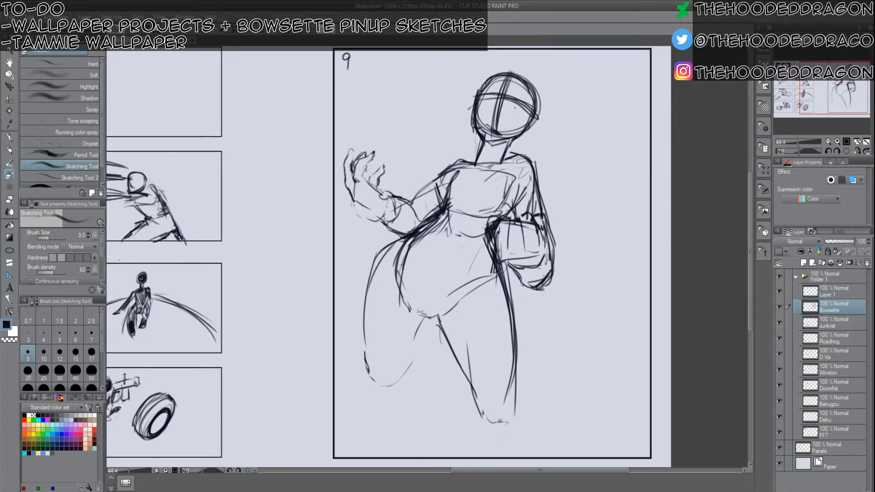
Adjust the curved facial guidelines on Bowsette's head and raise the brush size to 17.
mouse_move(478, 103)
left_mouse_down()
mouse_move(533, 120)
mouse_move(526, 117)
left_mouse_up()
left_click_drag(483, 94, 514, 87)
key("bracketright")
key("bracketright")
key("bracketright")
key("bracketright")
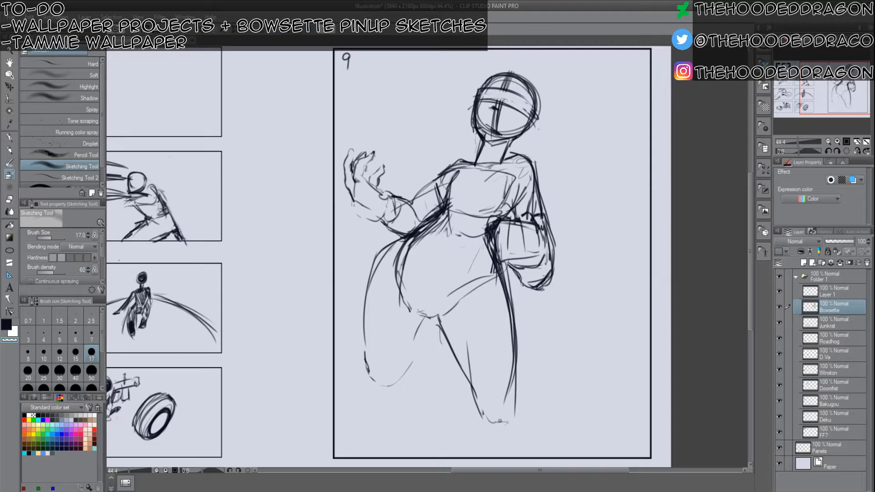
Draw the knees and lower legs down to the panel's bottom edge with brush size 7.
key("bracketleft")
key("bracketleft")
key("bracketleft")
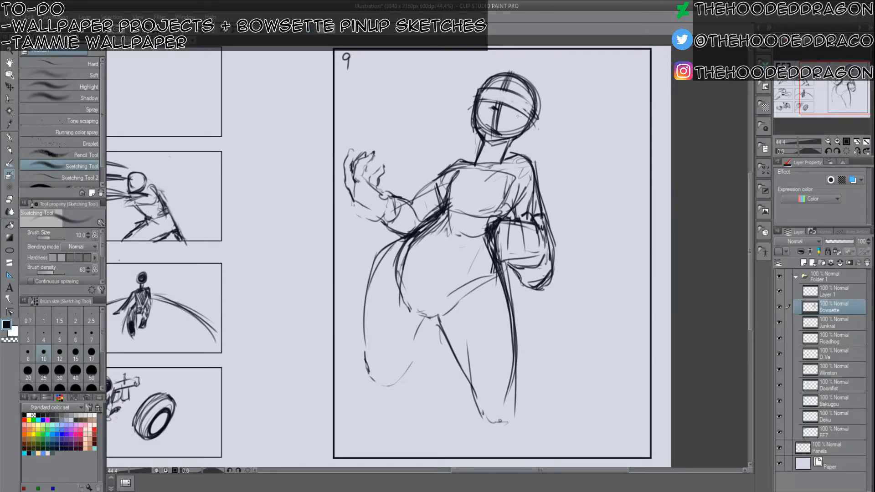
key("bracketleft")
key("bracketleft")
mouse_move(365, 317)
left_mouse_down()
mouse_move(372, 388)
mouse_move(384, 405)
left_mouse_up()
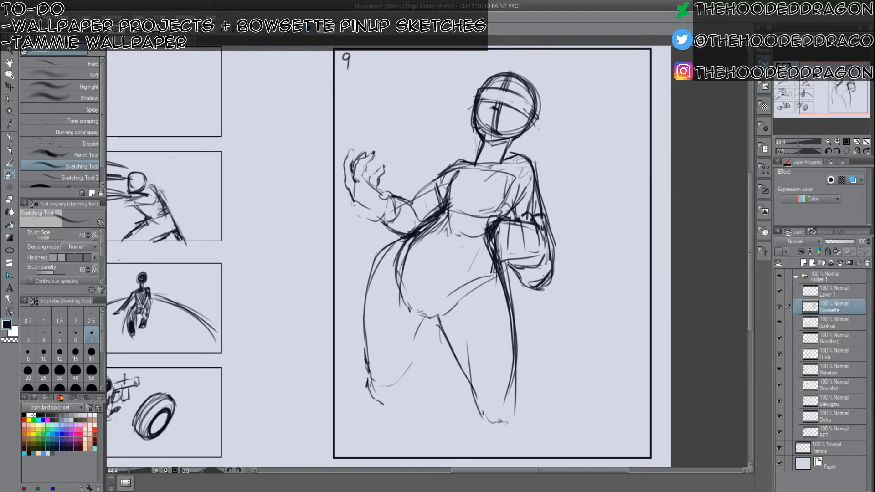
left_click_drag(415, 344, 421, 405)
left_click_drag(419, 370, 414, 445)
mouse_move(418, 397)
left_mouse_down()
mouse_move(409, 445)
mouse_move(396, 457)
left_mouse_up()
left_click_drag(370, 398, 383, 448)
mouse_move(482, 415)
left_mouse_down()
mouse_move(487, 437)
mouse_move(503, 428)
mouse_move(520, 448)
left_mouse_up()
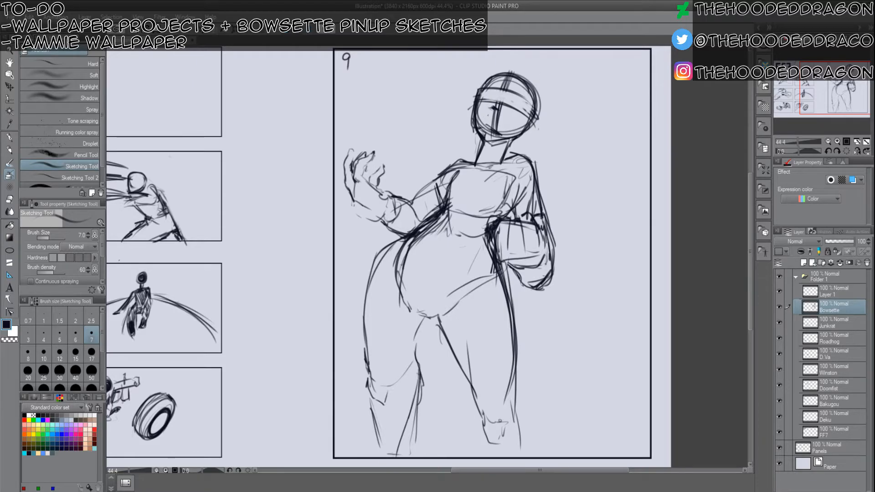
Try out facial features on Bowsette's head, and clear them with the old guidelines from inside the face.
left_click_drag(508, 120, 498, 125)
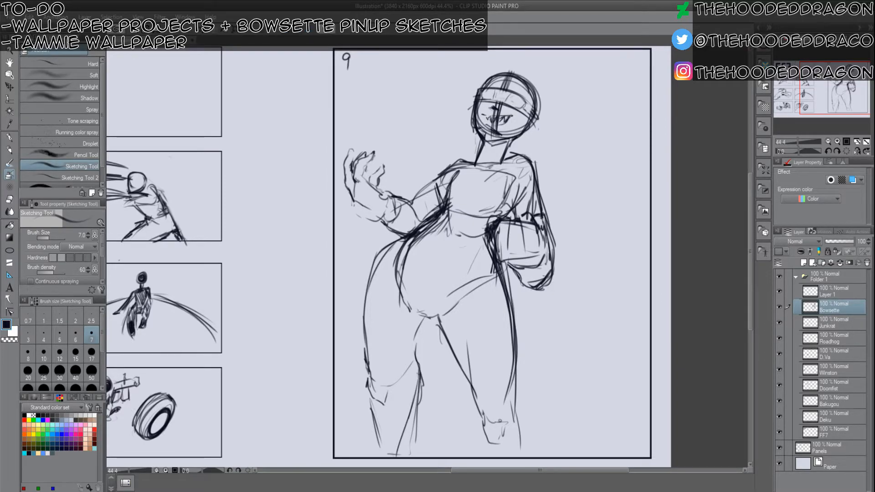
mouse_move(517, 98)
left_mouse_down()
mouse_move(484, 98)
mouse_move(495, 94)
left_mouse_up()
left_click_drag(507, 97, 517, 106)
left_click_drag(486, 85, 490, 88)
mouse_move(516, 110)
left_mouse_down()
mouse_move(519, 101)
mouse_move(499, 114)
mouse_move(501, 98)
mouse_move(492, 135)
left_mouse_up()
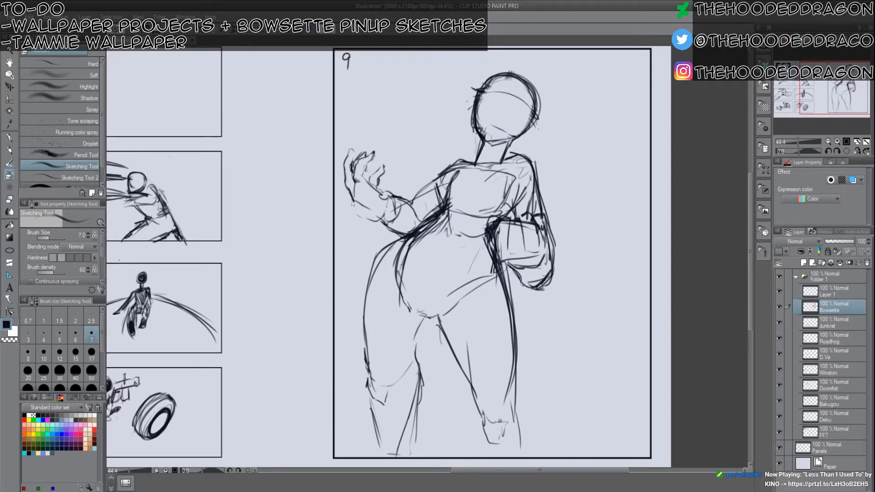
Redraw the face's curved centre line and darken the shoulder of the raised arm.
left_click_drag(506, 76, 483, 134)
left_click_drag(442, 179, 434, 205)
left_click_drag(457, 166, 431, 182)
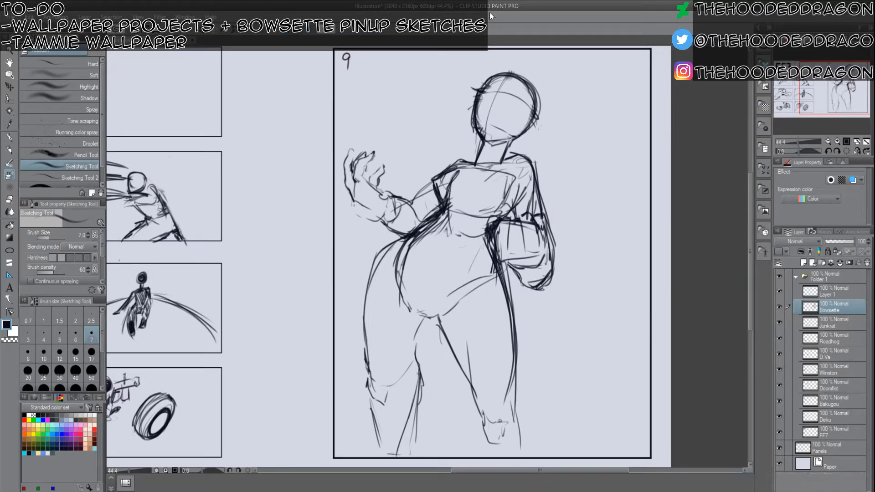
Sketch Bowsette's eye line, brows, eyes, nose and mouth on the cleared face.
left_click_drag(479, 96, 532, 118)
mouse_move(491, 91)
left_mouse_down()
mouse_move(516, 86)
mouse_move(533, 100)
left_mouse_up()
mouse_move(486, 83)
left_mouse_down()
mouse_move(527, 90)
mouse_move(519, 111)
left_mouse_up()
mouse_move(510, 78)
left_mouse_down()
mouse_move(501, 99)
mouse_move(479, 104)
mouse_move(525, 96)
left_mouse_up()
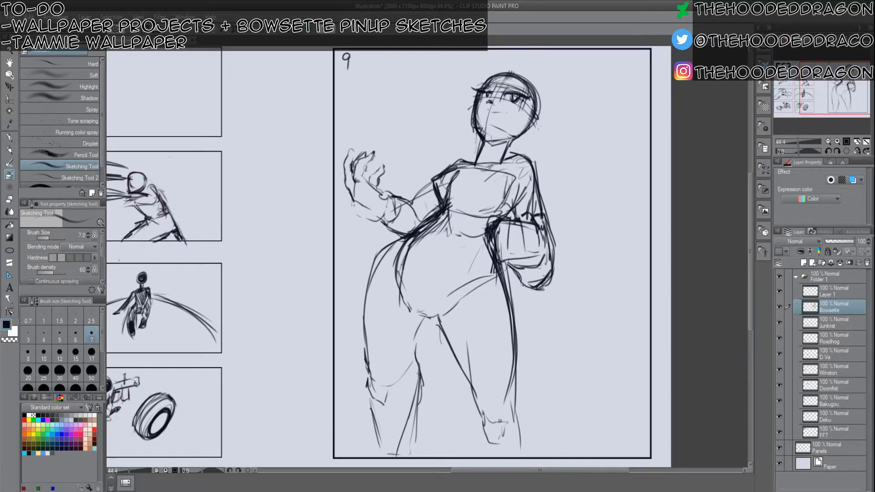
left_click_drag(484, 109, 507, 109)
left_click_drag(503, 114, 487, 113)
Mark horn strokes around the head and sketch a tall flame rising from the raised hand.
mouse_move(539, 104)
left_mouse_down()
mouse_move(552, 58)
mouse_move(538, 74)
left_mouse_up()
left_click_drag(485, 61, 479, 71)
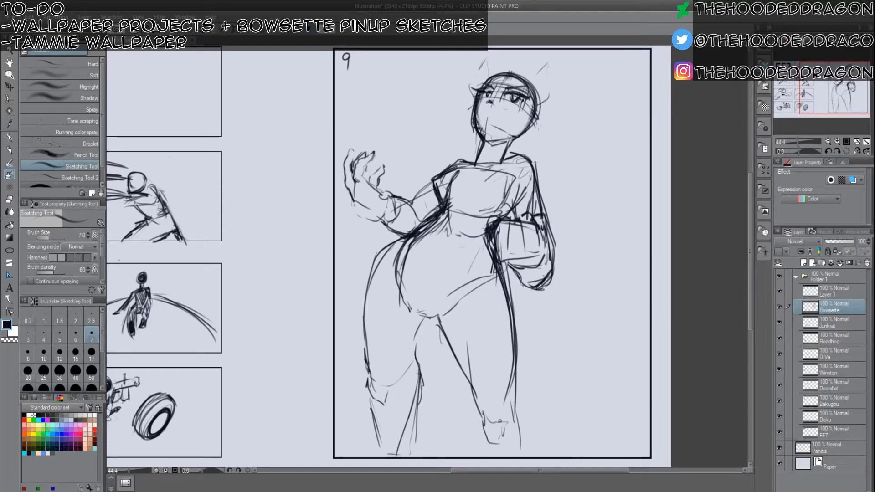
left_click_drag(367, 155, 370, 114)
mouse_move(368, 170)
left_mouse_down()
mouse_move(401, 150)
mouse_move(417, 80)
mouse_move(375, 120)
left_mouse_up()
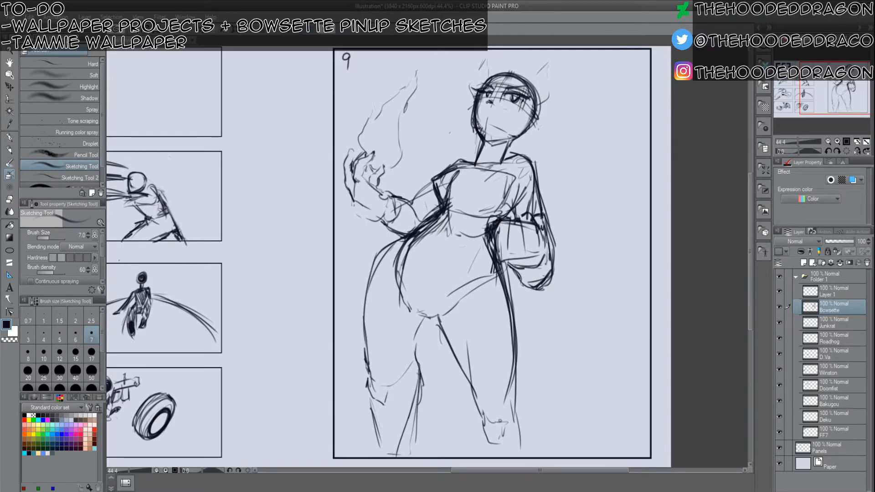
Add loose hair strands beside both shoulders and over the crown of the head.
mouse_move(454, 134)
left_mouse_down()
mouse_move(416, 147)
mouse_move(427, 154)
mouse_move(412, 188)
left_mouse_up()
mouse_move(548, 147)
left_mouse_down()
mouse_move(565, 180)
mouse_move(545, 156)
mouse_move(551, 185)
mouse_move(547, 223)
left_mouse_up()
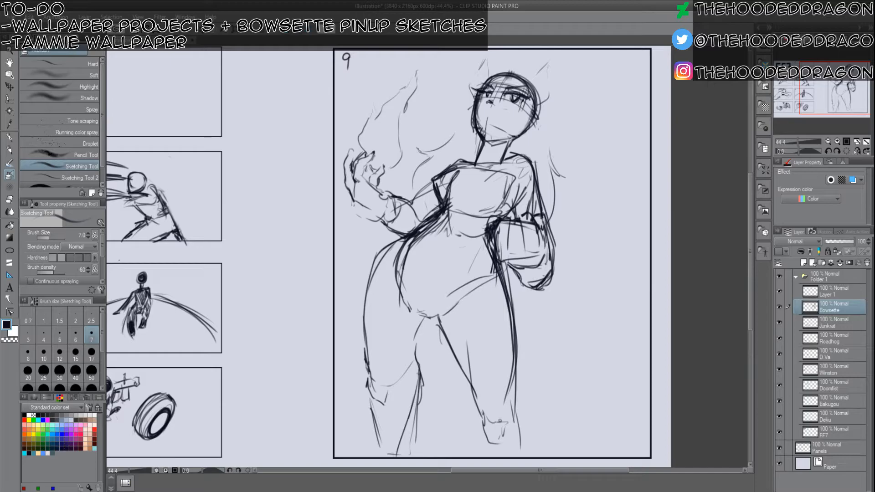
mouse_move(518, 80)
left_mouse_down()
mouse_move(495, 87)
mouse_move(487, 73)
left_mouse_up()
left_click_drag(488, 72, 469, 90)
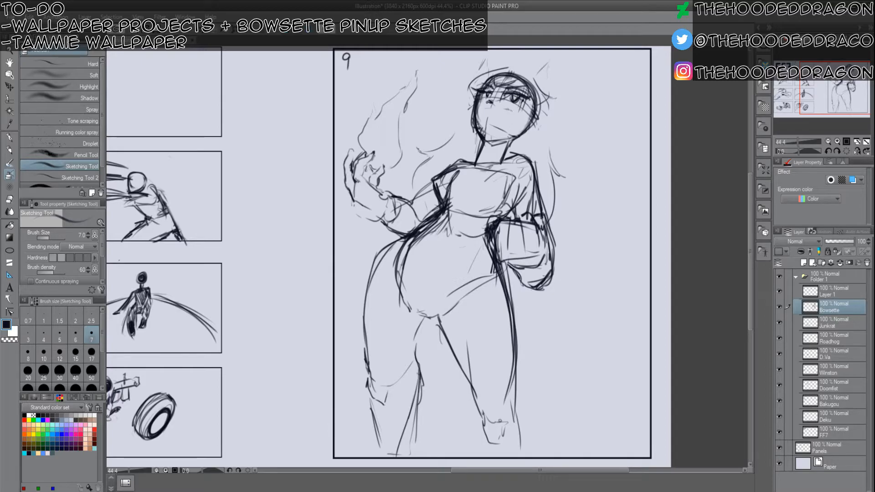
Erase part of Bowsette's eye at brush size 17 and redraw it at size 8.
key("bracketright")
key("bracketright")
key("bracketright")
key("bracketright")
key("bracketright")
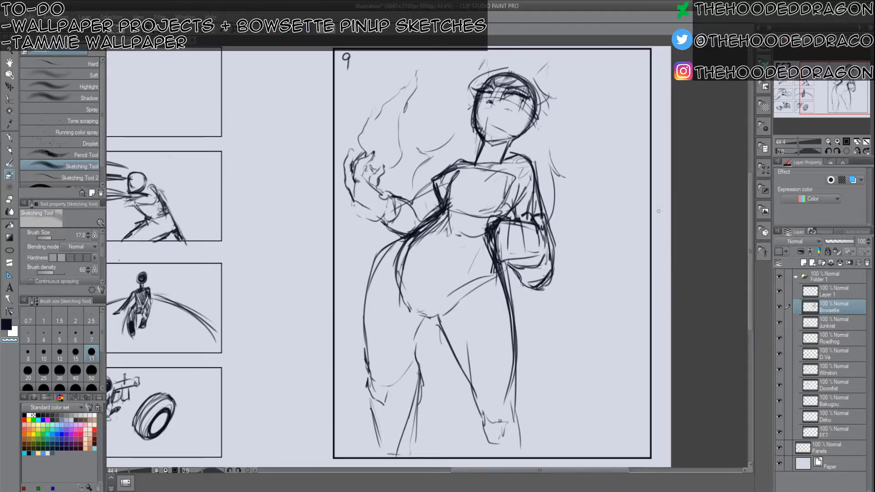
key("bracketleft")
key("bracketleft")
key("bracketleft")
key("bracketleft")
key("bracketleft")
key("bracketleft")
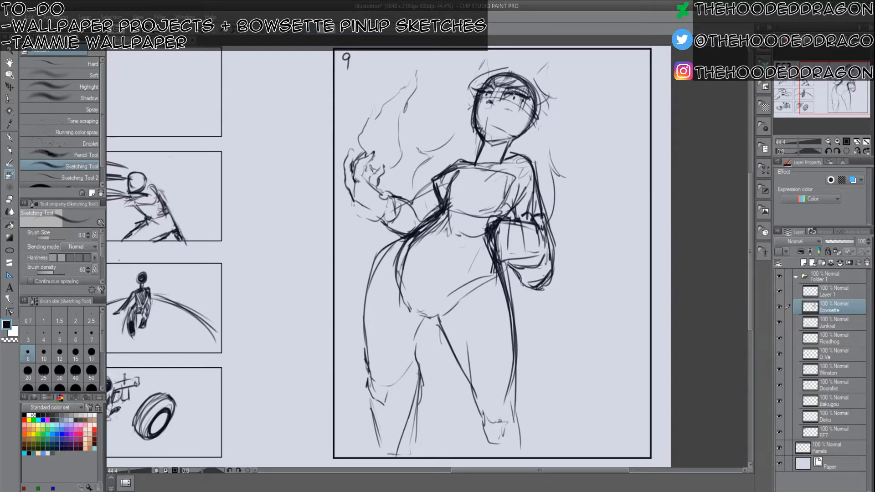
mouse_move(513, 91)
left_mouse_down()
mouse_move(504, 96)
mouse_move(522, 100)
left_mouse_up()
Undo the trial mouth stroke and redraw Bowsette's mouth as a smirk with brush size 6.
left_click_drag(502, 108, 515, 113)
key("ctrl+z")
key("bracketleft")
key("bracketleft")
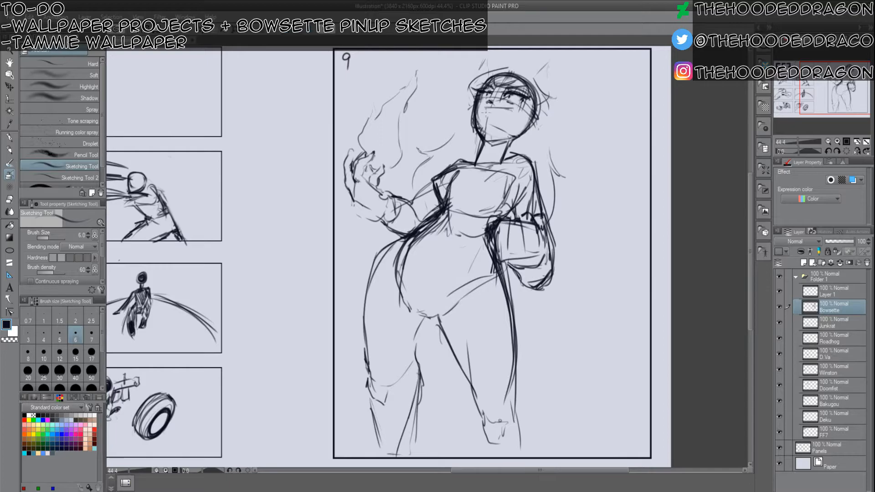
left_click_drag(493, 111, 514, 109)
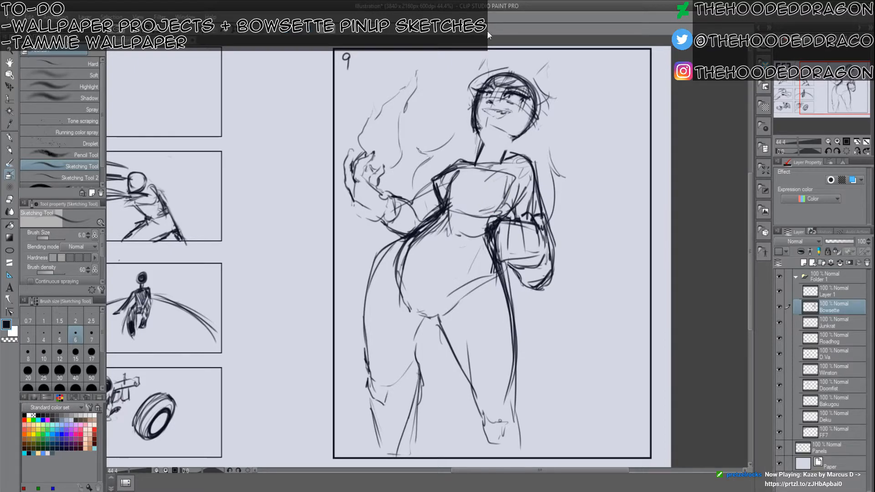
Darken the neck, shoulders, lowered upper arm and chest contours with brush size 10.
key("bracketright")
key("bracketright")
key("bracketright")
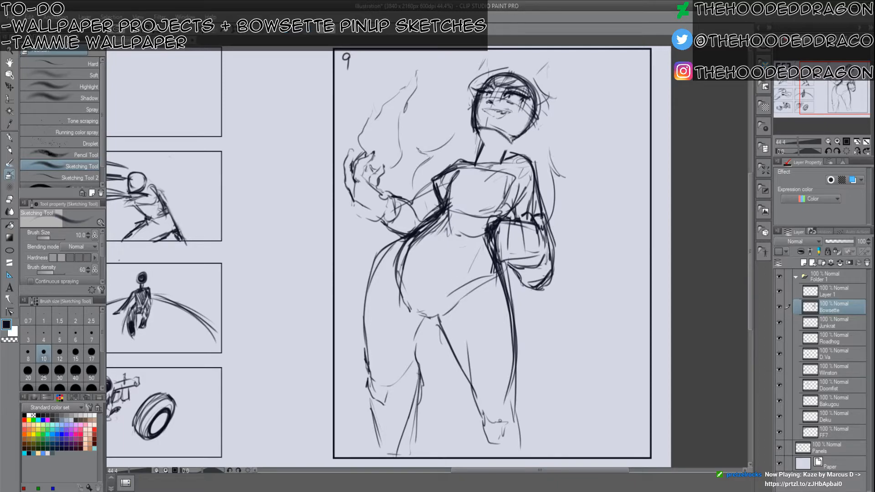
mouse_move(484, 137)
left_mouse_down()
mouse_move(473, 169)
mouse_move(508, 148)
mouse_move(505, 158)
mouse_move(531, 164)
mouse_move(547, 217)
left_mouse_up()
left_click_drag(534, 176, 544, 227)
mouse_move(513, 202)
left_mouse_down()
mouse_move(508, 212)
mouse_move(498, 174)
mouse_move(506, 173)
mouse_move(500, 210)
left_mouse_up()
left_click_drag(505, 207, 501, 221)
left_click_drag(445, 179, 461, 168)
left_click_drag(463, 183, 453, 174)
Draw long flowing hair locks on both sides of the head with brush size 7.
key("[")
key("[")
mouse_move(468, 91)
left_mouse_down()
mouse_move(430, 140)
mouse_move(445, 138)
left_mouse_up()
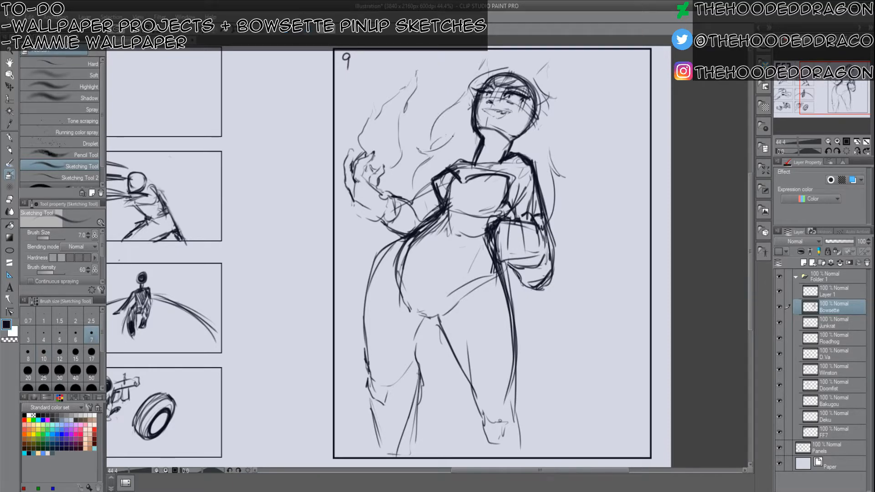
left_click_drag(559, 111, 560, 168)
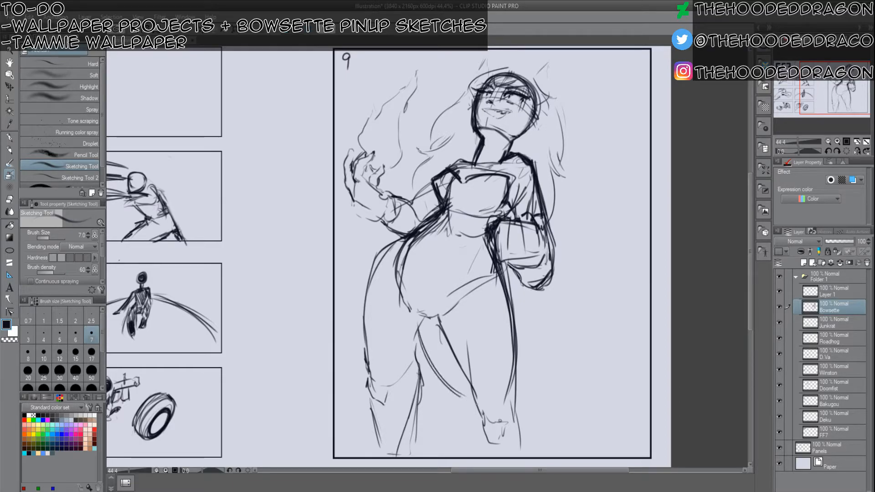
Sketch sweeping tail curves passing behind Bowsette's legs and out to the side of panel 9.
mouse_move(524, 416)
left_mouse_down()
mouse_move(560, 407)
mouse_move(594, 367)
mouse_move(568, 379)
left_mouse_up()
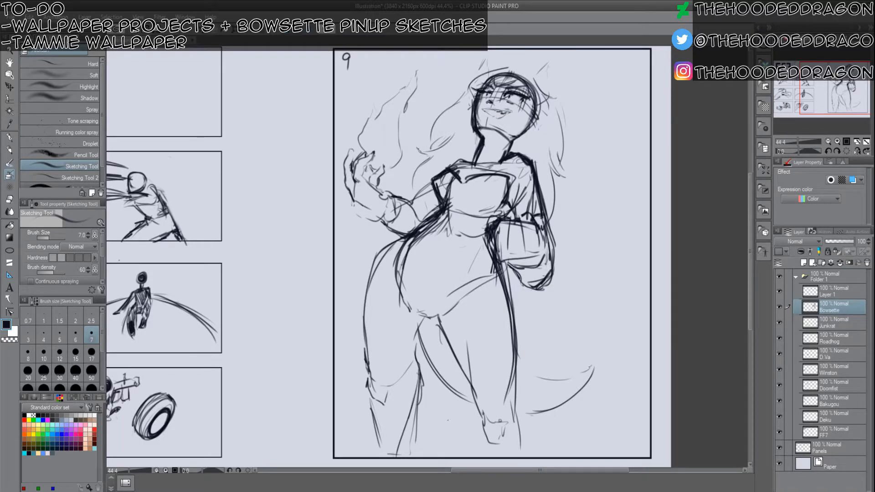
left_click_drag(421, 387, 439, 374)
left_click_drag(453, 373, 514, 342)
mouse_move(552, 315)
left_mouse_down()
mouse_move(544, 330)
mouse_move(622, 282)
left_mouse_up()
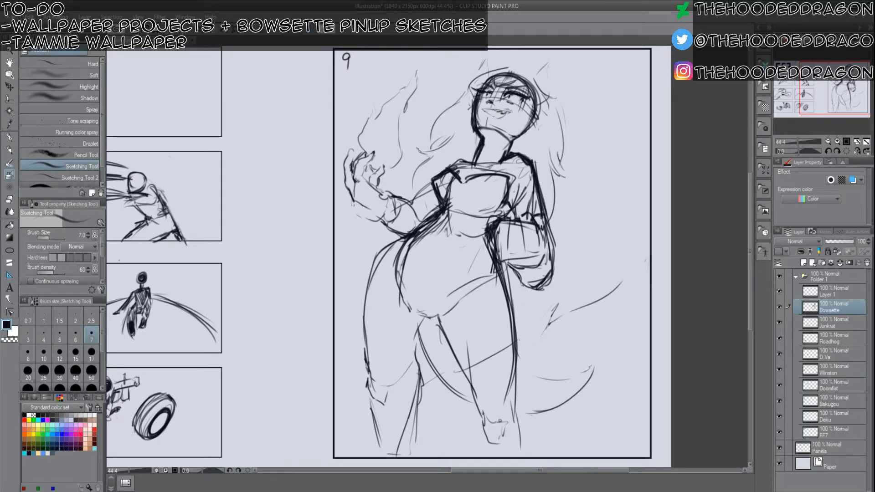
Erase small spots in both of Bowsette's eyes and return the brush size to 8.
key("e")
key("bracketright")
key("bracketright")
key("bracketright")
left_click(510, 95)
left_click(486, 94)
key("bracketleft")
key("bracketleft")
key("bracketleft")
key("bracketleft")
key("c")
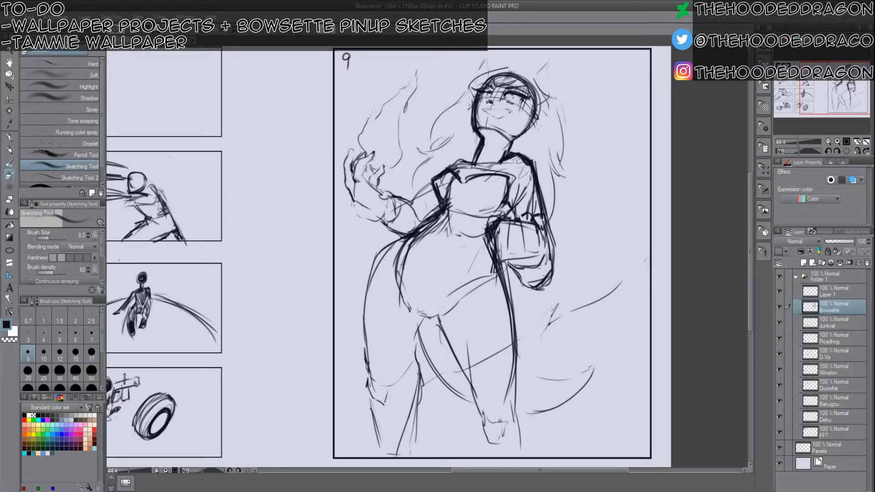
Redraw the lowered hand in panel 9 as a large rounded, boxy fist outline and erase the old hand and forearm lines beneath it.
key("bracketright")
key("bracketright")
key("bracketright")
key("bracketright")
mouse_move(478, 224)
left_mouse_down()
mouse_move(532, 226)
mouse_move(540, 237)
mouse_move(495, 291)
mouse_move(516, 285)
mouse_move(472, 285)
left_mouse_up()
mouse_move(467, 278)
left_mouse_down()
mouse_move(466, 233)
mouse_move(492, 224)
mouse_move(532, 236)
mouse_move(534, 226)
mouse_move(526, 283)
mouse_move(511, 243)
mouse_move(499, 249)
mouse_move(521, 257)
mouse_move(522, 240)
mouse_move(529, 266)
mouse_move(506, 274)
left_mouse_up()
key("c")
key("[")
mouse_move(550, 232)
left_mouse_down()
mouse_move(547, 260)
mouse_move(556, 238)
mouse_move(555, 247)
mouse_move(544, 287)
mouse_move(524, 287)
left_mouse_up()
key("]")
key("]")
key("]")
key("]")
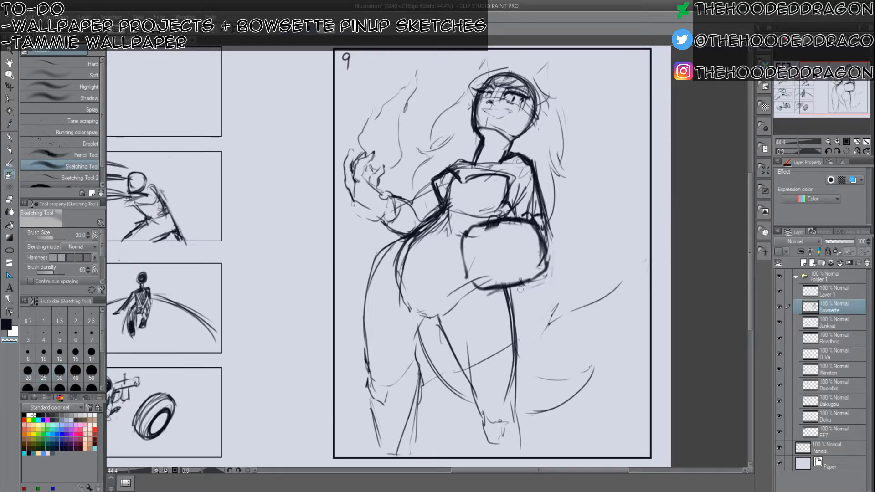
Draw the finger divisions and front finger plane inside the oversized fist with a smaller brush.
key("c")
key("[")
key("[")
key("[")
key("[")
key("[")
key("[")
key("[")
left_click_drag(511, 246, 513, 269)
mouse_move(509, 222)
left_mouse_down()
mouse_move(531, 217)
mouse_move(540, 277)
mouse_move(492, 287)
mouse_move(527, 280)
mouse_move(500, 282)
mouse_move(494, 272)
mouse_move(506, 287)
mouse_move(492, 254)
left_mouse_up()
left_click_drag(490, 239, 491, 260)
mouse_move(492, 227)
left_mouse_down()
mouse_move(492, 260)
mouse_move(487, 242)
left_mouse_up()
left_click_drag(488, 241, 496, 267)
mouse_move(500, 217)
left_mouse_down()
mouse_move(510, 215)
mouse_move(499, 228)
mouse_move(529, 224)
mouse_move(541, 255)
mouse_move(531, 270)
left_mouse_up()
Clean up the fist with a larger transparent brush, return to brush size 10 and firm up its outer finger edge.
key("c")
key("bracketright")
key("bracketright")
key("bracketright")
key("bracketright")
key("bracketright")
key("bracketright")
key("c")
key("bracketleft")
key("bracketleft")
key("bracketleft")
key("bracketleft")
key("bracketleft")
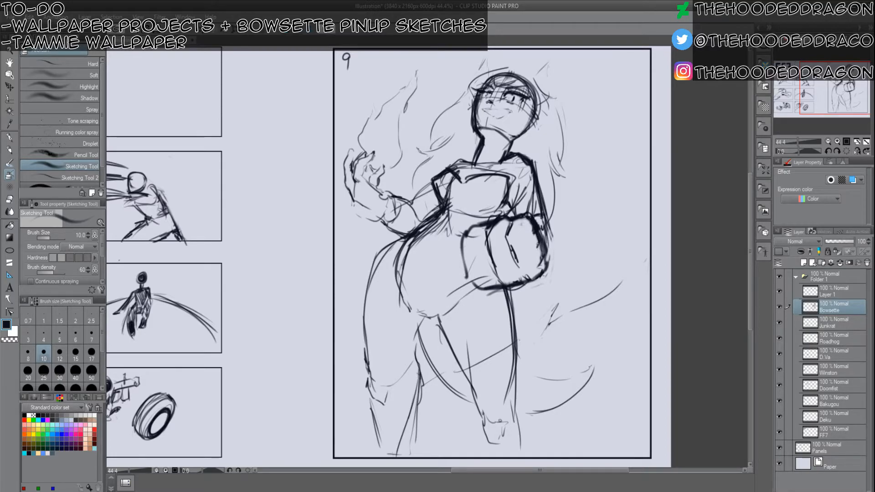
mouse_move(454, 238)
left_mouse_down()
mouse_move(461, 213)
mouse_move(492, 231)
mouse_move(494, 210)
mouse_move(507, 204)
mouse_move(495, 234)
mouse_move(497, 270)
mouse_move(485, 264)
mouse_move(477, 223)
left_mouse_up()
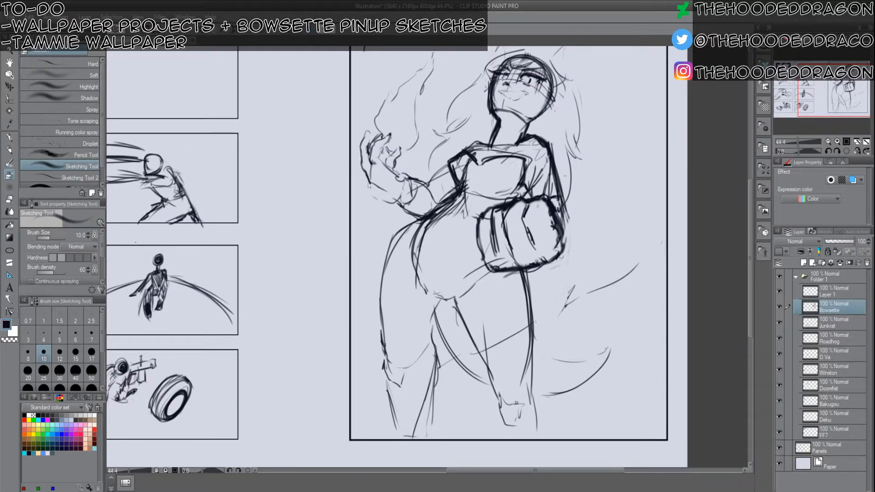
Darken the forearm edge and the thumb side above the fist, and erase stray wrist lines with transparent brush size 17.
left_click_drag(547, 164, 566, 235)
mouse_move(557, 198)
left_mouse_down()
mouse_move(560, 219)
mouse_move(535, 195)
mouse_move(510, 195)
left_mouse_up()
mouse_move(526, 189)
left_mouse_down()
mouse_move(509, 193)
mouse_move(513, 201)
left_mouse_up()
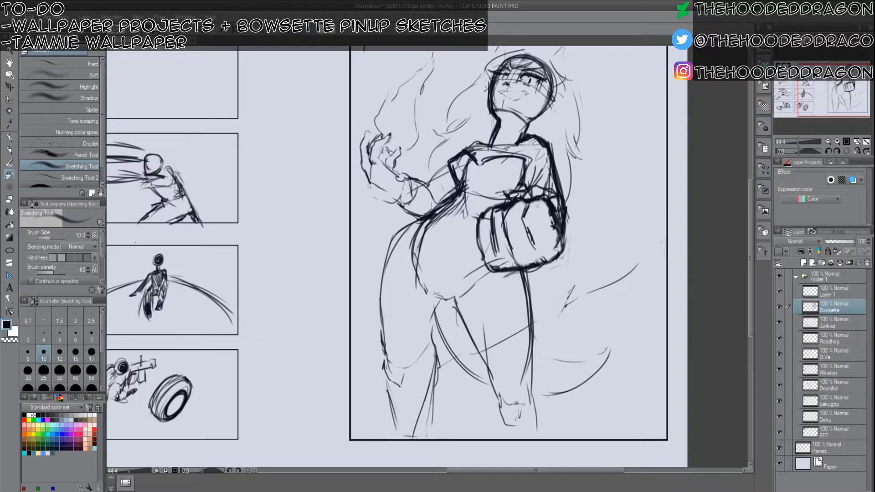
key("bracketright")
key("bracketright")
key("bracketright")
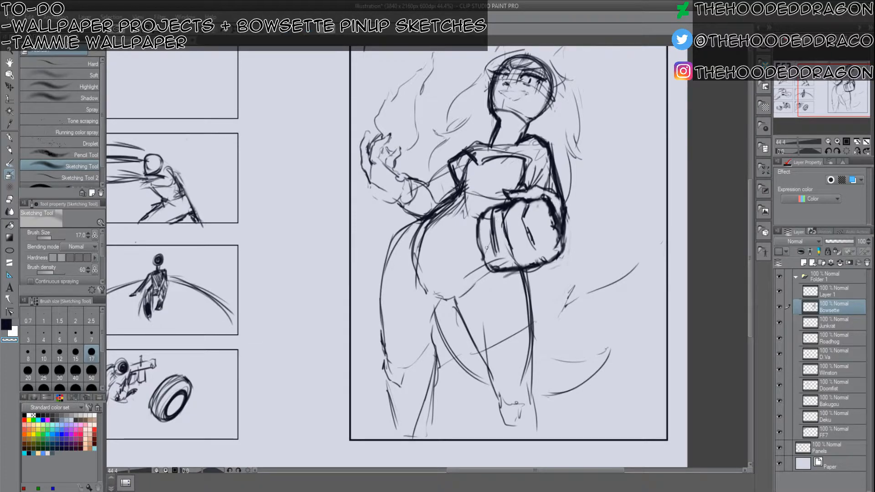
key("bracketleft")
key("bracketleft")
key("bracketleft")
key("c")
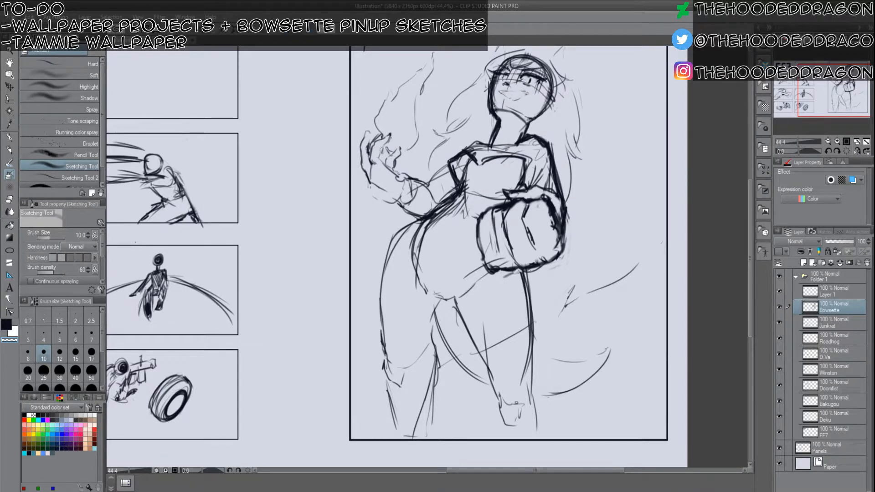
Reinforce the outer finger line and upper knuckles of the fist, erase the excess around them, and set the brush size to 7.
key("c")
key("c")
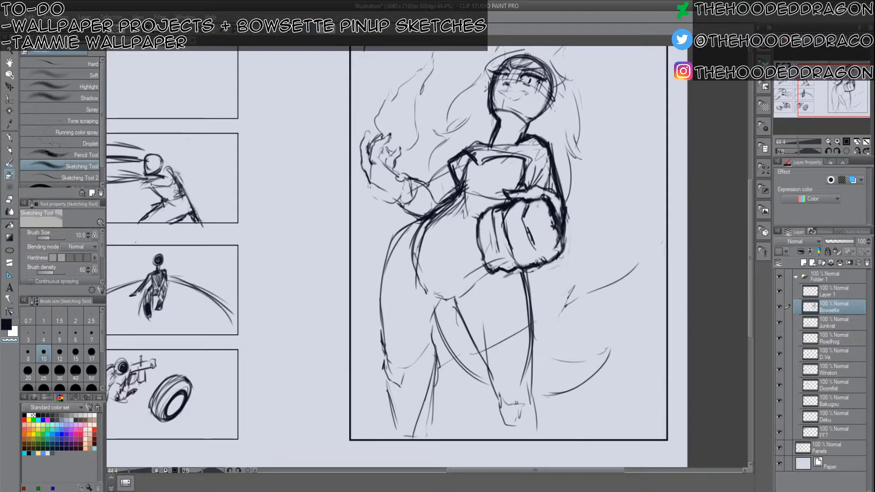
key("c")
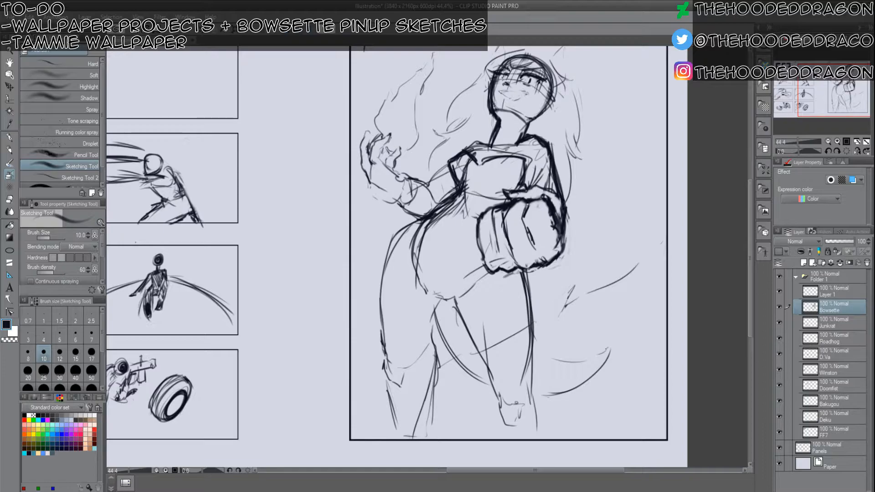
mouse_move(492, 221)
left_mouse_down()
mouse_move(499, 257)
mouse_move(493, 220)
mouse_move(497, 248)
left_mouse_up()
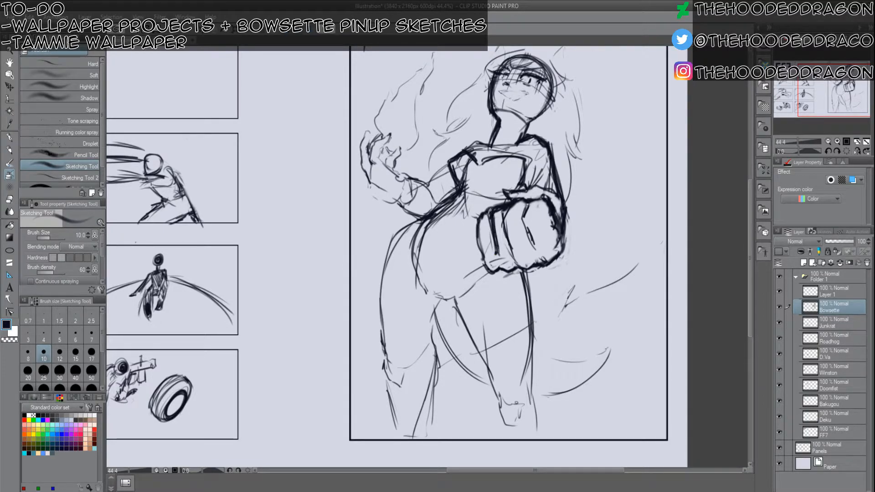
mouse_move(489, 213)
left_mouse_down()
mouse_move(478, 237)
mouse_move(488, 205)
mouse_move(490, 215)
mouse_move(499, 203)
mouse_move(507, 212)
left_mouse_up()
key("c")
key("bracketright")
key("bracketright")
key("bracketright")
key("bracketright")
key("c")
key("bracketleft")
key("bracketleft")
key("bracketleft")
key("bracketleft")
key("bracketleft")
key("bracketleft")
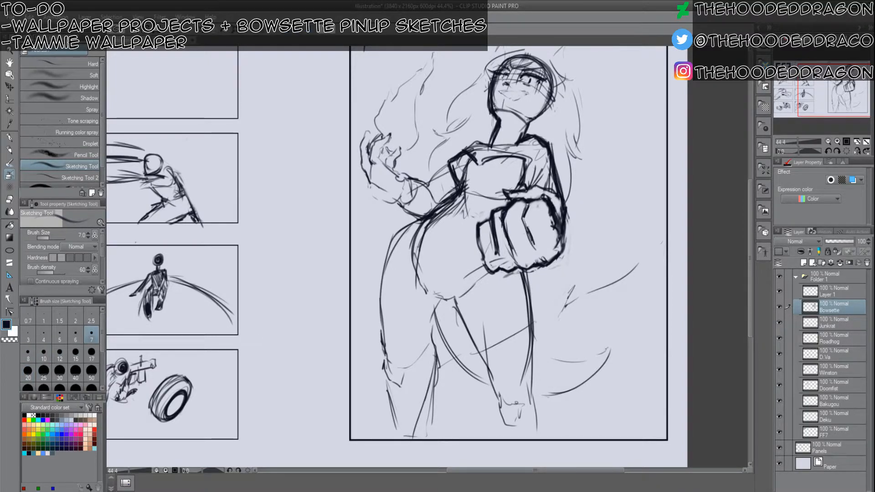
Extend the tail from behind the legs toward the panel edge and add pointed flame-like tufts along its end.
left_click_drag(384, 253, 382, 317)
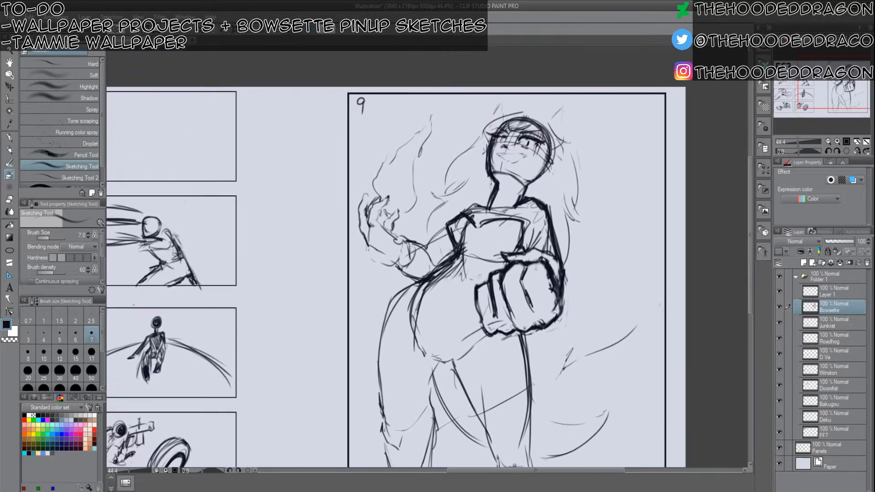
left_click_drag(519, 282, 532, 147)
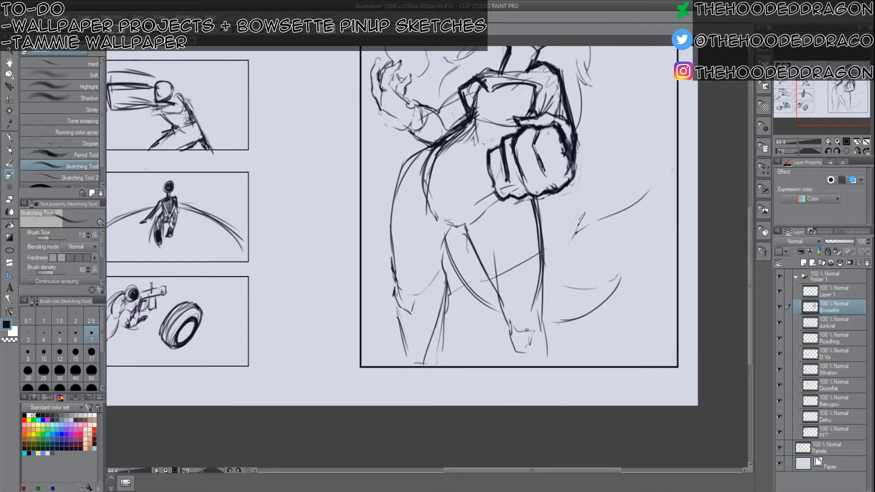
mouse_move(587, 207)
left_mouse_down()
mouse_move(578, 226)
mouse_move(532, 256)
left_mouse_up()
left_click_drag(556, 213, 542, 243)
left_click_drag(622, 211, 575, 233)
left_click_drag(660, 164, 614, 213)
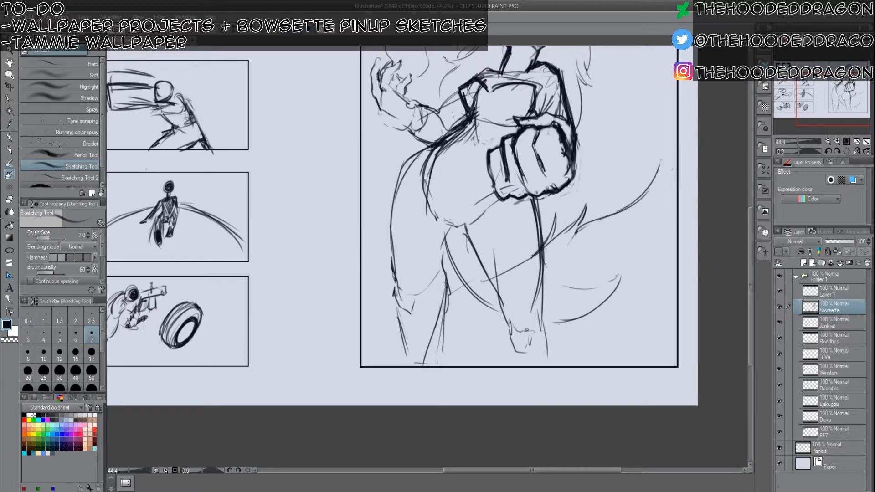
left_click_drag(666, 195, 640, 270)
left_click_drag(636, 182, 601, 213)
left_click_drag(639, 167, 622, 186)
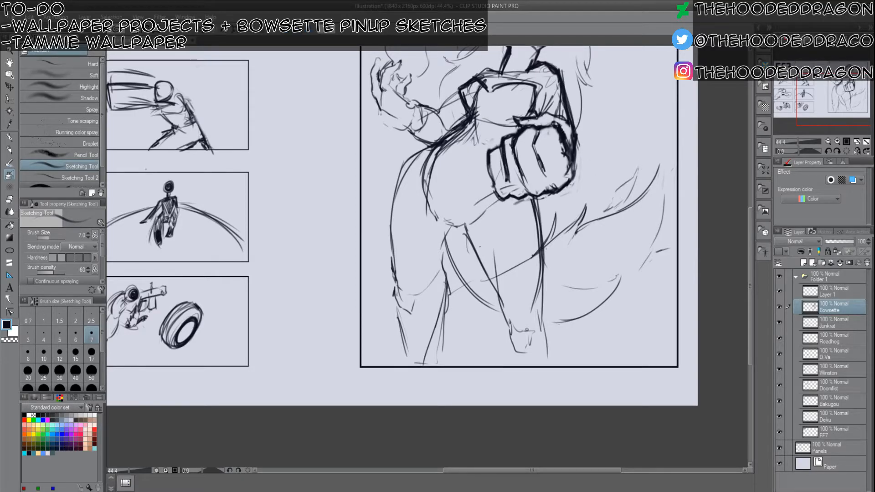
Continue the tail curve across the legs and add wispy strokes beside the outer hip below the raised hand.
mouse_move(472, 278)
left_mouse_down()
mouse_move(421, 305)
mouse_move(409, 297)
mouse_move(392, 209)
left_mouse_up()
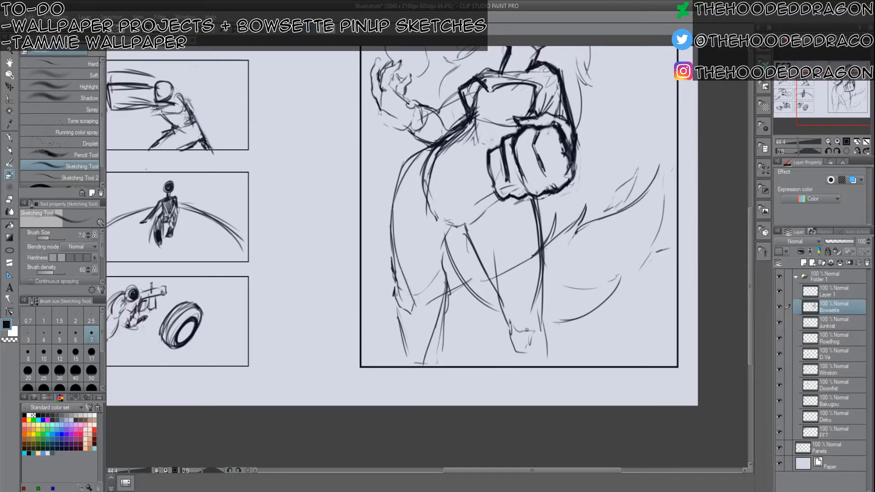
left_click_drag(375, 162, 394, 217)
left_click_drag(512, 204, 445, 330)
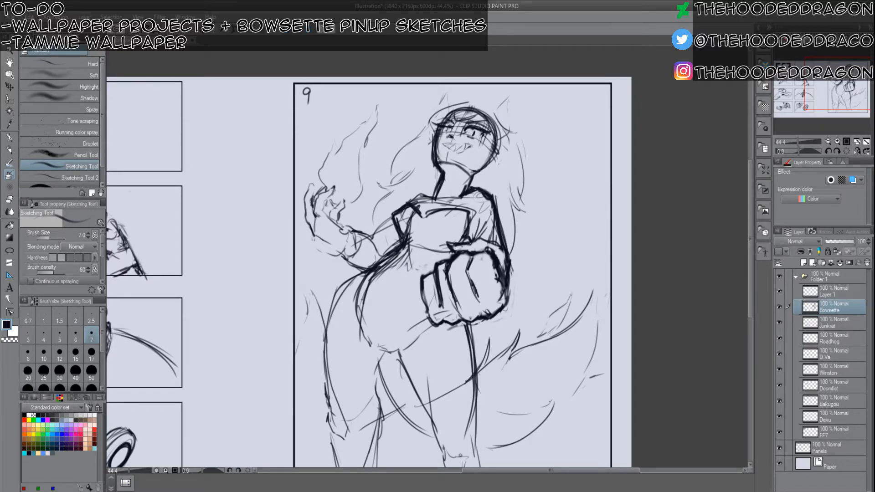
Rework Bowsette's mouth into a toothy grin and sketch a crown band around the top of her head.
key("c")
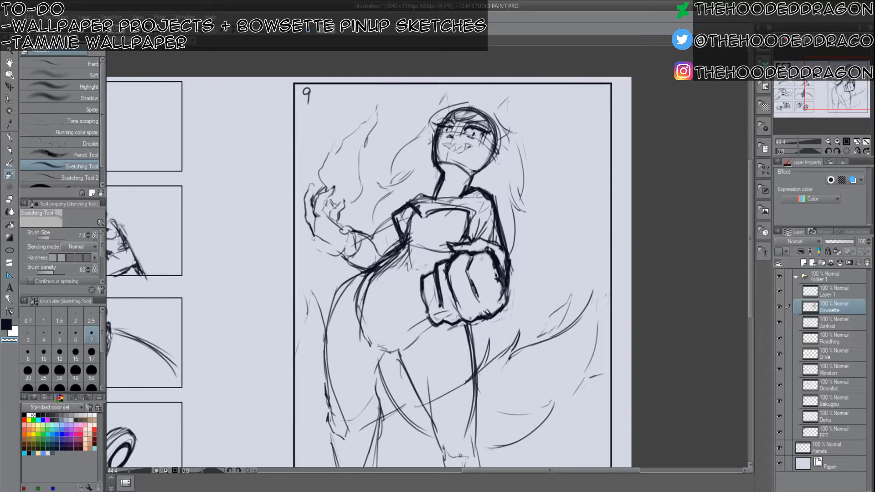
key("c")
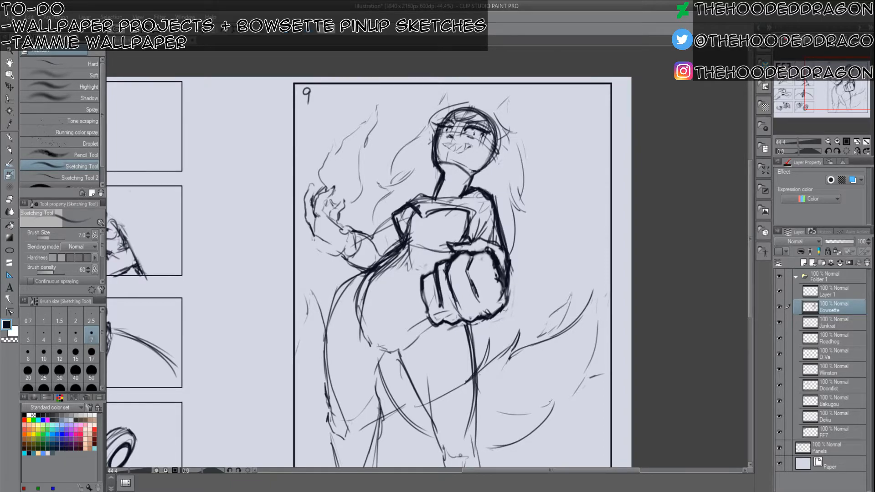
key("c")
key("c")
key("bracketleft")
key("bracketright")
mouse_move(488, 106)
left_mouse_down()
mouse_move(504, 129)
mouse_move(496, 140)
mouse_move(463, 116)
mouse_move(474, 114)
mouse_move(432, 124)
mouse_move(448, 105)
mouse_move(491, 107)
left_mouse_up()
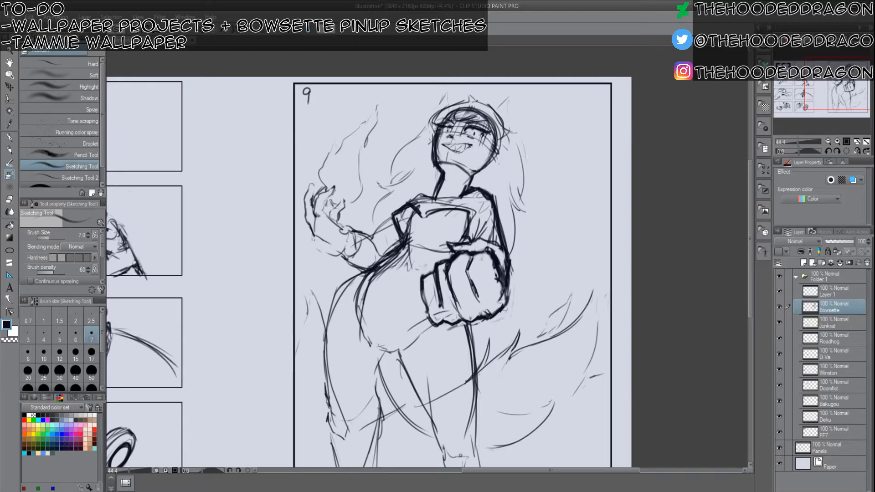
Add crown points, horns and a pointed ear to Bowsette's head.
left_click_drag(487, 104, 496, 108)
mouse_move(500, 144)
left_mouse_down()
mouse_move(510, 152)
mouse_move(491, 160)
mouse_move(511, 154)
left_mouse_up()
left_click_drag(428, 138, 432, 146)
mouse_move(437, 109)
left_mouse_down()
mouse_move(449, 91)
mouse_move(447, 106)
left_mouse_up()
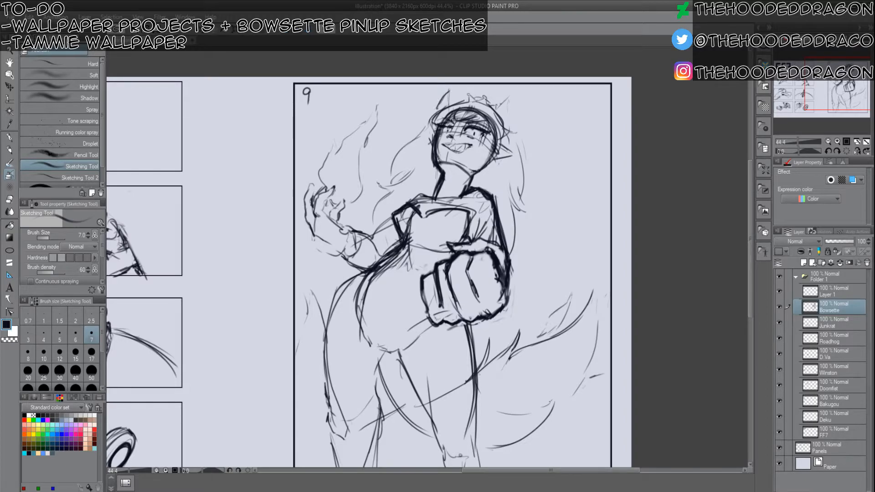
mouse_move(509, 100)
left_mouse_down()
mouse_move(510, 138)
mouse_move(499, 147)
left_mouse_up()
Clear the lower leg lines beneath the sweeping tail curve in panel 9.
scroll(499, 122, "down", 2)
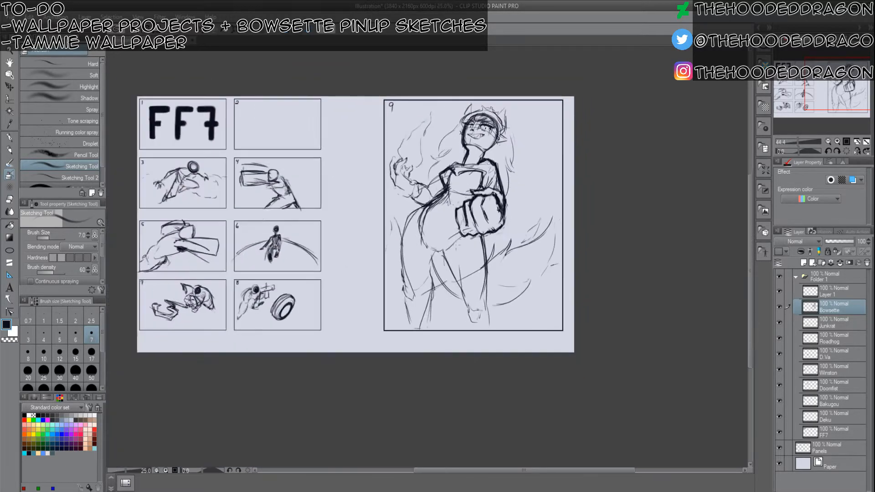
scroll(572, 173, "up", 2)
mouse_move(457, 289)
left_mouse_down()
mouse_move(526, 228)
mouse_move(554, 229)
mouse_move(527, 279)
mouse_move(535, 313)
mouse_move(510, 257)
mouse_move(477, 263)
mouse_move(485, 273)
mouse_move(403, 310)
mouse_move(446, 320)
mouse_move(429, 310)
mouse_move(451, 281)
mouse_move(411, 262)
mouse_move(398, 219)
mouse_move(427, 273)
left_mouse_up()
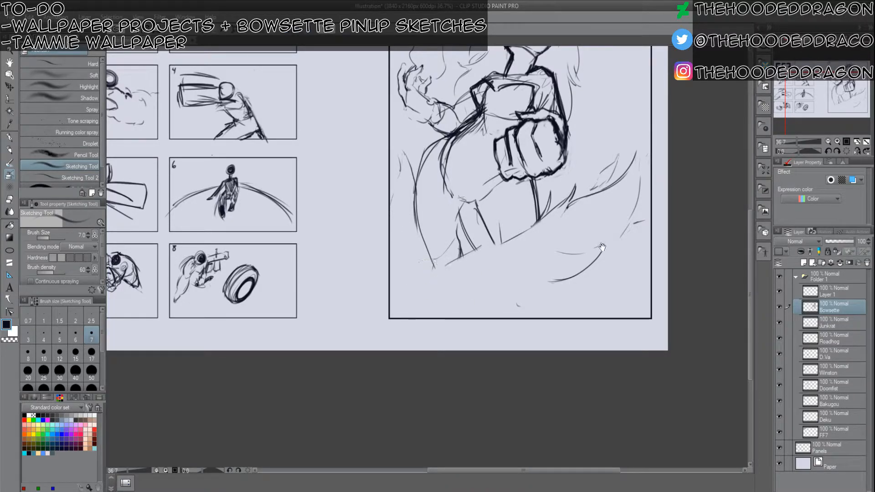
Firm up the curved tail tip and its leaf-shaped tufts with darker strokes beside the fist.
left_click_drag(603, 246, 546, 355)
scroll(610, 214, "up", 2)
mouse_move(466, 378)
left_mouse_down()
mouse_move(516, 308)
mouse_move(487, 367)
mouse_move(459, 383)
left_mouse_up()
mouse_move(547, 310)
left_mouse_down()
mouse_move(552, 275)
mouse_move(558, 352)
mouse_move(534, 445)
left_mouse_up()
left_click_drag(551, 407, 531, 445)
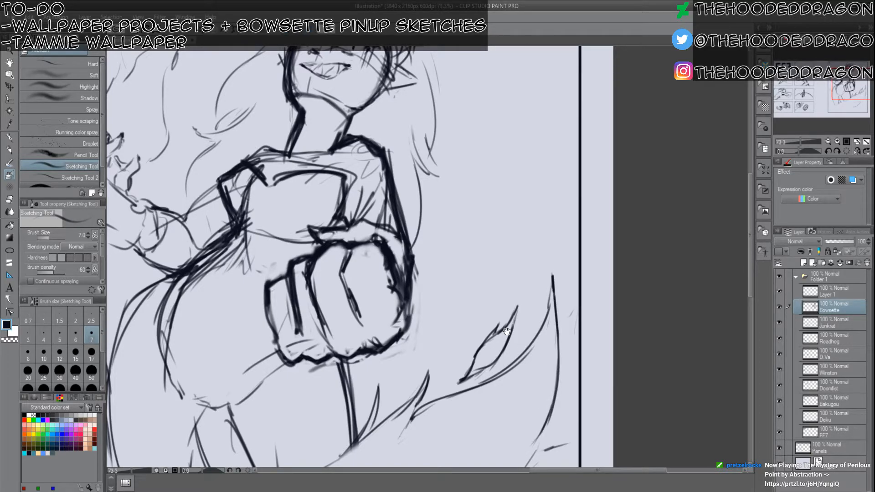
left_click_drag(625, 331, 620, 255)
mouse_move(535, 361)
left_mouse_down()
mouse_move(505, 410)
mouse_move(542, 370)
mouse_move(575, 359)
left_mouse_up()
Erase the leftover curves below the tail and sketch more pointed tufts along it in front of the legs.
scroll(578, 246, "down", 3)
left_click_drag(401, 367, 510, 297)
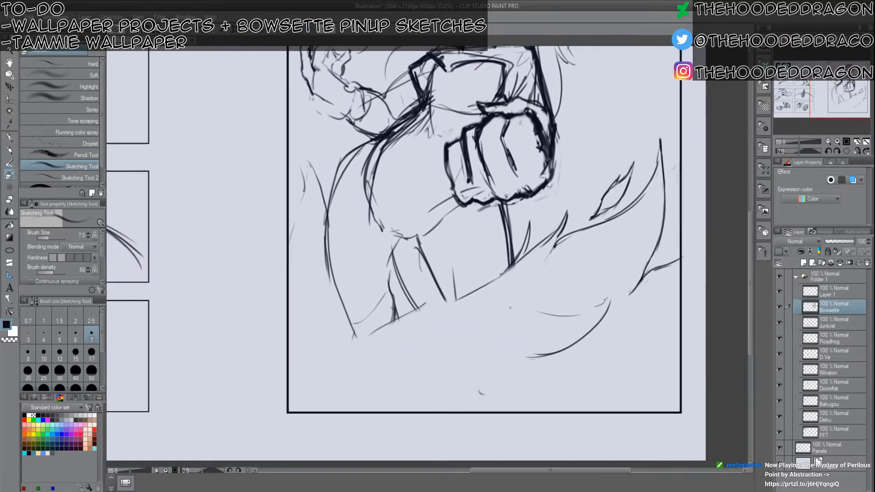
mouse_move(607, 300)
left_mouse_down()
mouse_move(556, 315)
mouse_move(532, 347)
mouse_move(410, 400)
left_mouse_up()
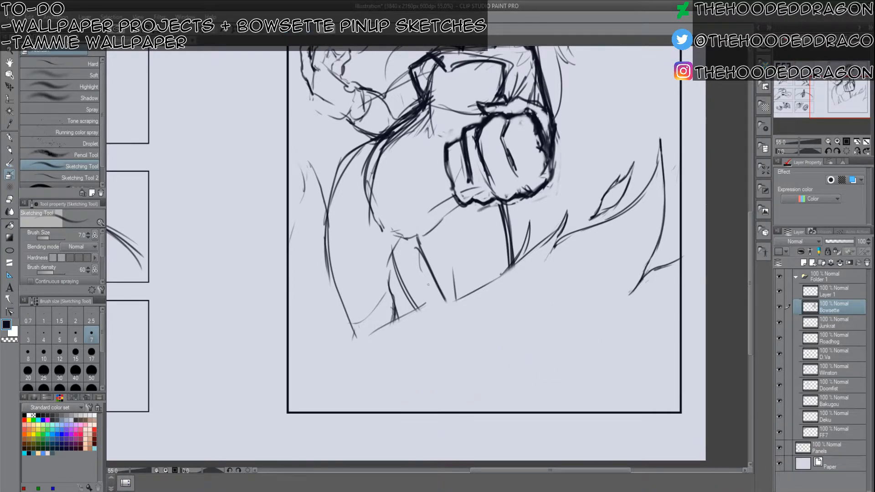
mouse_move(419, 309)
left_mouse_down()
mouse_move(433, 297)
mouse_move(460, 231)
mouse_move(466, 291)
left_mouse_up()
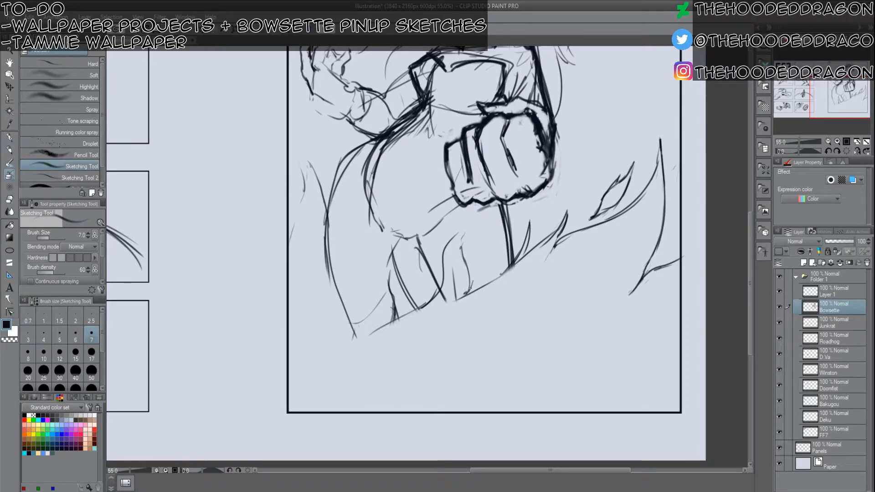
Draw a small flame wisp above the tail tip and undo the last stray mark.
scroll(465, 182, "down", 2)
mouse_move(491, 190)
left_mouse_down()
mouse_move(519, 335)
mouse_move(482, 367)
left_mouse_up()
scroll(581, 205, "up", 2)
mouse_move(576, 347)
left_mouse_down()
mouse_move(565, 385)
mouse_move(573, 333)
left_mouse_up()
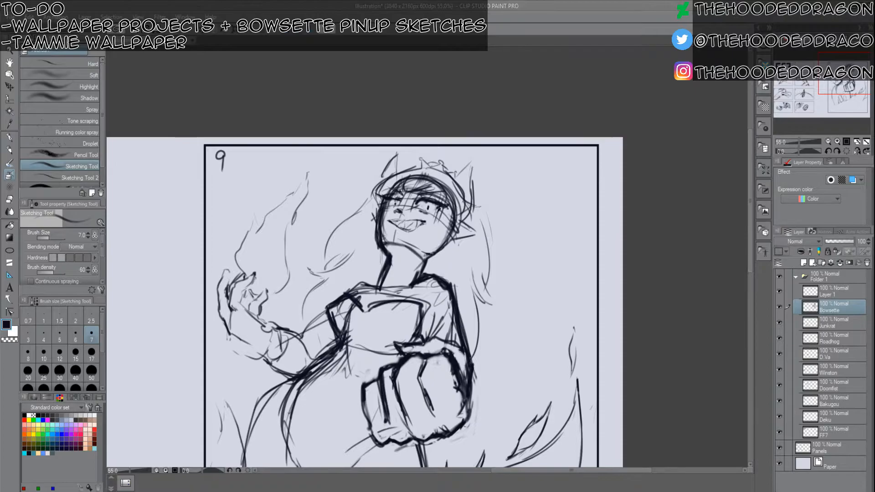
mouse_move(520, 197)
left_mouse_down()
mouse_move(524, 137)
mouse_move(538, 129)
mouse_move(548, 97)
left_mouse_up()
key("ctrl+z")
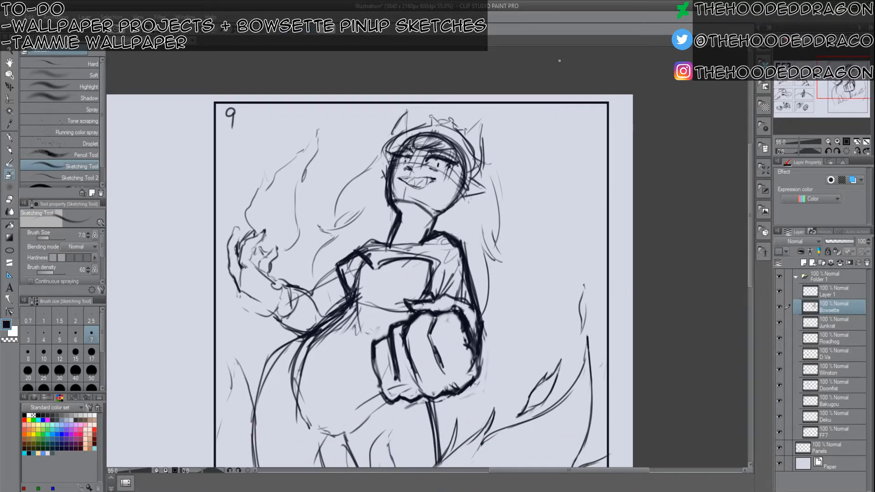
Activate the Deku layer and rough in a head circle with torso and arm strokes in panel 2.
left_click(865, 141)
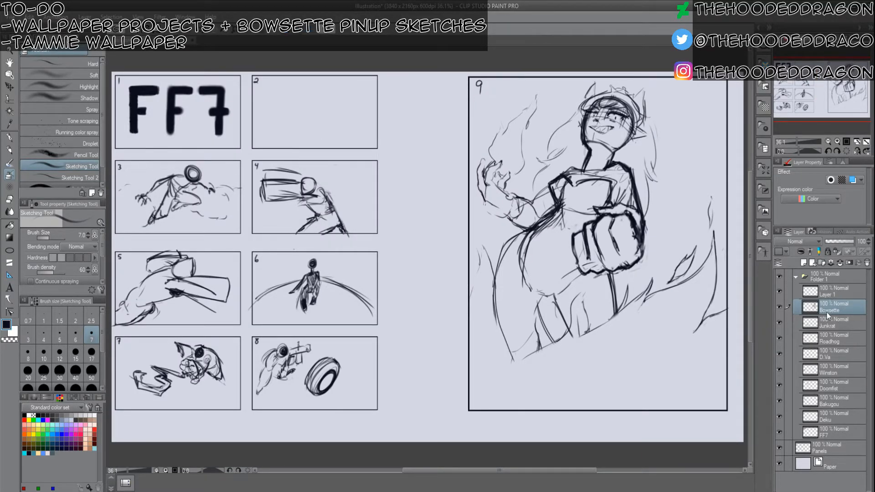
left_click(828, 416)
scroll(313, 129, "up", 3)
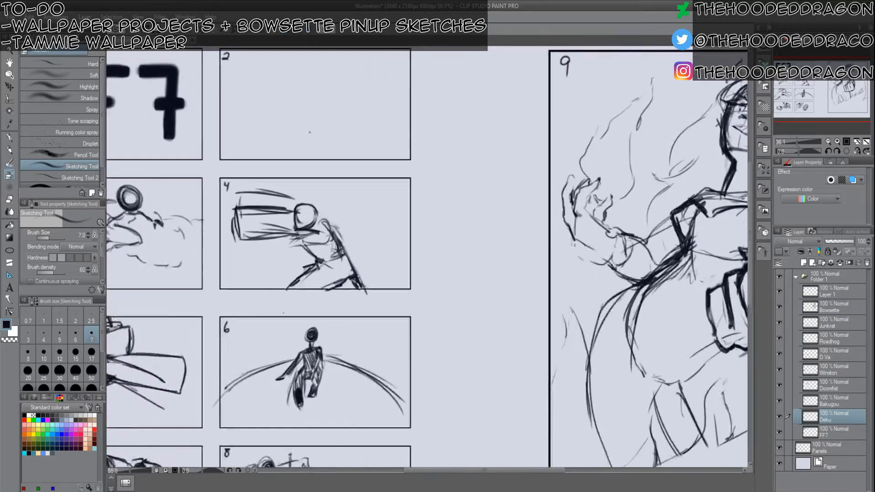
left_click_drag(332, 162, 506, 237)
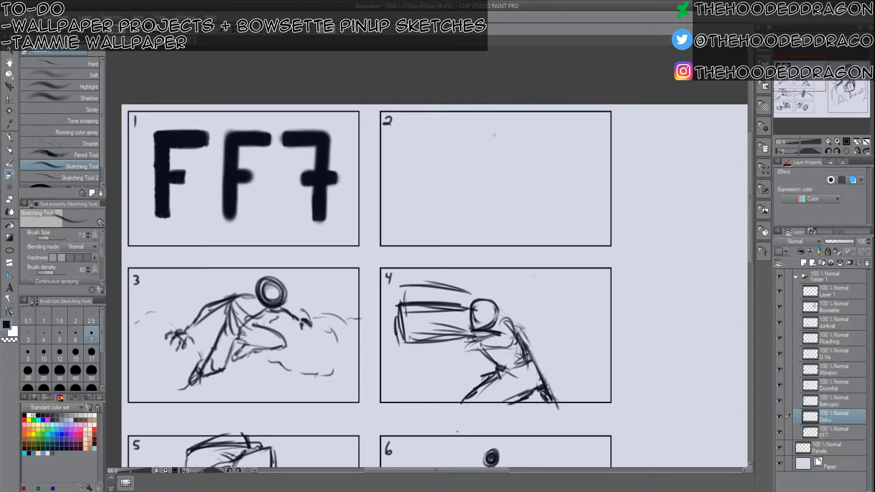
mouse_move(481, 134)
left_mouse_down()
mouse_move(483, 157)
mouse_move(502, 139)
mouse_move(476, 134)
mouse_move(492, 158)
mouse_move(492, 128)
mouse_move(494, 157)
mouse_move(522, 159)
mouse_move(521, 174)
mouse_move(527, 161)
mouse_move(500, 148)
mouse_move(508, 170)
mouse_move(520, 156)
mouse_move(534, 156)
mouse_move(566, 179)
left_mouse_up()
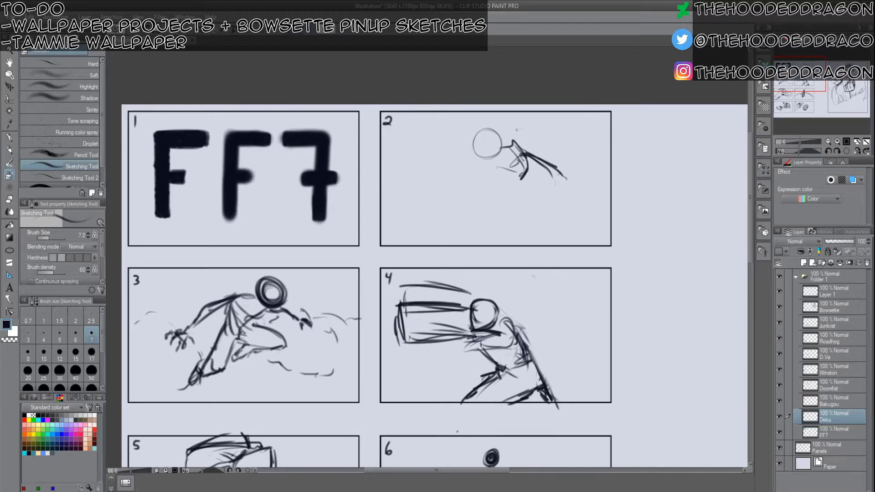
Undo the torso and arm strokes drawn beside the head circle in panel 2.
key("ctrl+z")
key("ctrl+z")
key("ctrl+z")
key("ctrl+z")
key("ctrl+z")
key("ctrl+z")
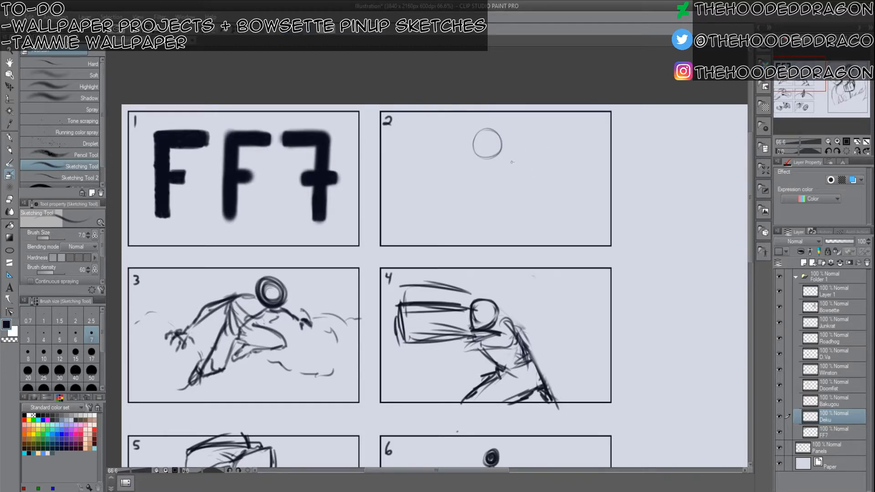
Sketch a back curve, a raised bent thigh and a pointed chin around the head circle in panel 2.
left_click_drag(518, 146, 538, 168)
left_click_drag(506, 136, 539, 177)
mouse_move(478, 183)
left_mouse_down()
mouse_move(453, 209)
mouse_move(429, 218)
left_mouse_up()
key("ctrl+z")
mouse_move(449, 177)
left_mouse_down()
mouse_move(449, 200)
mouse_move(487, 195)
mouse_move(497, 187)
mouse_move(489, 176)
mouse_move(511, 183)
left_mouse_up()
left_click_drag(474, 148, 490, 168)
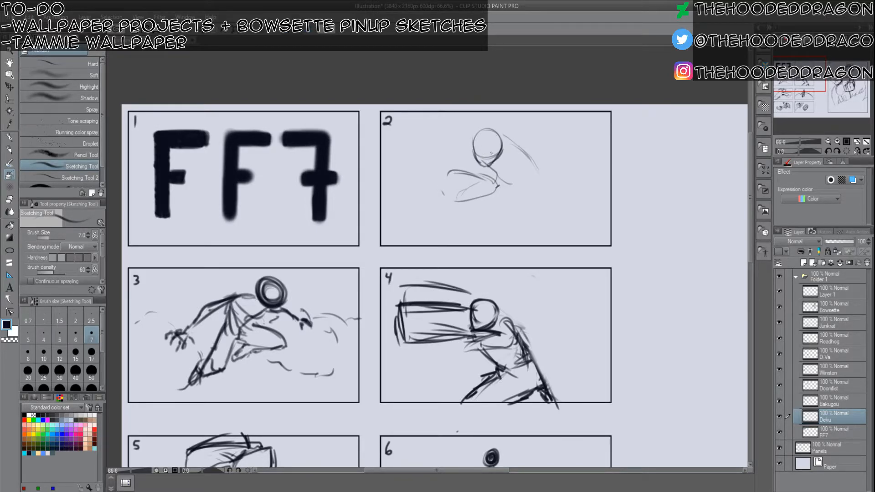
Add the face guideline, torso side, rounded hip and lower leg to build the crouching figure in panel 2.
mouse_move(483, 133)
left_mouse_down()
mouse_move(483, 168)
mouse_move(503, 147)
mouse_move(530, 155)
mouse_move(521, 157)
mouse_move(523, 185)
mouse_move(508, 191)
mouse_move(478, 174)
mouse_move(537, 217)
left_mouse_up()
left_click_drag(525, 176, 540, 224)
mouse_move(536, 194)
left_mouse_down()
mouse_move(513, 225)
mouse_move(519, 219)
mouse_move(502, 201)
mouse_move(521, 184)
mouse_move(549, 229)
left_mouse_up()
left_click_drag(540, 215, 541, 230)
left_click_drag(522, 156, 519, 171)
mouse_move(531, 149)
left_mouse_down()
mouse_move(524, 172)
mouse_move(526, 150)
left_mouse_up()
mouse_move(451, 201)
left_mouse_down()
mouse_move(443, 206)
mouse_move(449, 221)
left_mouse_up()
mouse_move(449, 217)
left_mouse_down()
mouse_move(458, 225)
mouse_move(466, 206)
left_mouse_up()
left_click_drag(491, 194, 479, 199)
left_click_drag(451, 226, 450, 235)
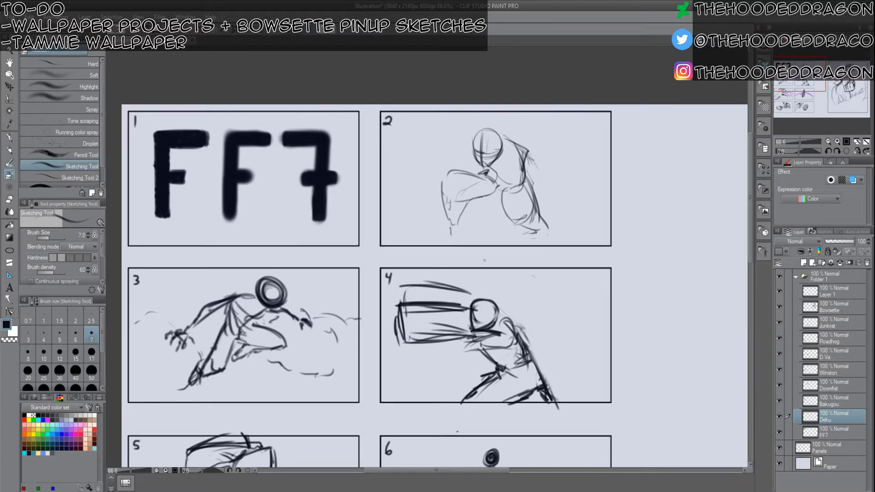
Clear the Deku layer and rough in a new head circle, shoulder line and torso sides in panel 2.
key("Delete")
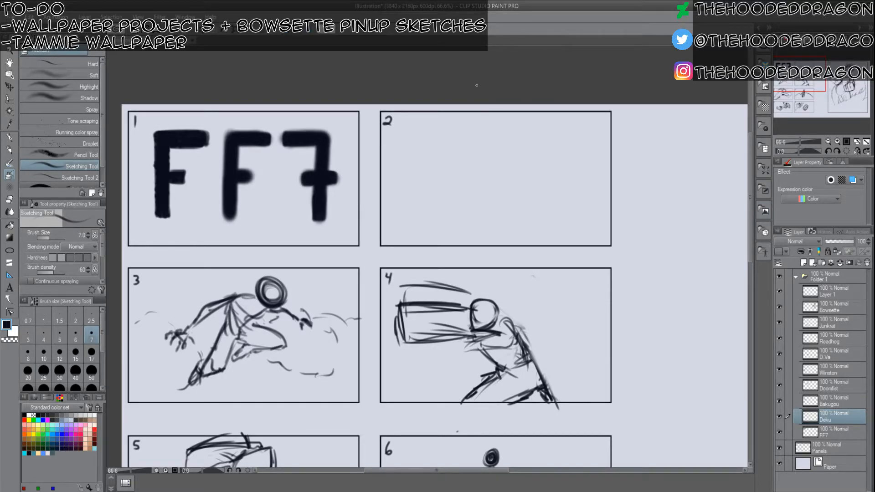
mouse_move(490, 121)
left_mouse_down()
mouse_move(483, 139)
mouse_move(504, 127)
mouse_move(481, 133)
mouse_move(517, 164)
mouse_move(521, 195)
mouse_move(501, 188)
left_mouse_up()
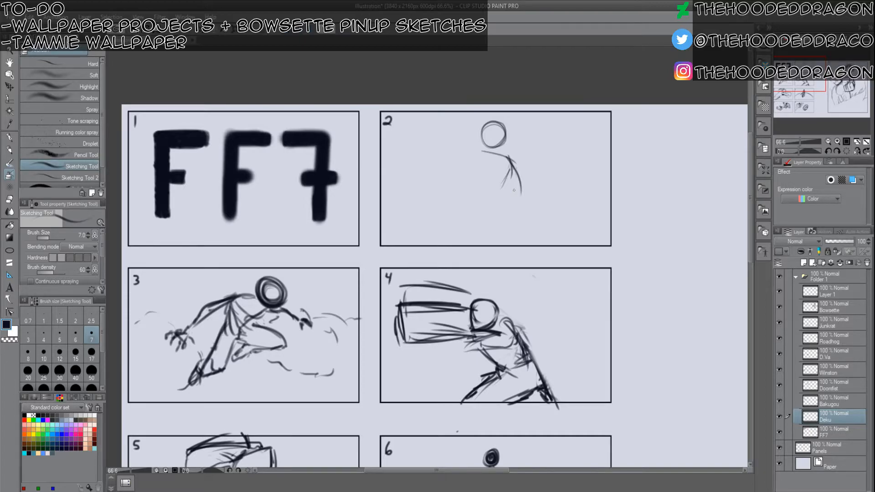
left_click_drag(482, 151, 487, 210)
left_click_drag(515, 180, 501, 201)
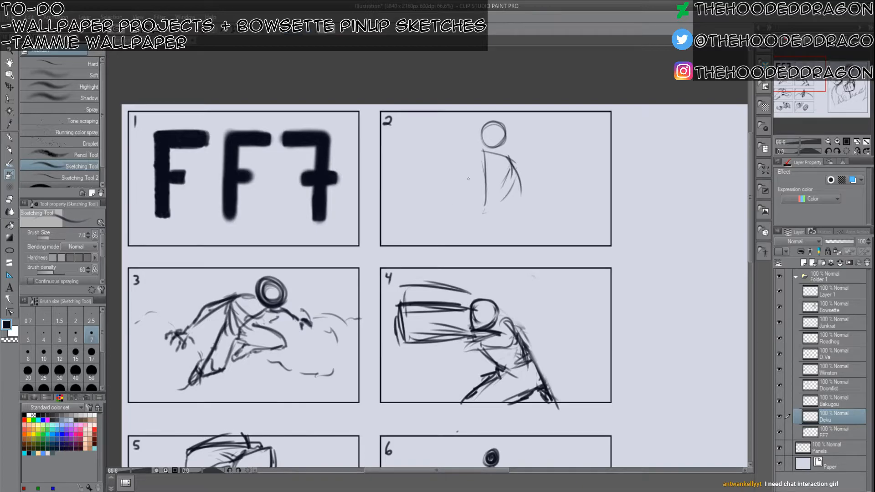
Sketch a rounded thigh, a bent second leg and a raised forearm joined to the shoulder in panel 2.
mouse_move(485, 199)
left_mouse_down()
mouse_move(457, 206)
mouse_move(455, 196)
left_mouse_up()
mouse_move(482, 194)
left_mouse_down()
mouse_move(458, 197)
mouse_move(460, 220)
left_mouse_up()
mouse_move(509, 195)
left_mouse_down()
mouse_move(530, 228)
mouse_move(506, 229)
left_mouse_up()
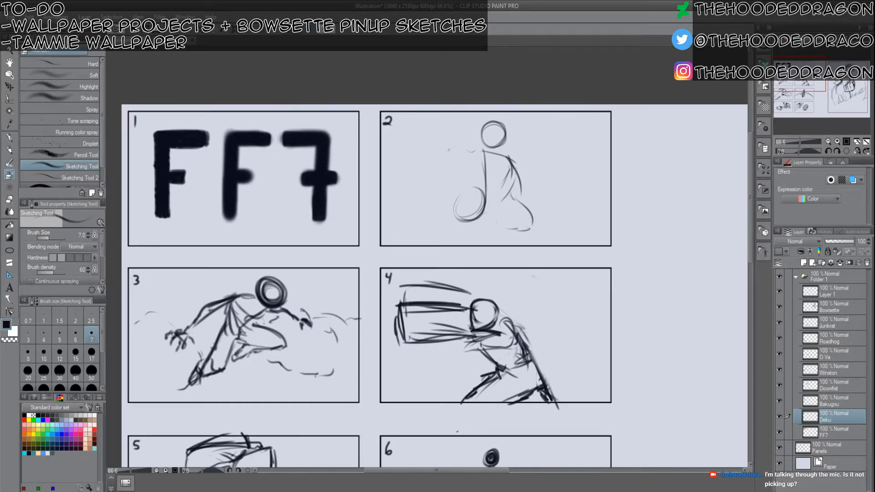
mouse_move(439, 131)
left_mouse_down()
mouse_move(454, 129)
mouse_move(441, 157)
left_mouse_up()
mouse_move(455, 128)
left_mouse_down()
mouse_move(446, 162)
mouse_move(436, 165)
mouse_move(439, 132)
left_mouse_up()
left_click_drag(451, 145, 482, 148)
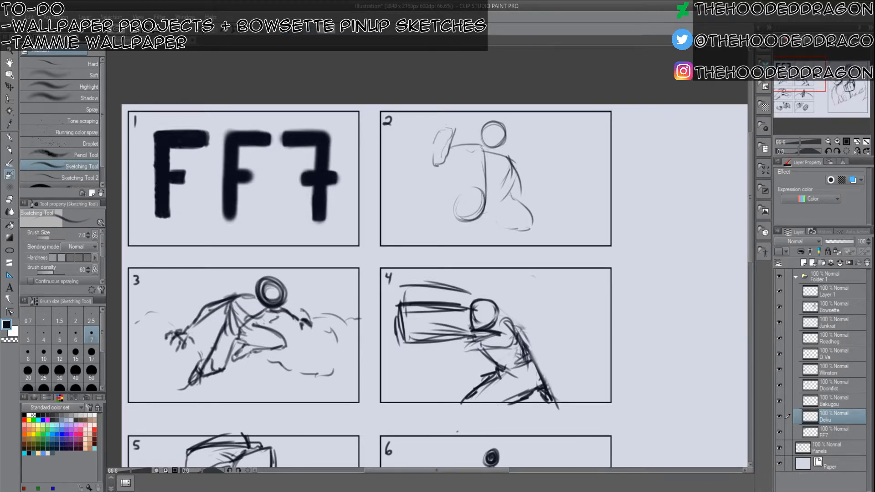
Add the raised arm's underside, the other bent arm and spread lower legs to the figure in panel 2.
mouse_move(436, 170)
left_mouse_down()
mouse_move(486, 146)
mouse_move(525, 164)
mouse_move(529, 180)
mouse_move(517, 193)
mouse_move(550, 168)
mouse_move(536, 192)
mouse_move(545, 222)
mouse_move(559, 229)
left_mouse_up()
left_click_drag(521, 205, 546, 230)
mouse_move(439, 222)
left_mouse_down()
mouse_move(482, 210)
mouse_move(424, 238)
mouse_move(457, 206)
left_mouse_up()
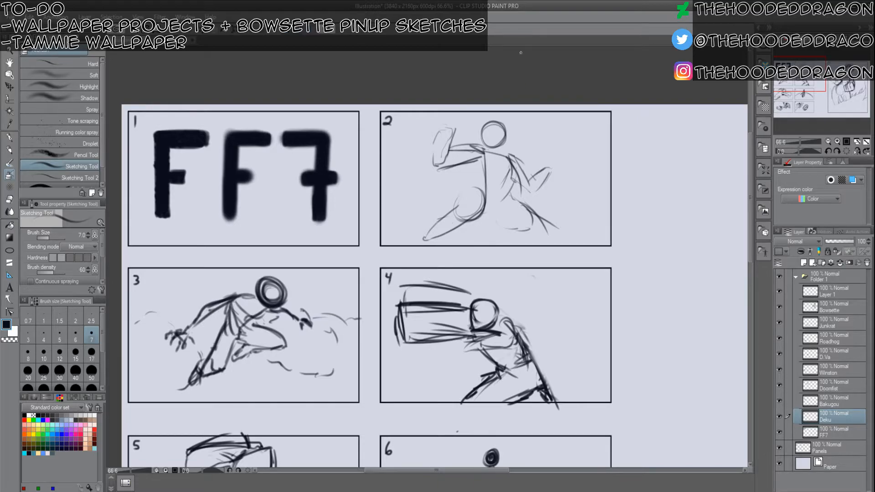
Scale the whole Deku figure down slightly with Transform and apply it inside panel 2.
key("ctrl+t")
left_click_drag(550, 244, 551, 226)
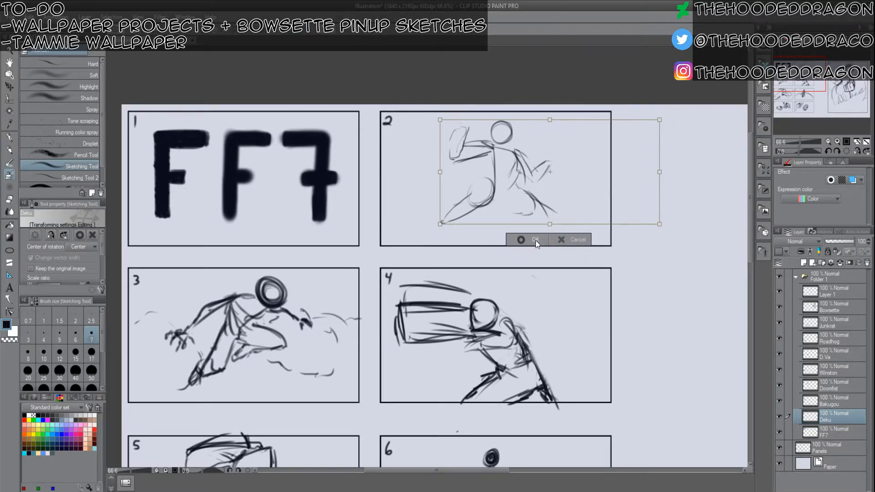
left_click(519, 238)
Erase the spread lower legs of the Deku figure and redraw both legs slanting down toward the panel edge.
mouse_move(529, 192)
left_mouse_down()
mouse_move(535, 212)
mouse_move(555, 225)
mouse_move(535, 203)
left_mouse_up()
mouse_move(535, 202)
left_mouse_down()
mouse_move(548, 218)
mouse_move(532, 195)
mouse_move(536, 239)
left_mouse_up()
left_click_drag(484, 209, 474, 193)
mouse_move(477, 198)
left_mouse_down()
mouse_move(503, 226)
mouse_move(489, 188)
mouse_move(509, 228)
left_mouse_up()
mouse_move(439, 193)
left_mouse_down()
mouse_move(447, 208)
mouse_move(460, 213)
mouse_move(467, 205)
left_mouse_up()
mouse_move(566, 213)
left_mouse_down()
mouse_move(552, 185)
mouse_move(523, 235)
left_mouse_up()
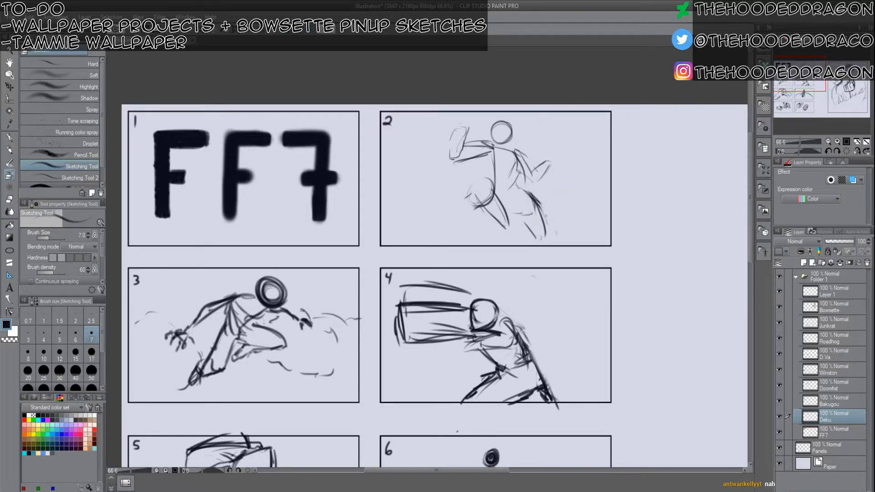
Replace the lowered arm in panel 2 with a rounded shoulder, bent forearm and fist, using brush size 5.
mouse_move(553, 156)
left_mouse_down()
mouse_move(540, 126)
mouse_move(510, 145)
mouse_move(519, 152)
mouse_move(513, 183)
left_mouse_up()
key("bracketleft")
key("bracketleft")
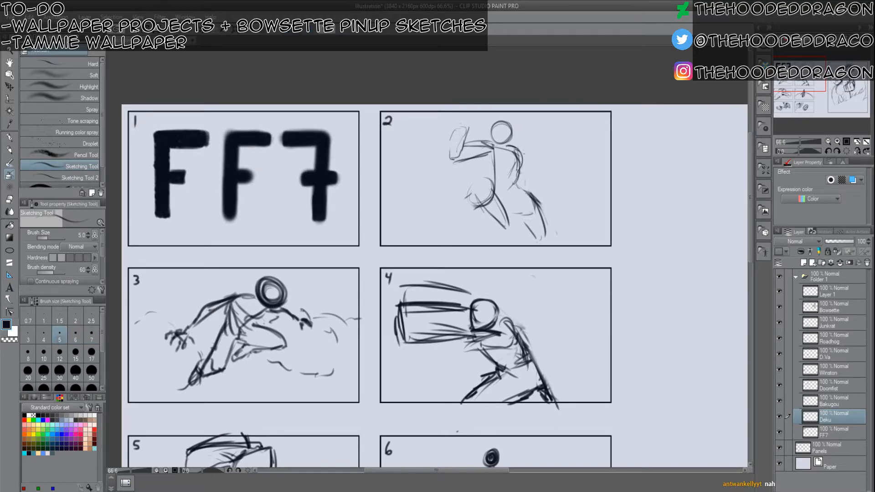
mouse_move(529, 153)
left_mouse_down()
mouse_move(549, 156)
mouse_move(537, 170)
mouse_move(532, 154)
mouse_move(526, 170)
mouse_move(537, 179)
mouse_move(542, 172)
mouse_move(520, 178)
mouse_move(527, 160)
left_mouse_up()
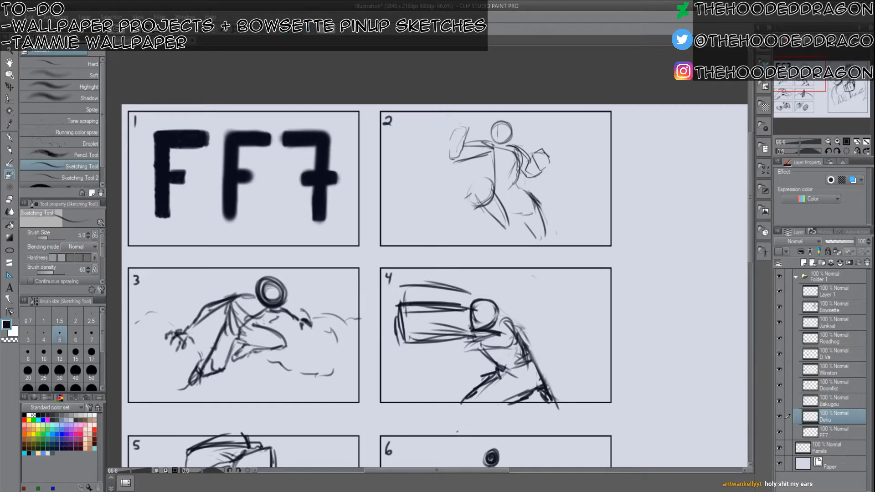
Add face guidelines to Deku's head, then define the chest and darken the outline of the raised arm.
mouse_move(491, 130)
left_mouse_down()
mouse_move(512, 128)
mouse_move(508, 146)
left_mouse_up()
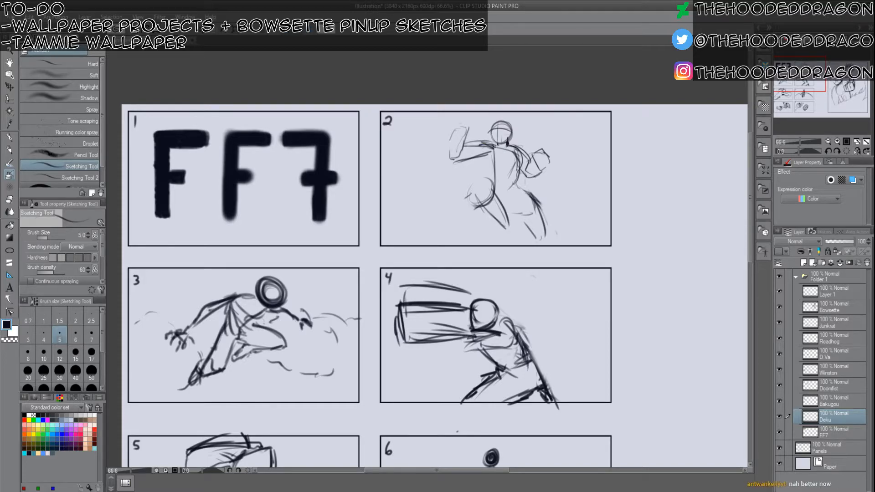
mouse_move(508, 146)
left_mouse_down()
mouse_move(527, 174)
mouse_move(549, 154)
mouse_move(536, 150)
mouse_move(519, 160)
mouse_move(514, 177)
mouse_move(506, 170)
mouse_move(496, 178)
mouse_move(505, 172)
mouse_move(495, 174)
mouse_move(485, 147)
mouse_move(465, 146)
mouse_move(459, 161)
mouse_move(469, 129)
mouse_move(461, 159)
left_mouse_up()
mouse_move(470, 127)
left_mouse_down()
mouse_move(451, 164)
mouse_move(459, 167)
left_mouse_up()
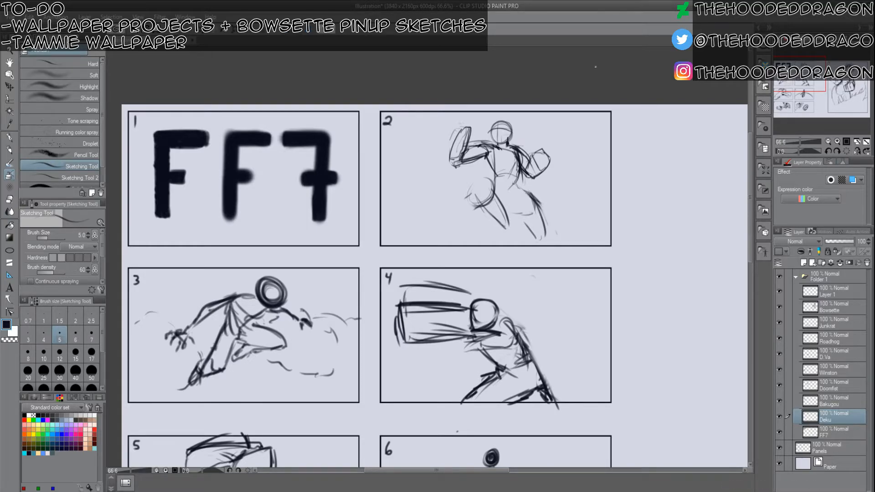
Define Deku's waist, thighs and lower legs, and sketch a fist on the raised arm in panel 2.
mouse_move(495, 170)
left_mouse_down()
mouse_move(512, 216)
mouse_move(525, 212)
left_mouse_up()
mouse_move(524, 175)
left_mouse_down()
mouse_move(521, 201)
mouse_move(530, 189)
mouse_move(548, 219)
mouse_move(540, 215)
left_mouse_up()
mouse_move(492, 182)
left_mouse_down()
mouse_move(476, 193)
mouse_move(503, 192)
mouse_move(506, 219)
mouse_move(480, 209)
mouse_move(479, 195)
mouse_move(506, 231)
mouse_move(497, 193)
left_mouse_up()
mouse_move(509, 226)
left_mouse_down()
mouse_move(511, 237)
mouse_move(494, 242)
left_mouse_up()
left_click_drag(494, 244, 524, 241)
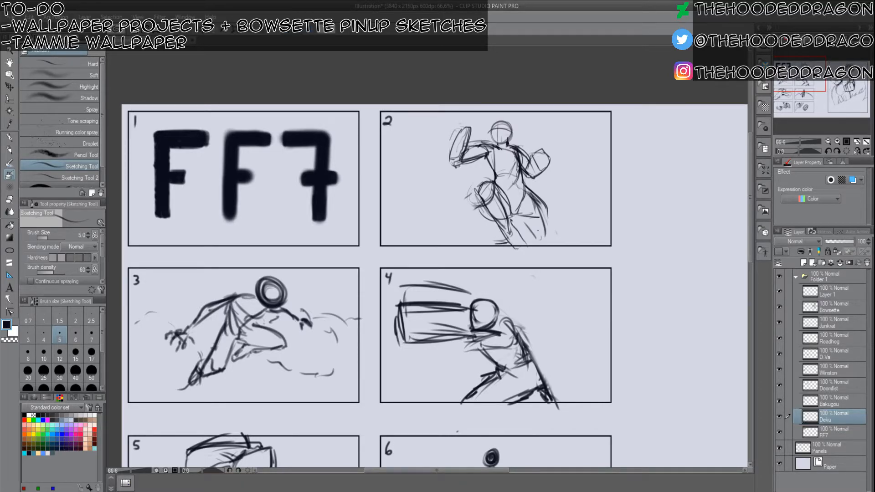
mouse_move(541, 199)
left_mouse_down()
mouse_move(558, 235)
mouse_move(528, 219)
mouse_move(546, 233)
mouse_move(554, 221)
mouse_move(566, 240)
mouse_move(550, 244)
left_mouse_up()
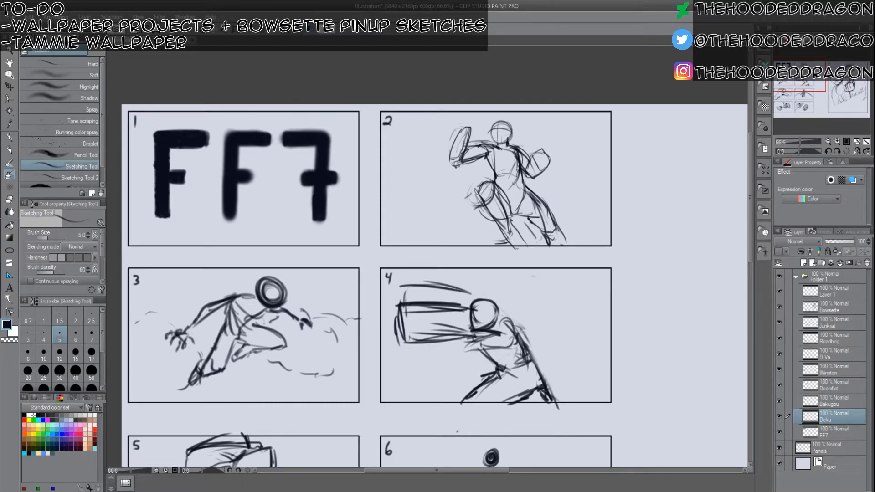
mouse_move(463, 129)
left_mouse_down()
mouse_move(477, 115)
mouse_move(476, 131)
left_mouse_up()
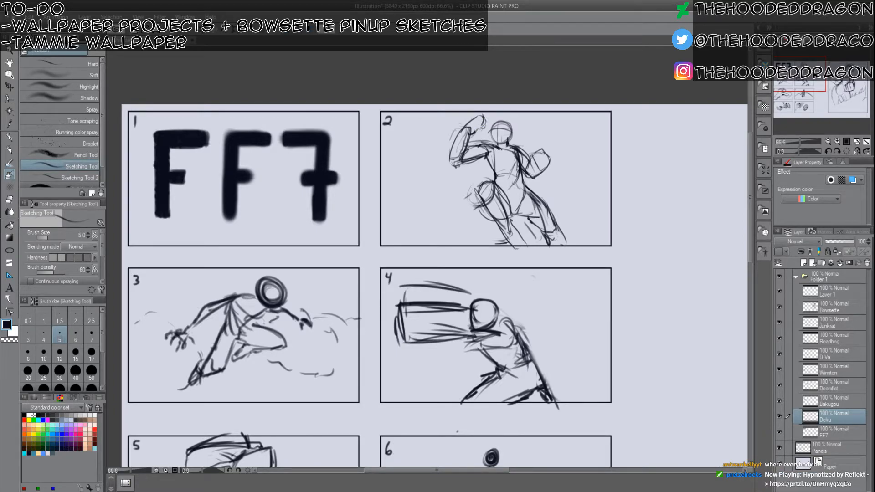
Activate the Junkrat layer and touch up the rim and tread lines of the tyre in panel 8.
left_click(867, 141)
left_click_drag(291, 312, 497, 202)
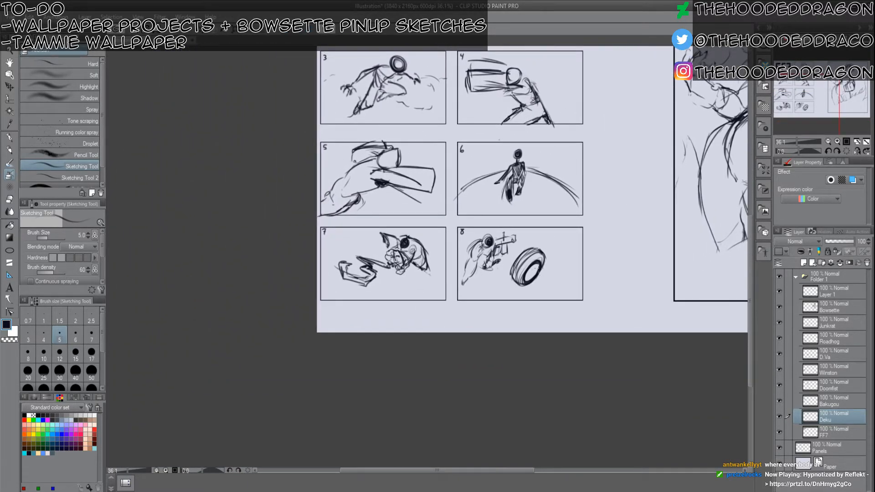
left_click(841, 324)
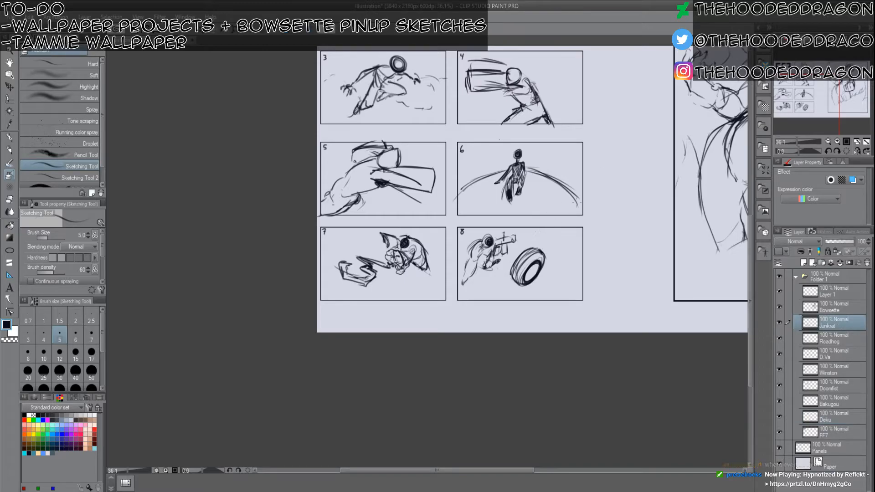
scroll(542, 257, "up", 3)
left_click(59, 352)
mouse_move(541, 263)
left_mouse_down()
mouse_move(521, 304)
mouse_move(529, 299)
mouse_move(525, 274)
mouse_move(510, 310)
mouse_move(539, 276)
mouse_move(514, 292)
mouse_move(517, 301)
mouse_move(532, 286)
left_mouse_up()
key("c")
key("c")
key("bracketleft")
key("bracketleft")
key("bracketleft")
key("bracketleft")
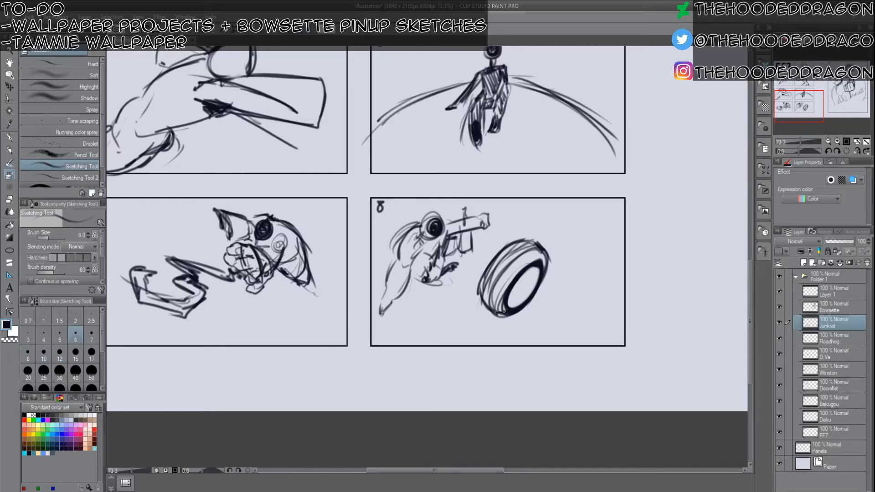
left_click_drag(497, 285, 535, 248)
Erase and redraw the lines of Junkrat's forearm below the gun in panel 8, switching between transparent and black.
key("bracketright")
key("bracketright")
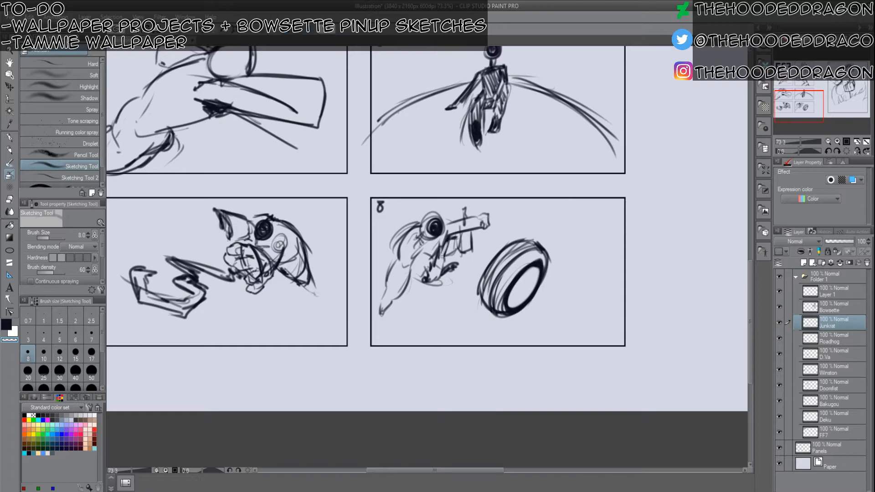
key("bracketleft")
key("bracketleft")
key("bracketleft")
key("c")
key("c")
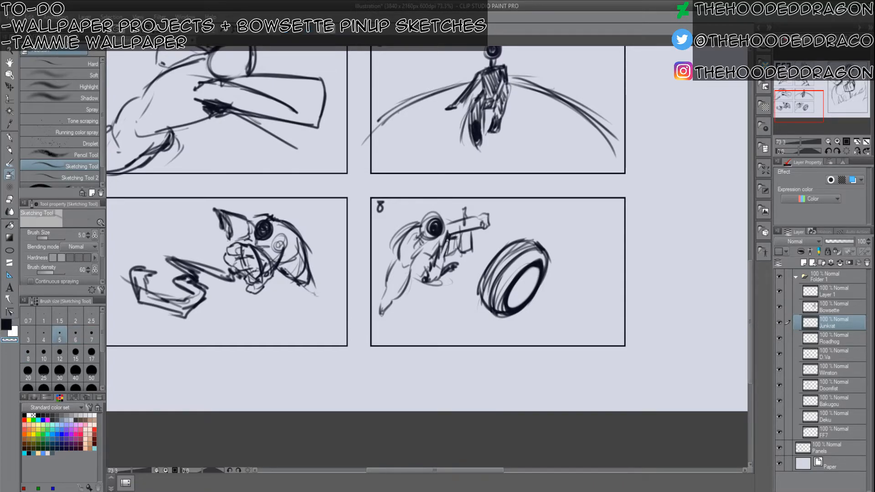
key("c")
key("bracketright")
key("bracketright")
key("bracketright")
key("bracketright")
mouse_move(437, 261)
left_mouse_down()
mouse_move(438, 243)
mouse_move(433, 266)
left_mouse_up()
key("c")
key("c")
key("bracketleft")
key("bracketleft")
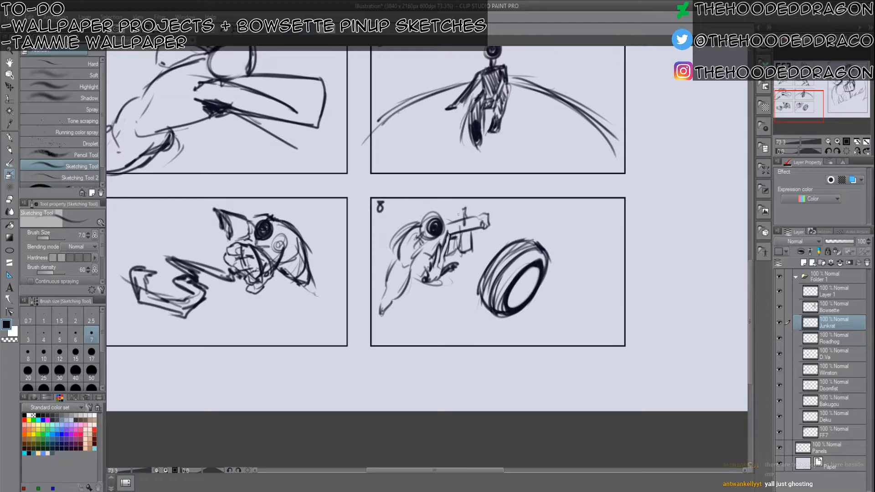
Clean up Junkrat's reaching hand in panel 8, reshape it with spread fingers and add darker chest lines.
key("bracketright")
key("bracketright")
key("bracketright")
key("bracketright")
key("bracketleft")
key("bracketleft")
key("bracketleft")
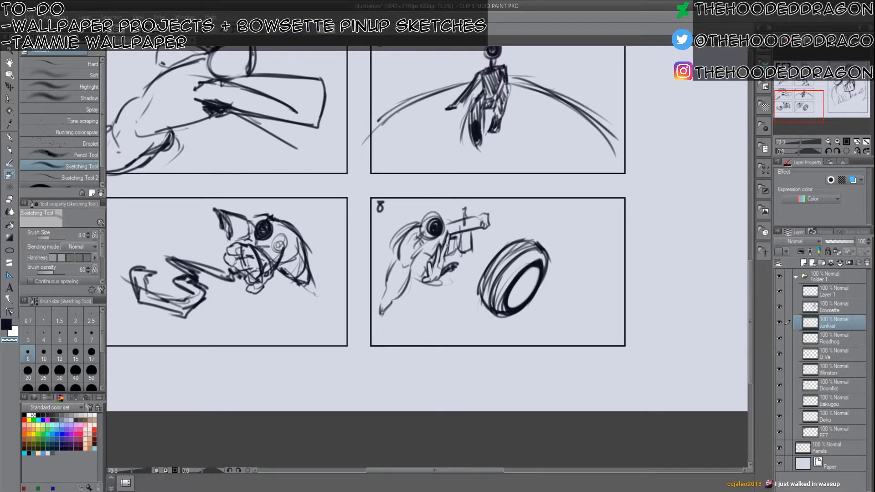
key("c")
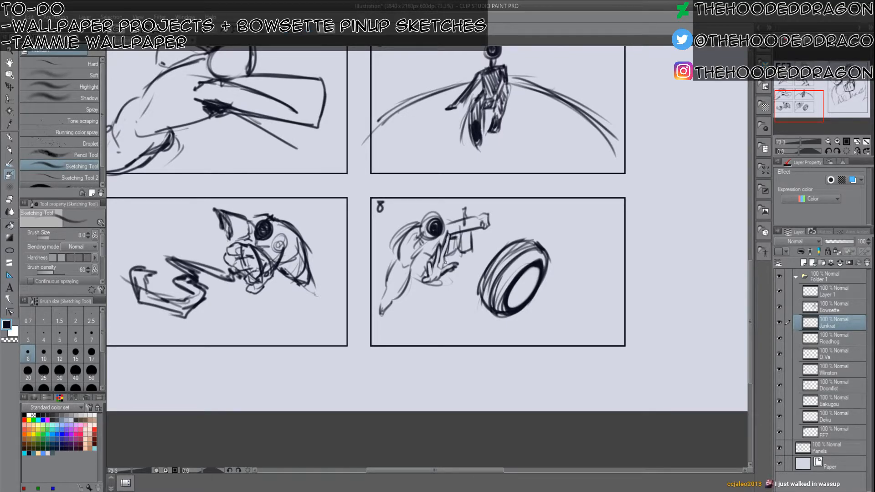
key("bracketleft")
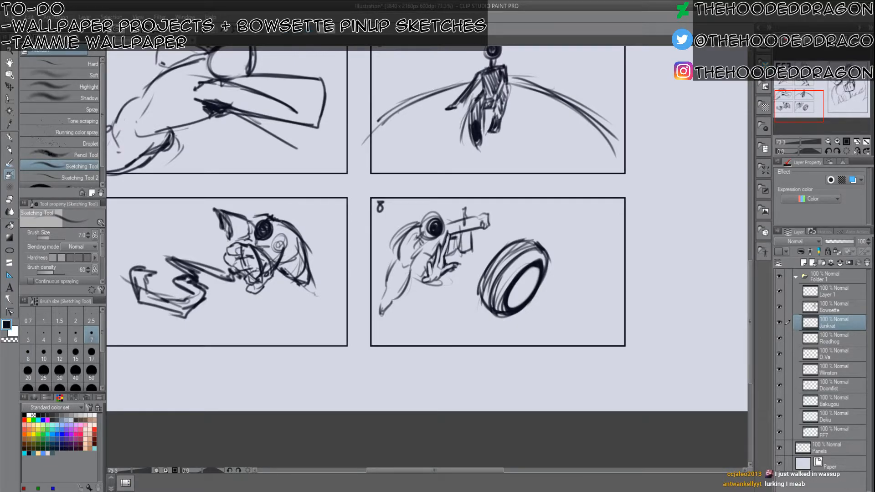
key("bracketright")
key("bracketright")
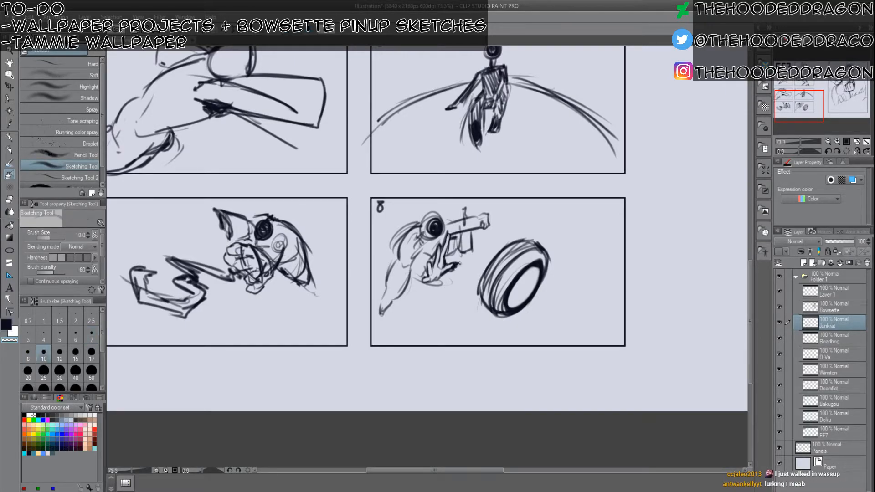
key("bracketleft")
key("bracketleft")
key("bracketleft")
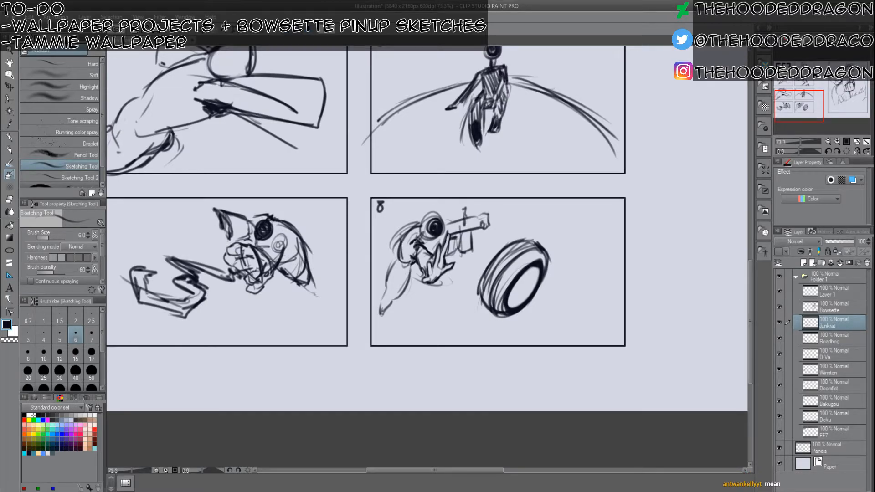
Darken the outline of Junkrat's long trailing limb in panel 8 with brush size 6.
mouse_move(395, 249)
left_mouse_down()
mouse_move(411, 270)
mouse_move(407, 284)
mouse_move(410, 264)
mouse_move(388, 299)
left_mouse_up()
left_click_drag(397, 269, 384, 296)
left_click_drag(391, 254, 381, 314)
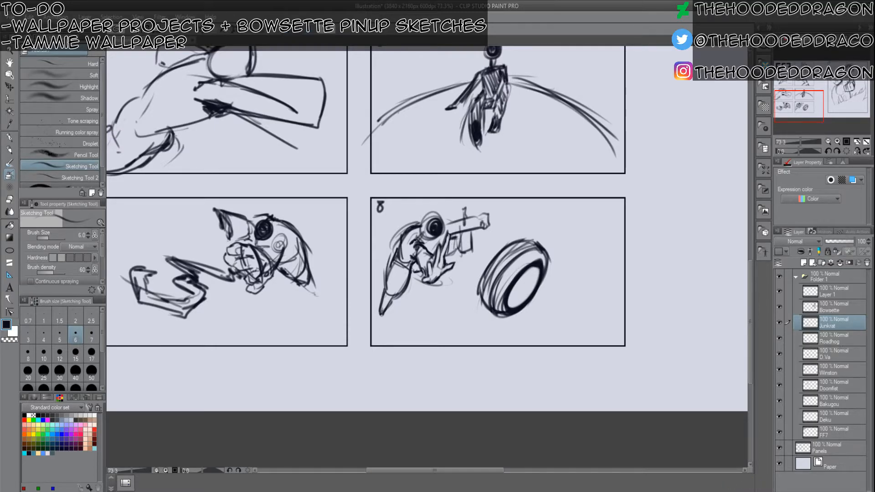
Darken the sight, barrel end and grip of Junkrat's gun in panel 8.
left_click_drag(464, 204, 461, 216)
mouse_move(465, 203)
left_mouse_down()
mouse_move(453, 224)
mouse_move(485, 215)
mouse_move(483, 227)
left_mouse_up()
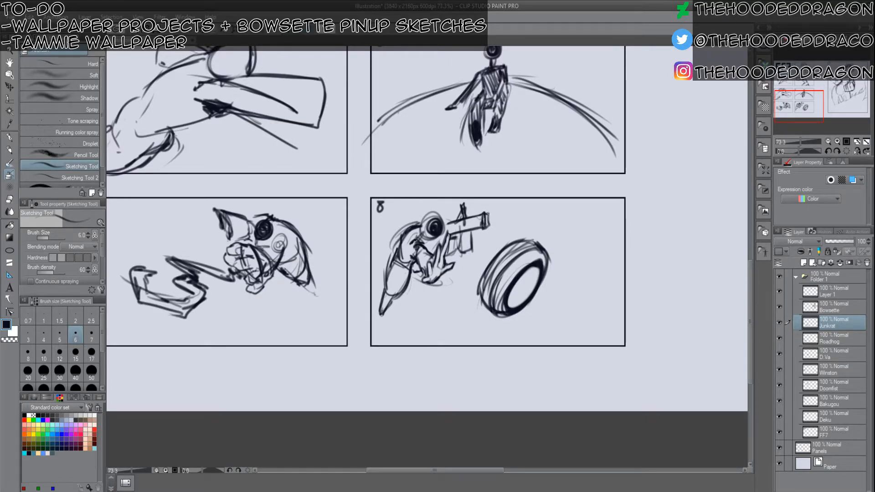
mouse_move(472, 231)
left_mouse_down()
mouse_move(469, 252)
mouse_move(458, 249)
left_mouse_up()
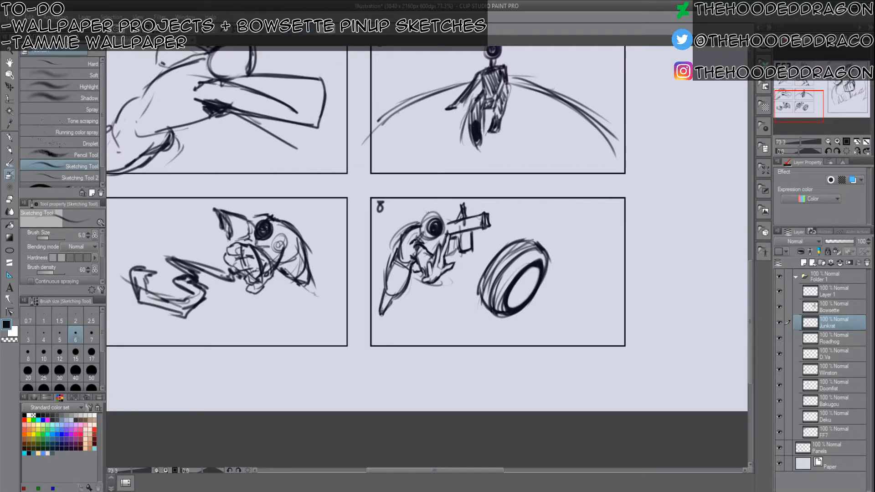
Erase the filled circle inside Junkrat's head and redraw an open head with pointed hair in panel 8.
key("c")
key("bracketright")
key("bracketright")
key("bracketright")
key("bracketright")
key("bracketright")
mouse_move(428, 228)
left_mouse_down()
mouse_move(435, 220)
mouse_move(442, 231)
mouse_move(425, 241)
mouse_move(426, 202)
left_mouse_up()
key("c")
key("bracketleft")
key("bracketleft")
key("bracketleft")
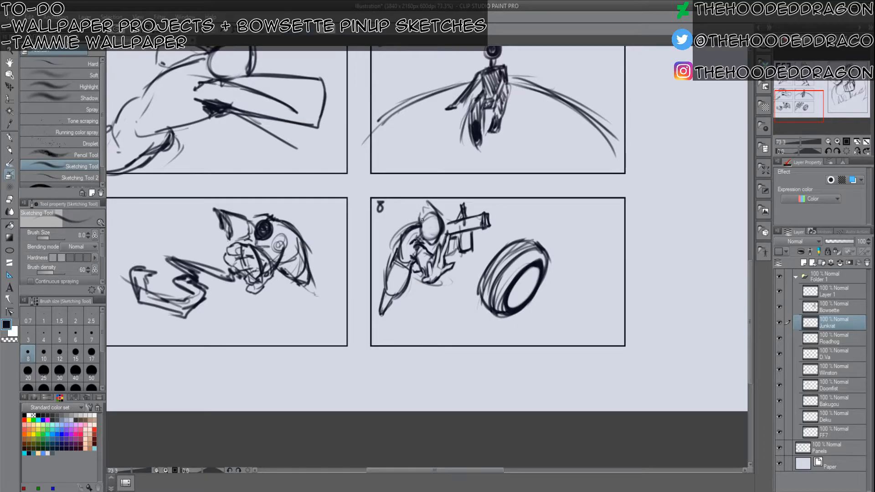
Activate the Roadhog layer, erase the dark fill inside the head in panel 7 and add a small topknot.
left_click(832, 338)
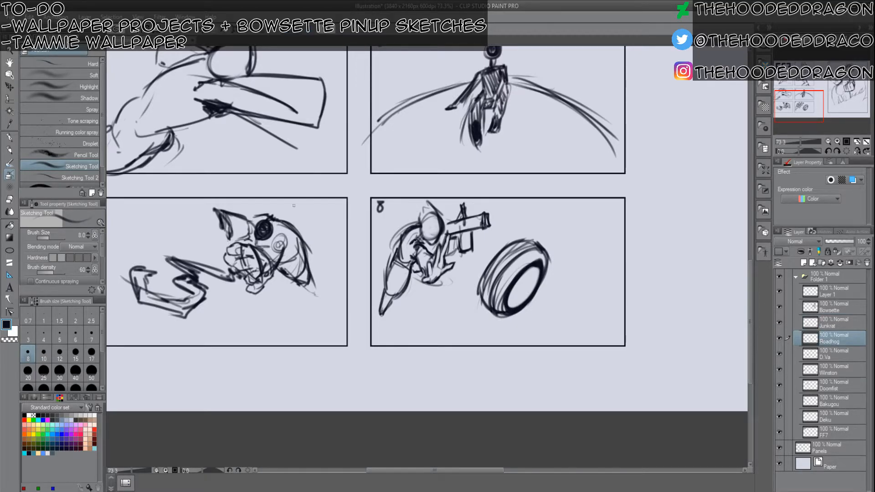
key("bracketright")
key("bracketright")
key("bracketright")
key("bracketright")
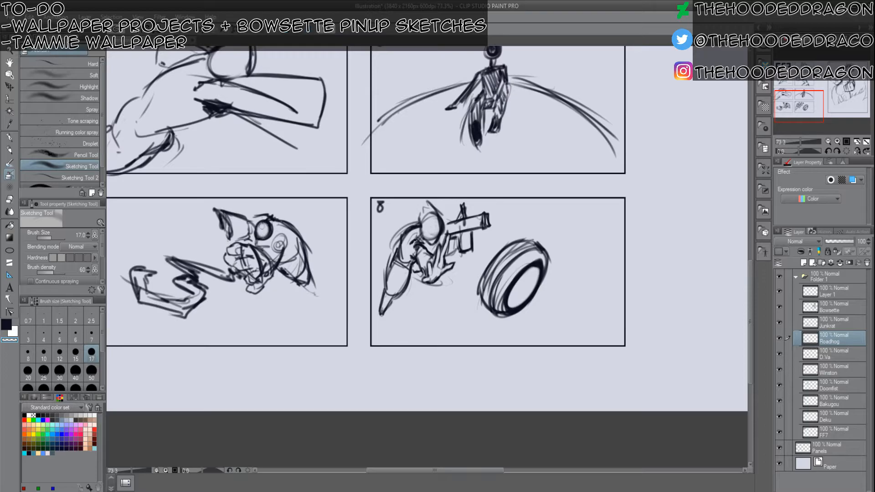
key("bracketleft")
key("bracketleft")
key("bracketleft")
key("bracketleft")
key("bracketleft")
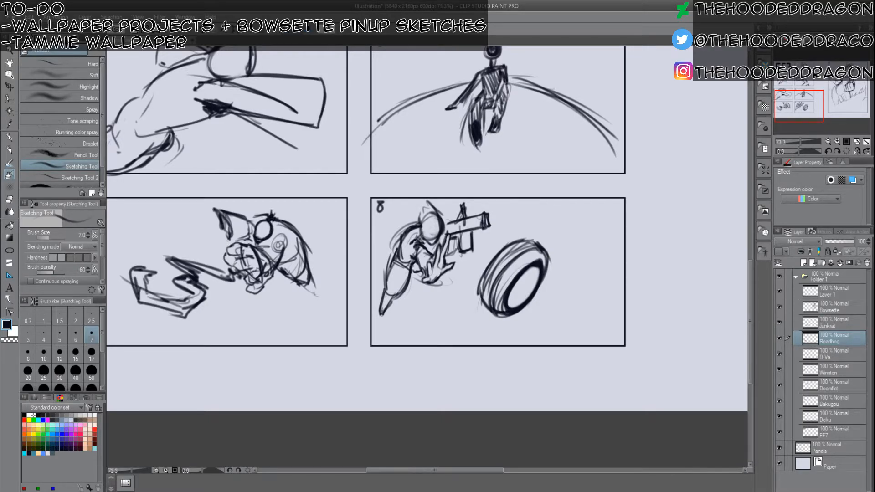
Activate the Winston layer and sketch hair and facial lines on the head in panel 5 with brush size 6.
left_click_drag(304, 207, 499, 395)
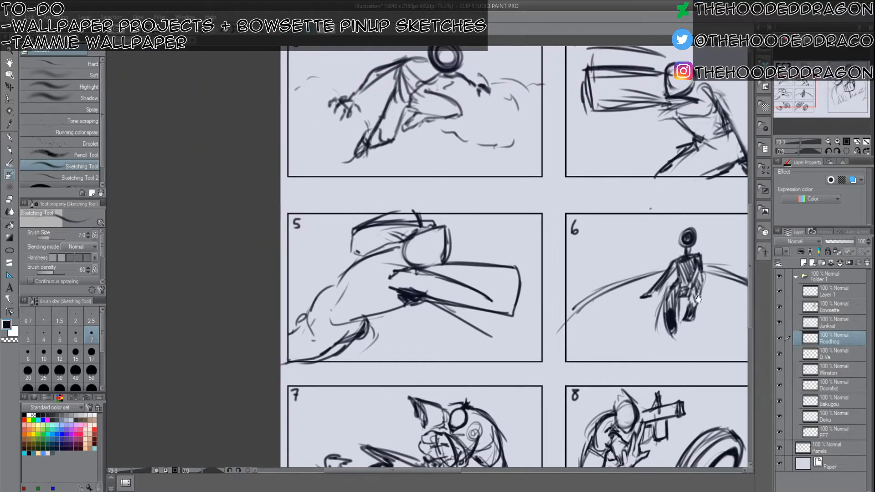
left_click(841, 368)
key("bracketleft")
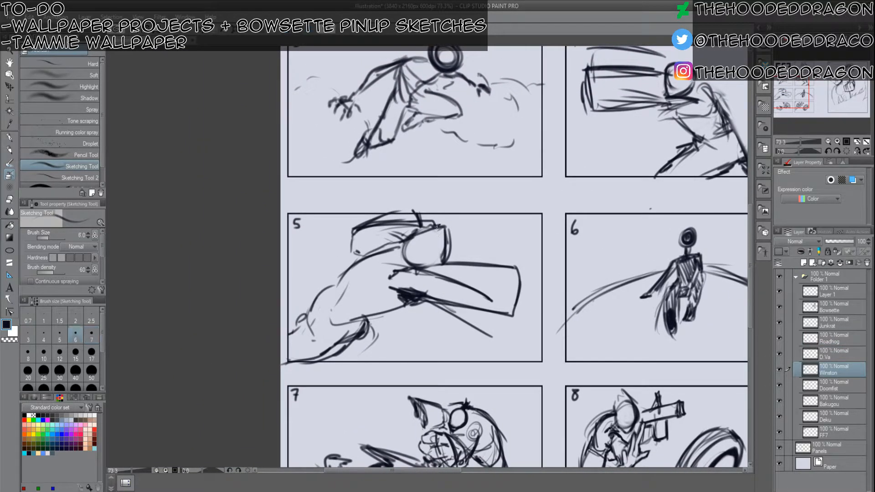
left_click_drag(442, 229, 449, 266)
left_click_drag(431, 231, 426, 241)
mouse_move(423, 239)
left_mouse_down()
mouse_move(413, 250)
mouse_move(442, 225)
left_mouse_up()
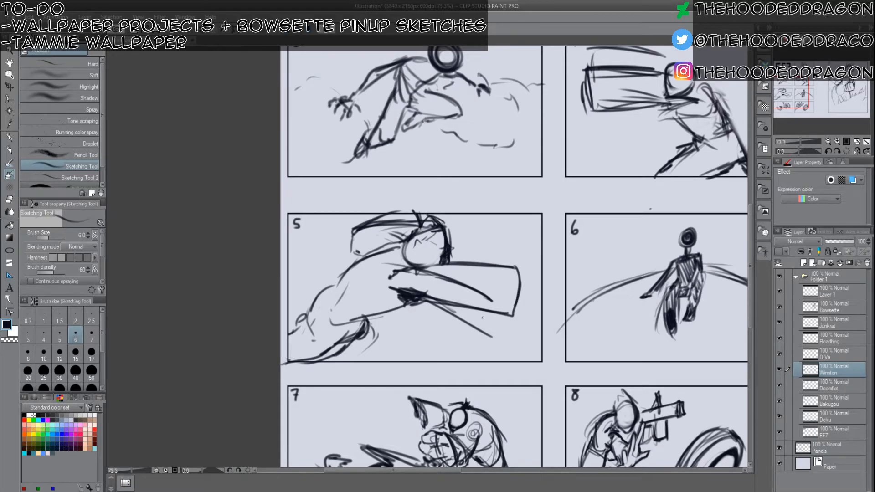
Clean up Winston's head in panel 5 with a size 17 transparent brush, and return to drawing at size 6.
left_click(91, 352)
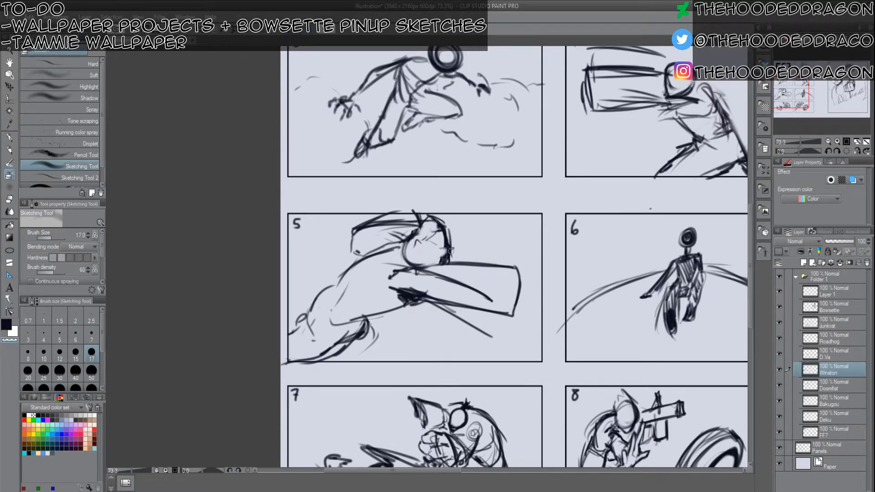
key("bracketleft")
key("bracketleft")
key("bracketleft")
key("bracketleft")
key("bracketleft")
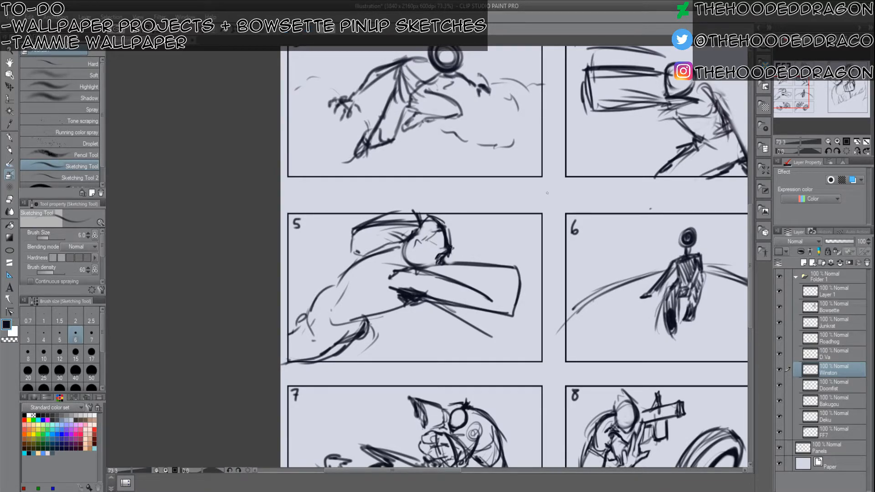
Enlarge the transparent brush to 25 and try to erase the dark fill inside the head in panel 6.
key("c")
key("bracketright")
key("bracketright")
key("bracketright")
key("bracketright")
key("bracketright")
key("bracketright")
key("bracketright")
key("bracketright")
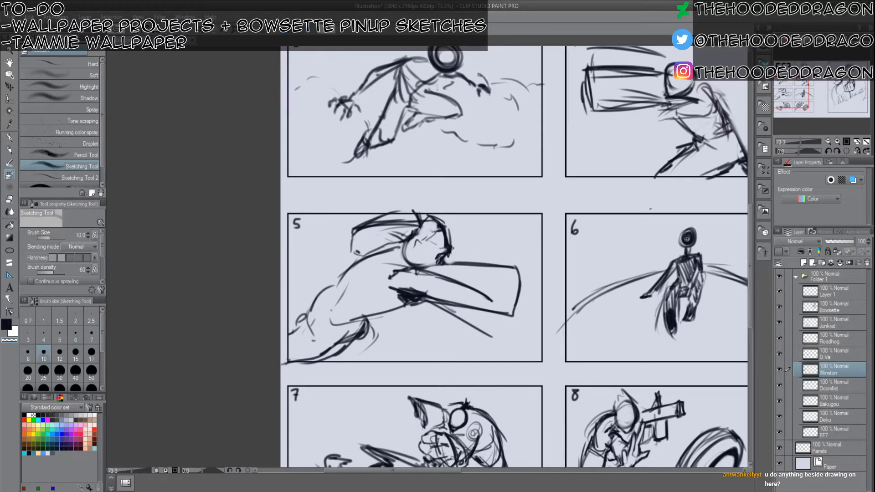
left_click_drag(685, 241, 685, 246)
key("c")
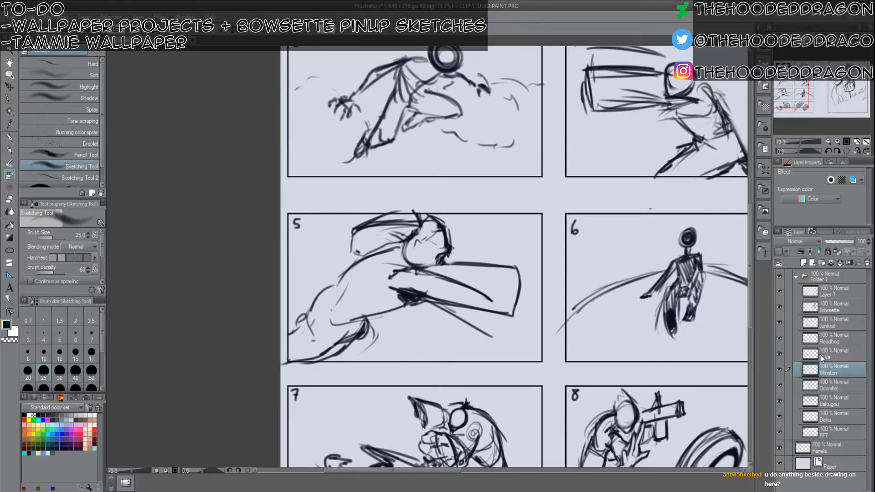
On the D.Va layer, erase the dark fill inside the head in panel 6 and reduce the brush size to 10.
left_click(823, 356)
key("c")
left_click_drag(690, 237, 684, 237)
key("bracketleft")
key("bracketleft")
key("bracketleft")
key("bracketleft")
key("bracketleft")
key("bracketleft")
key("bracketleft")
key("bracketleft")
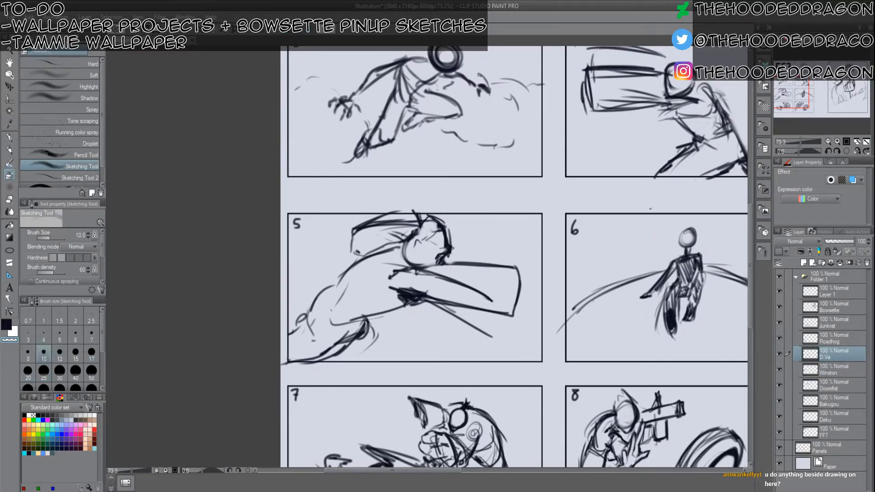
Sketch a darker outline for the head of the panel 6 figure and a line beside it down to the shoulder at brush size 6.
key("c")
left_click_drag(685, 231, 681, 245)
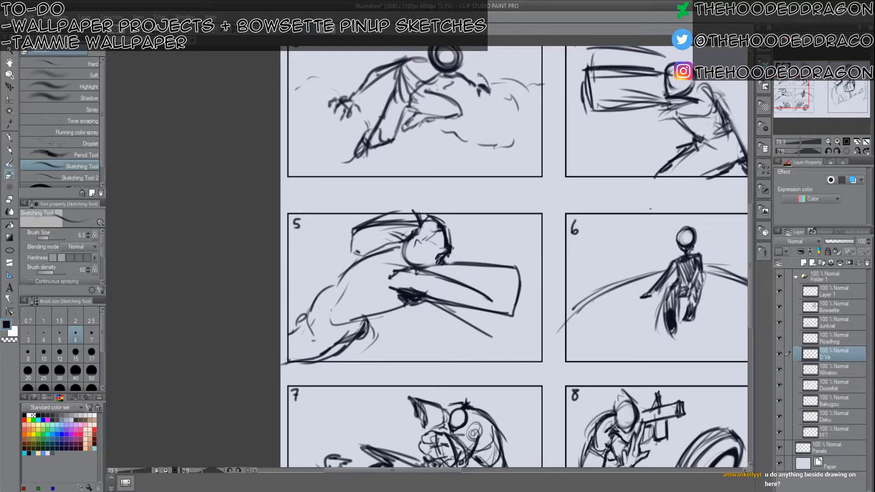
left_click_drag(700, 234, 702, 255)
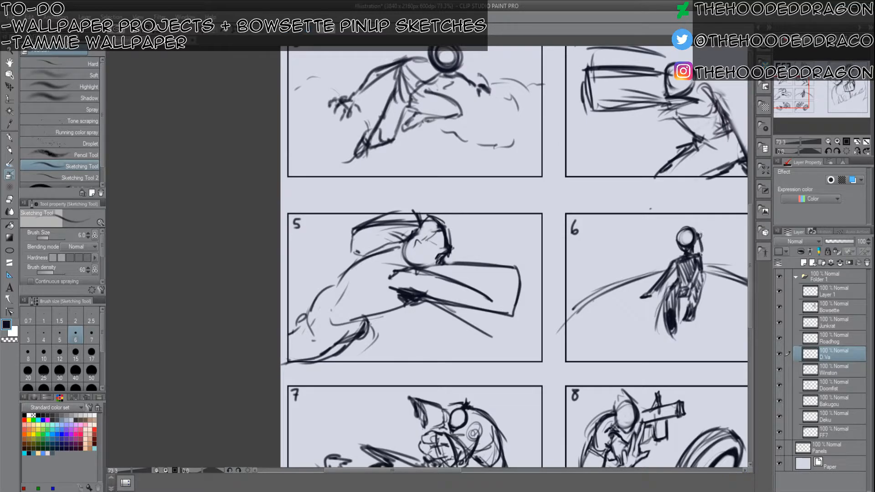
Erase the hatching inside the torso of the panel 6 figure using transparent colour at brush size 15.
key("bracketright")
key("bracketright")
key("bracketright")
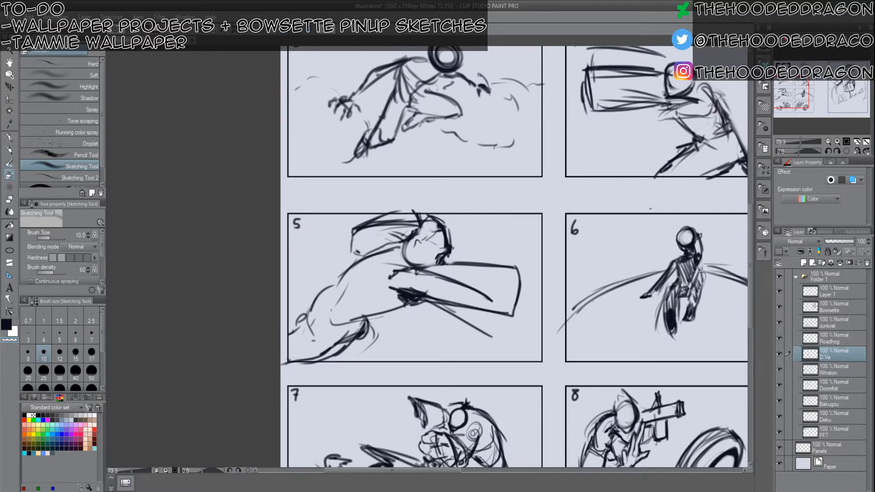
key("bracketright")
key("bracketright")
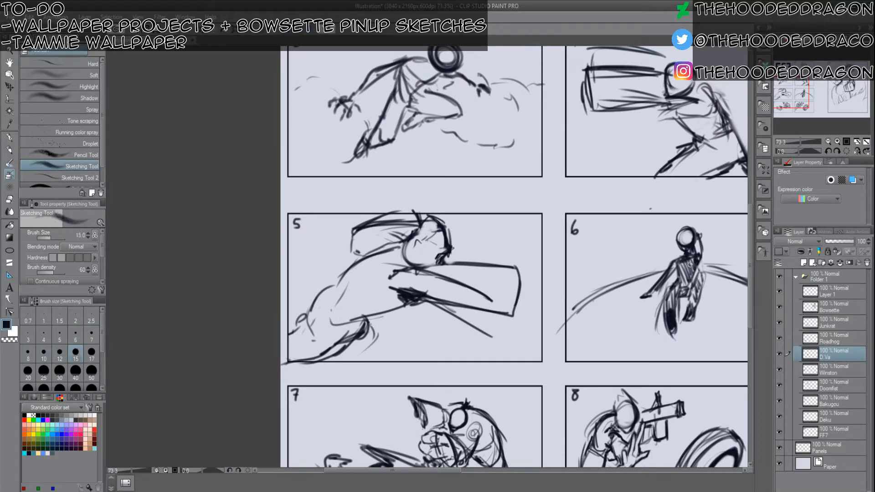
mouse_move(689, 275)
left_mouse_down()
mouse_move(688, 283)
mouse_move(680, 263)
mouse_move(680, 294)
mouse_move(668, 305)
mouse_move(692, 286)
left_mouse_up()
Redraw the outer hip line and darken the front leg of the panel 6 figure at brush size 6.
key("c")
key("c")
key("]")
key("[")
key("[")
key("[")
key("[")
key("[")
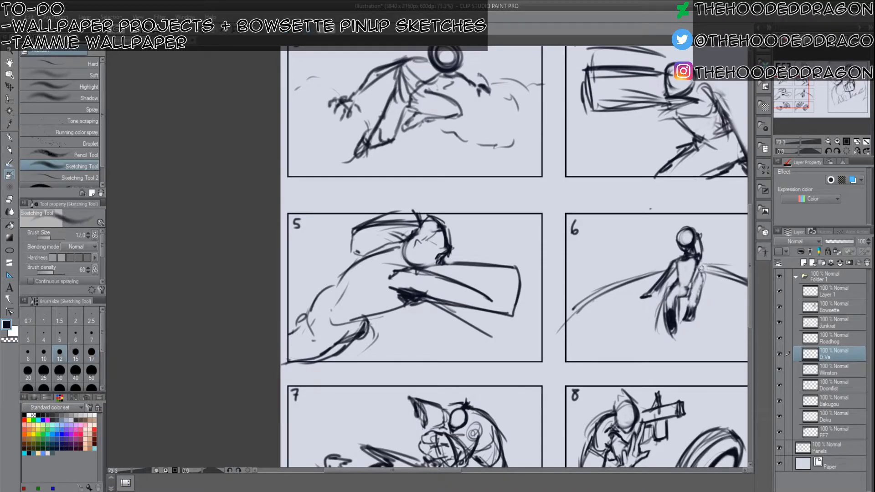
key("[")
mouse_move(702, 272)
left_mouse_down()
mouse_move(688, 316)
mouse_move(696, 275)
left_mouse_up()
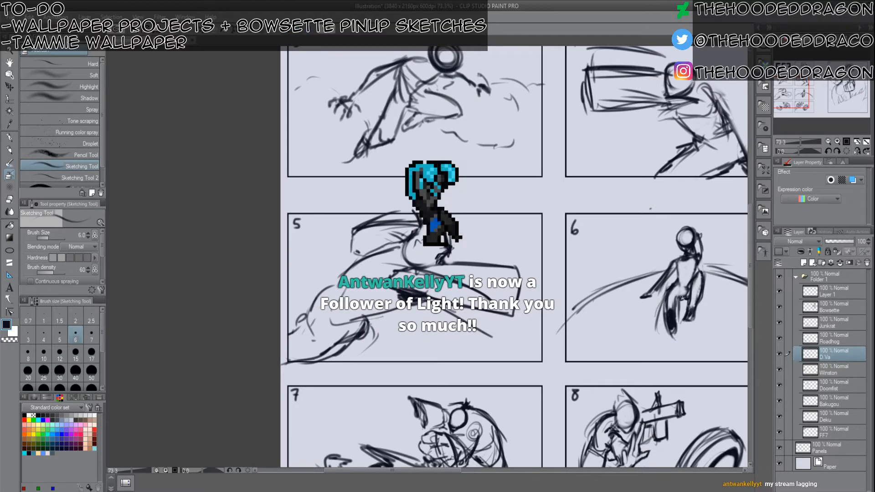
left_click_drag(678, 295, 676, 322)
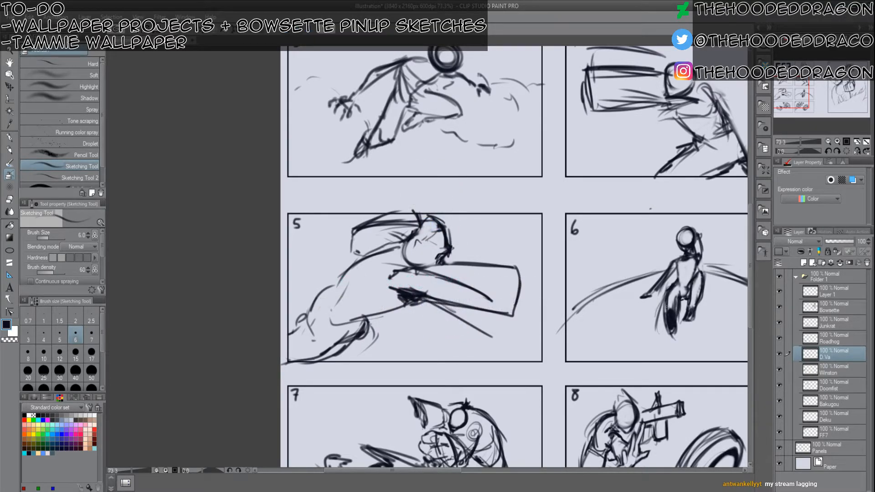
left_click_drag(680, 311, 678, 322)
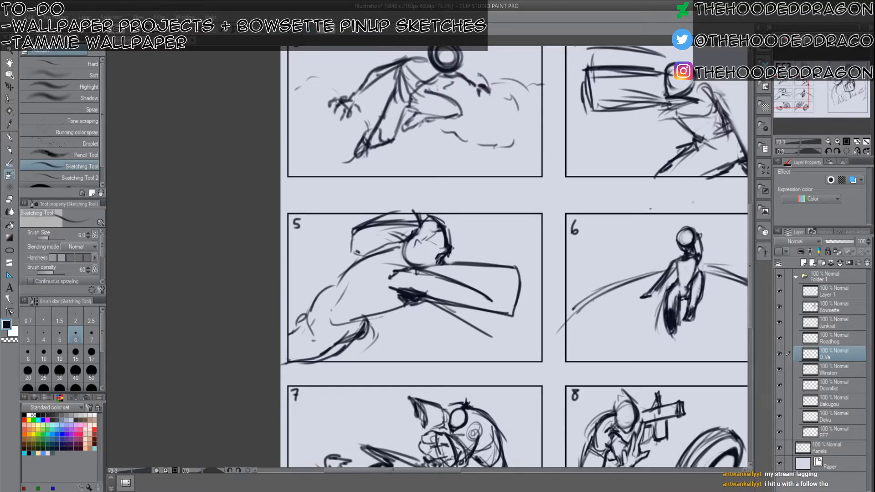
Sketch a new lowered arm close to the body of the panel 6 figure at brush size 7.
key("bracketright")
key("bracketright")
key("bracketright")
key("bracketright")
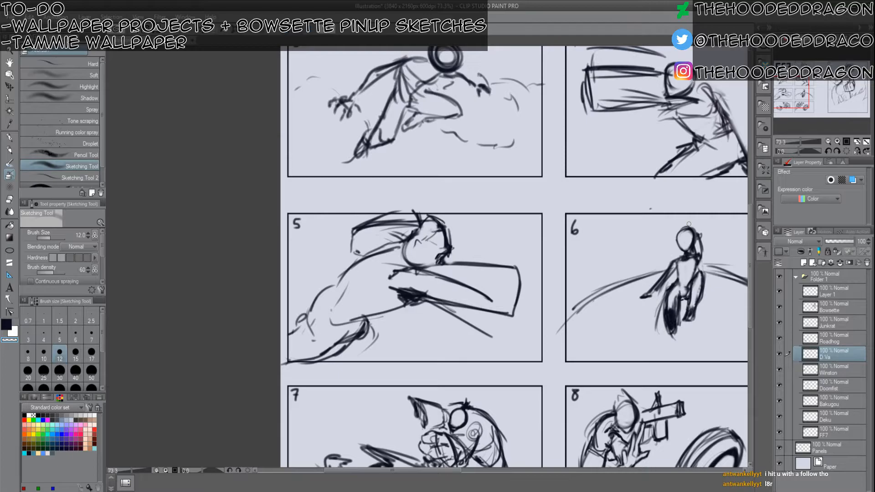
key("bracketleft")
key("bracketleft")
key("bracketleft")
key("bracketleft")
key("bracketleft")
key("bracketleft")
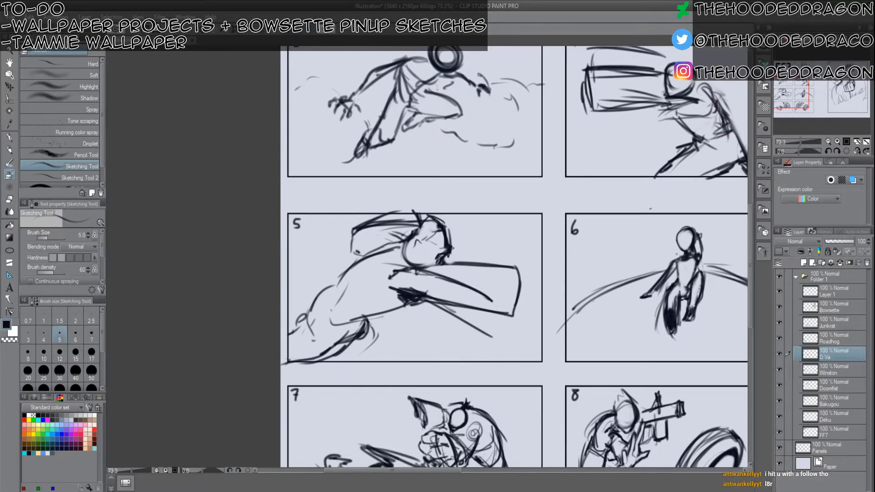
key("bracketright")
key("bracketright")
key("bracketright")
mouse_move(672, 257)
left_mouse_down()
mouse_move(657, 299)
mouse_move(674, 276)
left_mouse_up()
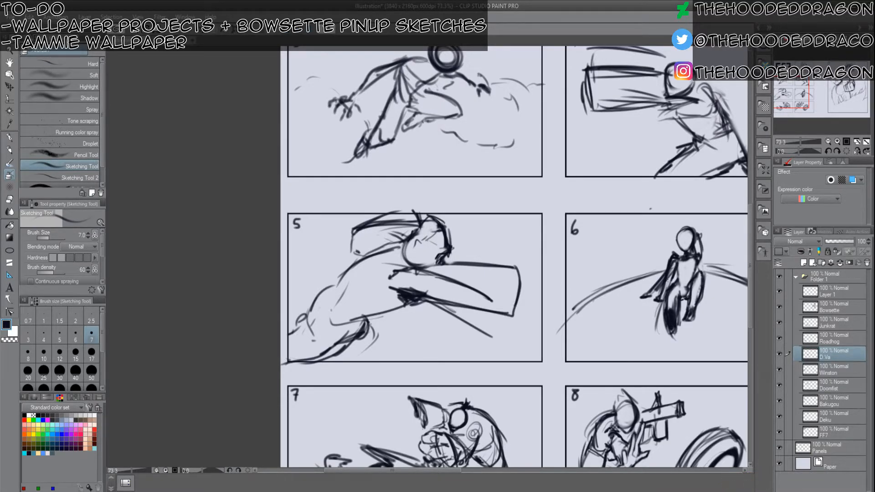
Erase the old outstretched arm of the panel 6 figure with transparent colour.
key("c")
key("bracketright")
key("bracketright")
mouse_move(662, 278)
left_mouse_down()
mouse_move(650, 298)
mouse_move(677, 260)
left_mouse_up()
Sketch face guidelines inside the panel 6 figure's head and small spiky marks on top of it.
key("c")
key("bracketleft")
key("bracketleft")
key("bracketleft")
key("bracketleft")
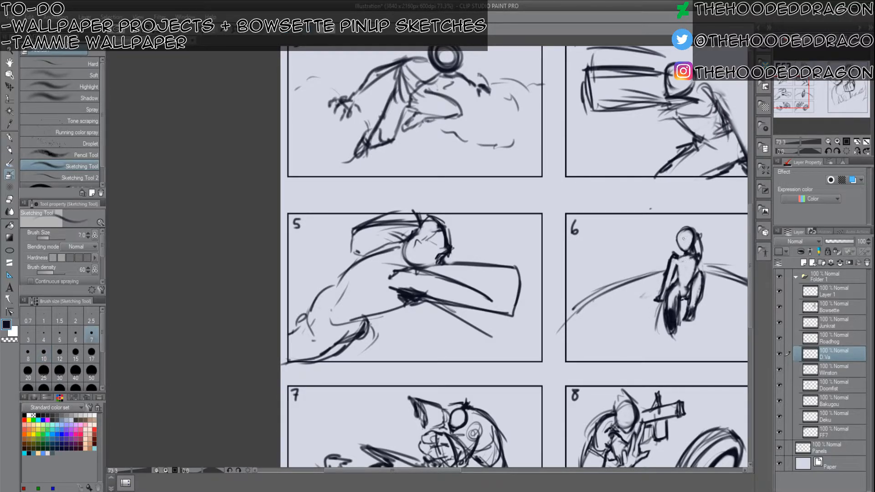
mouse_move(686, 229)
left_mouse_down()
mouse_move(687, 251)
mouse_move(685, 221)
mouse_move(698, 225)
mouse_move(681, 231)
mouse_move(683, 225)
mouse_move(675, 249)
mouse_move(693, 241)
left_mouse_up()
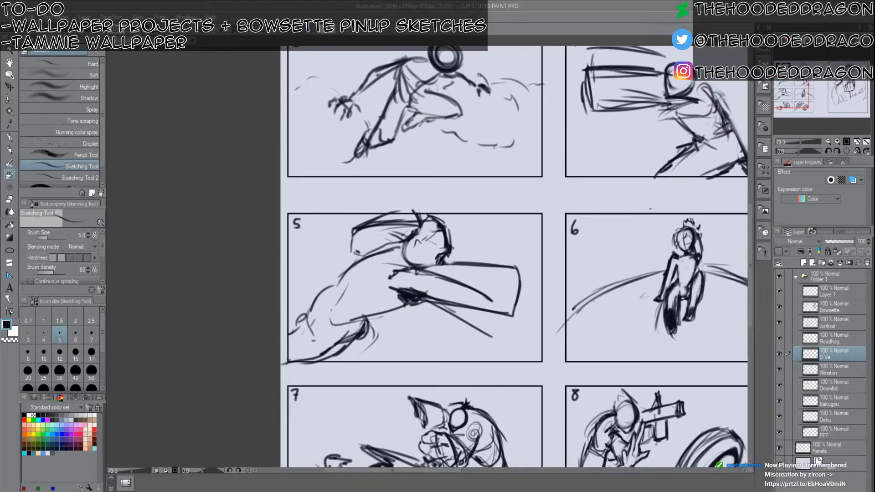
On the Doomfist layer, erase the torso lines of the panel 4 figure.
key("ctrl+0")
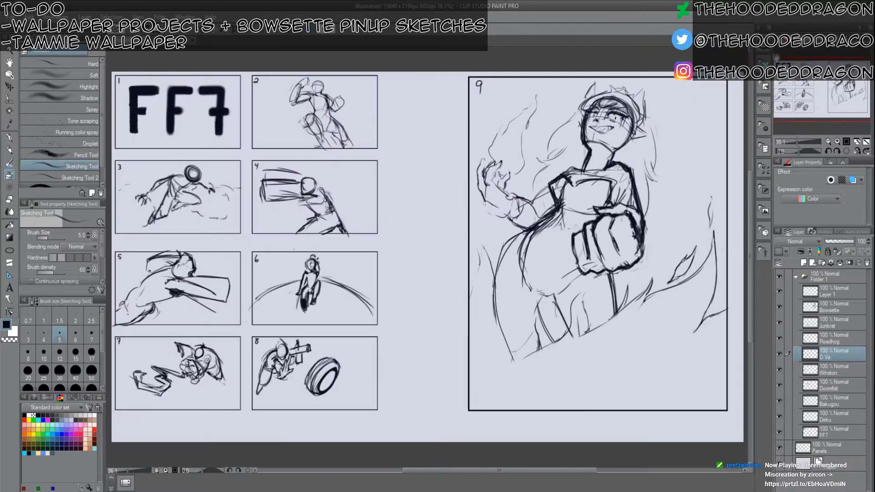
left_click(828, 385)
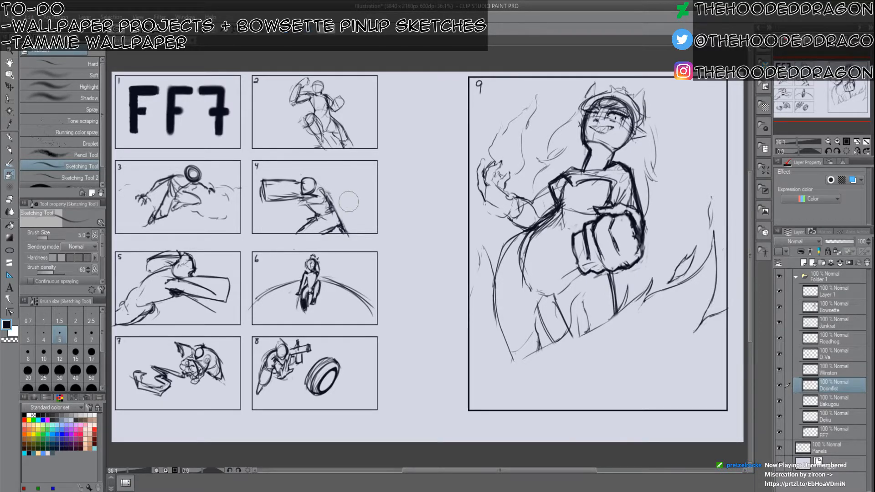
left_click_drag(324, 200, 304, 208)
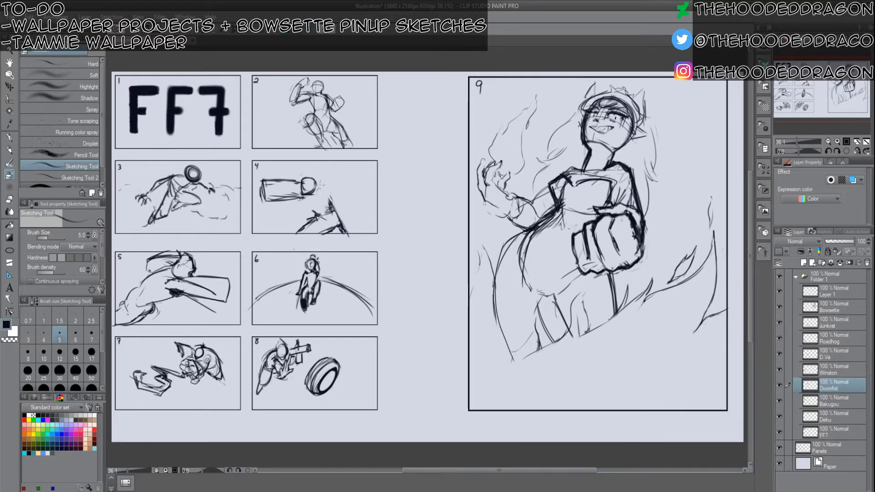
Redraw the torso and upper leg of the panel 4 figure at brush size 7.
scroll(321, 189, "up", 1)
key("bracketright")
key("bracketright")
left_click_drag(317, 193, 341, 223)
left_click_drag(321, 195, 297, 219)
left_click_drag(324, 215, 306, 229)
Sketch the bent rear arm of the panel 4 figure and refine its back and waist lines.
mouse_move(317, 193)
left_mouse_down()
mouse_move(301, 215)
mouse_move(339, 200)
mouse_move(354, 213)
left_mouse_up()
mouse_move(345, 208)
left_mouse_down()
mouse_move(310, 199)
mouse_move(352, 210)
left_mouse_up()
mouse_move(332, 181)
left_mouse_down()
mouse_move(349, 203)
mouse_move(337, 205)
mouse_move(345, 217)
mouse_move(318, 205)
left_mouse_up()
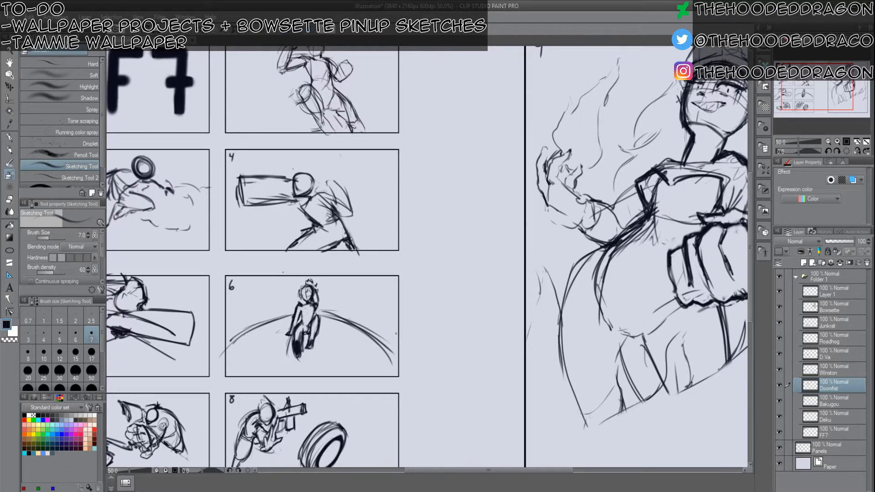
mouse_move(347, 204)
left_mouse_down()
mouse_move(322, 197)
mouse_move(315, 184)
mouse_move(332, 183)
mouse_move(321, 195)
mouse_move(355, 210)
mouse_move(341, 208)
mouse_move(332, 189)
mouse_move(337, 205)
mouse_move(326, 195)
mouse_move(347, 210)
mouse_move(335, 210)
left_mouse_up()
mouse_move(339, 210)
left_mouse_down()
mouse_move(350, 222)
mouse_move(338, 229)
mouse_move(346, 240)
left_mouse_up()
mouse_move(345, 234)
left_mouse_down()
mouse_move(333, 243)
mouse_move(319, 226)
left_mouse_up()
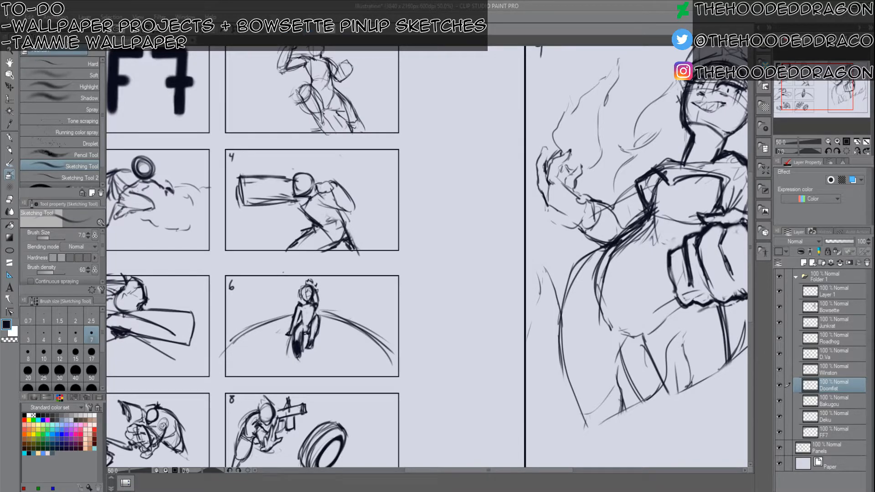
Save the sketch sheet as Wallpaper Sketch Layouts and switch to the Tammie Wallpaper document.
scroll(560, 61, "up", 2)
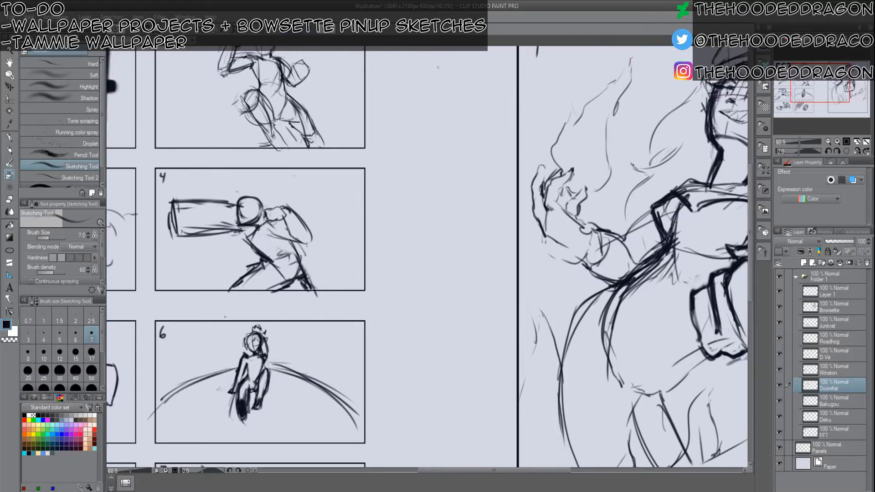
scroll(557, 110, "down", 5)
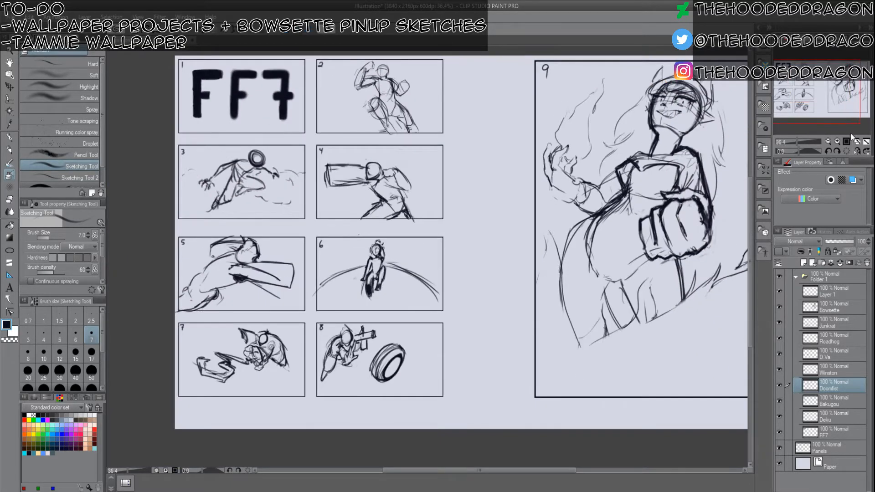
left_click(867, 142)
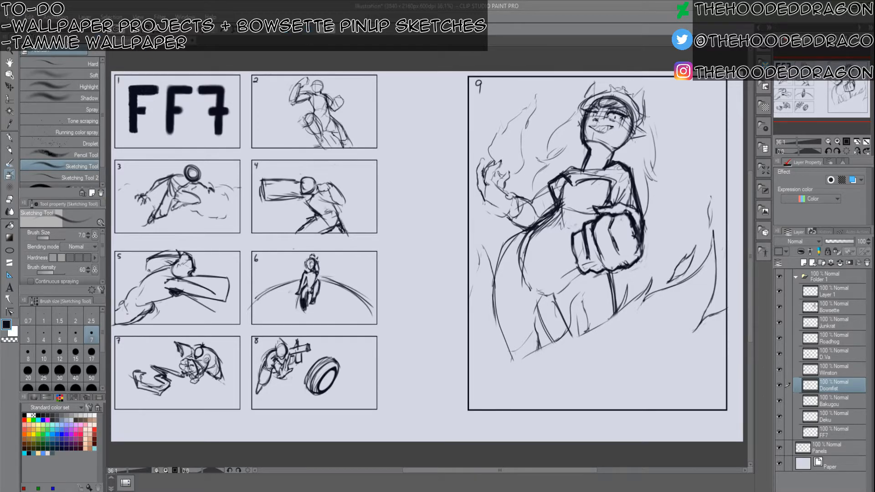
left_click(194, 44)
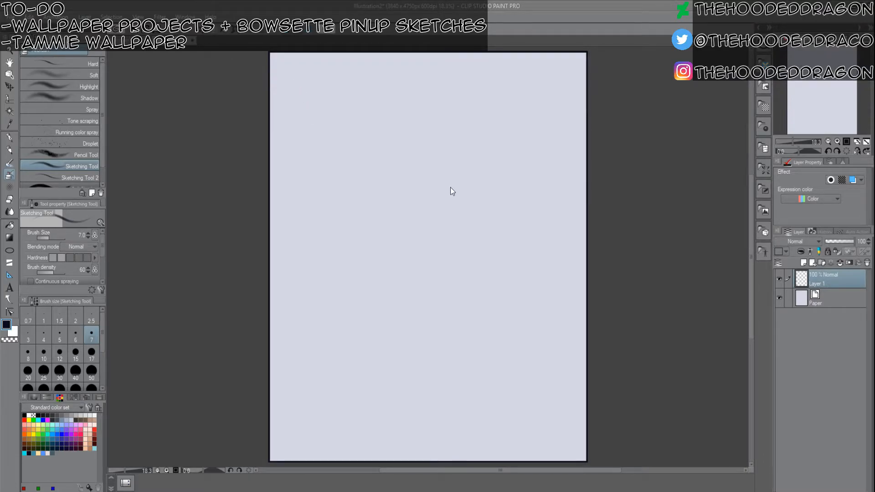
key("ctrl+Tab")
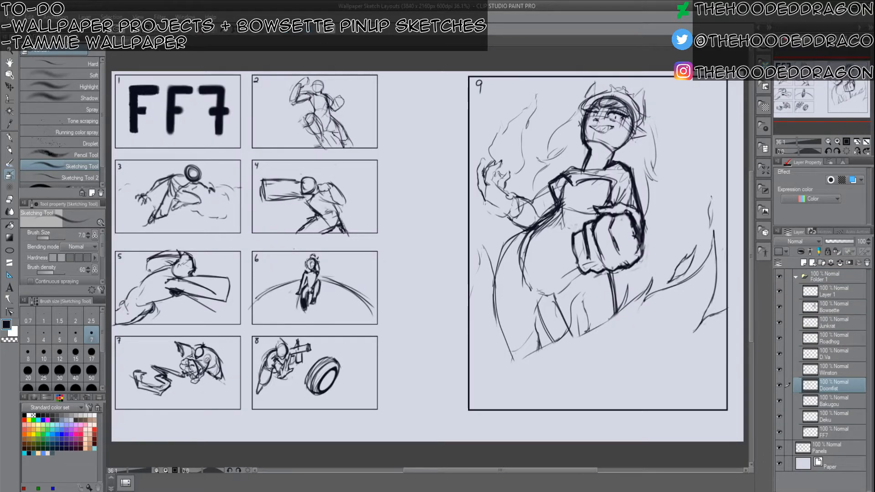
key("ctrl+w")
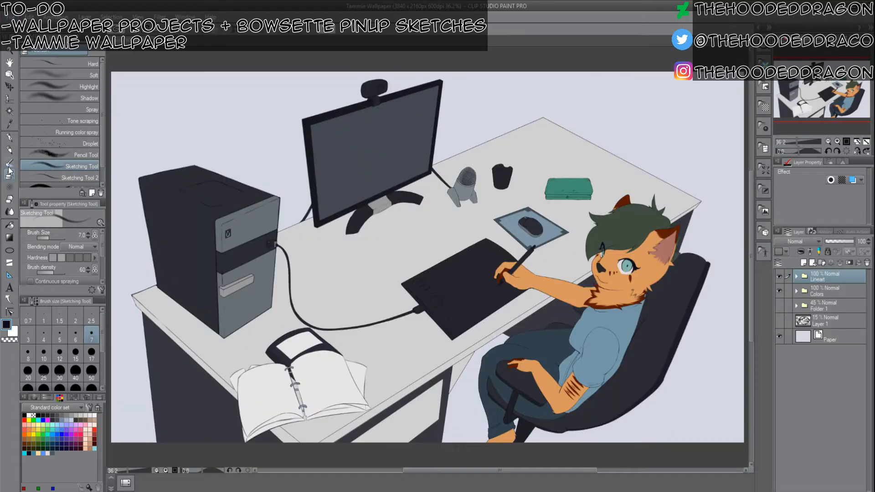
Select the Cell-Shading brush and paste a copy of Layer 15 at the top of the Tammie colour folder.
left_click(45, 185)
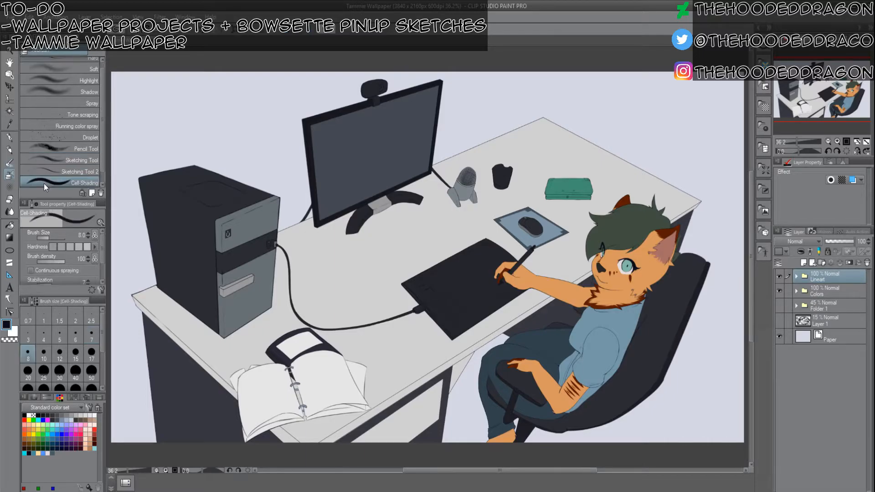
left_click(797, 290)
left_click(803, 306)
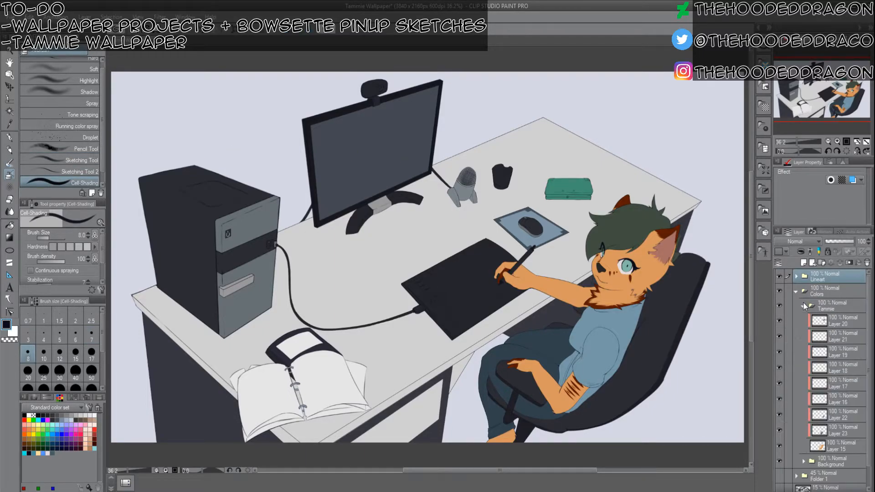
left_click(838, 446)
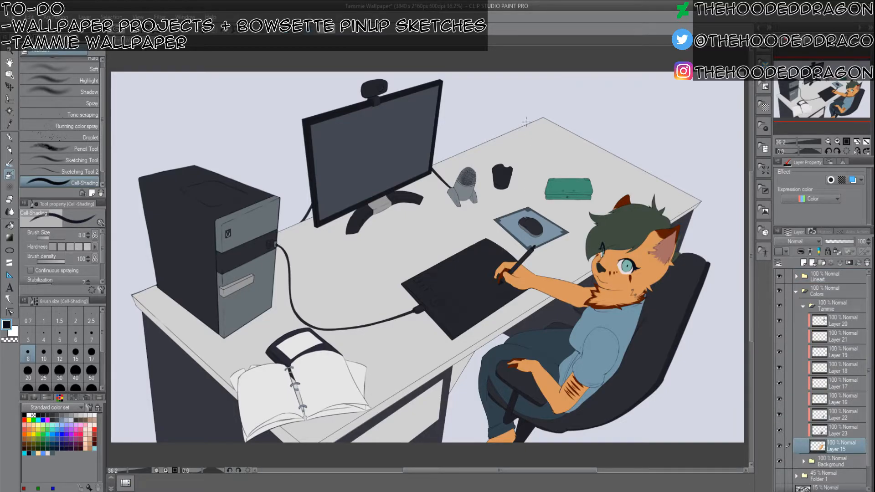
left_click(838, 322)
key("ctrl+v")
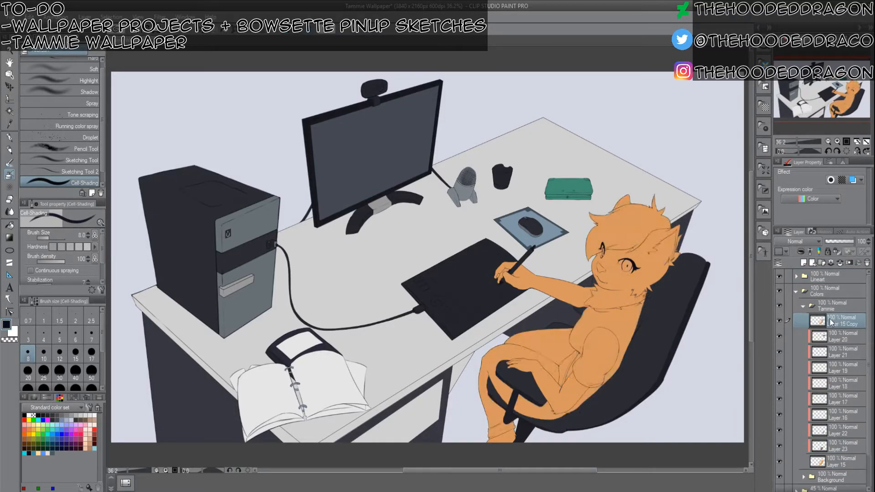
Clip the copied Layer 15 to the layer below it.
scroll(517, 303, "up", 3)
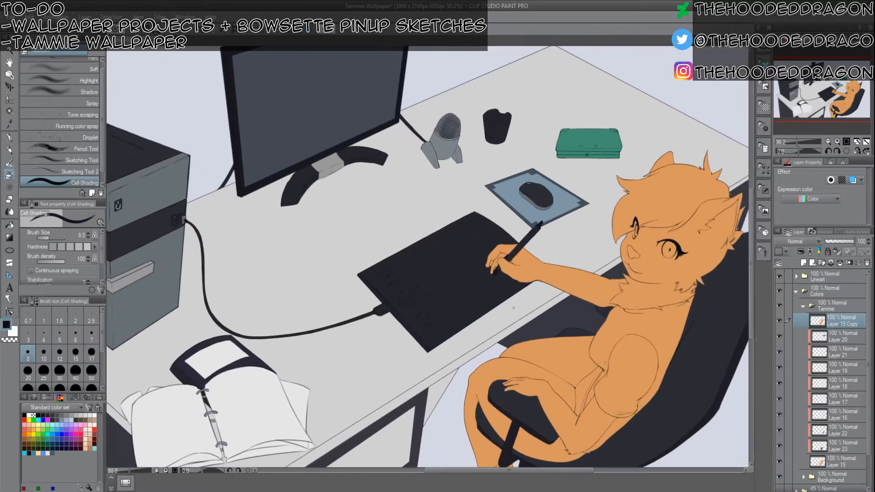
left_click_drag(660, 181, 421, 201)
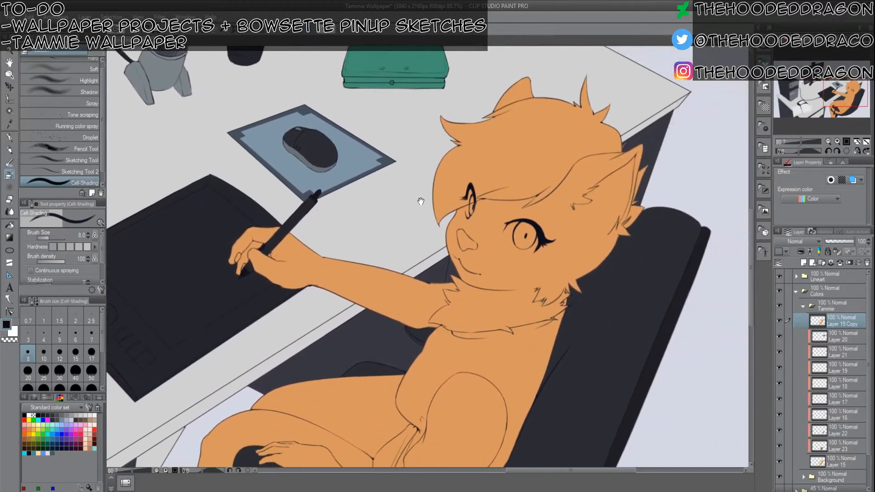
left_click(801, 252)
Try recolouring the copied layer to a dark crimson with a hue, saturation and luminosity adjustment.
key("ctrl+u")
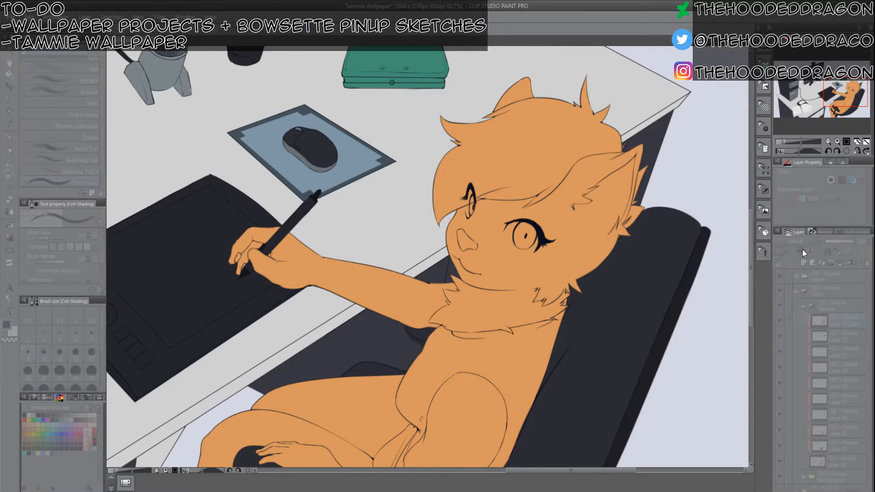
left_click(545, 249)
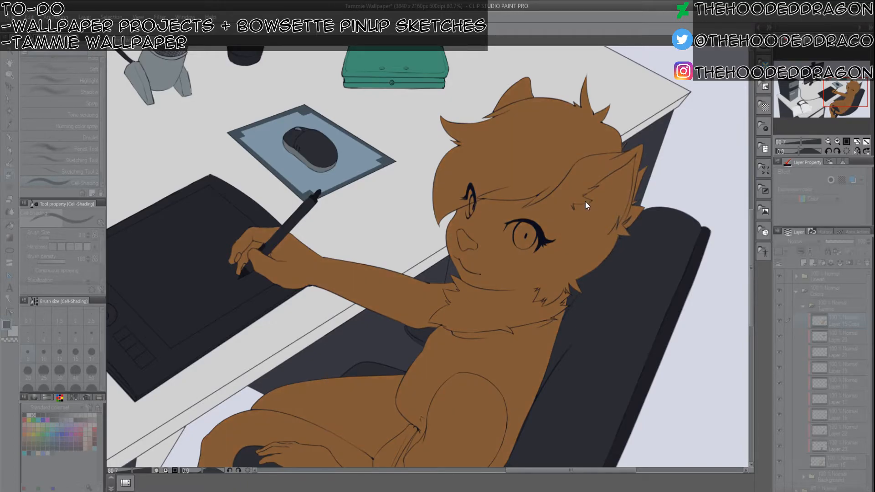
left_click_drag(572, 201, 549, 199)
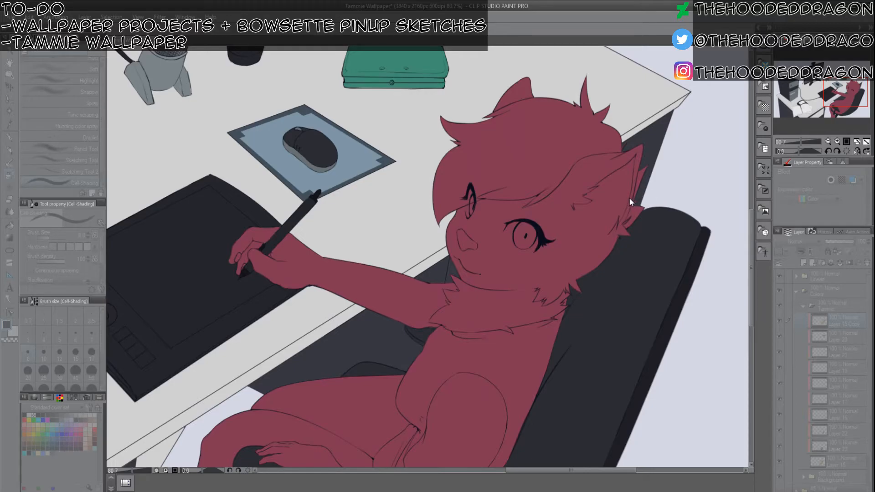
key("Return")
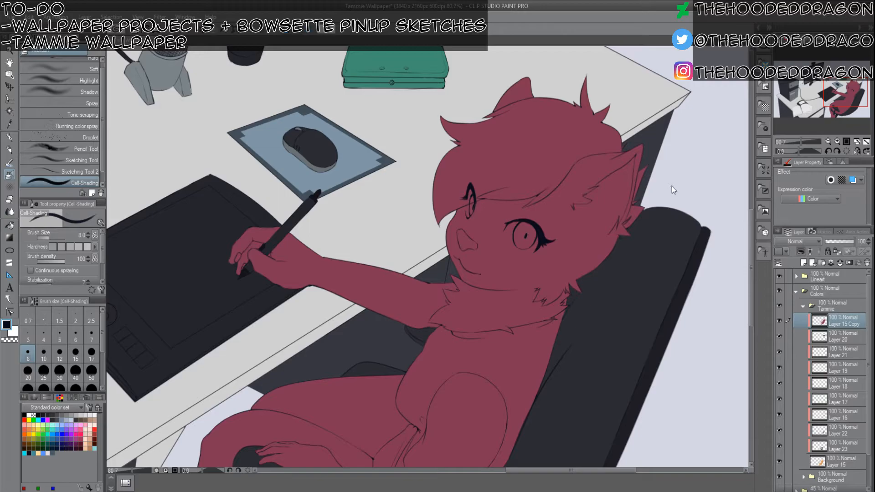
Undo the crimson recolouring of the copied layer.
key("ctrl+u")
key("Escape")
key("ctrl+z")
Recolour the copied layer dark green with a hue, saturation and luminosity adjustment and pick that green as the drawing colour.
key("ctrl+u")
left_click_drag(612, 203, 622, 201)
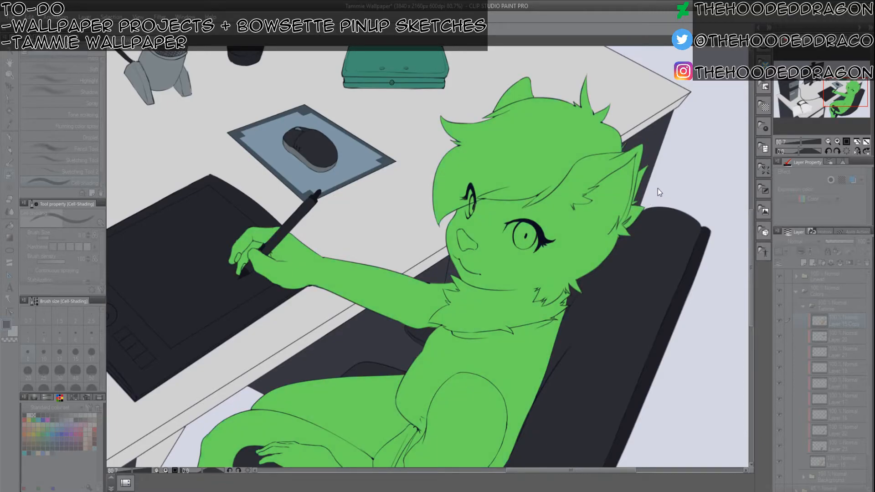
left_click(607, 242)
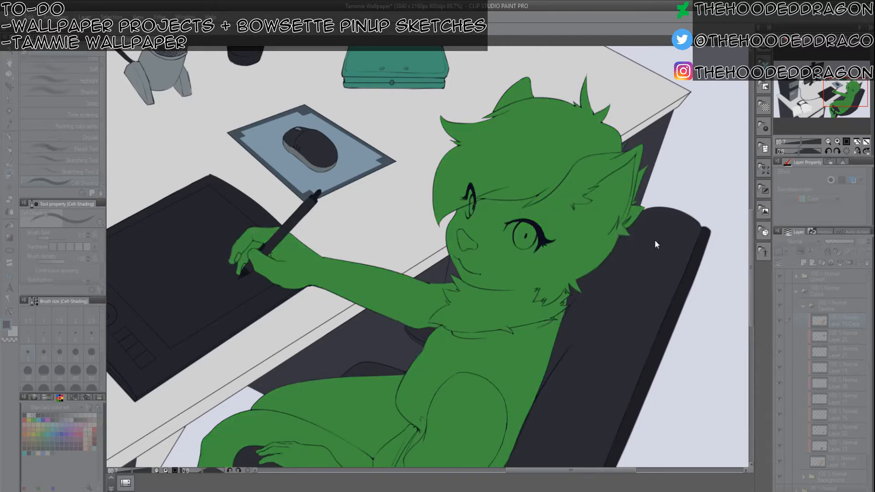
left_click(656, 240)
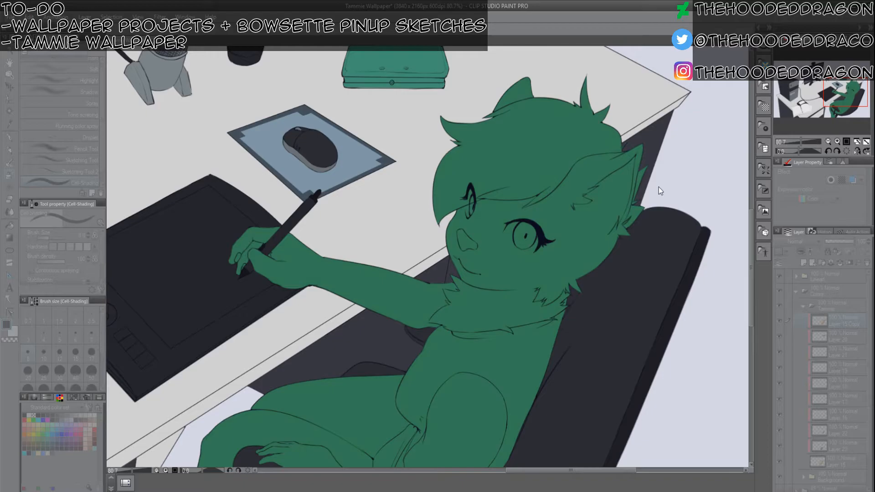
left_click(680, 188)
left_click(546, 166, "alt")
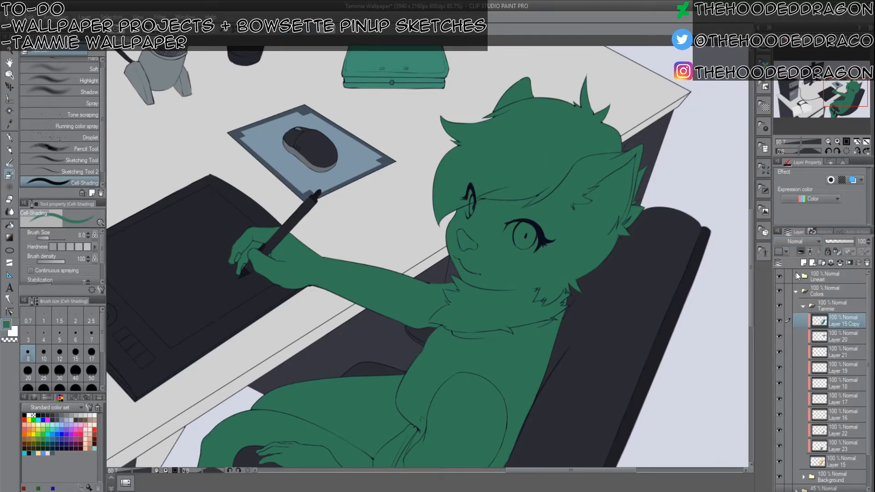
Set the copied Layer 15 to Multiply blending at 97% opacity.
left_click(797, 276)
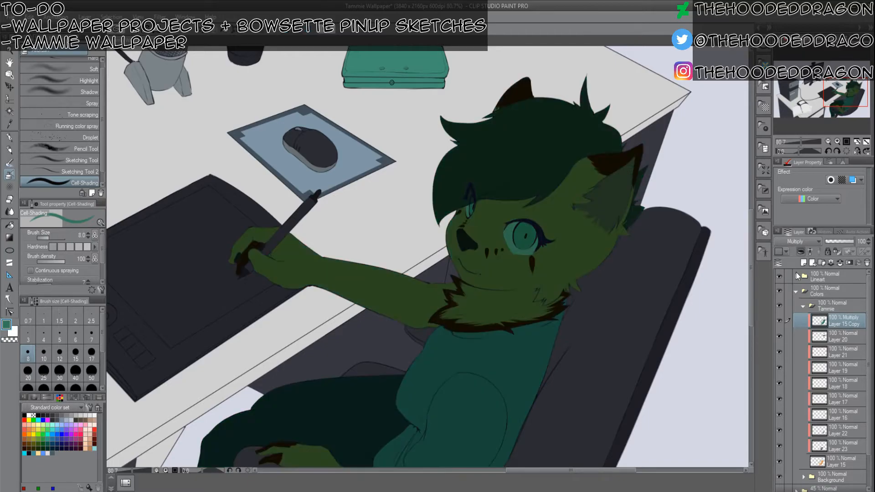
scroll(497, 217, "down", 1)
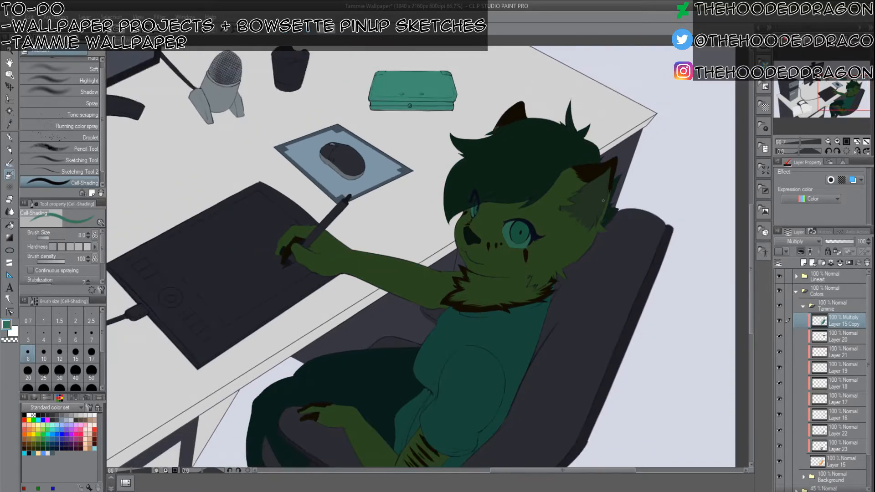
left_click(836, 241)
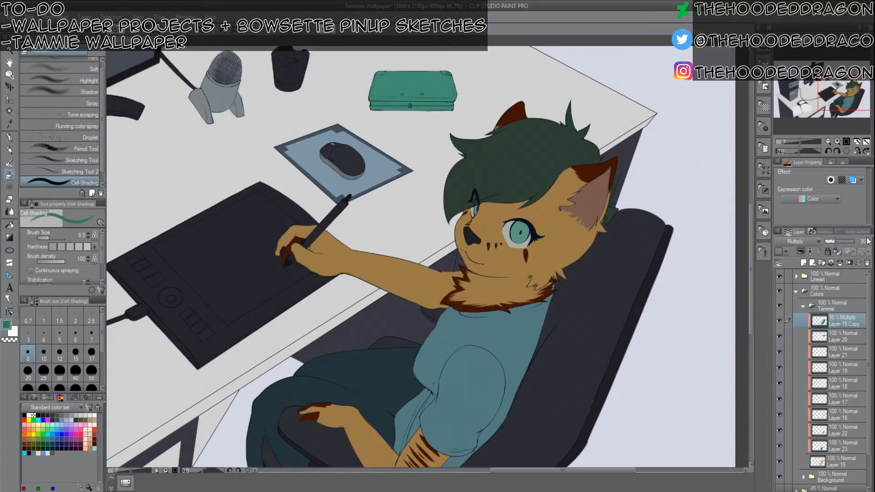
left_click(868, 241)
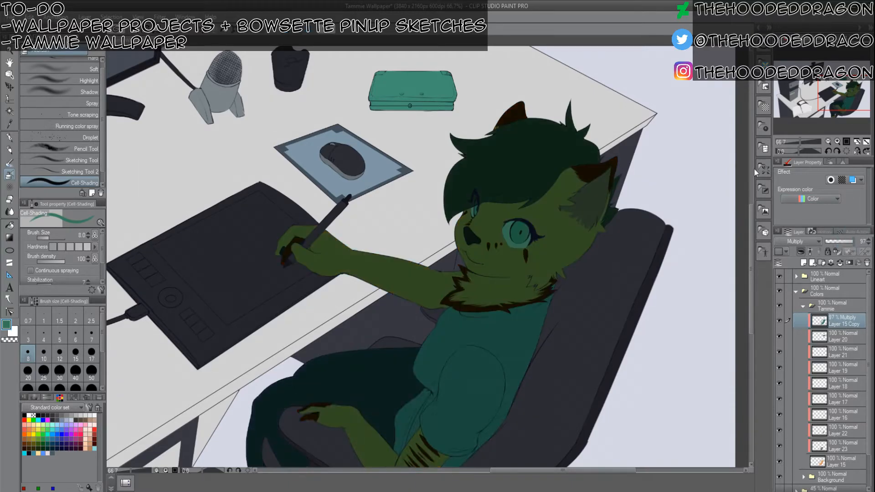
Erase the green shading from the upper side of the drawing arm's forearm using transparent colour at brush sizes 20 and 17.
scroll(406, 274, "up", 2)
left_click_drag(365, 232, 446, 169)
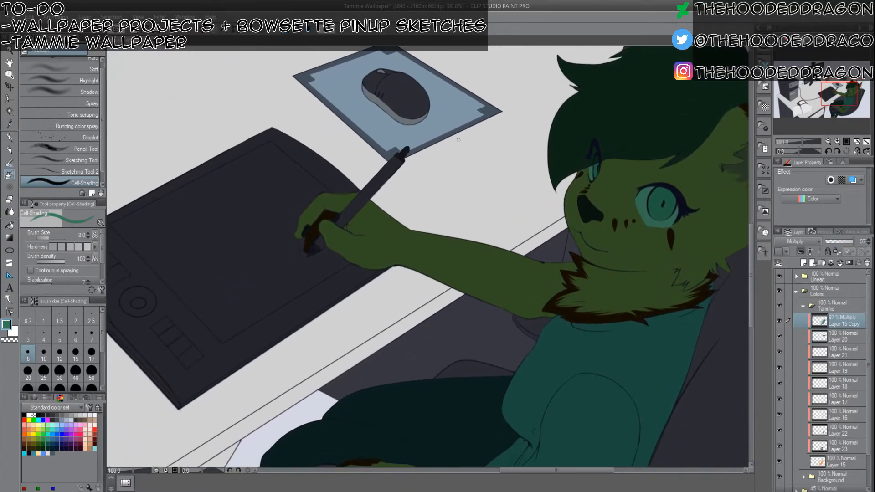
key("bracketright")
key("bracketright")
key("bracketright")
key("bracketright")
key("bracketright")
key("bracketright")
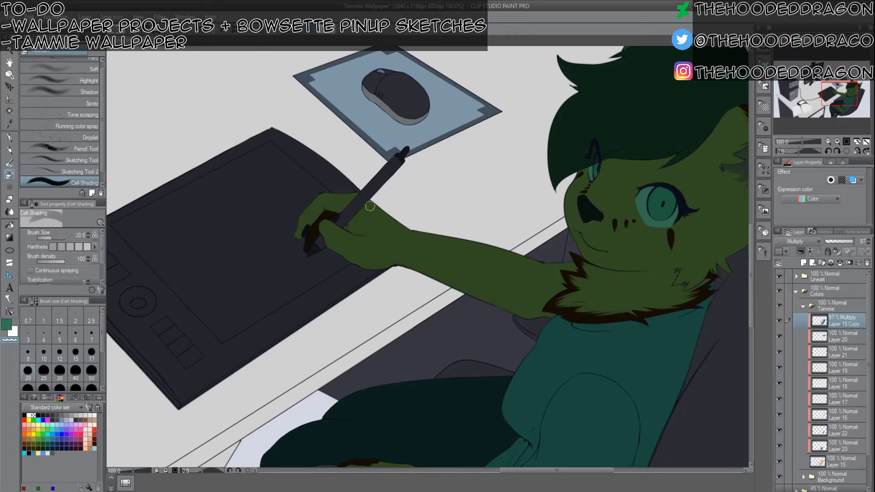
key("bracketleft")
key("bracketleft")
key("bracketleft")
key("bracketleft")
key("bracketleft")
key("bracketright")
key("bracketright")
key("bracketright")
key("bracketright")
key("bracketright")
mouse_move(365, 206)
left_mouse_down()
mouse_move(429, 238)
mouse_move(477, 249)
mouse_move(410, 234)
mouse_move(493, 255)
mouse_move(405, 236)
mouse_move(520, 265)
mouse_move(394, 229)
mouse_move(411, 244)
mouse_move(358, 211)
mouse_move(436, 256)
mouse_move(532, 284)
mouse_move(524, 267)
mouse_move(509, 276)
mouse_move(531, 288)
left_mouse_up()
key("bracketleft")
key("bracketleft")
left_click_drag(479, 278, 505, 282)
left_click_drag(449, 266, 511, 286)
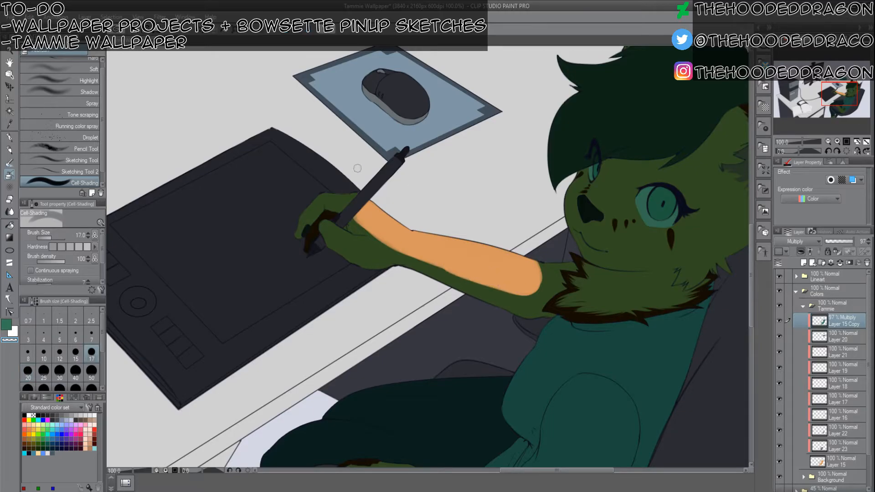
Erase the shading along the top of the index finger and knuckles of the hand holding the pen.
key("bracketleft")
key("bracketleft")
mouse_move(337, 201)
left_mouse_down()
mouse_move(355, 197)
mouse_move(329, 198)
mouse_move(343, 205)
mouse_move(323, 197)
mouse_move(339, 197)
mouse_move(314, 201)
mouse_move(324, 197)
mouse_move(298, 227)
left_mouse_up()
key("bracketleft")
key("bracketleft")
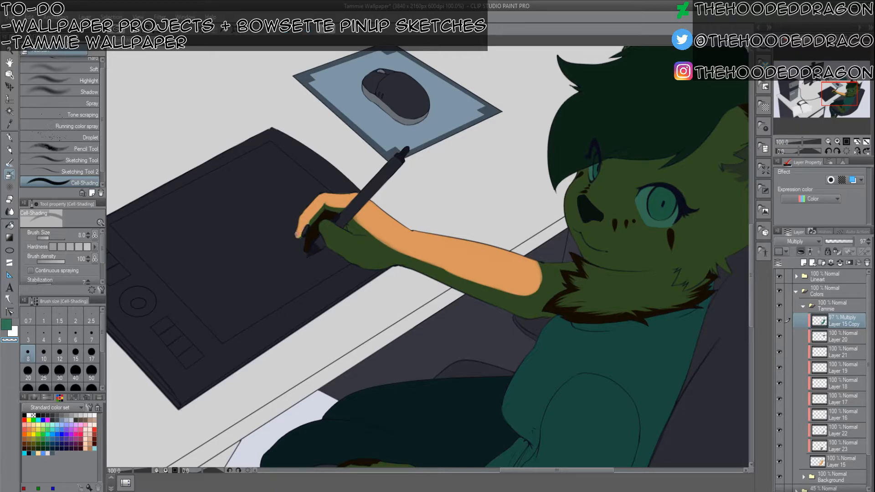
Erase the shading from the thumb and across the wrist, leaving a shadow along the underside.
key("bracketright")
key("bracketright")
key("bracketright")
mouse_move(329, 224)
left_mouse_down()
mouse_move(361, 251)
mouse_move(356, 242)
mouse_move(375, 241)
mouse_move(363, 240)
mouse_move(394, 247)
mouse_move(371, 254)
mouse_move(397, 251)
mouse_move(362, 253)
mouse_move(404, 250)
mouse_move(378, 257)
mouse_move(449, 251)
mouse_move(445, 264)
mouse_move(396, 253)
mouse_move(493, 279)
mouse_move(391, 250)
mouse_move(480, 278)
left_mouse_up()
Refine the shadow edge under the wrist and beside the pen on the hand with brush size 6.
key("c")
key("[")
key("[")
key("[")
key("[")
key("[")
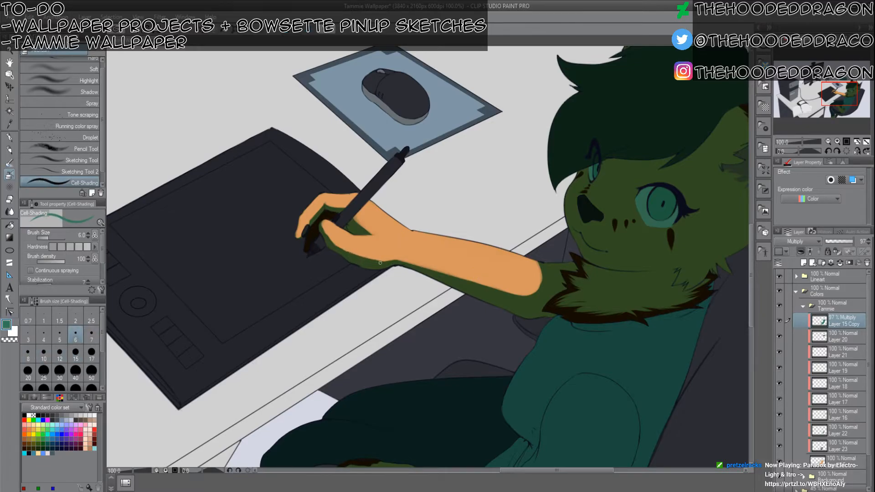
key("c")
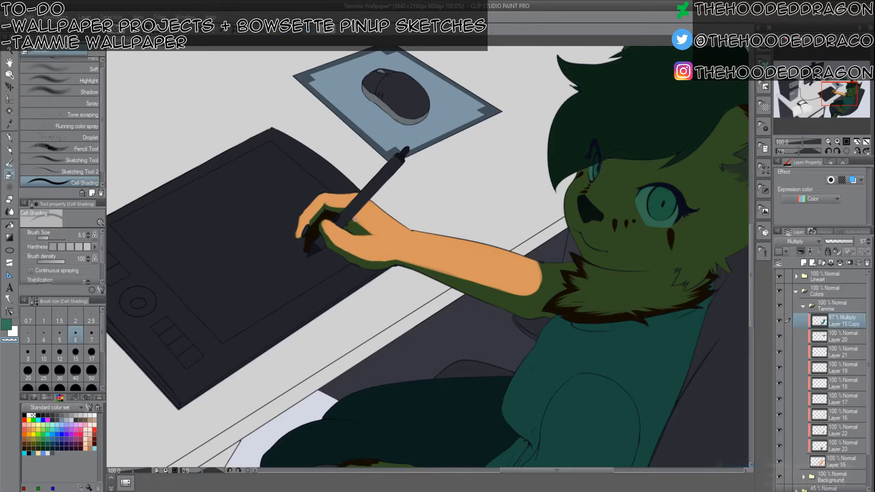
key("c")
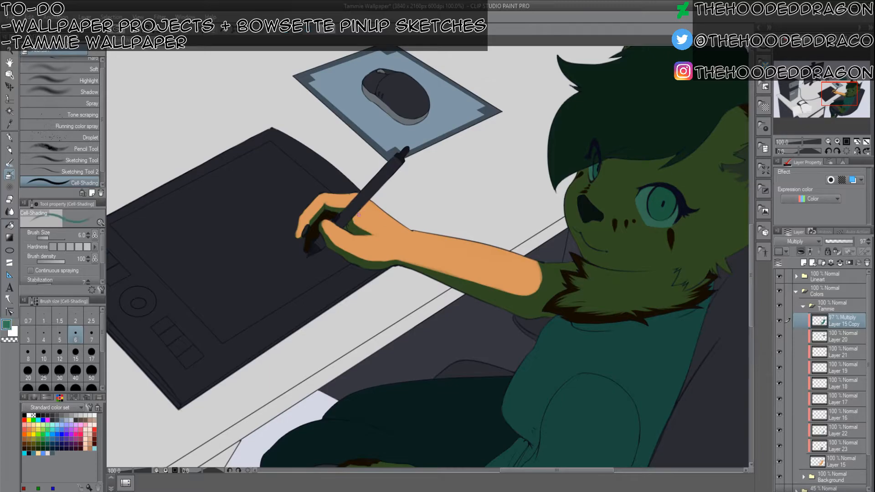
left_click_drag(351, 220, 371, 202)
key("c")
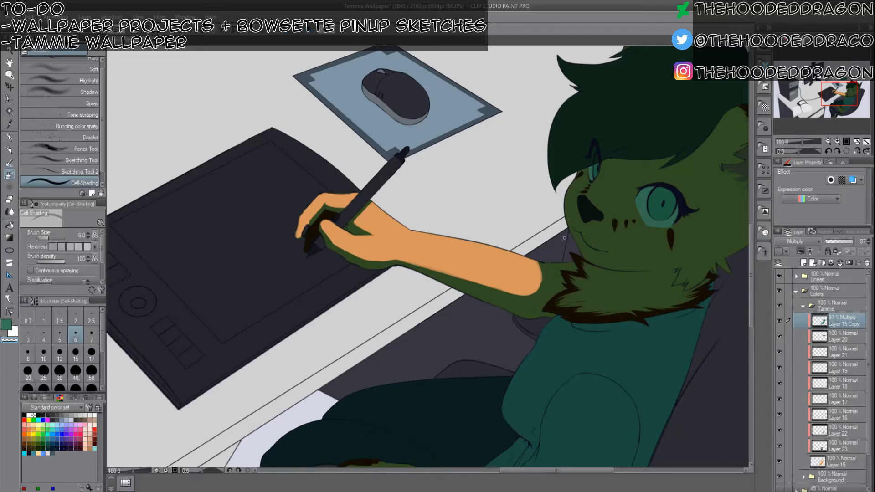
Extend the lit area of the arm up to the neck fur by erasing shading with brush size 15.
key("bracketright")
key("bracketright")
key("bracketright")
key("bracketright")
key("bracketright")
mouse_move(536, 263)
left_mouse_down()
mouse_move(575, 263)
mouse_move(563, 265)
left_mouse_up()
key("bracketleft")
key("bracketleft")
key("bracketleft")
key("bracketright")
key("bracketright")
key("bracketright")
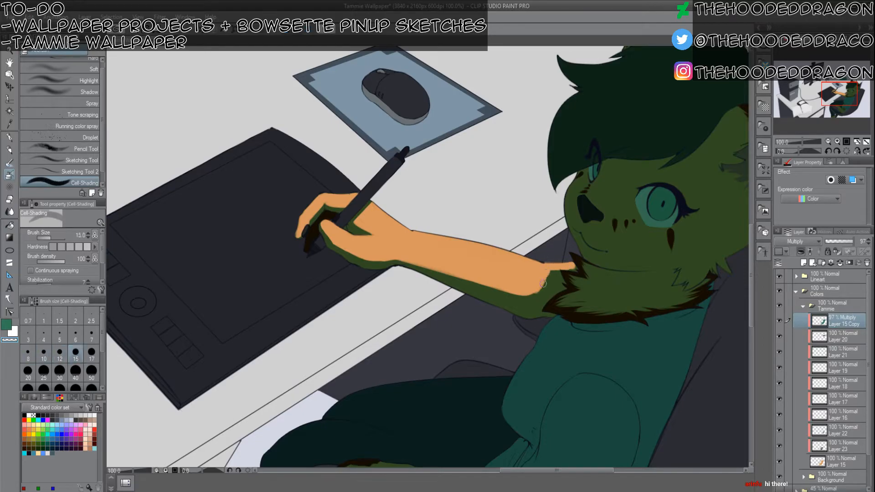
mouse_move(529, 296)
left_mouse_down()
mouse_move(497, 287)
mouse_move(523, 280)
mouse_move(568, 295)
mouse_move(540, 297)
left_mouse_up()
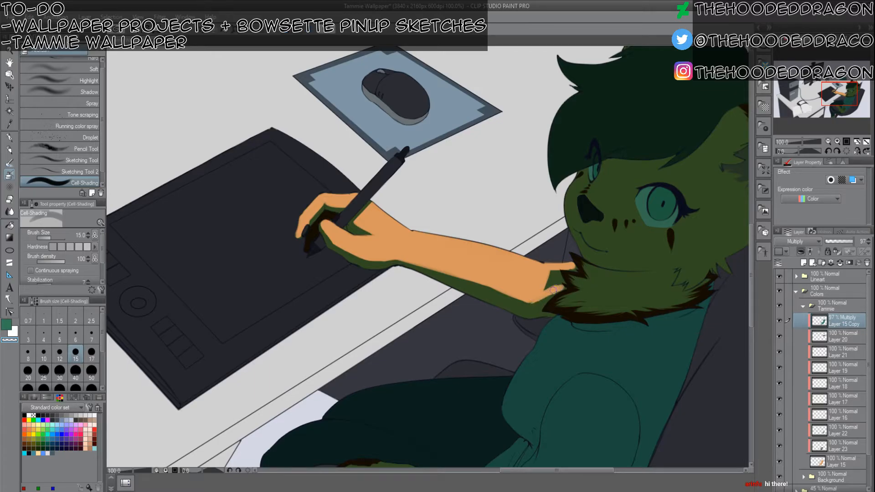
Clear the leftover shading between the arm and the neck fur and tidy its edges, finishing with brush size 6.
key("bracketleft")
key("bracketleft")
key("bracketleft")
key("bracketleft")
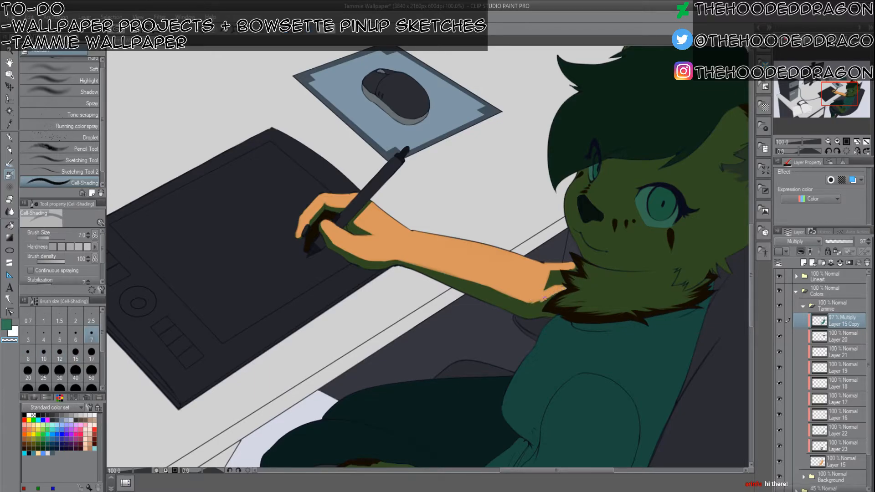
key("bracketright")
key("bracketright")
key("bracketright")
mouse_move(550, 294)
left_mouse_down()
mouse_move(535, 287)
mouse_move(555, 273)
mouse_move(559, 286)
left_mouse_up()
key("bracketleft")
key("bracketleft")
key("bracketleft")
key("bracketleft")
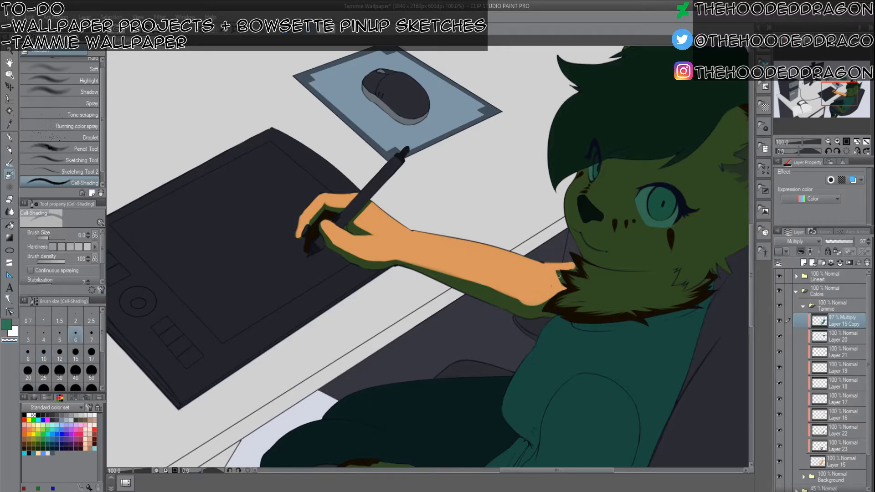
left_click_drag(560, 284, 564, 282)
key("c")
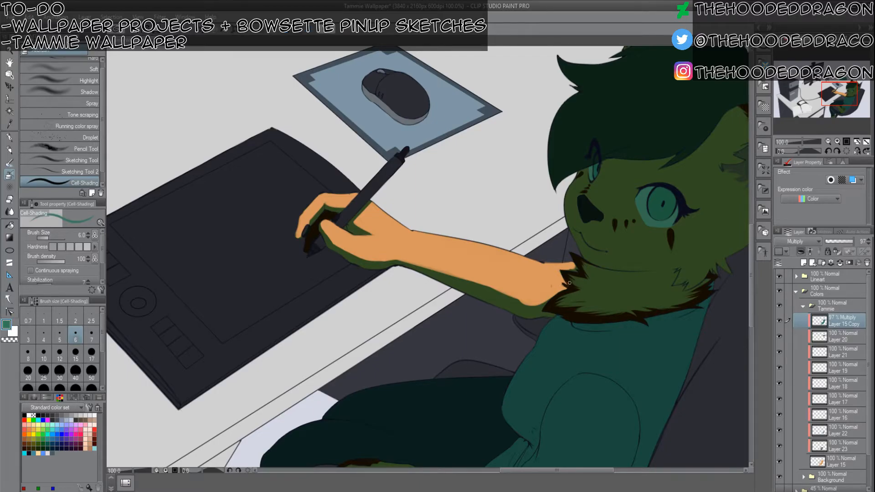
key("c")
key("c")
key("c")
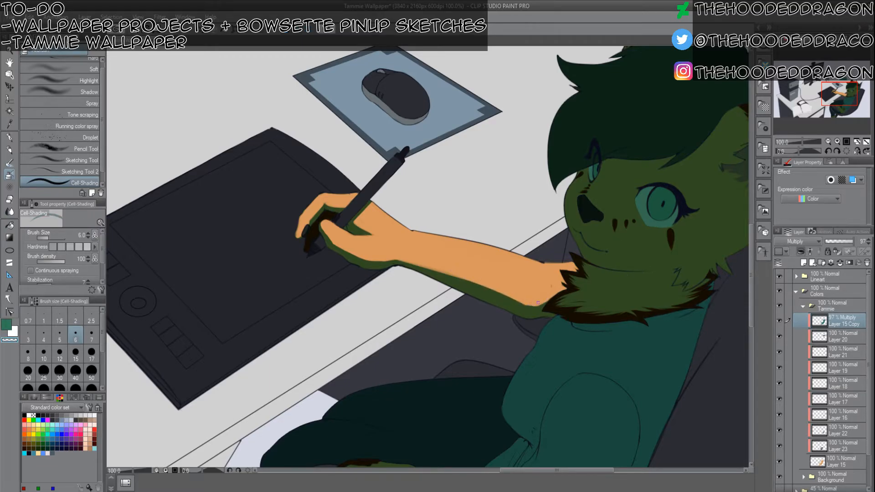
Erase the shading from the near eye and the patch of face beside its outer corner.
mouse_move(680, 220)
left_mouse_down()
mouse_move(589, 230)
mouse_move(540, 253)
left_mouse_up()
key("[")
key("[")
key("[")
key("[")
key("[")
key("]")
key("]")
key("]")
key("]")
key("]")
key("]")
key("]")
key("]")
key("]")
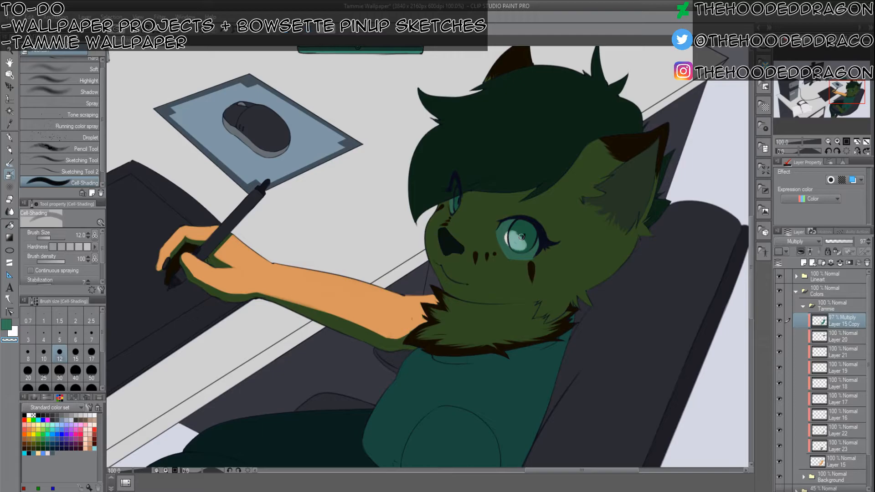
key("]")
key("]")
mouse_move(529, 249)
left_mouse_down()
mouse_move(517, 256)
mouse_move(500, 235)
mouse_move(521, 256)
mouse_move(531, 254)
mouse_move(500, 231)
mouse_move(531, 259)
mouse_move(524, 248)
mouse_move(556, 241)
mouse_move(538, 259)
mouse_move(552, 214)
mouse_move(563, 246)
mouse_move(569, 227)
mouse_move(575, 242)
mouse_move(565, 255)
left_mouse_up()
key("bracketleft")
key("bracketleft")
key("bracketright")
key("bracketright")
key("bracketright")
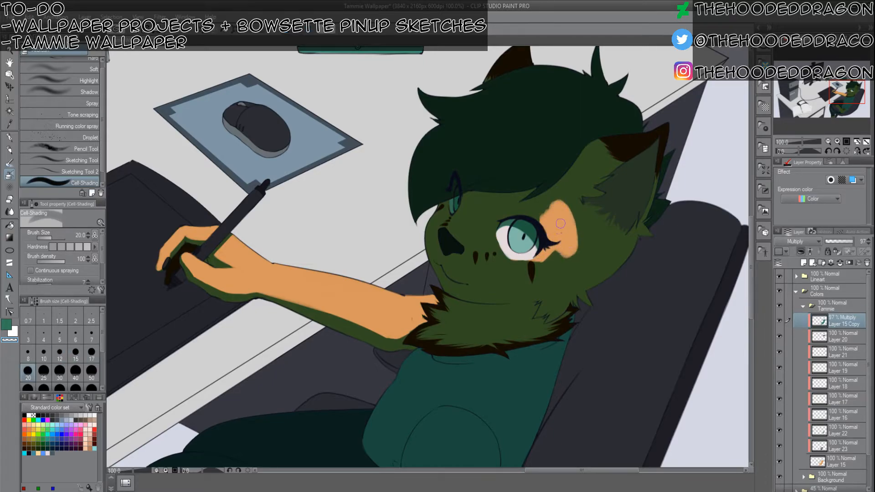
Erase the shading from the far eye with brush size 10.
key("bracketleft")
key("bracketleft")
key("bracketleft")
key("bracketleft")
key("bracketleft")
key("bracketleft")
key("bracketleft")
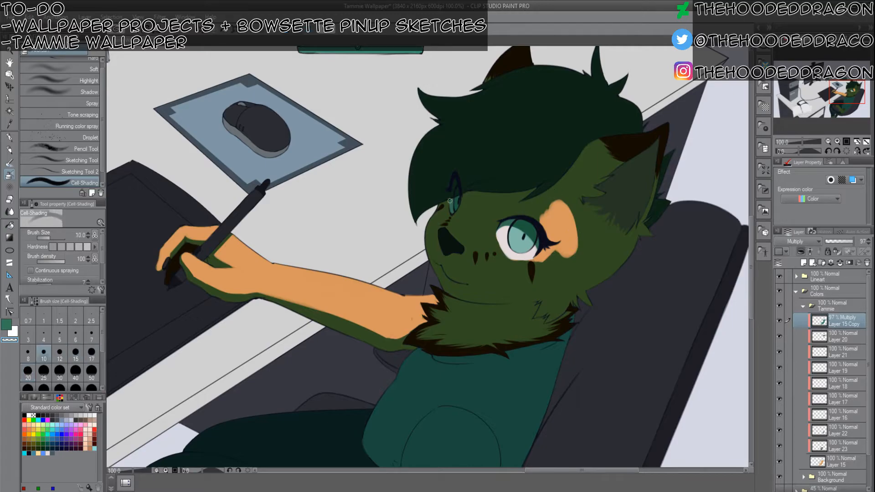
left_click_drag(452, 205, 451, 207)
Erase the shading from the nose bridge and the forehead below the fringe with brush size 20.
key("bracketright")
key("bracketright")
key("bracketright")
key("bracketright")
key("bracketright")
key("bracketright")
key("bracketright")
mouse_move(454, 224)
left_mouse_down()
mouse_move(466, 242)
mouse_move(447, 229)
mouse_move(468, 240)
mouse_move(447, 227)
mouse_move(450, 237)
mouse_move(466, 241)
mouse_move(447, 222)
mouse_move(491, 225)
mouse_move(492, 218)
mouse_move(473, 236)
mouse_move(497, 214)
mouse_move(467, 236)
mouse_move(484, 206)
mouse_move(451, 224)
mouse_move(466, 198)
mouse_move(518, 207)
mouse_move(496, 215)
mouse_move(523, 211)
mouse_move(544, 224)
mouse_move(530, 212)
mouse_move(544, 212)
mouse_move(520, 212)
mouse_move(559, 200)
mouse_move(507, 214)
mouse_move(561, 188)
mouse_move(526, 206)
left_mouse_up()
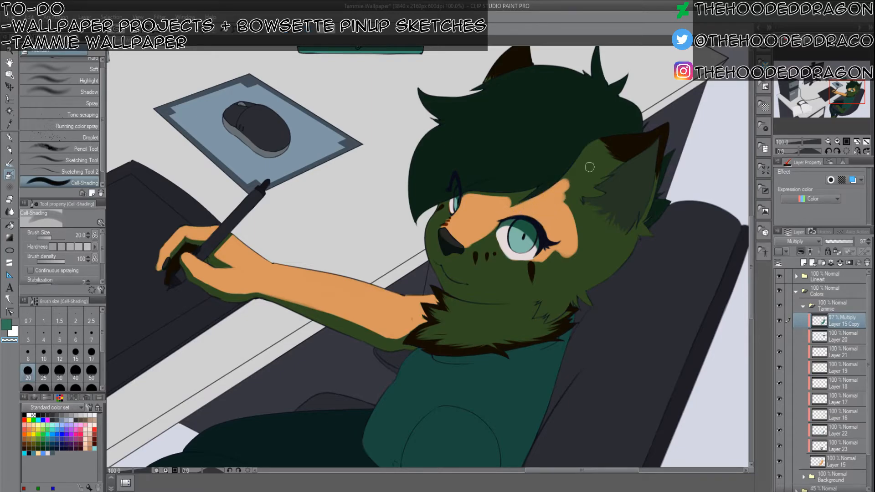
Erase the shading from the near cheek and around its markings with brush size 50, and undo the last stroke by the jaw.
mouse_move(487, 234)
left_mouse_down()
mouse_move(502, 260)
mouse_move(487, 265)
mouse_move(468, 236)
mouse_move(478, 262)
mouse_move(470, 234)
left_mouse_up()
left_click(91, 370)
mouse_move(492, 269)
left_mouse_down()
mouse_move(527, 278)
mouse_move(565, 244)
mouse_move(512, 284)
mouse_move(563, 256)
mouse_move(494, 291)
left_mouse_up()
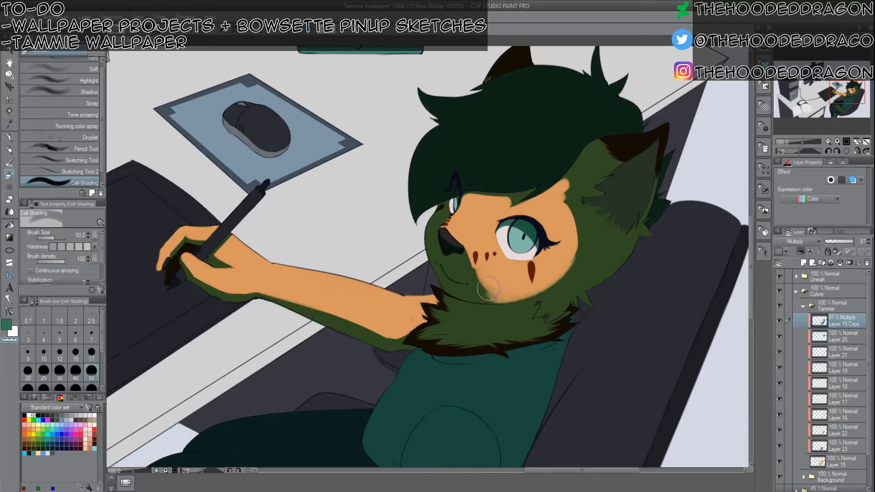
key("ctrl+z")
Erase the shading from the muzzle down to the mouth line with brush size 17.
key("bracketleft")
key("bracketleft")
key("bracketleft")
key("bracketleft")
key("bracketleft")
key("bracketleft")
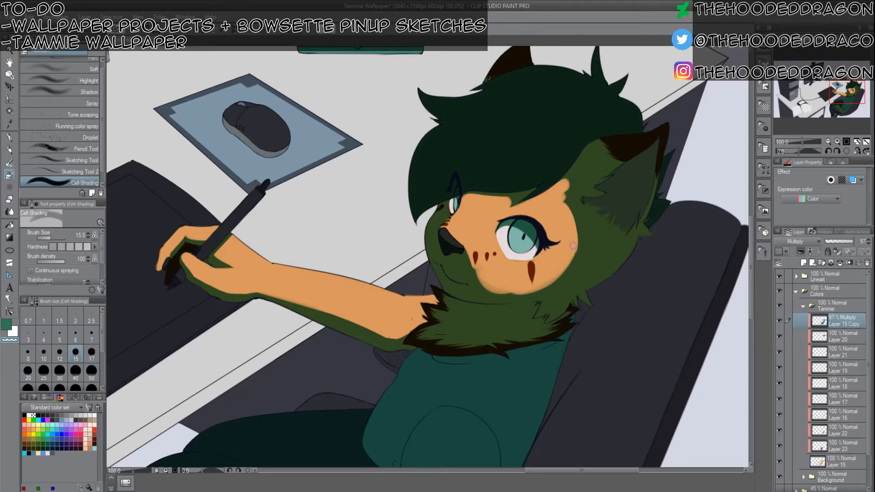
key("bracketright")
key("bracketright")
key("bracketright")
key("bracketright")
key("bracketleft")
key("bracketleft")
key("bracketleft")
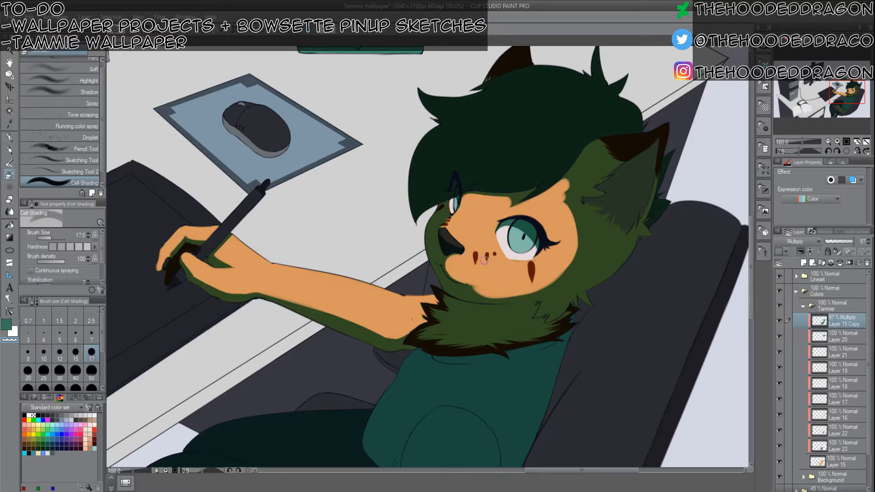
Extend the lit area of the face along the chin and jaw line and up the side to the temple.
mouse_move(483, 292)
left_mouse_down()
mouse_move(449, 287)
mouse_move(510, 293)
mouse_move(453, 292)
left_mouse_up()
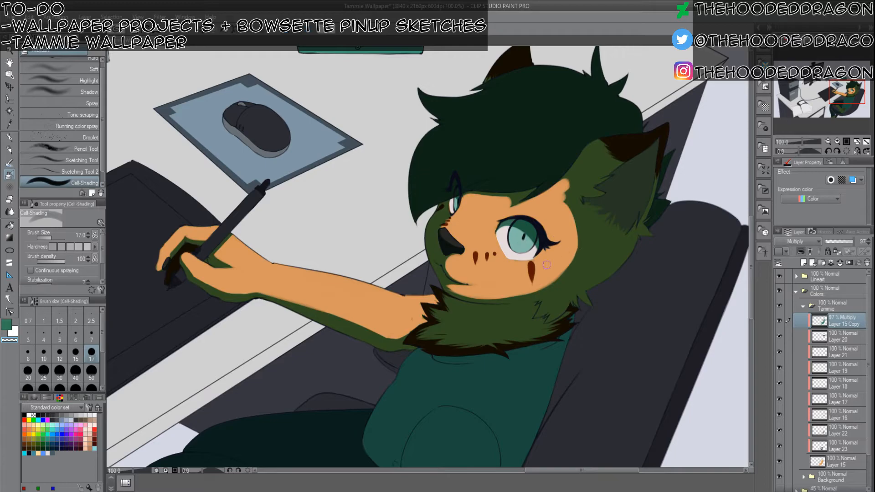
mouse_move(493, 296)
left_mouse_down()
mouse_move(536, 291)
mouse_move(563, 273)
left_mouse_up()
left_click_drag(493, 299, 462, 294)
mouse_move(579, 200)
left_mouse_down()
mouse_move(569, 182)
mouse_move(575, 227)
mouse_move(580, 216)
mouse_move(572, 192)
mouse_move(571, 257)
left_mouse_up()
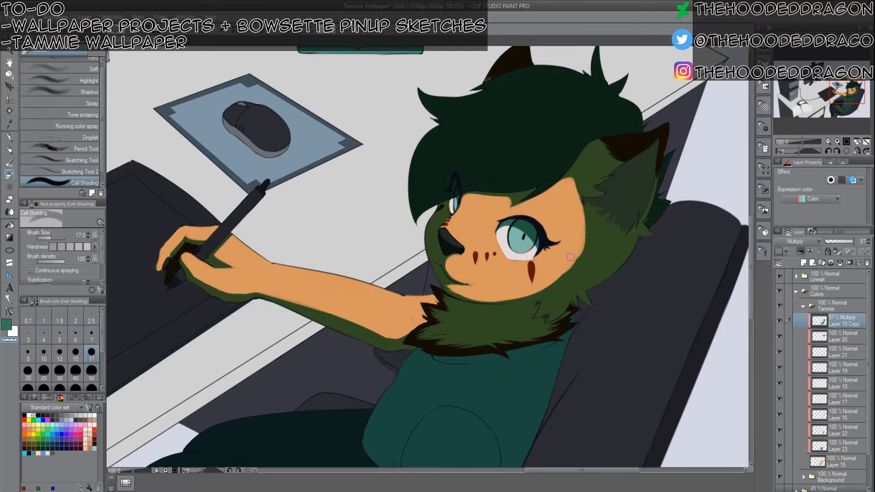
Erase the shading from the temple up to the near ear's tip and add a thin shadow along the ear's upper edge with brush size 6.
mouse_move(587, 159)
left_mouse_down()
mouse_move(562, 185)
mouse_move(606, 141)
mouse_move(617, 144)
mouse_move(580, 174)
mouse_move(613, 143)
mouse_move(616, 150)
mouse_move(574, 183)
mouse_move(667, 120)
mouse_move(607, 163)
mouse_move(637, 143)
left_mouse_up()
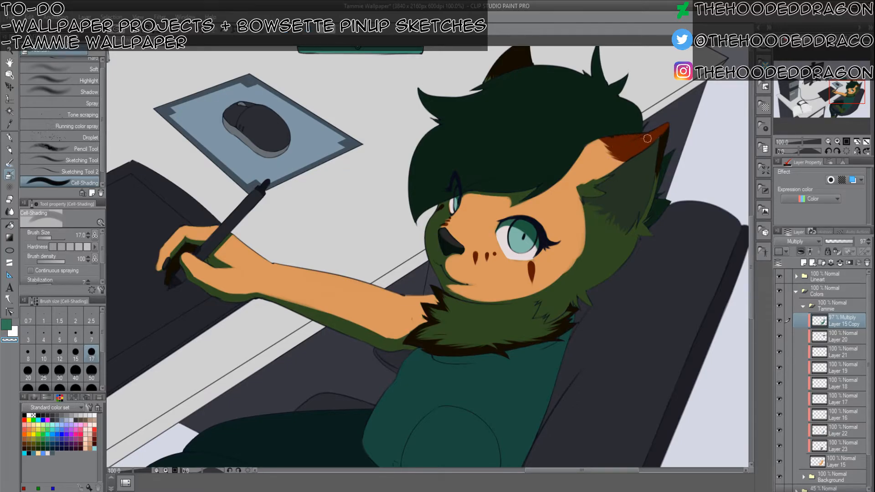
key("c")
key("bracketleft")
key("bracketleft")
key("bracketleft")
key("bracketleft")
key("bracketleft")
key("bracketleft")
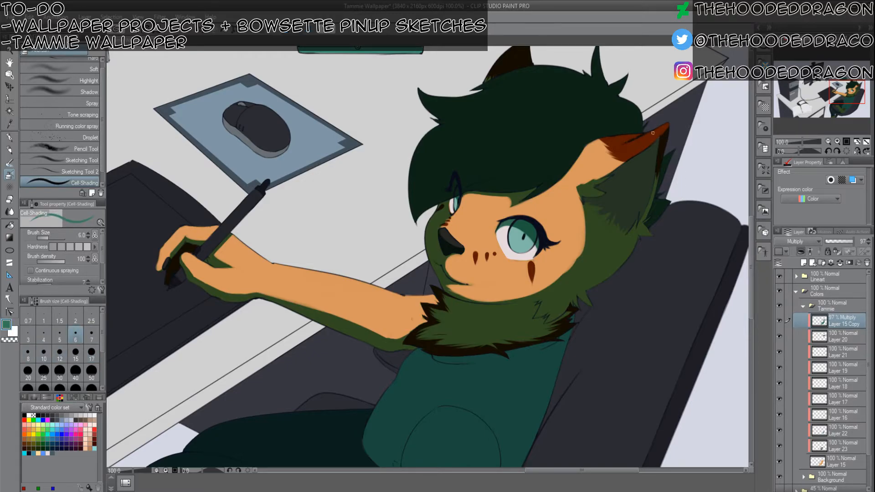
key("bracketright")
key("bracketright")
key("bracketright")
key("bracketright")
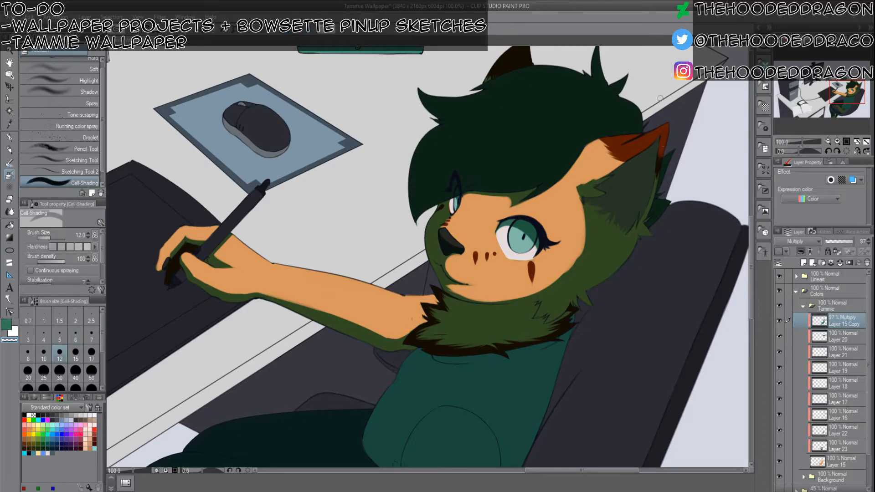
scroll(625, 119, "down", 3)
scroll(550, 154, "up", 4)
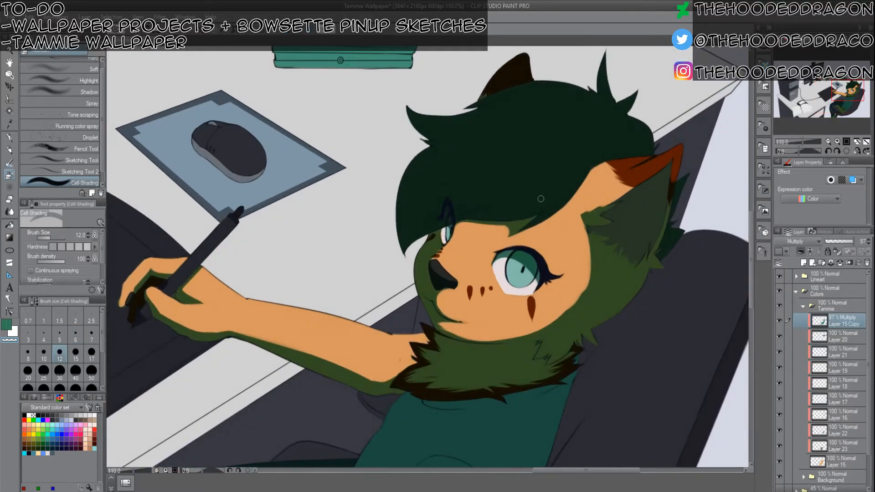
Erase the excess shading on the forehead below the fringe's pointed tip, reducing the brush to size 7.
scroll(541, 197, "up", 3)
key("bracketleft")
key("bracketleft")
key("bracketleft")
key("bracketleft")
key("bracketright")
key("bracketright")
key("bracketright")
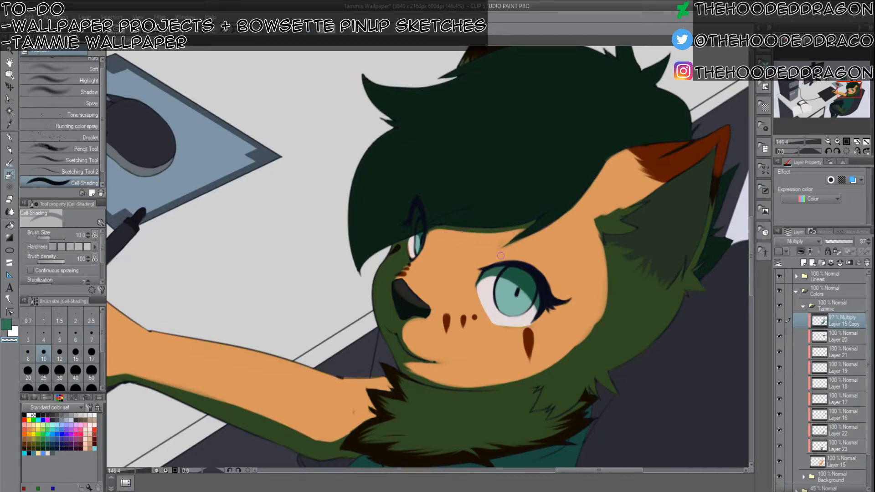
key("bracketleft")
key("bracketleft")
key("bracketleft")
key("bracketleft")
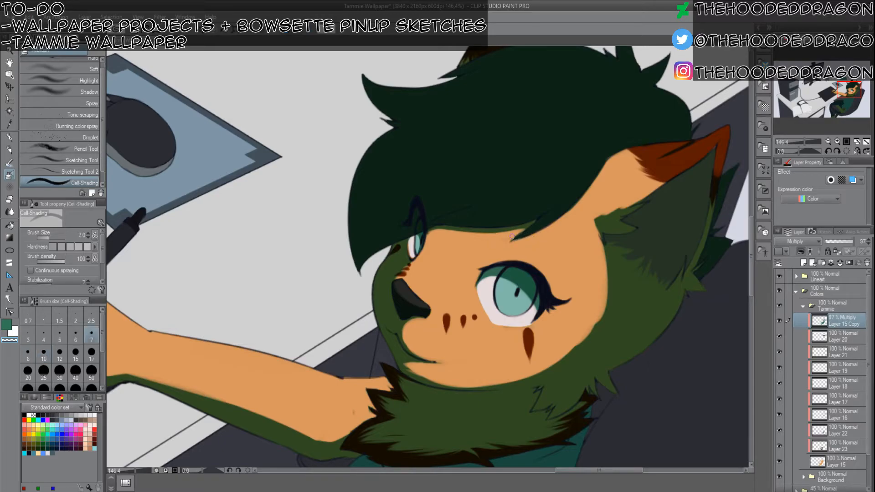
Paint and trim a thin cast shadow at the fringe's pointed tip with brush sizes between 3 and 6.
key("c")
key("bracketleft")
key("bracketleft")
key("bracketleft")
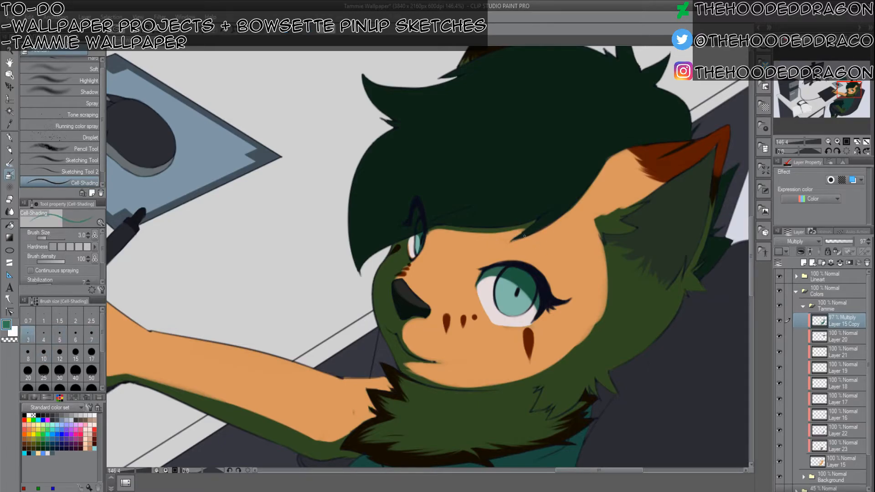
key("bracketright")
key("bracketright")
key("bracketright")
key("bracketright")
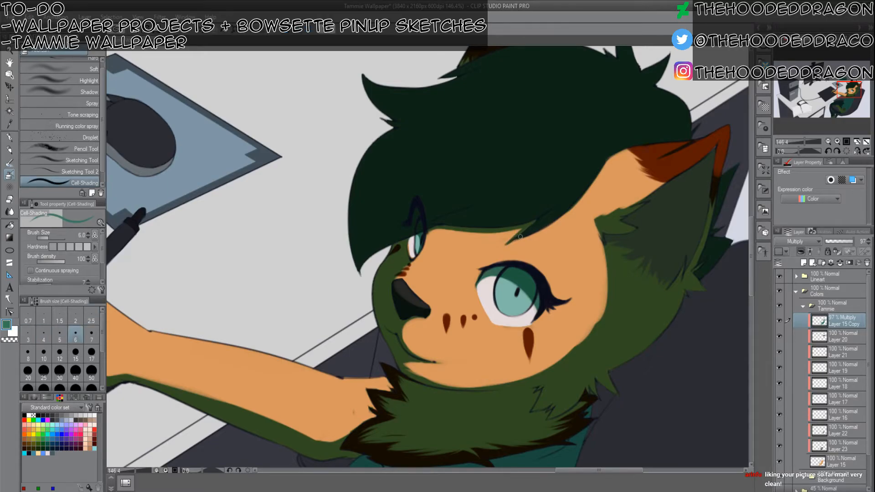
key("bracketleft")
key("bracketleft")
key("c")
key("c")
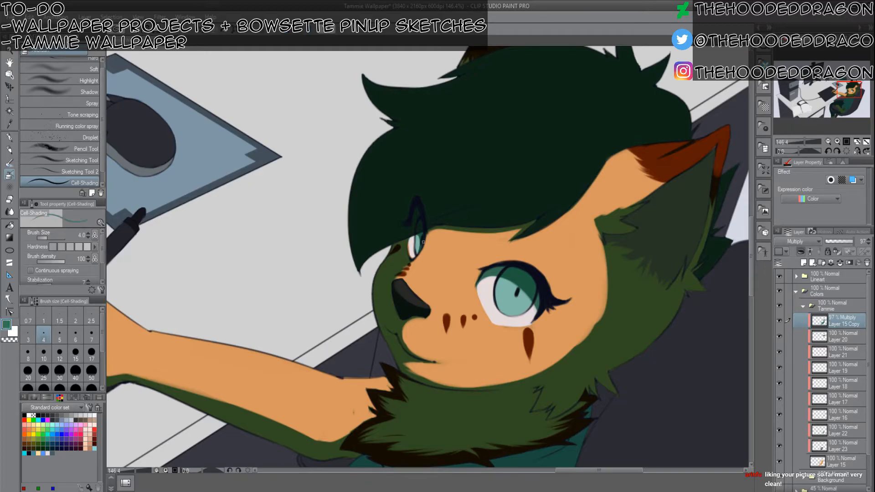
key("bracketright")
key("bracketright")
key("bracketright")
key("bracketright")
key("bracketright")
key("bracketright")
key("bracketright")
left_click_drag(412, 327, 409, 338)
key("ctrl+z")
Erase the shading from the lower lip and along the chin edge with brush size 8.
key("c")
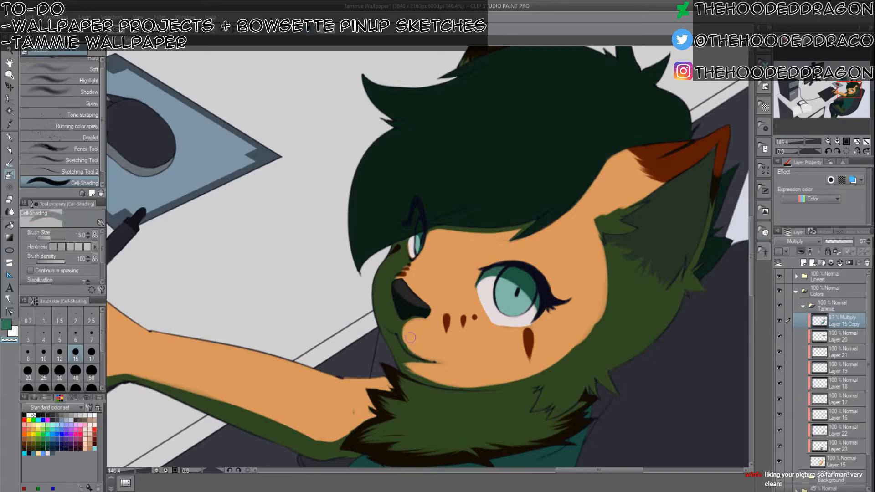
key("bracketleft")
key("bracketleft")
key("bracketleft")
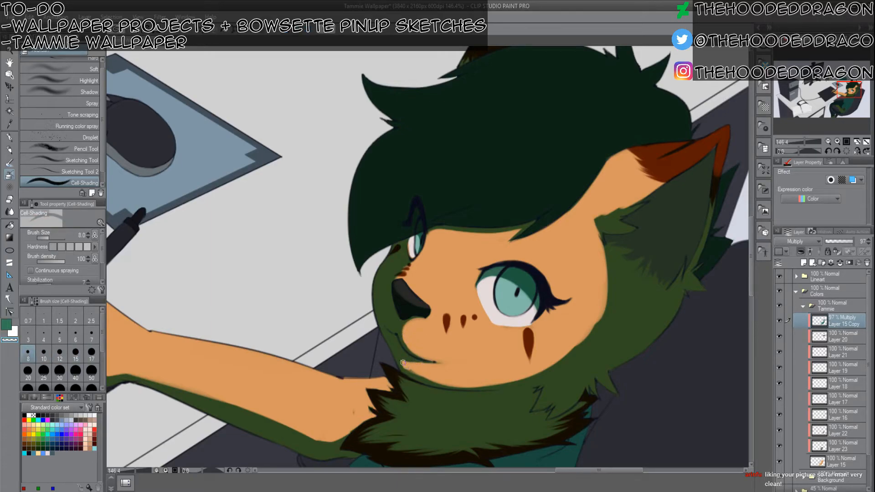
left_click_drag(402, 367, 455, 377)
key("bracketright")
key("bracketright")
key("bracketright")
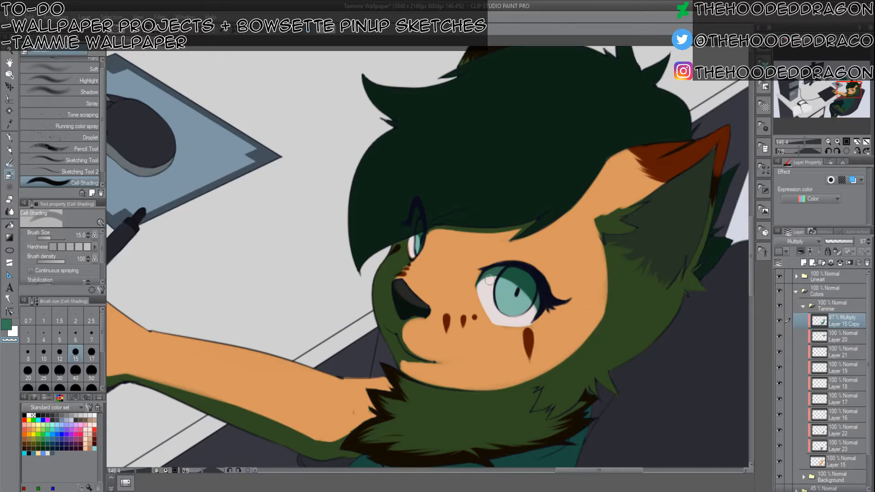
Erase the shading from the fur tuft at the near ear's inner base with brush size 10.
left_click_drag(632, 273, 567, 328)
key("bracketleft")
key("bracketleft")
key("bracketleft")
key("bracketleft")
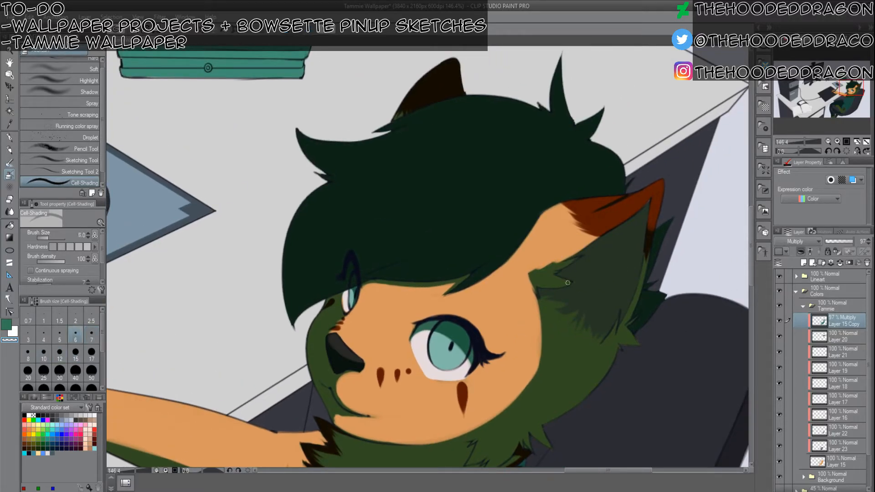
key("bracketright")
key("bracketright")
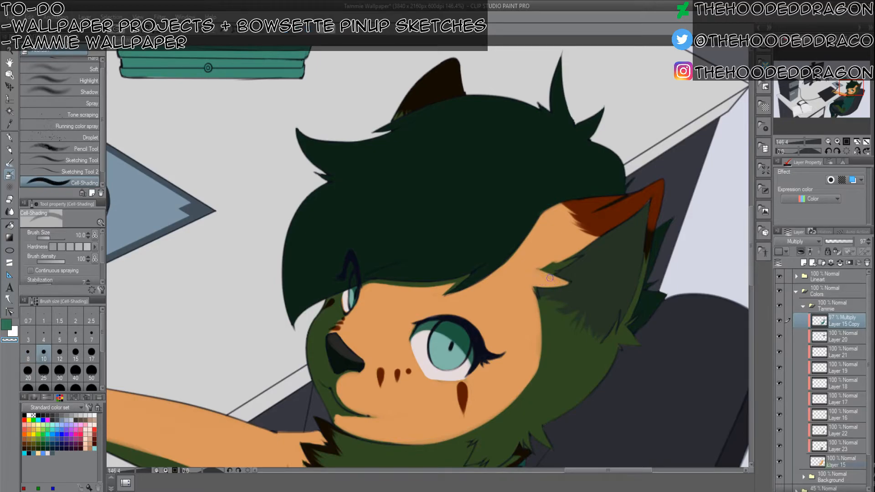
key("bracketleft")
key("bracketleft")
key("bracketleft")
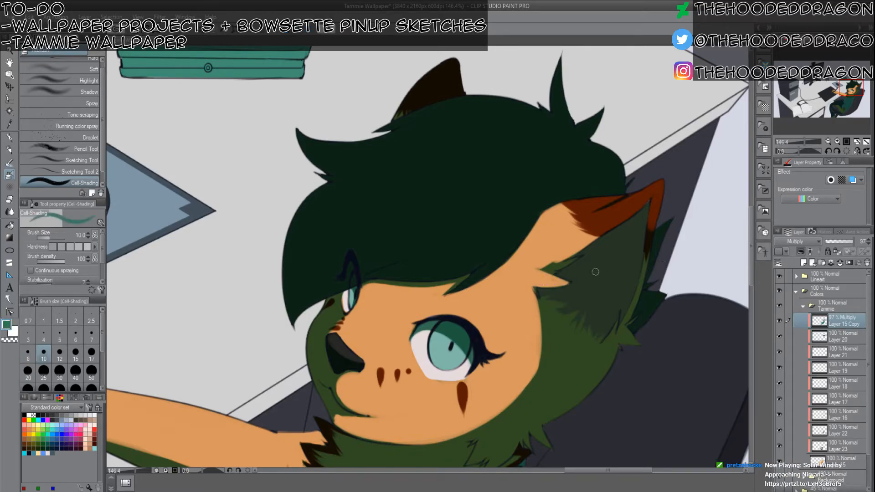
Paint and trim a thin shadow along the lower edge of the ear tuft, going down to brush size 3.
key("bracketright")
key("bracketright")
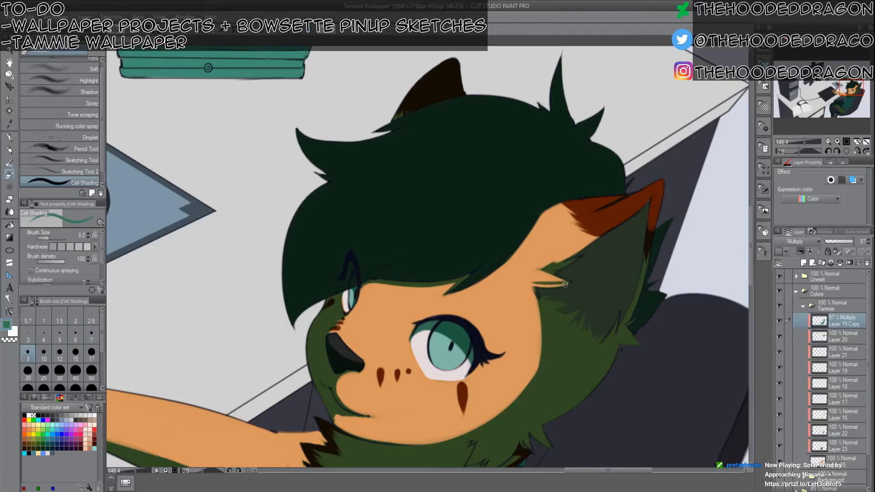
key("bracketleft")
key("bracketleft")
key("bracketleft")
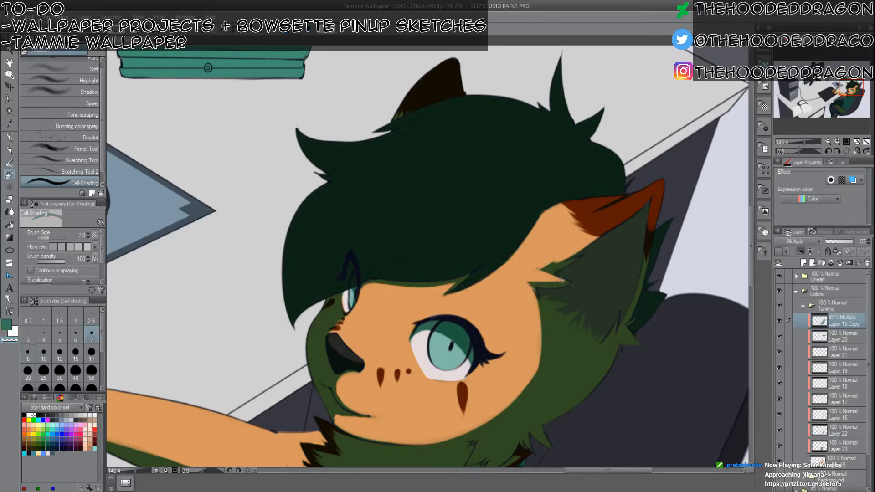
key("c")
key("bracketleft")
key("bracketleft")
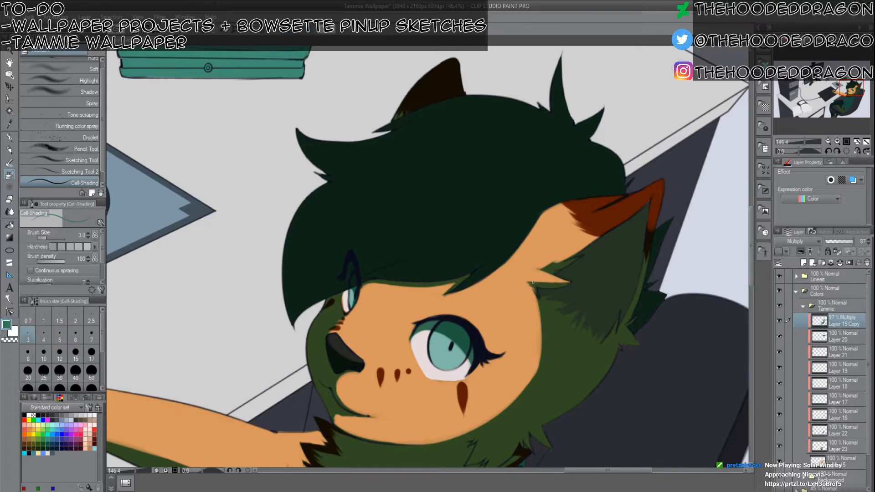
Erase fine lit fur strands along the near ear's front edge above the tuft with brush sizes 4 and 3.
key("c")
key("bracketright")
key("bracketright")
key("bracketright")
key("bracketleft")
key("bracketleft")
key("bracketleft")
key("bracketleft")
key("bracketright")
key("bracketright")
left_click_drag(576, 259, 551, 267)
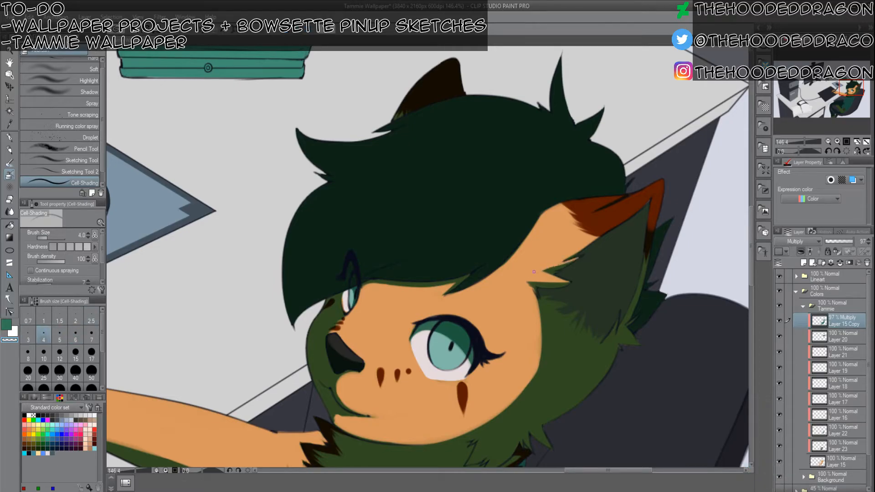
key("bracketleft")
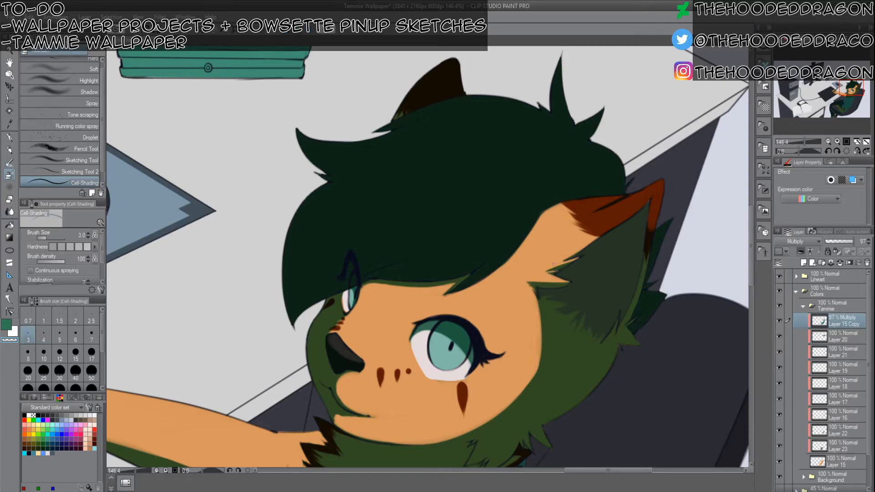
key("bracketright")
key("bracketright")
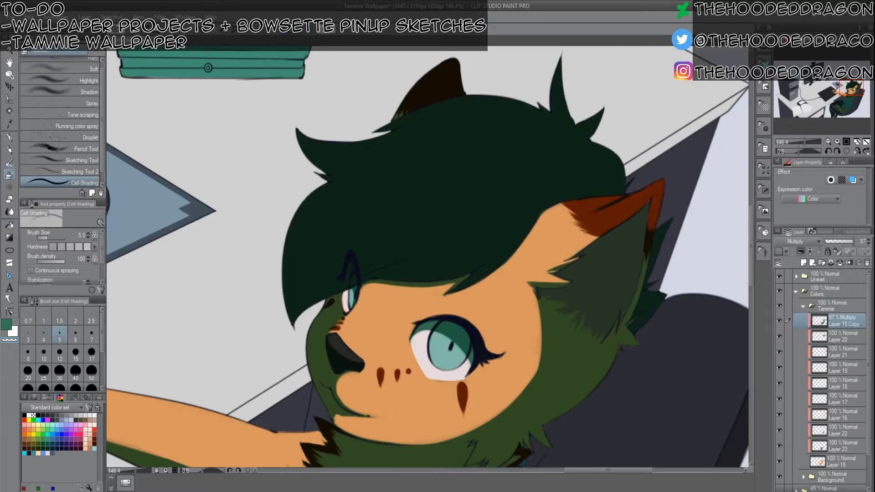
Erase the shading on the rim just below the near ear's tip with brush size 7 and refine its inner line at size 3.
left_click_drag(573, 239, 479, 236)
key("bracketright")
key("bracketright")
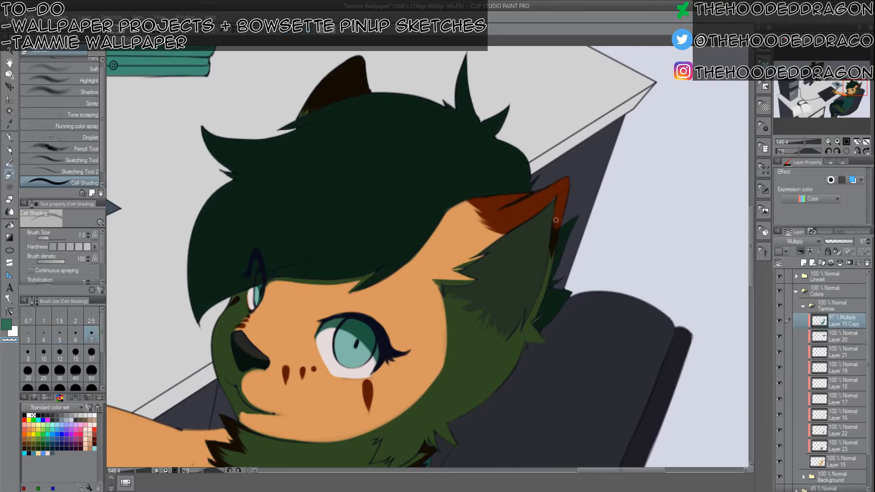
key("bracketleft")
key("bracketleft")
key("bracketleft")
key("bracketleft")
key("bracketleft")
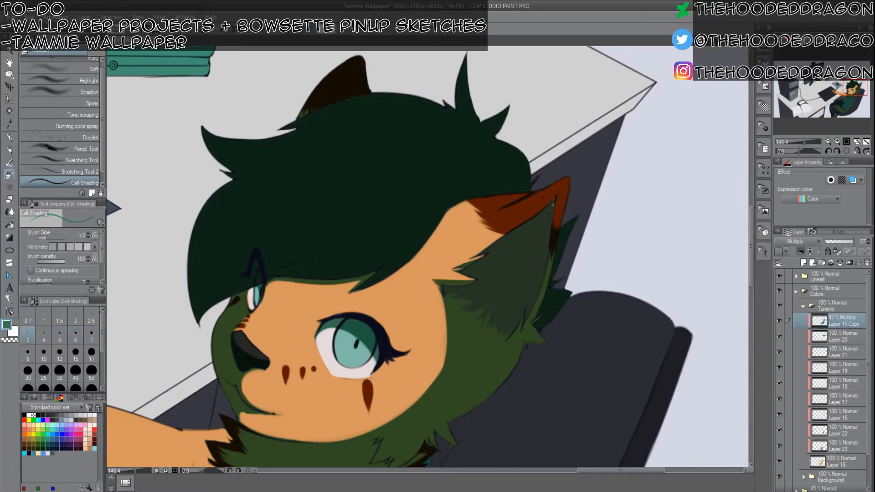
key("c")
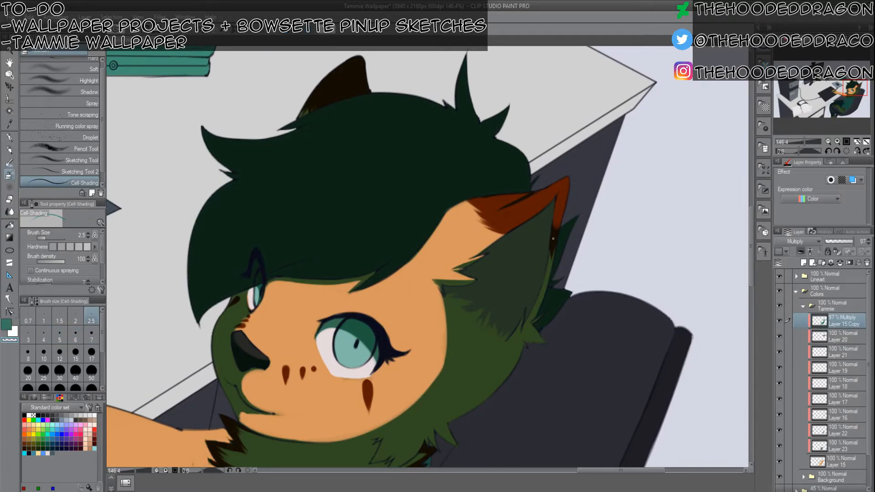
Erase the shading down the near ear's outer rim to its base with brush size 7, and undo the last stroke.
key("bracketright")
key("bracketright")
key("bracketright")
key("bracketright")
key("bracketright")
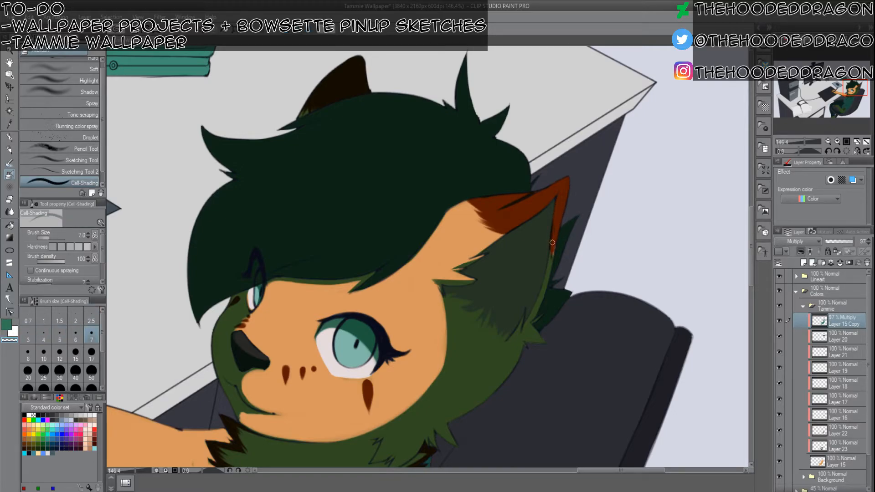
key("bracketright")
key("bracketleft")
left_click_drag(551, 255, 531, 319)
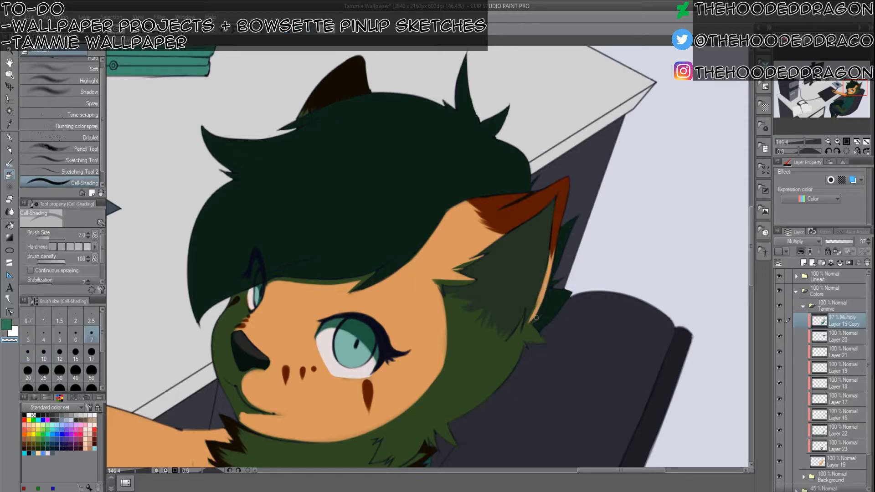
left_click_drag(541, 286, 524, 322)
key("ctrl+z")
Erase a narrow tapered lit streak inside the near ear, starting at brush size 10 and sharpening it at size 5.
key("bracketright")
key("bracketright")
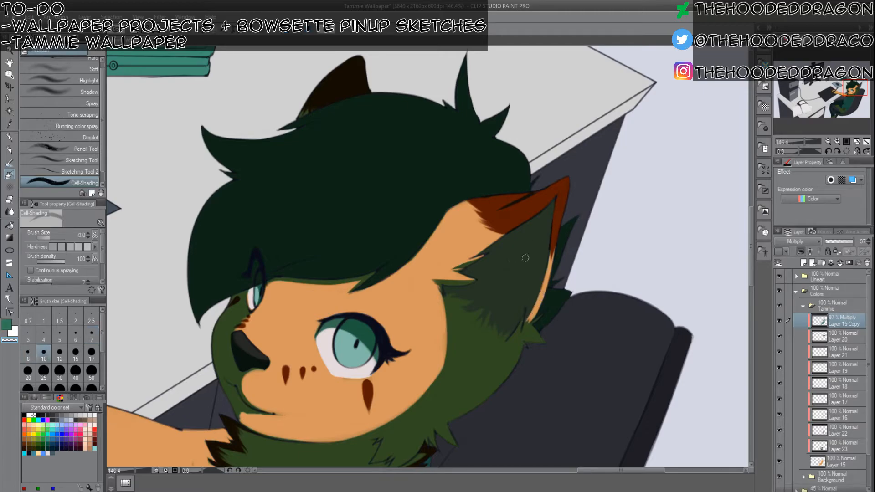
left_click_drag(531, 257, 494, 280)
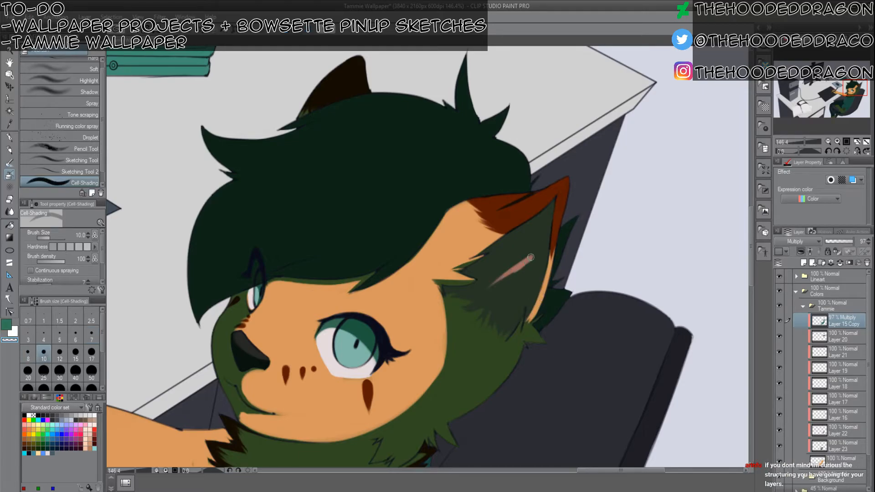
key("bracketleft")
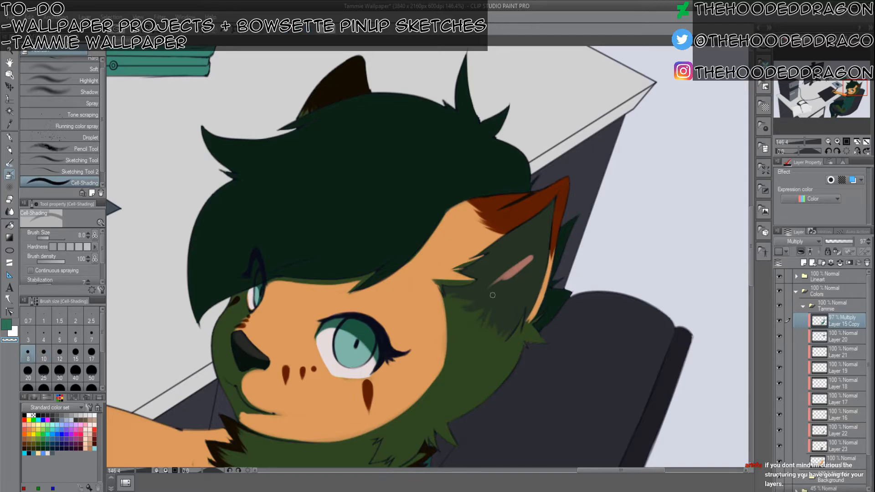
key("bracketleft")
key("bracketleft")
key("bracketleft")
mouse_move(482, 290)
left_mouse_down()
mouse_move(511, 276)
mouse_move(476, 294)
left_mouse_up()
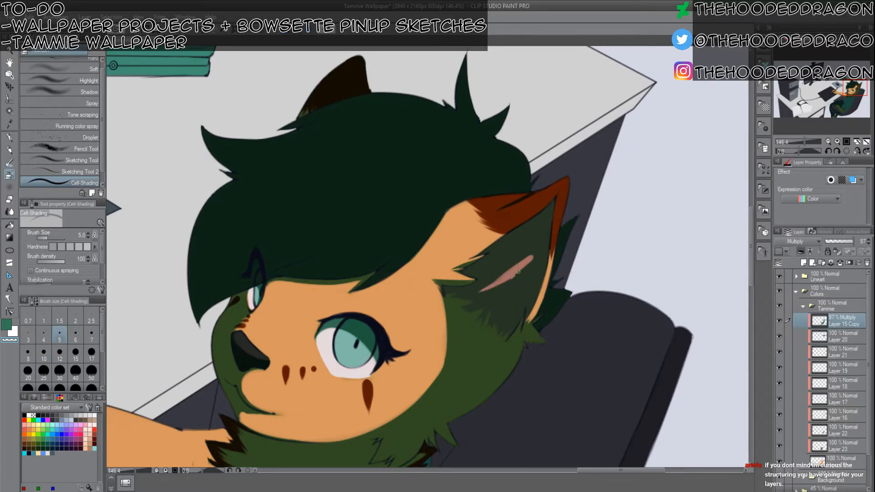
left_click_drag(534, 252, 483, 288)
Reshape the edges of the inner-ear streak by alternately painting shading and erasing with brush size 5.
key("c")
left_click_drag(537, 250, 510, 276)
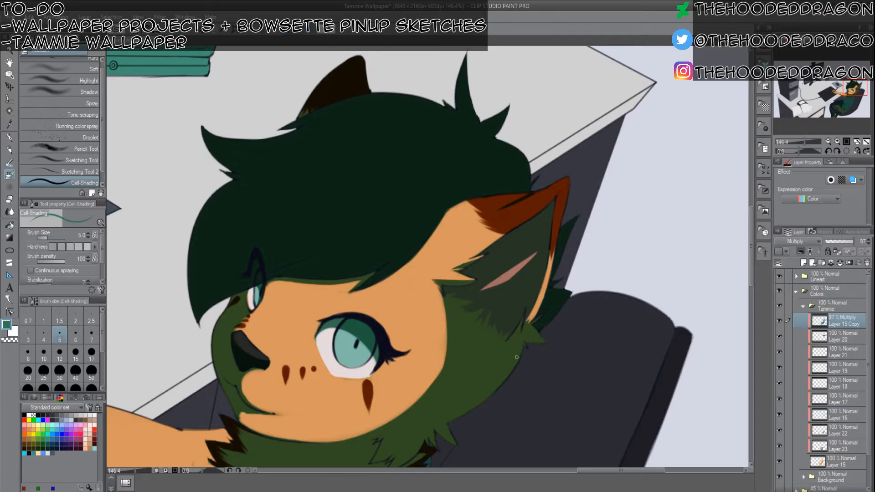
key("c")
key("[")
key("[")
key("]")
key("]")
left_click_drag(507, 281, 530, 265)
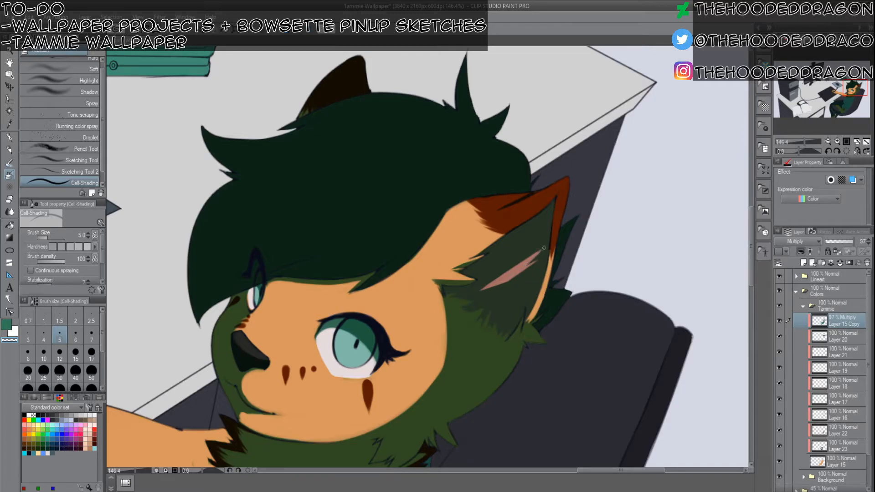
key("c")
mouse_move(499, 272)
left_mouse_down()
mouse_move(536, 253)
mouse_move(492, 276)
mouse_move(542, 250)
mouse_move(470, 295)
mouse_move(545, 247)
mouse_move(487, 281)
mouse_move(542, 265)
left_mouse_up()
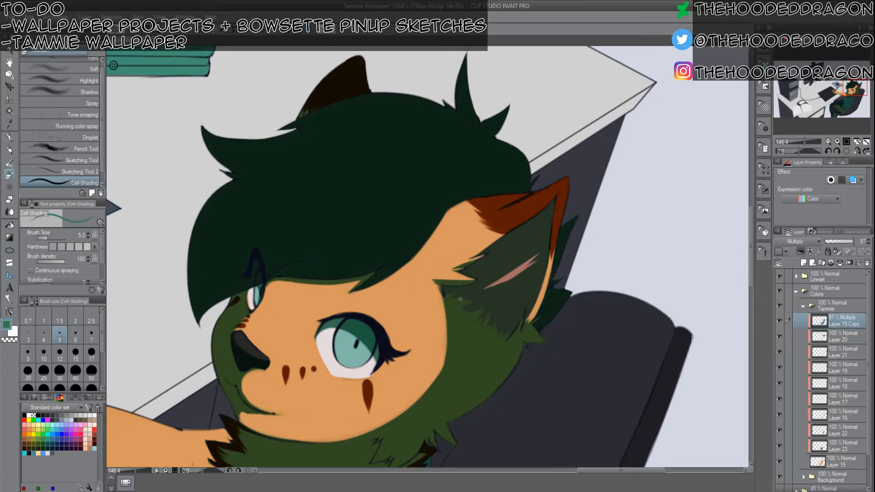
Paint the shading back over the whole inner-ear streak with a brush of up to size 17, and reset the brush to size 5.
key("bracketright")
key("bracketright")
key("bracketright")
key("bracketright")
key("bracketright")
key("bracketright")
key("bracketright")
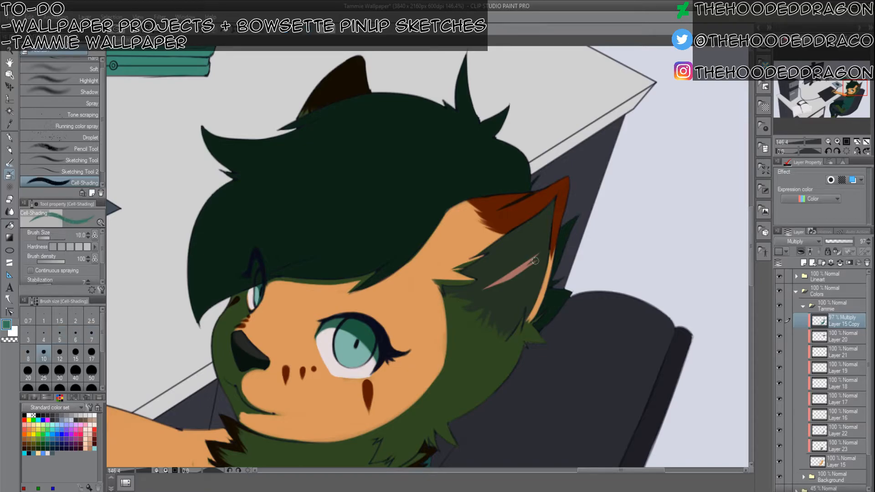
left_click_drag(539, 252, 491, 284)
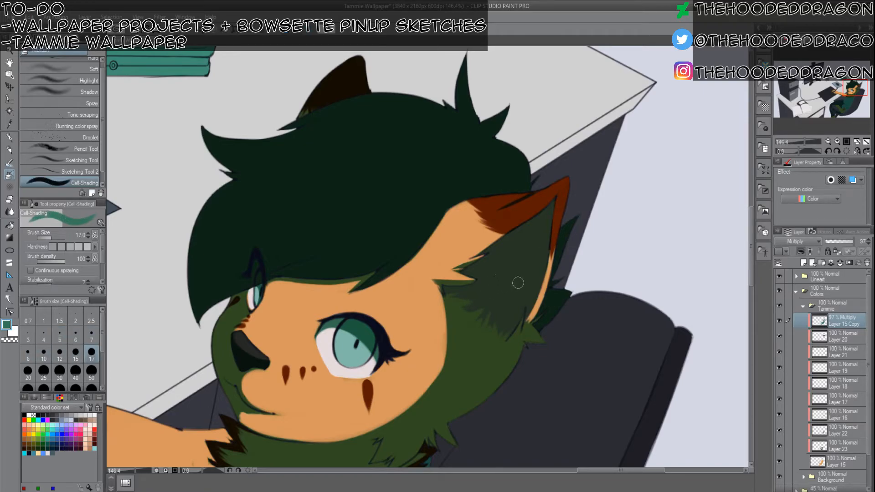
key("bracketleft")
key("bracketleft")
key("bracketleft")
key("bracketleft")
key("bracketleft")
key("bracketleft")
key("bracketleft")
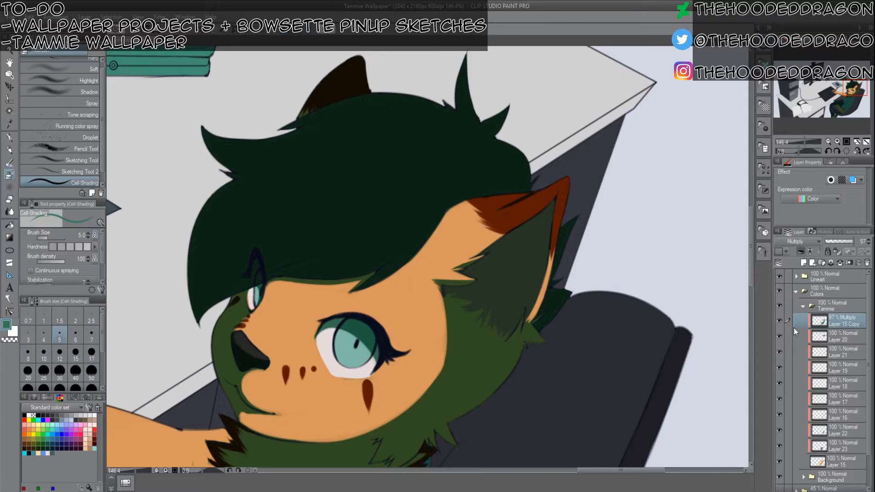
Collapse the Tammie and Colors layer folders and hide the Colors folder so only the line art shows.
left_click(804, 308)
left_click(779, 291)
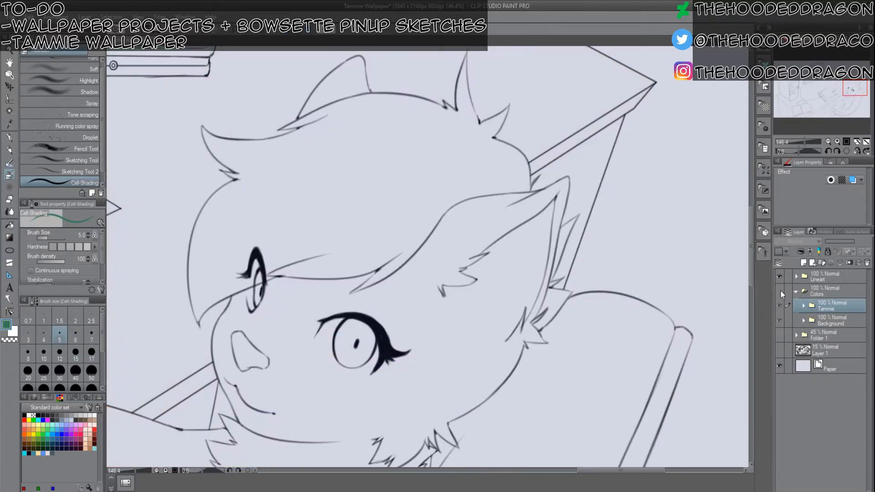
scroll(453, 244, "down", 3)
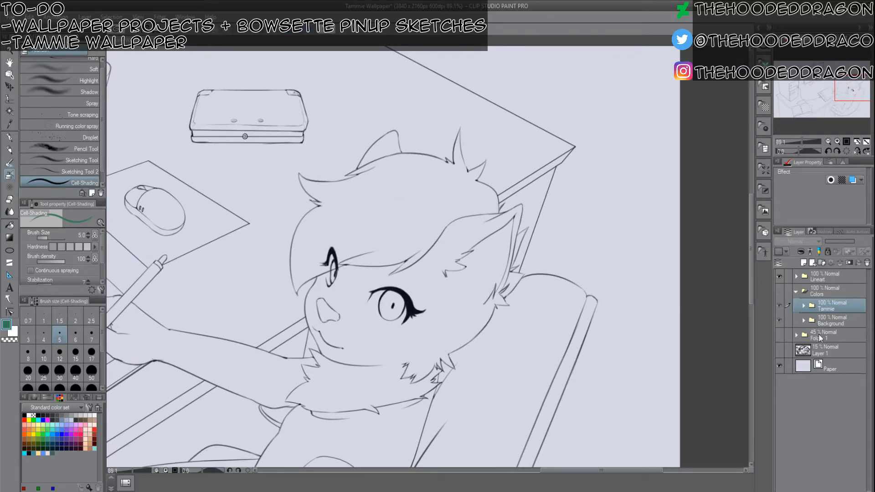
left_click(796, 291)
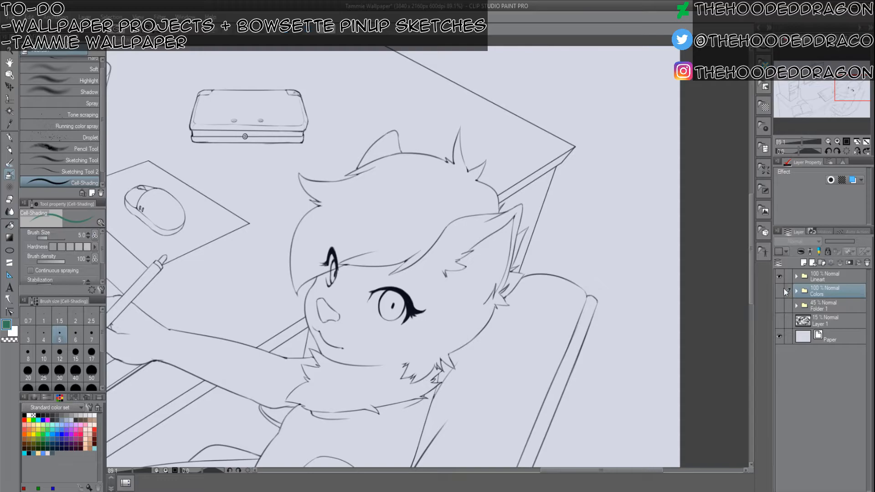
Hide the line art and show the rough Layer 1 and the Folder 1 sketch across the whole canvas.
left_click(824, 308)
left_click(827, 324)
left_click(827, 331)
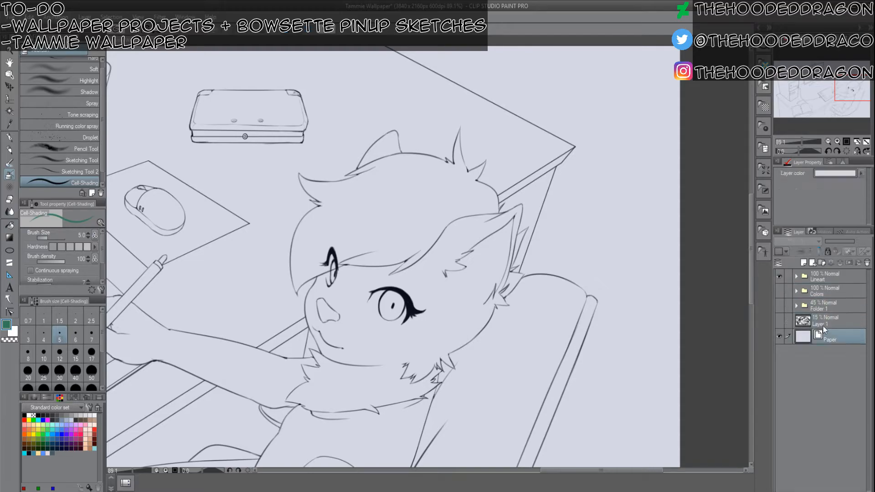
left_click(778, 275)
scroll(555, 242, "down", 5)
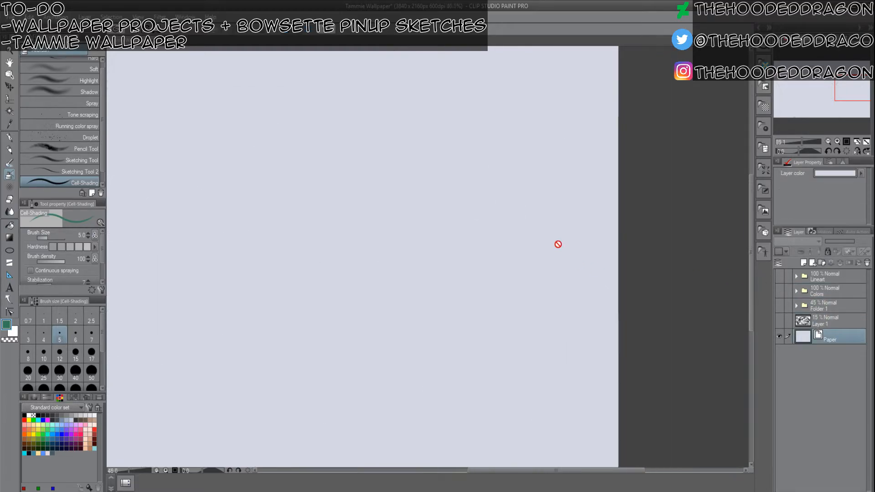
left_click(779, 321)
left_click_drag(822, 99, 806, 99)
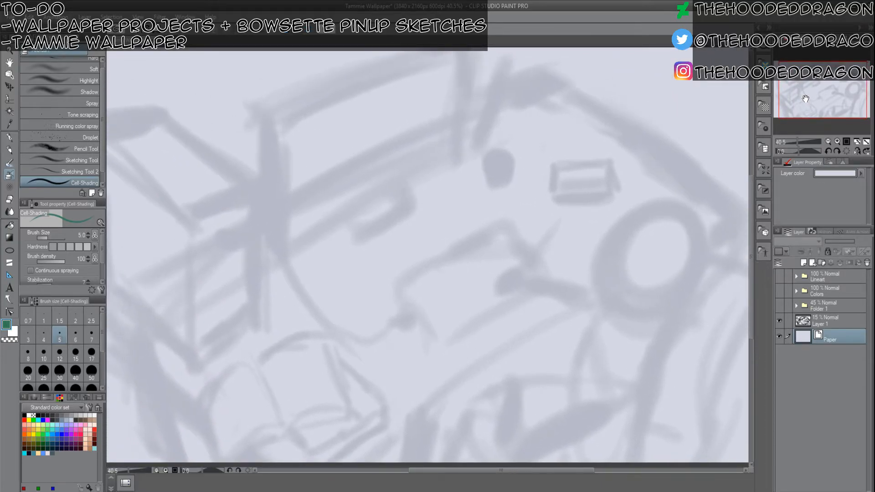
left_click(779, 319)
left_click(778, 305)
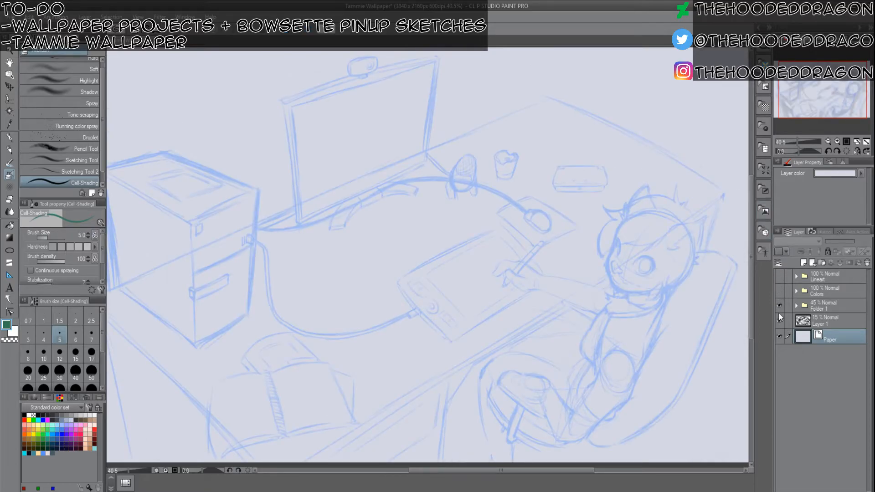
left_click(779, 320)
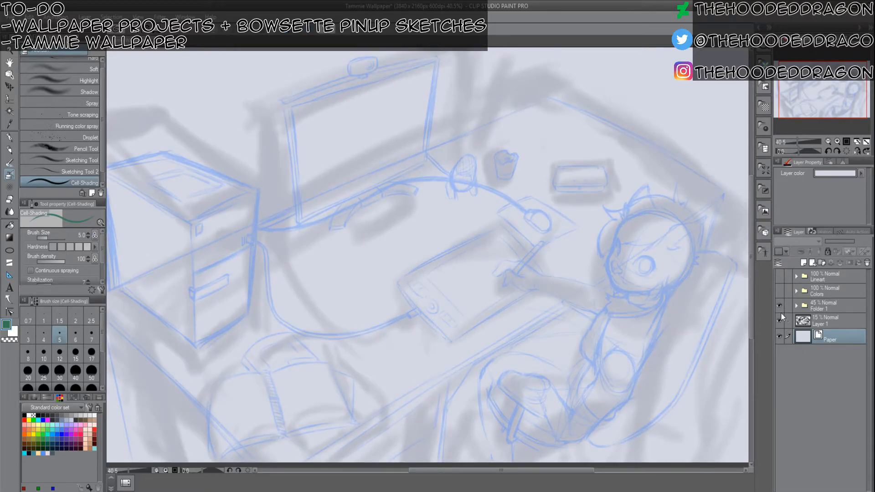
Compare the line art with the sketches, ending with the Lineart folder shown and Folder 1 and Layer 1 hidden.
left_click(779, 275)
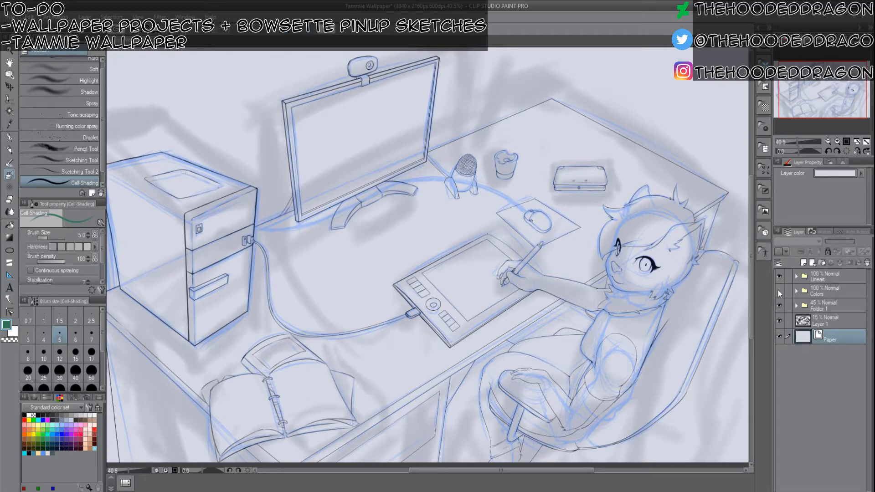
left_click(778, 291)
left_click(778, 275)
left_click(779, 275)
left_click(778, 305)
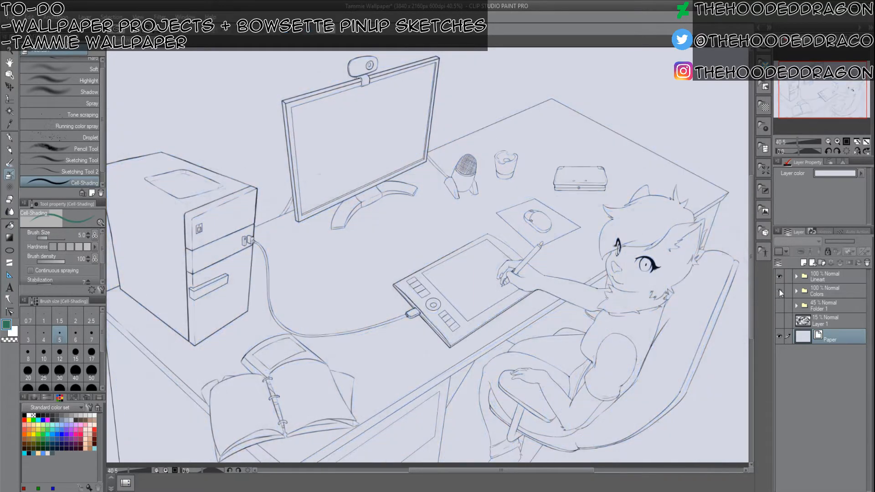
Show the Colors folder and expand it together with its Tammie subfolder.
left_click(779, 290)
left_click(779, 321)
left_click(796, 290)
left_click(802, 306)
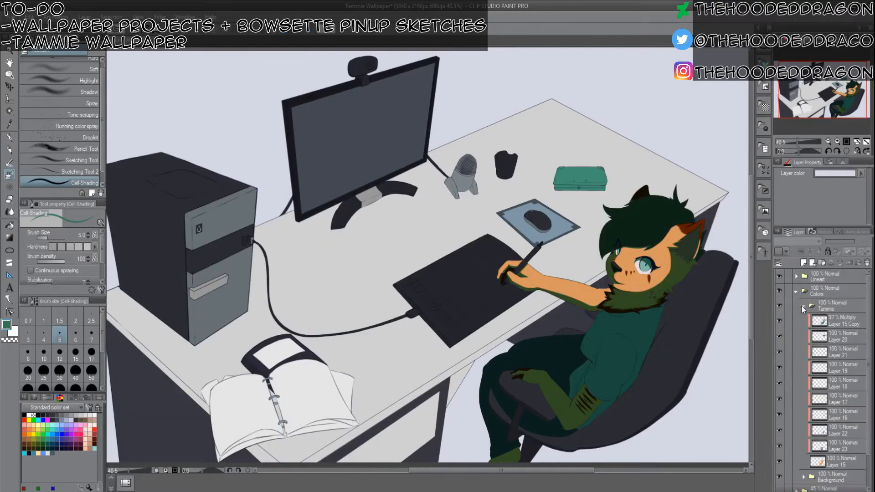
Hide the Multiply shading layer, and briefly hide the clipped colour layers to view the character's base colour.
left_click(778, 321)
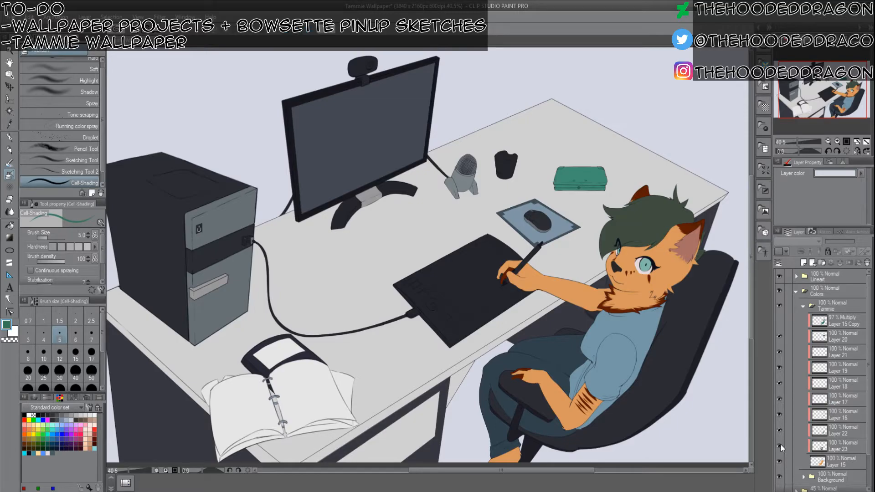
left_click_drag(781, 445, 780, 337)
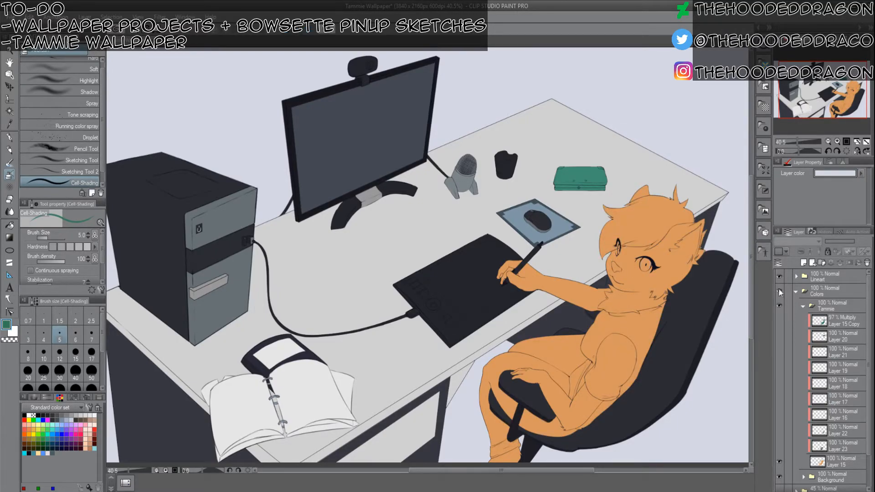
left_click_drag(784, 453, 781, 327)
left_click(782, 320)
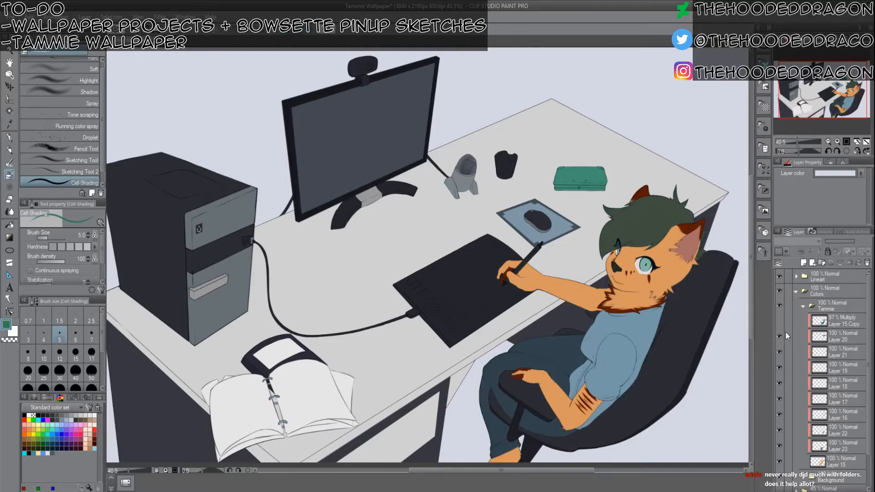
Show the Multiply shading layer Layer 15 Copy again and raise its opacity to 100%.
left_click(843, 321)
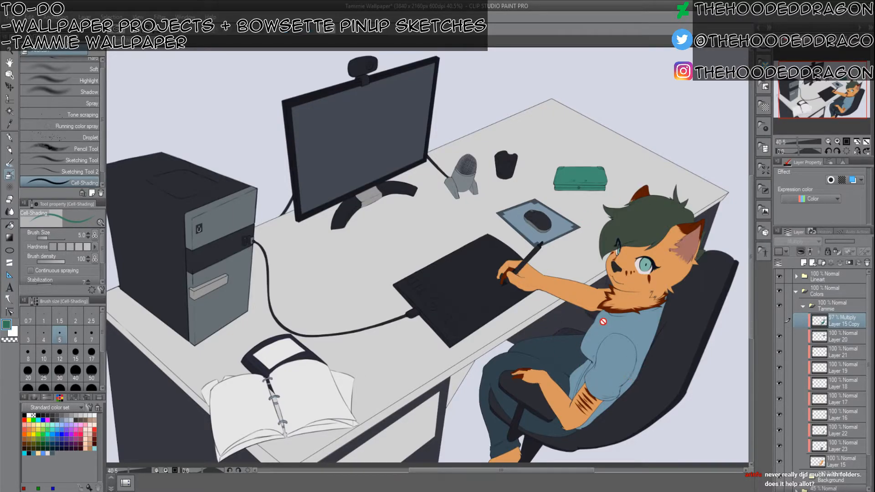
left_click(844, 460)
left_click(780, 321)
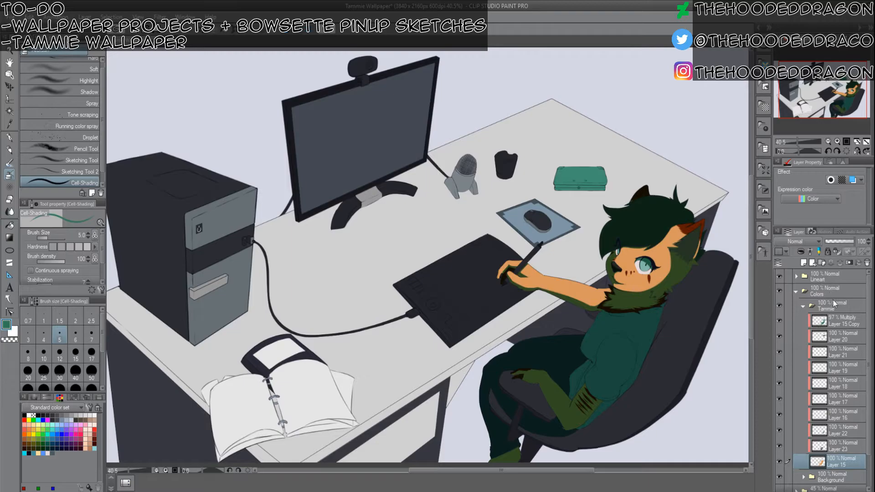
left_click(842, 322)
left_click_drag(851, 243, 874, 242)
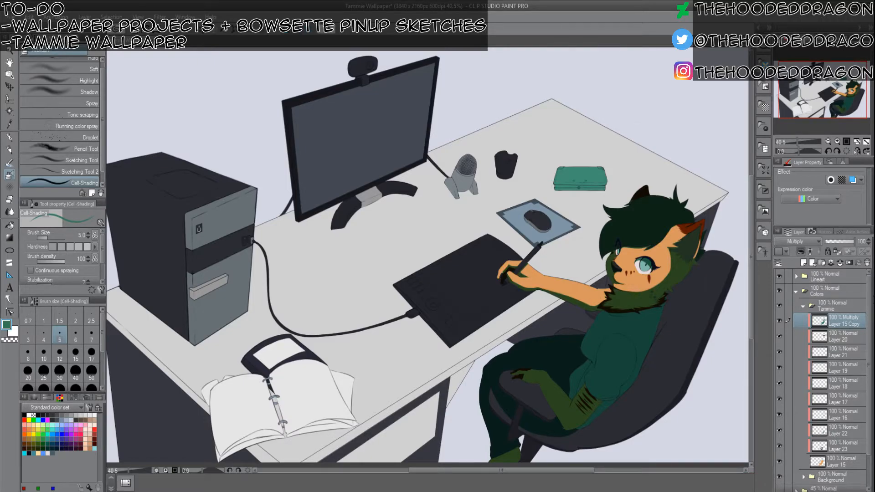
Collapse the Tammie folder, expand Background, and inspect the Chair folder's layers by toggling their visibility.
left_click(805, 307)
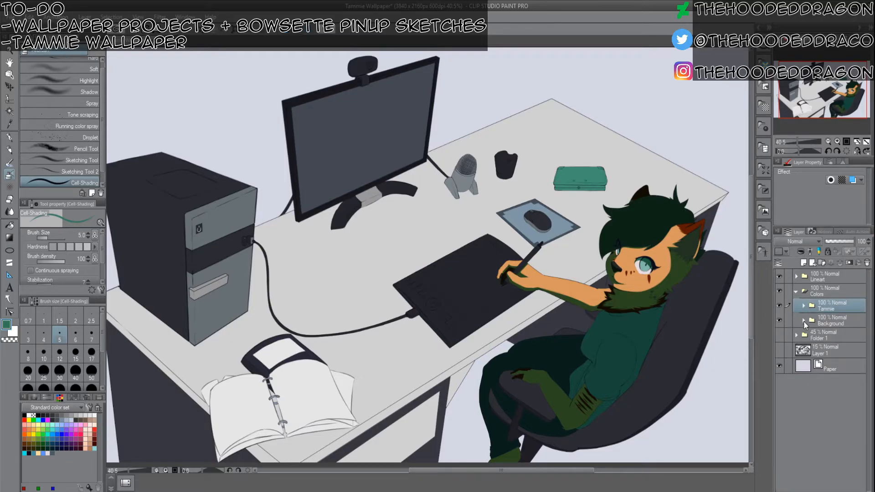
left_click(804, 320)
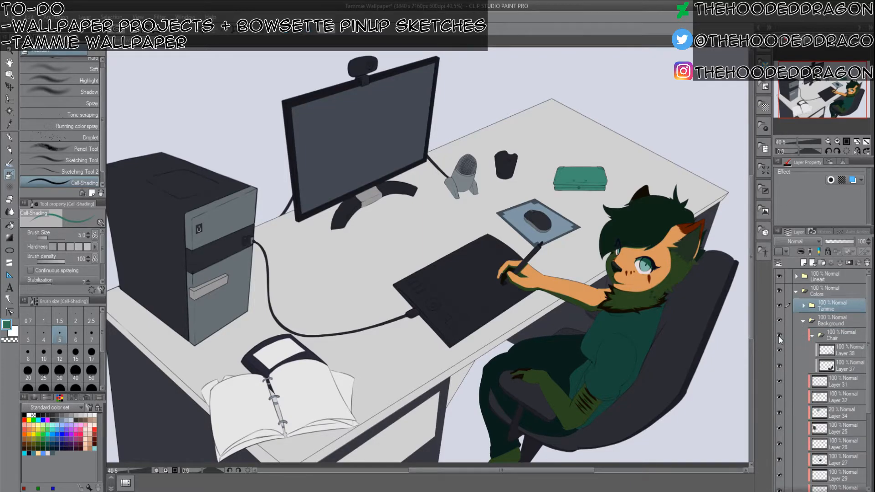
left_click(780, 350)
left_click(779, 347)
left_click(779, 347)
left_click(779, 350)
left_click(812, 335)
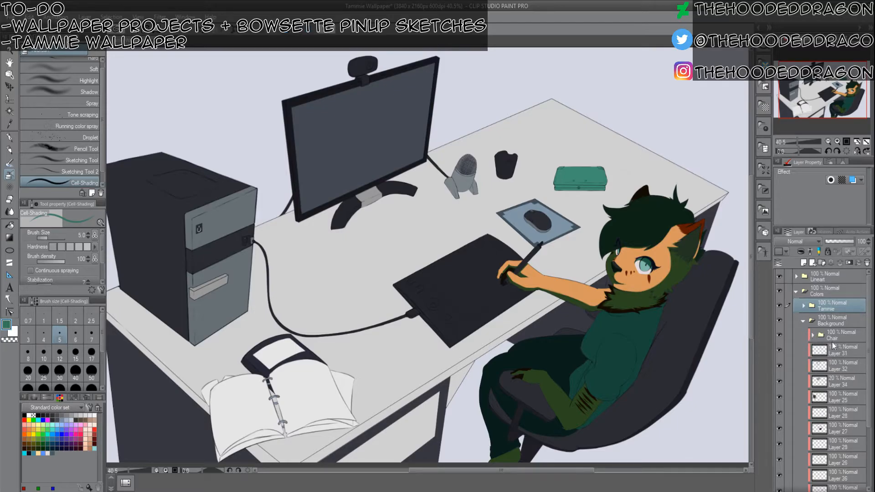
Inspect the remaining Background layers by hiding them and showing them again.
left_click_drag(870, 358, 874, 417)
left_click_drag(780, 422, 779, 280)
left_click(779, 280)
left_click(779, 313)
left_click_drag(781, 319, 781, 422)
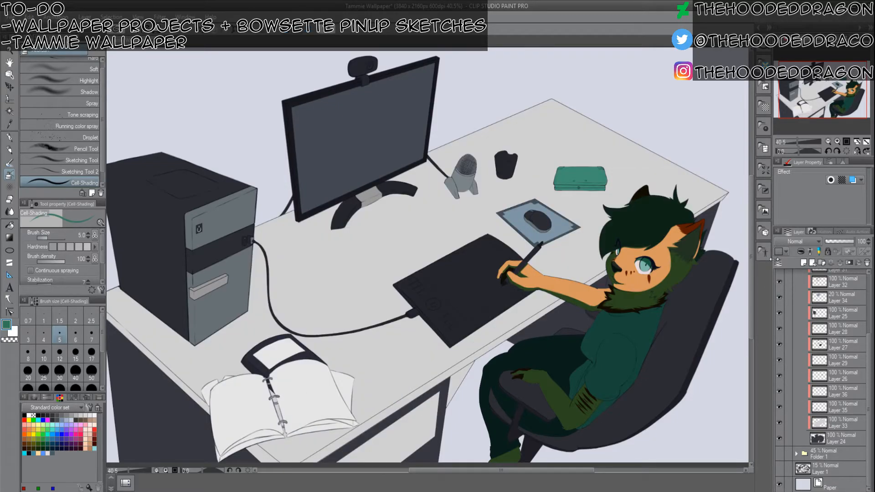
Collapse the Background folder, expand Tammie, and select the Multiply shading layer Layer 15 Copy.
left_click_drag(869, 350, 869, 290)
left_click(803, 322)
left_click(803, 306)
left_click(847, 319)
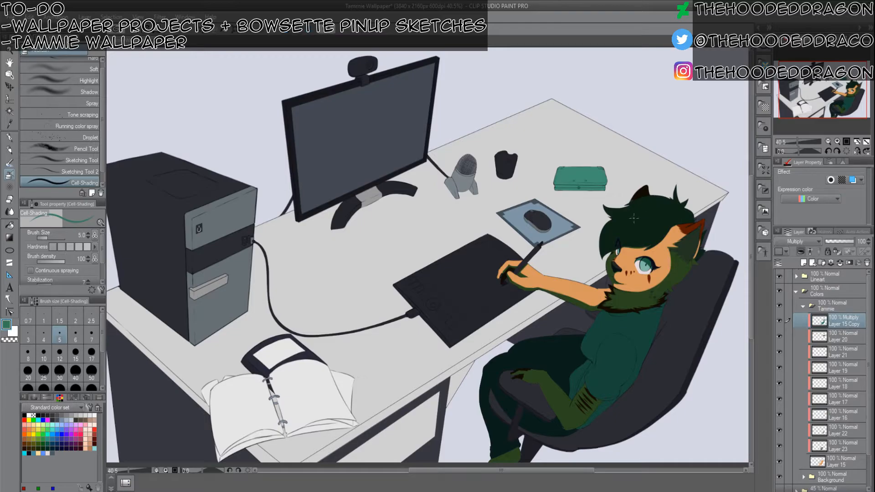
Erase the shading from the whole far ear behind the hair with a brush of up to size 10.
scroll(581, 295, "up", 4)
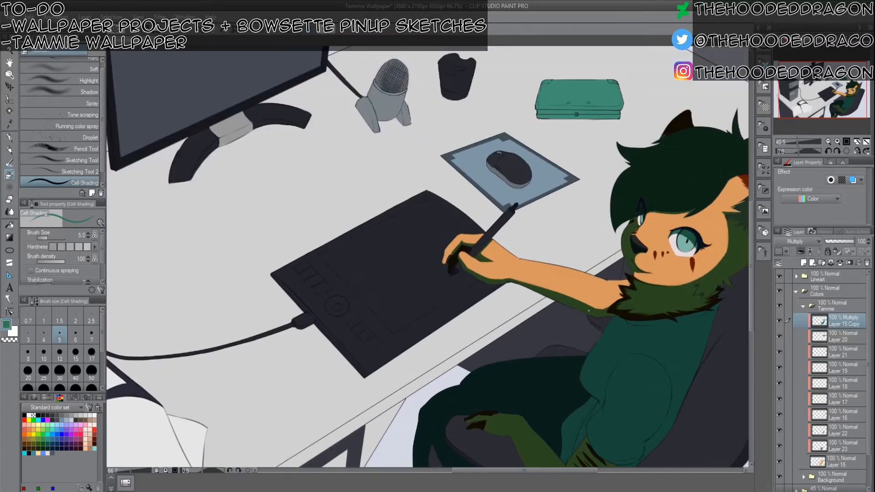
scroll(545, 306, "up", 4)
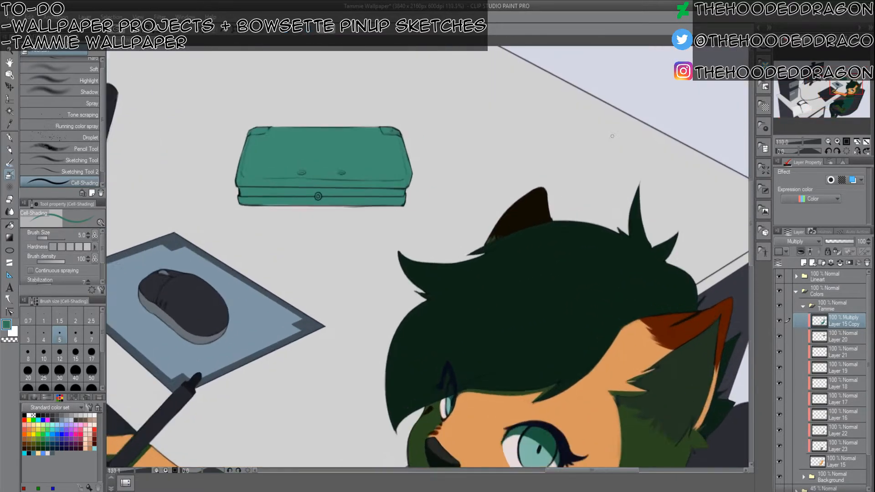
key("]")
key("]")
key("]")
key("]")
key("]")
key("]")
key("]")
key("]")
key("]")
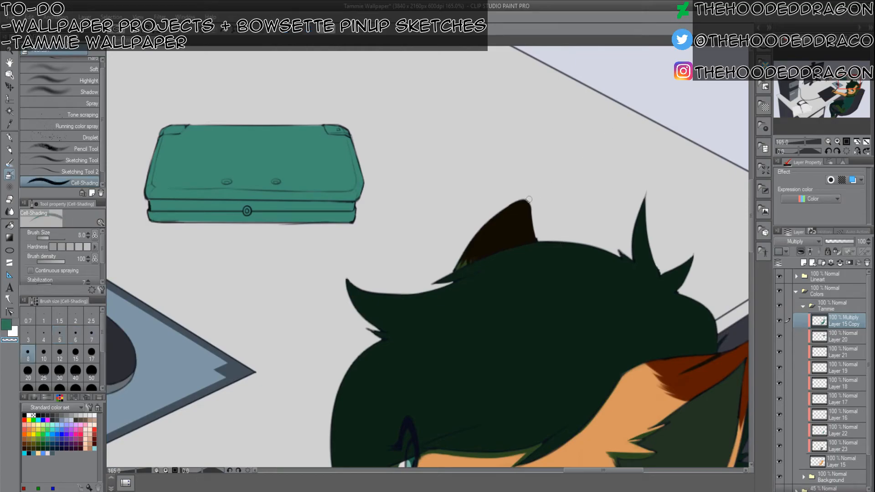
mouse_move(521, 206)
left_mouse_down()
mouse_move(475, 238)
mouse_move(534, 211)
mouse_move(457, 250)
mouse_move(538, 216)
mouse_move(441, 260)
left_mouse_up()
key("[")
key("[")
key("[")
key("[")
key("[")
mouse_move(538, 230)
left_mouse_down()
mouse_move(508, 240)
mouse_move(540, 238)
mouse_move(455, 267)
left_mouse_up()
left_click_drag(518, 241, 451, 269)
left_click_drag(507, 240, 494, 245)
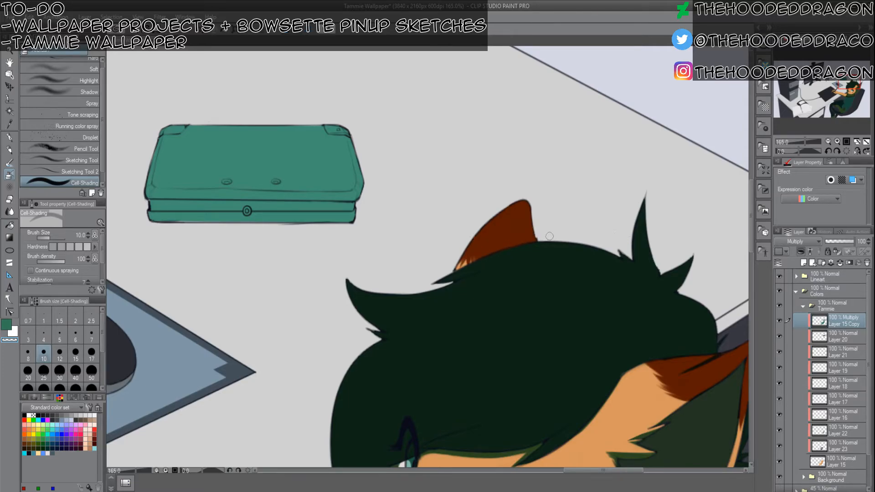
left_click(6, 325)
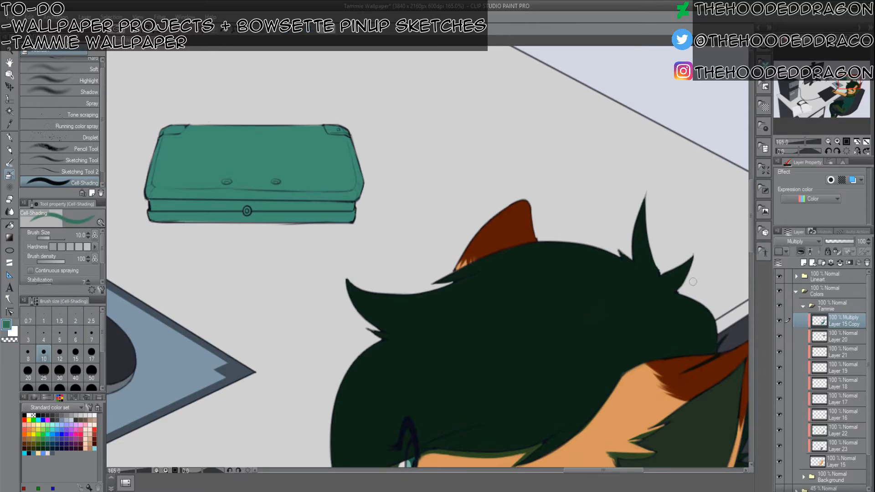
Erase a curved lit area along the upright hair tuft and into the neighbouring tuft, reducing the brush to size 6.
scroll(632, 170, "down", 3)
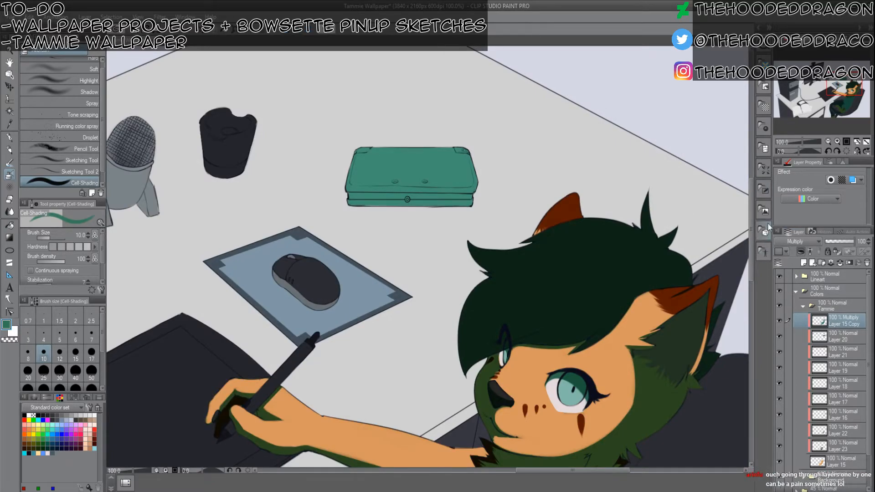
left_click_drag(839, 91, 841, 100)
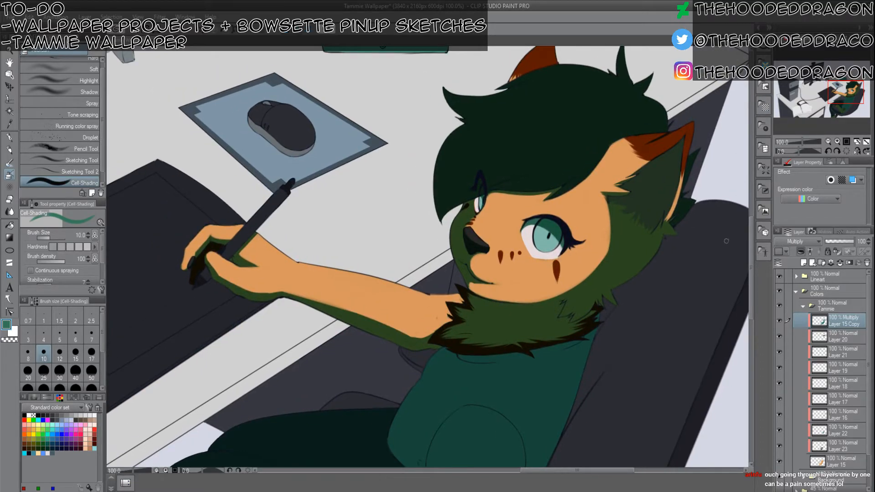
left_click_drag(691, 246, 613, 374)
scroll(584, 200, "up", 3)
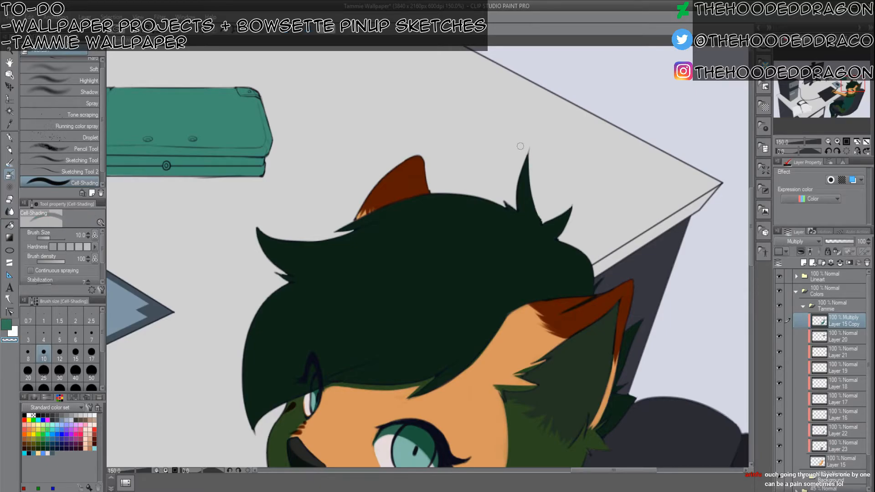
mouse_move(529, 160)
left_mouse_down()
mouse_move(531, 182)
mouse_move(532, 148)
mouse_move(530, 205)
left_mouse_up()
key("bracketleft")
key("bracketleft")
key("bracketleft")
mouse_move(535, 218)
left_mouse_down()
mouse_move(569, 210)
mouse_move(536, 224)
left_mouse_up()
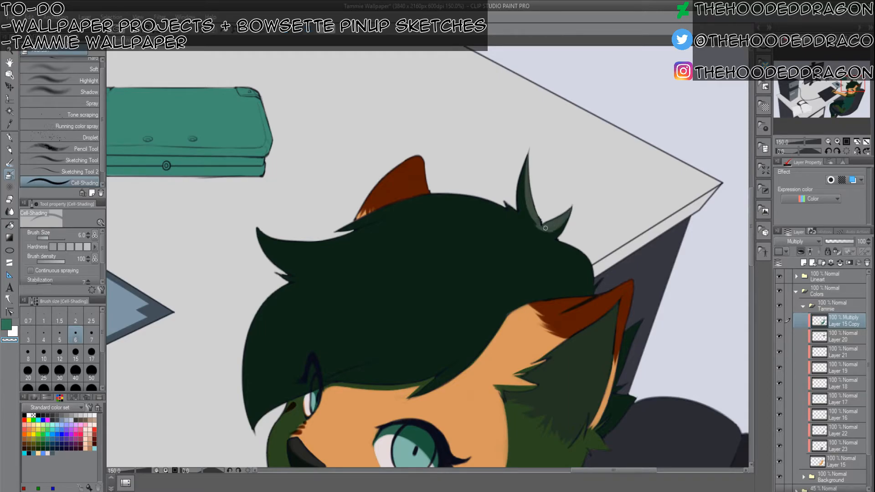
Check the hair with the shading layer briefly hidden, and tidy the lit area between the two tufts using brush sizes 3 and 6.
left_click(780, 321)
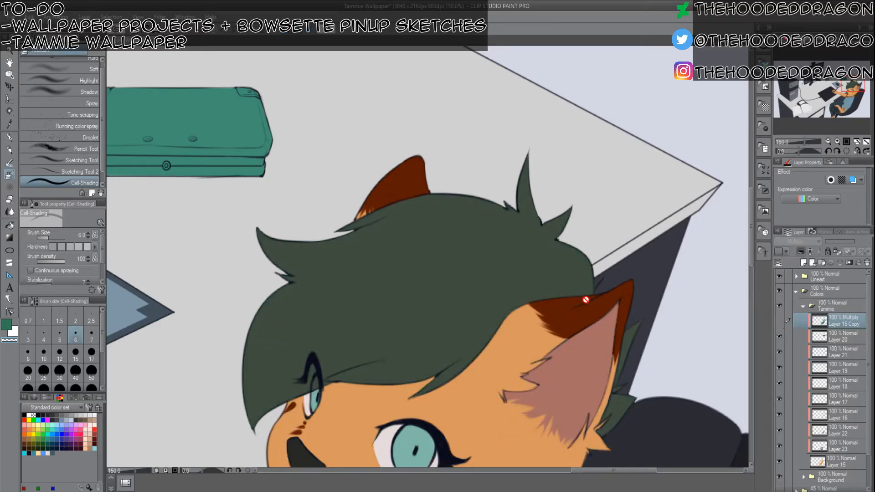
left_click(779, 321)
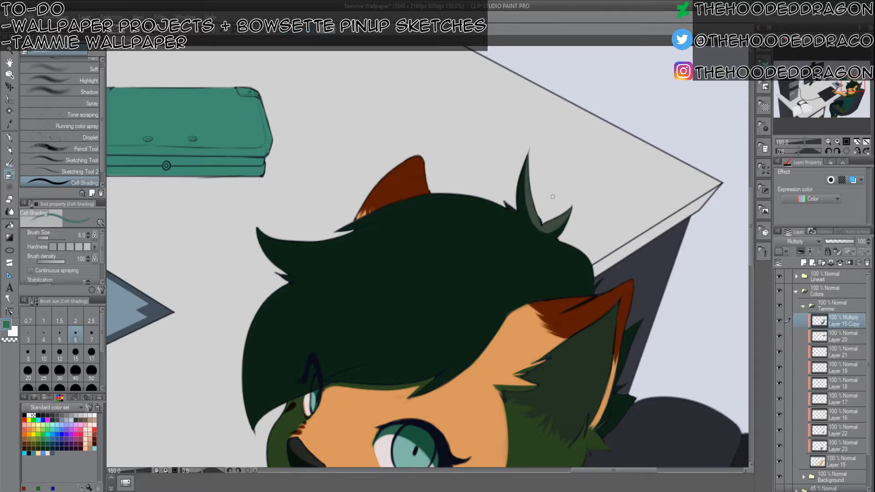
key("bracketleft")
key("bracketleft")
key("bracketleft")
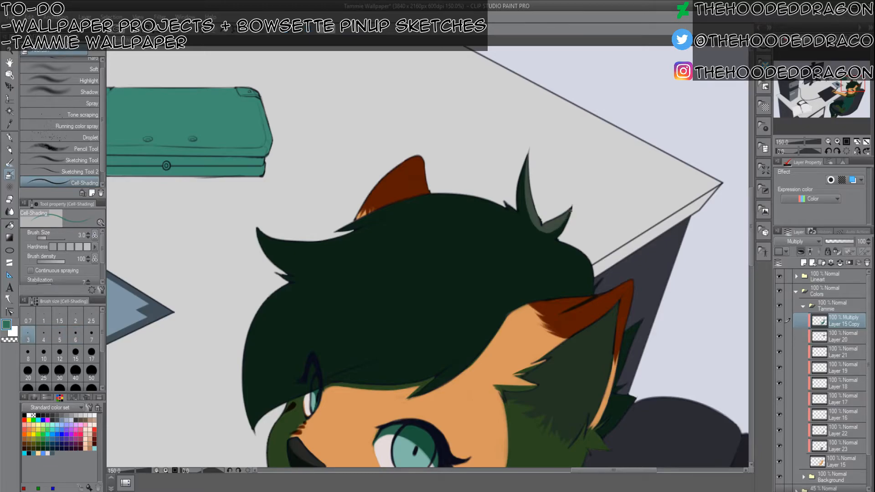
key("bracketright")
key("bracketright")
key("bracketright")
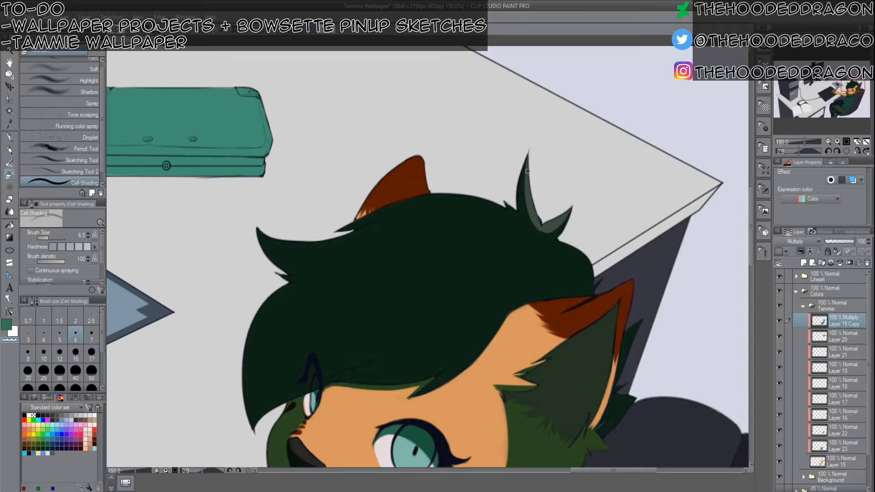
Refine the upright tuft's lit edge up to its tip with brush sizes 5 and 4, and set the brush to size 7.
key("bracketleft")
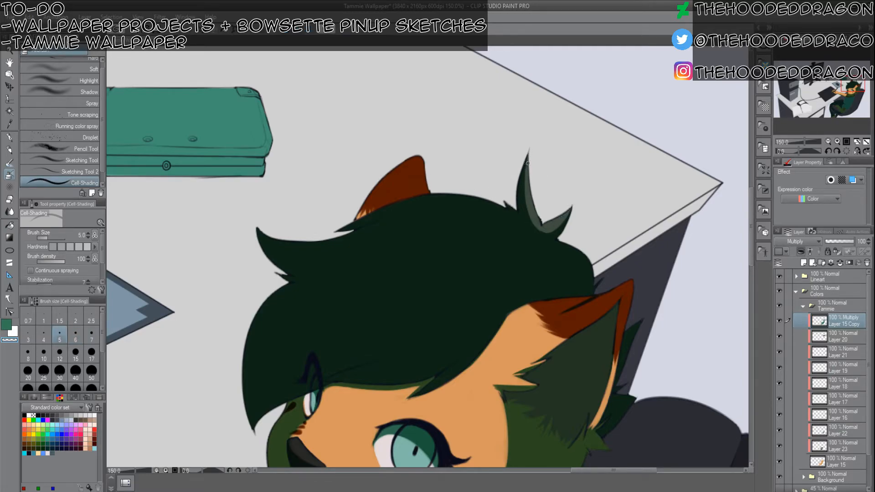
mouse_move(527, 154)
left_mouse_down()
mouse_move(524, 198)
mouse_move(539, 223)
left_mouse_up()
key("bracketleft")
key("c")
left_click_drag(527, 159, 523, 178)
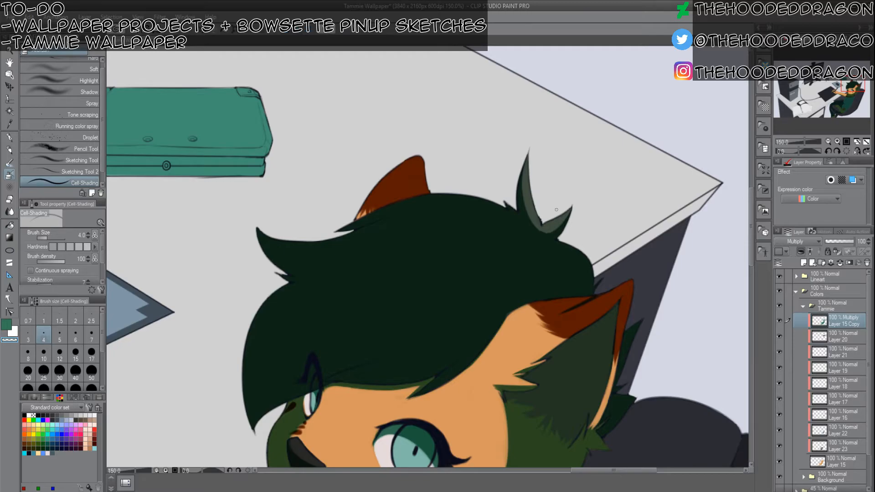
key("bracketright")
key("bracketright")
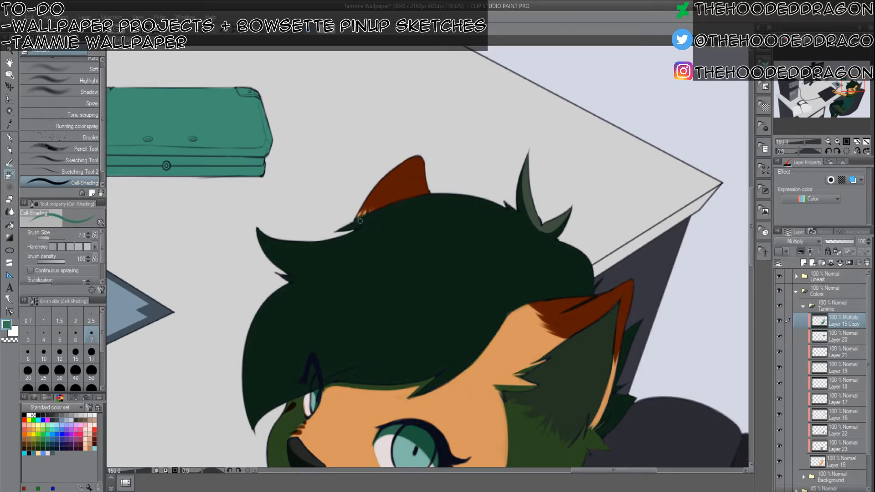
Erase a lit strip along the crown of the hair below the far ear with brush sizes 7 and 10.
key("c")
mouse_move(336, 228)
left_mouse_down()
mouse_move(412, 200)
mouse_move(382, 210)
left_mouse_up()
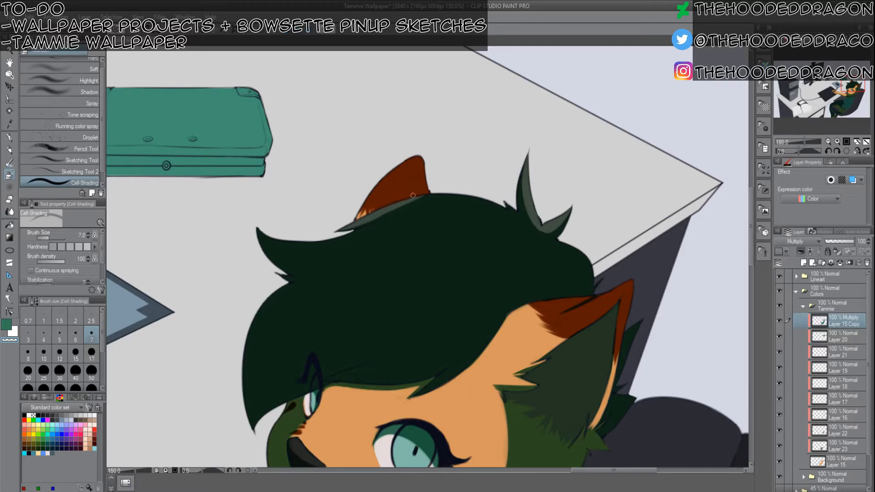
key("bracketright")
key("bracketright")
left_click_drag(399, 205, 493, 202)
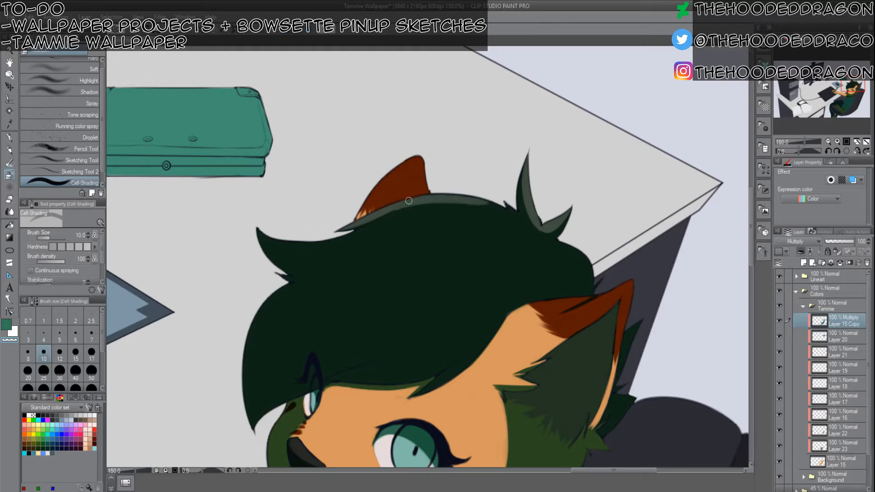
Extend the crown's lit strip to a tapered end beside the upright tuft with a size 6 brush.
key("bracketleft")
key("bracketleft")
key("bracketleft")
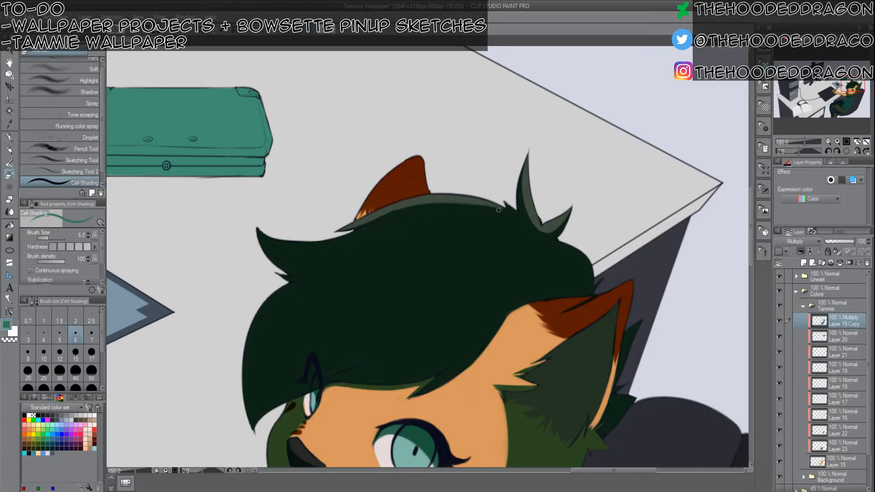
left_click_drag(471, 202, 503, 207)
key("ctrl+z")
key("c")
mouse_move(456, 201)
left_mouse_down()
mouse_move(507, 220)
mouse_move(471, 203)
mouse_move(502, 214)
left_mouse_up()
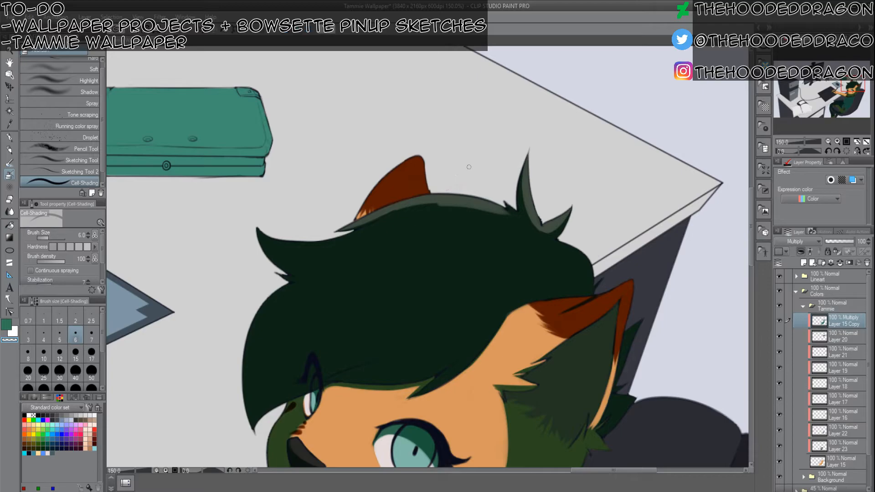
key("c")
left_click_drag(515, 218, 473, 202)
key("c")
key("c")
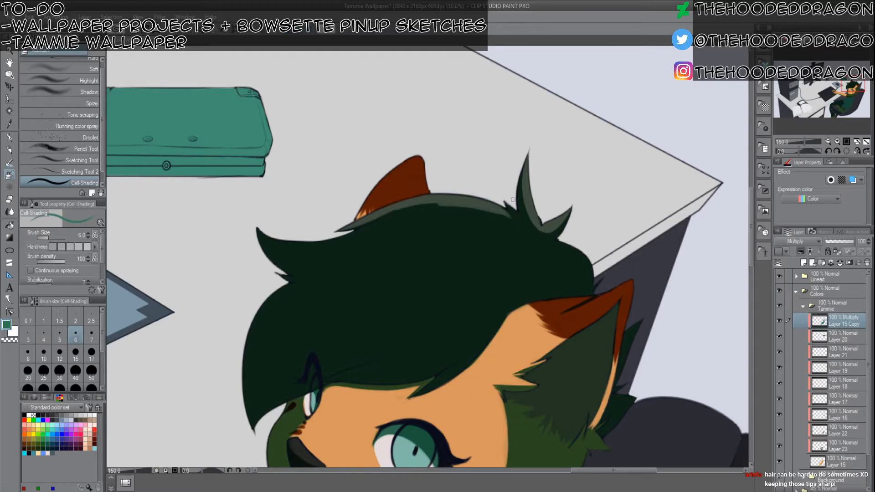
Refine the tapered end of the crown's lit strip with brush sizes 2.5 and 3.
key("bracketleft")
key("bracketleft")
key("bracketleft")
key("bracketleft")
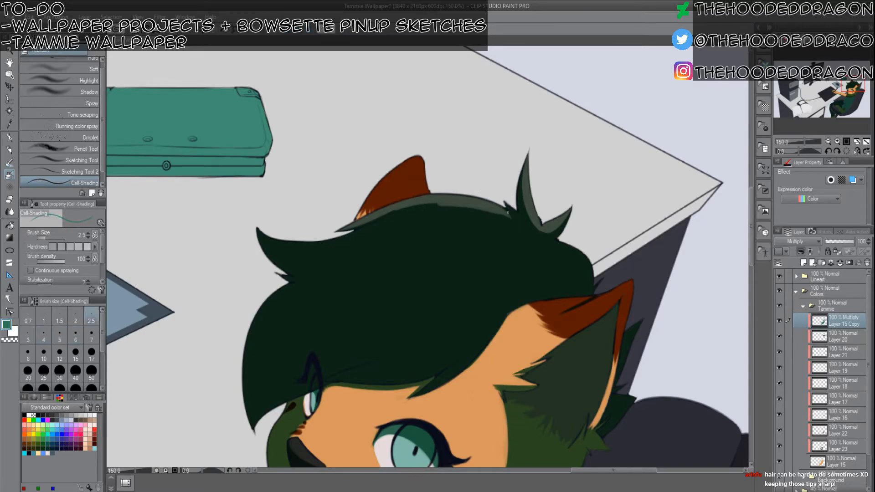
key("bracketright")
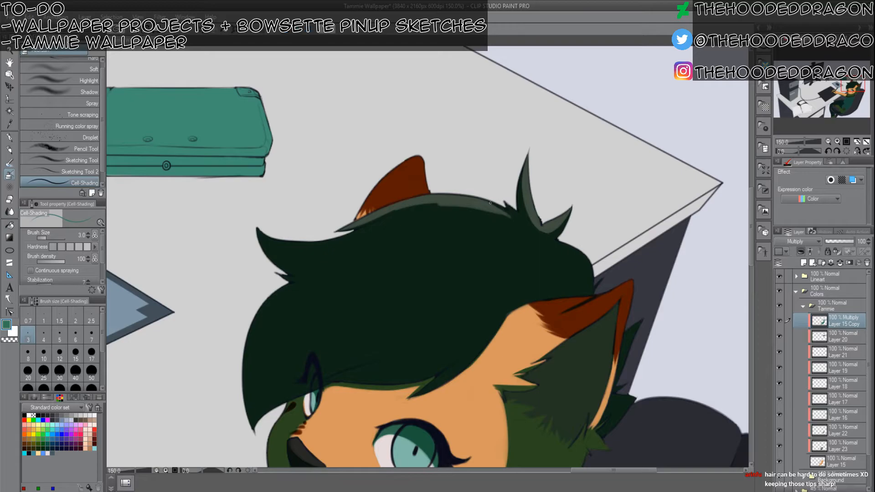
Widen the lit strip on the crown just behind the far ear with a larger erasing brush.
left_click_drag(422, 277, 483, 245)
key("c")
key("bracketright")
key("bracketright")
key("bracketright")
key("bracketright")
left_click_drag(489, 170, 441, 184)
Erase a lit area from the tip of the front hair lock up to the crown's lit strip at brush size 12.
key("bracketright")
key("bracketright")
key("bracketright")
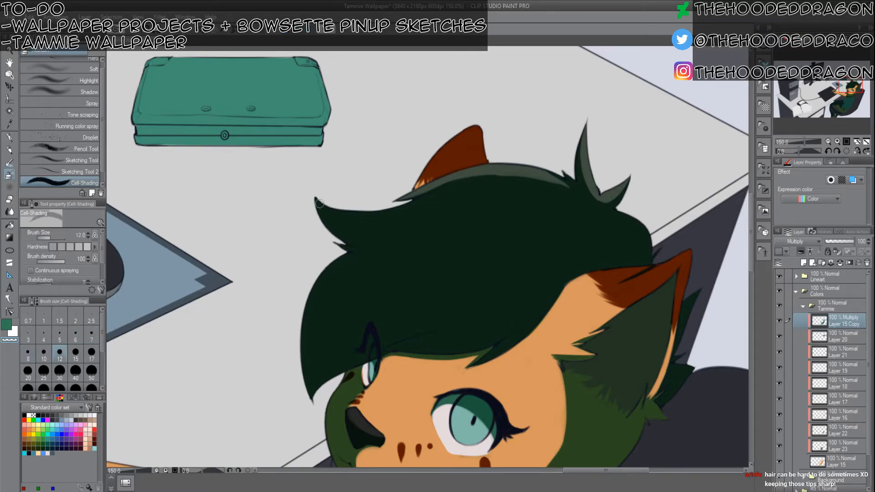
left_click_drag(368, 228, 406, 232)
mouse_move(339, 212)
left_mouse_down()
mouse_move(386, 230)
mouse_move(342, 216)
mouse_move(375, 232)
mouse_move(351, 223)
mouse_move(386, 228)
mouse_move(347, 220)
mouse_move(390, 218)
mouse_move(423, 197)
mouse_move(506, 177)
mouse_move(409, 209)
mouse_move(464, 181)
left_mouse_up()
left_click_drag(413, 208, 465, 179)
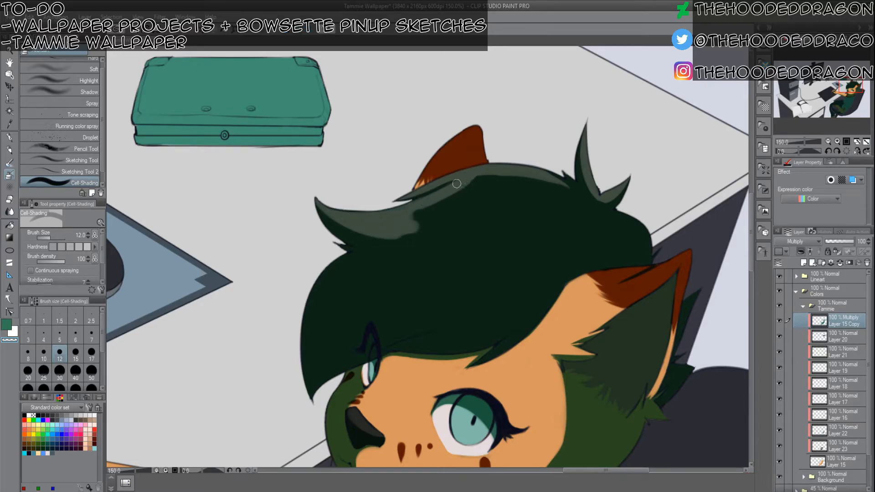
mouse_move(430, 207)
left_mouse_down()
mouse_move(501, 169)
mouse_move(456, 192)
left_mouse_up()
mouse_move(415, 221)
left_mouse_down()
mouse_move(506, 171)
mouse_move(399, 233)
mouse_move(517, 166)
left_mouse_up()
left_click_drag(389, 228, 509, 177)
Erase the shading from the cheek and along the jaw, starting with a size 25 brush and reducing its size.
left_click_drag(544, 289, 430, 134)
key("bracketright")
key("bracketright")
key("bracketright")
key("bracketright")
mouse_move(433, 213)
left_mouse_down()
mouse_move(461, 272)
mouse_move(442, 226)
mouse_move(443, 239)
mouse_move(484, 269)
mouse_move(432, 240)
mouse_move(478, 299)
mouse_move(482, 291)
mouse_move(427, 321)
mouse_move(478, 305)
mouse_move(425, 326)
mouse_move(481, 276)
mouse_move(413, 308)
mouse_move(439, 312)
mouse_move(396, 331)
mouse_move(469, 307)
mouse_move(365, 346)
mouse_move(480, 296)
mouse_move(346, 354)
mouse_move(467, 304)
mouse_move(366, 352)
left_mouse_up()
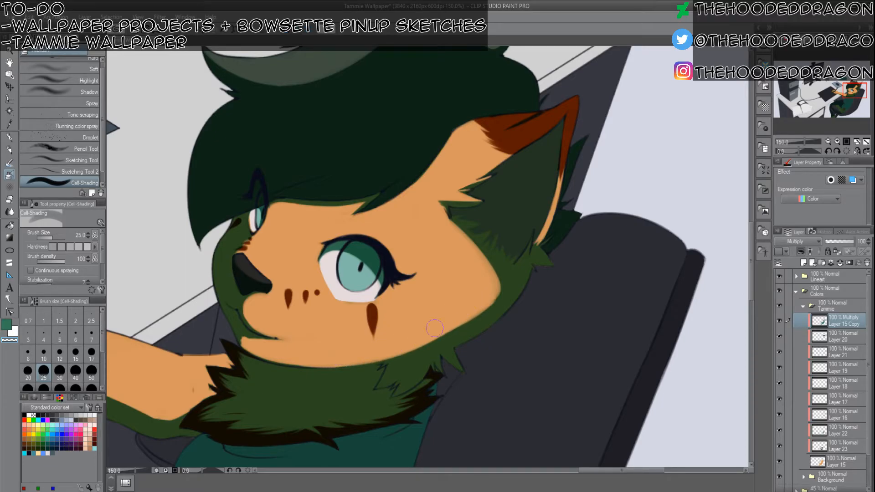
key("bracketleft")
key("bracketleft")
mouse_move(486, 297)
left_mouse_down()
mouse_move(495, 309)
mouse_move(515, 287)
mouse_move(475, 327)
mouse_move(508, 301)
mouse_move(441, 346)
mouse_move(507, 296)
mouse_move(407, 352)
mouse_move(438, 329)
left_mouse_up()
Erase the shading between the cheek and the base of the near ear with brush sizes 8 and 15.
key("bracketleft")
key("bracketleft")
key("bracketleft")
key("bracketleft")
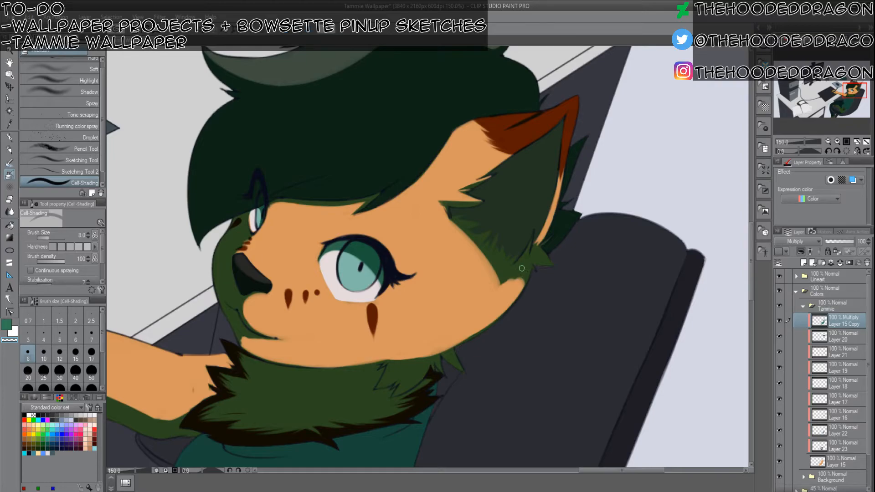
mouse_move(518, 280)
left_mouse_down()
mouse_move(492, 284)
mouse_move(527, 263)
mouse_move(488, 283)
mouse_move(524, 268)
mouse_move(489, 286)
mouse_move(531, 242)
left_mouse_up()
key("bracketright")
key("bracketright")
key("bracketright")
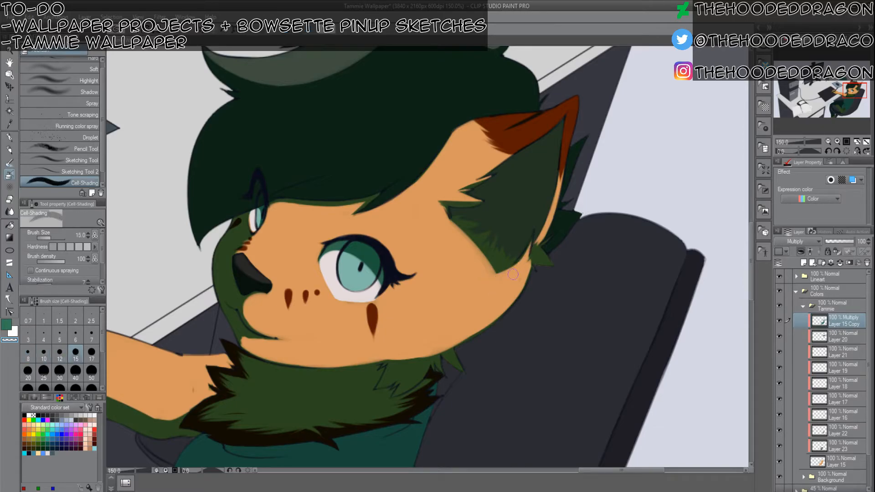
Erase the shading from the small fur tuft at the near ear's base with brush sizes 6 and 5.
key("bracketleft")
key("bracketleft")
key("bracketleft")
key("bracketleft")
key("bracketleft")
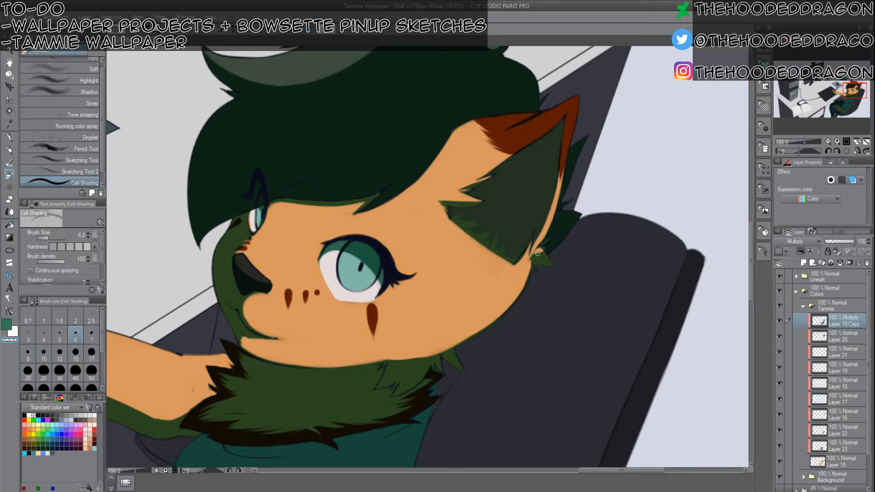
left_click_drag(549, 258, 559, 254)
key("c")
key("bracketleft")
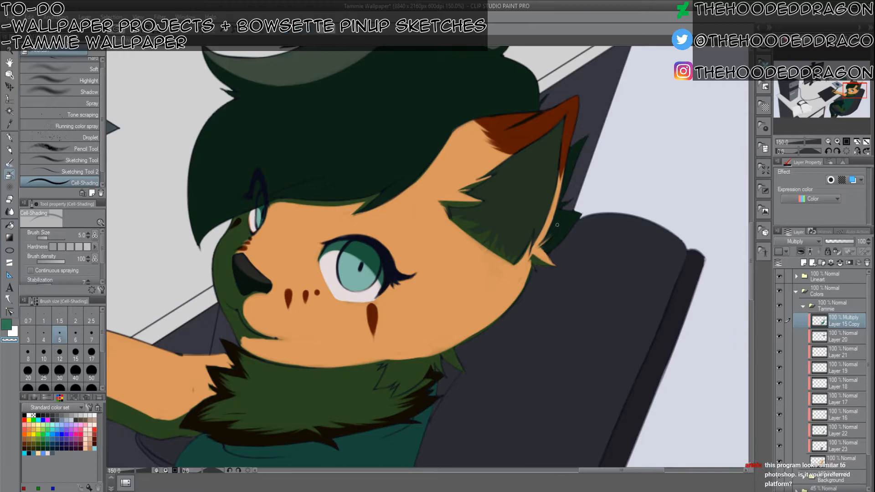
Erase a lit area on the lower hair tuft behind the near ear with brush sizes 8 and 5.
key("bracketright")
key("bracketright")
key("bracketright")
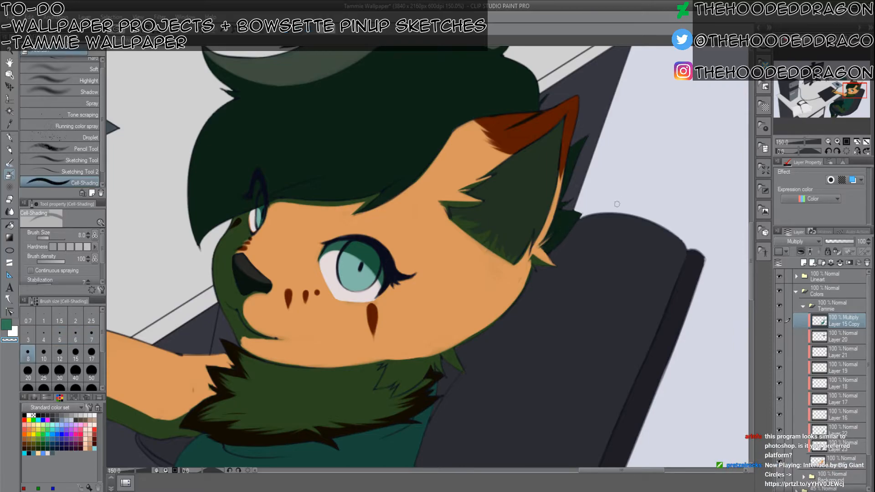
mouse_move(562, 224)
left_mouse_down()
mouse_move(542, 240)
mouse_move(580, 211)
mouse_move(543, 237)
mouse_move(555, 219)
left_mouse_up()
key("bracketleft")
key("bracketleft")
key("bracketleft")
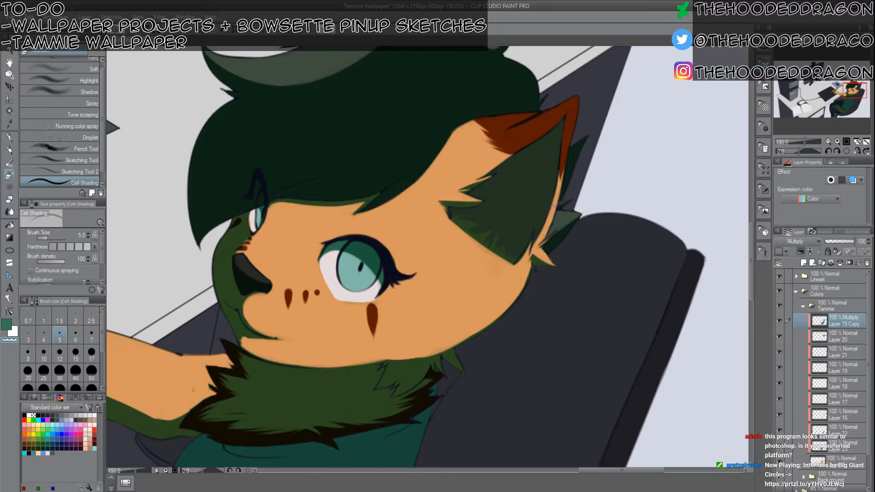
Erase a lit area on the upper hair tuft behind the near ear at size 8, reducing the brush to size 4.
key("bracketright")
key("bracketright")
key("bracketright")
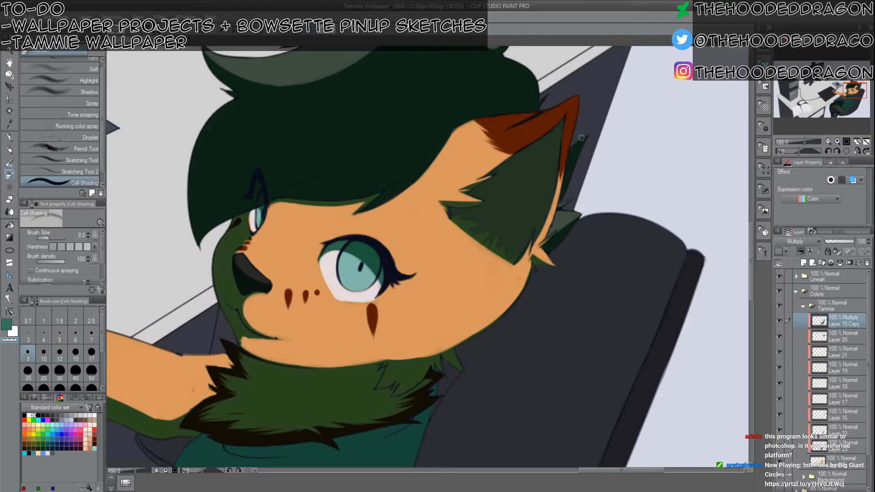
left_click_drag(579, 147, 551, 204)
key("bracketleft")
key("bracketleft")
key("bracketleft")
key("bracketleft")
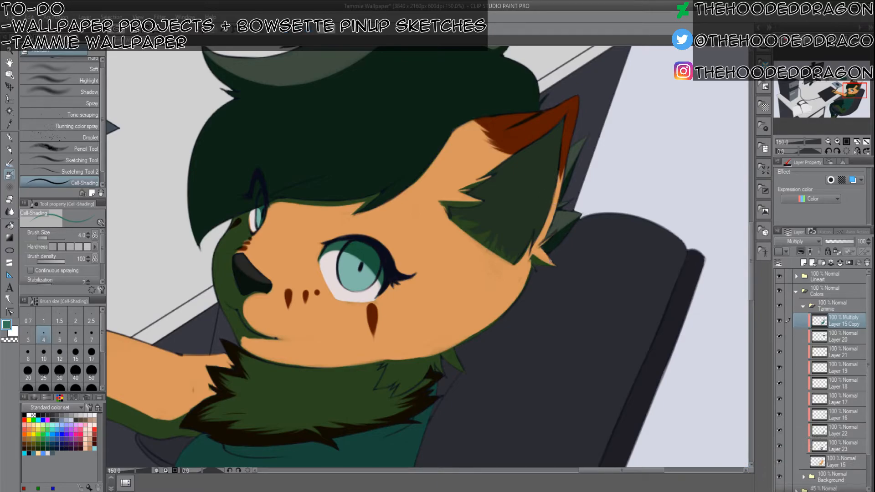
Touch up the shading edges where the fur tuft meets the near ear with a size 5 brush.
key("c")
key("bracketright")
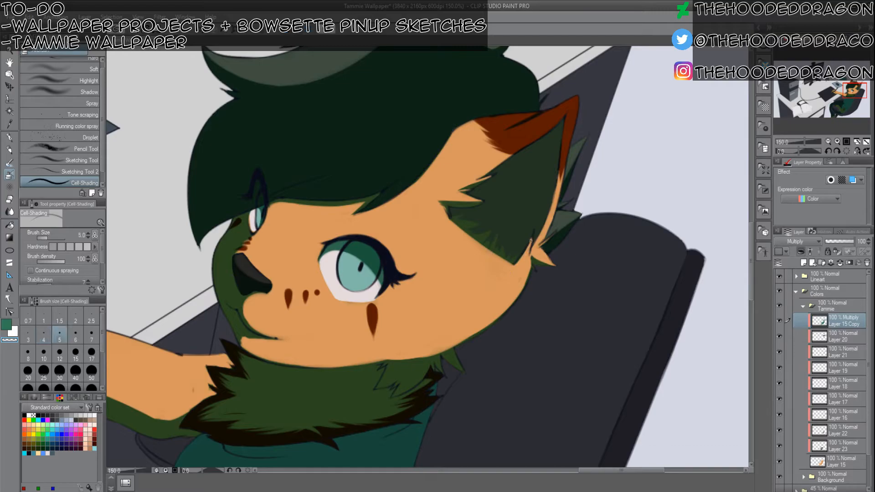
key("c")
key("c")
key("c")
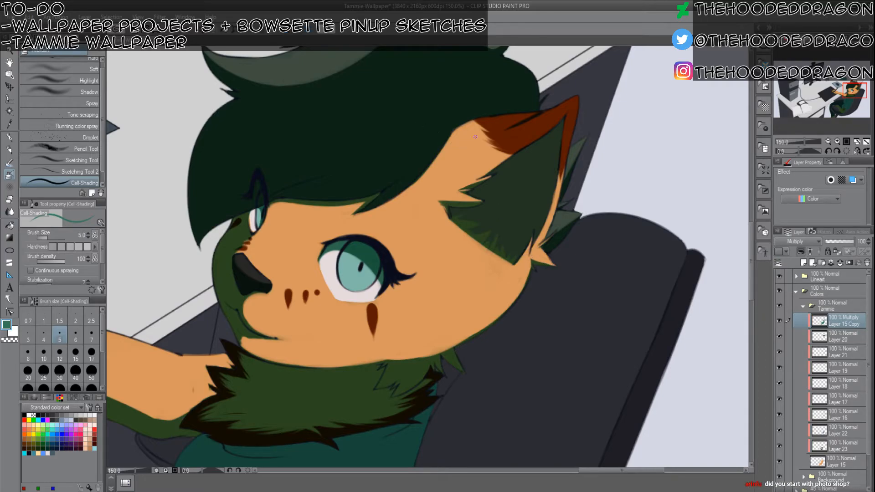
Erase shading around the muzzle and below the mouth at brush size 15.
left_click_drag(504, 264, 603, 182)
key("bracketright")
key("bracketright")
key("bracketright")
key("bracketright")
key("bracketright")
key("bracketright")
key("c")
left_click_drag(349, 233, 357, 216)
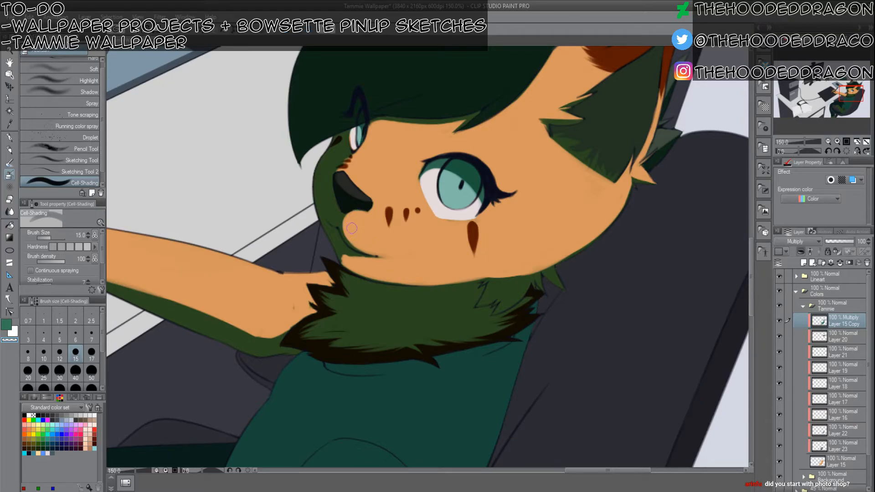
left_click_drag(345, 259, 383, 262)
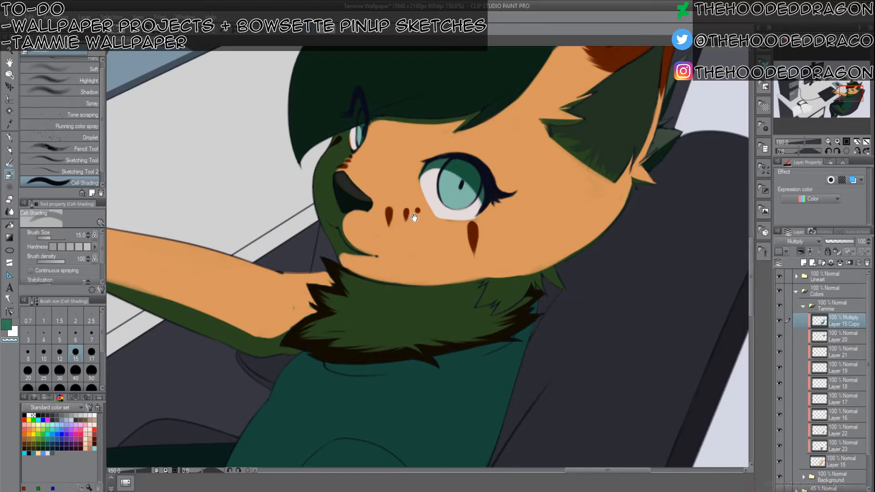
Erase a large lit area across the middle of the hair fringe with a size 30 brush.
left_click_drag(414, 219, 389, 318)
left_click_drag(394, 274, 463, 376)
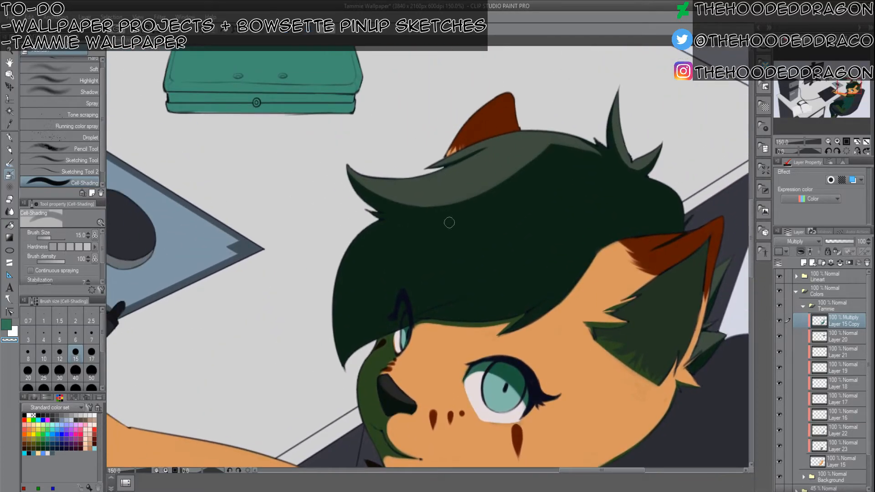
key("bracketright")
key("bracketright")
key("bracketright")
key("bracketright")
mouse_move(477, 262)
left_mouse_down()
mouse_move(388, 313)
mouse_move(476, 262)
mouse_move(382, 310)
mouse_move(455, 256)
mouse_move(368, 302)
mouse_move(456, 237)
mouse_move(360, 289)
mouse_move(437, 227)
mouse_move(366, 257)
mouse_move(382, 238)
mouse_move(350, 265)
mouse_move(393, 232)
mouse_move(353, 261)
mouse_move(447, 214)
mouse_move(399, 233)
mouse_move(439, 236)
mouse_move(515, 212)
mouse_move(513, 234)
mouse_move(441, 277)
mouse_move(518, 238)
mouse_move(455, 279)
mouse_move(501, 254)
mouse_move(405, 303)
mouse_move(478, 266)
left_mouse_up()
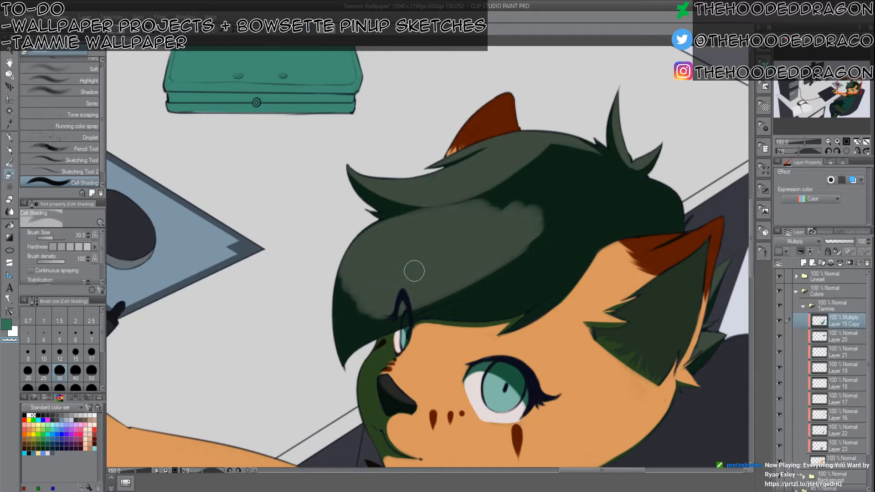
Extend the fringe's lit area to its outer edge and toward its tip with brush sizes 15 and 20.
key("bracketleft")
key("bracketleft")
key("bracketleft")
key("bracketleft")
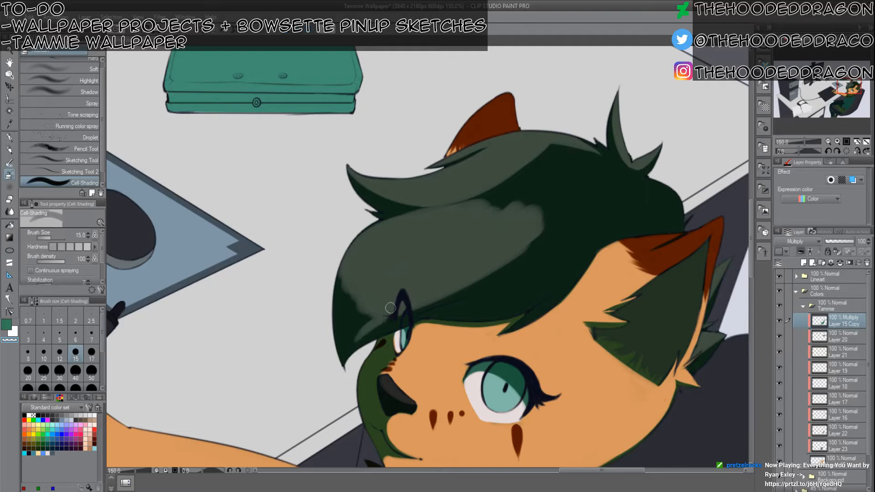
key("bracketright")
key("bracketright")
mouse_move(362, 320)
left_mouse_down()
mouse_move(343, 346)
mouse_move(372, 303)
mouse_move(363, 298)
mouse_move(348, 330)
mouse_move(368, 281)
mouse_move(353, 308)
mouse_move(358, 289)
mouse_move(342, 364)
mouse_move(349, 272)
mouse_move(339, 333)
mouse_move(340, 307)
left_mouse_up()
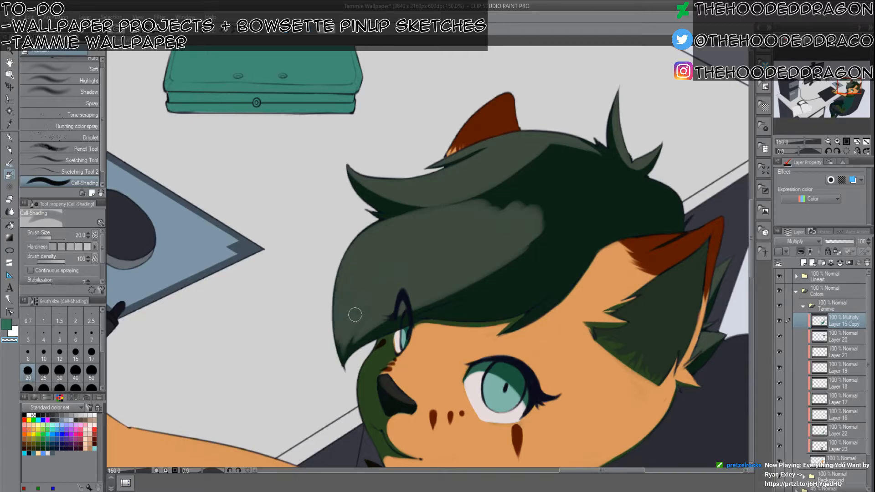
Shape the narrow shadow strand at the fringe's tip with brush sizes 10 and 7.
key("bracketleft")
key("bracketleft")
key("bracketleft")
key("bracketleft")
key("bracketleft")
key("bracketleft")
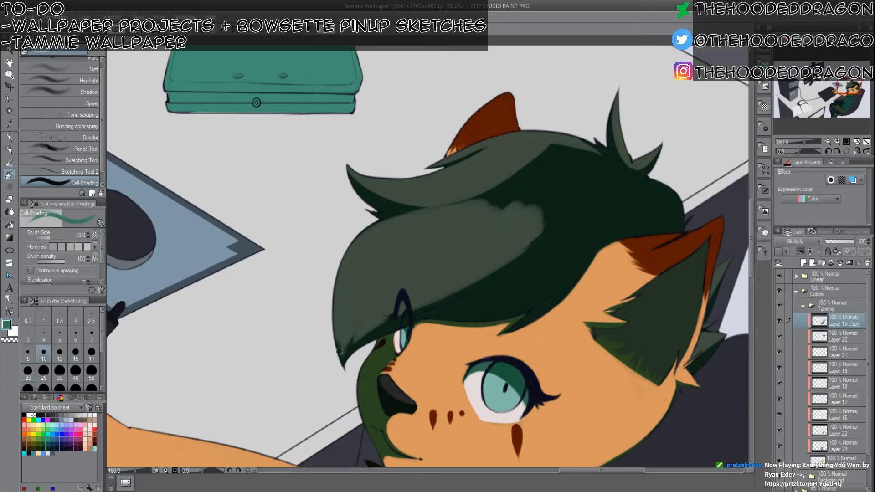
mouse_move(344, 360)
left_mouse_down()
mouse_move(363, 310)
mouse_move(347, 356)
mouse_move(358, 324)
left_mouse_up()
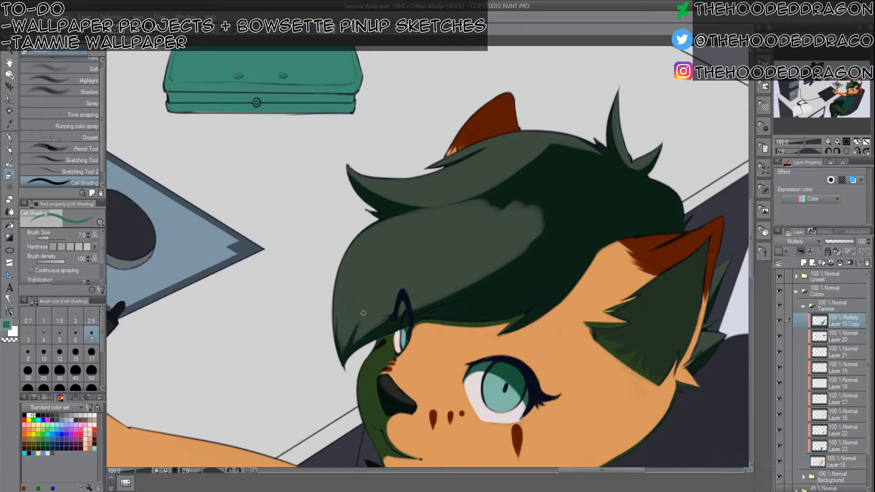
left_click(355, 331, "alt")
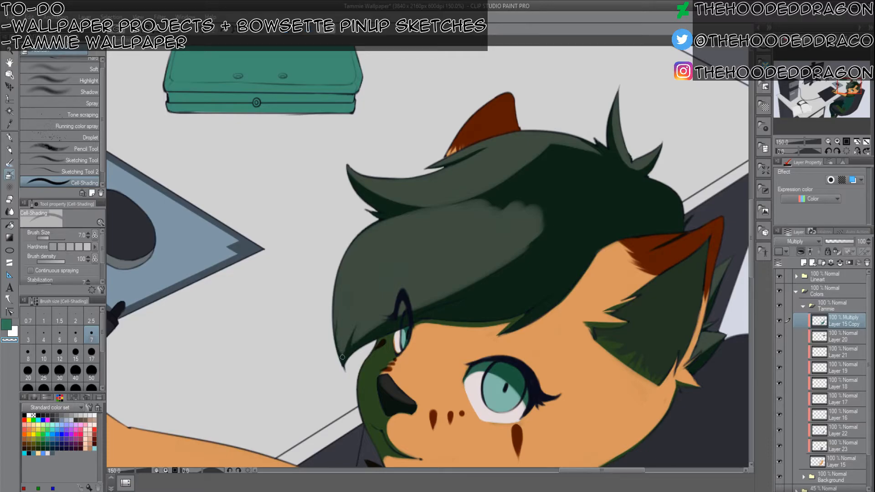
Refine the shadow strands near the fringe's outer edge with a smaller brush.
key("bracketleft")
key("bracketleft")
key("bracketleft")
key("bracketleft")
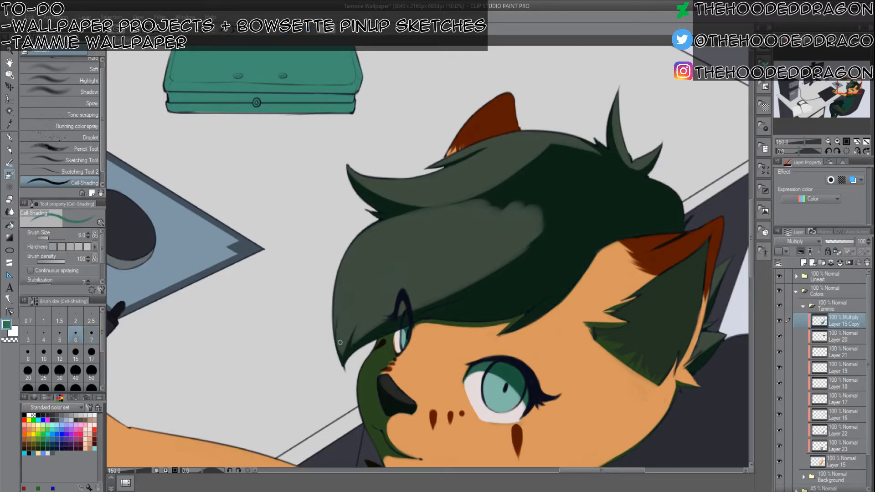
key("bracketright")
key("bracketright")
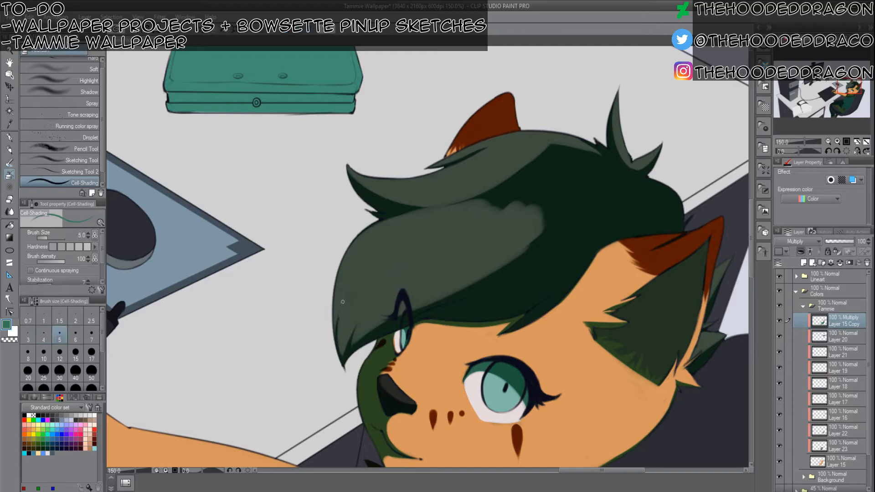
Touch up the fringe's shading around the far eye's lashes with brush sizes 7 and 12.
key("c")
key("c")
key("bracketright")
key("bracketright")
key("bracketright")
key("bracketright")
key("bracketright")
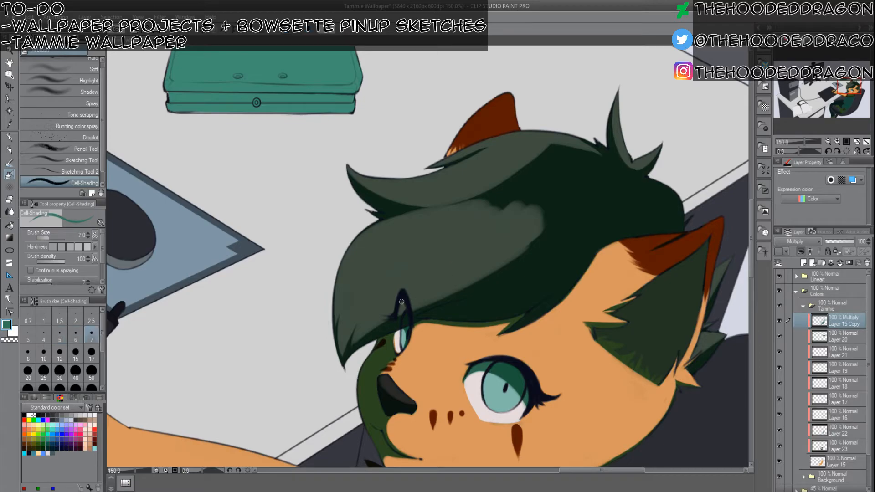
key("c")
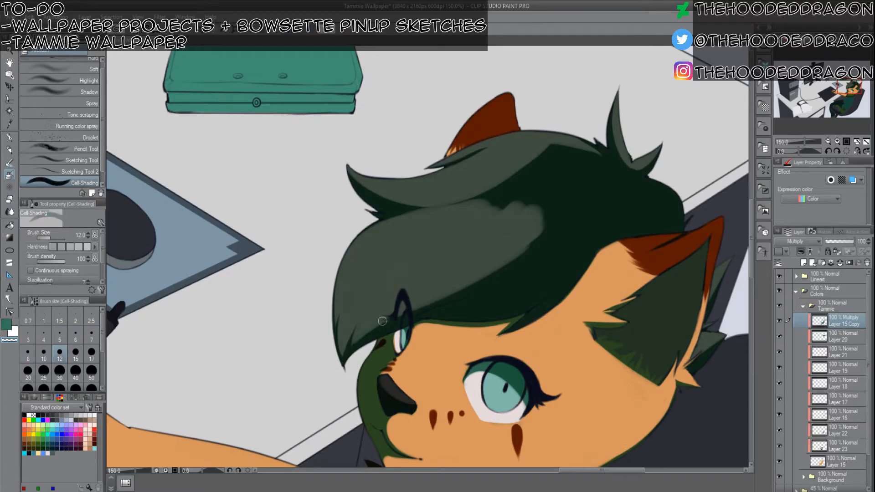
key("c")
Erase the shadow across the middle of the hair, extending the fringe's lit area with brush size 17.
key("bracketleft")
key("bracketleft")
key("bracketleft")
key("bracketleft")
key("bracketleft")
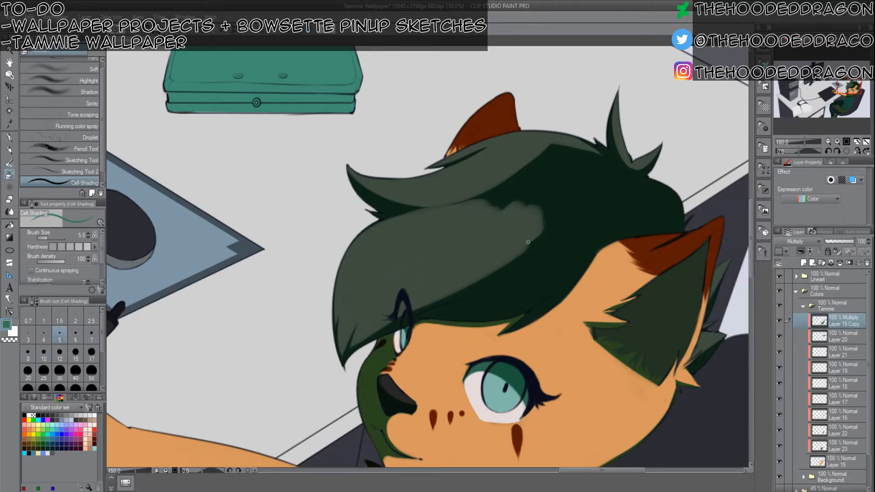
key("bracketright")
key("bracketright")
key("bracketright")
key("c")
key("bracketright")
key("bracketright")
key("bracketright")
key("bracketright")
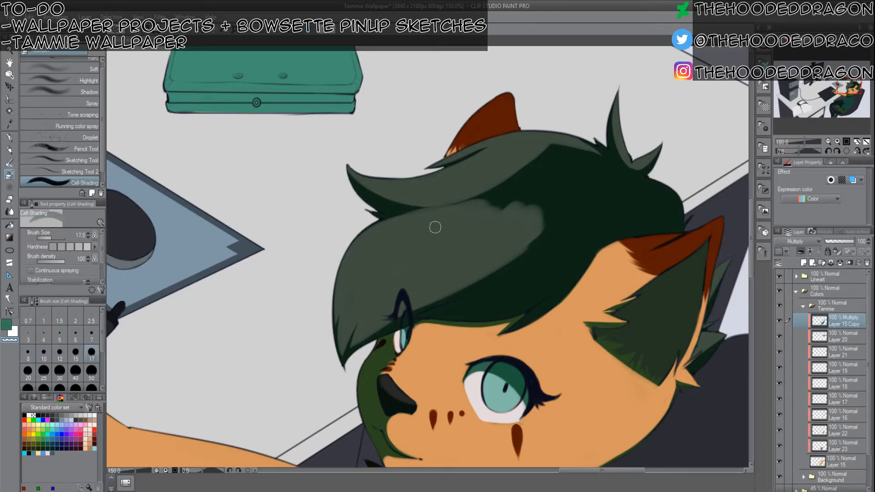
mouse_move(493, 187)
left_mouse_down()
mouse_move(490, 220)
mouse_move(502, 207)
mouse_move(493, 199)
mouse_move(536, 177)
mouse_move(526, 204)
mouse_move(540, 176)
mouse_move(497, 248)
mouse_move(548, 213)
mouse_move(492, 265)
mouse_move(543, 218)
mouse_move(457, 279)
left_mouse_up()
Extend the lit area over the crown and down the fringe's lower strand with brush sizes 30, 20 and 12.
key("]")
key("]")
key("]")
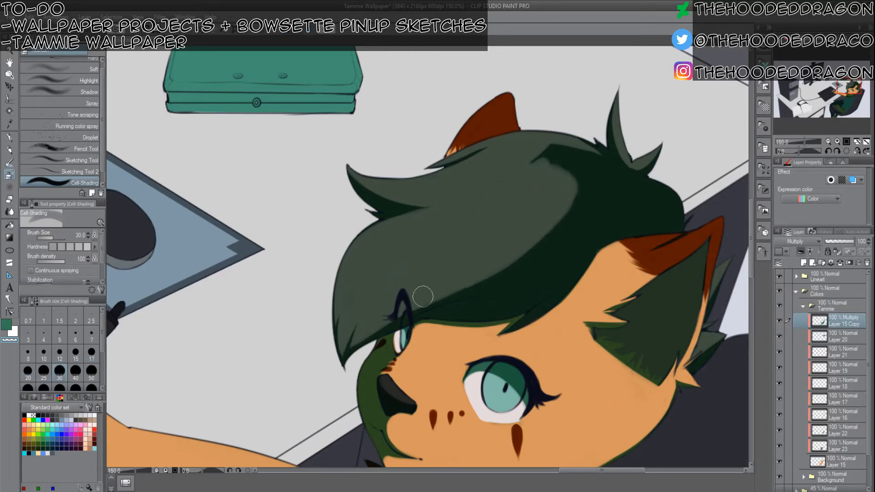
mouse_move(539, 185)
left_mouse_down()
mouse_move(555, 161)
mouse_move(581, 160)
mouse_move(564, 158)
mouse_move(602, 169)
mouse_move(588, 156)
mouse_move(593, 183)
mouse_move(603, 183)
mouse_move(500, 266)
mouse_move(585, 203)
mouse_move(459, 286)
mouse_move(416, 297)
left_mouse_up()
key("[")
key("[")
mouse_move(609, 185)
left_mouse_down()
mouse_move(578, 226)
mouse_move(615, 185)
mouse_move(605, 208)
mouse_move(546, 284)
mouse_move(515, 291)
mouse_move(599, 225)
mouse_move(500, 302)
mouse_move(586, 230)
mouse_move(531, 291)
mouse_move(580, 245)
mouse_move(485, 303)
mouse_move(536, 269)
mouse_move(587, 191)
mouse_move(547, 256)
mouse_move(588, 231)
mouse_move(486, 302)
mouse_move(504, 285)
left_mouse_up()
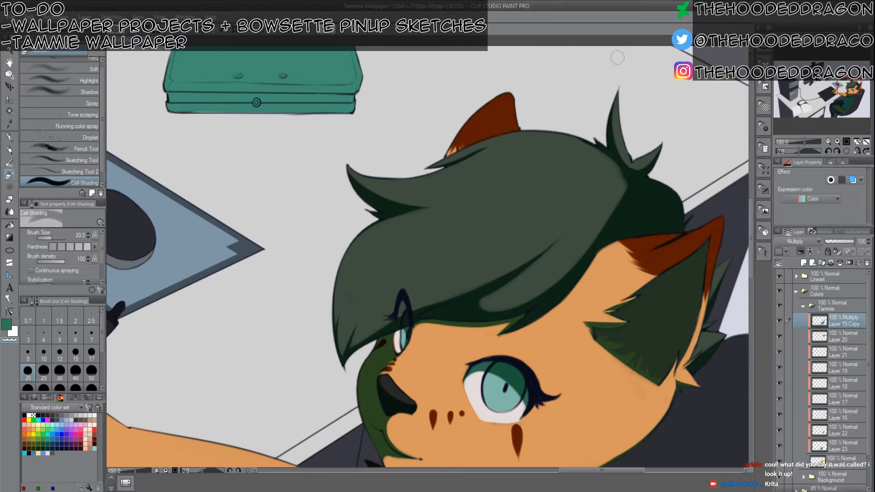
key("bracketleft")
key("bracketleft")
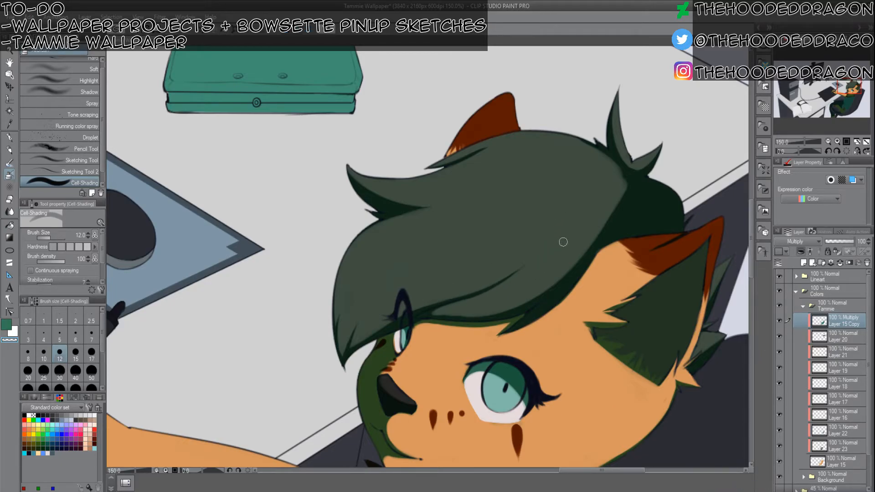
Paint a thin shadow line along the fringe's lower edge above the brow with brush size 6.
key("bracketleft")
key("bracketleft")
key("bracketleft")
key("bracketleft")
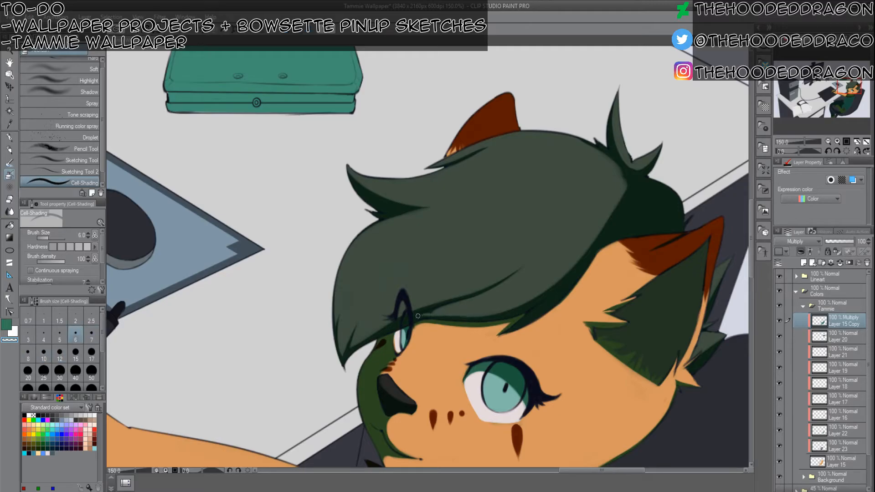
key("c")
left_click_drag(422, 316, 481, 316)
key("ctrl+z")
left_click_drag(423, 316, 486, 319)
key("ctrl+z")
left_click_drag(422, 317, 497, 319)
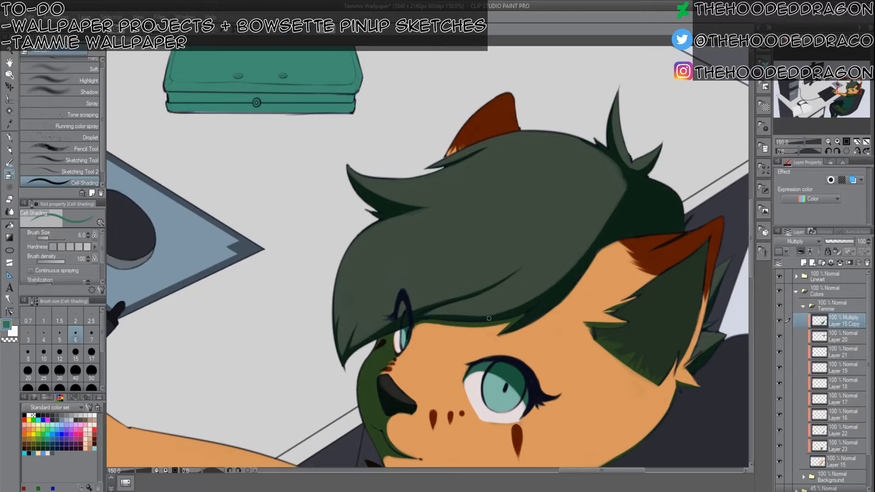
Refine the shadow boundary between the fringe and the back hair with brush size 7.
key("bracketright")
key("bracketright")
key("bracketright")
key("bracketright")
key("bracketright")
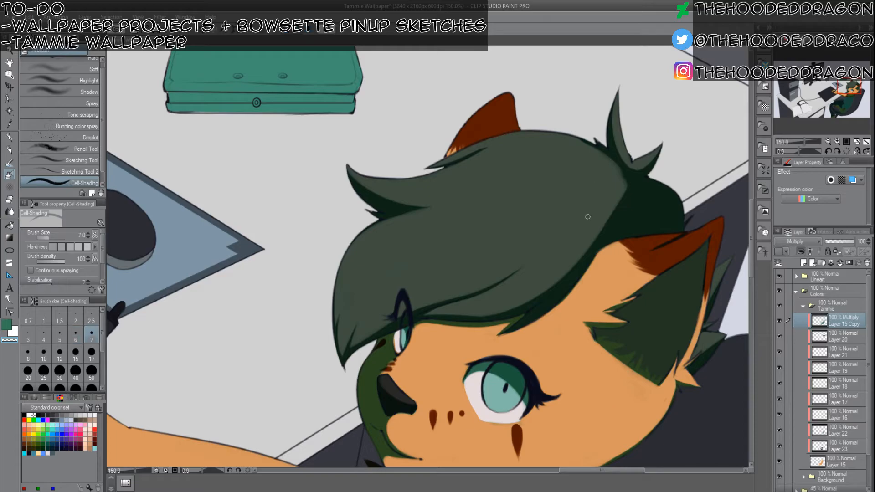
key("bracketleft")
key("bracketleft")
key("bracketleft")
key("bracketleft")
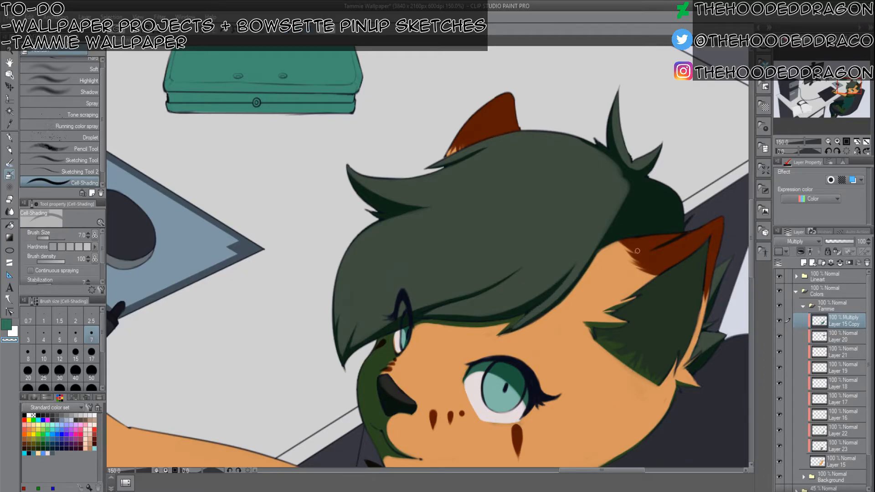
Touch up the shadow strand at the fringe's inner tip beside the forehead with brush sizes 3 and 5.
key("c")
key("bracketleft")
key("bracketleft")
key("bracketleft")
key("bracketleft")
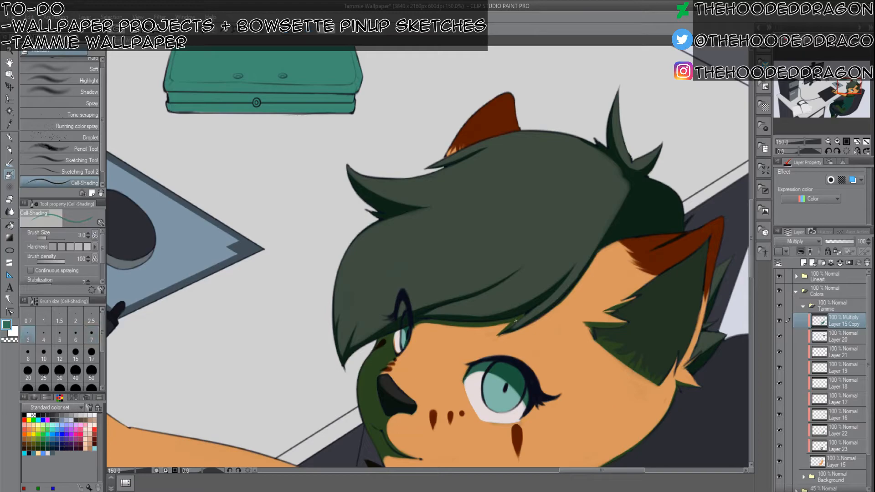
key("bracketright")
key("bracketright")
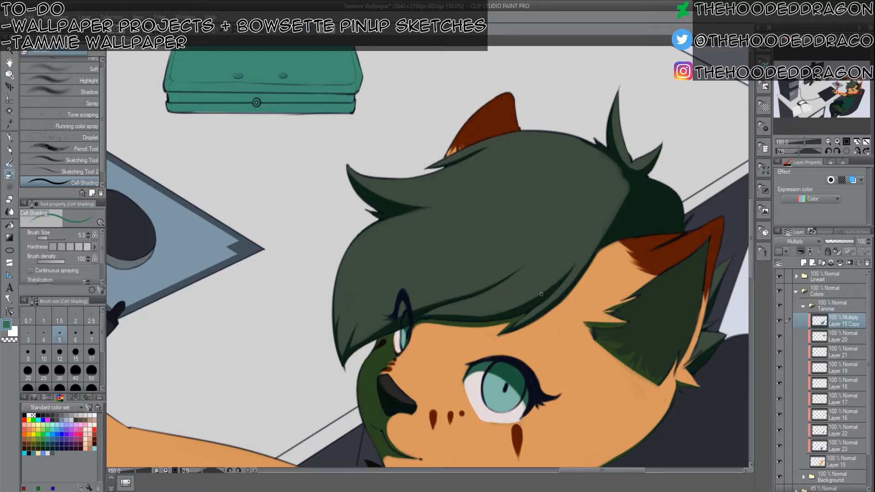
Erase the shadow from the back hair behind the near ear with brush size 17, keeping a dark strip along its base.
key("bracketright")
key("bracketright")
key("bracketright")
key("bracketright")
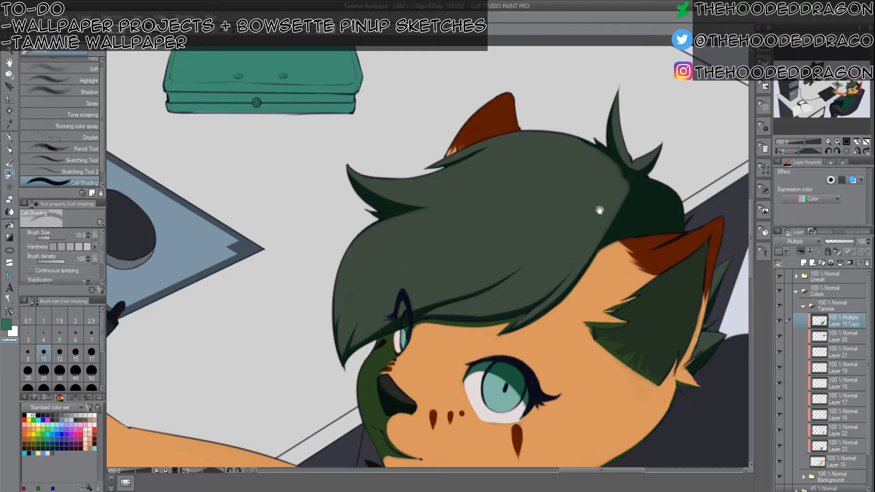
left_click_drag(597, 184, 471, 214)
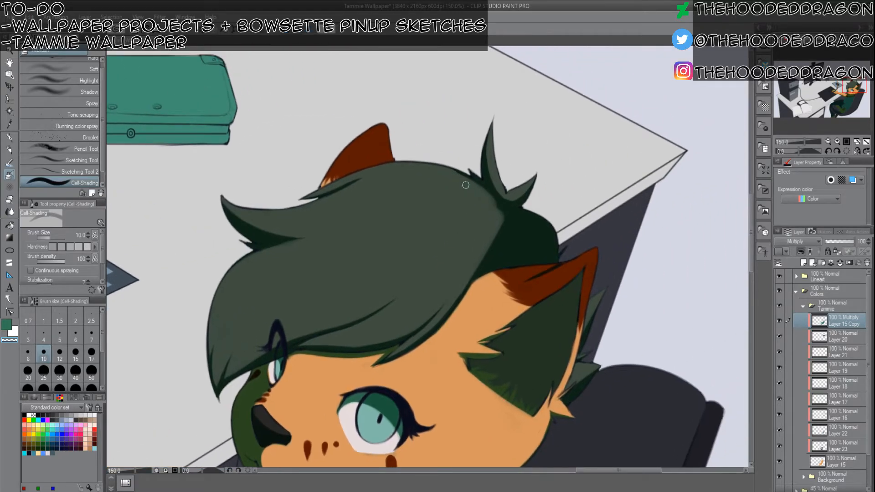
key("bracketright")
key("bracketright")
key("bracketright")
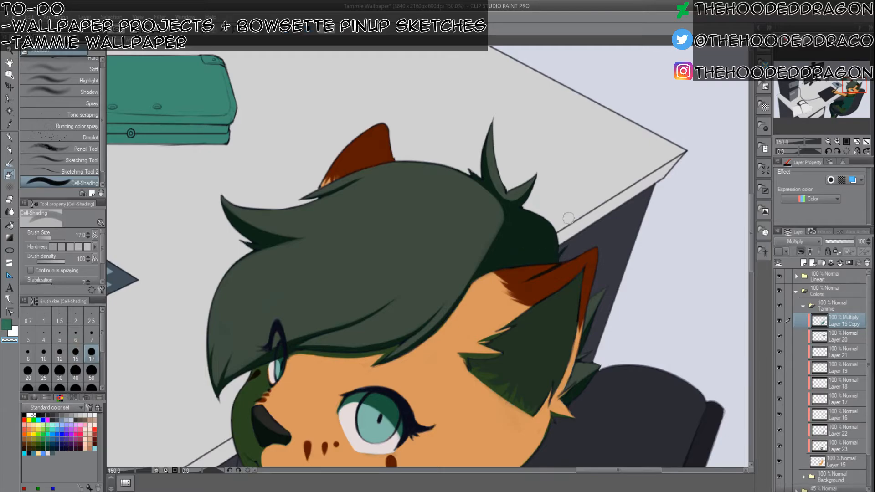
mouse_move(538, 215)
left_mouse_down()
mouse_move(501, 218)
mouse_move(542, 214)
mouse_move(475, 240)
mouse_move(478, 247)
mouse_move(552, 229)
mouse_move(457, 272)
mouse_move(549, 238)
mouse_move(485, 263)
left_mouse_up()
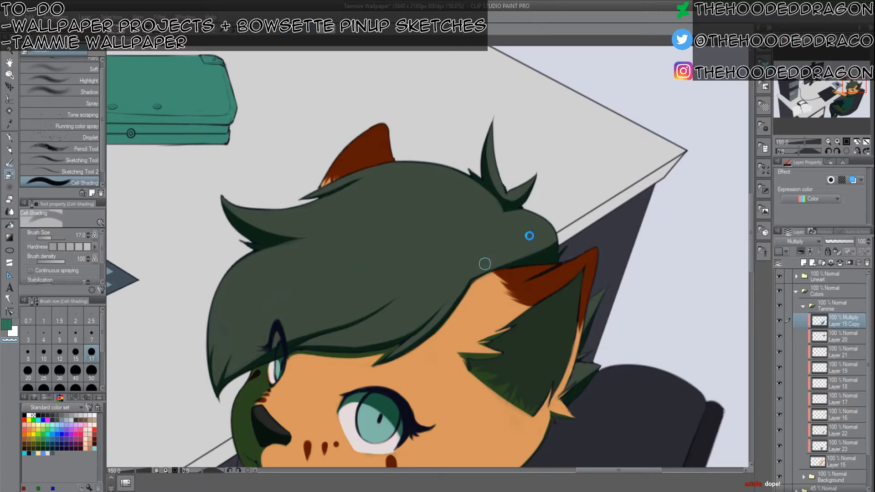
mouse_move(556, 233)
left_mouse_down()
mouse_move(455, 285)
mouse_move(536, 246)
mouse_move(516, 261)
mouse_move(555, 229)
mouse_move(532, 256)
mouse_move(548, 240)
left_mouse_up()
Erase the shadow from the pink inner area of the near ear.
left_click_drag(527, 282, 588, 156)
mouse_move(364, 254)
left_mouse_down()
mouse_move(439, 178)
mouse_move(453, 148)
mouse_move(258, 296)
mouse_move(369, 318)
mouse_move(578, 252)
mouse_move(414, 256)
mouse_move(365, 289)
left_mouse_up()
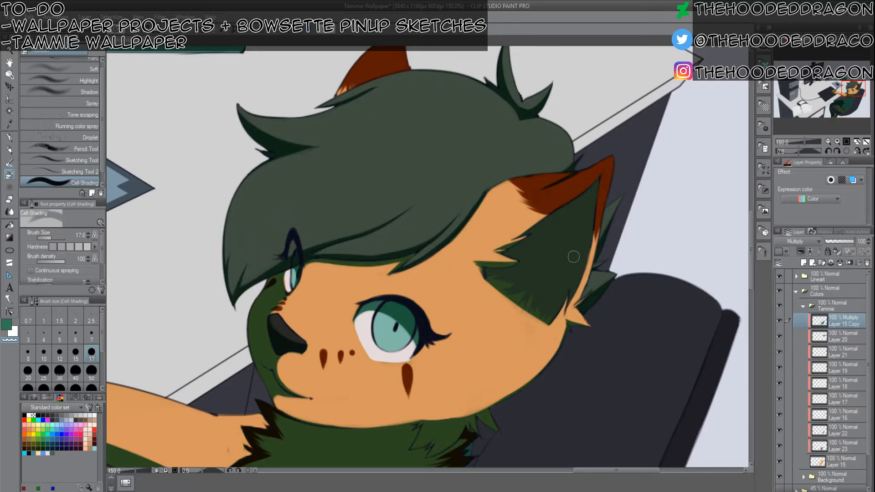
mouse_move(538, 331)
left_mouse_down()
mouse_move(576, 226)
mouse_move(526, 331)
mouse_move(552, 302)
mouse_move(509, 339)
mouse_move(562, 262)
mouse_move(520, 293)
mouse_move(477, 293)
mouse_move(522, 262)
mouse_move(509, 265)
mouse_move(519, 281)
mouse_move(561, 245)
mouse_move(514, 278)
mouse_move(563, 227)
left_mouse_up()
key("bracketleft")
key("bracketleft")
key("bracketleft")
key("bracketleft")
key("bracketleft")
key("bracketleft")
key("bracketright")
key("bracketright")
key("bracketright")
key("bracketright")
key("bracketright")
key("bracketright")
key("bracketright")
mouse_move(542, 262)
left_mouse_down()
mouse_move(578, 217)
mouse_move(562, 250)
mouse_move(568, 270)
mouse_move(577, 217)
mouse_move(592, 229)
mouse_move(586, 235)
mouse_move(588, 213)
mouse_move(570, 281)
mouse_move(588, 223)
left_mouse_up()
Shape the shadow along the inner ear's outer rim with brush sizes 10 and 6.
key("bracketleft")
key("bracketleft")
key("bracketleft")
key("bracketleft")
left_click_drag(574, 294, 580, 226)
key("bracketleft")
key("bracketleft")
key("bracketleft")
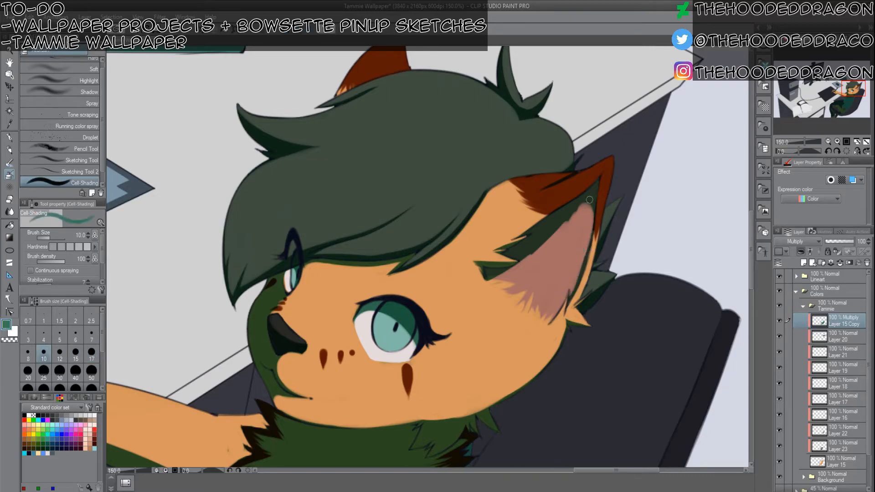
left_click_drag(588, 234, 574, 291)
key("c")
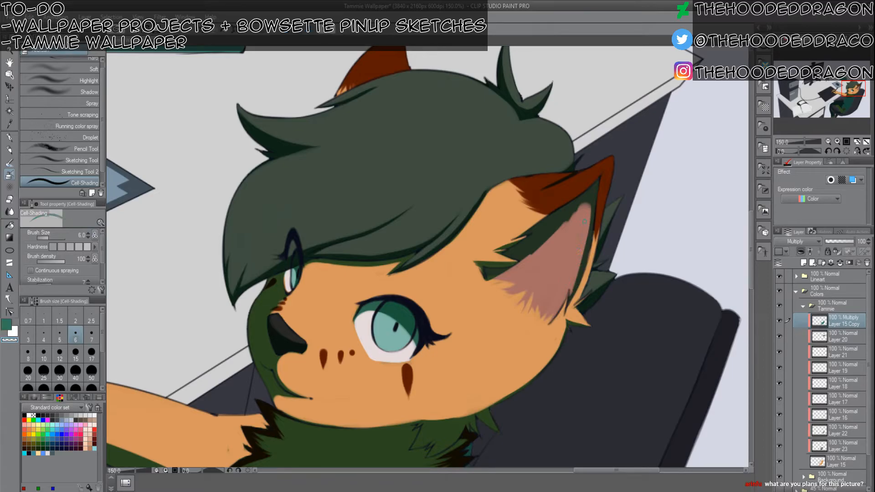
left_click_drag(586, 226, 573, 301)
Shape pointed shadow tufts along the inner ear's front edge and toward its tip with brush size 8.
key("c")
key("bracketright")
key("bracketright")
left_click_drag(591, 204, 537, 278)
mouse_move(586, 204)
left_mouse_down()
mouse_move(548, 265)
mouse_move(582, 213)
left_mouse_up()
key("c")
key("bracketleft")
key("bracketleft")
key("c")
key("bracketright")
key("bracketright")
key("c")
mouse_move(571, 214)
left_mouse_down()
mouse_move(559, 233)
mouse_move(552, 229)
left_mouse_up()
key("c")
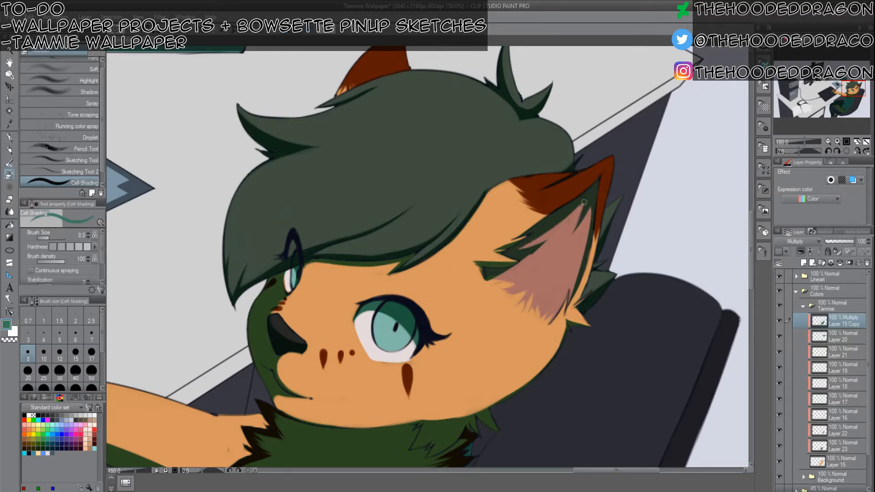
key("c")
left_click(97, 223)
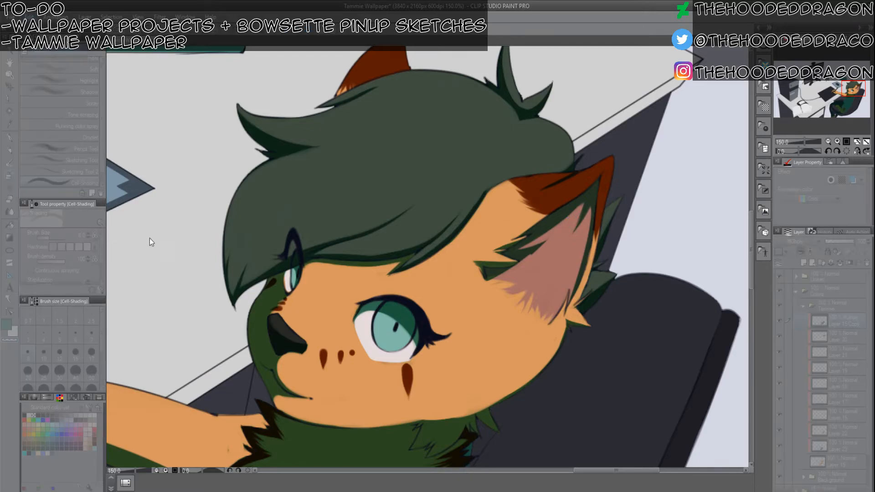
left_click(376, 225)
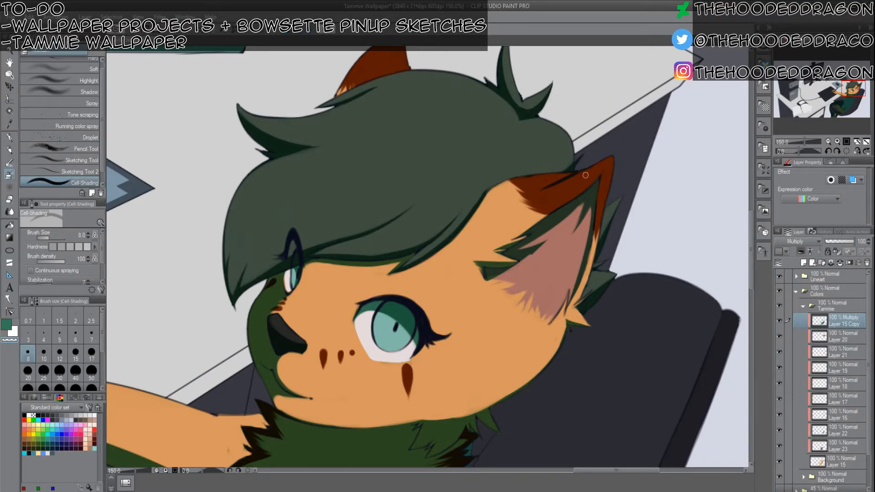
Paint finer shadow strands near the inner ear's tip with brush size 5.
key("bracketleft")
key("bracketleft")
key("bracketleft")
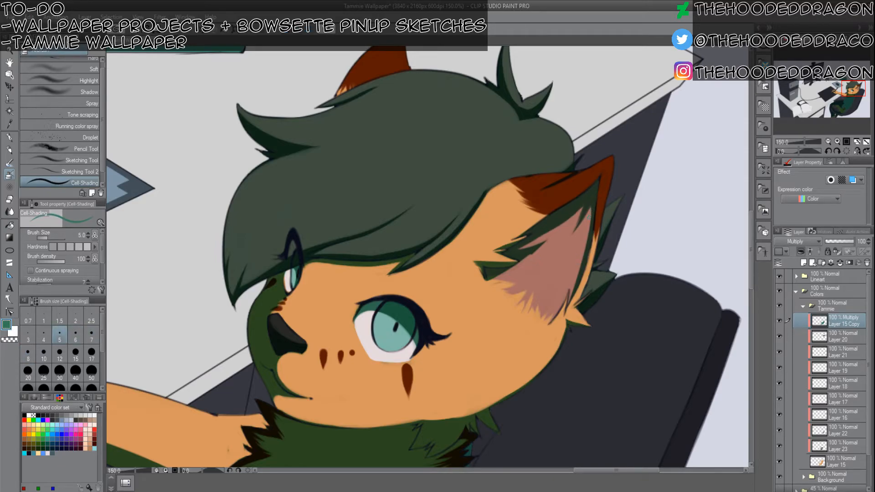
left_click_drag(594, 199, 587, 232)
key("c")
key("c")
key("c")
Refine the shadow tufts along the inner ear's front edge with a small brush.
key("bracketright")
key("bracketright")
key("bracketright")
key("bracketright")
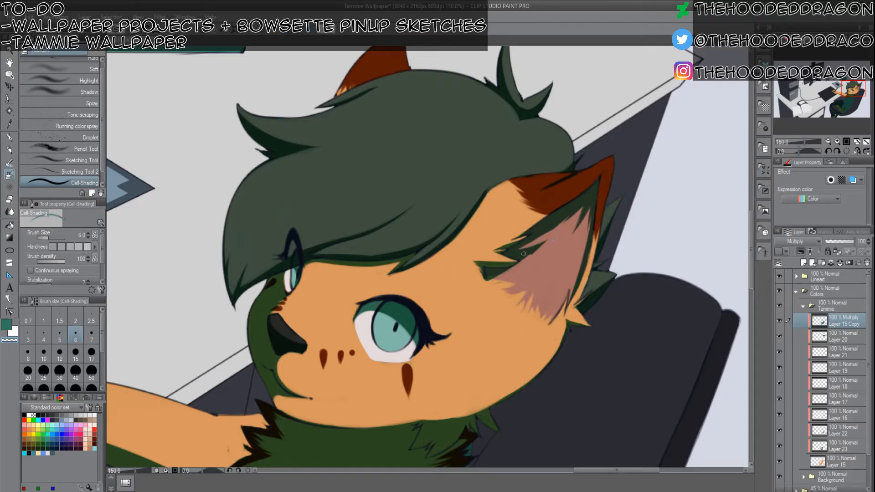
key("bracketleft")
key("bracketleft")
key("bracketleft")
left_click_drag(531, 244, 568, 215)
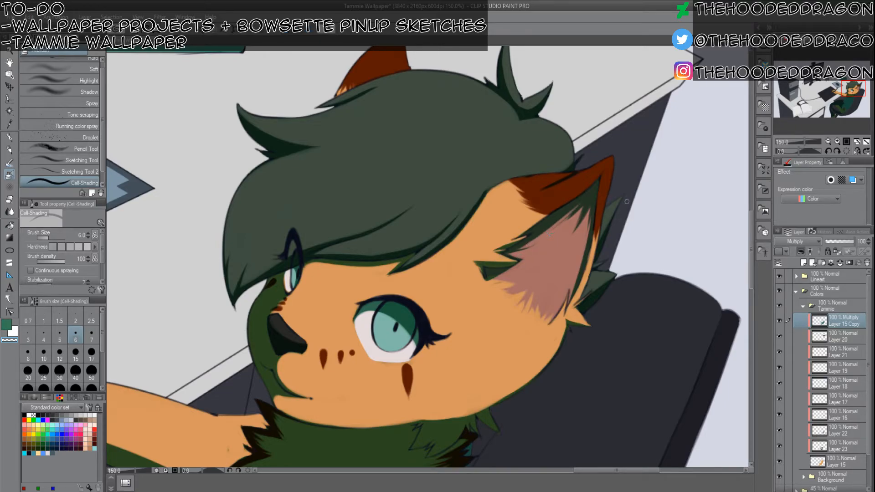
Sharpen the shadow strands at the inner ear's tip with brush sizes 5 and 6.
key("c")
key("bracketleft")
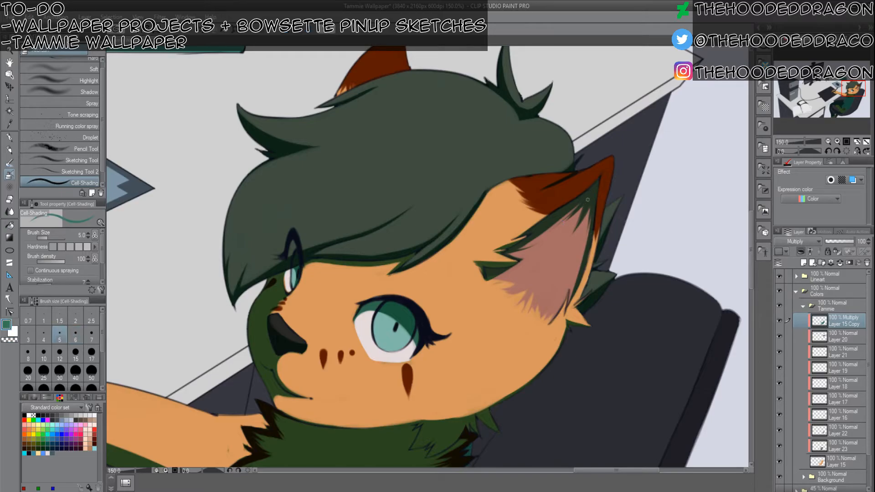
key("bracketright")
key("c")
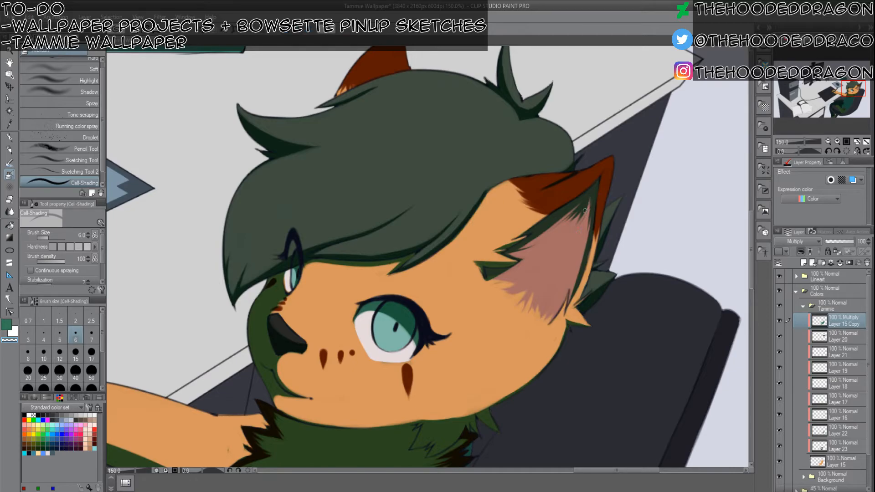
key("c")
key("c")
key("c")
left_click_drag(528, 246, 564, 212)
key("ctrl+z")
key("c")
key("bracketleft")
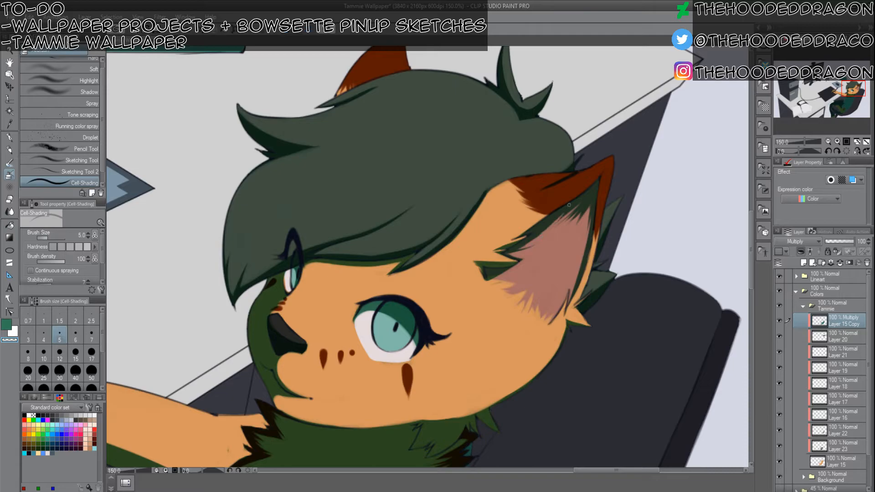
Erase the shadow from a fur tuft on the neck below the cheek with brush size 10.
left_click_drag(510, 278, 583, 168)
left_click_drag(390, 197, 494, 96)
key("bracketright")
key("bracketright")
key("bracketright")
key("bracketright")
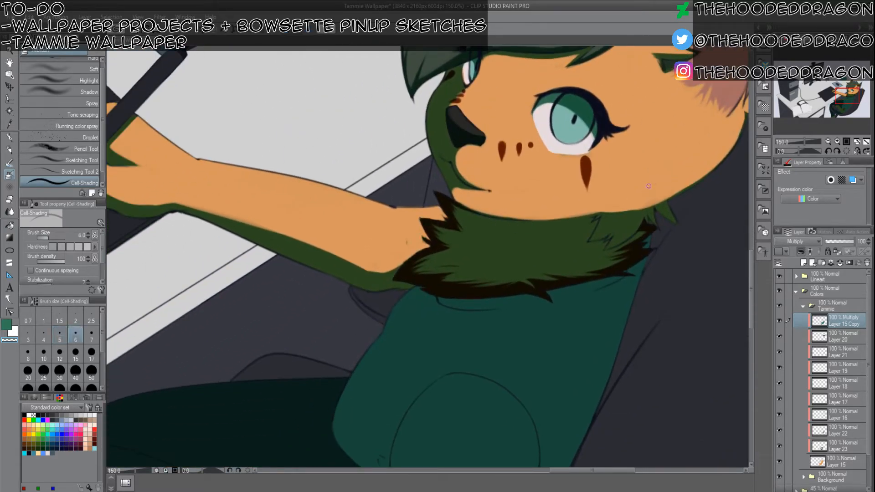
left_click_drag(649, 204, 610, 247)
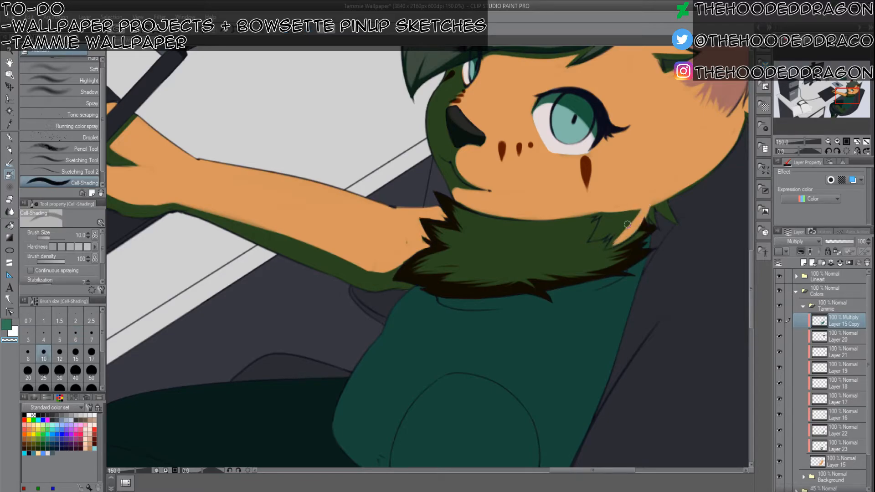
key("ctrl+z")
key("ctrl+z")
key("ctrl+z")
Trim the lit neck-fur tuft's edges and tip, alternating shadow painting and erasing with brush sizes 6 and 4.
key("c")
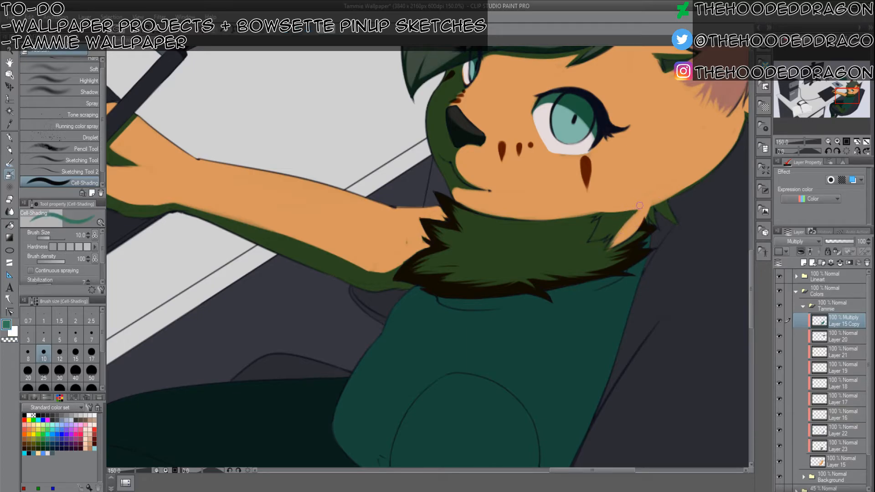
key("bracketleft")
key("bracketleft")
key("bracketleft")
key("bracketleft")
key("bracketleft")
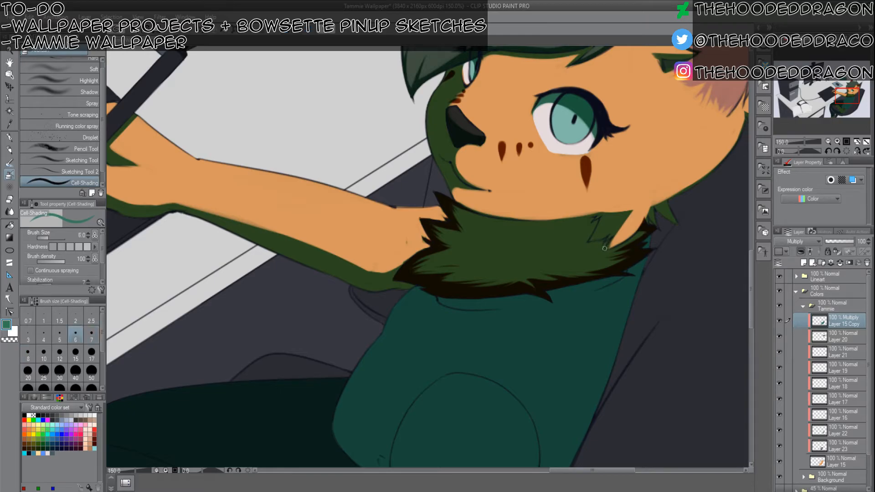
key("c")
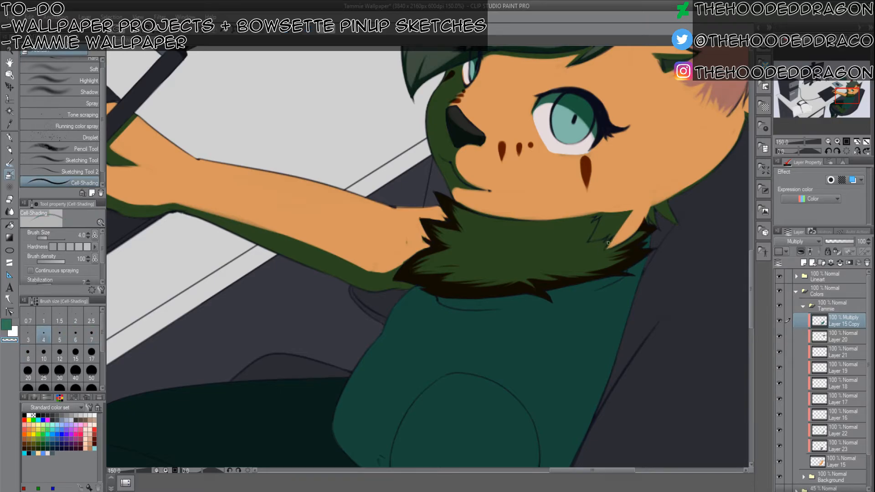
key("bracketright")
key("bracketright")
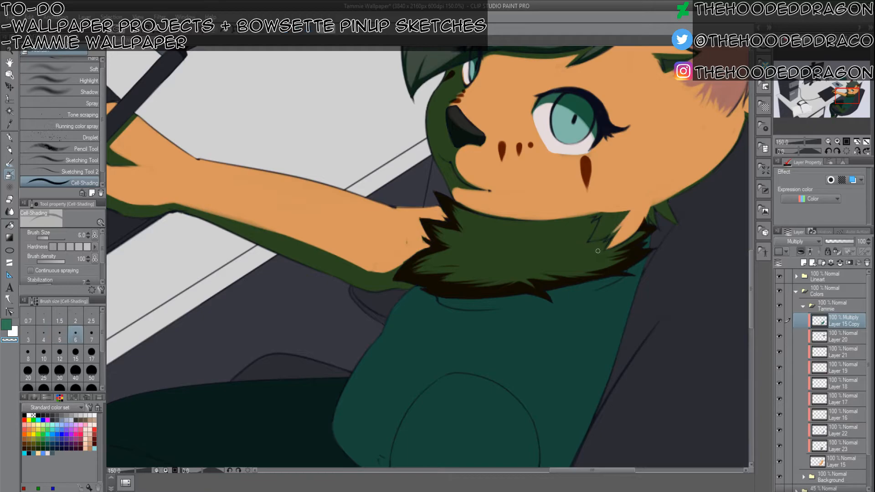
left_click_drag(632, 212, 613, 235)
key("bracketright")
key("bracketright")
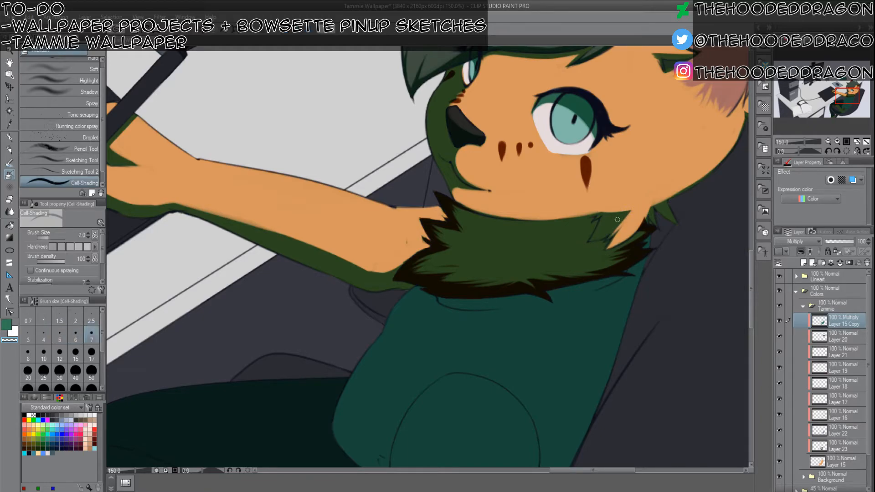
left_click_drag(627, 217, 586, 241)
key("ctrl+z")
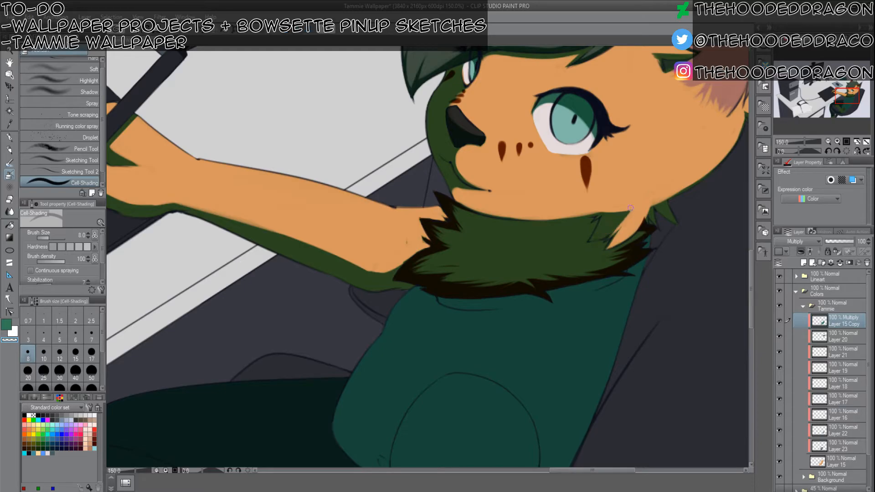
Erase the shadow from a second, smaller fur tuft on the neck beside the lit one with brush size 8.
left_click_drag(630, 210, 585, 244)
key("ctrl+z")
left_click_drag(632, 209, 584, 245)
left_click_drag(632, 208, 584, 243)
key("c")
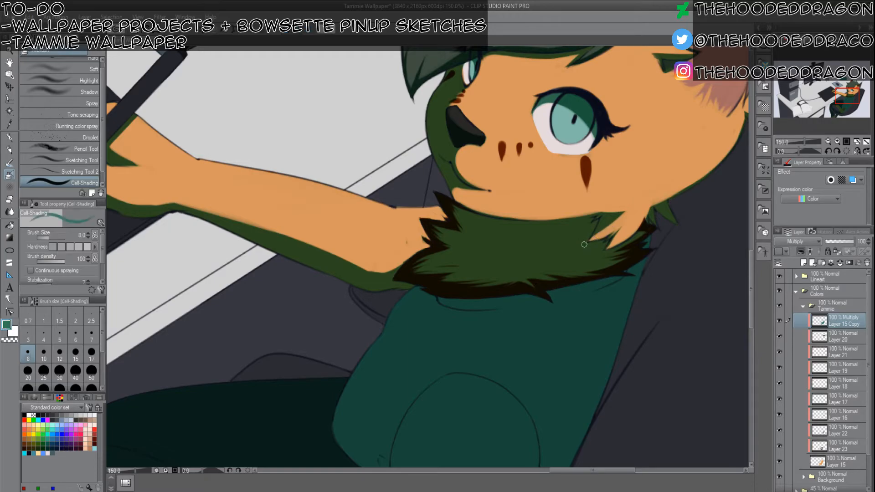
mouse_move(585, 243)
left_mouse_down()
mouse_move(633, 199)
mouse_move(587, 243)
left_mouse_up()
key("c")
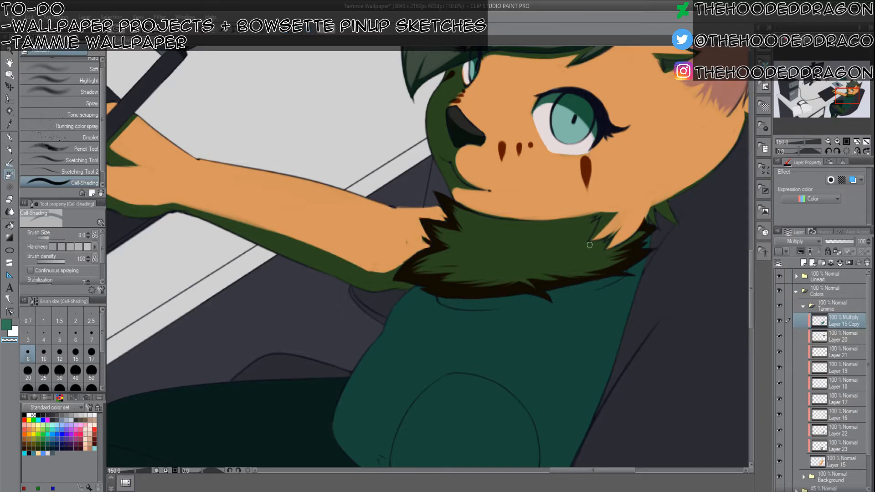
Refine the small neck-fur tuft's edges and its join to the jaw with brush sizes between 3 and 8.
key("bracketleft")
key("bracketleft")
key("bracketleft")
key("bracketleft")
key("bracketleft")
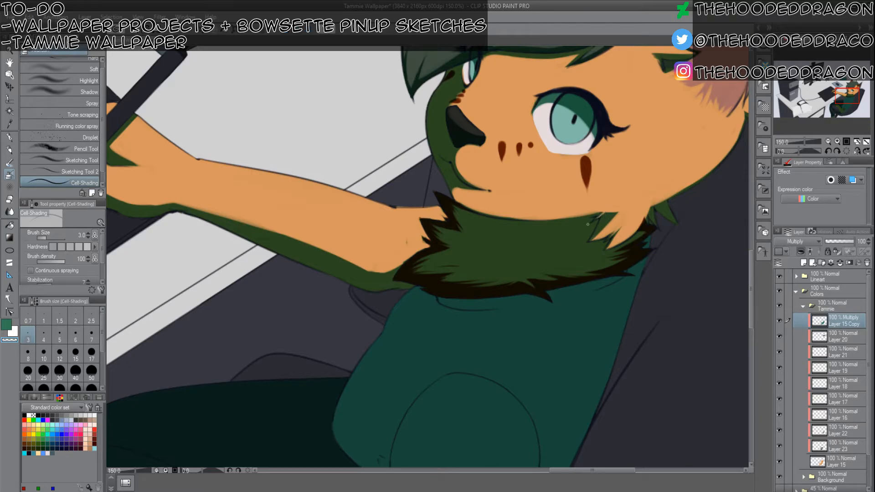
key("bracketright")
key("bracketright")
key("bracketright")
key("bracketright")
key("bracketright")
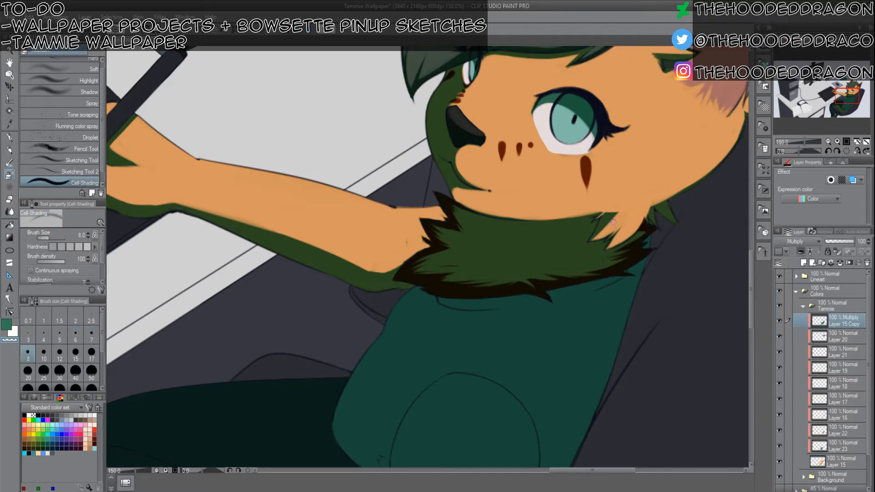
mouse_move(618, 213)
left_mouse_down()
mouse_move(588, 207)
mouse_move(621, 213)
mouse_move(587, 205)
mouse_move(614, 229)
mouse_move(624, 208)
mouse_move(584, 240)
left_mouse_up()
key("bracketleft")
key("bracketleft")
key("bracketleft")
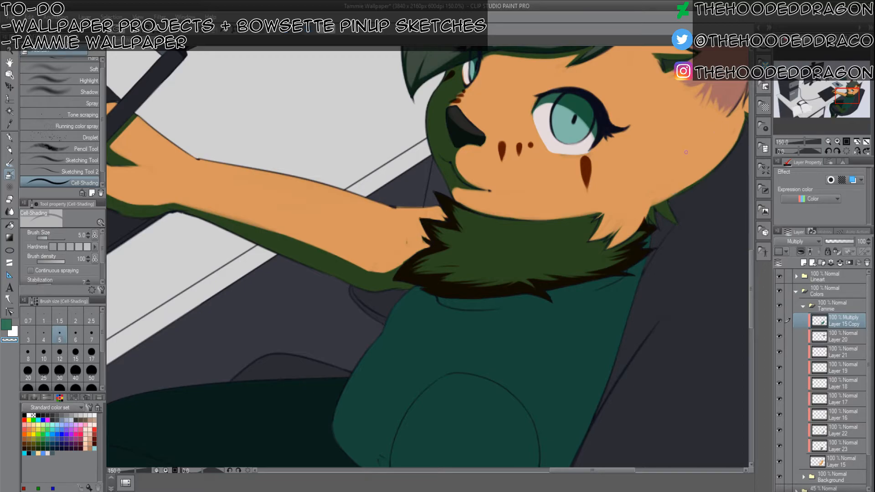
Paint a thin shadow along the rear cheek and jaw edge, and trim its inner side with brush size 6.
key("bracketright")
key("bracketright")
key("bracketright")
key("bracketright")
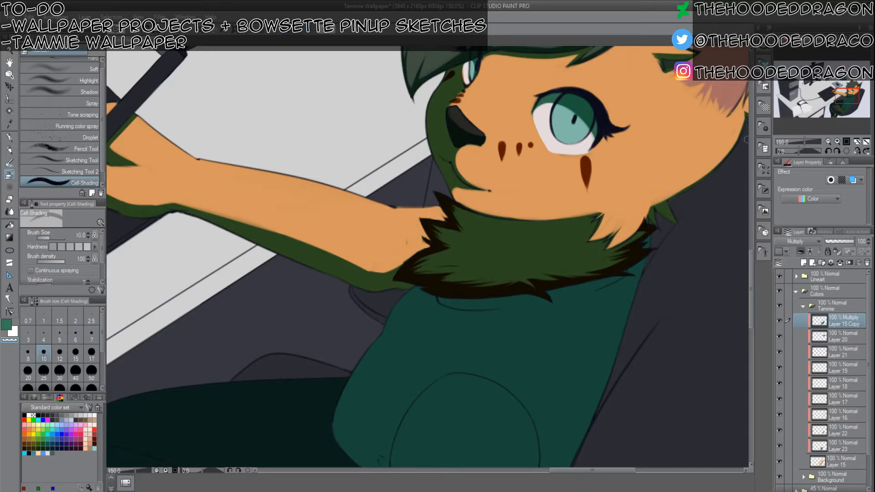
key("c")
left_click_drag(669, 165, 599, 188)
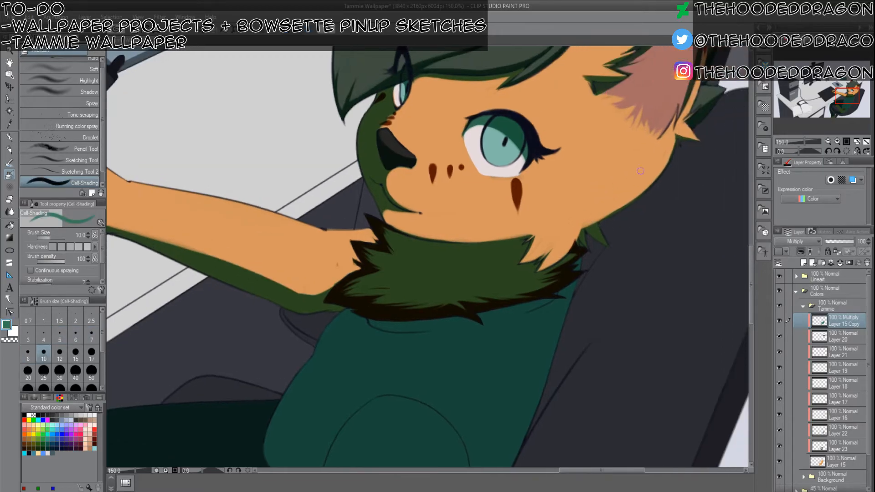
key("bracketleft")
key("bracketleft")
key("bracketleft")
mouse_move(674, 141)
left_mouse_down()
mouse_move(629, 203)
mouse_move(667, 160)
mouse_move(645, 190)
mouse_move(622, 207)
left_mouse_up()
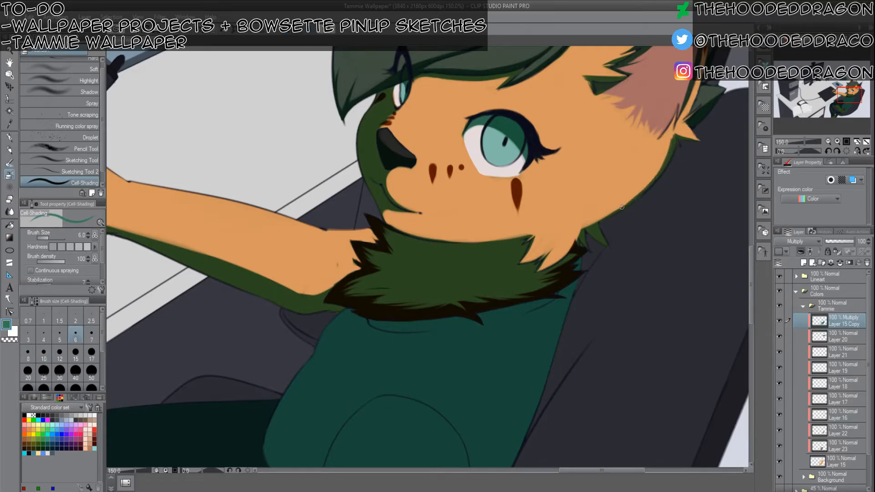
key("c")
left_click_drag(661, 167, 671, 133)
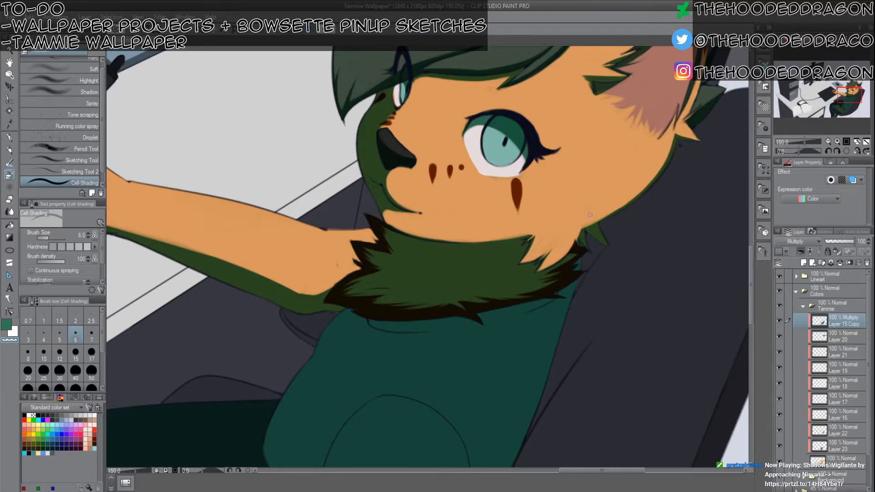
Erase the shadow from the fur tuft behind the jaw and sharpen its strands with brush sizes 4 and 2.5.
left_click_drag(592, 218, 600, 233)
key("bracketleft")
key("bracketleft")
key("bracketleft")
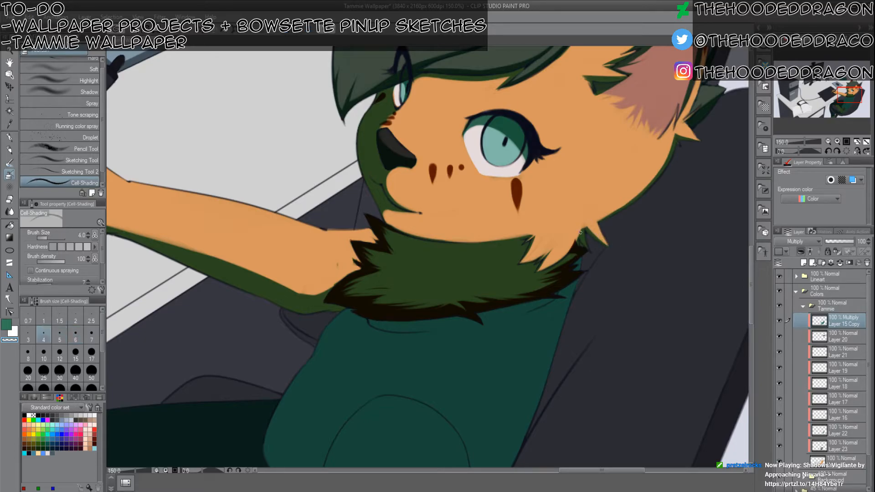
key("bracketright")
key("bracketright")
key("bracketleft")
key("bracketleft")
key("bracketleft")
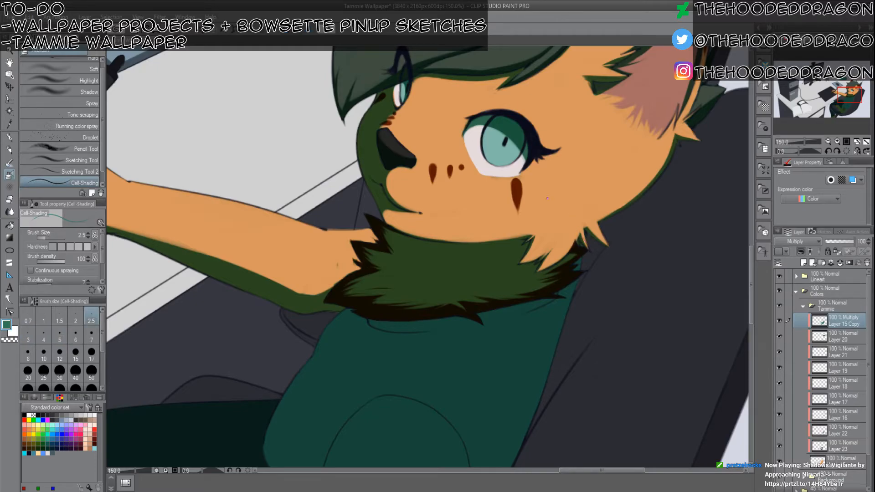
Lower the Multiply shadow layer's opacity to 45 and check the shading across the whole character.
scroll(461, 246, "down", 3)
left_click_drag(420, 219, 491, 105)
left_click_drag(415, 167, 358, 325)
left_click_drag(521, 326, 516, 383)
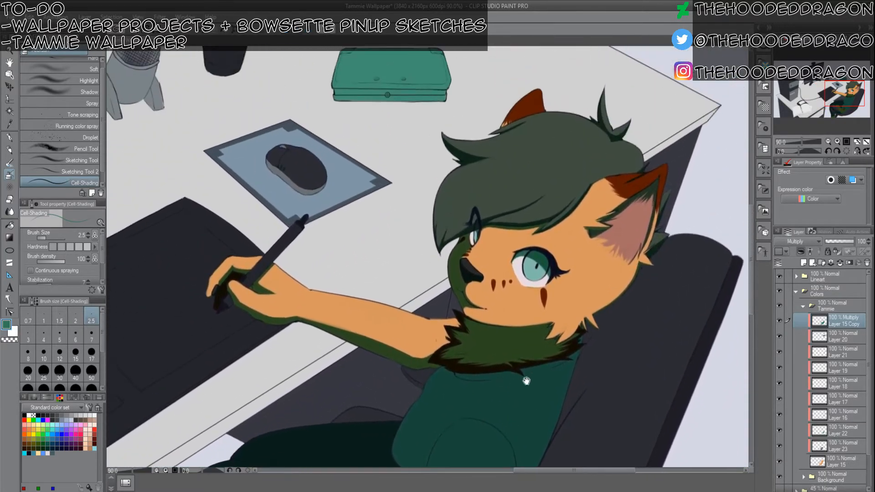
left_click_drag(842, 240, 839, 241)
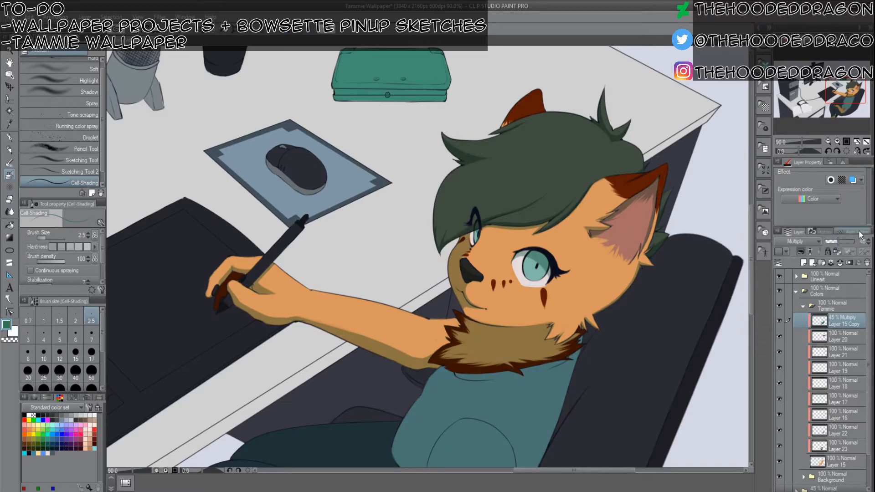
scroll(405, 325, "down", 2)
scroll(501, 358, "up", 4)
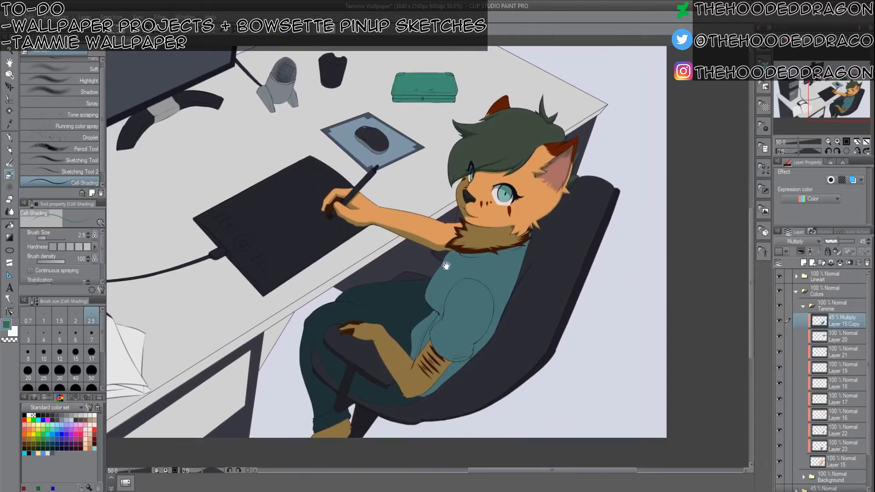
scroll(526, 133, "up", 2)
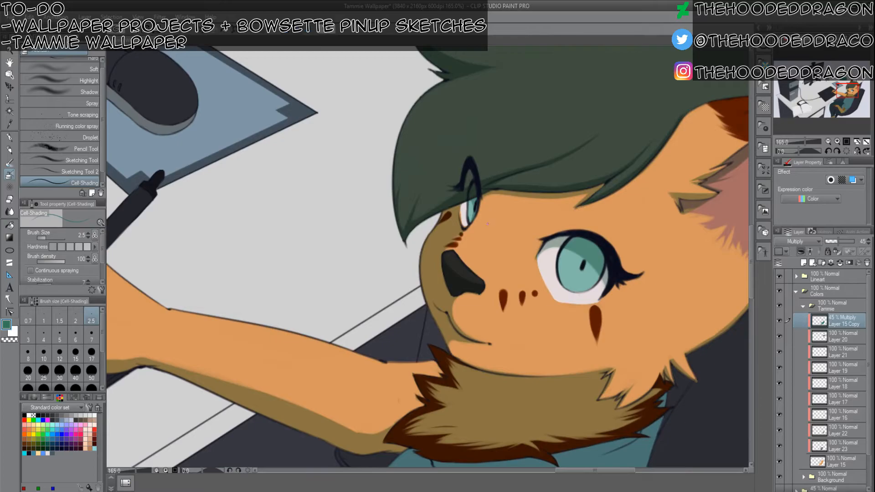
Erase a rounded lit area on the far side of the muzzle below the nose, using brush sizes up to 12.
key("bracketright")
key("bracketright")
key("bracketright")
key("bracketright")
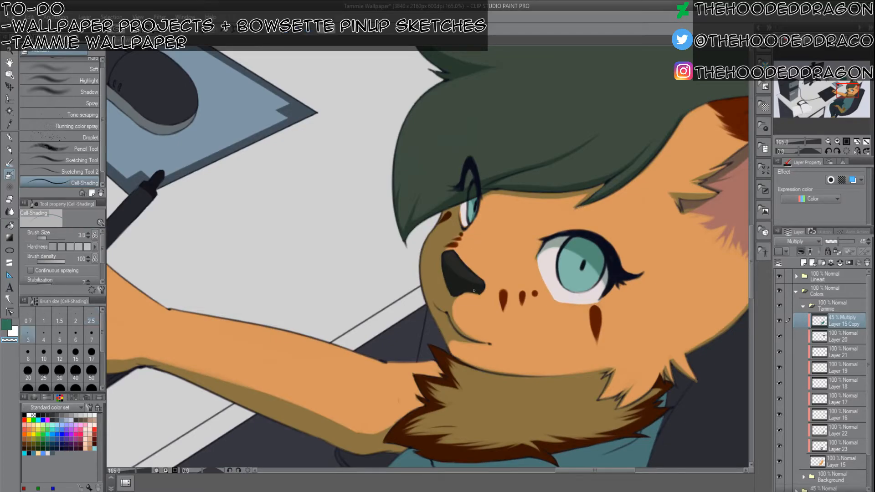
left_click(468, 286, "alt")
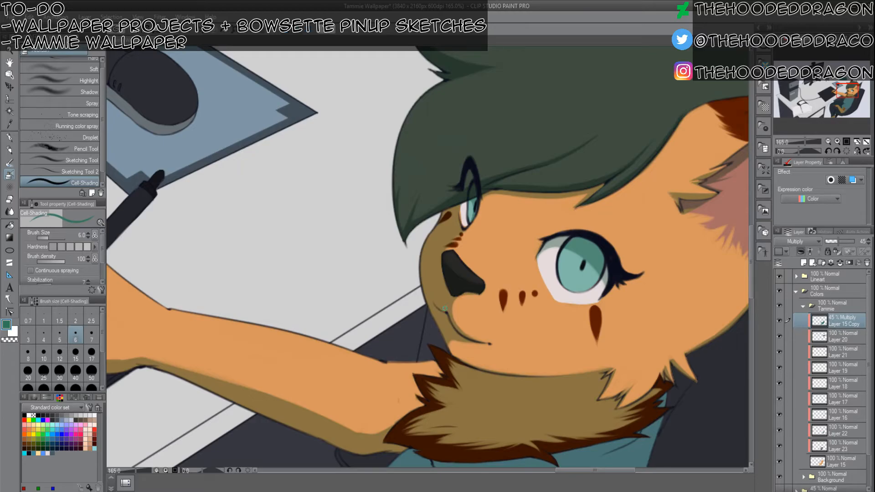
key("c")
key("bracketright")
key("bracketright")
key("bracketright")
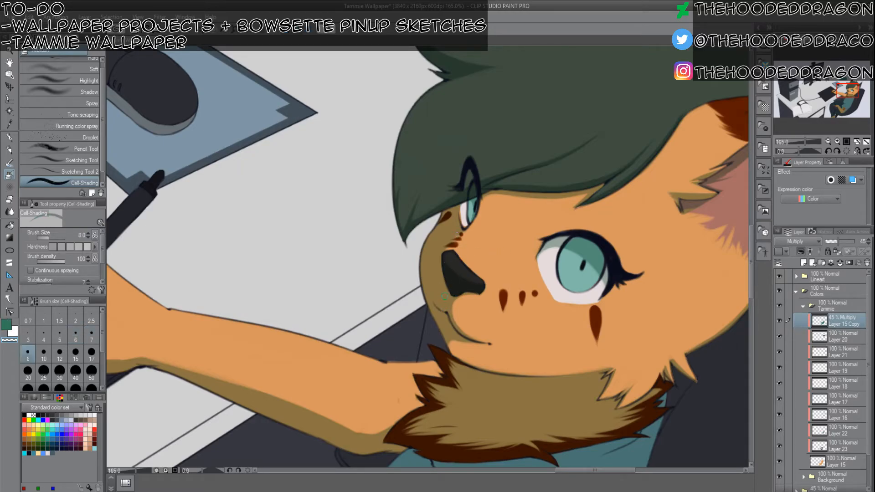
left_click_drag(441, 294, 454, 312)
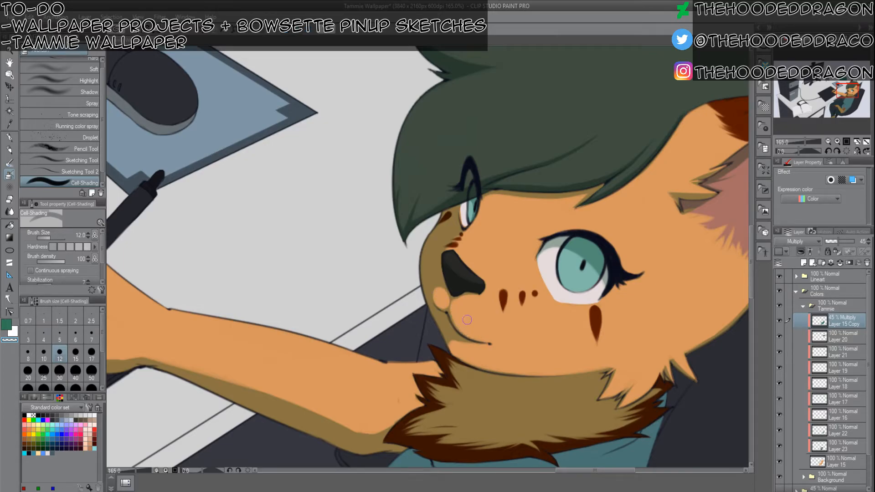
Clean up the lit muzzle area's edges, alternating shadow painting and erasing with brush sizes around 7 and 8.
key("bracketleft")
key("bracketleft")
key("bracketleft")
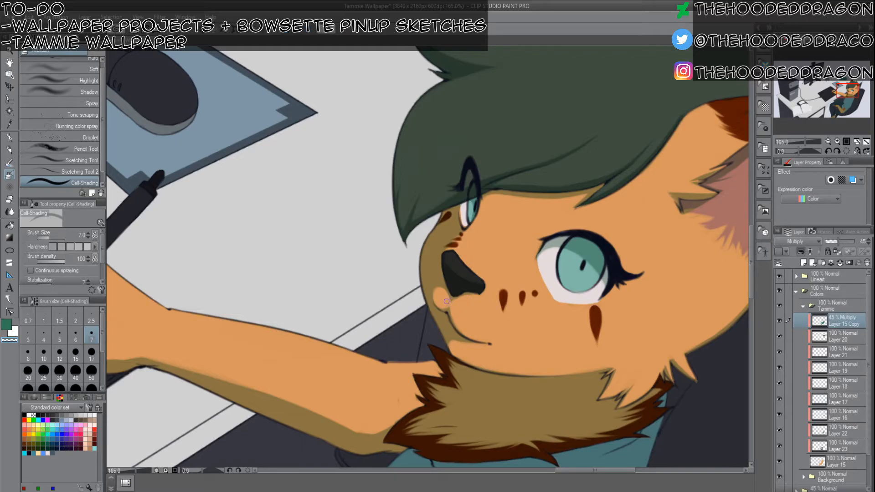
key("c")
key("bracketleft")
key("bracketleft")
key("bracketleft")
key("bracketleft")
key("bracketright")
key("bracketright")
key("bracketright")
key("bracketright")
key("bracketright")
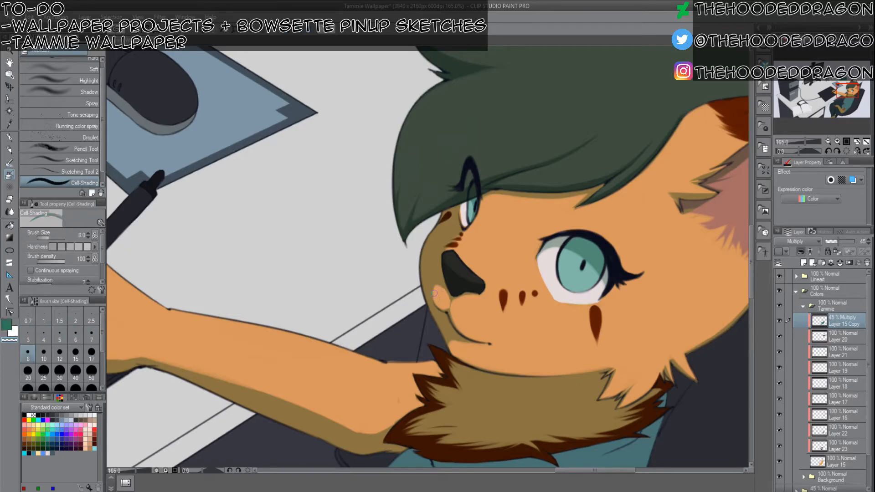
Erase the shadow from the chin below the mouth line with brush sizes 17 and 12.
key("bracketright")
key("bracketright")
key("bracketright")
key("bracketright")
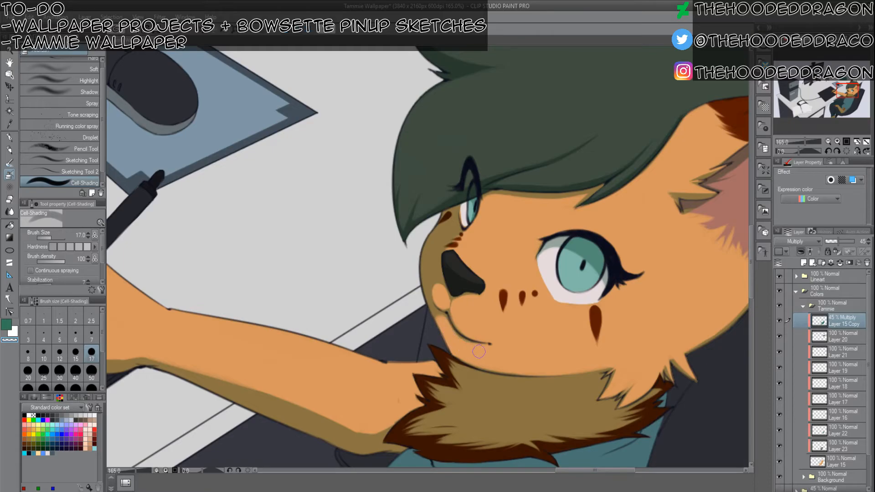
key("bracketleft")
key("bracketleft")
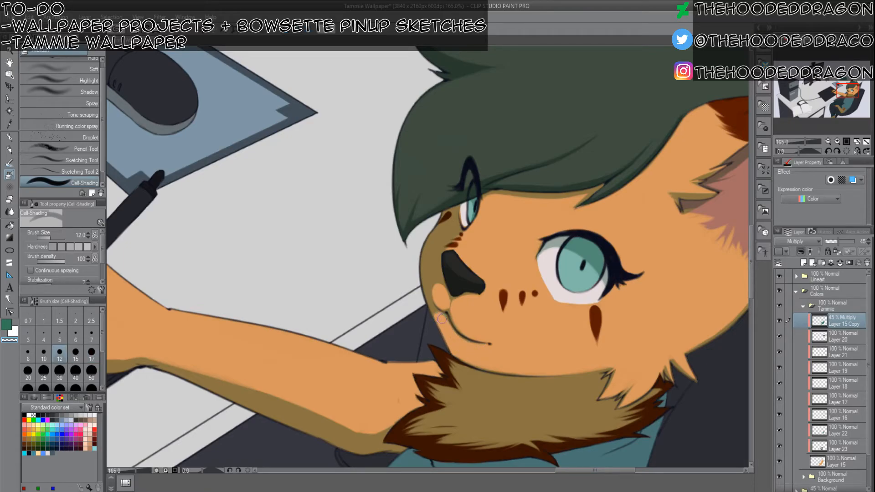
Erase the shadow around the markings between the far eye and the nose, adjusting the brush size as needed.
key("bracketright")
key("bracketright")
key("bracketleft")
key("bracketleft")
key("bracketleft")
key("bracketleft")
key("bracketleft")
key("bracketright")
key("bracketright")
key("bracketright")
key("bracketright")
left_click_drag(460, 234, 439, 247)
key("bracketleft")
key("bracketleft")
key("bracketleft")
key("bracketleft")
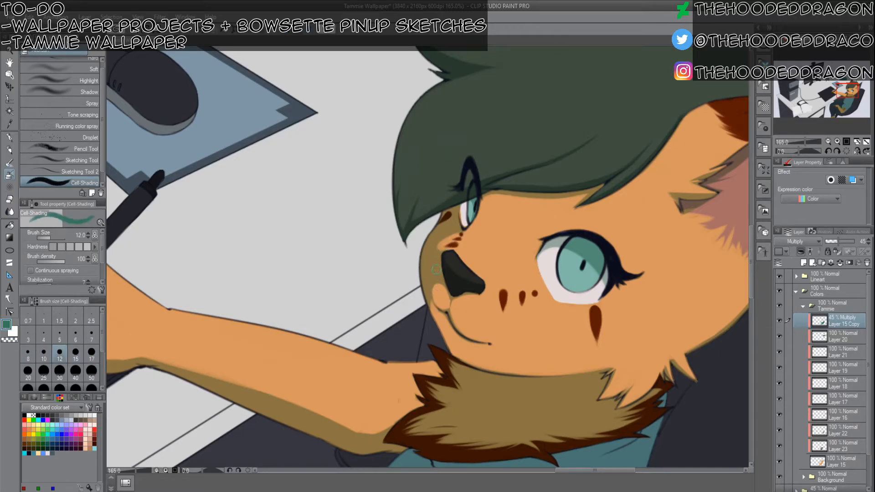
Erase the remaining shadow on the far cheek from the muzzle up toward the far eye with brush size 12.
key("c")
mouse_move(440, 287)
left_mouse_down()
mouse_move(434, 246)
mouse_move(432, 318)
mouse_move(431, 261)
mouse_move(427, 302)
mouse_move(441, 242)
mouse_move(427, 278)
mouse_move(450, 235)
left_mouse_up()
key("bracketright")
key("bracketright")
key("bracketright")
left_click_drag(424, 262, 451, 234)
mouse_move(426, 263)
left_mouse_down()
mouse_move(444, 234)
mouse_move(460, 233)
left_mouse_up()
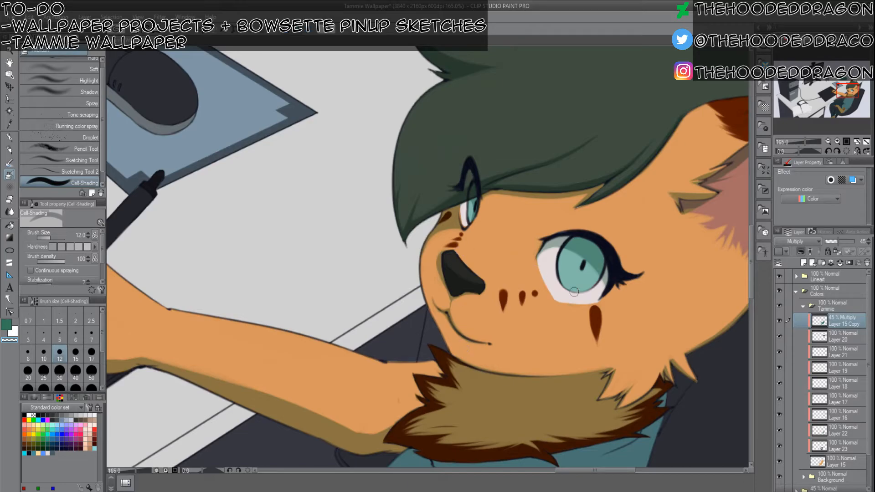
Thin the shadow strip along the far side of the nose with brush sizes 10 and 6.
scroll(642, 307, "down", 2)
scroll(492, 237, "up", 3)
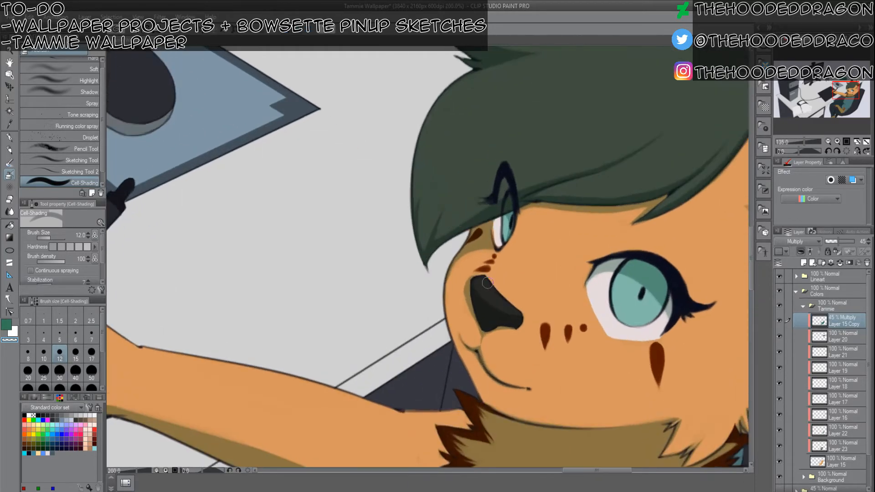
key("c")
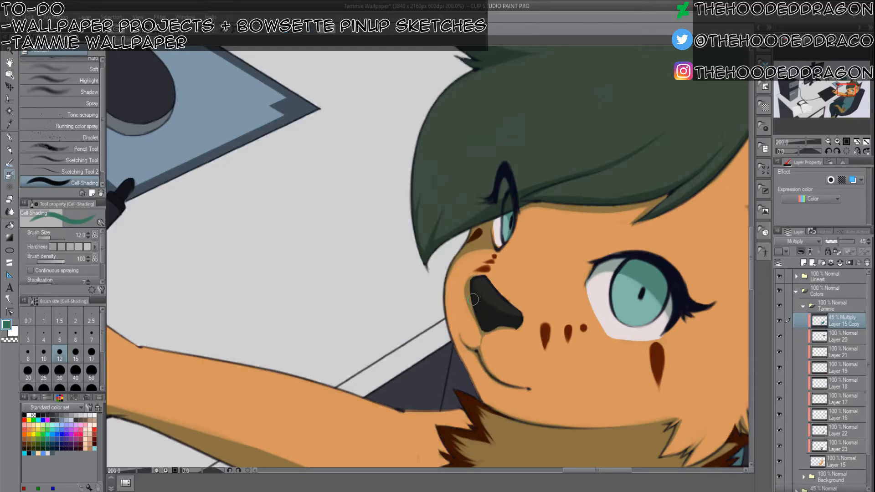
key("c")
key("bracketleft")
key("bracketleft")
key("bracketleft")
key("bracketleft")
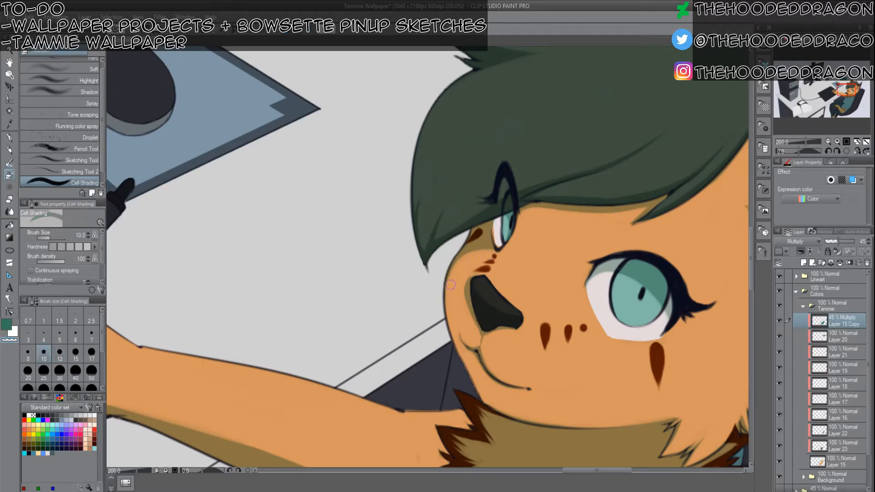
left_click_drag(465, 280, 464, 314)
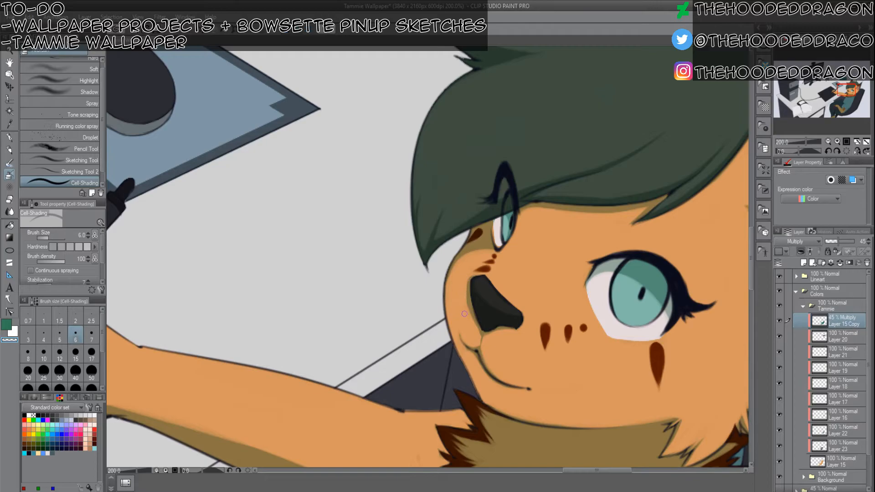
scroll(453, 255, "down", 10)
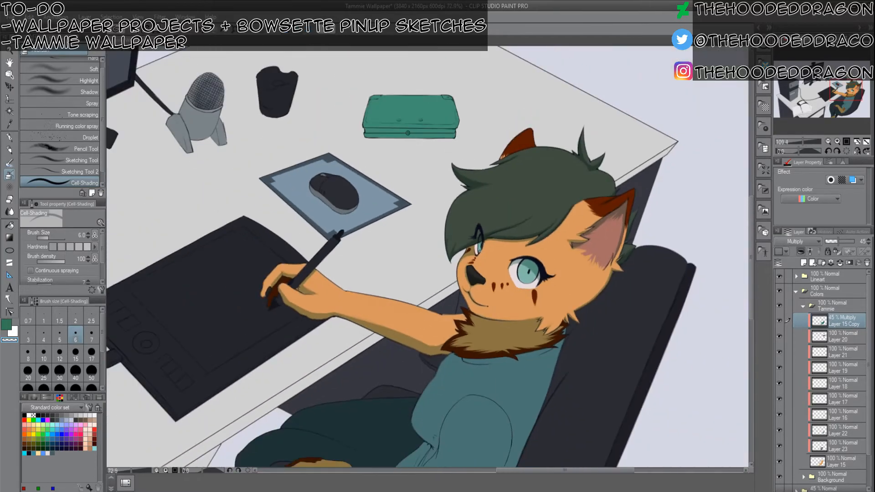
Bring the arm on the armrest into view and restore the Multiply shadow layer's opacity to 100.
left_click_drag(482, 247, 516, 87)
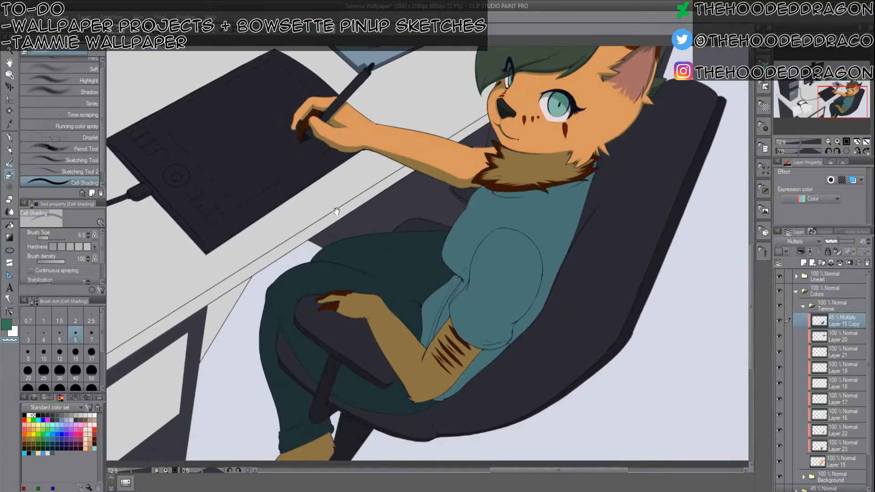
left_click_drag(336, 209, 520, 336)
left_click_drag(569, 242, 381, 242)
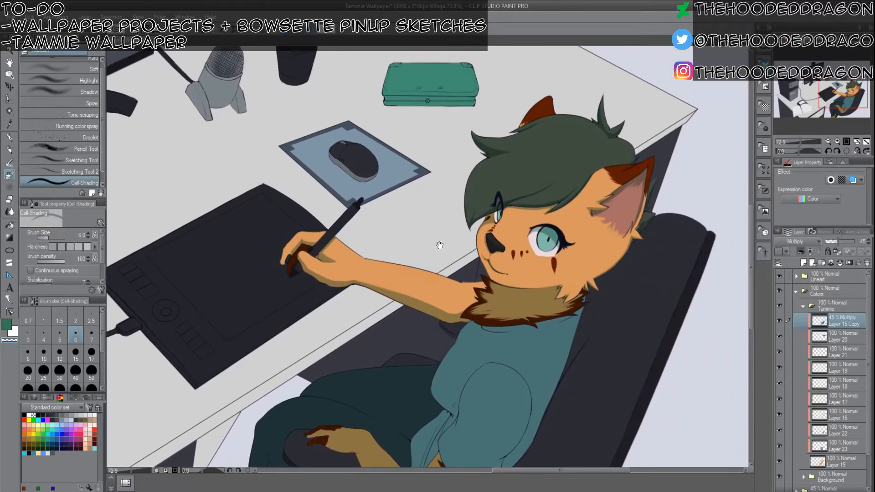
left_click_drag(441, 248, 443, 184)
scroll(522, 224, "up", 3)
scroll(521, 224, "up", 4)
left_click_drag(599, 238, 455, 304)
left_click_drag(436, 248, 534, 125)
left_click_drag(349, 268, 492, 121)
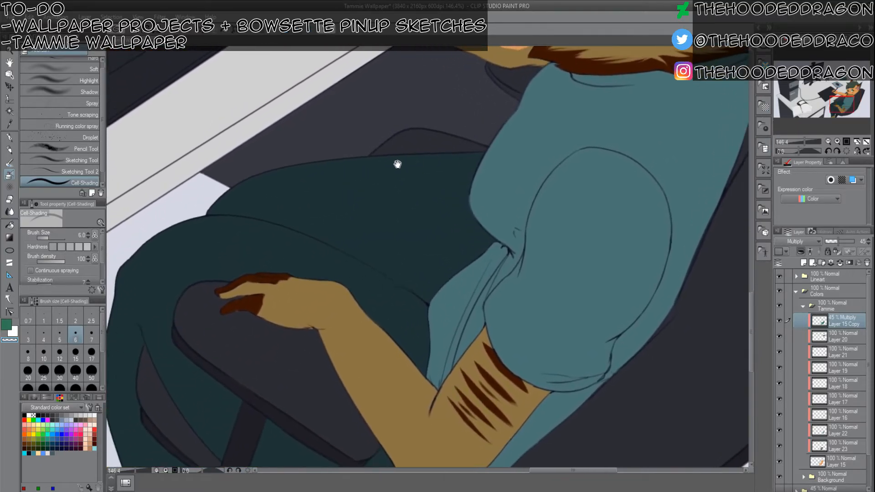
left_click_drag(396, 164, 553, 146)
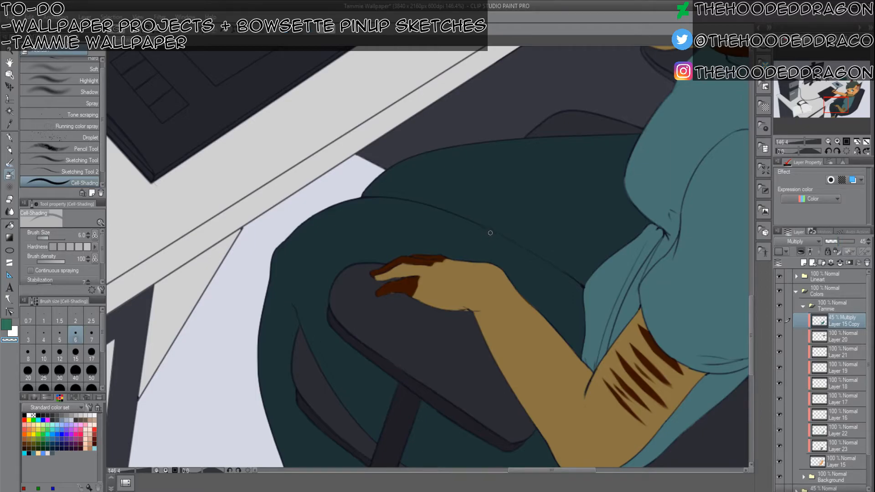
left_click(853, 241)
Erase the shadow along the forearm on the armrest from the wrist toward the elbow with an enlarged brush, then reduce it to 17.
key("]")
key("]")
key("]")
key("]")
key("]")
key("]")
key("]")
key("]")
left_click(486, 273)
mouse_move(486, 274)
left_mouse_down()
mouse_move(542, 333)
mouse_move(489, 296)
mouse_move(492, 288)
mouse_move(515, 331)
mouse_move(533, 347)
mouse_move(503, 299)
mouse_move(565, 379)
mouse_move(505, 284)
mouse_move(578, 368)
mouse_move(574, 361)
mouse_move(580, 376)
mouse_move(575, 394)
mouse_move(573, 370)
mouse_move(567, 400)
mouse_move(544, 348)
mouse_move(519, 321)
mouse_move(552, 403)
mouse_move(495, 312)
mouse_move(526, 382)
left_mouse_up()
key("[")
key("[")
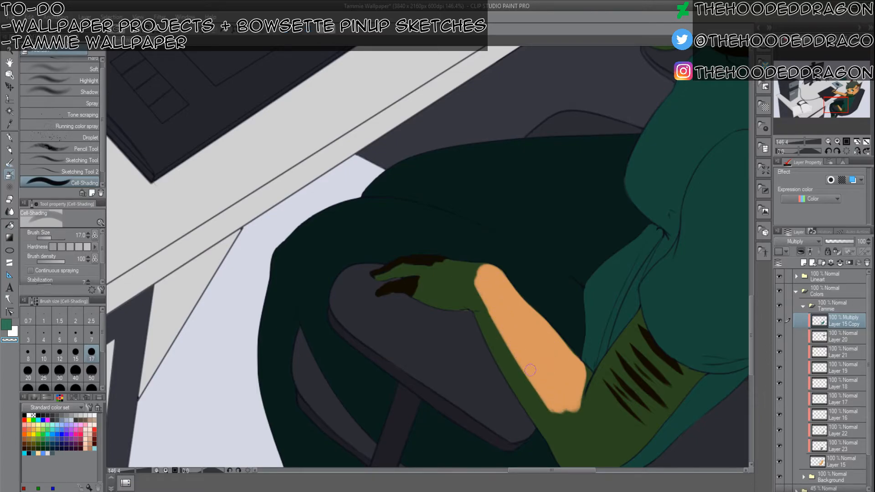
Erase the shadow over the striped upper arm below the sleeve with a larger brush.
left_click_drag(681, 353, 591, 238)
key("bracketright")
key("bracketright")
key("bracketright")
key("bracketright")
key("bracketright")
mouse_move(561, 294)
left_mouse_down()
mouse_move(532, 326)
mouse_move(570, 281)
mouse_move(519, 330)
mouse_move(544, 277)
mouse_move(537, 263)
mouse_move(507, 304)
mouse_move(526, 262)
mouse_move(503, 310)
mouse_move(531, 251)
mouse_move(507, 299)
mouse_move(531, 263)
mouse_move(524, 244)
mouse_move(517, 254)
mouse_move(528, 236)
mouse_move(514, 258)
mouse_move(536, 224)
mouse_move(529, 238)
mouse_move(549, 244)
mouse_move(547, 222)
mouse_move(567, 264)
mouse_move(543, 223)
mouse_move(590, 274)
mouse_move(577, 305)
left_mouse_up()
Refine the striped upper arm's shadow edges along its outer side and below the sleeve cuff with brush size 7, alternating painting and erasing.
key("bracketleft")
key("bracketleft")
key("bracketleft")
key("bracketleft")
key("bracketleft")
key("bracketleft")
key("c")
key("bracketleft")
key("bracketleft")
key("bracketleft")
key("bracketleft")
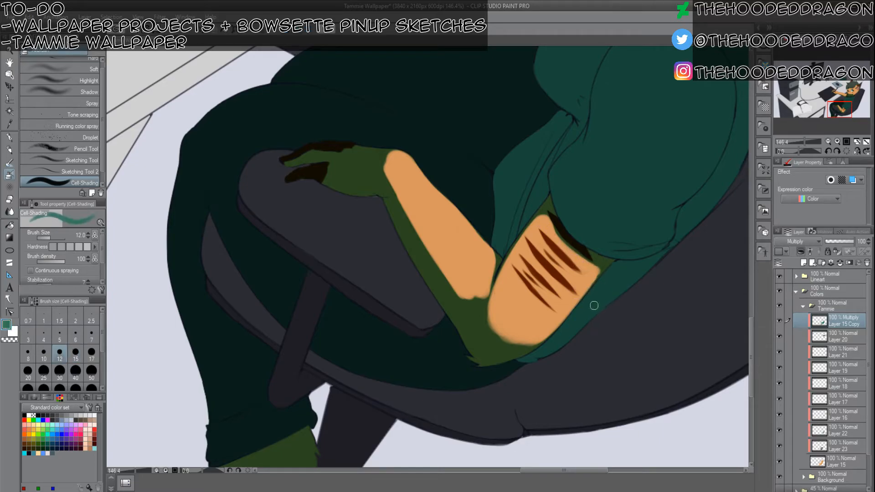
left_click_drag(601, 268, 541, 348)
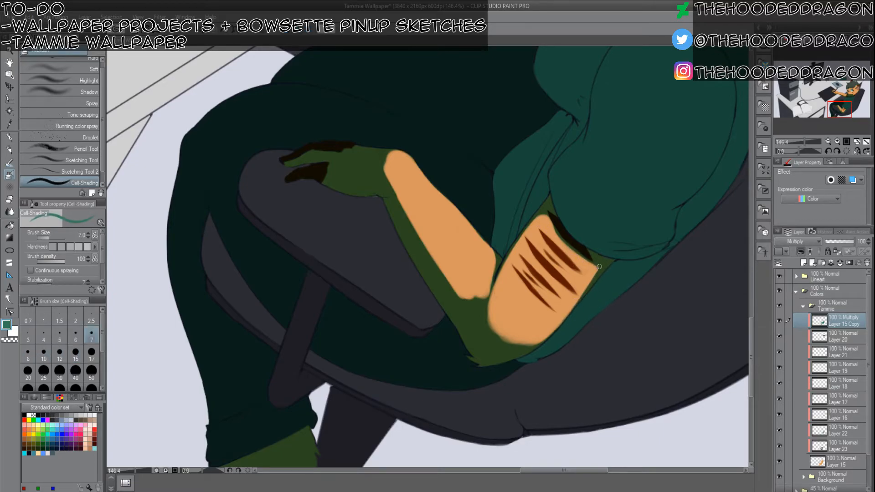
left_click_drag(547, 209, 559, 227)
key("c")
key("c")
left_click_drag(536, 215, 515, 242)
Extend the upper arm's lit area down to the elbow by erasing with brush size 20.
key("bracketright")
key("bracketright")
key("bracketright")
key("bracketright")
key("c")
key("bracketright")
key("bracketright")
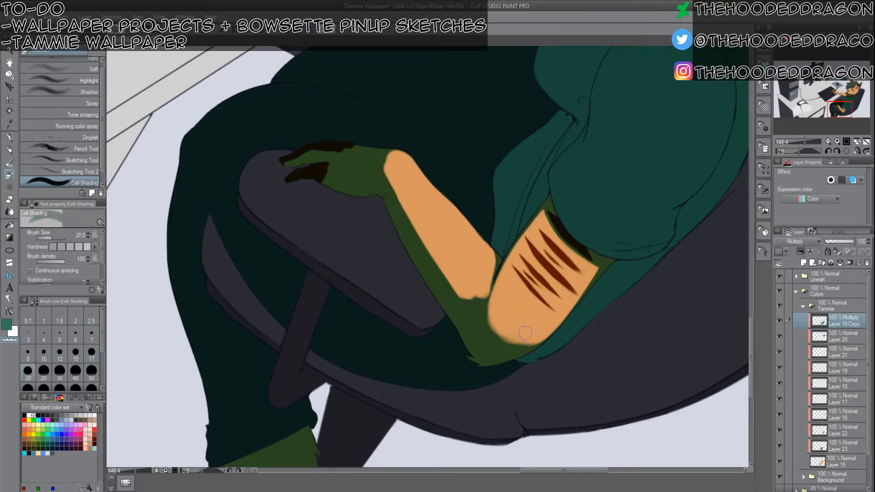
left_click_drag(516, 343, 551, 314)
mouse_move(506, 351)
left_mouse_down()
mouse_move(543, 329)
mouse_move(501, 349)
mouse_move(526, 313)
mouse_move(499, 341)
mouse_move(513, 331)
mouse_move(514, 301)
mouse_move(492, 329)
mouse_move(495, 336)
mouse_move(505, 291)
mouse_move(492, 344)
mouse_move(505, 283)
mouse_move(490, 352)
mouse_move(521, 336)
left_mouse_up()
Clean up the thin shadow edge under the elbow with brush sizes 7 and 6, alternating between erasing and painting.
key("bracketleft")
key("bracketleft")
key("bracketleft")
key("bracketleft")
key("bracketleft")
key("bracketleft")
key("bracketleft")
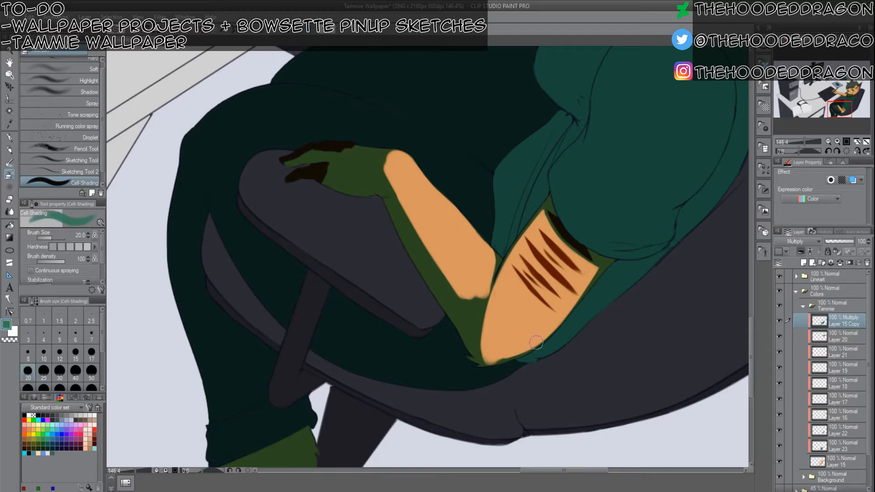
key("c")
key("bracketleft")
key("bracketleft")
key("bracketleft")
key("bracketright")
key("bracketright")
key("bracketright")
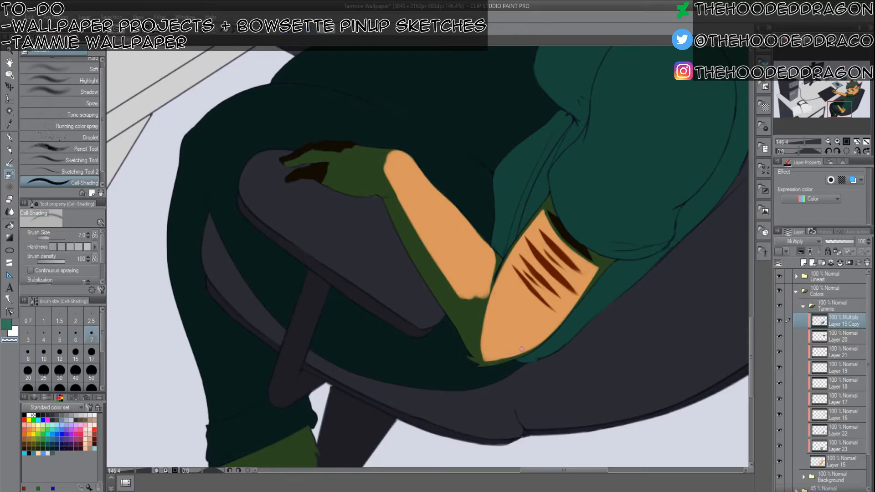
key("c")
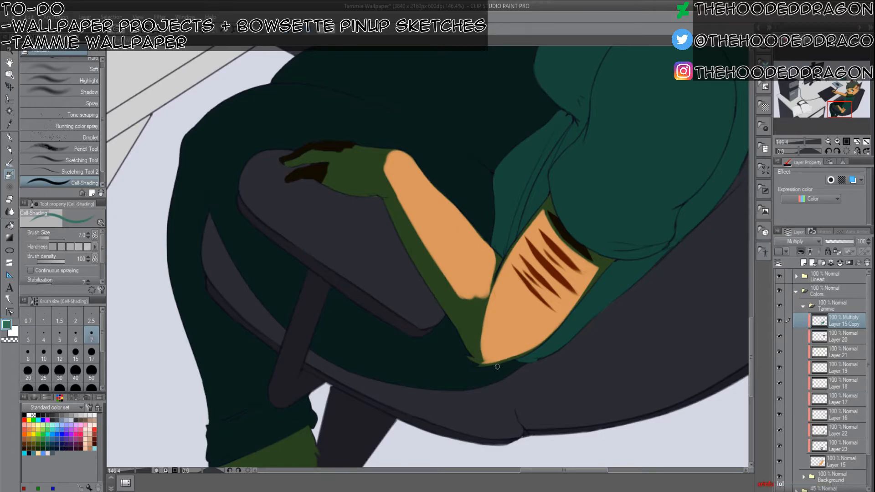
key("c")
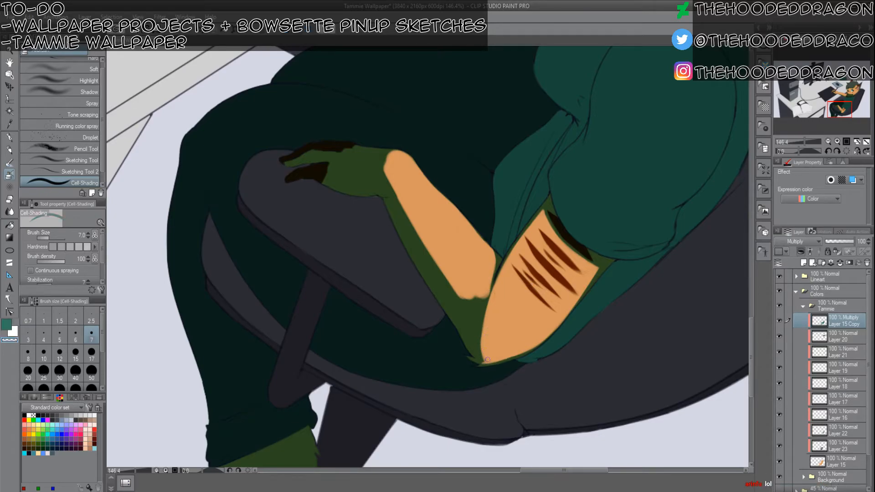
key("ctrl+z")
left_click_drag(486, 362, 466, 353)
key("bracketleft")
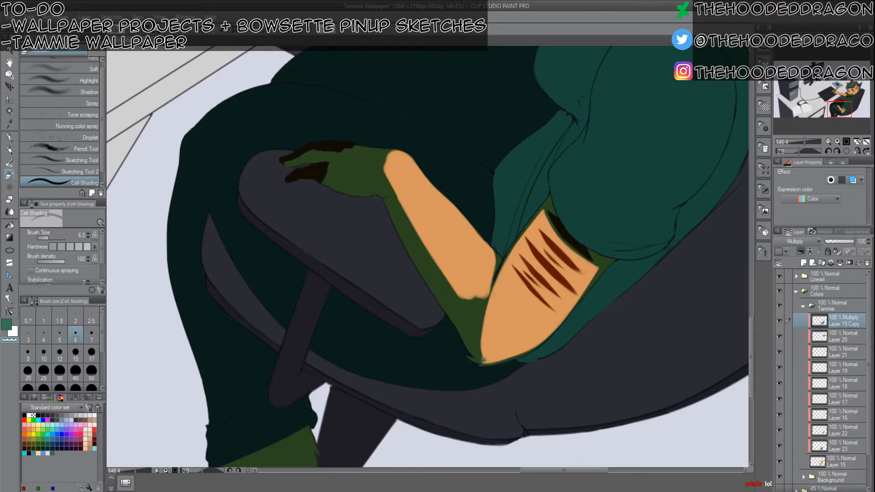
Join the forearm's lit area to the elbow and narrow its lower shadow strip by erasing with brush size 15.
key("bracketright")
key("bracketright")
key("bracketright")
key("bracketright")
key("bracketright")
mouse_move(483, 298)
left_mouse_down()
mouse_move(462, 274)
mouse_move(485, 334)
mouse_move(447, 269)
mouse_move(490, 351)
mouse_move(430, 237)
left_mouse_up()
mouse_move(392, 186)
left_mouse_down()
mouse_move(479, 345)
mouse_move(466, 318)
left_mouse_up()
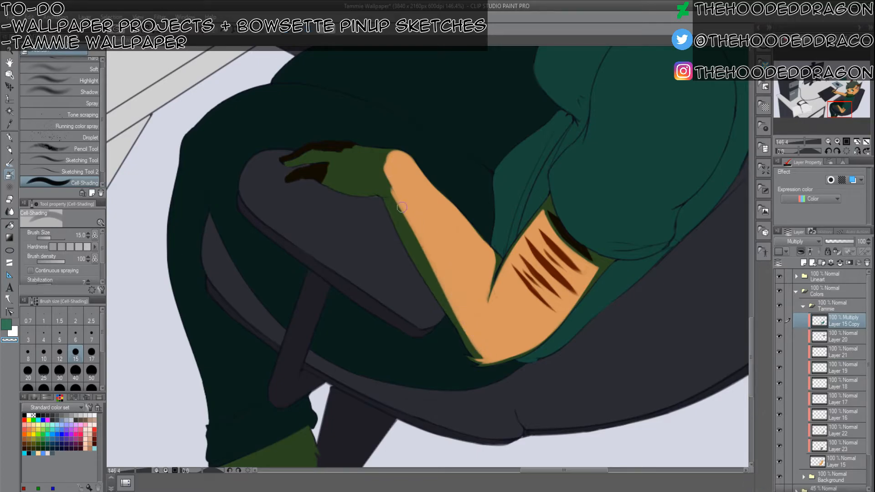
left_click_drag(410, 219, 476, 325)
Erase the shadow over the wrist and set the Multiply shadow layer's opacity to 49.
mouse_move(390, 142)
left_mouse_down()
mouse_move(409, 247)
mouse_move(422, 251)
left_mouse_up()
key("bracketright")
key("bracketright")
mouse_move(427, 290)
left_mouse_down()
mouse_move(403, 268)
mouse_move(429, 266)
mouse_move(385, 259)
left_mouse_up()
key("bracketleft")
key("bracketleft")
key("bracketleft")
key("bracketleft")
key("bracketleft")
left_click(840, 241)
Erase the shadow over the back of the hand and toward the fingers with brush sizes between 6 and 12.
key("bracketleft")
key("bracketleft")
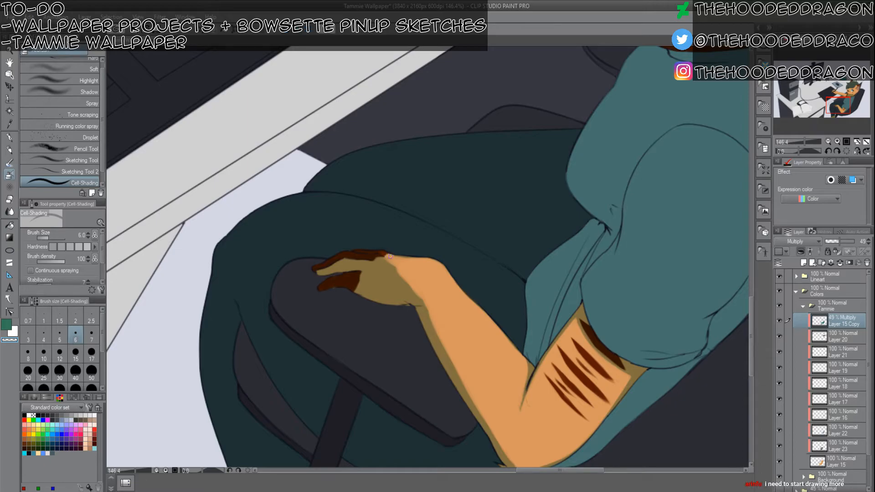
key("bracketright")
key("bracketright")
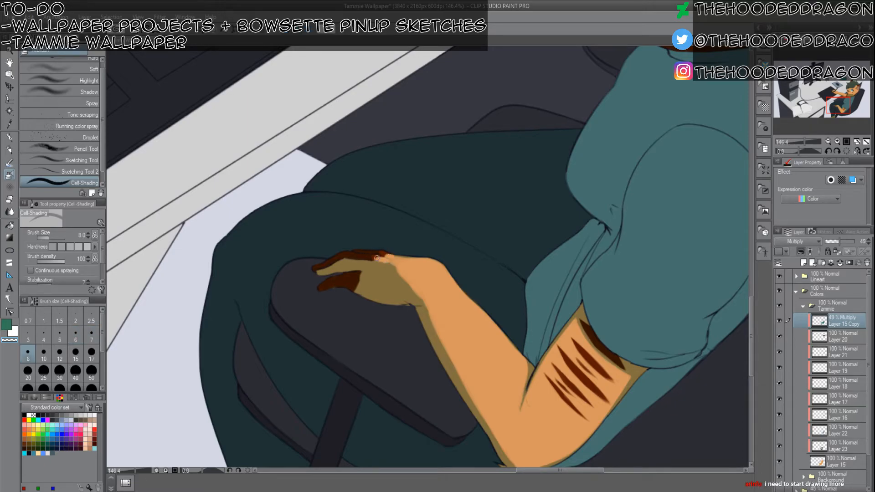
left_click_drag(379, 256, 413, 290)
mouse_move(374, 265)
left_mouse_down()
mouse_move(411, 290)
mouse_move(348, 265)
mouse_move(360, 263)
mouse_move(349, 278)
mouse_move(412, 288)
left_mouse_up()
key("bracketright")
key("bracketright")
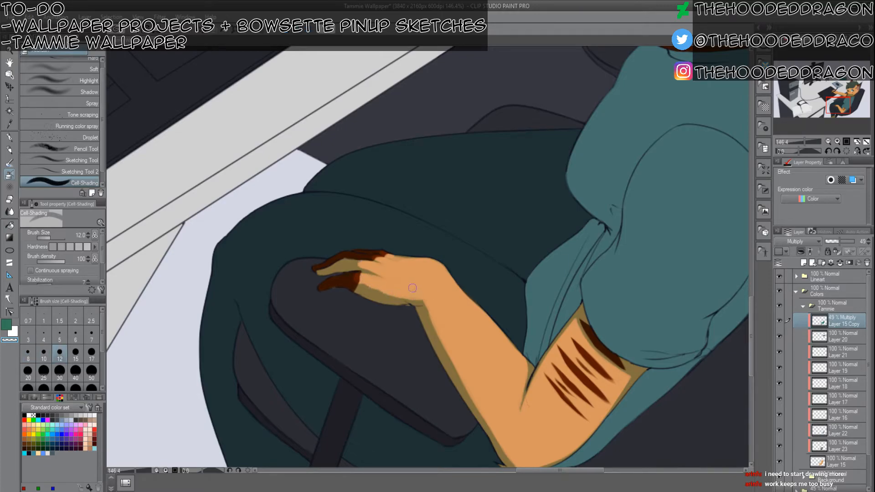
key("bracketleft")
key("bracketleft")
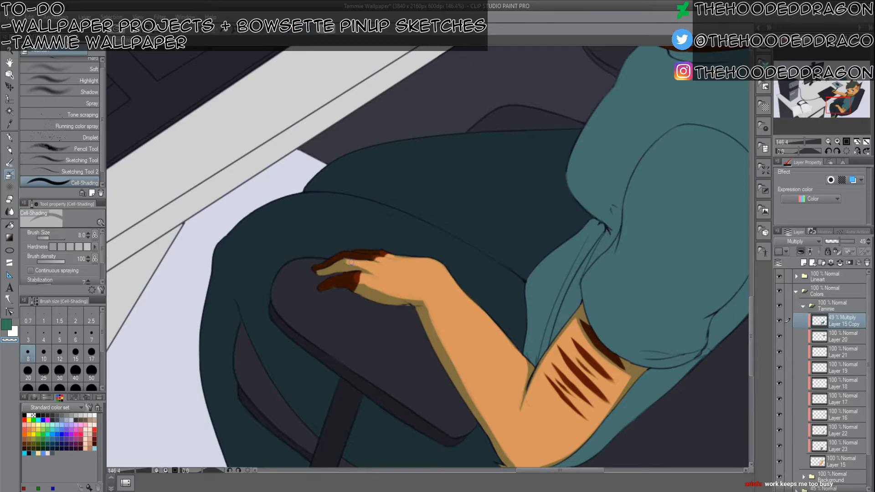
mouse_move(350, 255)
left_mouse_down()
mouse_move(375, 259)
mouse_move(366, 254)
left_mouse_up()
Erase a large rounded lit area in the middle of the shirt sleeve with an enlarged brush.
left_click_drag(429, 282, 465, 345)
key("bracketright")
key("bracketright")
key("bracketright")
key("bracketright")
key("bracketright")
key("bracketright")
key("bracketright")
key("bracketright")
key("bracketright")
key("bracketright")
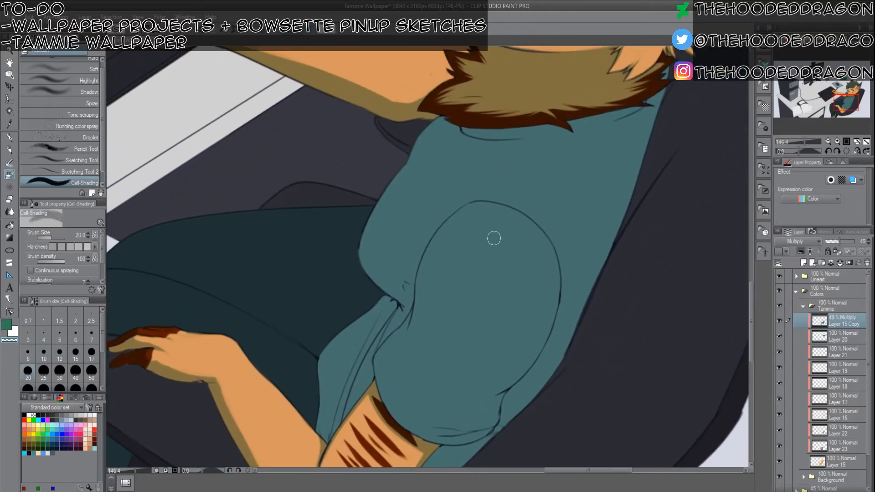
mouse_move(484, 285)
left_mouse_down()
mouse_move(473, 310)
mouse_move(492, 246)
mouse_move(517, 312)
mouse_move(479, 348)
mouse_move(451, 274)
mouse_move(448, 226)
left_mouse_up()
Expand the sleeve's lit area out to the shoulder outline and further down the sleeve, starting with brush size 25.
key("bracketleft")
key("bracketleft")
key("bracketleft")
key("bracketleft")
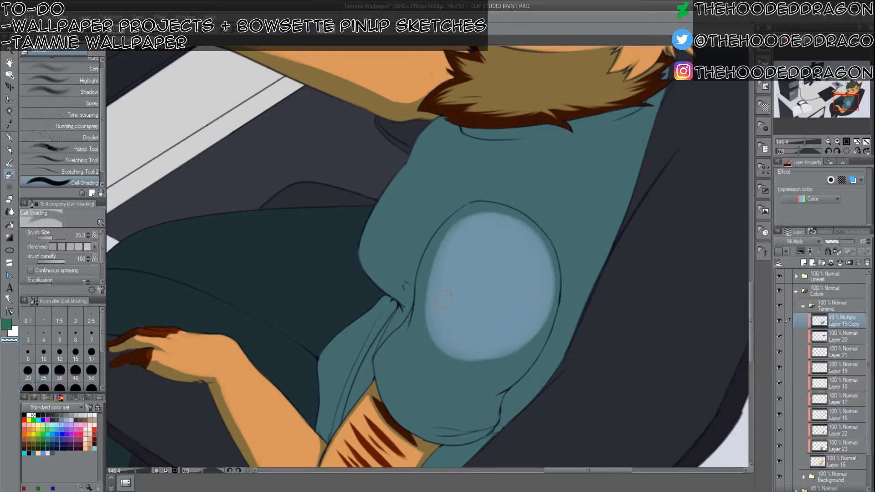
mouse_move(435, 312)
left_mouse_down()
mouse_move(451, 239)
mouse_move(430, 303)
mouse_move(437, 255)
mouse_move(425, 284)
mouse_move(438, 244)
mouse_move(478, 214)
mouse_move(467, 216)
mouse_move(501, 213)
mouse_move(478, 213)
mouse_move(527, 231)
mouse_move(499, 216)
mouse_move(544, 254)
mouse_move(519, 228)
mouse_move(552, 277)
mouse_move(545, 251)
mouse_move(541, 323)
mouse_move(546, 266)
left_mouse_up()
mouse_move(549, 318)
left_mouse_down()
mouse_move(513, 371)
mouse_move(438, 339)
mouse_move(431, 319)
mouse_move(436, 334)
left_mouse_up()
key("bracketright")
key("bracketright")
key("bracketright")
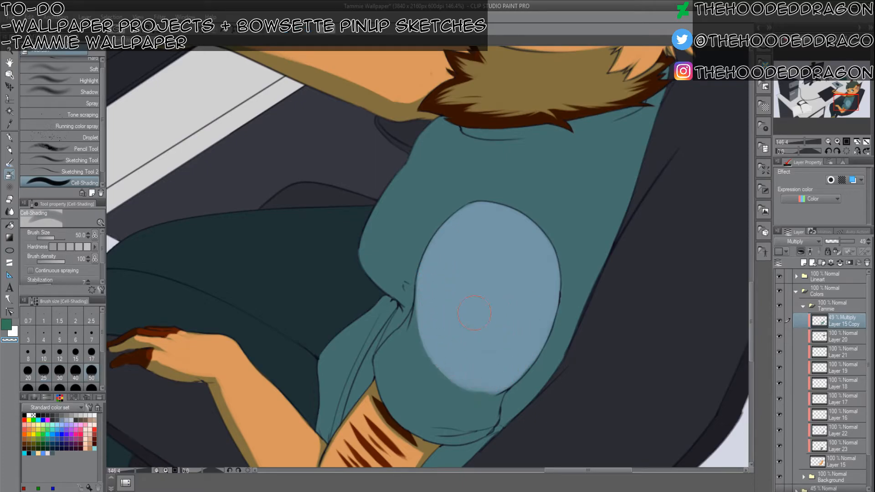
Erase a fold streak down the sleeve's inner edge with brush size 12 and taper it by painting shadow with size 10.
key("bracketleft")
key("bracketleft")
key("bracketleft")
key("bracketleft")
key("bracketleft")
key("bracketleft")
key("bracketleft")
left_click_drag(416, 294, 395, 370)
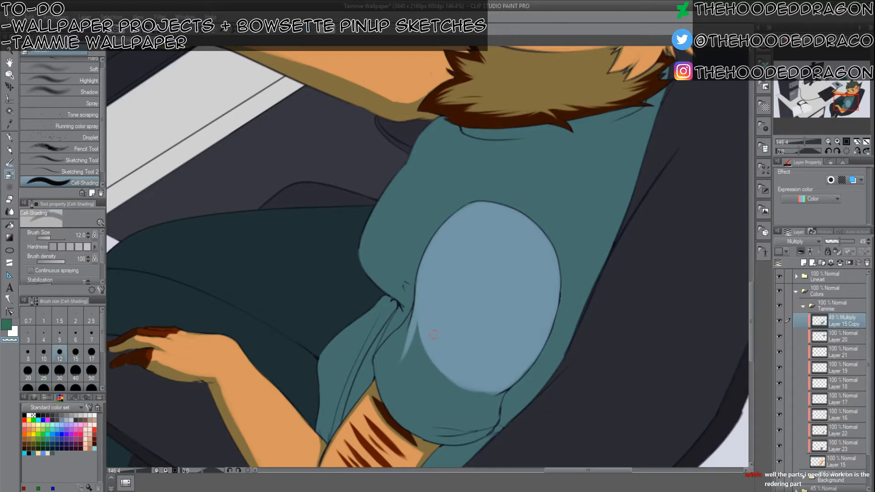
key("c")
left_click_drag(404, 372, 415, 273)
left_click_drag(409, 367, 417, 301)
key("bracketleft")
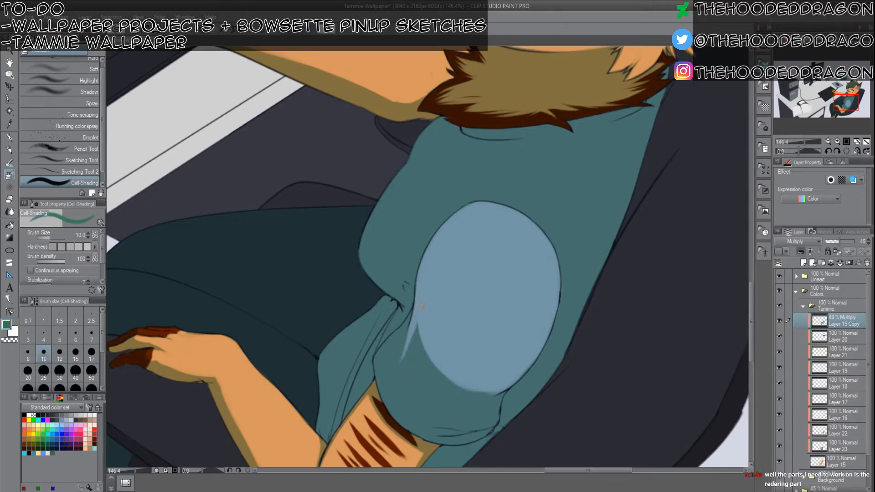
left_click_drag(411, 352, 426, 317)
Erase a tapered fold streak from the lower outer end of the sleeve's lit area toward the cuff with brush size 20.
key("c")
key("bracketright")
key("bracketright")
key("bracketright")
key("bracketright")
key("bracketright")
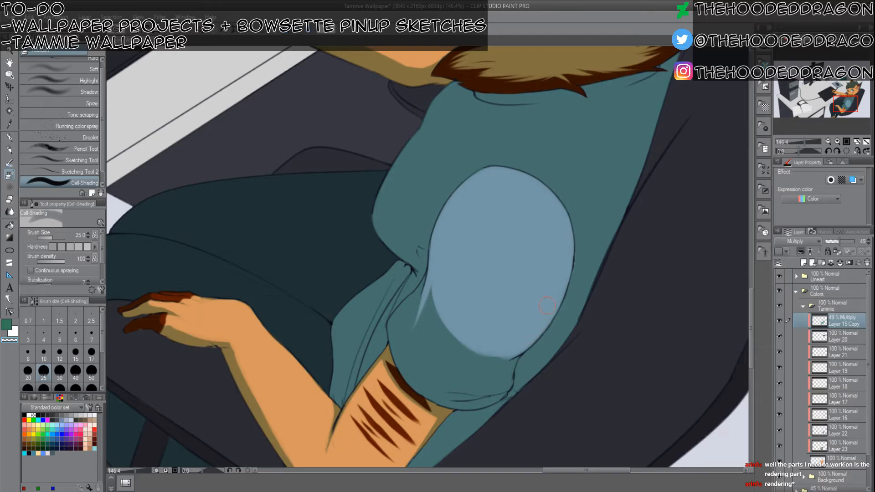
key("bracketleft")
key("bracketleft")
key("bracketleft")
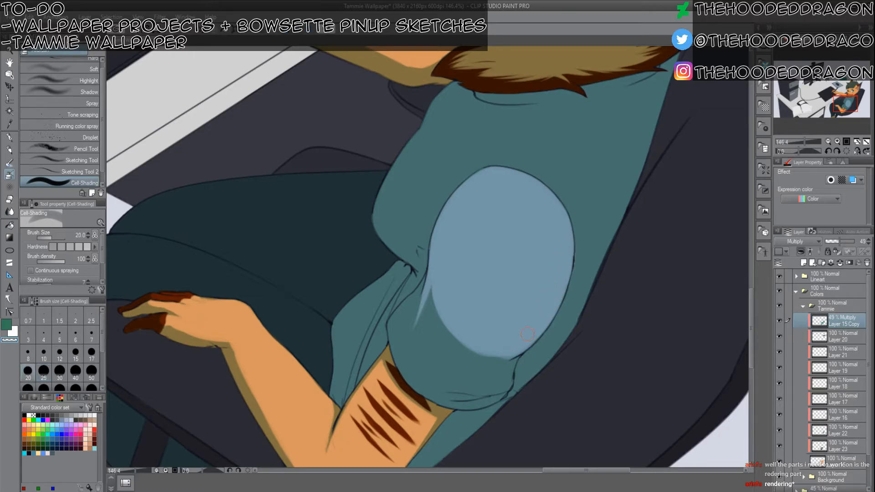
left_click_drag(510, 358, 456, 381)
Erase the shadow between the two fold streaks on the lower sleeve with brush size 25, redoing the first stroke.
key("bracketright")
key("bracketright")
key("bracketright")
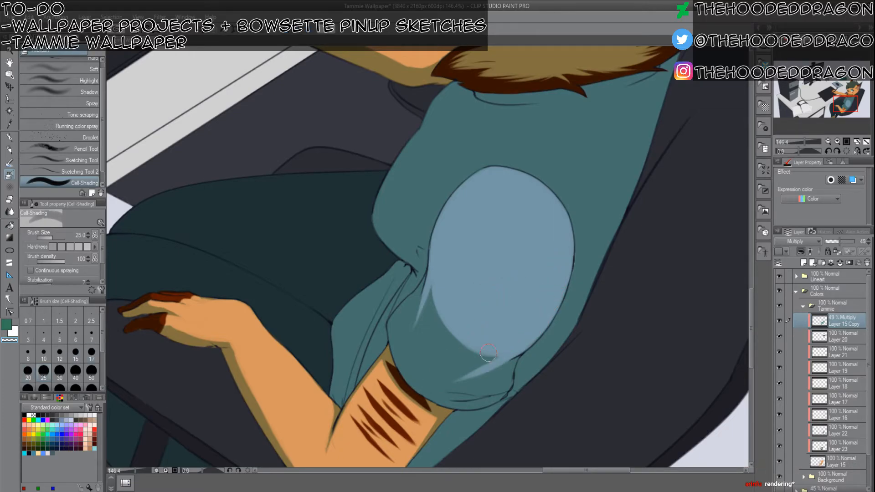
left_click_drag(502, 360, 431, 339)
key("ctrl+z")
mouse_move(496, 364)
left_mouse_down()
mouse_move(438, 348)
mouse_move(456, 329)
mouse_move(447, 314)
mouse_move(439, 332)
mouse_move(435, 287)
mouse_move(440, 342)
mouse_move(436, 290)
mouse_move(446, 353)
mouse_move(435, 312)
mouse_move(454, 362)
mouse_move(471, 361)
mouse_move(428, 338)
mouse_move(434, 319)
left_mouse_up()
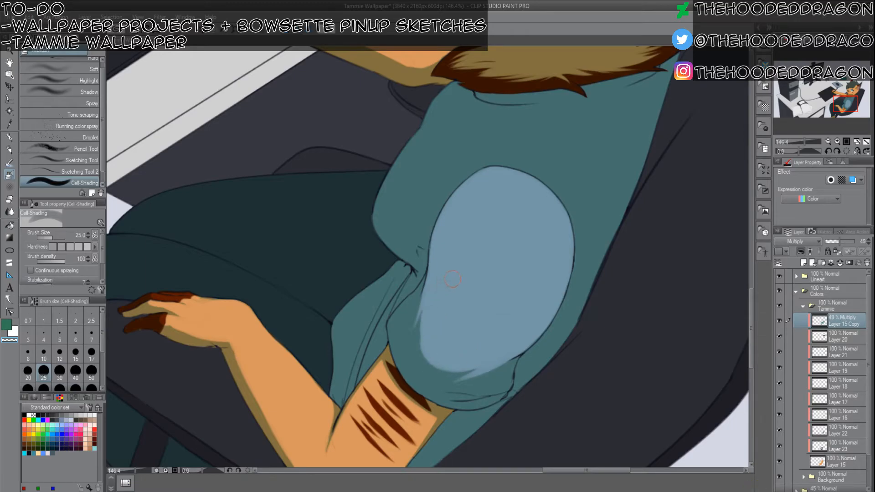
Erase a highlight along the fold just above the sleeve cuff with brush size 15, redoing the first stroke.
key("bracketleft")
key("bracketleft")
key("bracketleft")
key("bracketleft")
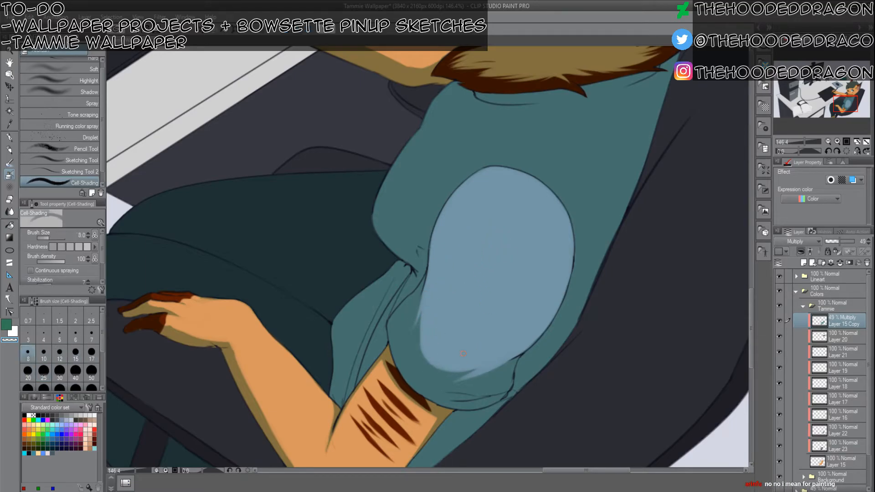
key("bracketright")
key("bracketright")
key("bracketright")
mouse_move(491, 385)
left_mouse_down()
mouse_move(505, 391)
mouse_move(445, 394)
left_mouse_up()
key("ctrl+z")
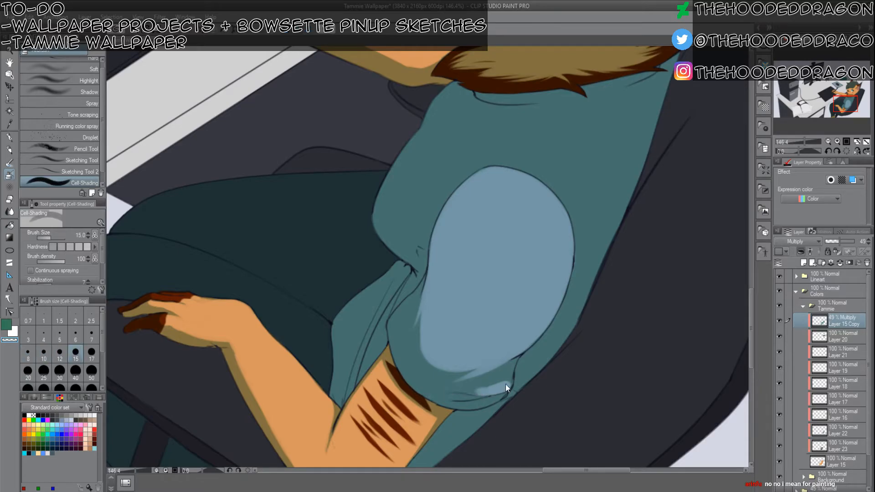
left_click_drag(502, 386, 426, 393)
Erase thin fold highlights on the sleeve cuff with brush sizes 7 and 10.
key("bracketleft")
key("bracketleft")
key("bracketleft")
key("bracketleft")
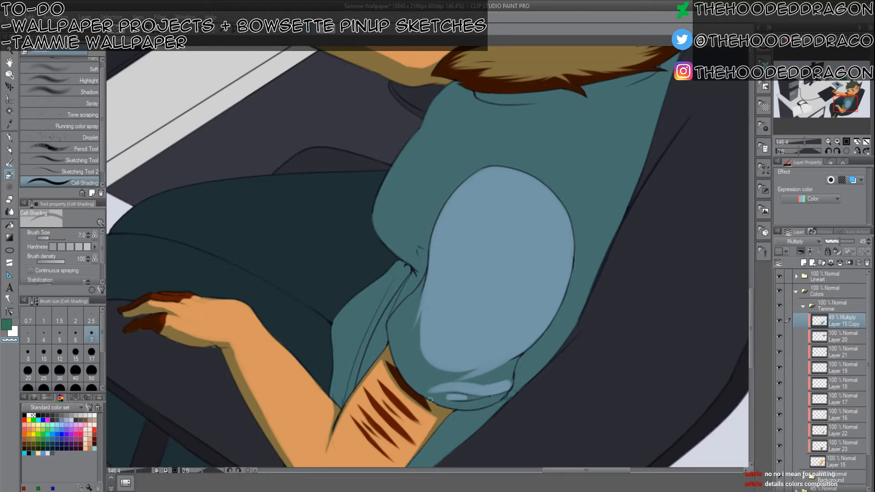
key("bracketright")
key("bracketright")
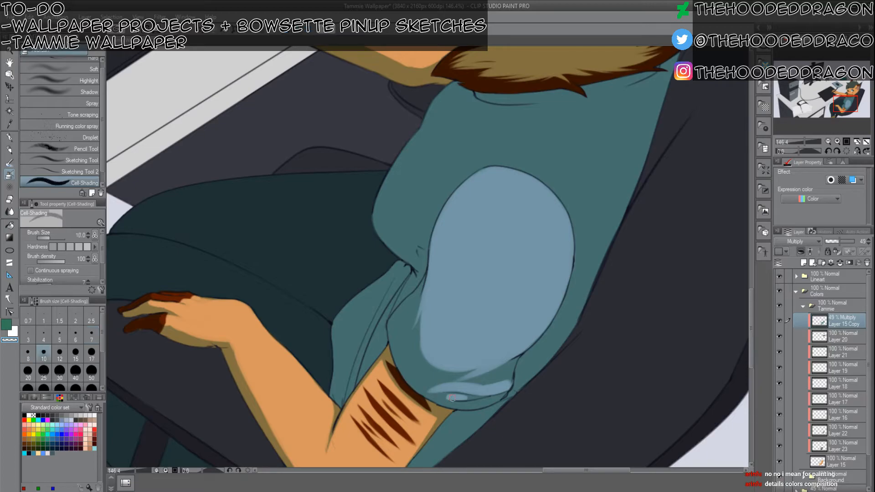
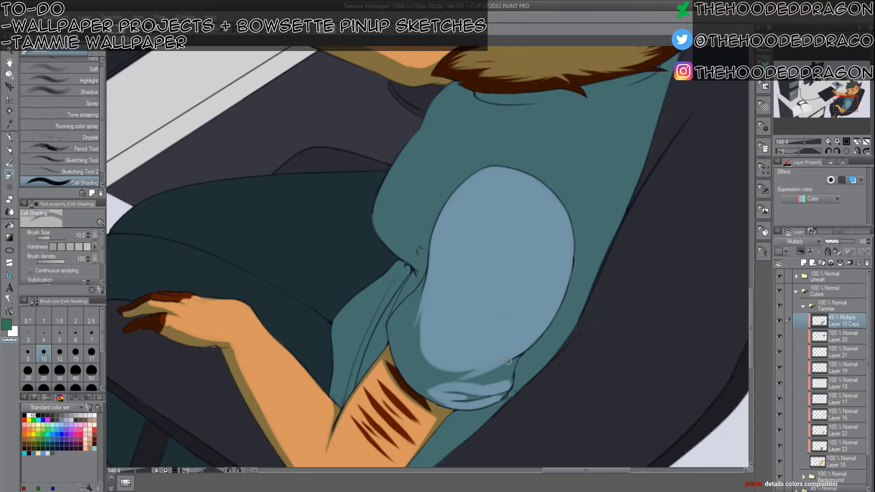
Erase the shadow on the lower inner part of the sleeve down to the cuff with brush size 17.
key("bracketleft")
key("bracketleft")
key("bracketleft")
key("bracketleft")
key("bracketleft")
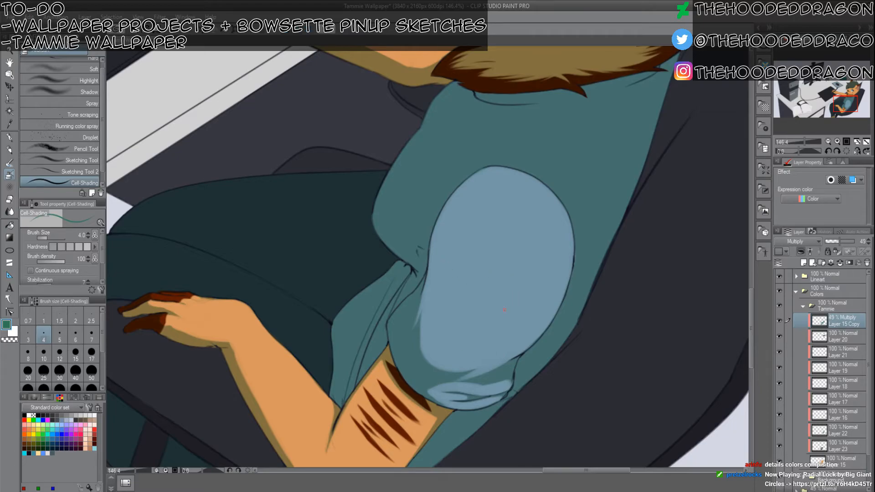
key("bracketright")
key("bracketright")
key("bracketright")
key("bracketright")
key("bracketright")
key("bracketright")
key("bracketright")
key("bracketright")
left_click_drag(433, 358, 428, 302)
mouse_move(423, 336)
left_mouse_down()
mouse_move(424, 305)
mouse_move(411, 339)
mouse_move(420, 379)
mouse_move(413, 370)
mouse_move(429, 389)
mouse_move(419, 387)
mouse_move(443, 398)
mouse_move(413, 382)
mouse_move(408, 331)
left_mouse_up()
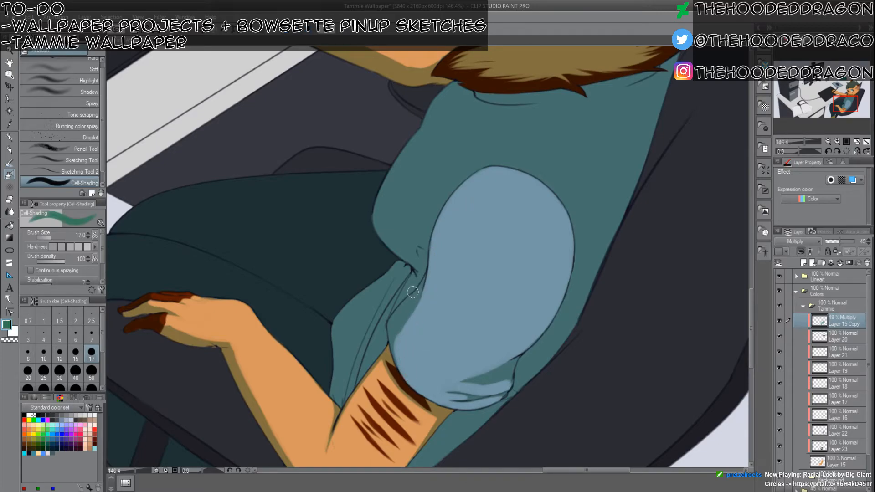
mouse_move(401, 339)
left_mouse_down()
mouse_move(408, 306)
mouse_move(398, 316)
left_mouse_up()
left_click_drag(395, 349, 393, 334)
Refine the small crease shadow at the sleeve's inner edge with brush size 7.
key("bracketleft")
key("bracketleft")
key("bracketleft")
key("bracketleft")
key("bracketleft")
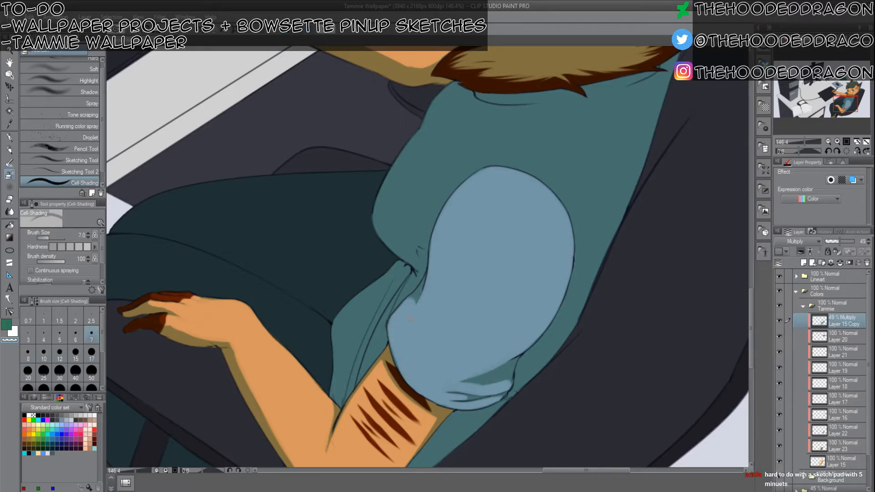
key("c")
key("c")
key("c")
key("c")
Thin the fold shadow just above the sleeve cuff with brush size 10.
key("bracketright")
key("bracketright")
key("bracketright")
key("bracketright")
key("bracketleft")
key("bracketleft")
left_click_drag(462, 386, 505, 378)
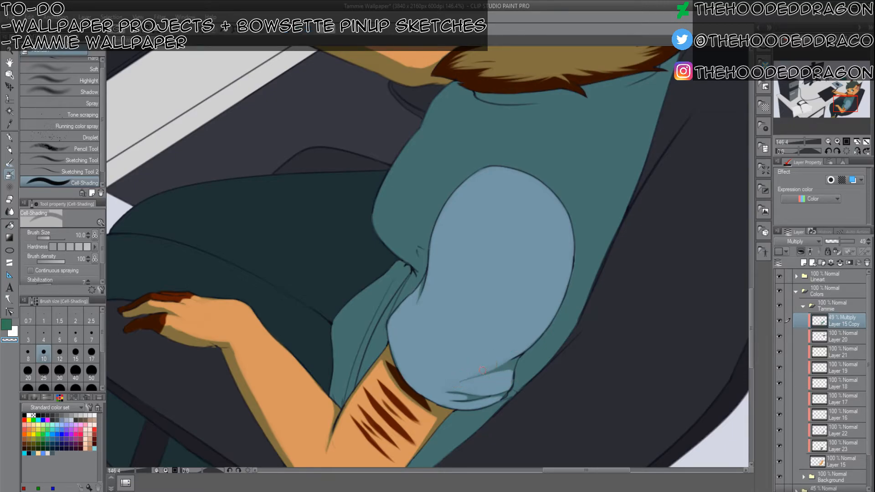
Erase lit streaks into the lower left tuft of the neck fur with brush size 15.
left_click_drag(491, 269, 456, 326)
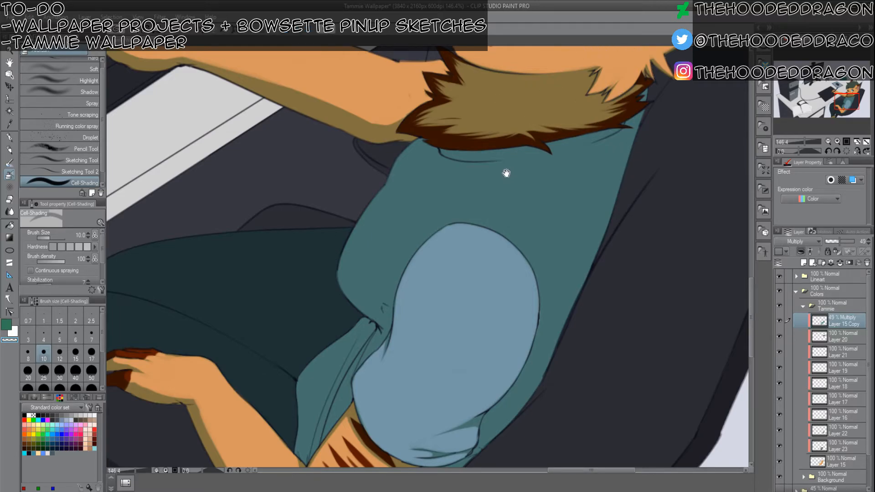
left_click_drag(506, 173, 518, 256)
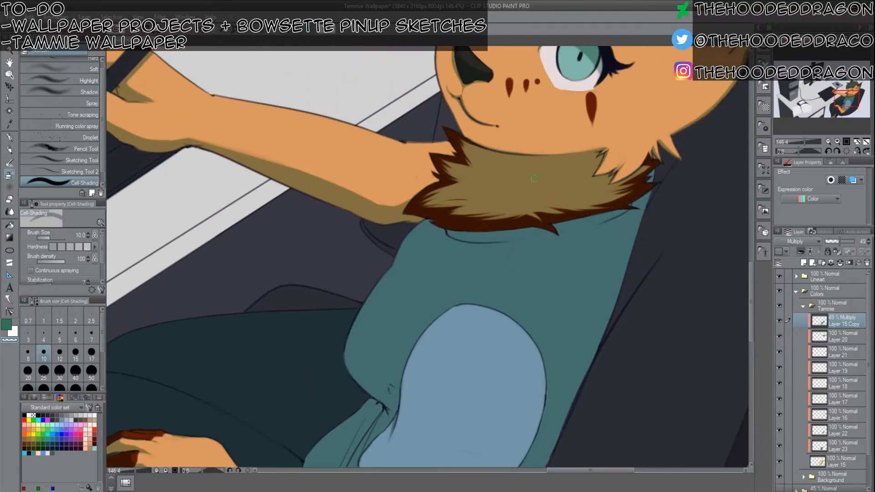
key("bracketright")
key("bracketright")
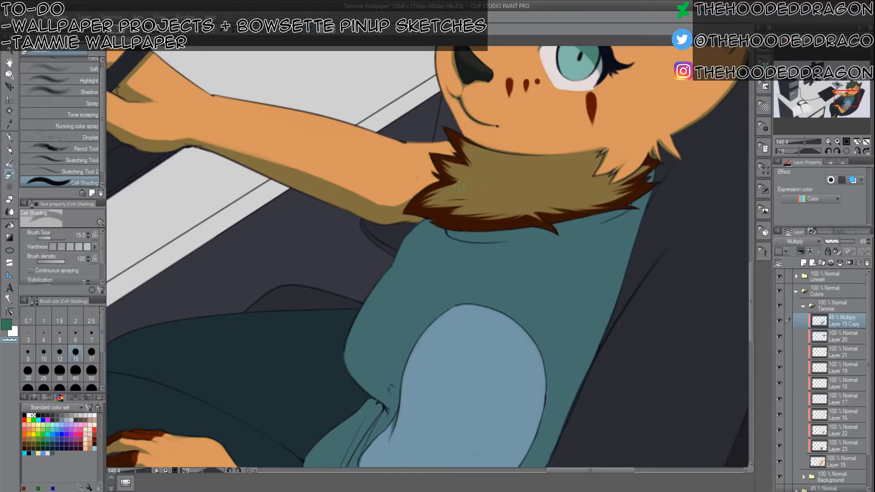
left_click_drag(470, 182, 420, 200)
key("bracketleft")
key("bracketleft")
key("bracketleft")
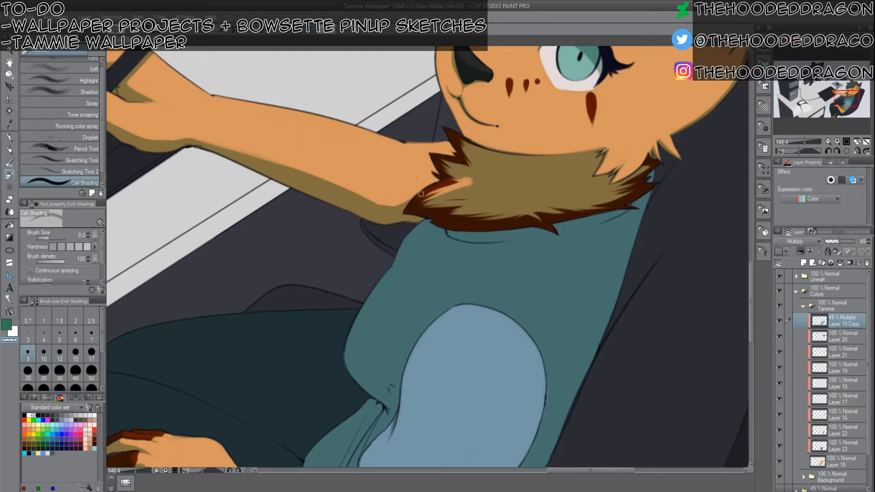
key("bracketright")
key("bracketright")
key("bracketright")
left_click_drag(469, 182, 416, 206)
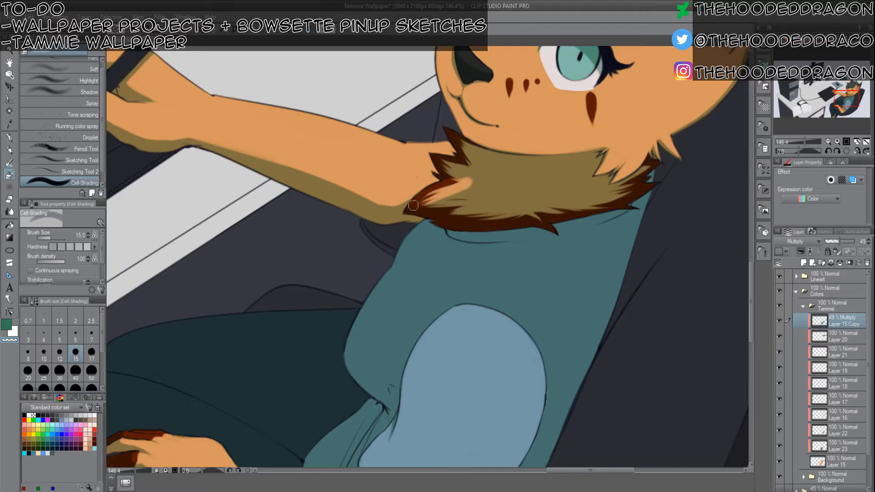
Widen the lit area on the lower left neck fur tuft with a larger brush.
key("bracketleft")
key("bracketright")
key("bracketright")
key("bracketright")
left_click_drag(468, 189, 420, 207)
Erase the shadow from the middle left tufts of the neck fur with brush size 8.
key("bracketleft")
key("bracketleft")
key("bracketleft")
key("bracketleft")
key("bracketleft")
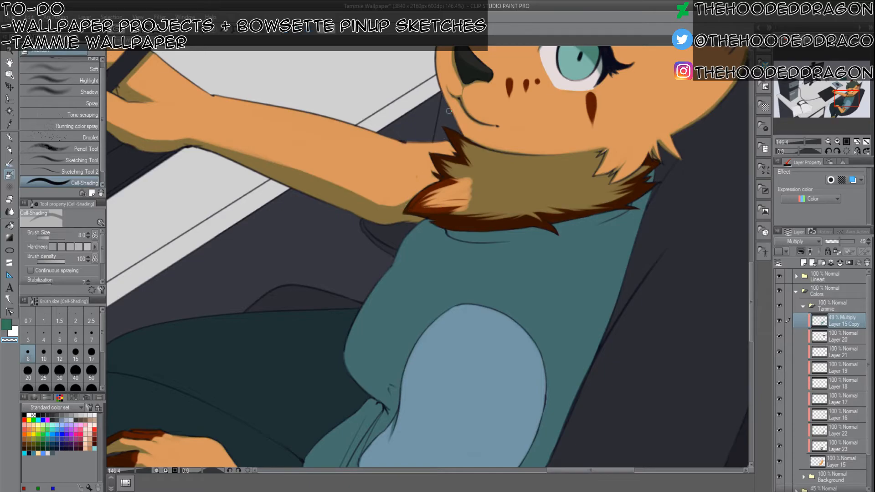
mouse_move(433, 157)
left_mouse_down()
mouse_move(456, 175)
mouse_move(465, 164)
mouse_move(474, 175)
left_mouse_up()
key("bracketleft")
key("bracketleft")
key("bracketleft")
key("bracketright")
key("bracketright")
key("bracketright")
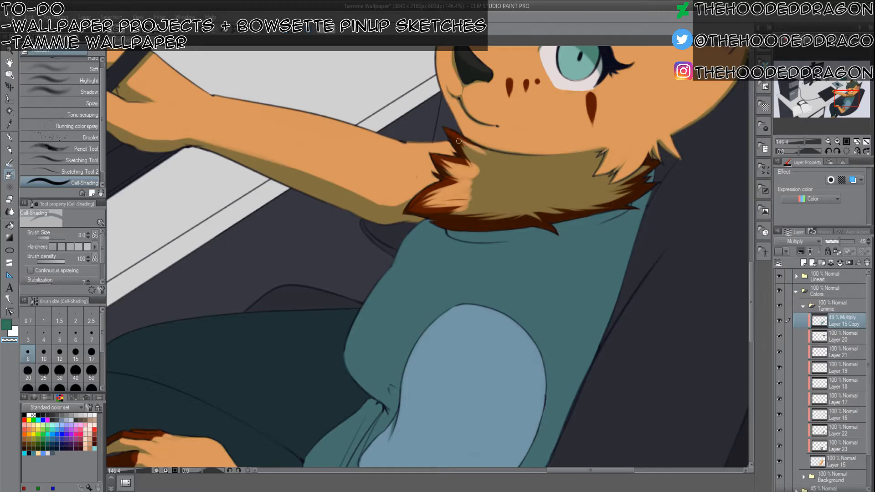
Erase small highlights on the brown upper left fur tips with brush size 7.
key("bracketleft")
key("bracketleft")
key("bracketleft")
key("bracketleft")
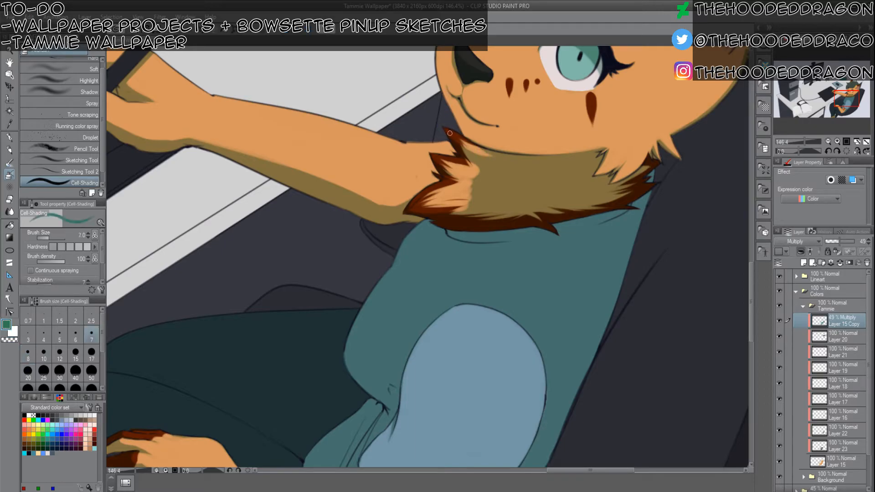
key("bracketright")
key("bracketright")
key("bracketright")
key("bracketleft")
key("bracketleft")
key("bracketleft")
key("bracketleft")
Extend the lit area from the left tufts toward the middle of the neck fur with a larger brush.
key("bracketright")
key("bracketright")
key("bracketright")
key("bracketright")
key("bracketright")
key("bracketright")
key("bracketright")
key("bracketright")
key("bracketright")
key("bracketright")
key("bracketright")
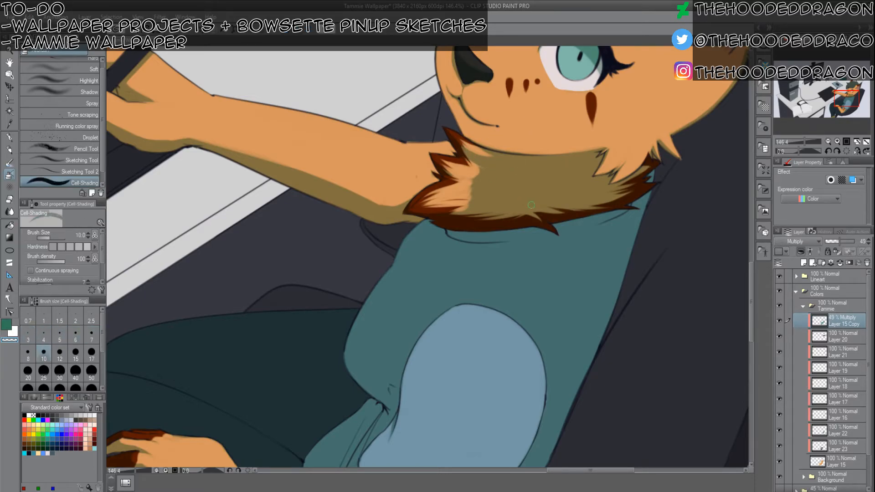
mouse_move(491, 193)
left_mouse_down()
mouse_move(458, 201)
mouse_move(508, 193)
mouse_move(469, 196)
mouse_move(485, 180)
left_mouse_up()
Erase the upper left neck fur and a streak below the chin shadow with brush sizes 10 and 12.
key("bracketleft")
key("bracketleft")
key("bracketleft")
key("bracketleft")
key("bracketleft")
key("bracketleft")
key("bracketleft")
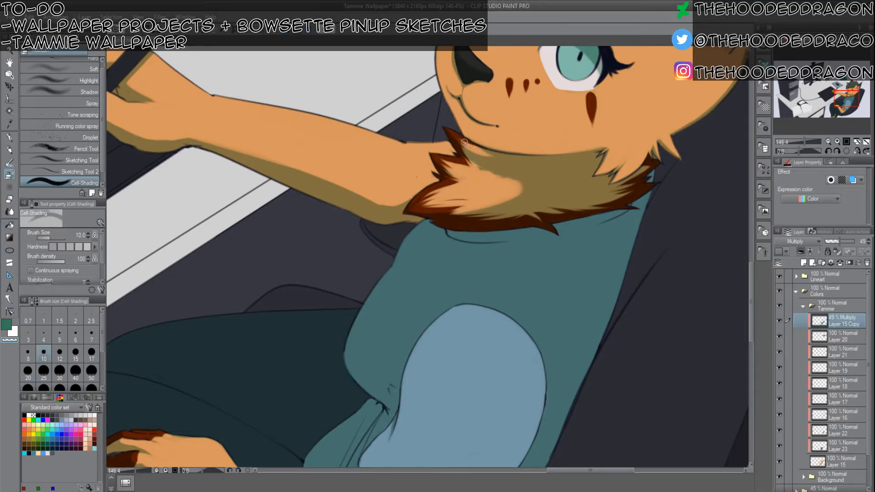
mouse_move(463, 147)
left_mouse_down()
mouse_move(488, 168)
mouse_move(474, 152)
mouse_move(483, 153)
mouse_move(489, 170)
mouse_move(466, 166)
left_mouse_up()
key("bracketright")
key("bracketright")
key("bracketright")
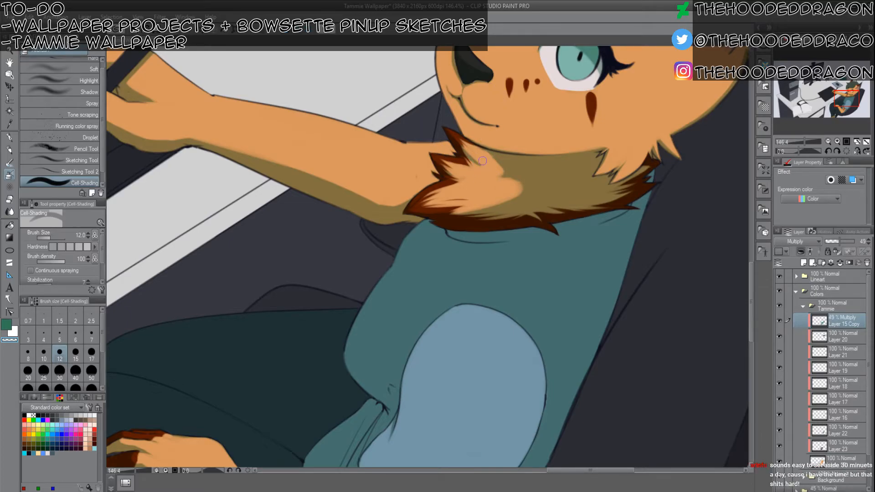
left_click_drag(474, 149, 538, 172)
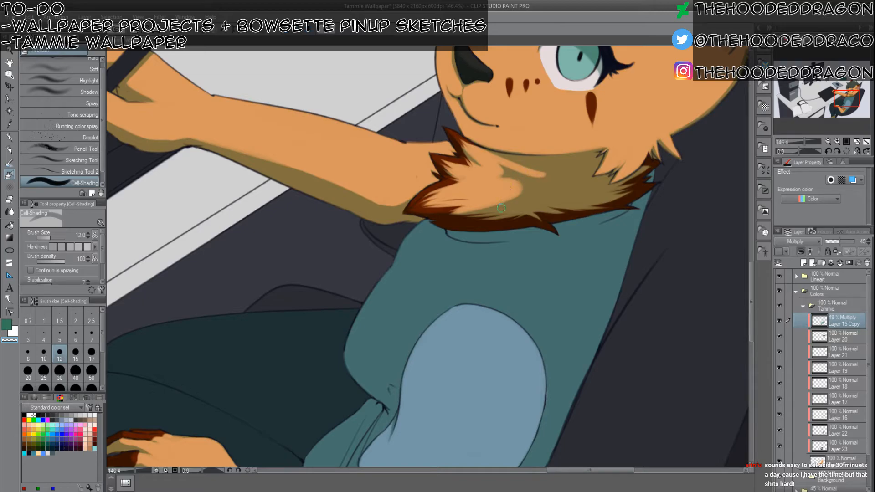
Erase the shadow across the middle of the neck fur down to the brown fringe with brush size 17.
key("bracketright")
key("bracketright")
mouse_move(496, 172)
left_mouse_down()
mouse_move(528, 177)
mouse_move(503, 177)
mouse_move(518, 184)
mouse_move(565, 176)
mouse_move(486, 209)
mouse_move(551, 194)
mouse_move(467, 214)
mouse_move(571, 187)
mouse_move(506, 217)
mouse_move(562, 198)
mouse_move(508, 221)
mouse_move(549, 209)
mouse_move(506, 221)
mouse_move(531, 206)
left_mouse_up()
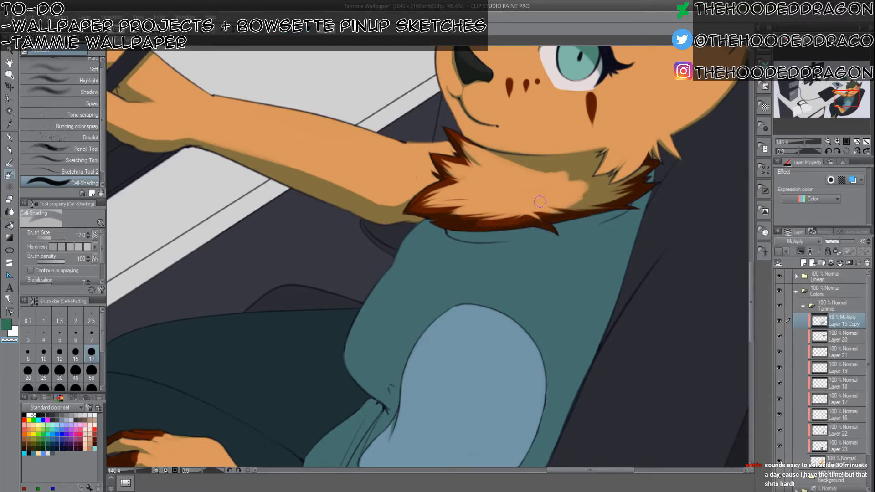
Erase thin highlights along the lower brown fringe of the neck fur with brush sizes 7 and 3.
key("bracketleft")
key("bracketleft")
key("bracketleft")
key("bracketleft")
key("bracketleft")
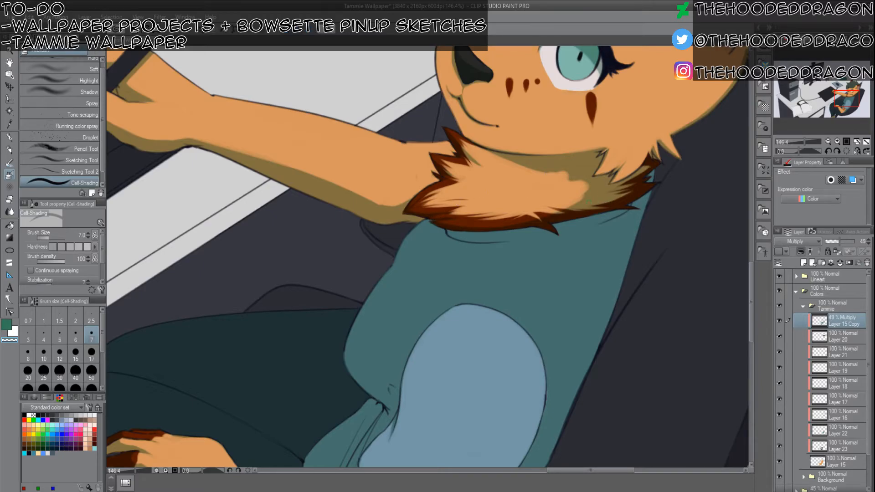
left_click(490, 230, "alt")
key("bracketleft")
key("bracketleft")
key("bracketleft")
key("bracketleft")
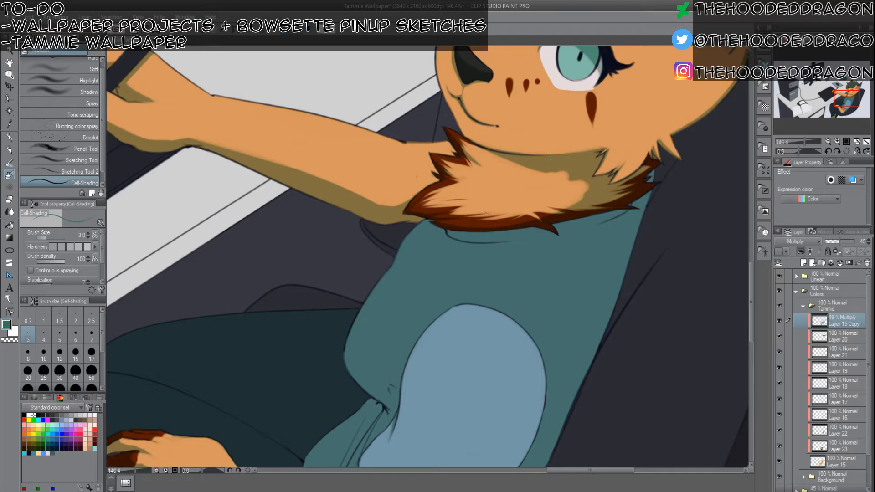
Erase highlights around the pointed tip in the middle of the lower brown fringe with brush size 6.
left_click(588, 236, "alt")
key("bracketright")
key("bracketright")
key("bracketright")
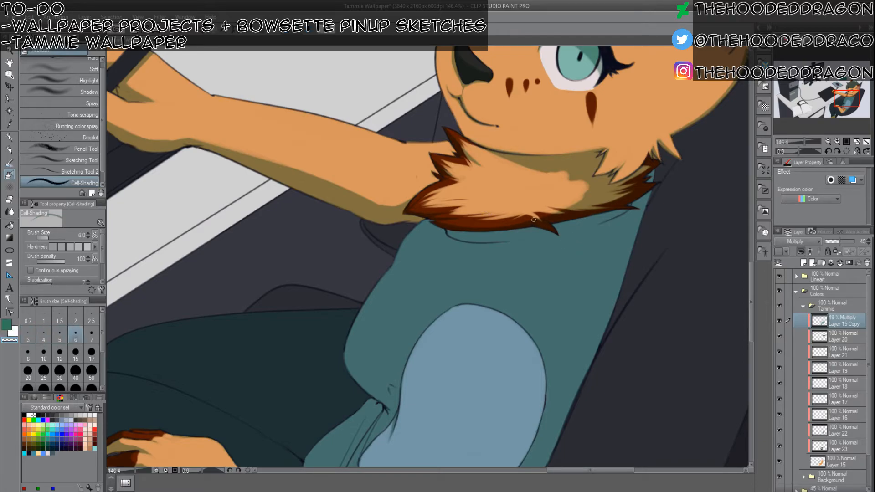
key("bracketleft")
key("bracketleft")
key("bracketleft")
left_click(667, 234, "alt")
Extend the lit area into the right tufts of the neck fur with brush sizes 17 and 12.
key("bracketright")
key("bracketright")
key("bracketright")
key("bracketright")
key("bracketright")
key("bracketright")
key("bracketright")
key("bracketright")
key("bracketright")
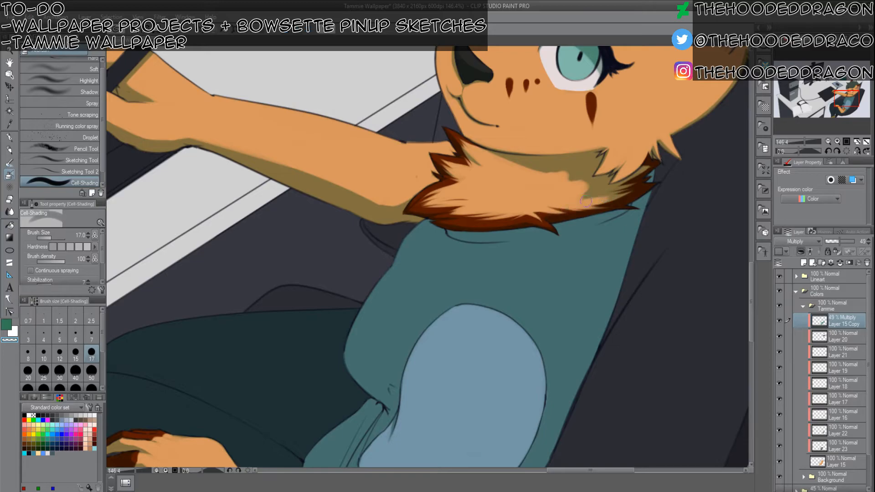
key("bracketleft")
key("bracketleft")
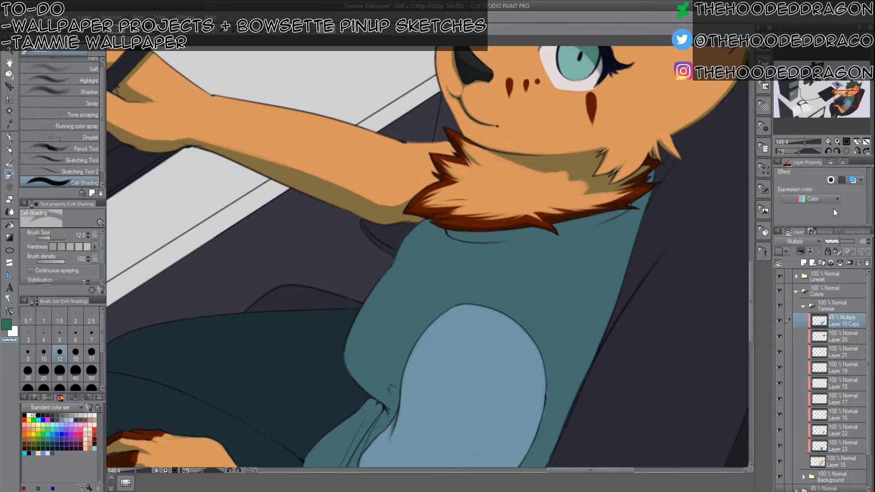
Set the Multiply layer's opacity to 100% and refine the highlights on the right brown fur tips.
left_click_drag(849, 239, 859, 241)
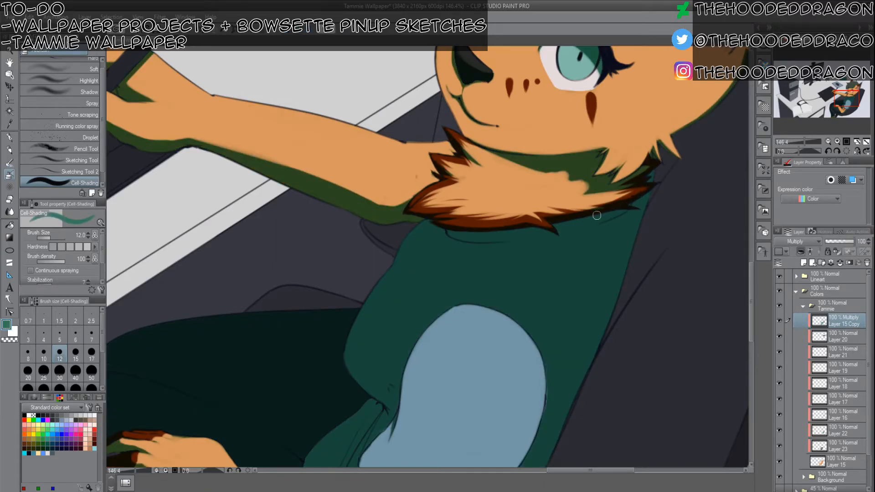
key("[")
key("[")
key("[")
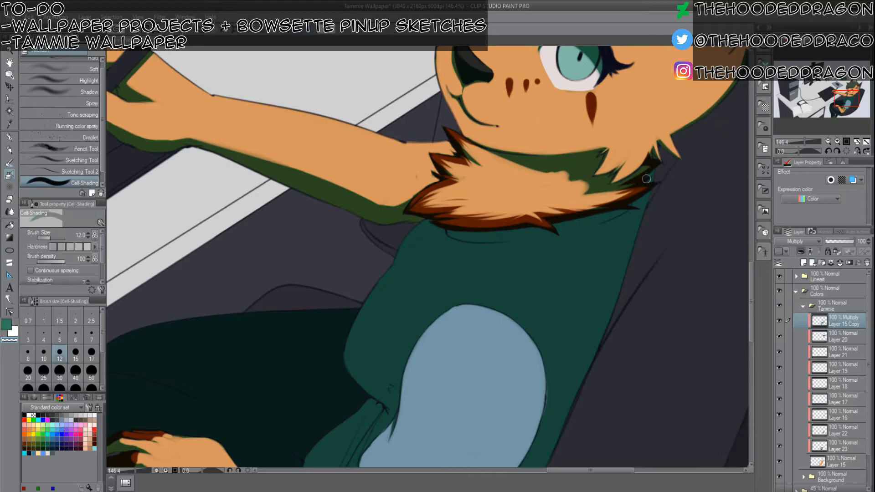
key("]")
key("]")
key("]")
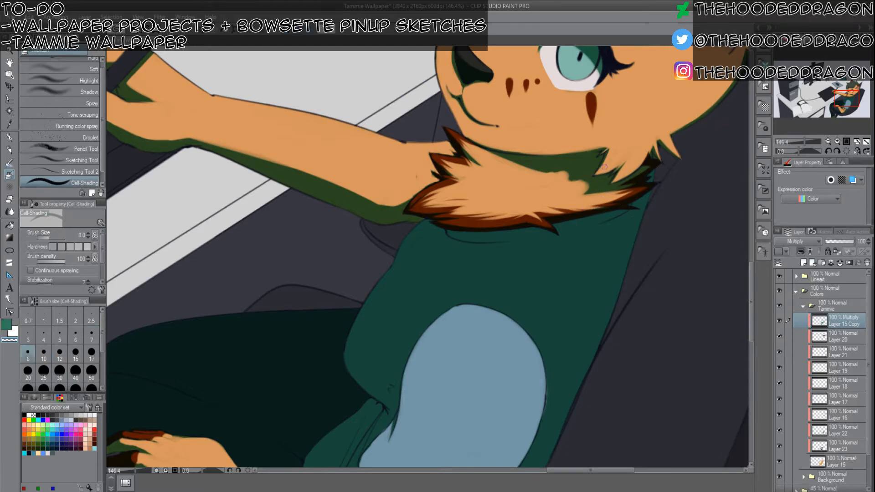
Erase the neck fur shadow up to a thin band under the chin with brush size 8.
key("bracketleft")
key("bracketleft")
mouse_move(551, 175)
left_mouse_down()
mouse_move(487, 156)
mouse_move(561, 163)
mouse_move(524, 165)
mouse_move(577, 160)
mouse_move(604, 111)
mouse_move(630, 158)
mouse_move(578, 165)
mouse_move(565, 175)
mouse_move(569, 183)
mouse_move(600, 158)
left_mouse_up()
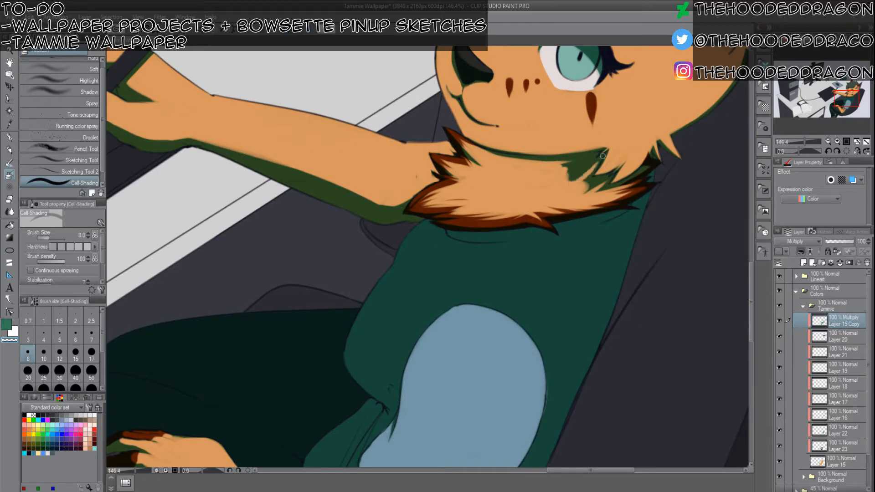
mouse_move(569, 182)
left_mouse_down()
mouse_move(596, 150)
mouse_move(591, 157)
left_mouse_up()
mouse_move(560, 169)
left_mouse_down()
mouse_move(578, 164)
mouse_move(549, 169)
mouse_move(594, 158)
left_mouse_up()
Sharpen the pointed shadow spikes under the right cheek tuft with brush size 5.
key("c")
key("bracketleft")
key("bracketleft")
key("bracketleft")
mouse_move(595, 153)
left_mouse_down()
mouse_move(530, 157)
mouse_move(584, 168)
mouse_move(596, 154)
mouse_move(573, 173)
left_mouse_up()
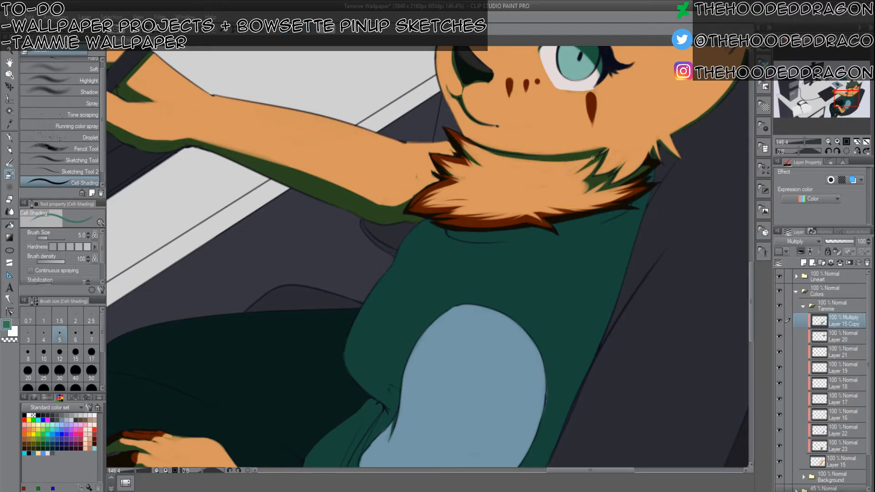
key("bracketright")
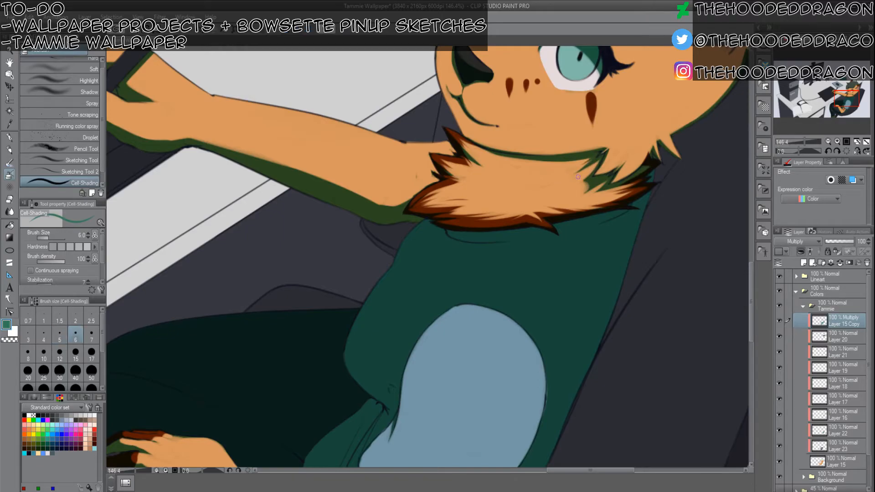
Clean up the fur around the cheek tuft's shadow spikes with brush sizes 10 and 5.
key("c")
key("bracketleft")
key("bracketright")
key("bracketright")
key("bracketright")
key("bracketright")
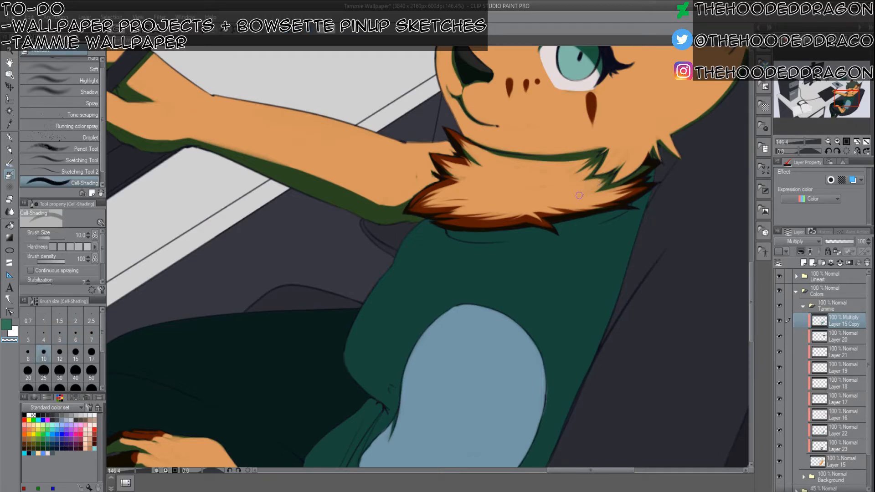
key("bracketleft")
key("bracketleft")
key("bracketleft")
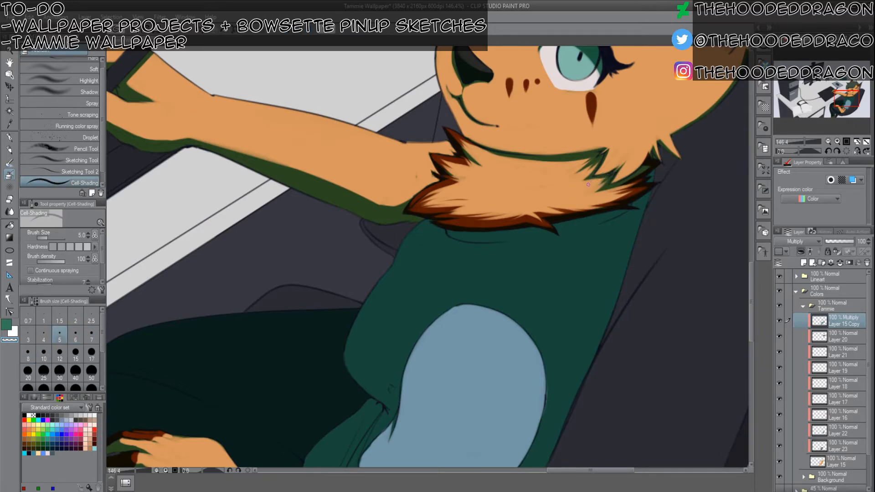
Touch up the cell shading around the outstretched upper arm and the neck fur, switching between erasing and painting with brush sizes 3 to 7.
key("c")
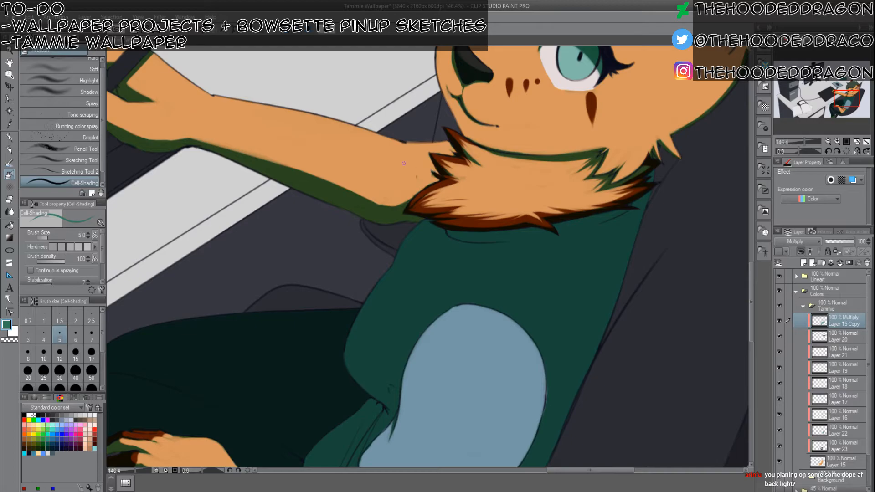
left_click_drag(384, 198, 419, 315)
left_click_drag(414, 281, 419, 175)
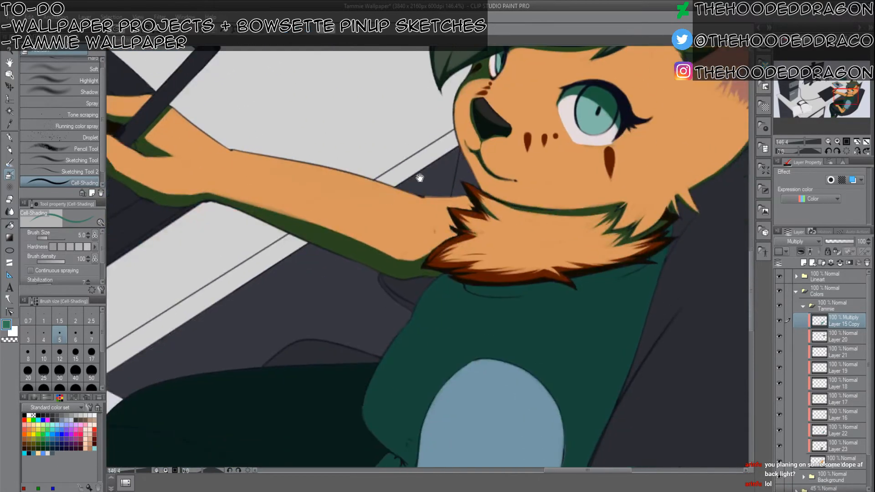
key("c")
key("bracketright")
key("bracketright")
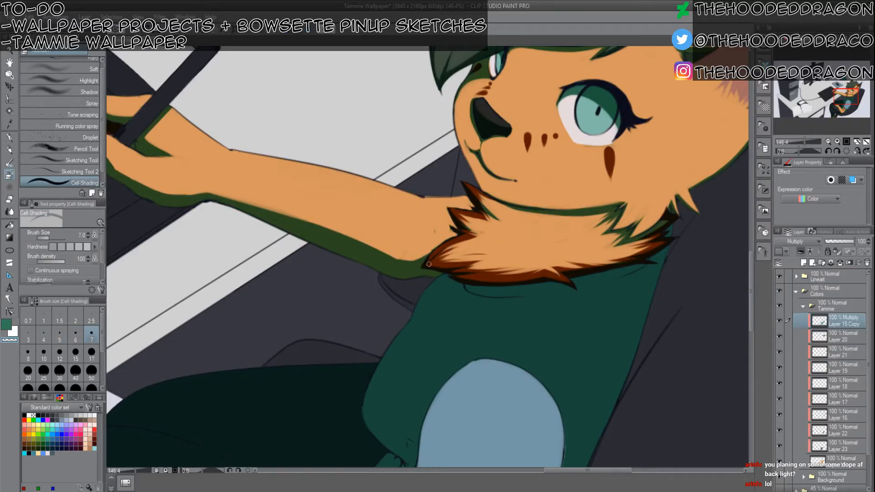
key("c")
key("bracketleft")
key("bracketleft")
key("bracketleft")
key("bracketleft")
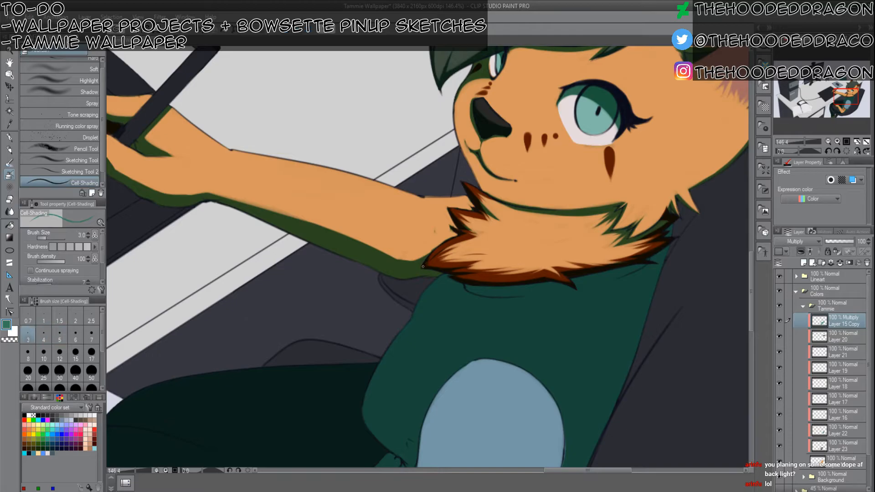
Refine the shadow strands at the lower edge of the neck fur with the Cell-Shading brush at sizes 3 to 5.
key("bracketright")
key("bracketright")
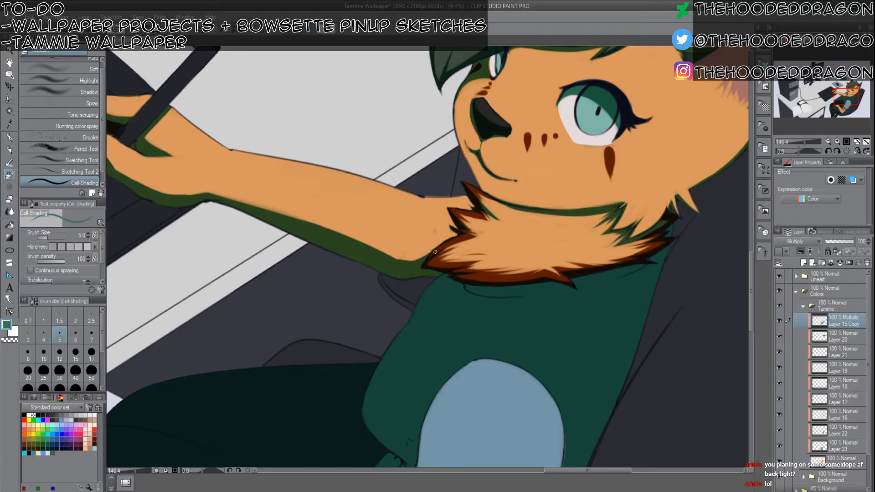
key("bracketleft")
key("bracketleft")
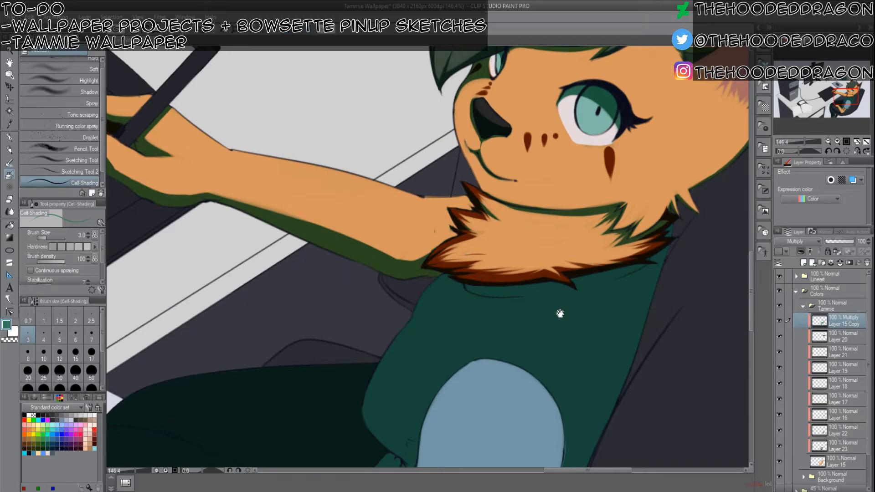
key("bracketright")
key("bracketright")
left_click_drag(424, 265, 466, 257)
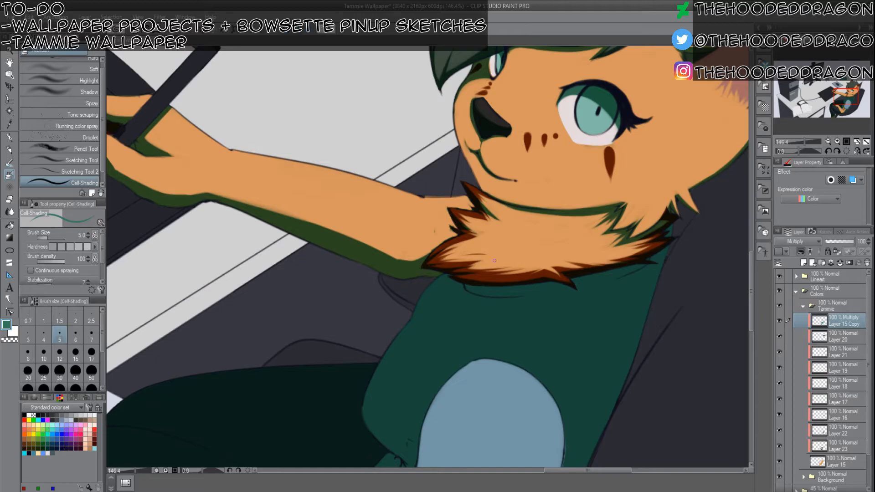
key("bracketleft")
key("bracketleft")
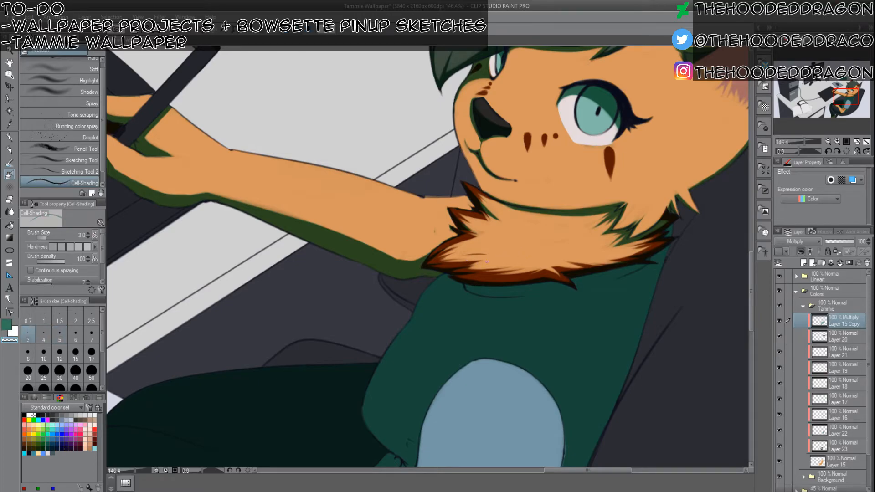
key("bracketright")
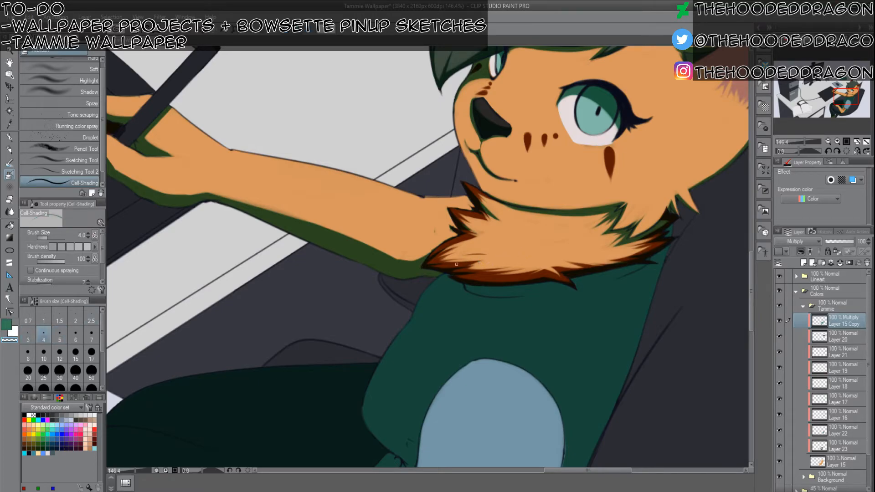
key("c")
left_click_drag(487, 264, 459, 265)
key("c")
scroll(602, 231, "down", 2)
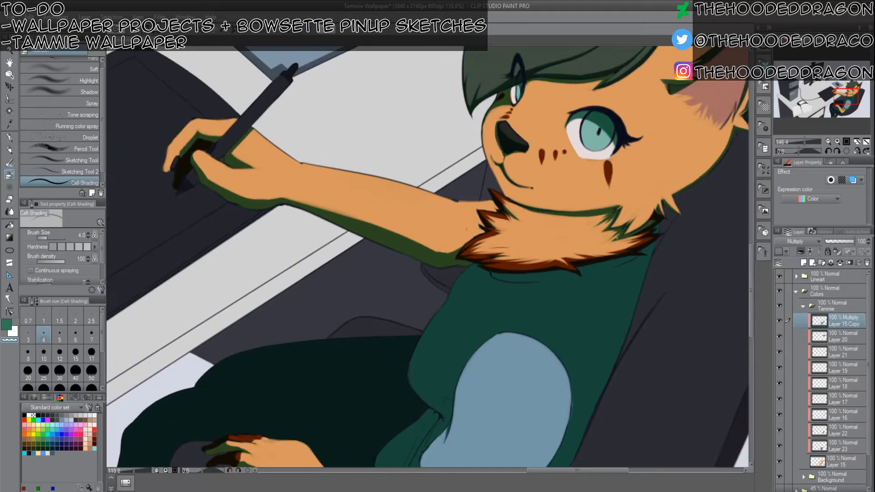
Try the Multiply shading layer at 45% opacity and restore it to 100%.
left_click(841, 241)
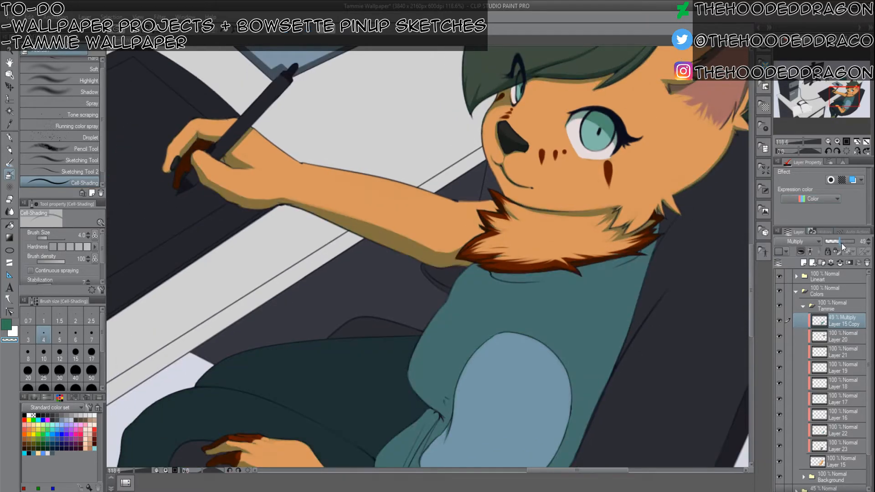
mouse_move(846, 244)
left_mouse_down()
mouse_move(866, 245)
mouse_move(855, 241)
left_mouse_up()
Clean up the cell shading on the fingers of the hand resting on the armrest, clearing shadow from the lower finger.
scroll(440, 264, "down", 2)
left_click_drag(440, 264, 510, 142)
left_click_drag(491, 215, 563, 165)
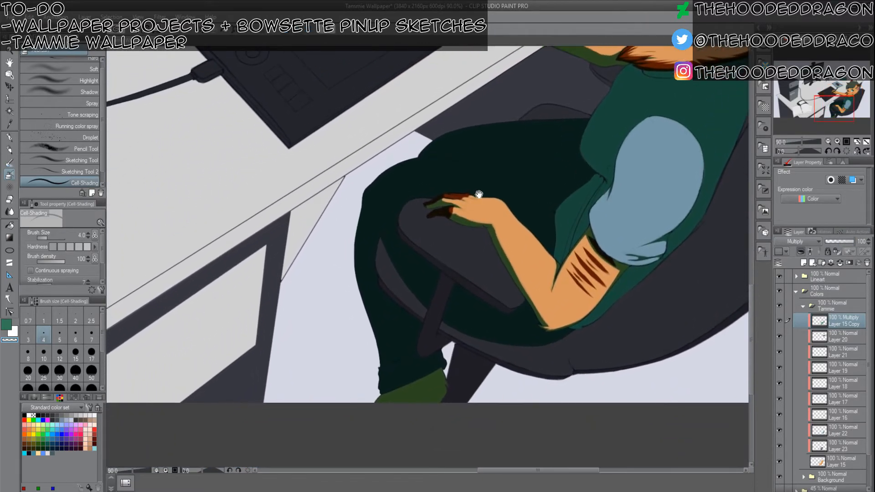
left_click_drag(482, 191, 452, 233)
scroll(451, 233, "up", 5)
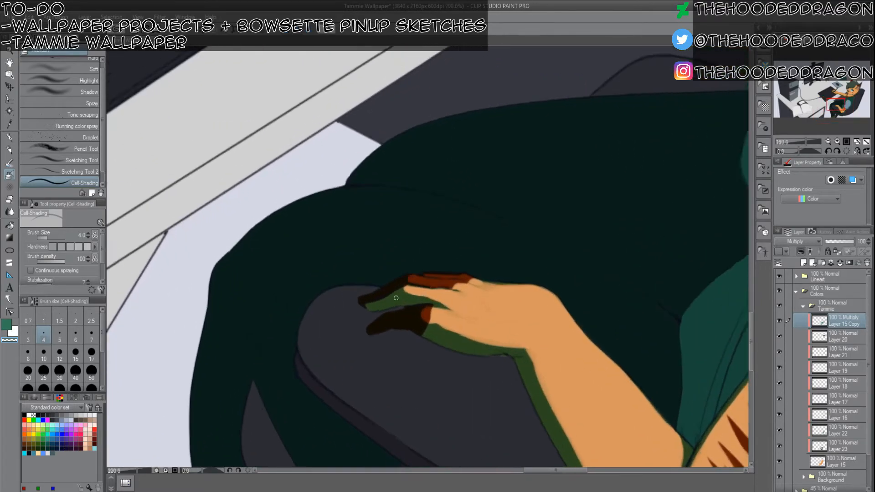
key("c")
key("bracketright")
key("bracketright")
key("bracketright")
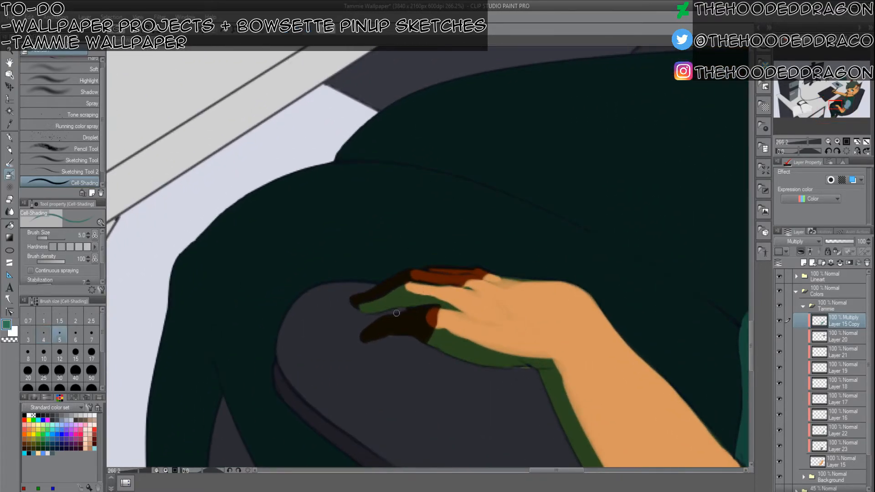
mouse_move(430, 313)
left_mouse_down()
mouse_move(427, 320)
mouse_move(394, 318)
mouse_move(428, 321)
mouse_move(391, 320)
mouse_move(433, 321)
left_mouse_up()
key("c")
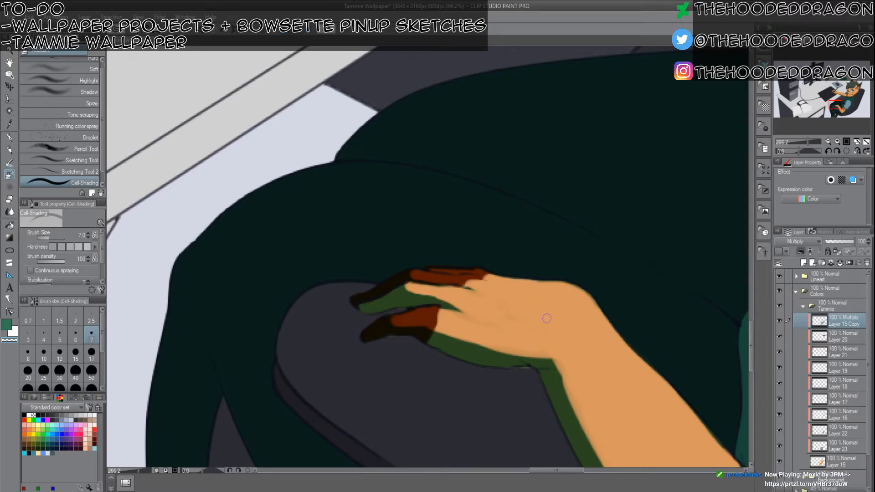
Hide the character's color layers and the Colors folder so that only the line art shows around the legs.
scroll(564, 292, "down", 2)
scroll(621, 235, "down", 2)
left_click_drag(621, 234, 592, 132)
scroll(580, 172, "down", 1)
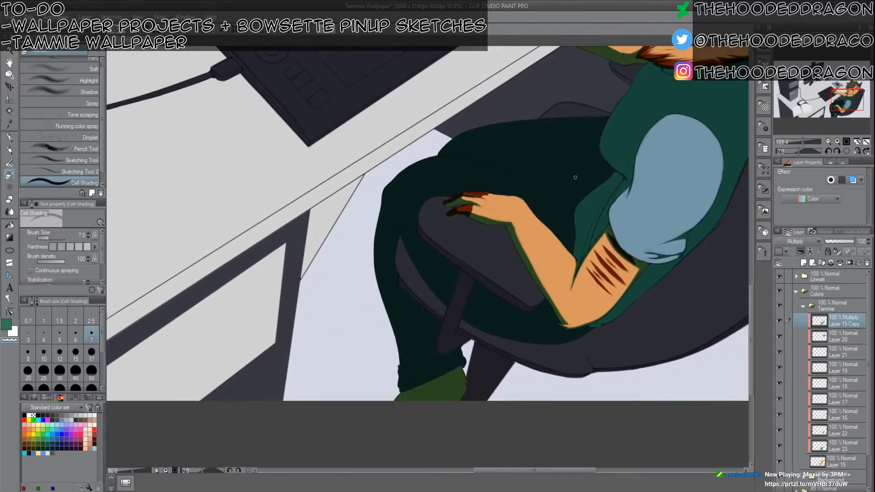
left_click_drag(442, 246, 455, 193)
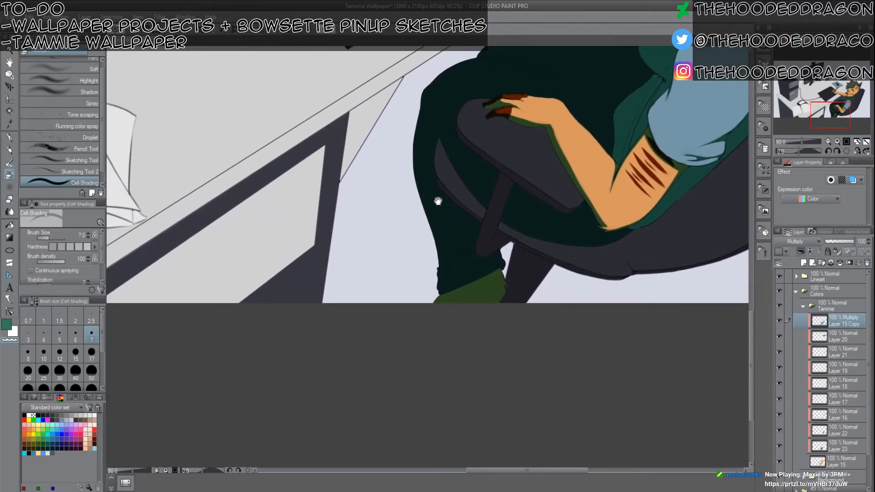
scroll(438, 197, "up", 2)
left_click_drag(452, 267, 428, 272)
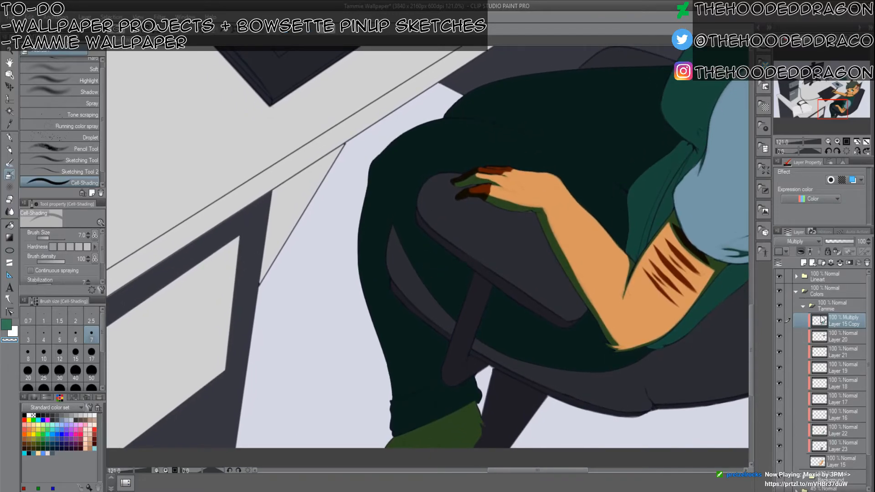
mouse_move(495, 119)
left_mouse_down()
mouse_move(488, 131)
mouse_move(517, 396)
left_mouse_up()
mouse_move(528, 250)
left_mouse_down()
mouse_move(498, 240)
mouse_move(458, 206)
left_mouse_up()
left_click_drag(549, 228, 490, 86)
left_click_drag(491, 220, 493, 112)
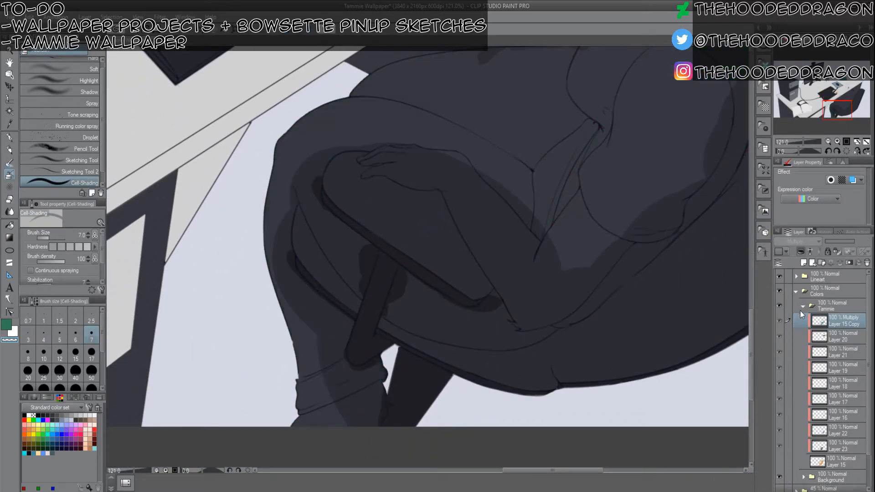
left_click(779, 461)
left_click(779, 291)
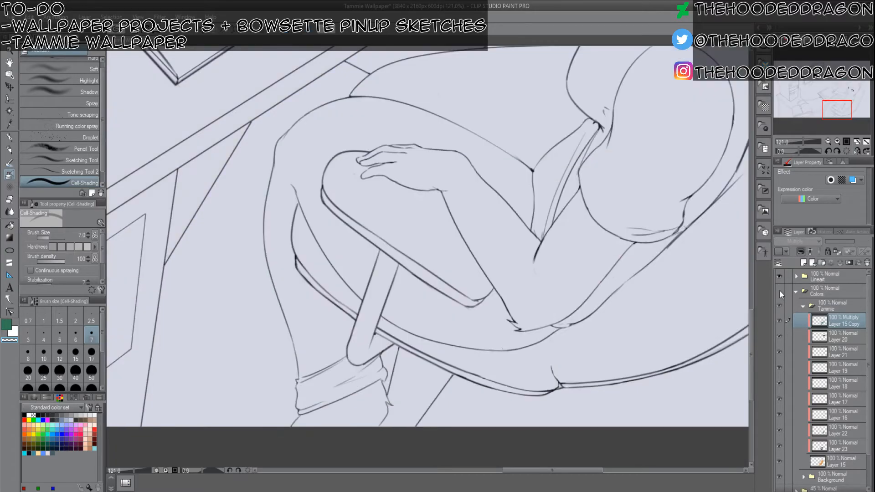
Select the pants area enclosed by the line art using Refer other layers to select, and show the Colors folder again.
left_click(8, 112)
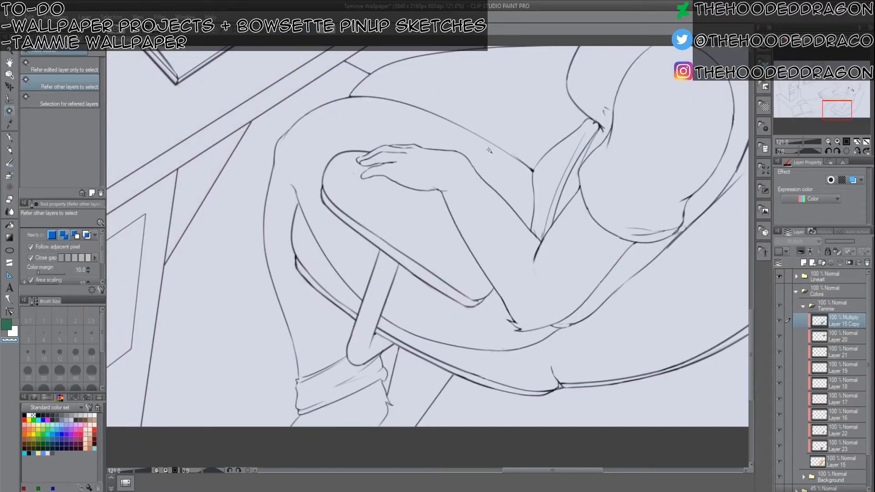
left_click(484, 143)
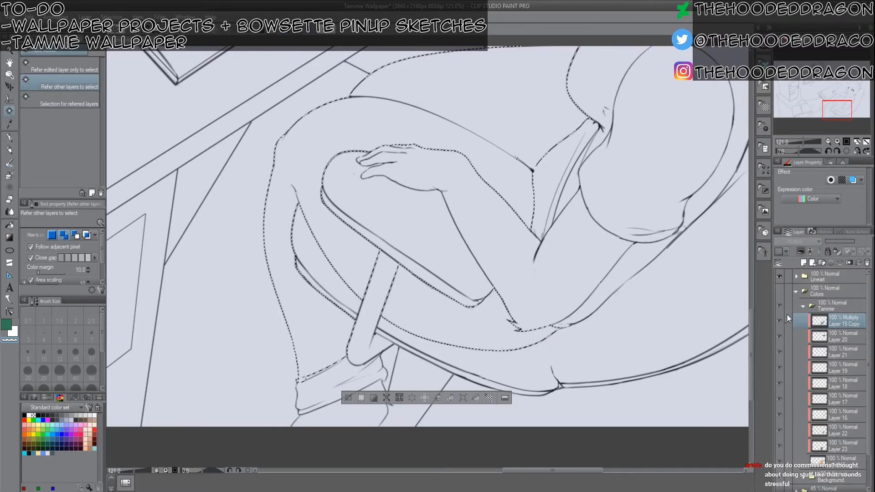
left_click(779, 290)
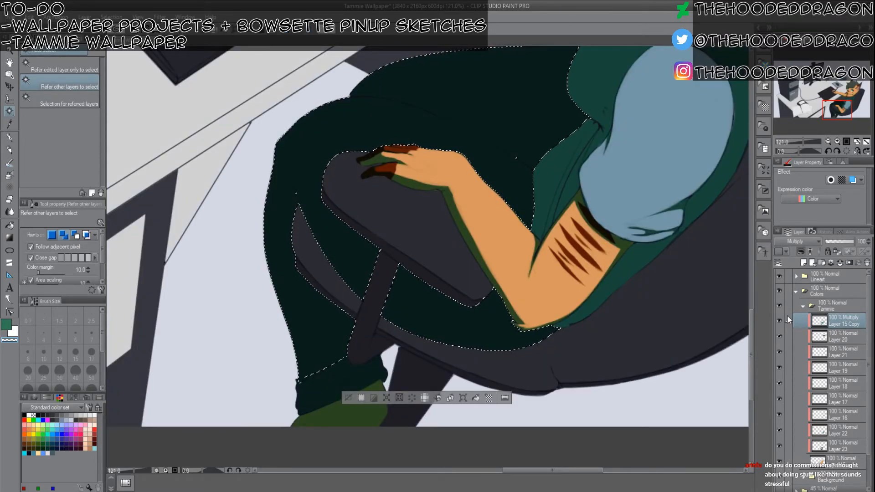
Erase the shadow from the top of the far thigh inside the selection with the Cell-Shading brush, starting at size 20.
left_click(10, 99)
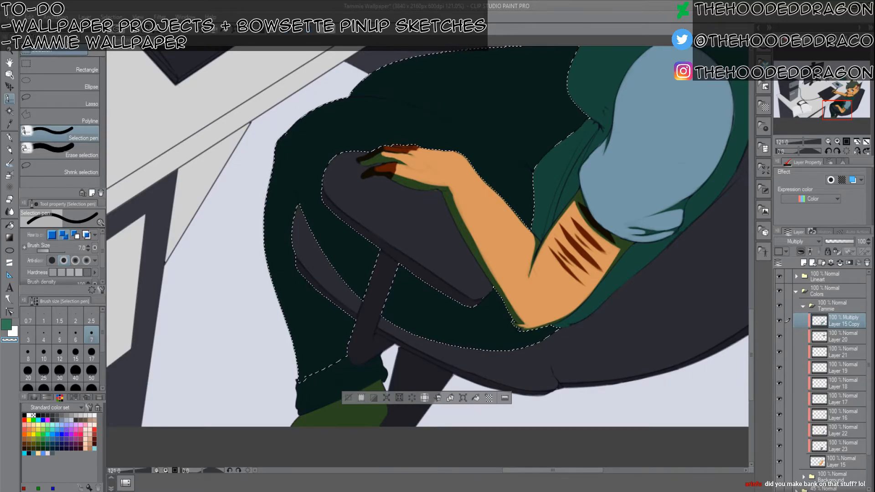
left_click(9, 175)
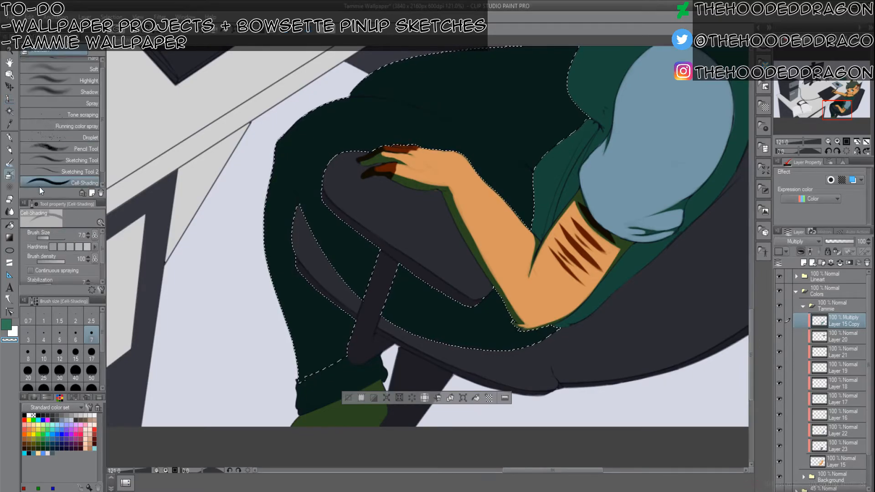
left_click_drag(563, 121, 462, 234)
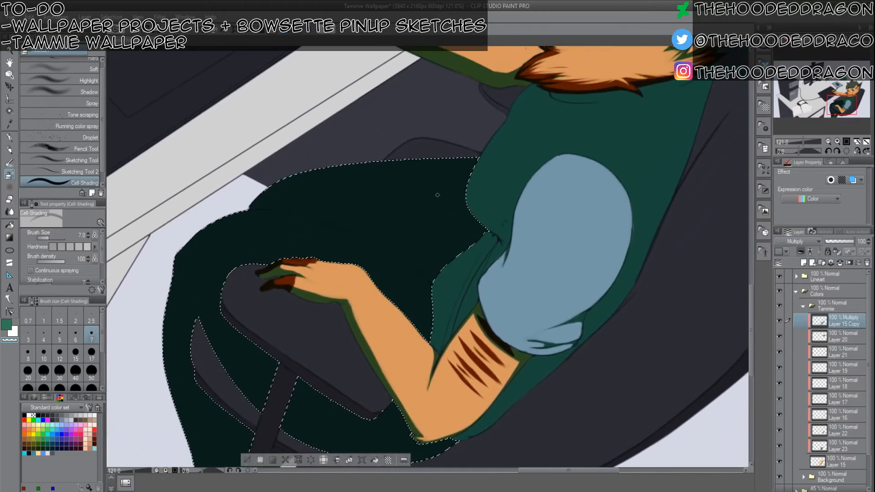
left_click(27, 372)
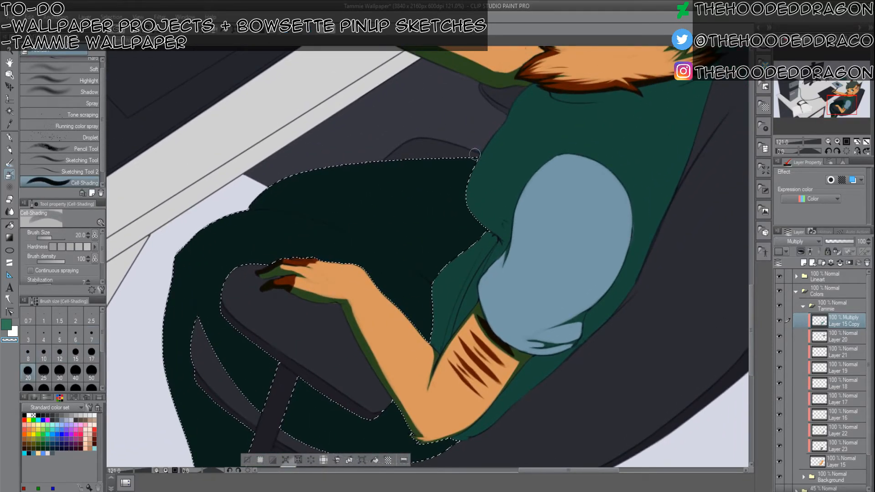
mouse_move(471, 157)
left_mouse_down()
mouse_move(424, 160)
mouse_move(475, 176)
mouse_move(508, 203)
mouse_move(279, 167)
mouse_move(410, 218)
mouse_move(301, 193)
mouse_move(371, 178)
mouse_move(449, 218)
mouse_move(436, 246)
mouse_move(453, 246)
mouse_move(480, 223)
mouse_move(351, 228)
left_mouse_up()
key("bracketright")
left_click_drag(243, 191, 326, 205)
key("bracketleft")
key("bracketleft")
key("bracketleft")
key("bracketleft")
key("bracketleft")
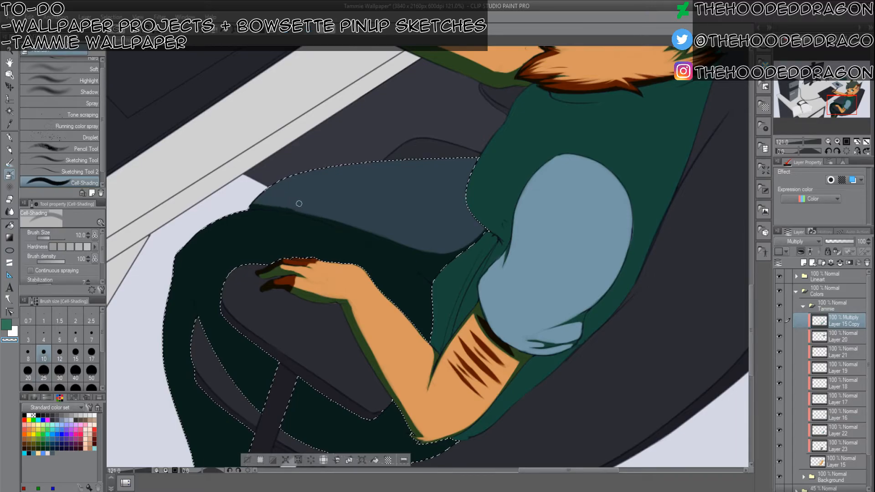
Repaint the shadow edge where the near leg overlaps the far thigh with a size 5 brush, undoing a stray stroke.
key("c")
key("bracketleft")
key("bracketleft")
key("bracketleft")
left_click_drag(258, 205, 328, 212)
key("ctrl+z")
key("bracketleft")
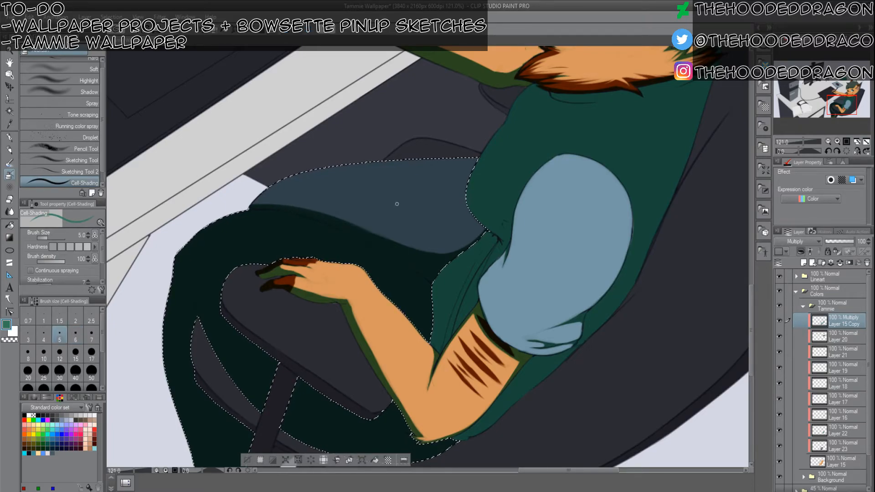
key("c")
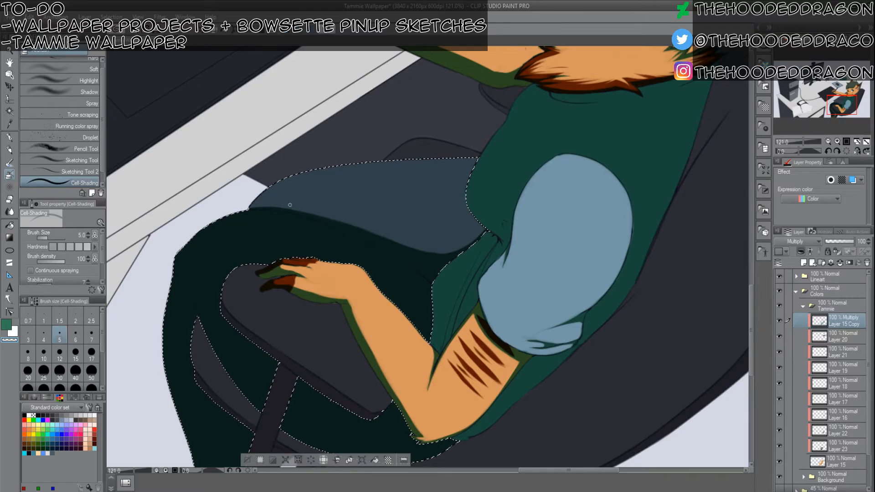
Extend the lit area of the far thigh down toward the hip and smooth its shadow edge with brush sizes 8 to 15.
key("bracketright")
key("bracketright")
key("bracketright")
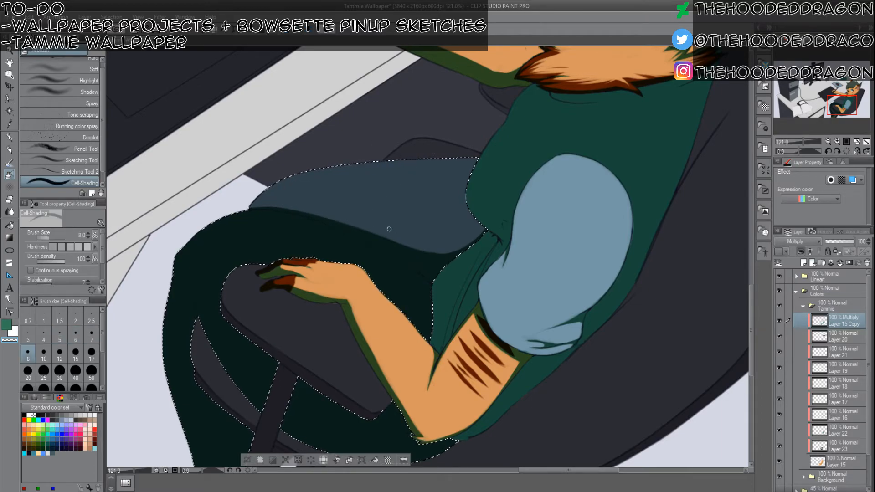
mouse_move(349, 224)
left_mouse_down()
mouse_move(399, 241)
mouse_move(332, 215)
mouse_move(414, 250)
left_mouse_up()
key("bracketright")
key("bracketright")
key("bracketright")
mouse_move(432, 252)
left_mouse_down()
mouse_move(468, 236)
mouse_move(452, 251)
left_mouse_up()
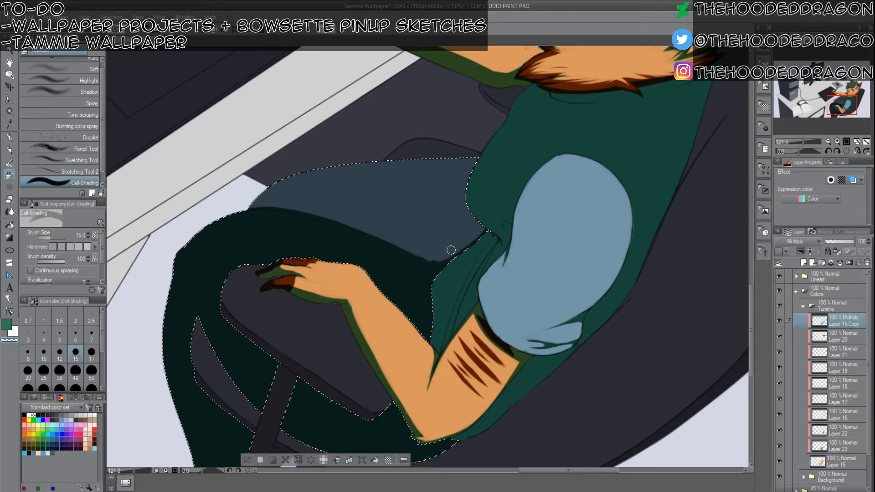
key("bracketleft")
key("bracketleft")
left_click_drag(435, 257, 417, 253)
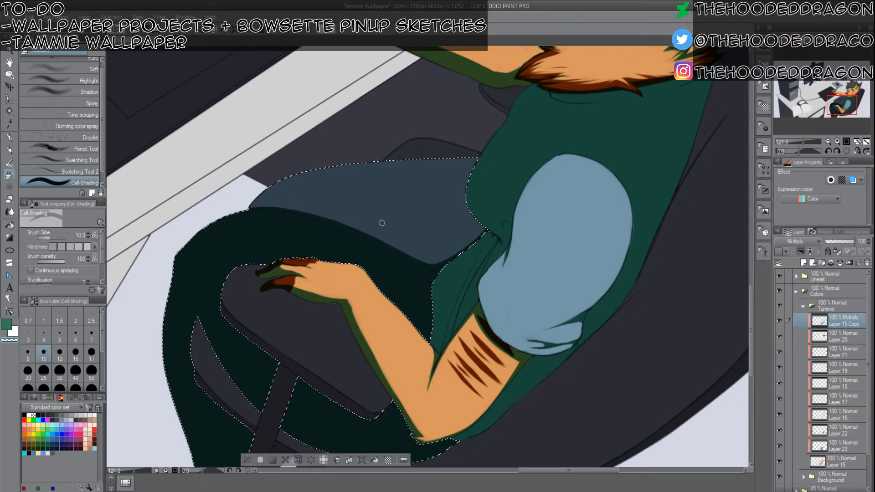
Erase the shadow over the near knee down to the armrest, varying the brush size up to 20.
key("bracketright")
key("bracketright")
key("bracketright")
key("bracketright")
mouse_move(214, 233)
left_mouse_down()
mouse_move(266, 217)
mouse_move(243, 219)
mouse_move(316, 240)
mouse_move(235, 225)
mouse_move(333, 262)
mouse_move(208, 236)
mouse_move(292, 276)
mouse_move(202, 244)
mouse_move(248, 273)
left_mouse_up()
key("bracketleft")
key("bracketleft")
key("bracketleft")
mouse_move(206, 255)
left_mouse_down()
mouse_move(245, 281)
mouse_move(221, 288)
left_mouse_up()
key("bracketright")
key("bracketright")
key("bracketright")
mouse_move(200, 242)
left_mouse_down()
mouse_move(300, 367)
mouse_move(204, 257)
mouse_move(213, 285)
left_mouse_up()
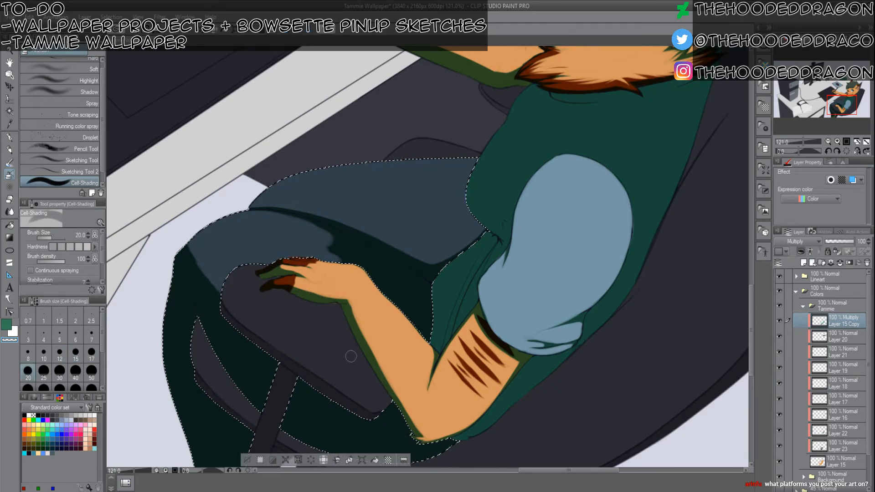
Erase the shadow from the near thigh along the forearm and refine its upper shadow edge with a size 8 brush.
mouse_move(397, 414)
left_mouse_down()
mouse_move(378, 409)
mouse_move(393, 414)
left_mouse_up()
mouse_move(403, 318)
left_mouse_down()
mouse_move(416, 347)
mouse_move(439, 351)
mouse_move(400, 287)
mouse_move(336, 242)
left_mouse_up()
key("bracketleft")
key("bracketleft")
key("bracketleft")
key("bracketleft")
key("bracketleft")
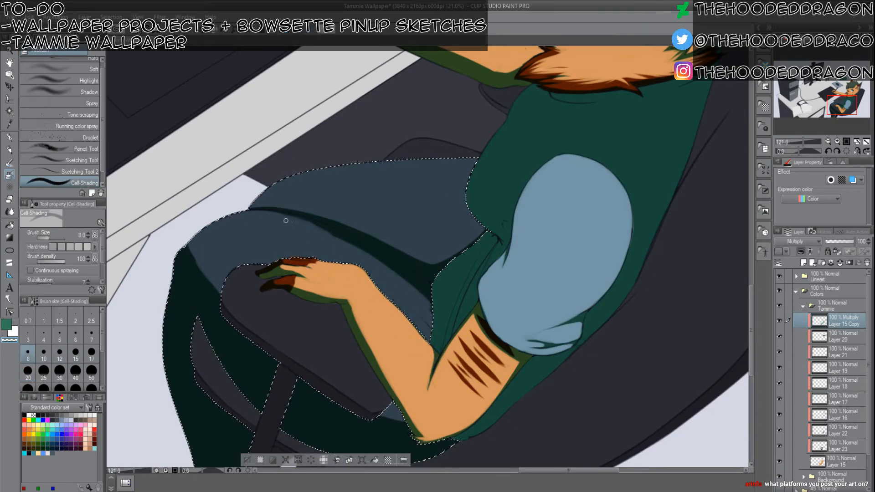
left_click_drag(287, 221, 390, 270)
left_click_drag(341, 240, 431, 307)
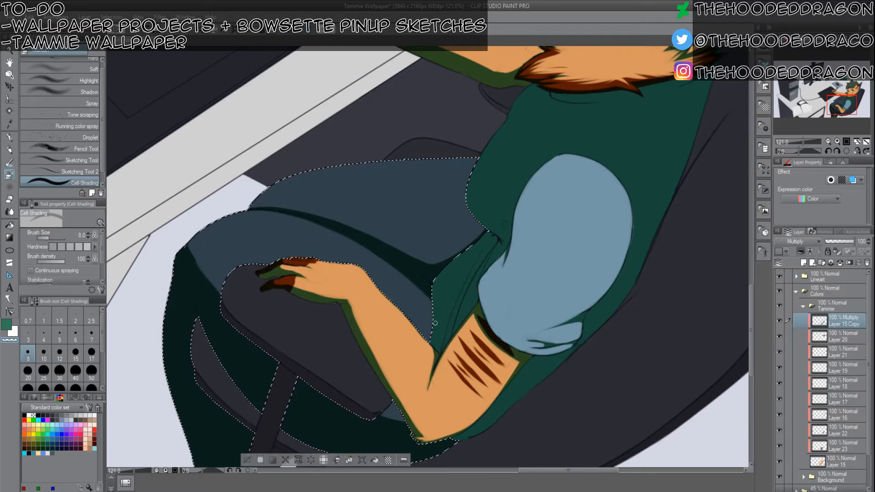
left_click_drag(378, 227, 428, 188)
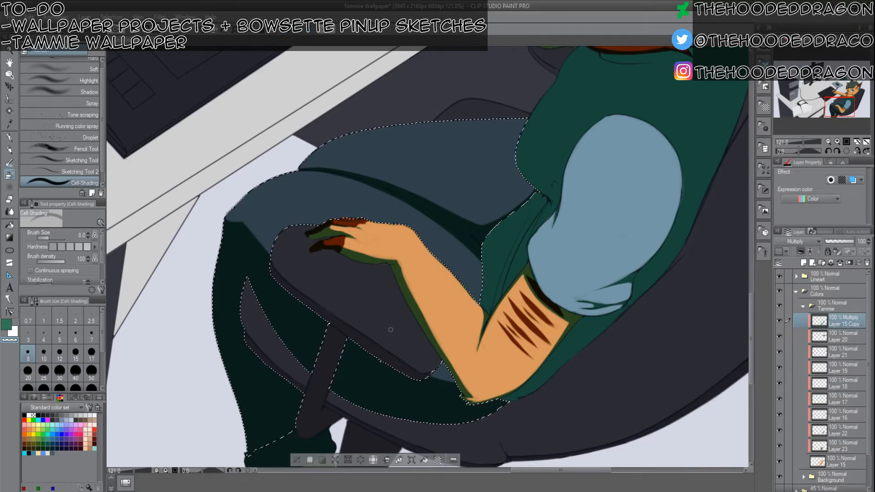
Erase the shadow along the front of the near shin from below the knee to the cuff with a size 20 brush.
key("c")
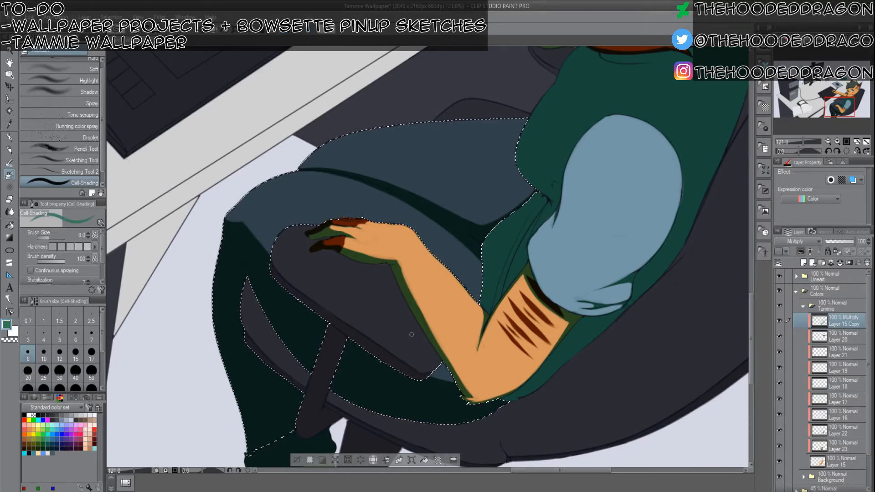
left_click_drag(324, 293, 400, 273)
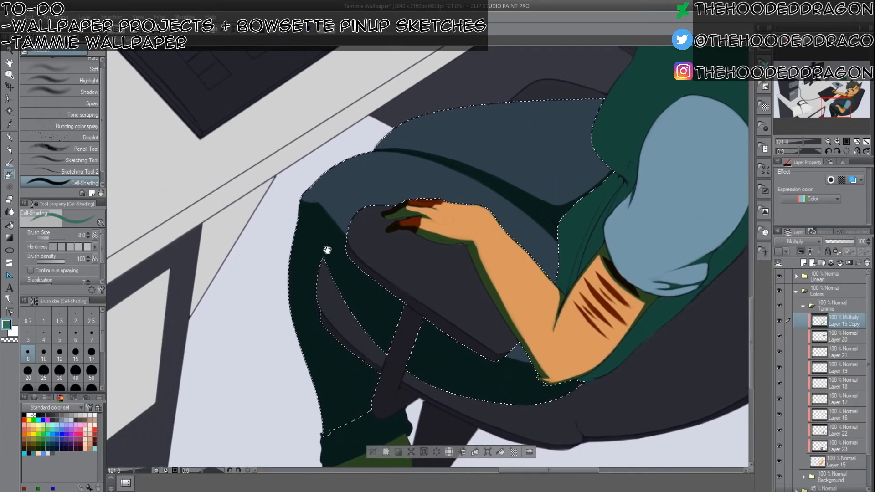
key("bracketright")
key("bracketright")
key("c")
key("bracketright")
key("bracketright")
key("bracketright")
key("bracketright")
mouse_move(297, 286)
left_mouse_down()
mouse_move(300, 262)
mouse_move(299, 309)
mouse_move(310, 283)
mouse_move(296, 256)
mouse_move(298, 287)
mouse_move(314, 294)
mouse_move(301, 248)
mouse_move(297, 287)
mouse_move(315, 288)
mouse_move(296, 249)
mouse_move(297, 310)
mouse_move(313, 288)
mouse_move(291, 270)
mouse_move(306, 354)
mouse_move(317, 361)
mouse_move(306, 293)
left_mouse_up()
key("space")
mouse_move(299, 350)
left_mouse_down()
mouse_move(286, 194)
mouse_move(323, 186)
mouse_move(326, 274)
left_mouse_up()
key("bracketleft")
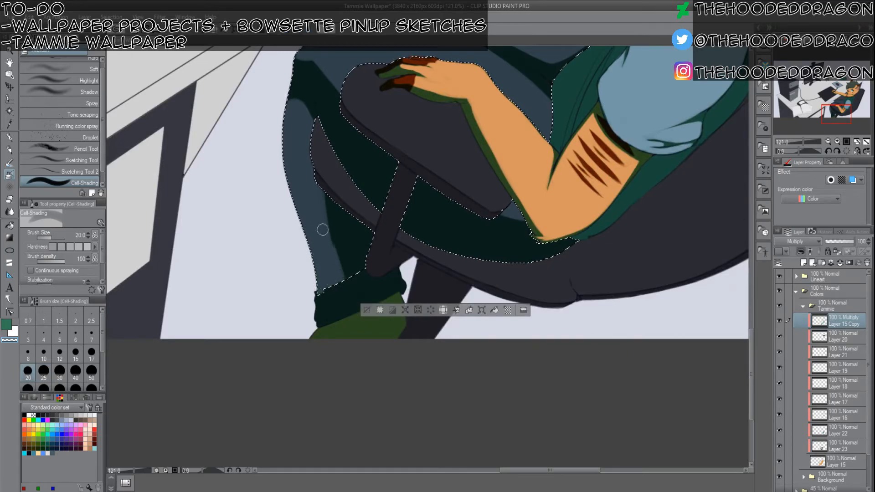
left_click_drag(331, 241, 365, 319)
Erase the remaining shadow at the outer bend of the near knee with a size 15 brush, and clear the selection.
key("space")
left_click_drag(303, 95, 342, 287)
key("bracketleft")
left_click_drag(333, 243, 347, 310)
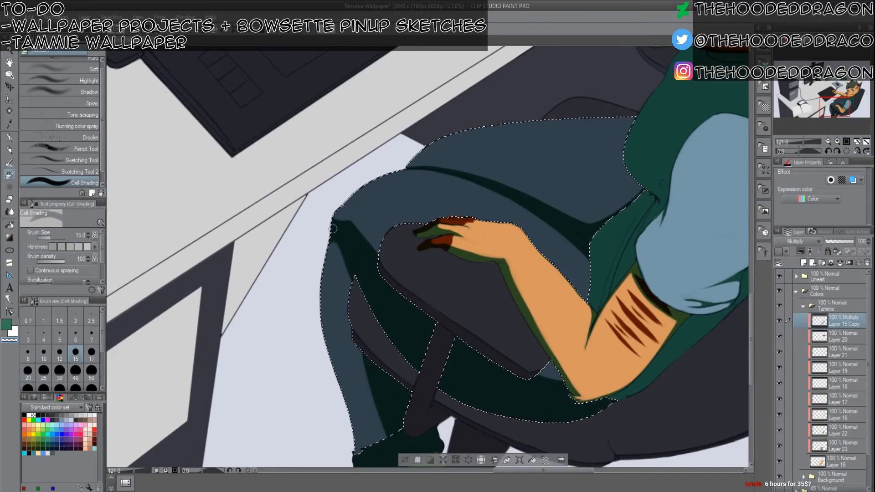
mouse_move(330, 250)
left_mouse_down()
mouse_move(334, 210)
mouse_move(331, 257)
mouse_move(335, 224)
mouse_move(350, 216)
mouse_move(356, 222)
left_mouse_up()
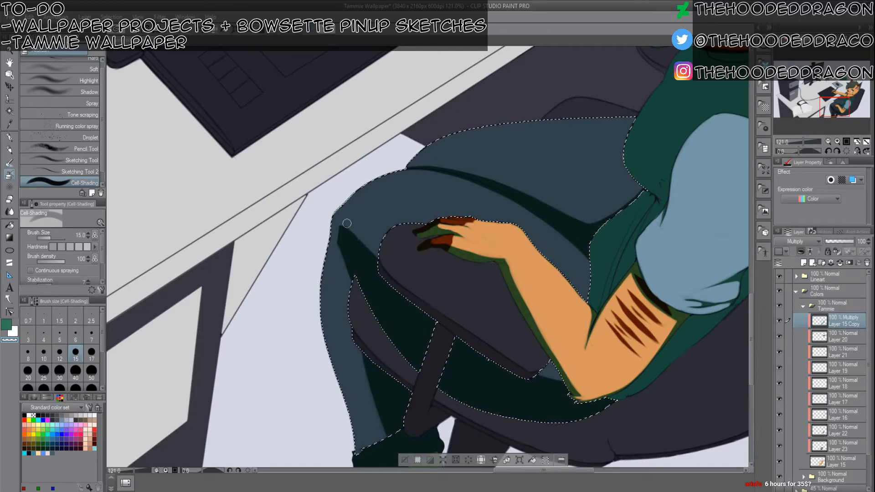
left_click_drag(693, 267, 550, 395)
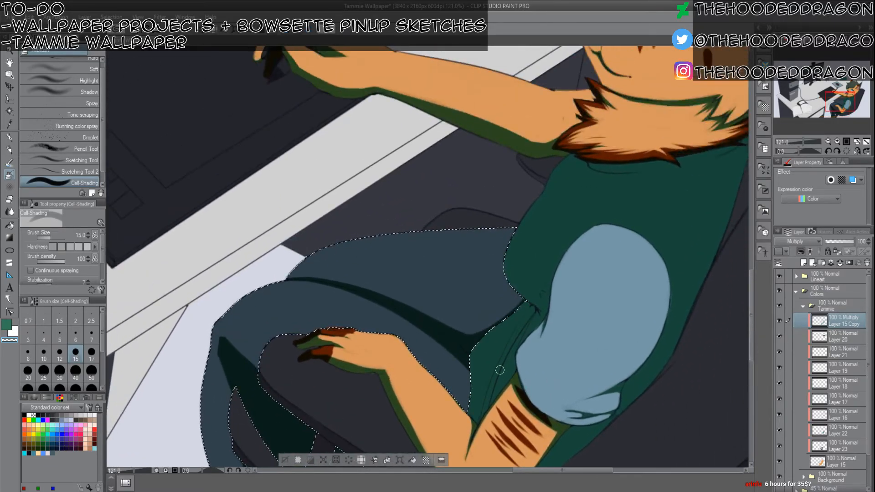
key("ctrl+d")
Reshape the shadow edge where the near thigh meets the shirt hem using a size 7 brush.
mouse_move(500, 370)
left_mouse_down()
mouse_move(473, 170)
mouse_move(450, 211)
mouse_move(488, 218)
left_mouse_up()
left_click(546, 210, "alt")
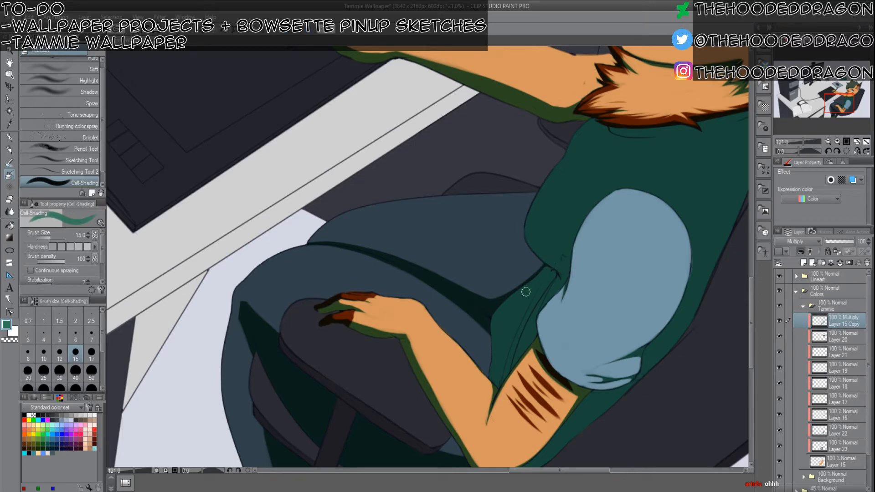
left_click_drag(463, 254, 493, 176)
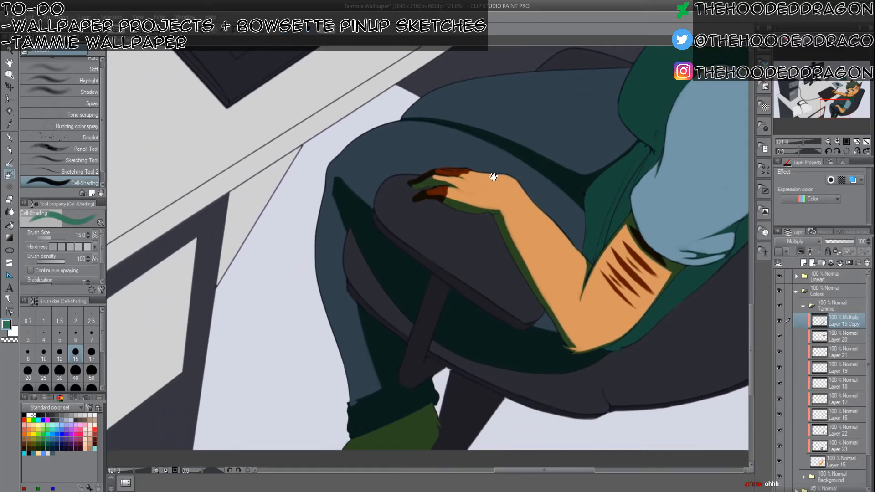
key("bracketleft")
key("bracketleft")
key("bracketleft")
key("bracketleft")
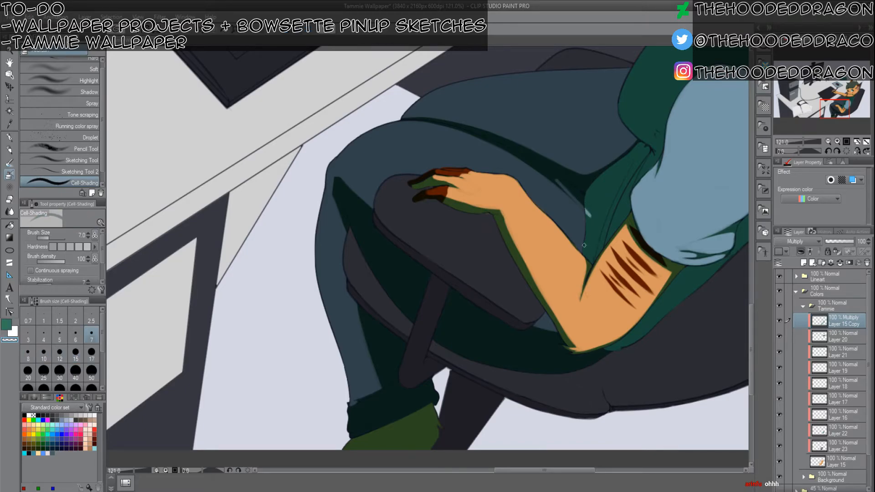
key("c")
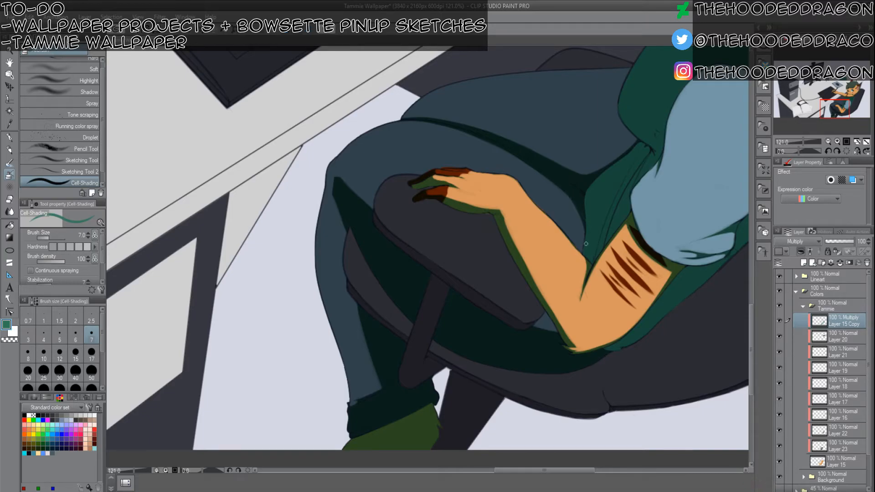
Refine the thin shadow between thigh and shirt down to the forearm, erasing at size 12 and repainting at sizes 10 and 6.
key("c")
key("bracketright")
key("bracketright")
key("bracketright")
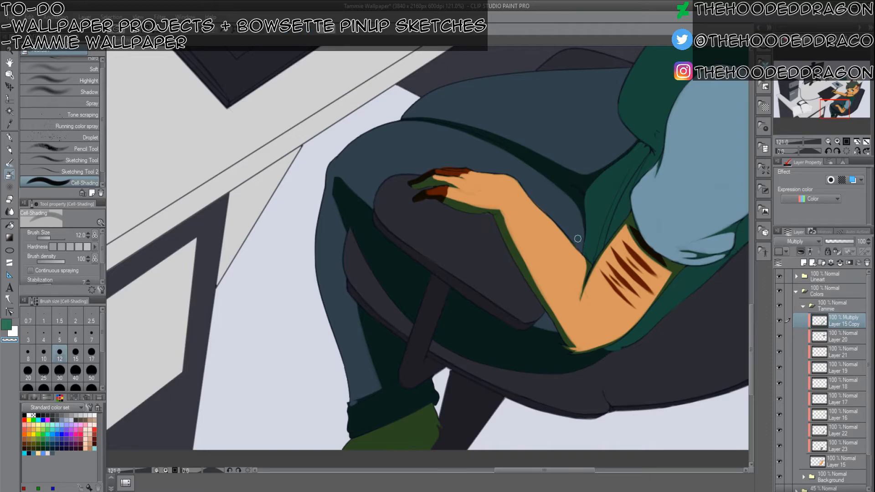
key("c")
key("bracketleft")
key("bracketleft")
key("bracketleft")
key("bracketleft")
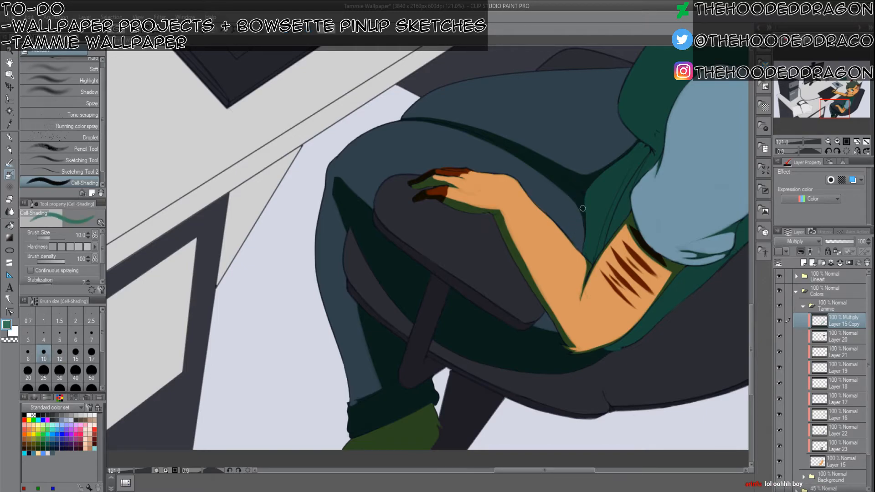
left_click_drag(584, 216, 581, 250)
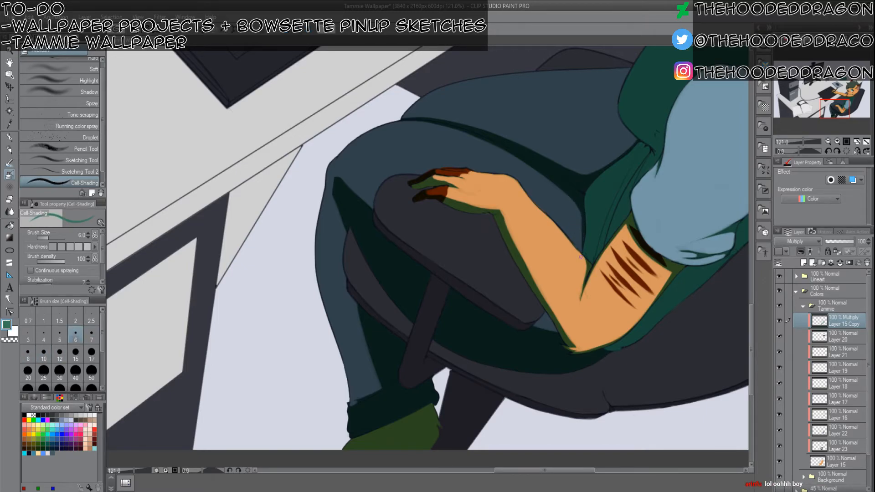
key("c")
key("c")
Clean the shadow line above the pant cuff and erase the shadow from the cuff's front with a size 10 brush.
left_click_drag(465, 313, 485, 164)
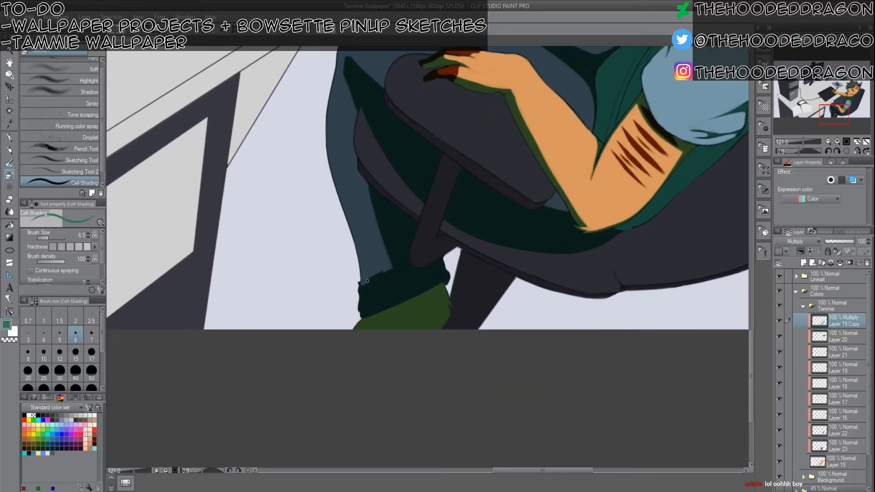
key("c")
key("]")
key("]")
left_click_drag(366, 280, 389, 268)
key("]")
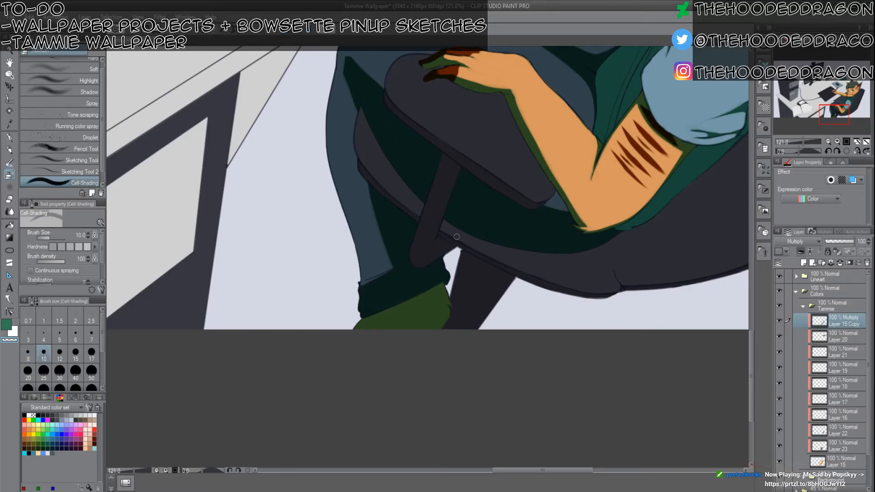
mouse_move(395, 273)
left_mouse_down()
mouse_move(359, 291)
mouse_move(395, 277)
mouse_move(364, 295)
mouse_move(386, 291)
mouse_move(381, 285)
mouse_move(395, 273)
mouse_move(389, 288)
mouse_move(398, 282)
mouse_move(358, 294)
mouse_move(403, 290)
mouse_move(359, 307)
left_mouse_up()
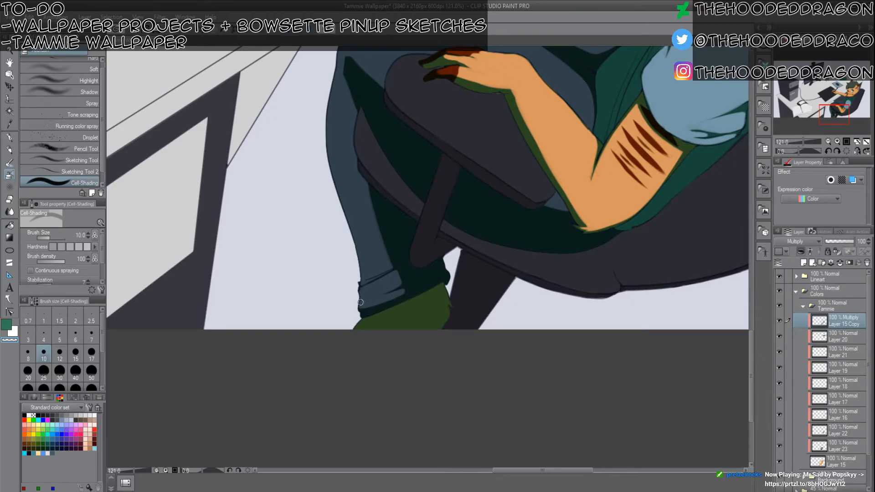
Refine the lower edge and folds of the pant cuff with a size 7 brush, alternating between erasing and repainting the shadow.
key("[")
key("[")
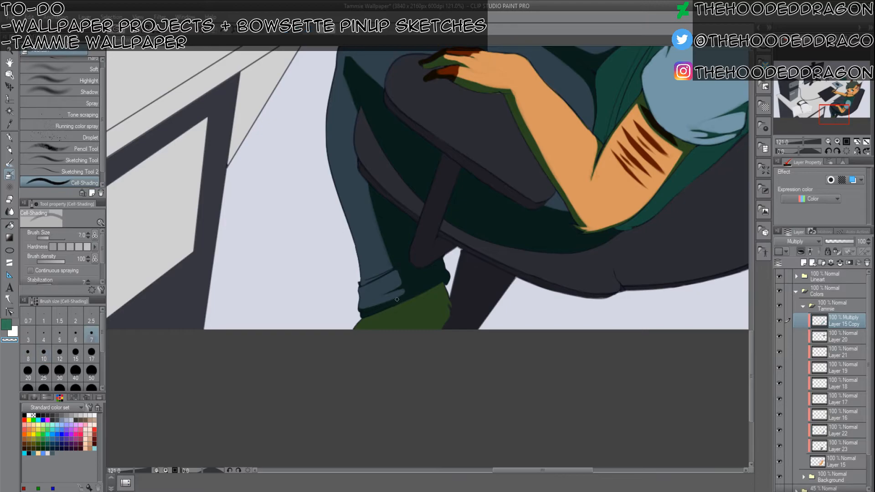
left_click_drag(396, 302, 358, 315)
left_click(397, 299, "alt")
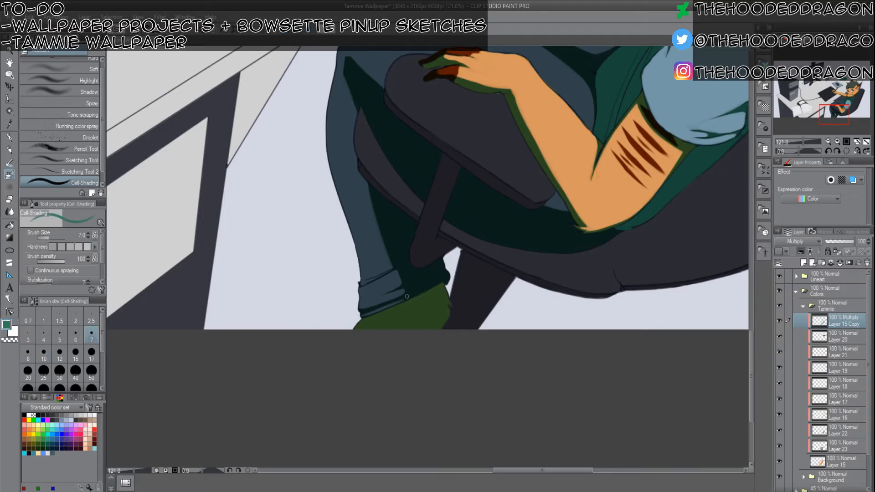
left_click_drag(403, 299, 373, 307)
key("c")
key("bracketleft")
key("bracketleft")
key("bracketright")
key("bracketright")
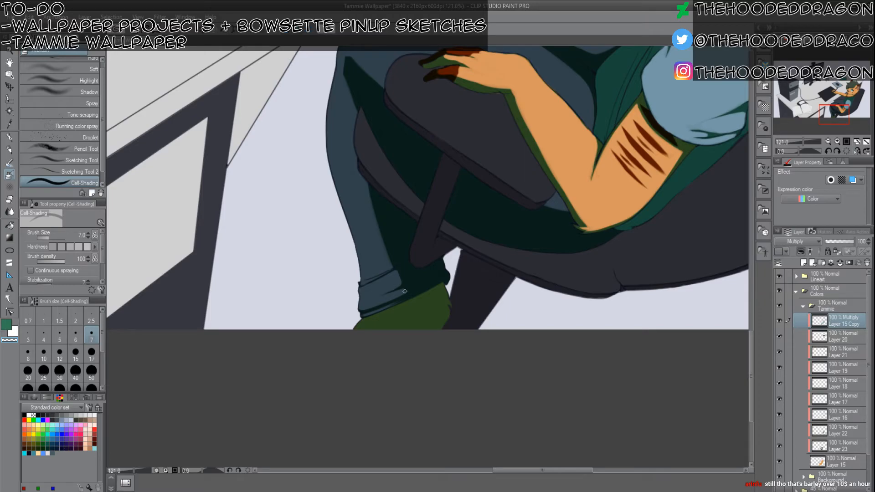
key("c")
Hide the Tammie and Colors folders to leave only the line art around the torso.
left_click_drag(440, 206, 326, 410)
left_click_drag(364, 304, 302, 394)
left_click_drag(347, 357, 178, 296)
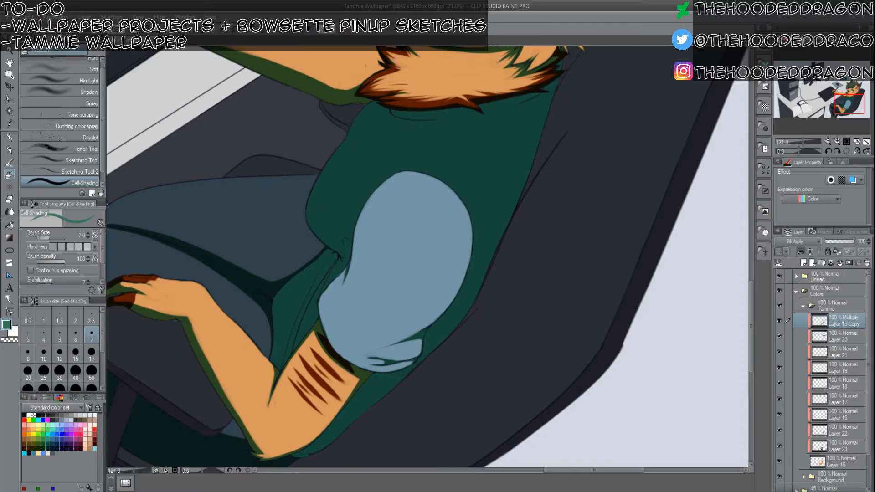
left_click_drag(437, 142, 422, 235)
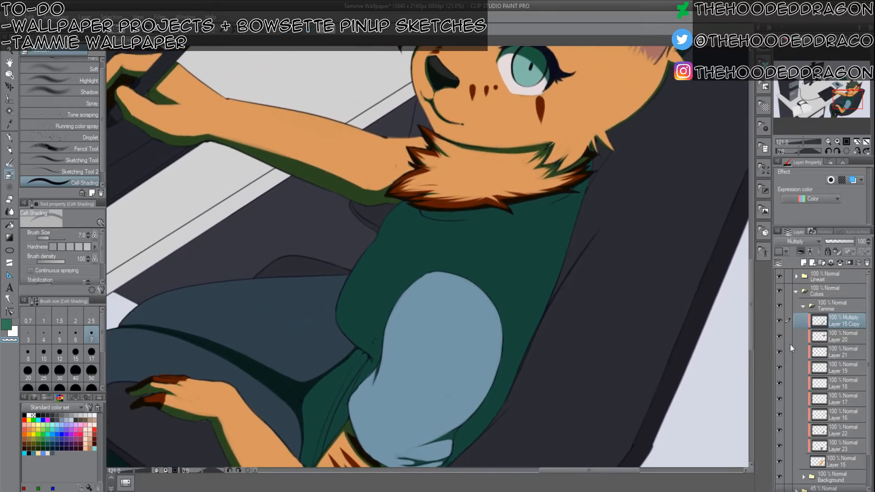
left_click(779, 305)
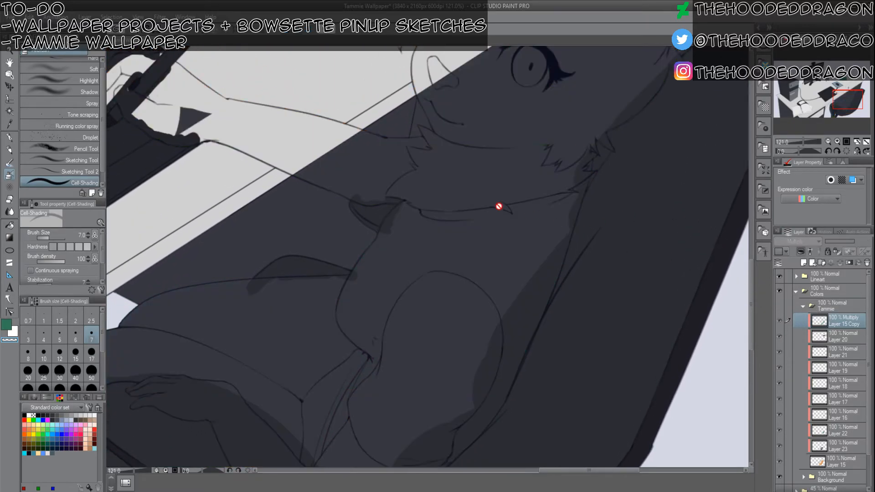
left_click(779, 290)
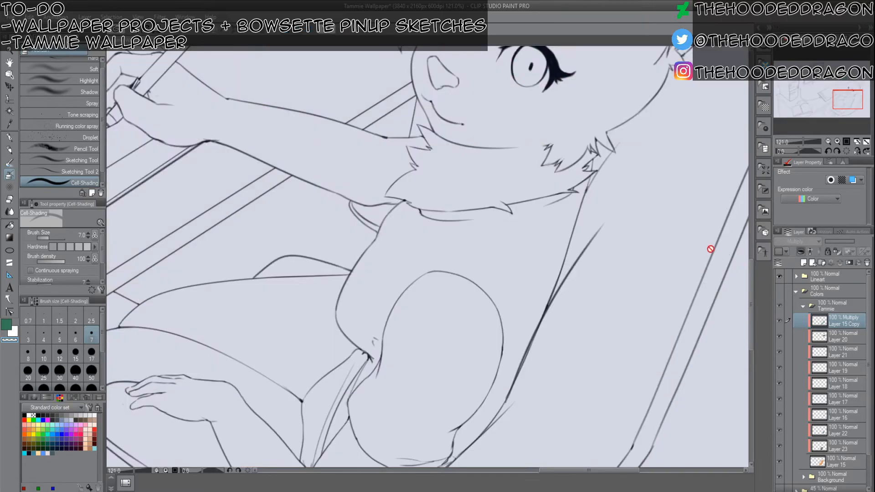
Auto-select the shirt's torso, lower back and hem from the line art, touch up gaps with the Selection pen, and show the colors again.
left_click(11, 113)
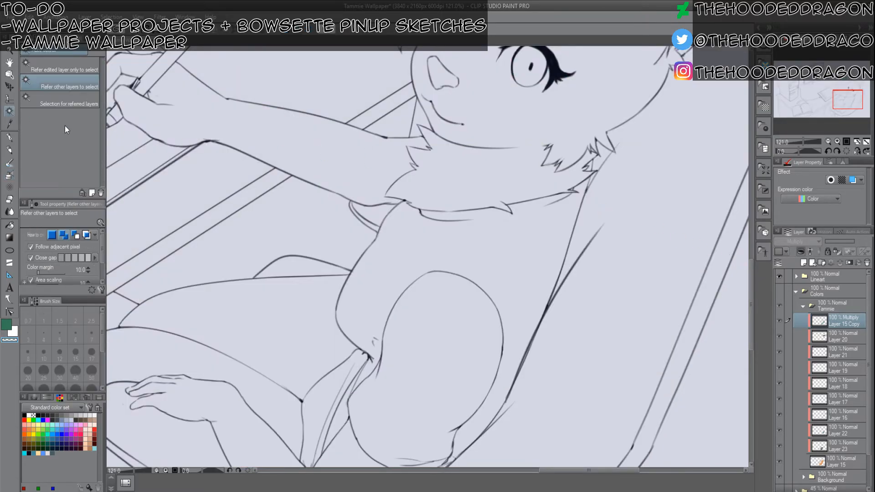
left_click(470, 243)
left_click_drag(523, 308, 586, 191)
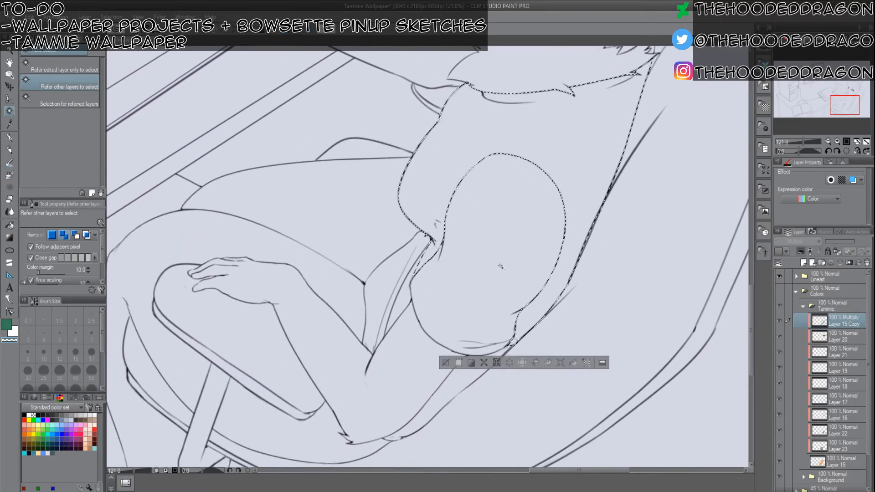
left_click(456, 387)
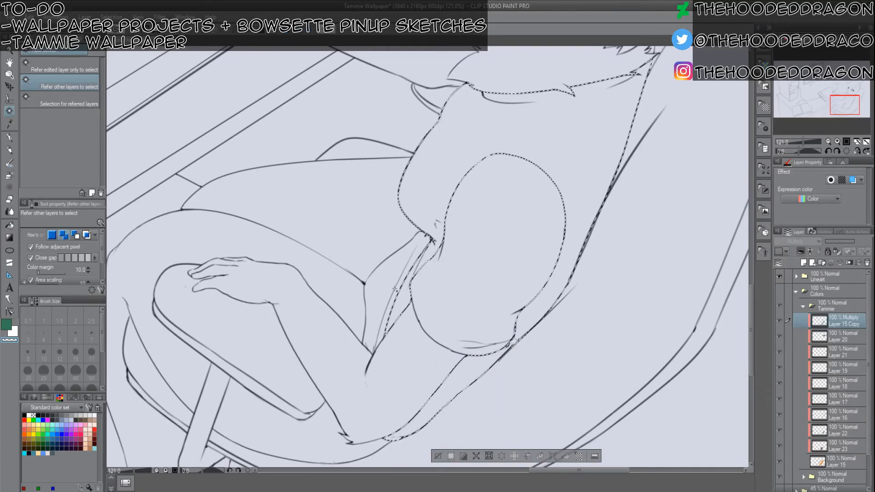
left_click(413, 258)
left_click(420, 242)
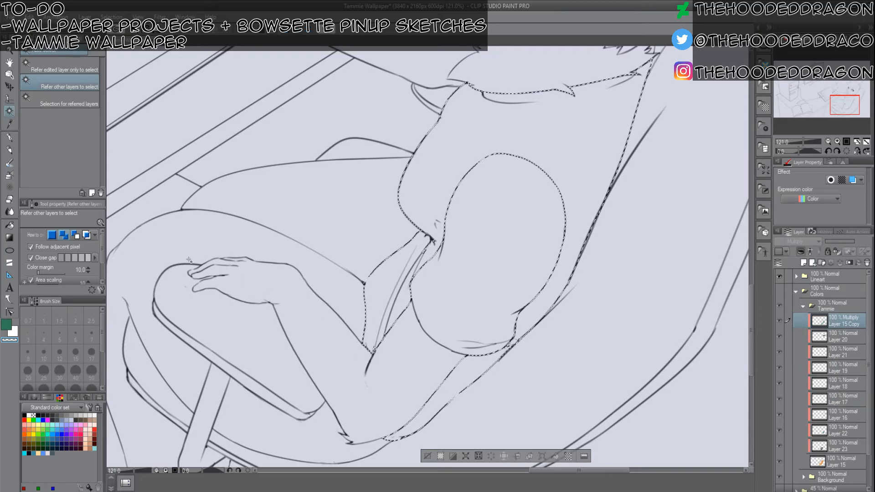
key("m")
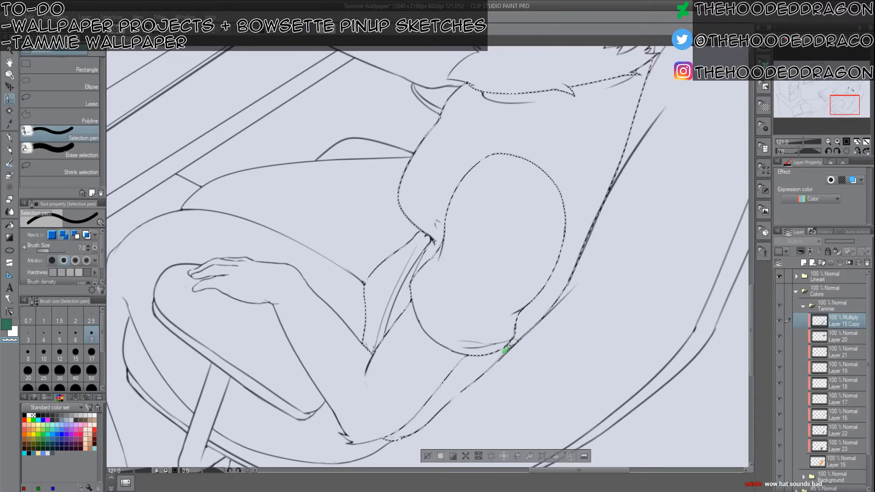
left_click(779, 290)
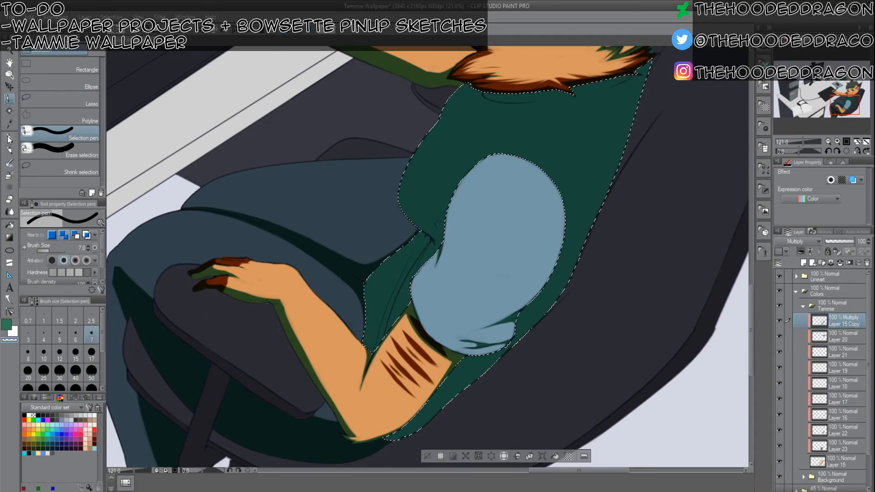
Erase the shadow from the front of the shirt's chest with the Cell-Shading brush at size 40.
left_click(10, 175)
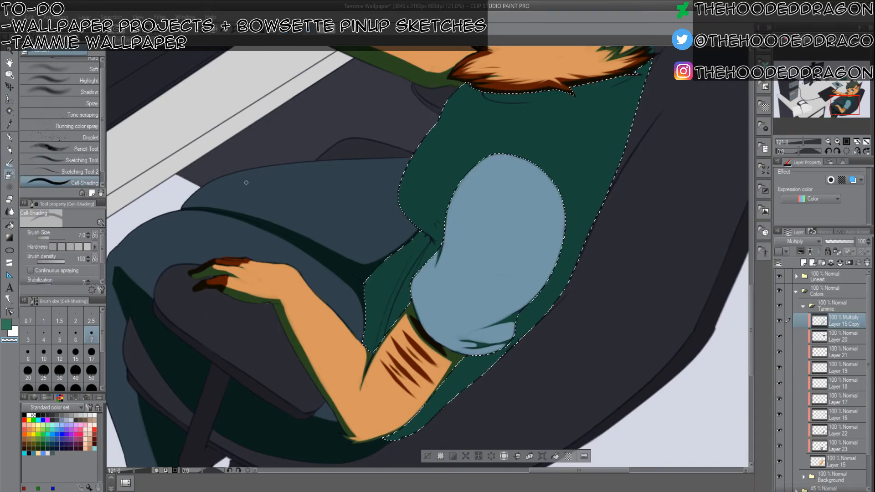
left_click_drag(468, 283, 453, 411)
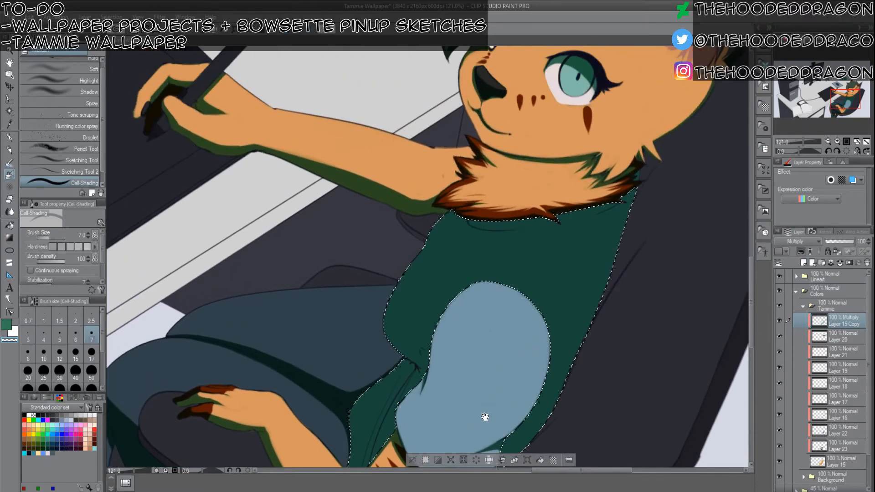
key("]")
key("]")
key("]")
key("]")
key("]")
key("]")
key("]")
key("]")
key("]")
mouse_move(406, 294)
left_mouse_down()
mouse_move(460, 265)
mouse_move(397, 298)
mouse_move(427, 296)
left_mouse_up()
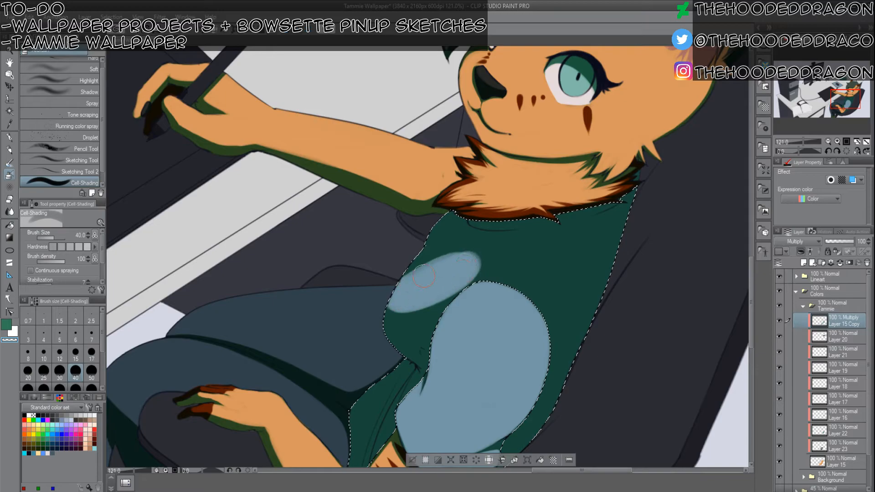
mouse_move(464, 261)
left_mouse_down()
mouse_move(478, 249)
mouse_move(440, 251)
mouse_move(424, 263)
mouse_move(472, 216)
mouse_move(492, 243)
mouse_move(426, 234)
mouse_move(471, 250)
mouse_move(446, 228)
mouse_move(457, 253)
mouse_move(448, 230)
left_mouse_up()
Touch up the chest's lit edge below the collar at size 12, and erase the shadow across the shirt above the sleeve with a larger brush.
key("[")
key("[")
key("c")
key("[")
key("[")
key("[")
key("[")
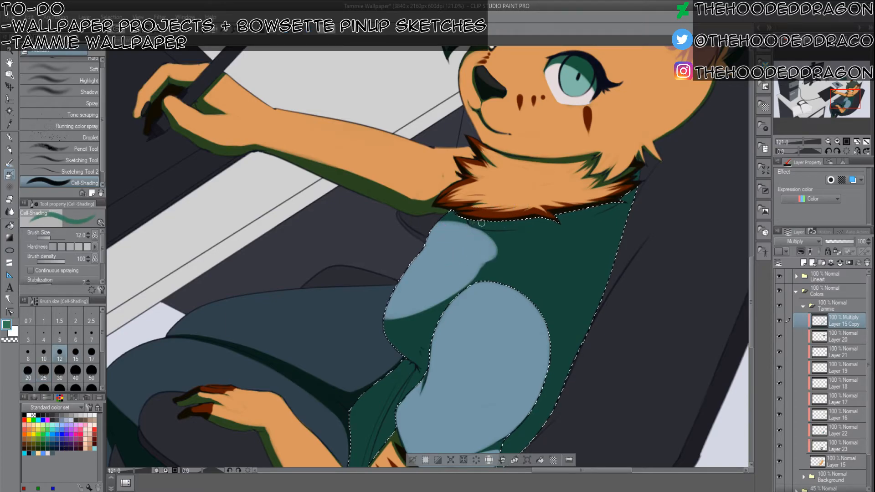
key("]")
key("]")
key("]")
key("]")
key("]")
key("]")
key("c")
mouse_move(466, 265)
left_mouse_down()
mouse_move(502, 269)
mouse_move(466, 276)
mouse_move(535, 279)
mouse_move(478, 262)
mouse_move(513, 258)
mouse_move(474, 251)
mouse_move(509, 247)
mouse_move(475, 241)
mouse_move(585, 261)
mouse_move(576, 262)
mouse_move(591, 268)
mouse_move(564, 336)
left_mouse_up()
Extend the lit area over the shirt's upper back and down behind the sleeve with a size 20 brush.
key("[")
key("[")
key("[")
key("[")
key("[")
key("[")
key("[")
key("]")
key("]")
key("]")
mouse_move(590, 278)
left_mouse_down()
mouse_move(531, 385)
mouse_move(578, 296)
mouse_move(551, 353)
left_mouse_up()
mouse_move(585, 276)
left_mouse_down()
mouse_move(544, 346)
mouse_move(585, 267)
mouse_move(537, 337)
mouse_move(554, 271)
mouse_move(524, 282)
mouse_move(538, 257)
left_mouse_up()
mouse_move(595, 267)
left_mouse_down()
mouse_move(607, 237)
mouse_move(598, 280)
left_mouse_up()
scroll(523, 336, "down", 3)
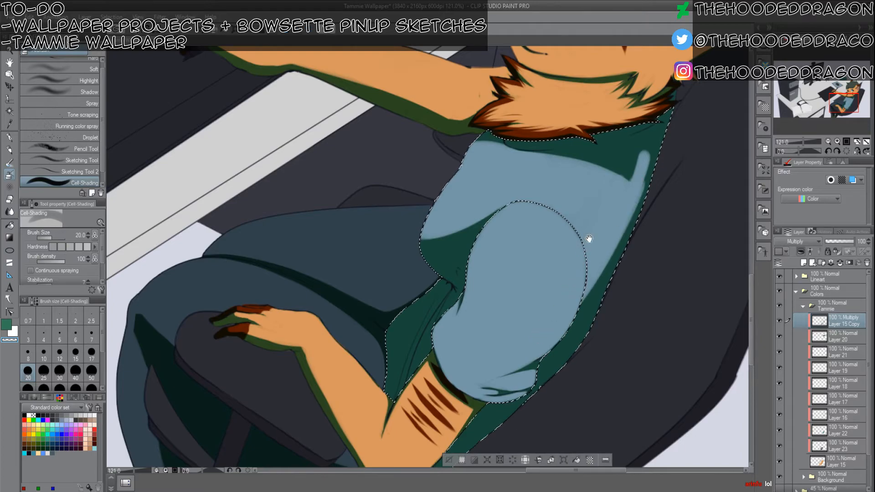
left_click_drag(621, 228, 539, 350)
Refine the shadow between the sleeve's back edge and the shirt's back using brush sizes 15 and 7.
key("c")
key("bracketleft")
key("bracketleft")
key("bracketleft")
key("bracketleft")
key("bracketright")
key("bracketright")
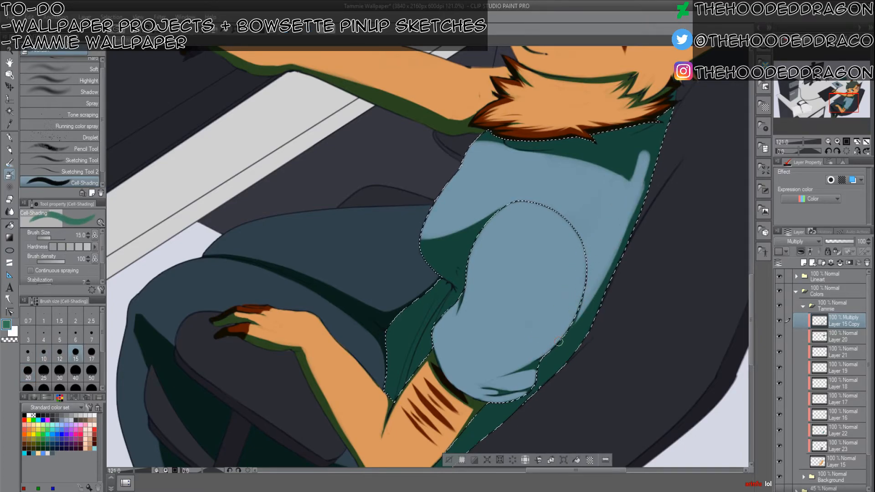
left_click_drag(579, 235, 492, 347)
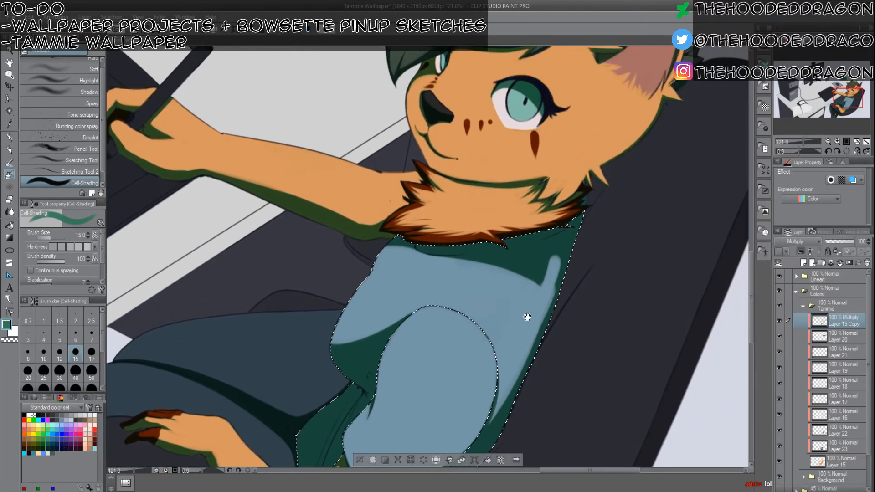
left_click_drag(527, 316, 561, 229)
key("bracketleft")
key("bracketleft")
key("bracketleft")
key("bracketleft")
key("c")
left_click_drag(517, 345, 546, 294)
key("c")
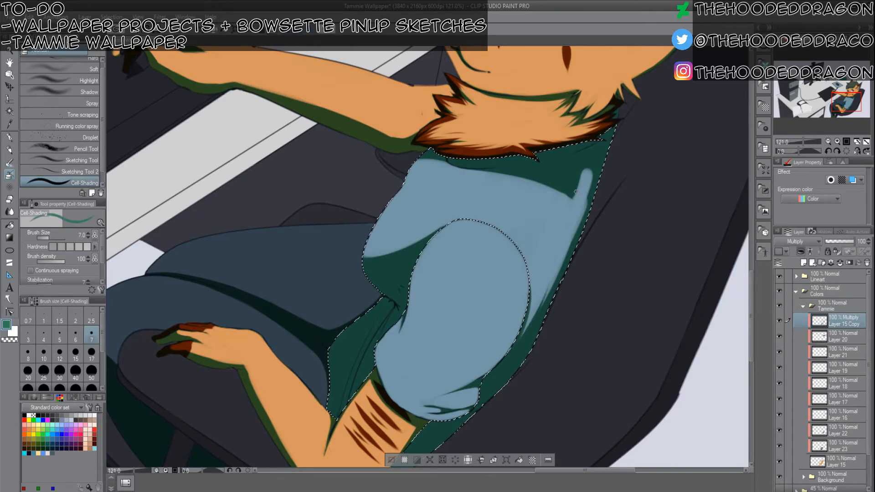
Erase the shadow from the upper back corner below the neck fur with brush sizes 10 and 15.
left_click_drag(600, 163, 507, 298)
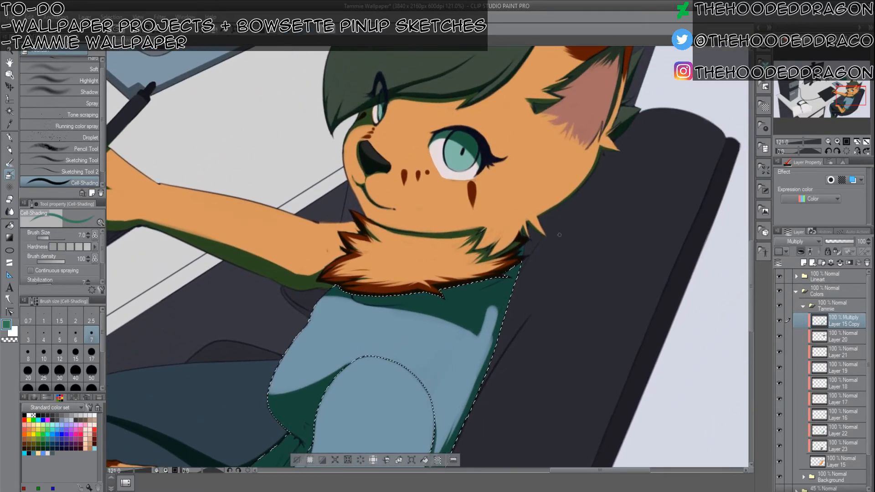
key("c")
key("bracketright")
key("bracketright")
key("bracketright")
key("bracketright")
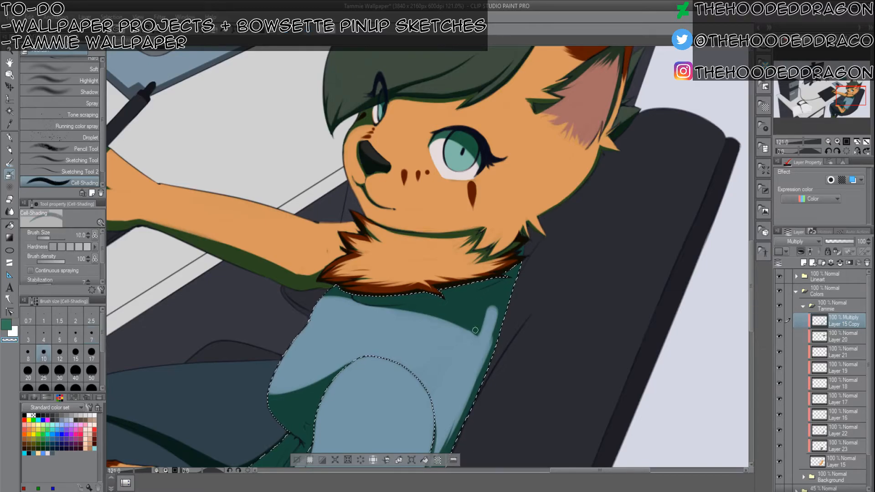
left_click_drag(462, 321, 486, 306)
left_click_drag(426, 313, 491, 303)
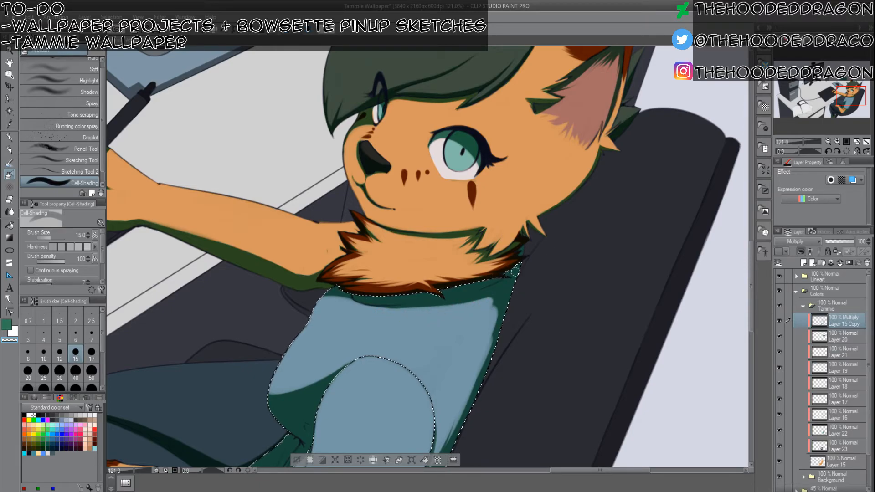
mouse_move(492, 306)
left_mouse_down()
mouse_move(485, 328)
mouse_move(494, 311)
mouse_move(465, 376)
mouse_move(490, 344)
left_mouse_up()
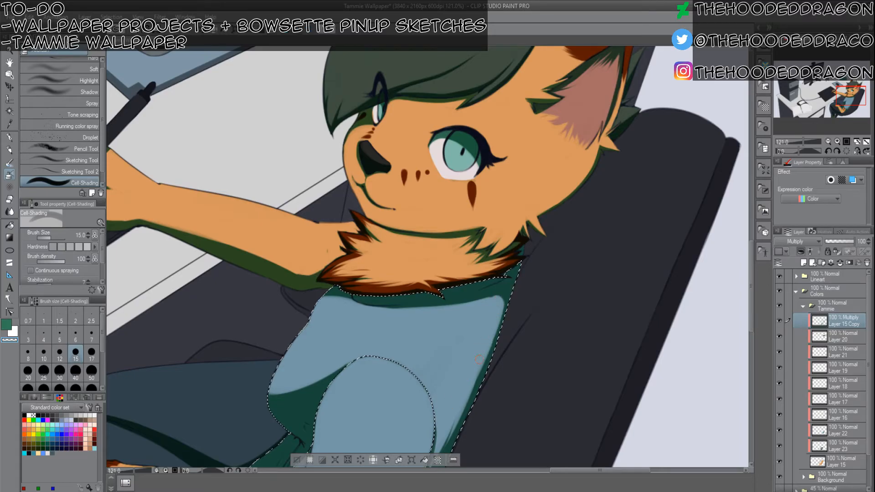
Clean the edge of the lit upper back corner with a size 7 brush.
key("bracketleft")
key("bracketleft")
key("bracketleft")
key("bracketleft")
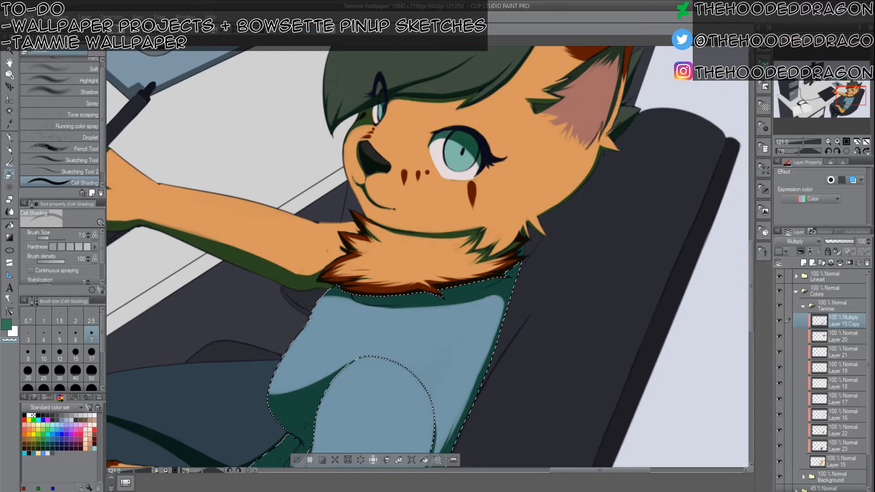
left_click(494, 293, "alt")
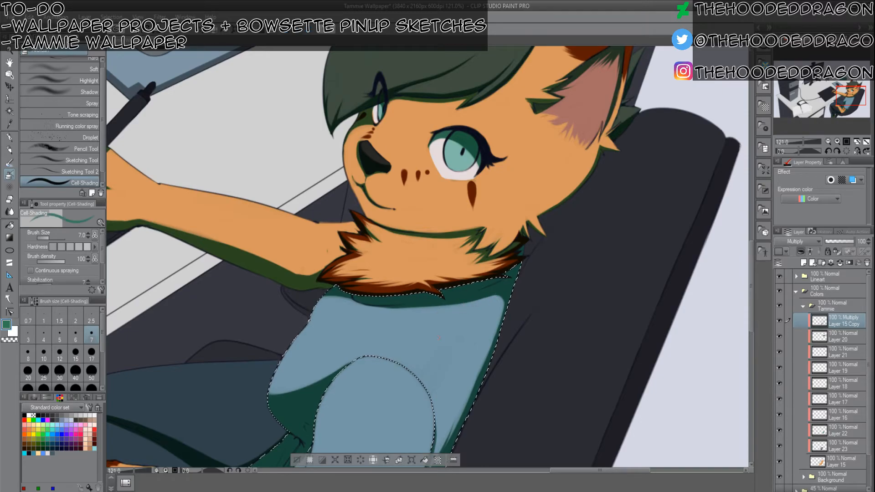
Round off the lit area along the chest's underside at size 15 and touch up the shirt's shadow edges at size 6.
left_click_drag(420, 347, 585, 135)
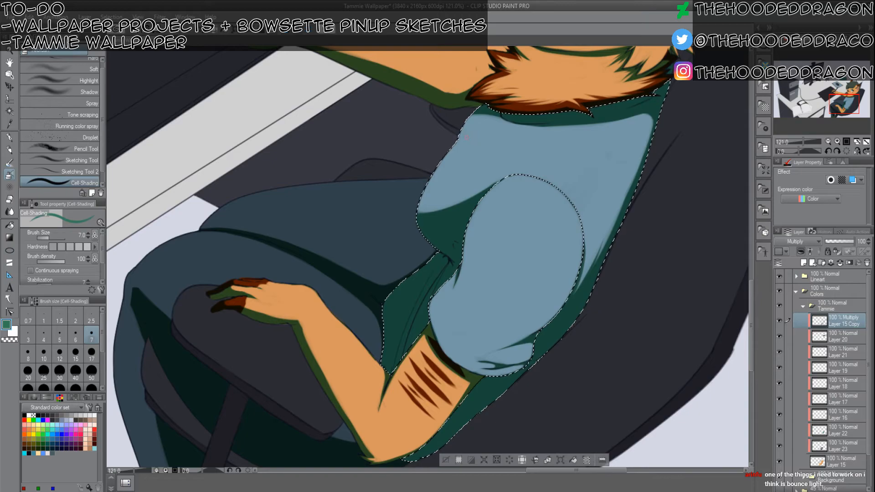
key("bracketright")
key("bracketright")
key("bracketright")
key("bracketright")
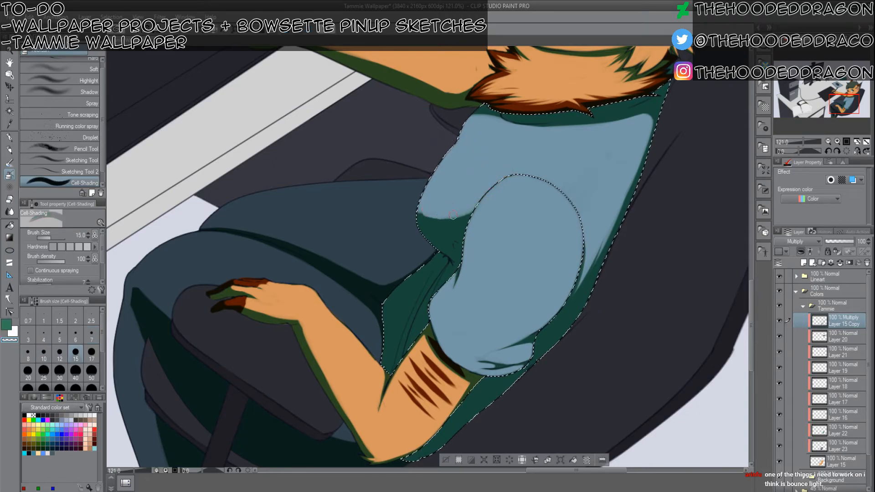
key("bracketleft")
key("bracketleft")
key("bracketleft")
key("bracketleft")
key("bracketleft")
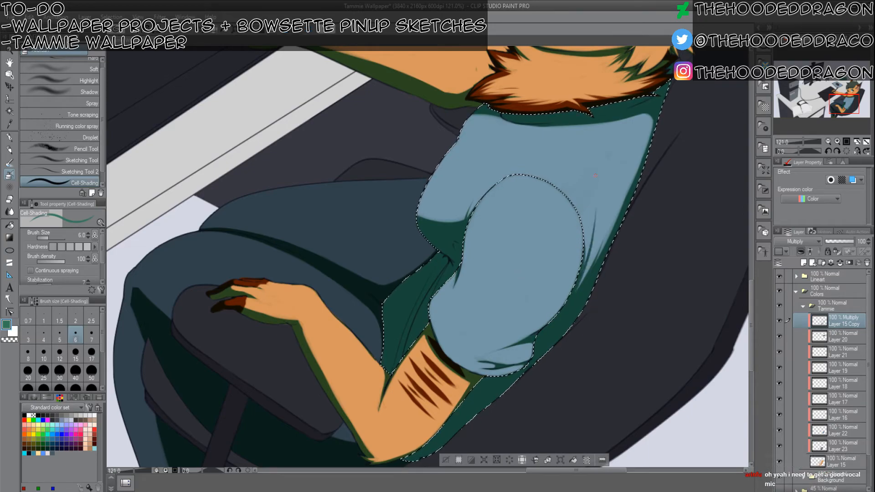
Clear the shirt selection.
scroll(503, 118, "down", 5)
left_click_drag(529, 145, 473, 250)
left_click_drag(447, 219, 516, 203)
left_click_drag(516, 143, 633, 78)
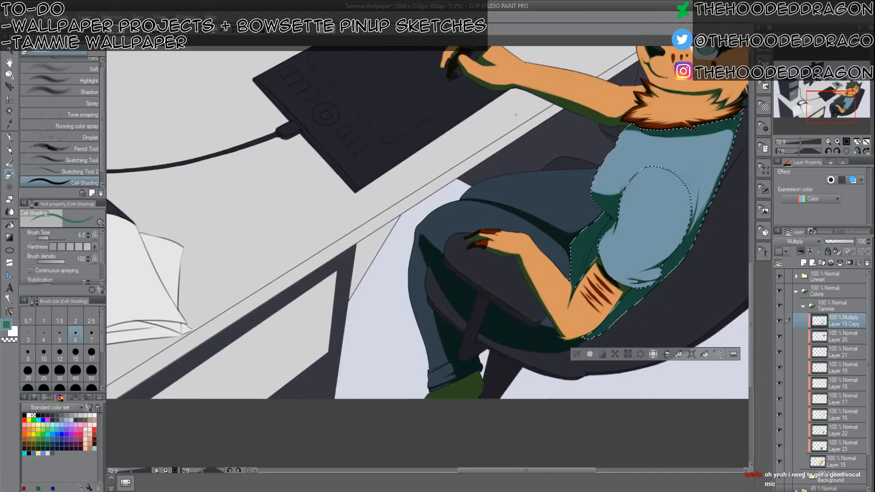
key("ctrl+d")
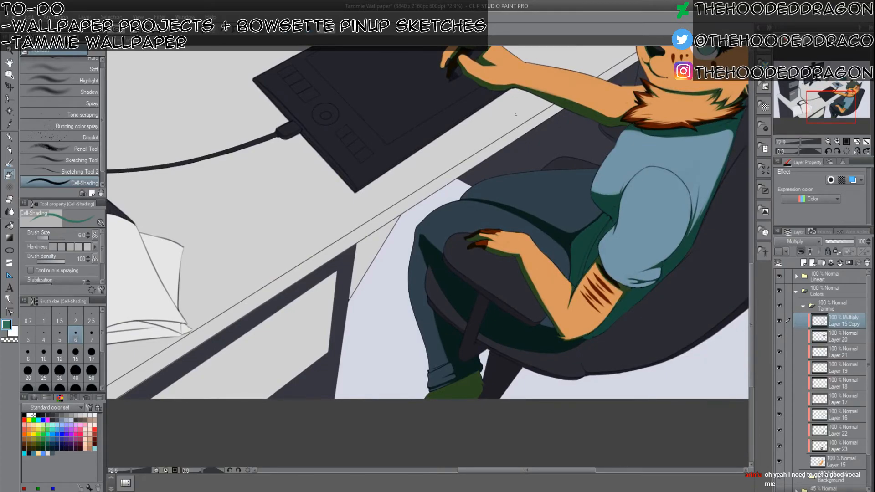
Erase the shadow from the front of the foot below the pant cuff.
scroll(538, 124, "up", 3)
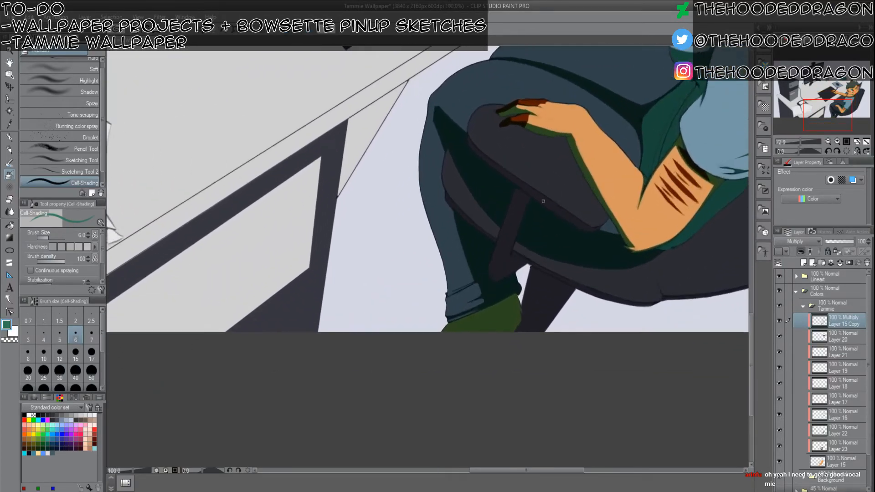
scroll(527, 244, "up", 2)
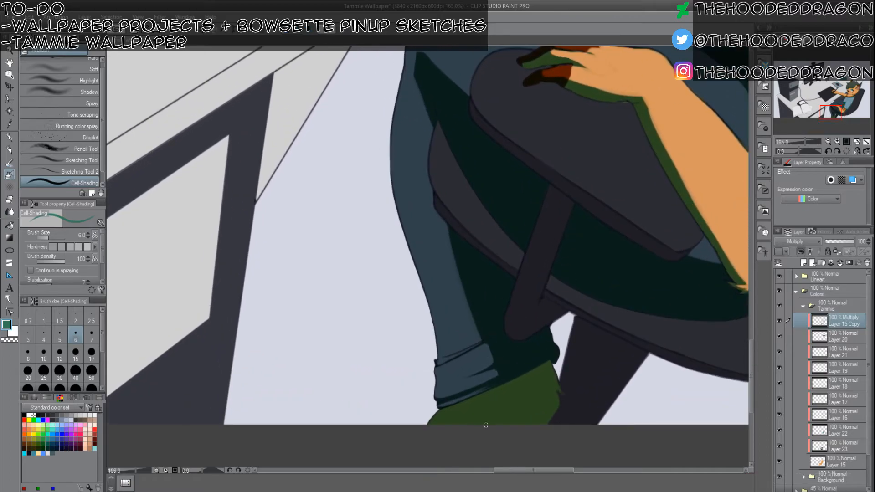
key("bracketright")
key("bracketright")
key("bracketright")
key("bracketright")
key("bracketright")
mouse_move(432, 425)
left_mouse_down()
mouse_move(486, 400)
mouse_move(417, 438)
mouse_move(494, 396)
mouse_move(456, 432)
left_mouse_up()
key("bracketleft")
key("bracketleft")
key("bracketleft")
key("bracketleft")
key("bracketleft")
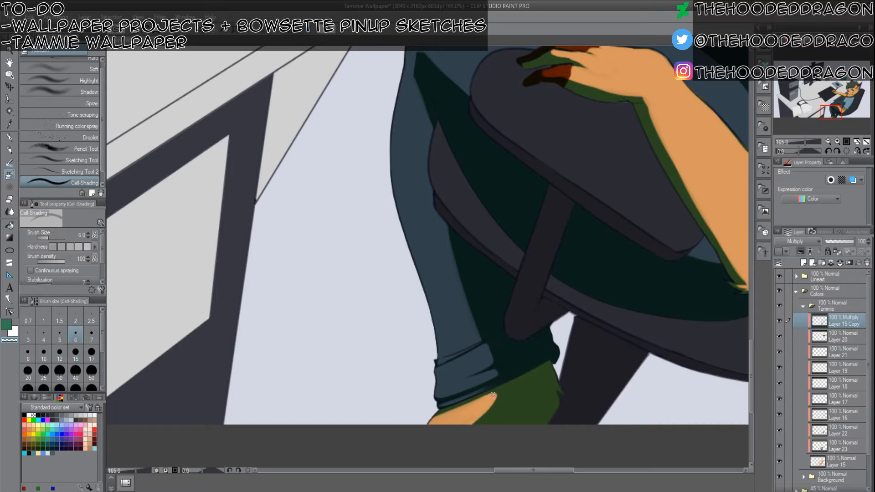
key("c")
Hide the Colors folder, auto-select the near pant leg from the line art, and show the colors again.
scroll(556, 296, "down", 6)
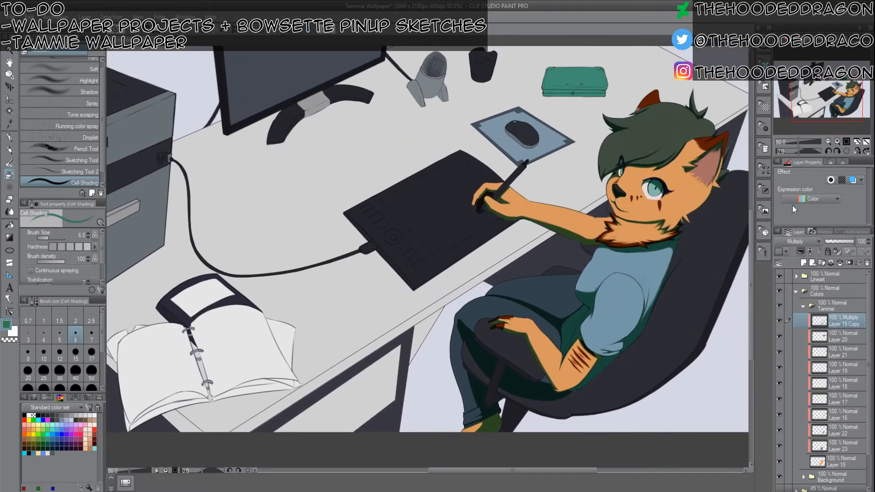
left_click(867, 145)
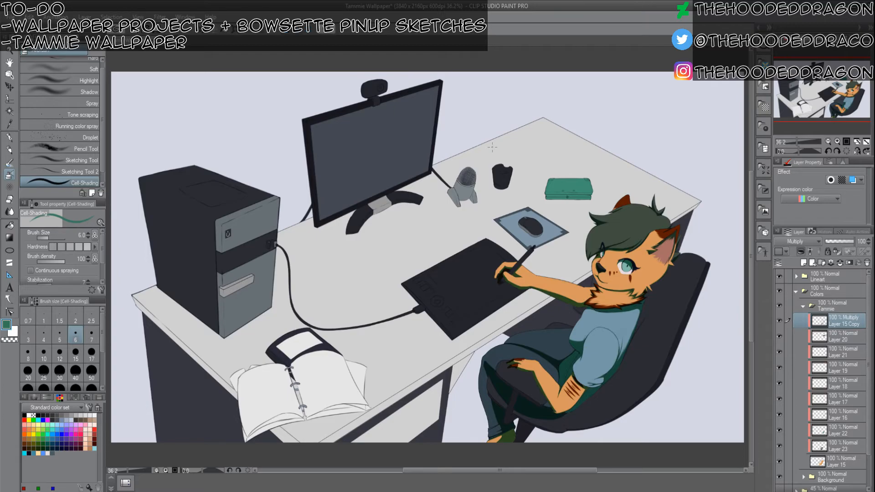
scroll(492, 146, "up", 2)
left_click_drag(676, 310, 657, 58)
left_click(778, 291)
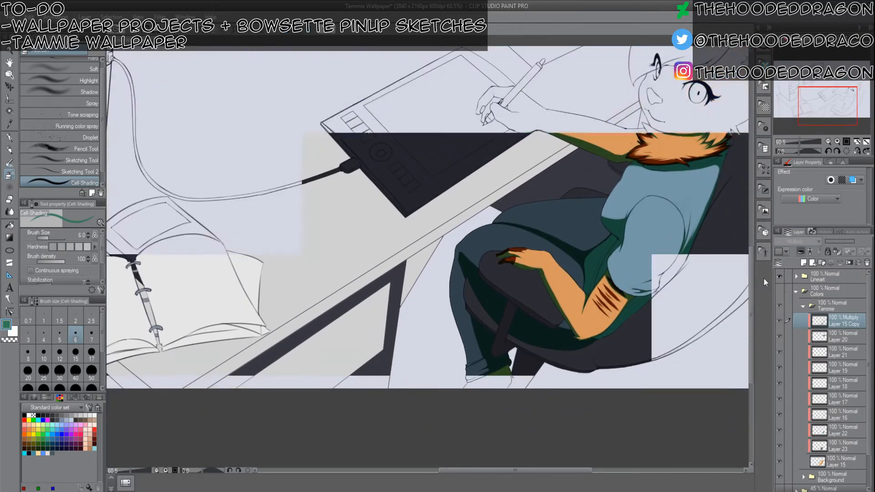
left_click(9, 110)
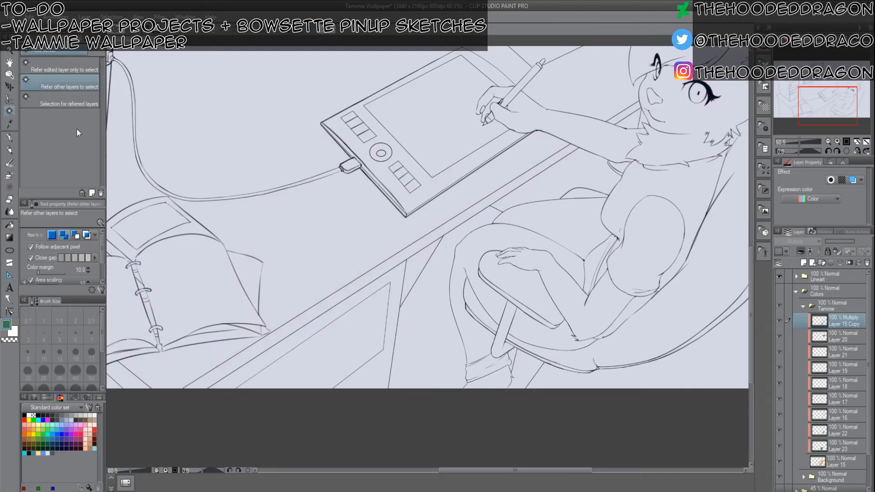
left_click(480, 258)
left_click_drag(510, 300, 683, 293)
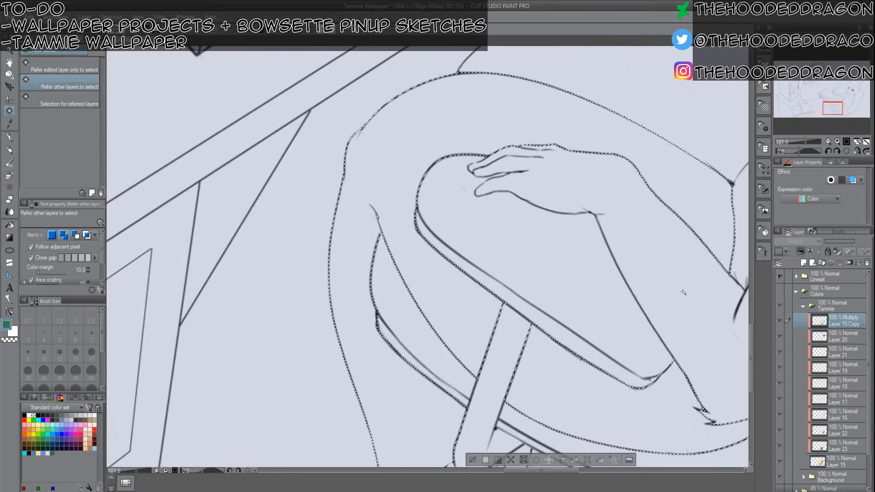
left_click(779, 290)
Erase a strip of shadow from the thigh beside the front of the armrest with the Cell-Shading brush at size 20.
left_click(10, 137)
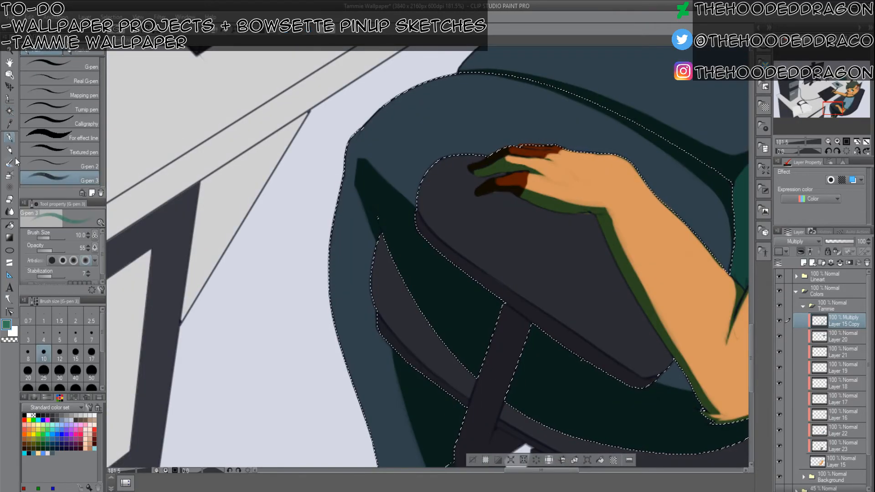
left_click(9, 175)
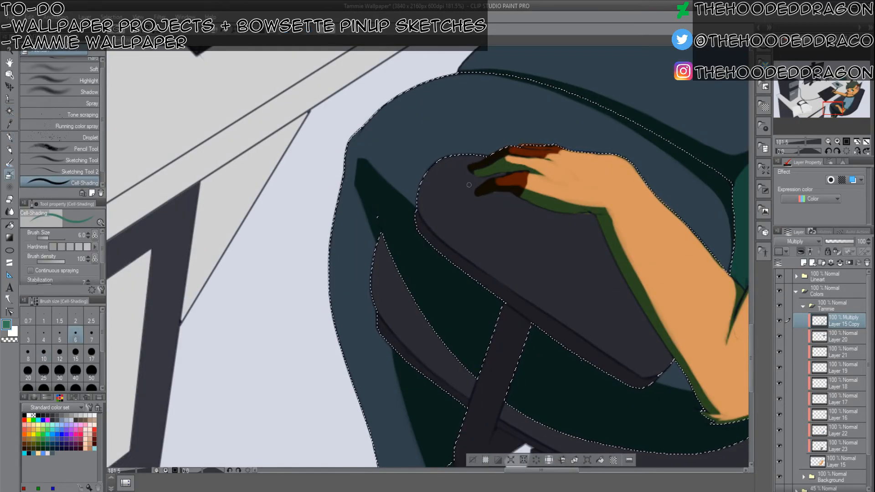
key("bracketright")
key("bracketright")
key("bracketright")
key("bracketright")
key("bracketright")
key("bracketright")
key("bracketright")
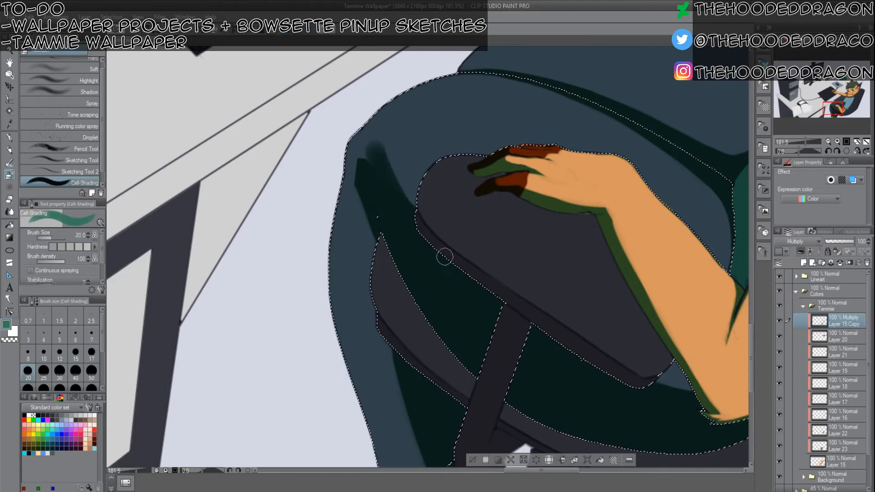
key("c")
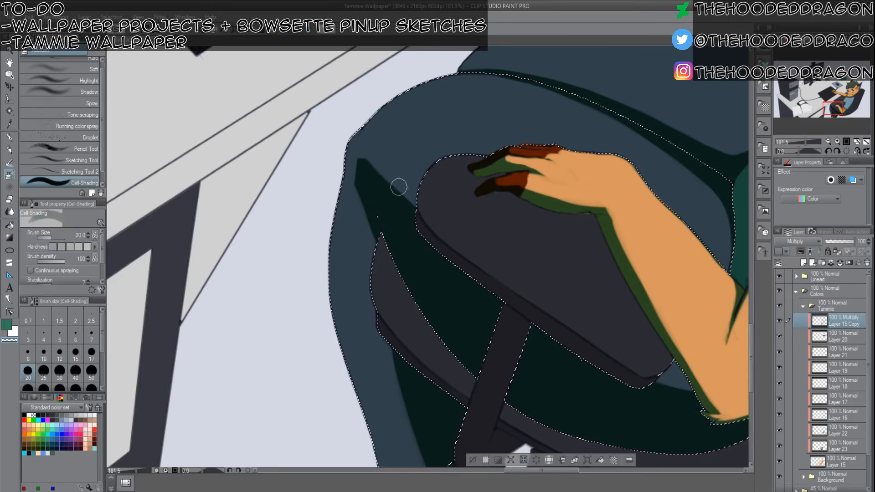
left_click_drag(377, 160, 494, 315)
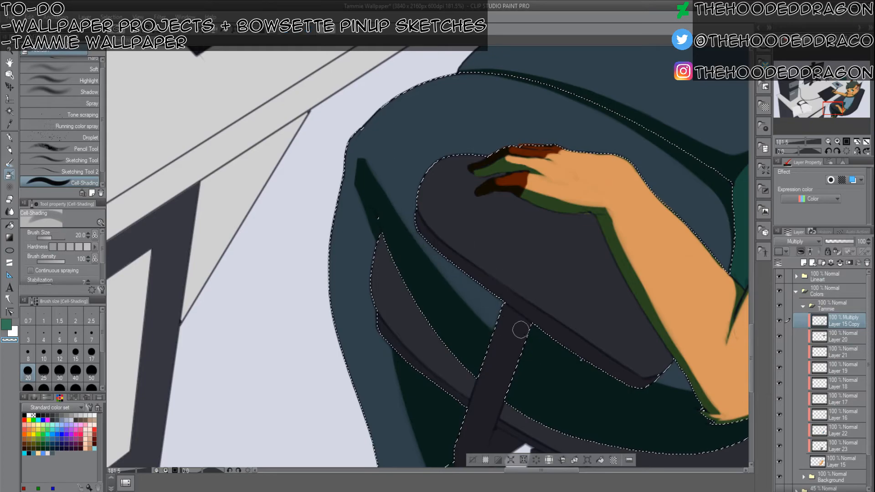
Continue the lit strip along the thigh under the armrest, from the support post to the elbow.
left_click_drag(586, 311, 459, 201)
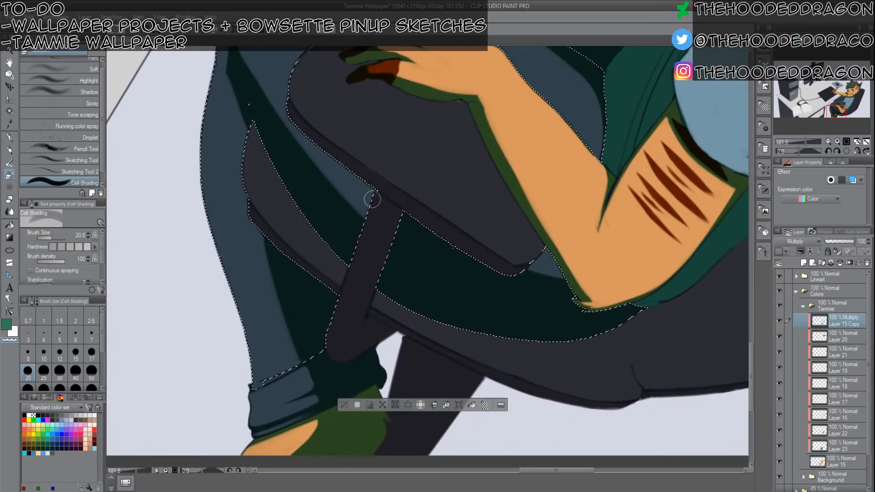
left_click_drag(378, 209, 548, 272)
left_click_drag(387, 227, 566, 285)
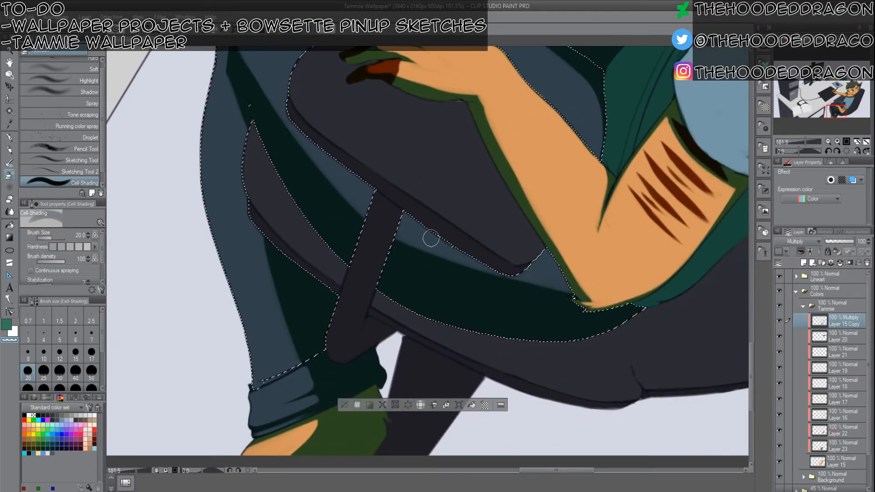
mouse_move(404, 230)
left_mouse_down()
mouse_move(484, 267)
mouse_move(570, 286)
left_mouse_up()
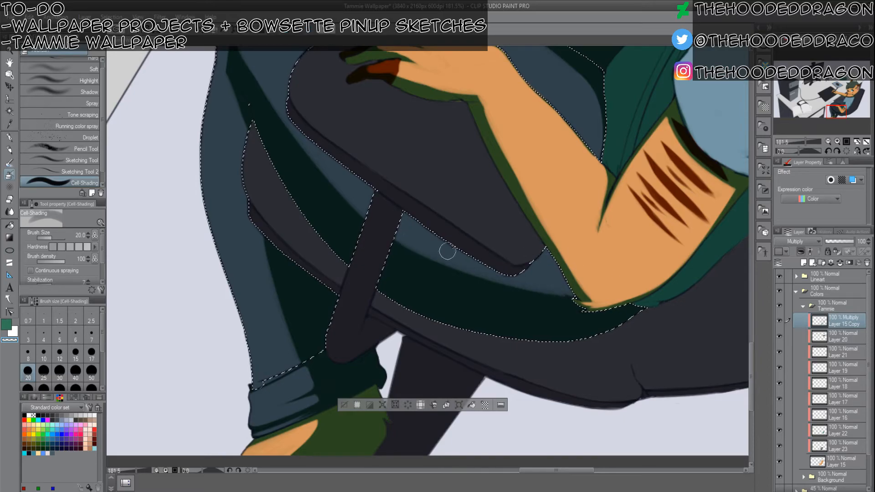
Finish erasing the lit strip on the thigh under the armrest, and paint a thin cast shadow along the armrest's lower edge at brush size 10.
left_click_drag(412, 226, 570, 291)
left_click_drag(378, 156, 406, 213)
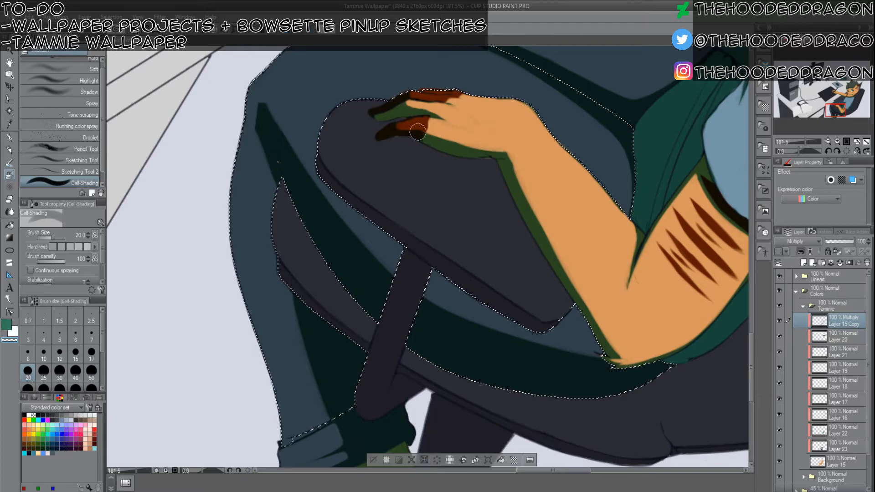
key("c")
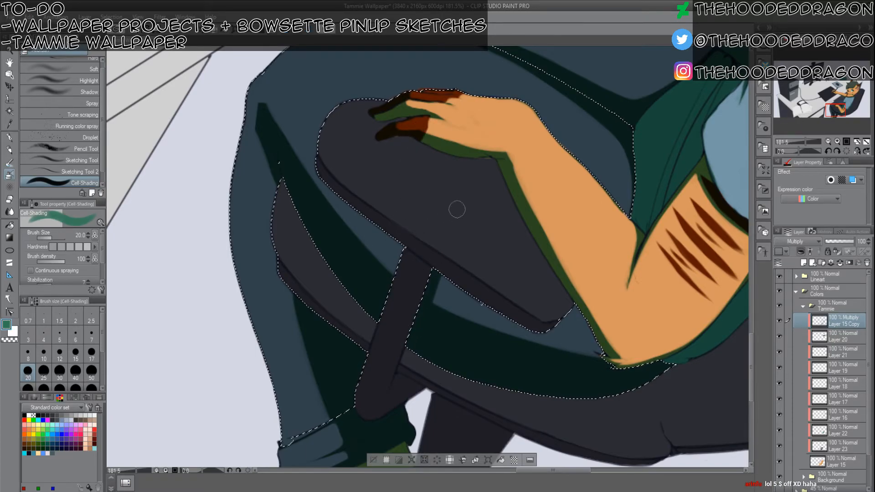
key("bracketleft")
key("bracketleft")
key("bracketleft")
key("bracketleft")
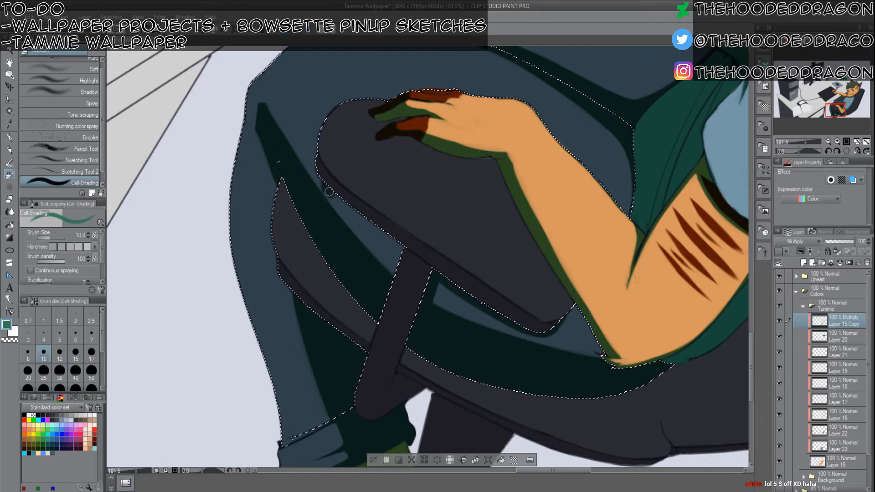
Refine the cast shadow along the armrest's underside and rear end at brush size 5, and clear the pant leg selection.
key("c")
key("bracketleft")
key("bracketleft")
key("bracketleft")
key("bracketleft")
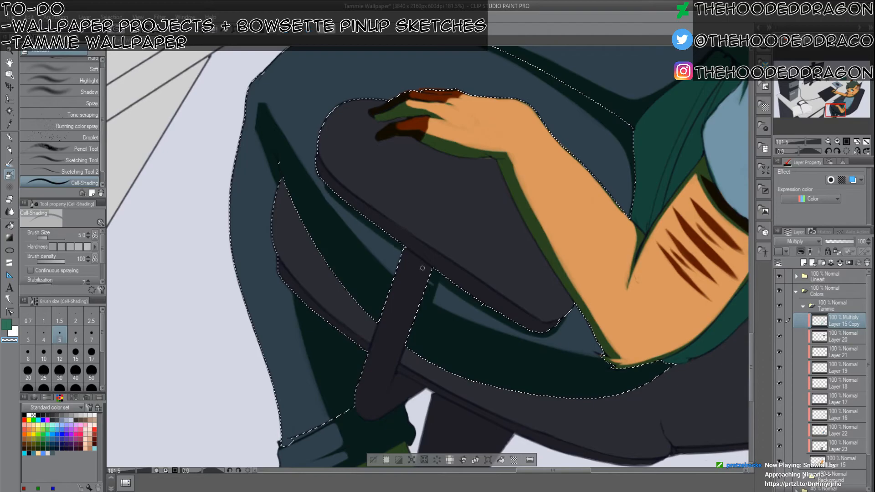
key("c")
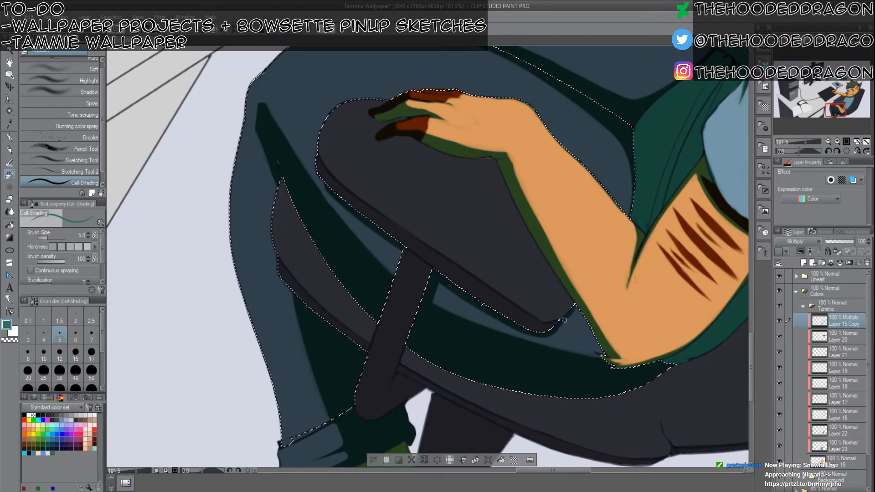
scroll(459, 194, "down", 1)
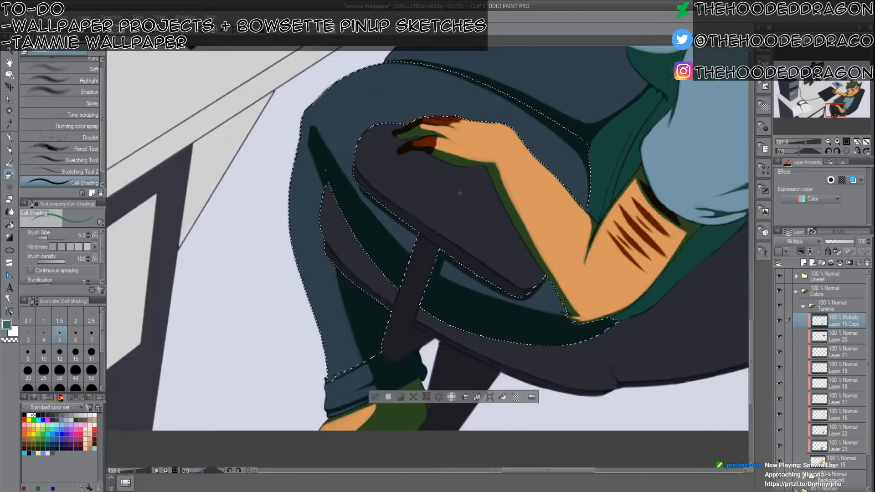
scroll(459, 194, "down", 1)
left_click_drag(578, 276, 493, 464)
key("ctrl+d")
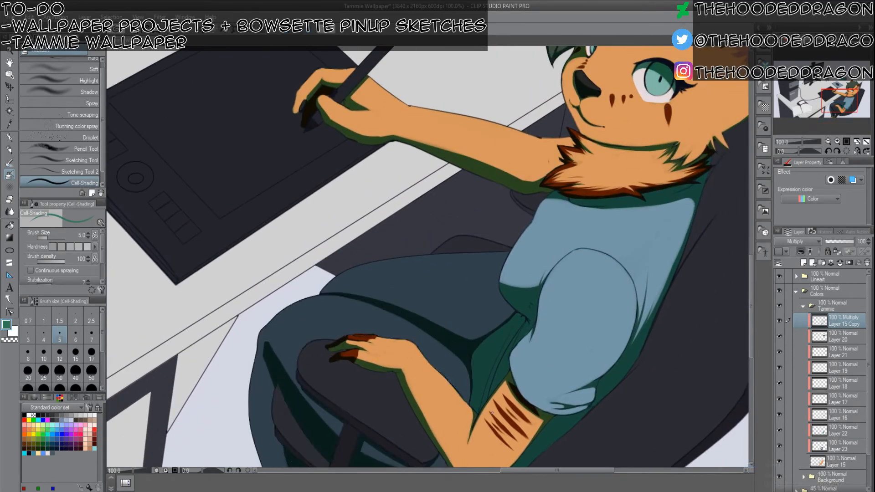
Paint a thin crease rising from the lap shadow onto the far thigh with the Cell-Shading brush at size 4.
scroll(492, 412, "down", 2)
left_click_drag(588, 176, 605, 136)
scroll(636, 164, "down", 1)
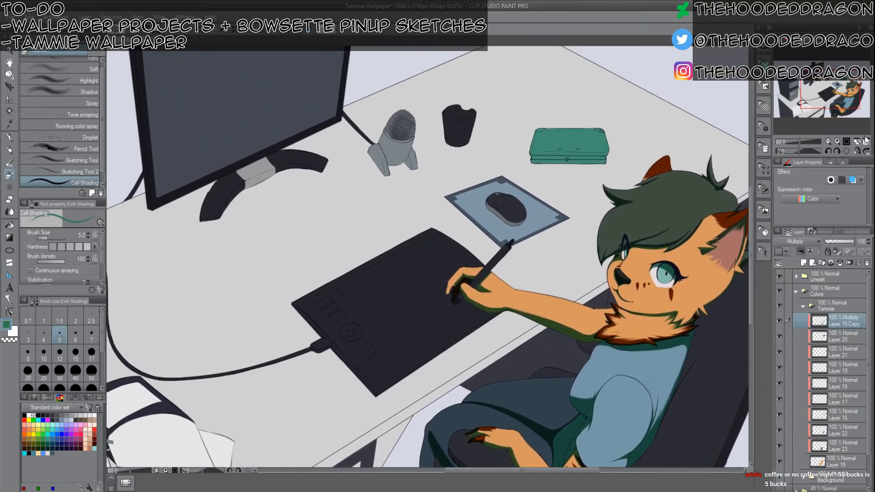
left_click(866, 142)
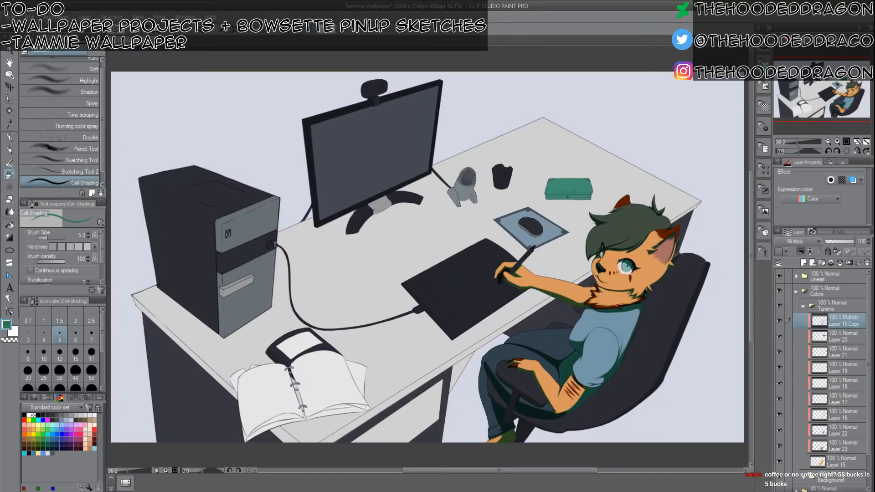
scroll(571, 378, "up", 5)
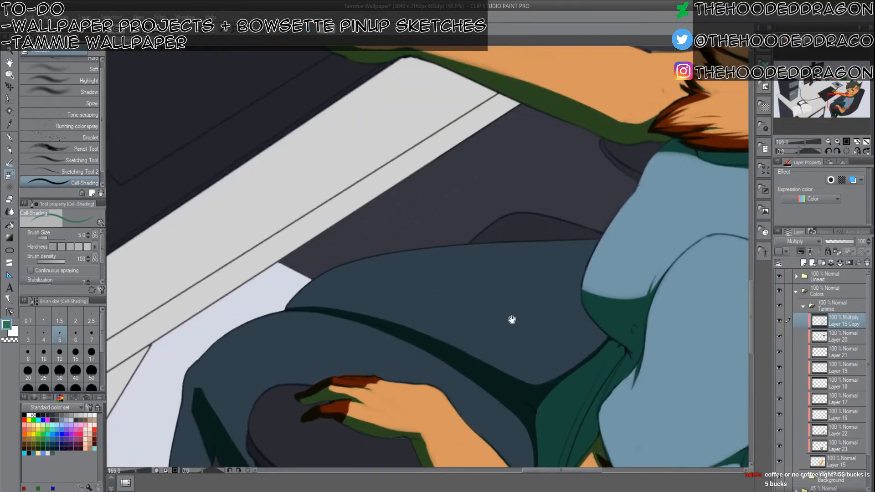
mouse_move(512, 319)
left_mouse_down()
mouse_move(563, 278)
mouse_move(616, 194)
left_mouse_up()
left_click_drag(603, 298, 631, 221)
key("ctrl+z")
key("bracketleft")
left_click_drag(613, 304, 632, 267)
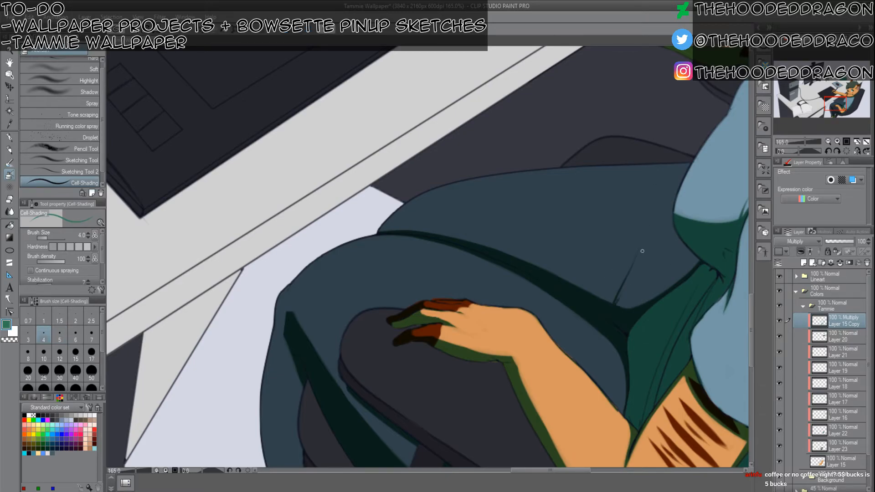
Erase narrow notches into the upper tip of the knee shadow at brush size 6 to form pointed fabric folds.
left_click_drag(310, 315, 341, 243)
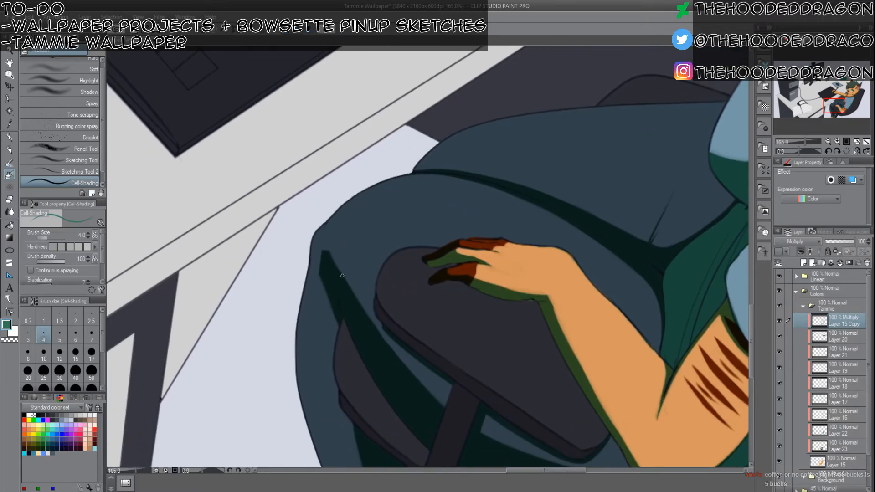
key("bracketright")
mouse_move(321, 278)
left_mouse_down()
mouse_move(338, 321)
mouse_move(320, 275)
left_mouse_up()
key("bracketright")
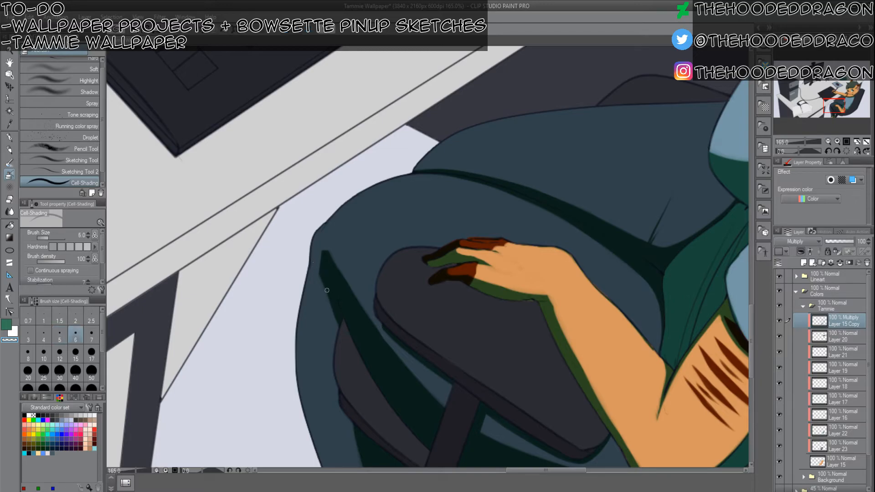
left_click_drag(328, 260, 340, 288)
key("p")
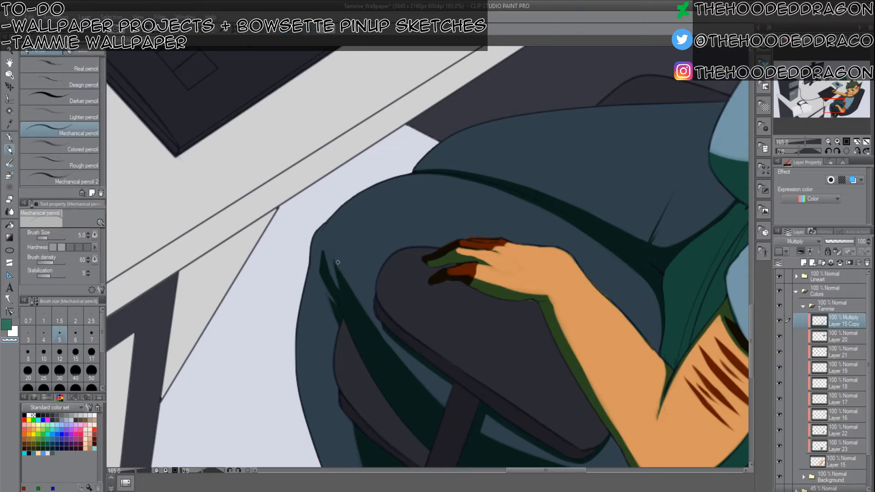
key("b")
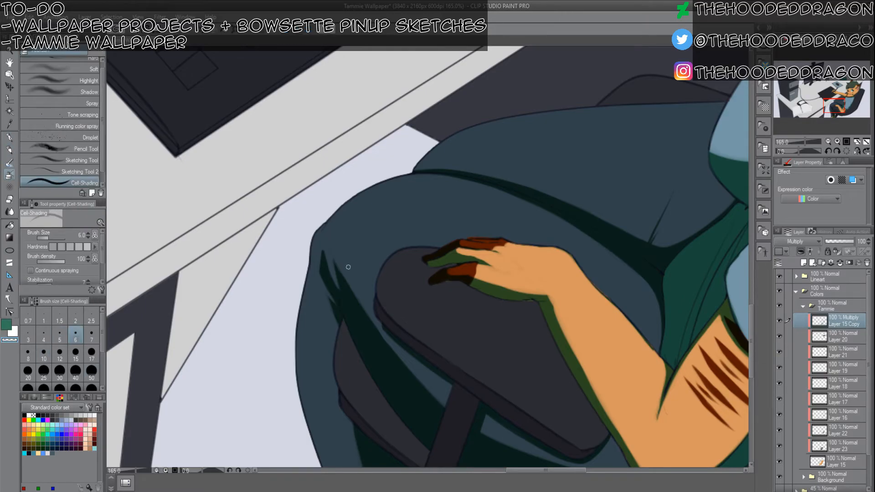
left_click_drag(339, 265, 348, 299)
left_click_drag(340, 262, 351, 304)
Reshape the shadow on the thigh between the armrest's front end and its support post, using brush sizes 7 to 15.
key("bracketright")
key("bracketright")
key("bracketright")
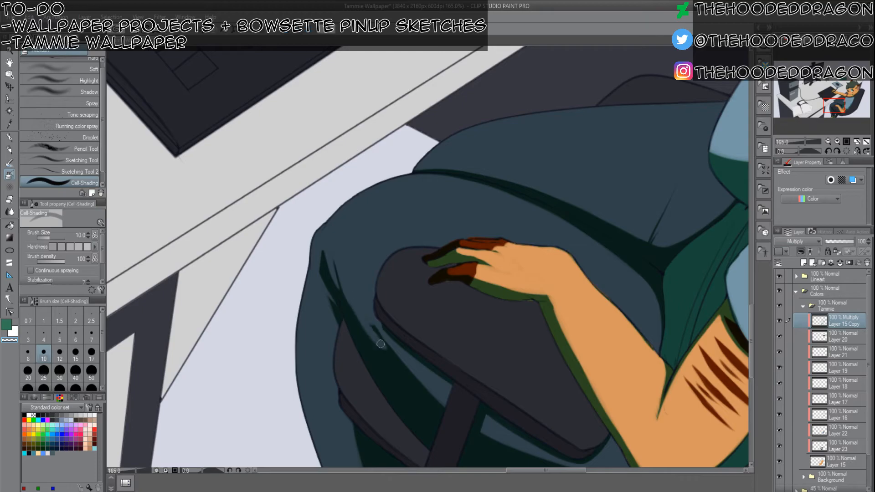
left_click_drag(377, 280, 377, 162)
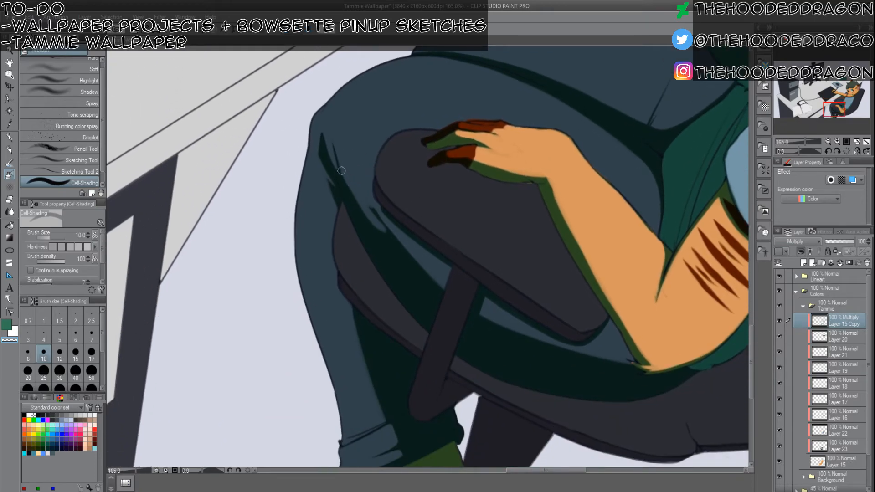
key("bracketleft")
key("bracketleft")
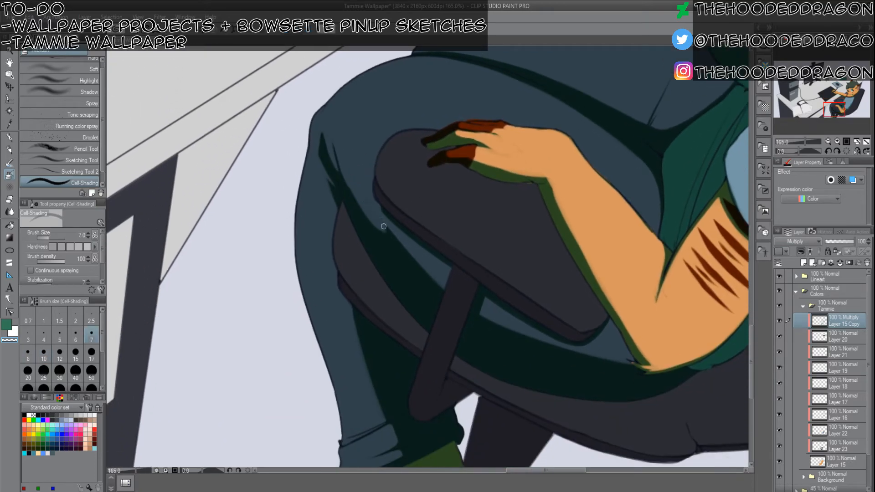
key("bracketright")
key("bracketright")
key("bracketright")
key("bracketright")
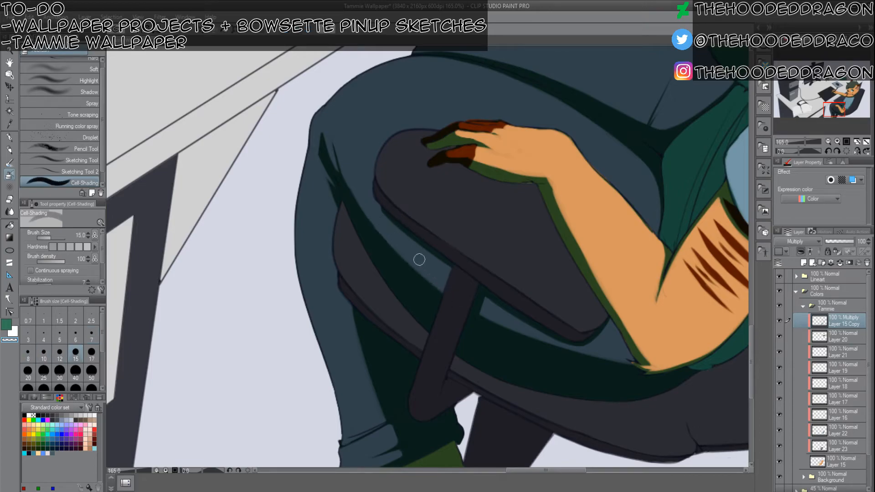
key("c")
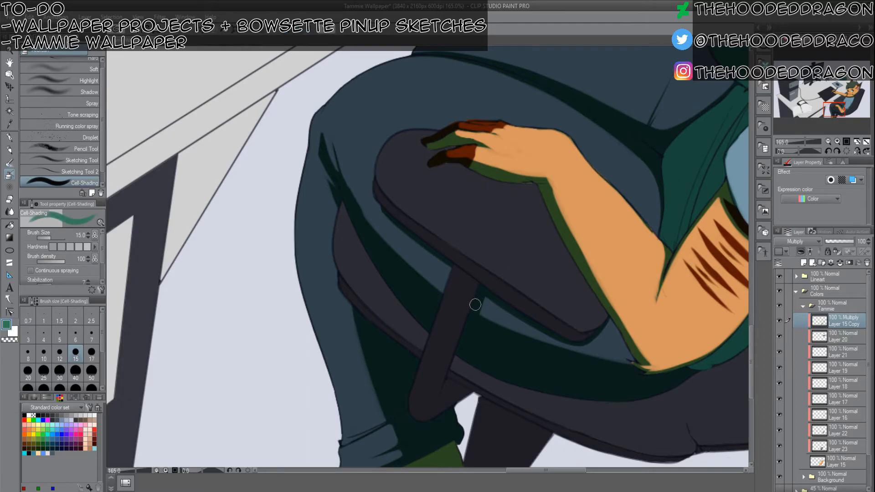
Try to paint a thin fold stroke along the outer side of the knee shadow's tip at brush size 5.
mouse_move(390, 150)
left_mouse_down()
mouse_move(486, 259)
mouse_move(449, 189)
left_mouse_up()
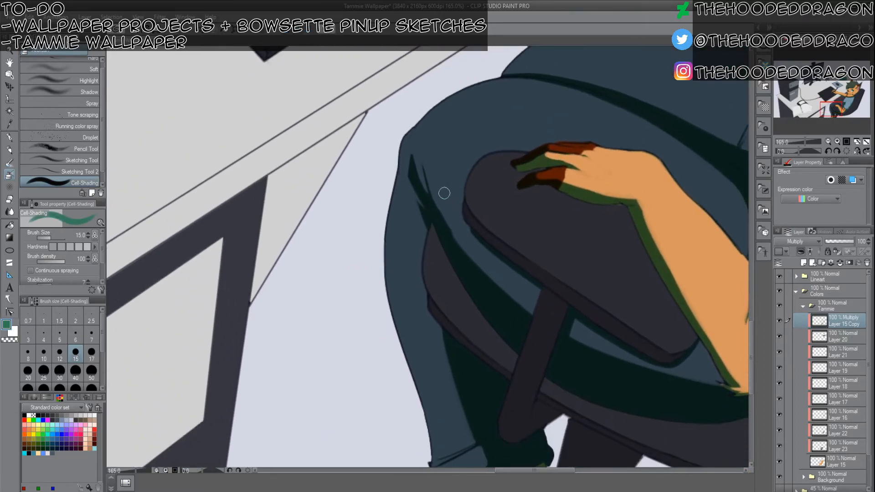
key("c")
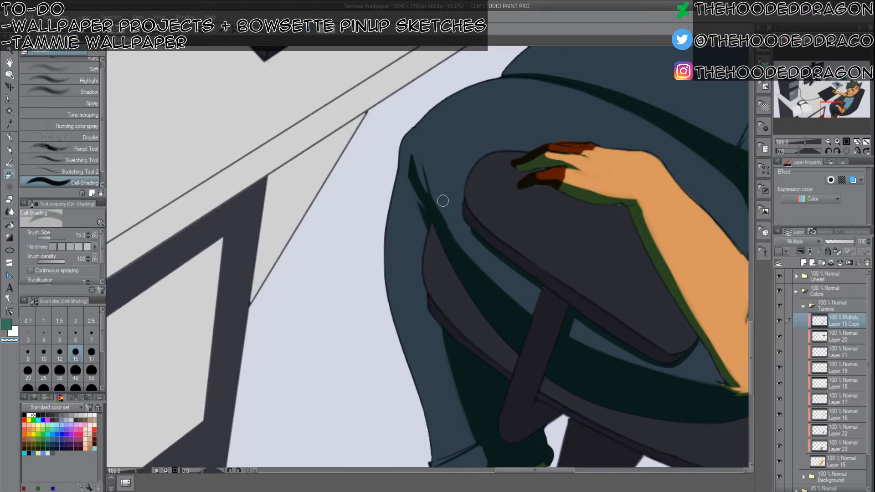
key("c")
key("bracketleft")
key("bracketleft")
key("bracketleft")
key("bracketleft")
key("bracketleft")
key("bracketleft")
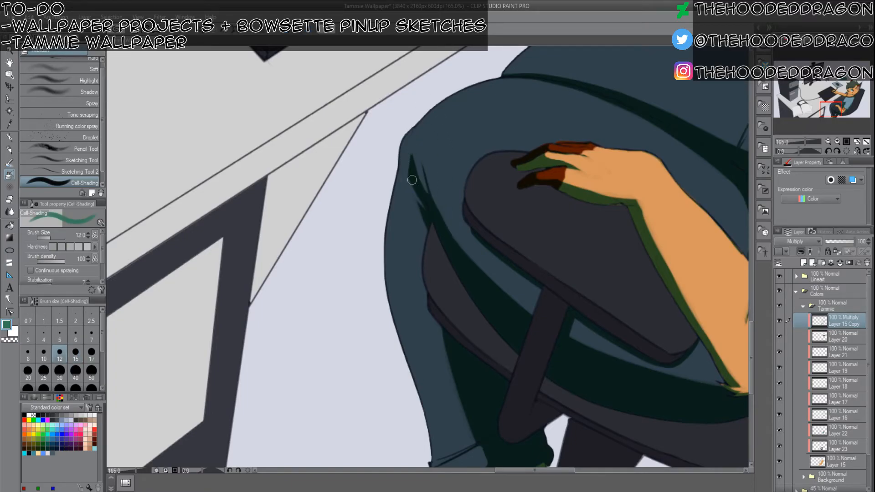
left_click_drag(406, 148, 417, 192)
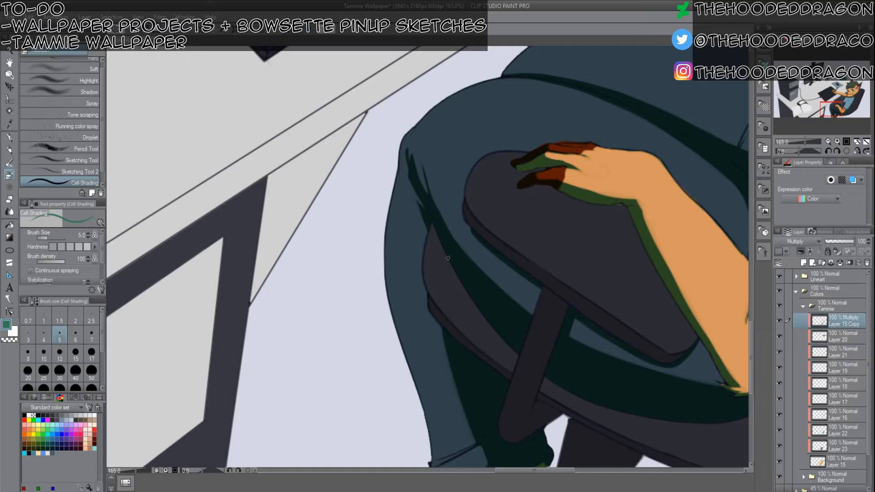
key("bracketright")
key("bracketright")
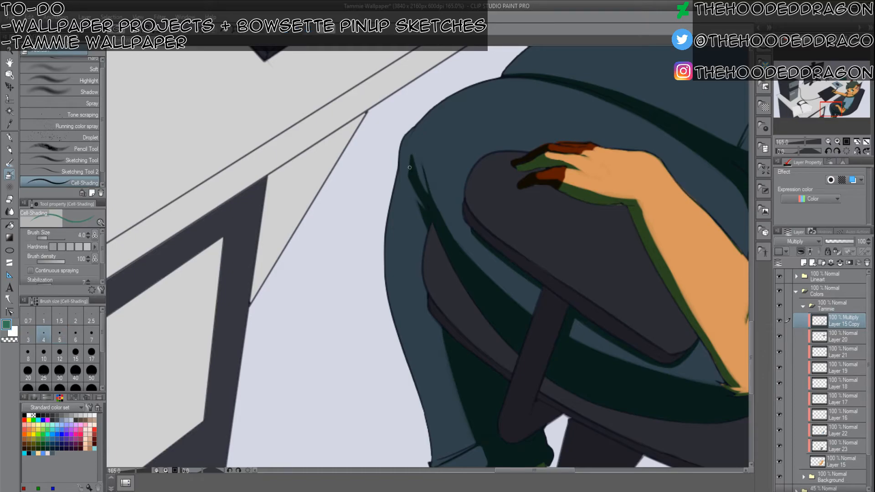
Trim the outer edge of the knee shadow's tip into a narrower point by erasing at brush sizes 7 and 4.
key("c")
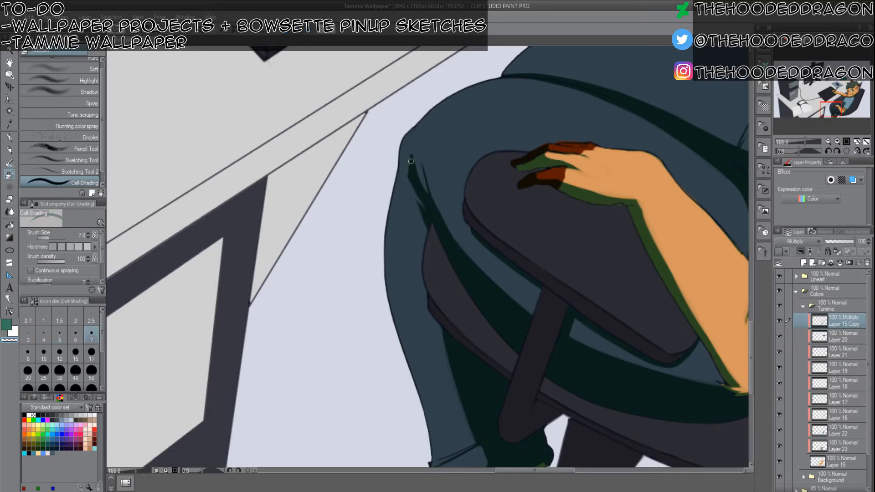
left_click_drag(407, 155, 412, 188)
key("c")
key("bracketleft")
key("bracketleft")
key("bracketleft")
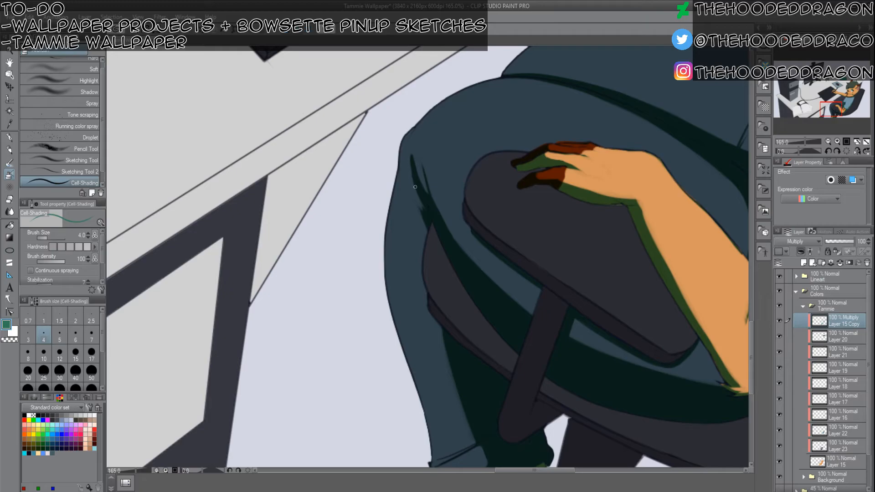
key("c")
left_click_drag(413, 177, 416, 188)
Paint fine fold strands around the tip of the knee shadow at brush sizes 2.5 to 5.
key("c")
key("bracketleft")
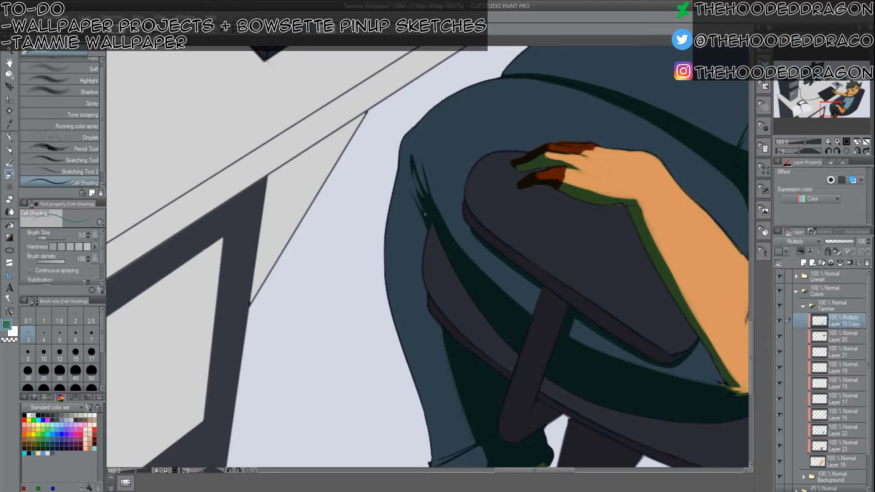
key("bracketright")
key("bracketright")
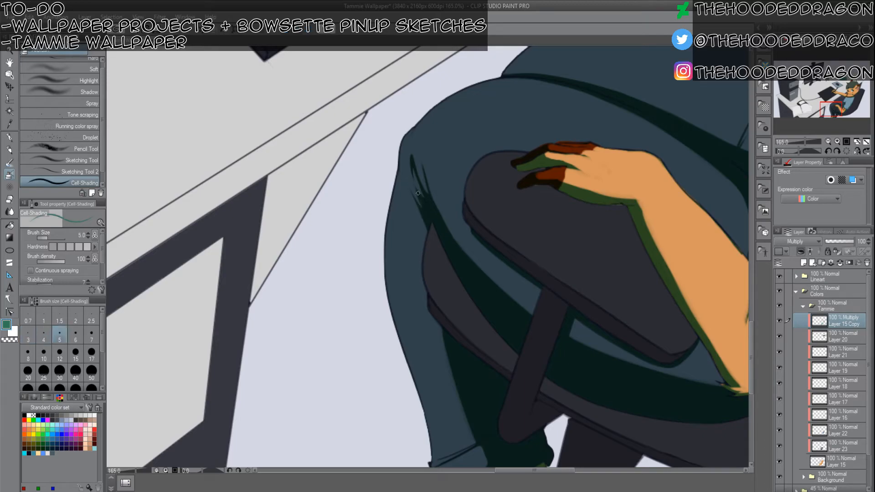
key("bracketleft")
key("bracketleft")
key("bracketleft")
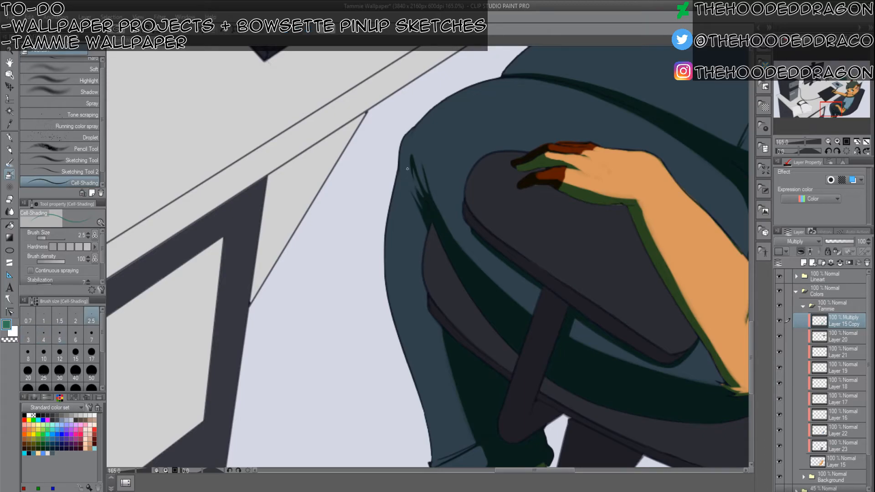
Add another thin crease on the far thigh beside the lap shadow at brush size 4, redoing the first attempt.
scroll(444, 205, "down", 3)
left_click_drag(570, 232, 557, 313)
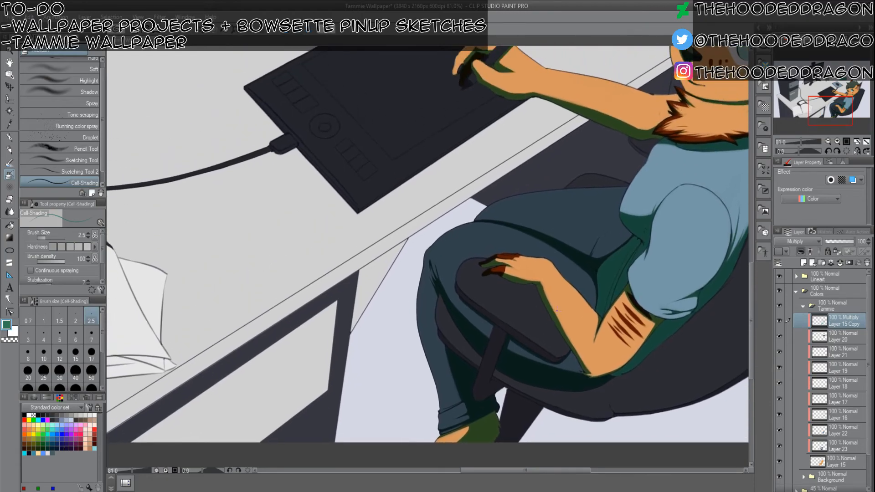
scroll(591, 197, "up", 5)
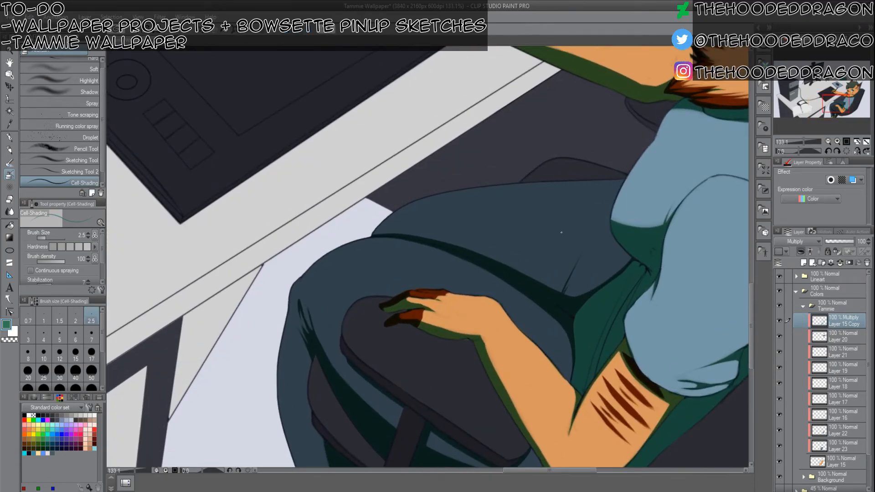
key("bracketright")
key("bracketright")
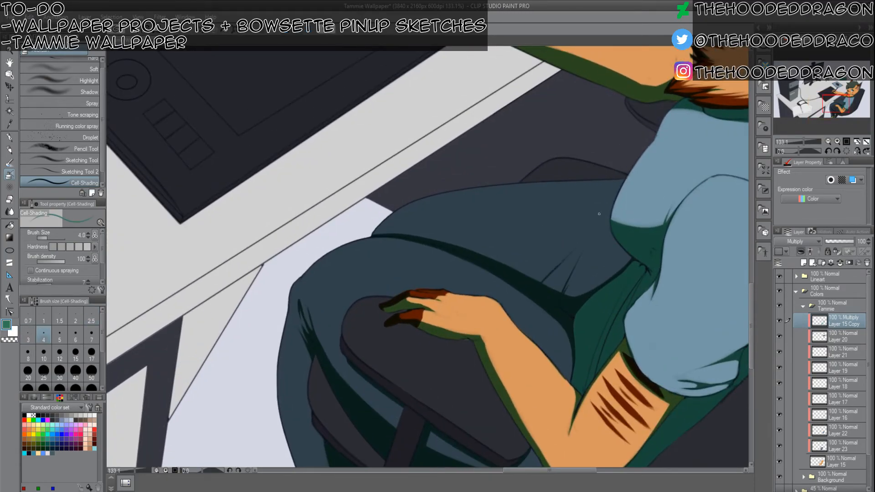
key("ctrl+z")
left_click_drag(576, 297, 599, 275)
Work short crease strokes into the near thigh just below the lap shadow, alternating between painting and erasing.
key("c")
key("c")
mouse_move(565, 331)
left_mouse_down()
mouse_move(566, 342)
mouse_move(537, 331)
mouse_move(548, 318)
left_mouse_up()
key("c")
key("c")
left_click_drag(550, 314, 542, 326)
scroll(562, 231, "down", 7)
left_click_drag(556, 251, 555, 308)
scroll(561, 251, "up", 3)
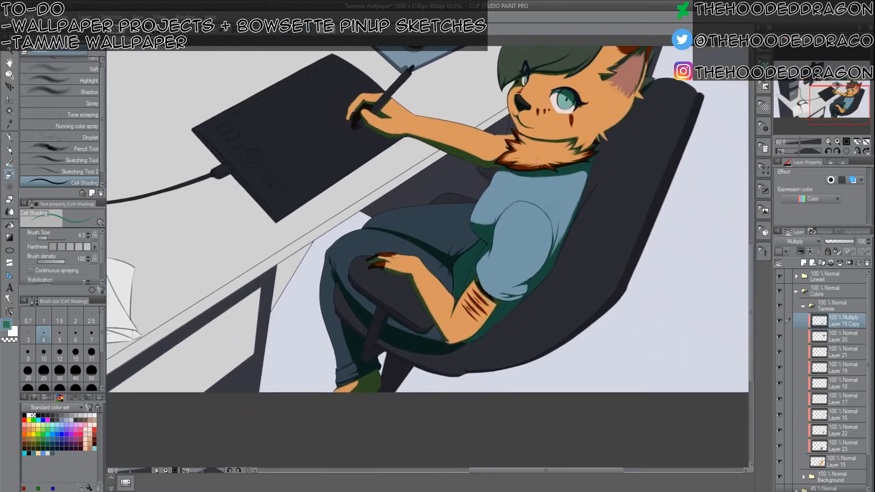
scroll(563, 259, "up", 2)
left_click_drag(542, 332, 563, 256)
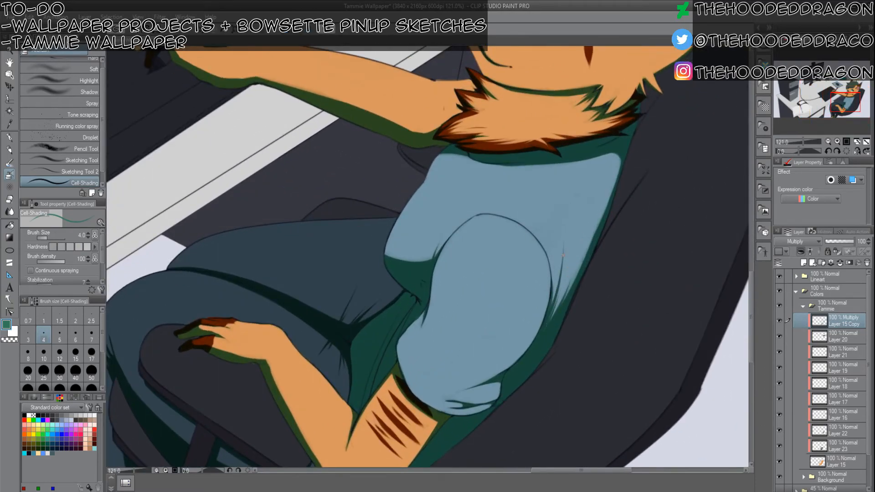
Lower the opacity of the Multiply shadow layer to 45% with the whole wallpaper in view.
scroll(534, 223, "down", 6)
left_click_drag(477, 182, 531, 231)
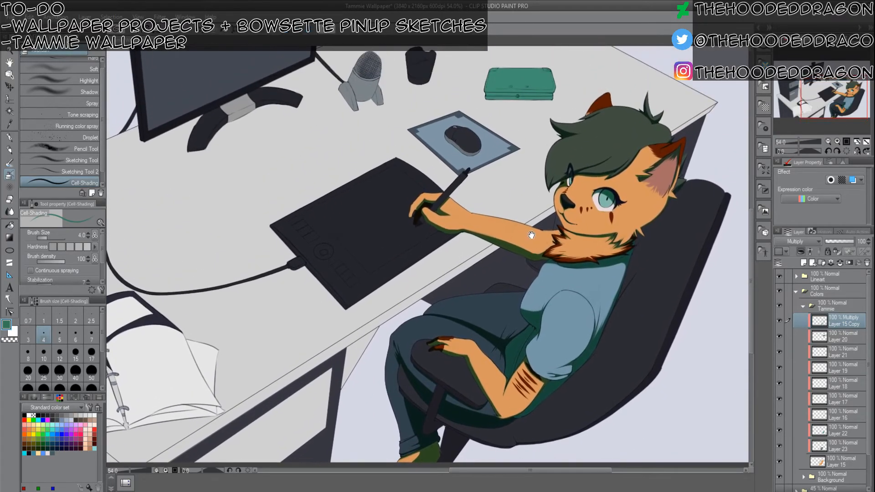
scroll(514, 229, "up", 3)
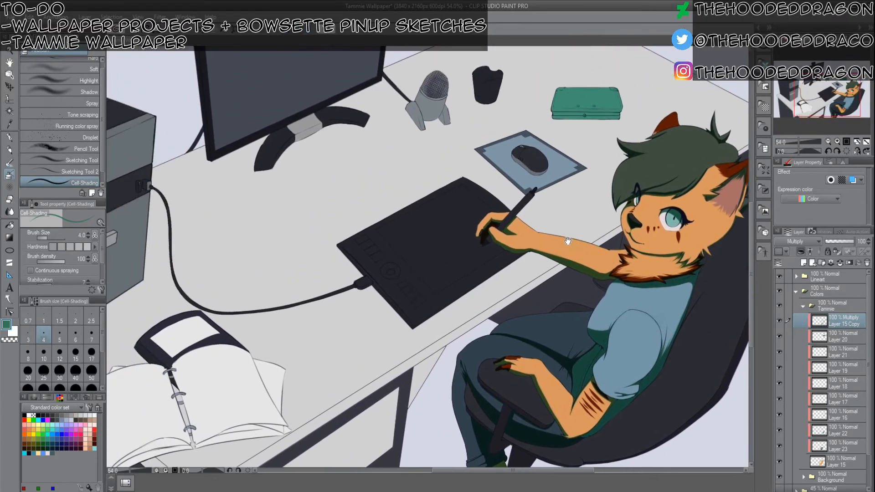
scroll(516, 224, "down", 6)
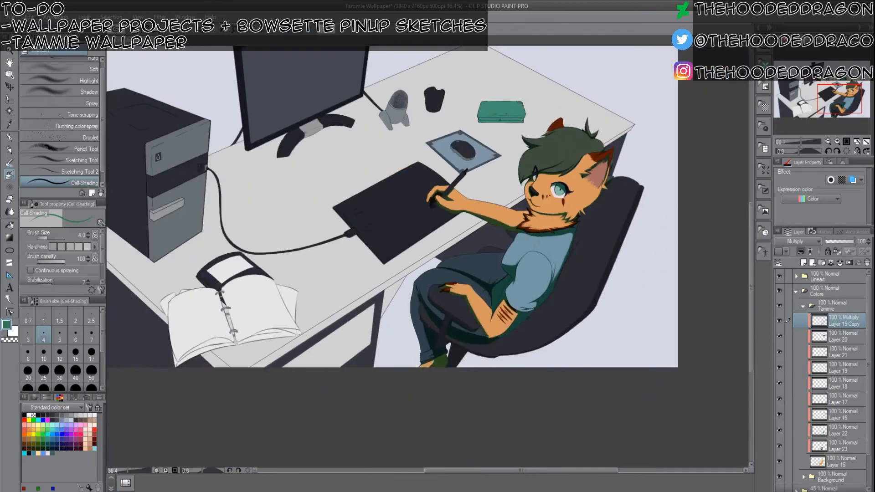
left_click_drag(586, 241, 617, 237)
left_click(859, 143)
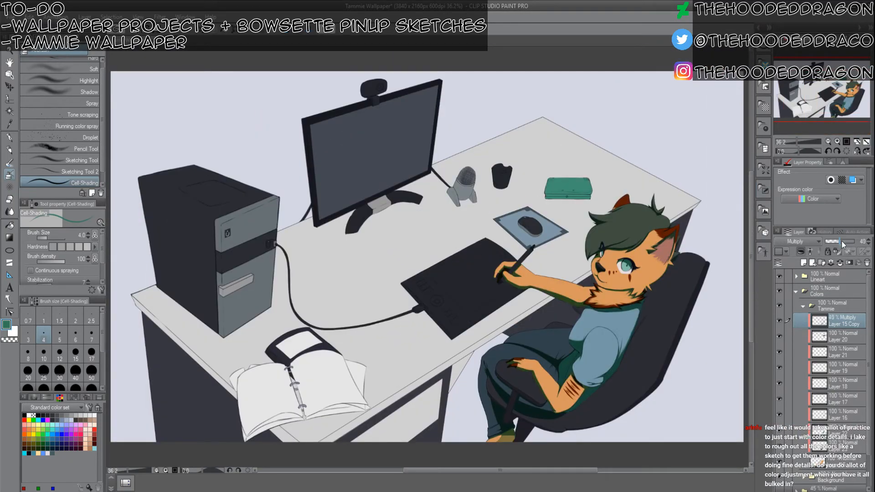
left_click_drag(842, 242, 838, 242)
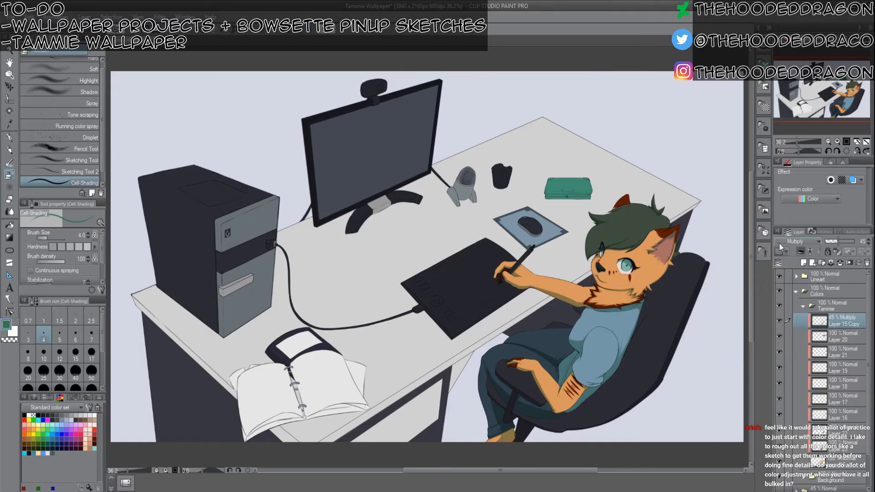
scroll(520, 291, "up", 2)
left_click_drag(547, 318, 527, 273)
left_click(863, 147)
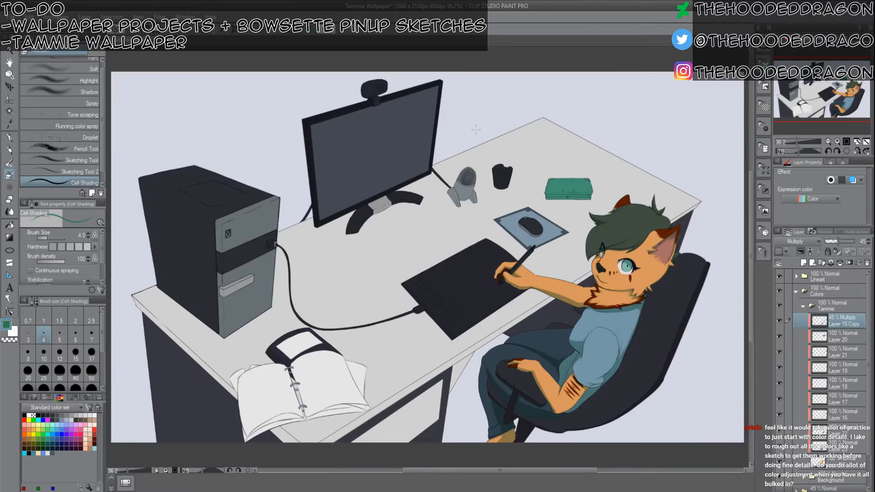
Shade the thin strand lines across the bangs, trimming them by erasing at brush size 8.
scroll(679, 225, "up", 5)
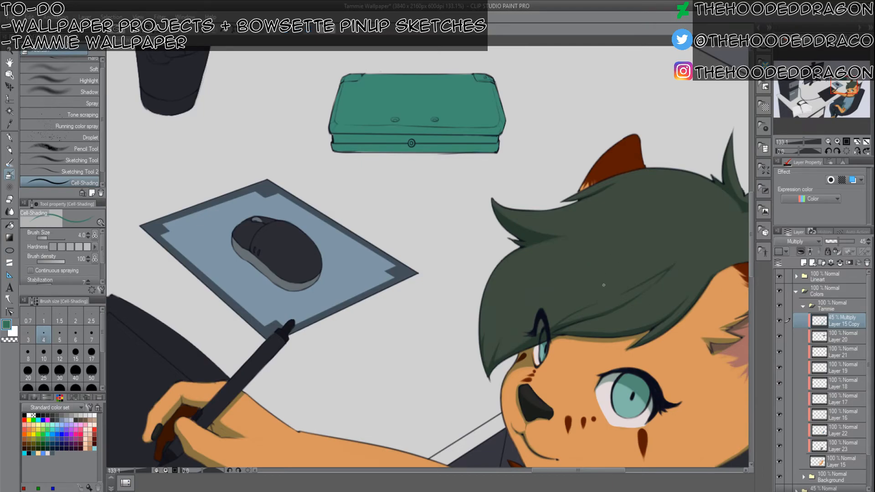
left_click_drag(662, 214, 579, 206)
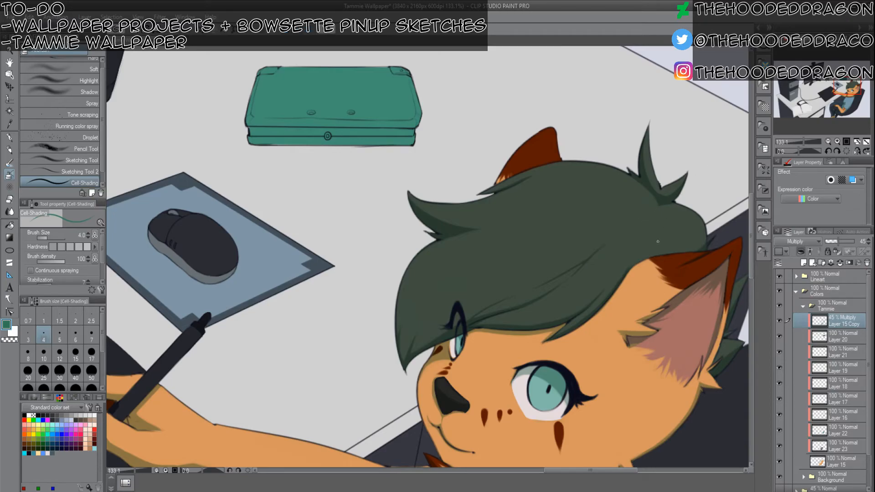
key("c")
key("]")
key("]")
key("]")
key("]")
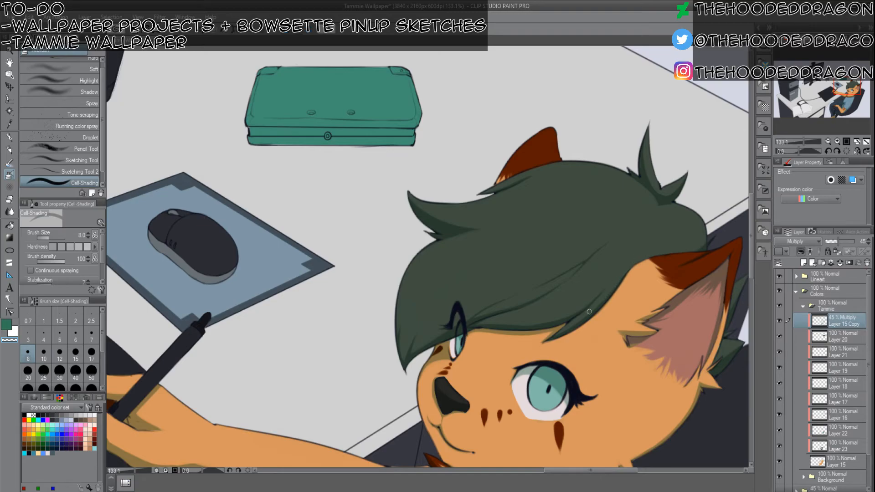
Paint more strand shadows along the lower edge of the bangs at brush size 6.
key("c")
key("bracketleft")
key("bracketleft")
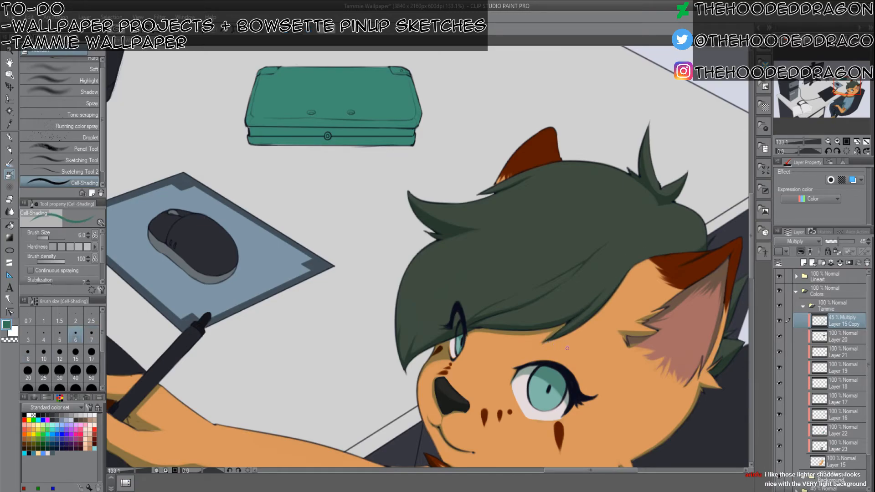
left_click_drag(537, 244, 507, 206)
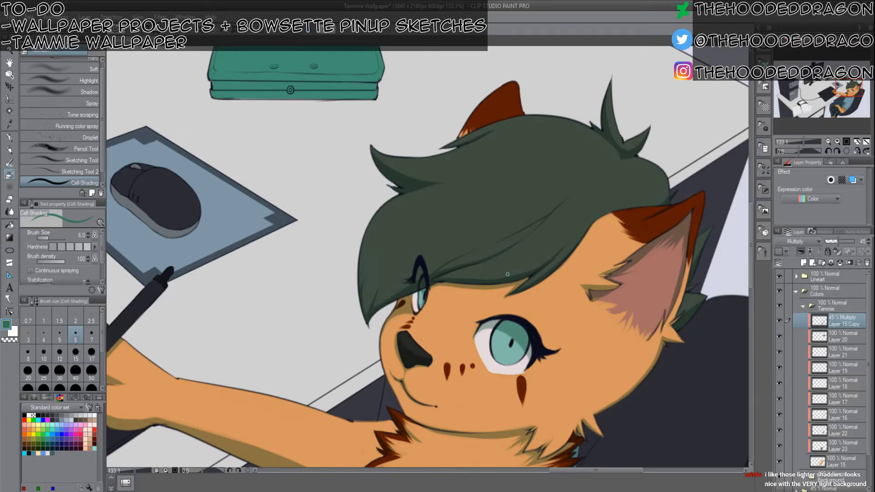
scroll(507, 274, "down", 5)
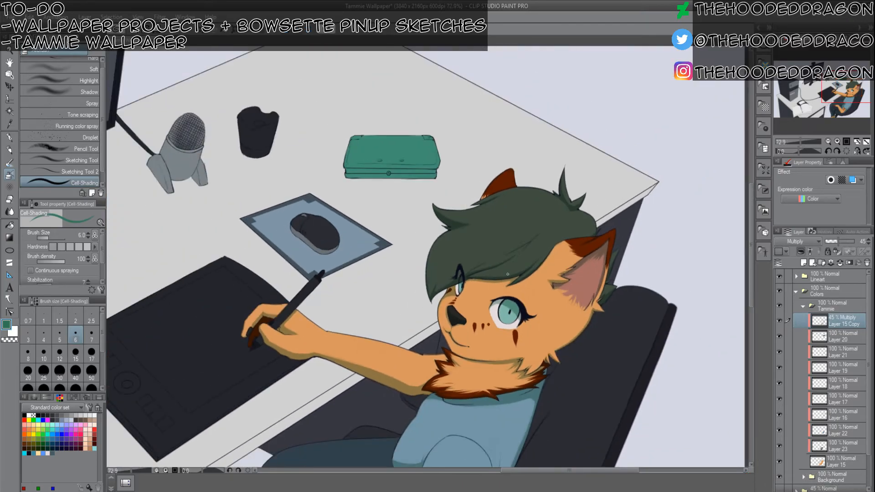
left_click_drag(837, 92, 835, 95)
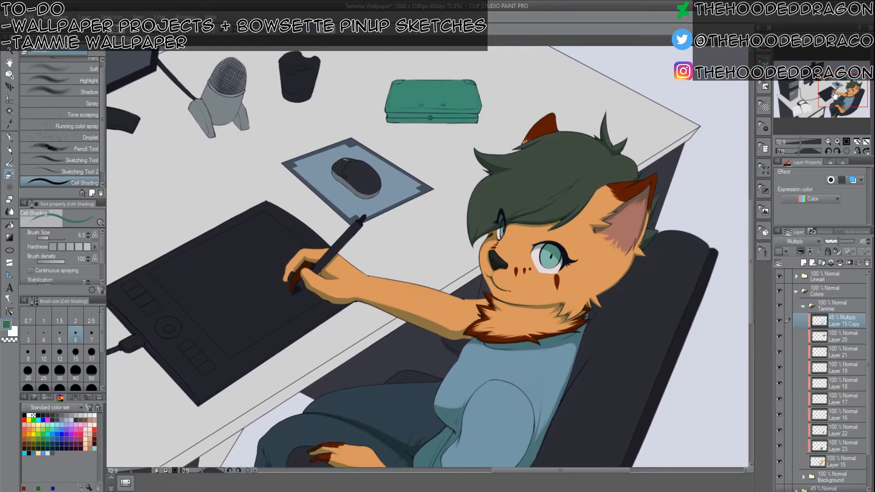
Add fine strand strokes to the front of the bangs near the far eye at brush size 3.
scroll(504, 187, "up", 5)
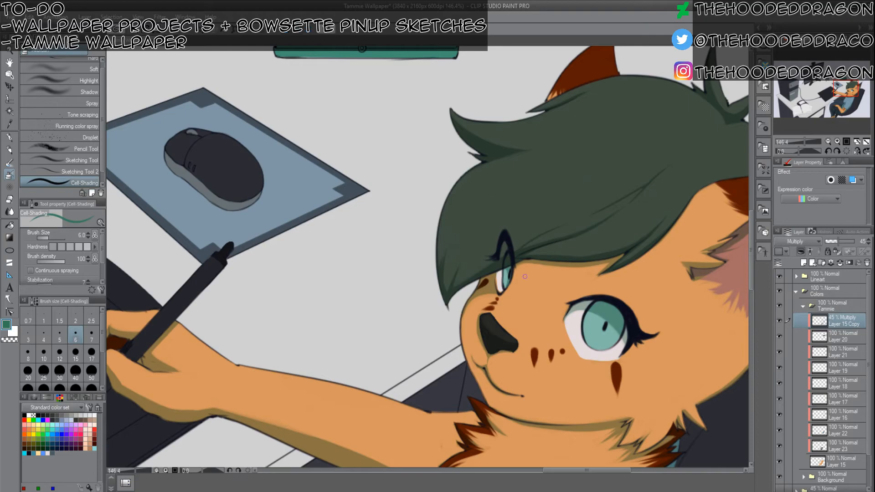
key("bracketleft")
key("bracketleft")
key("bracketleft")
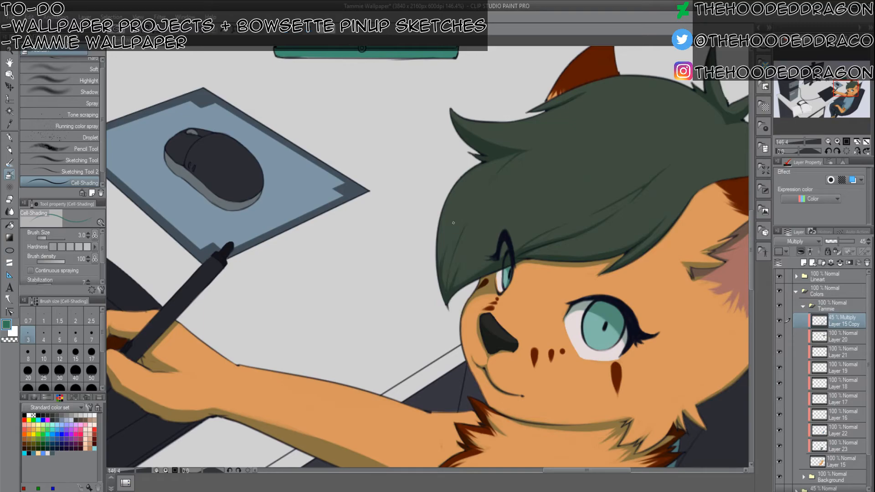
Examine the lightened shadows on the hair, shirt, arms and pants from close up and from a distance.
scroll(448, 222, "down", 3)
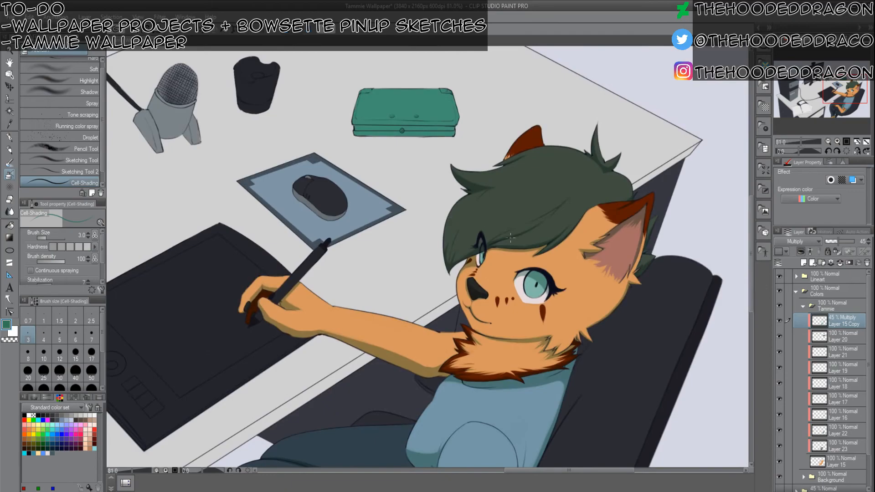
left_click_drag(482, 242, 597, 77)
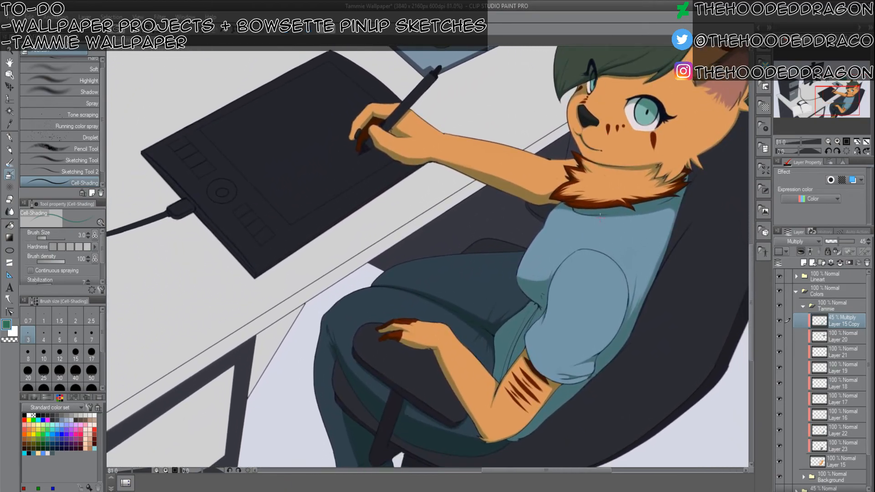
scroll(587, 60, "down", 2)
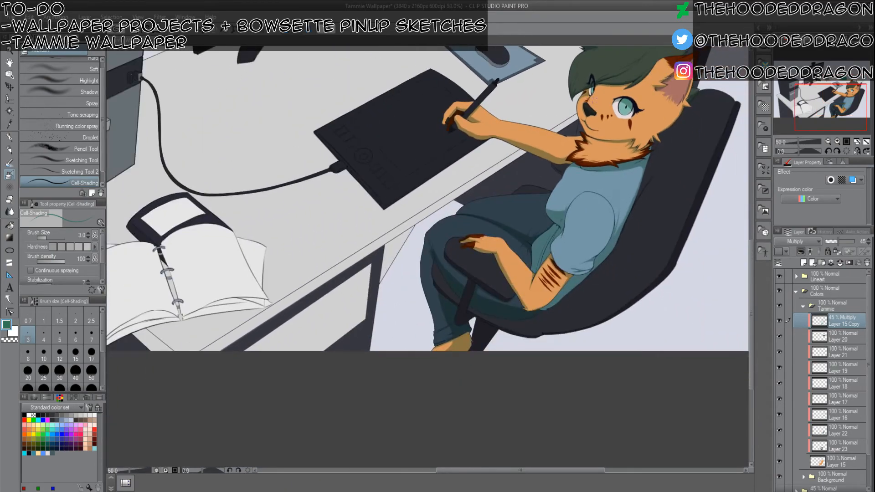
left_click_drag(629, 162, 595, 228)
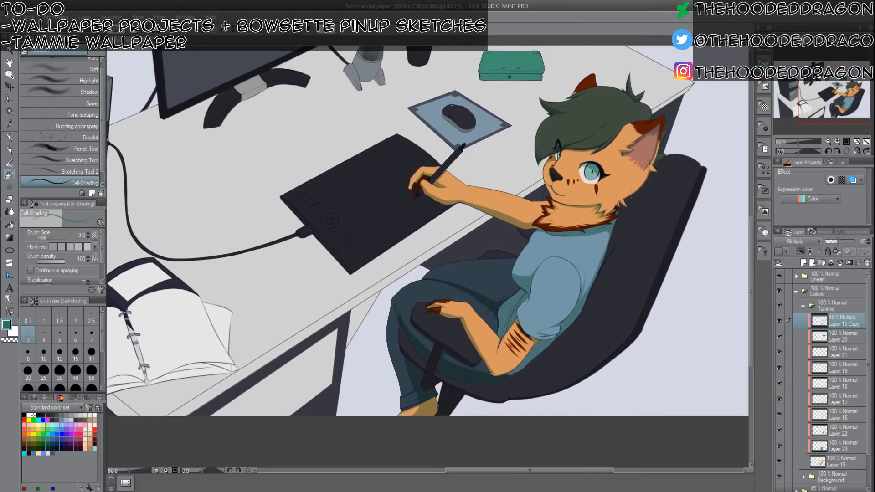
scroll(601, 182, "up", 2)
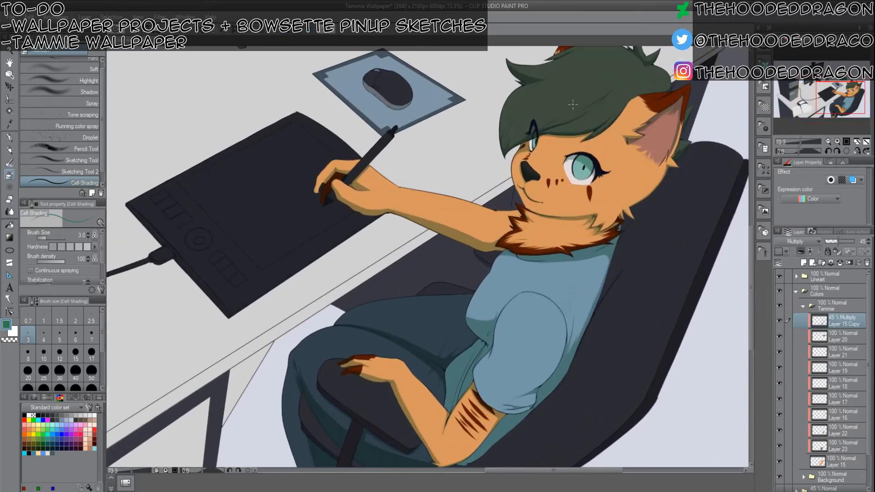
scroll(507, 323, "down", 2)
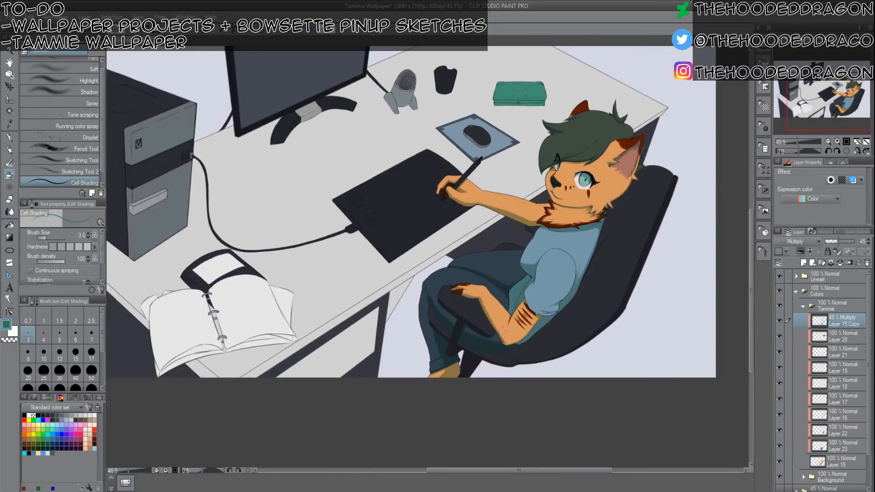
scroll(439, 181, "up", 2)
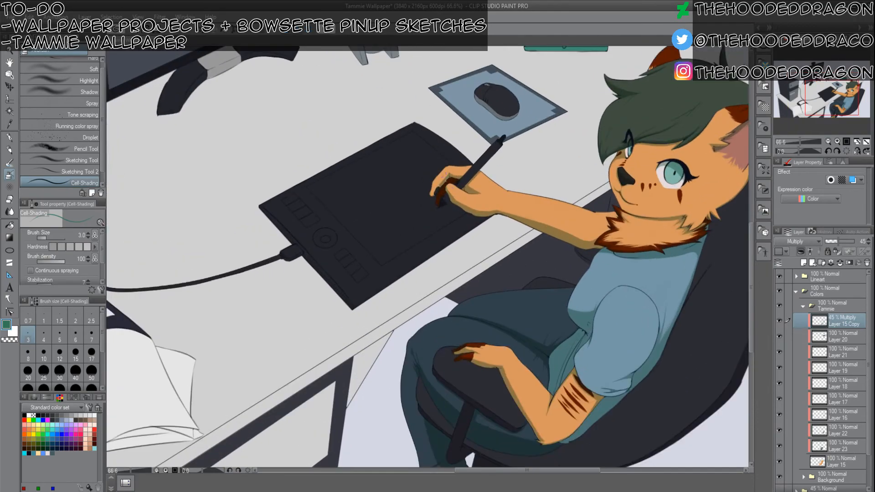
scroll(644, 132, "down", 1)
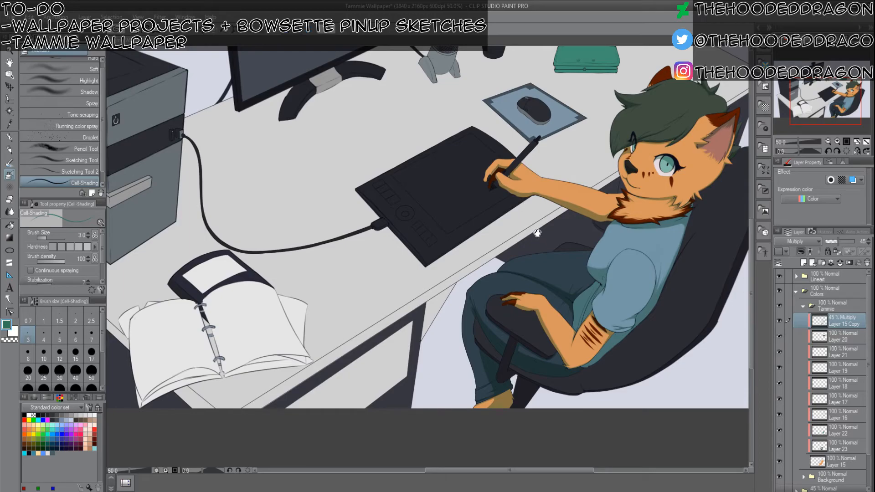
left_click_drag(545, 220, 588, 310)
Try the Normal and Darken blending modes on the shadow layer and restore Multiply.
scroll(799, 238, "up", 2)
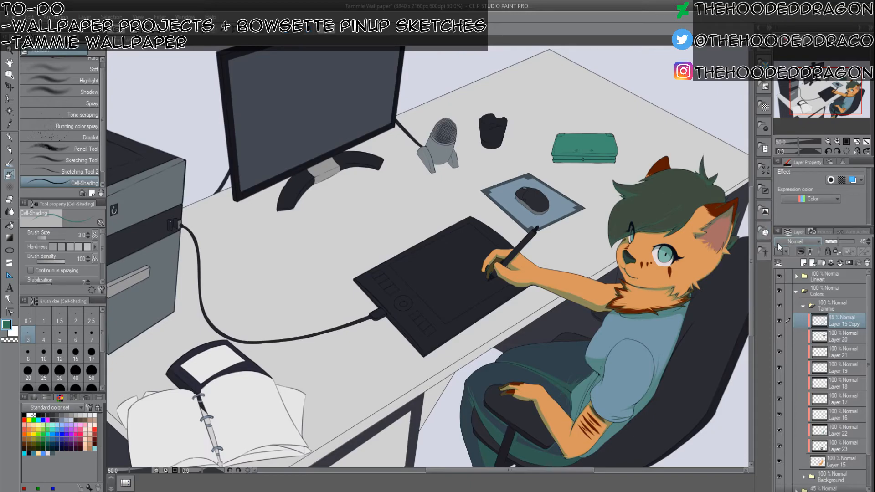
scroll(778, 242, "down", 2)
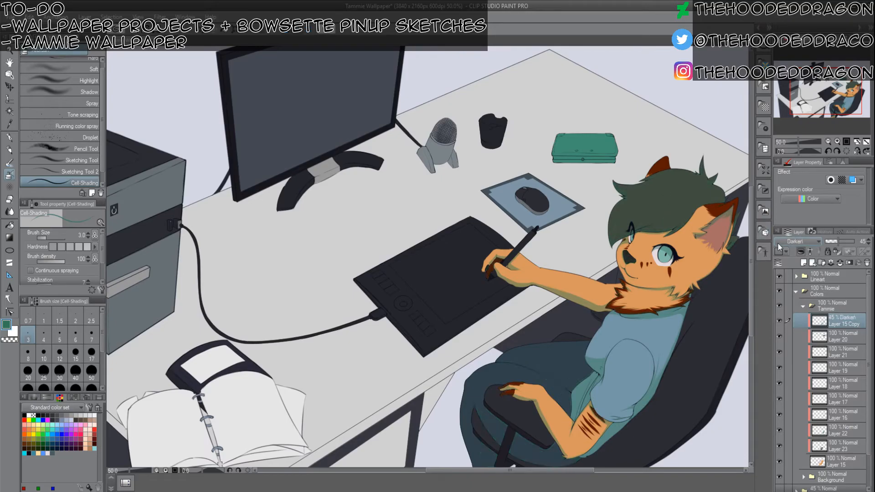
scroll(702, 201, "up", 4)
Shape the shadow around the hair tufts at the back of the head, erasing at size 7 and painting at size 5.
left_click_drag(692, 228, 592, 274)
scroll(593, 271, "up", 2)
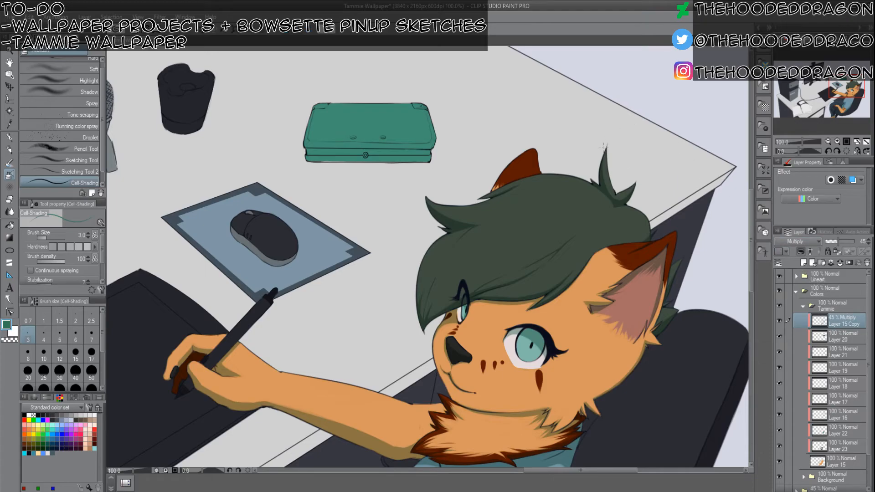
key("c")
key("bracketright")
key("bracketright")
key("bracketright")
key("bracketright")
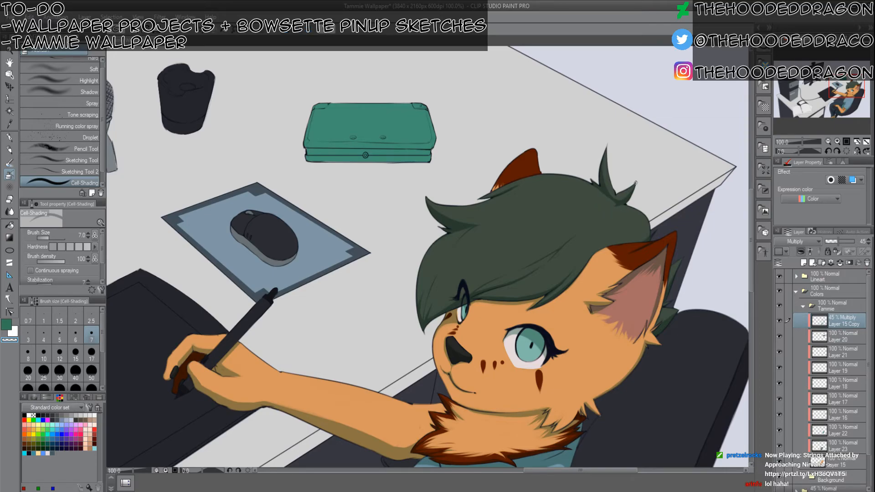
key("bracketleft")
key("bracketleft")
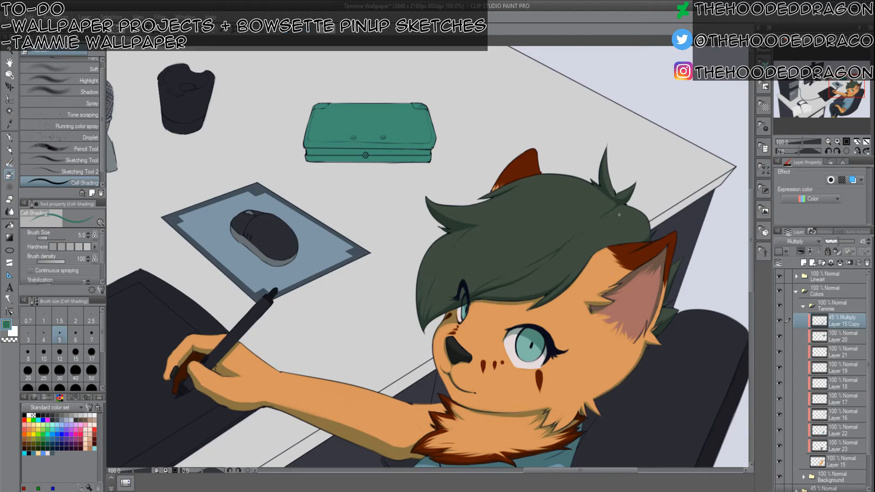
Add finer strand shadows across the crown of the hair at brush size 4.
key("[")
key("[")
key("]")
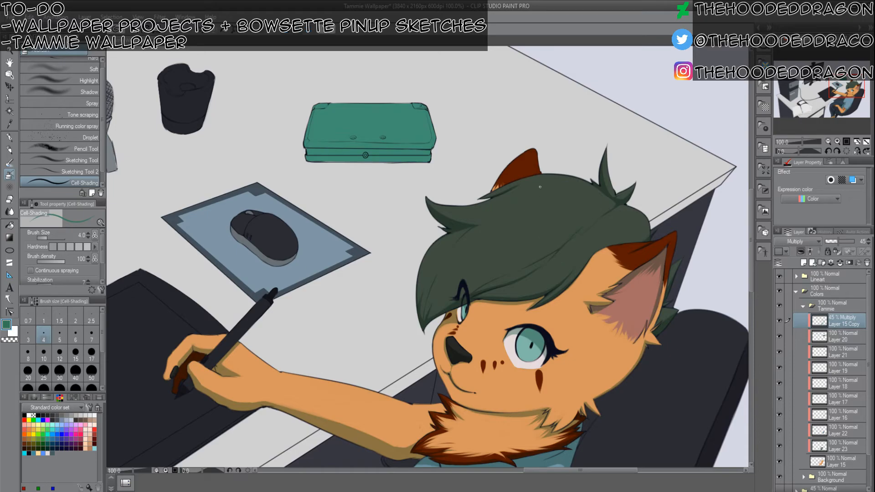
scroll(593, 131, "down", 2)
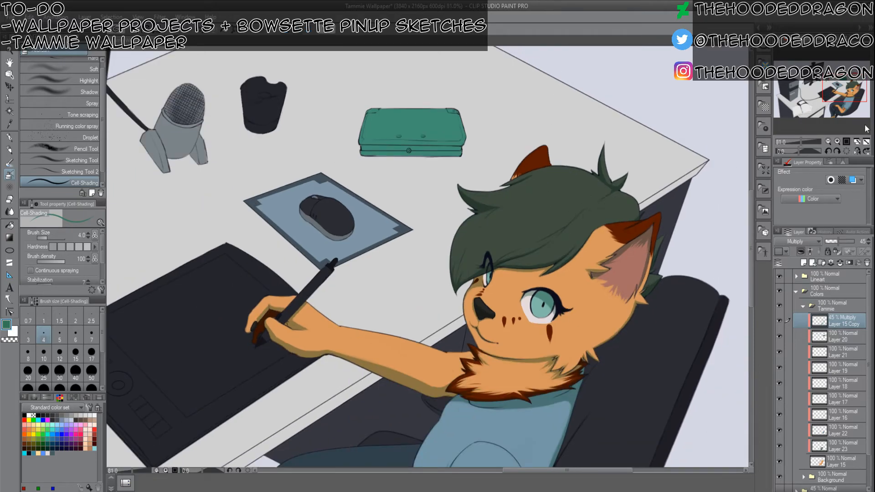
left_click(867, 142)
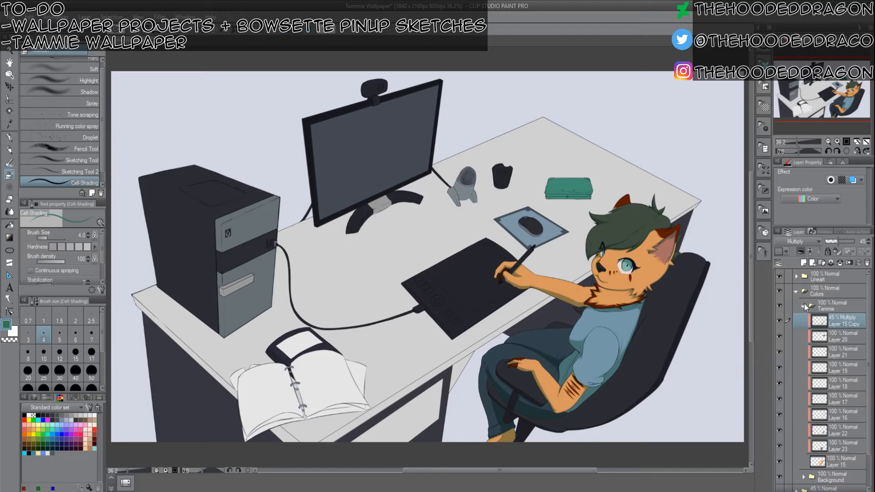
Create a new layer directly above the Multiply shadow layer in the Tammie folder.
left_click(803, 307)
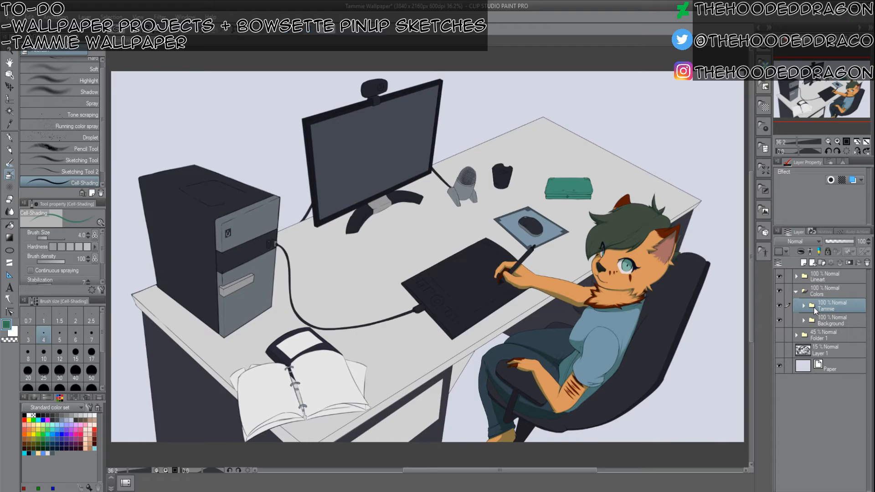
left_click(803, 307)
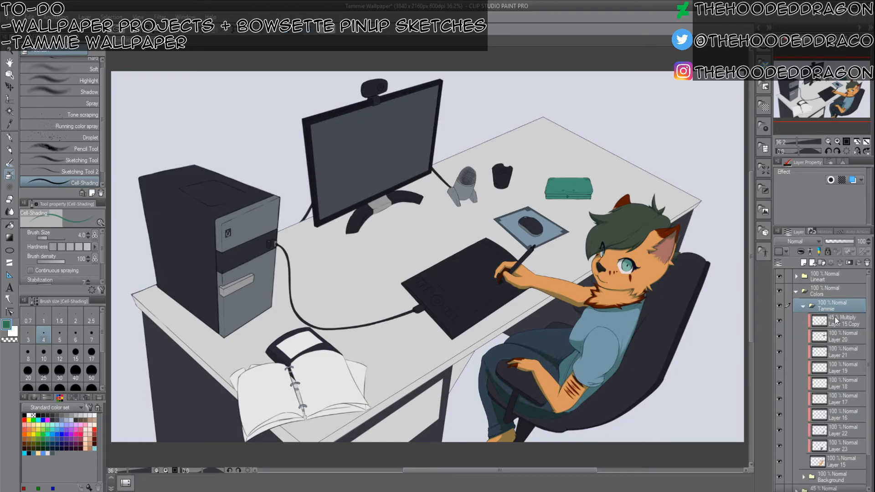
left_click(835, 320)
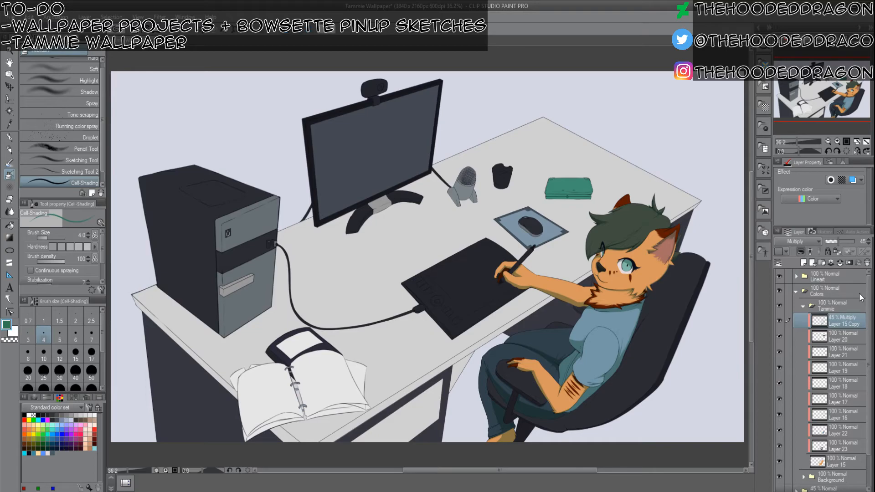
left_click(805, 263)
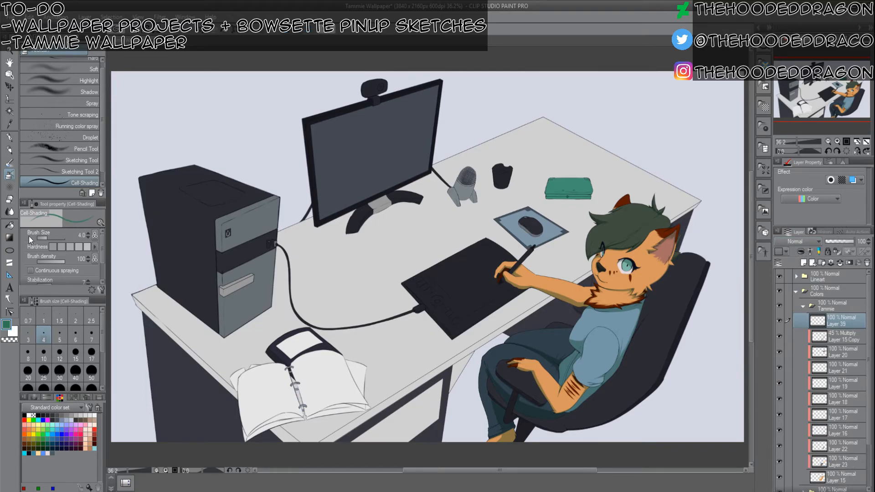
Sample the orange fur colour and adjust it to a pale cream with hue 45, saturation 30% and value 90%.
left_click(651, 273, "alt")
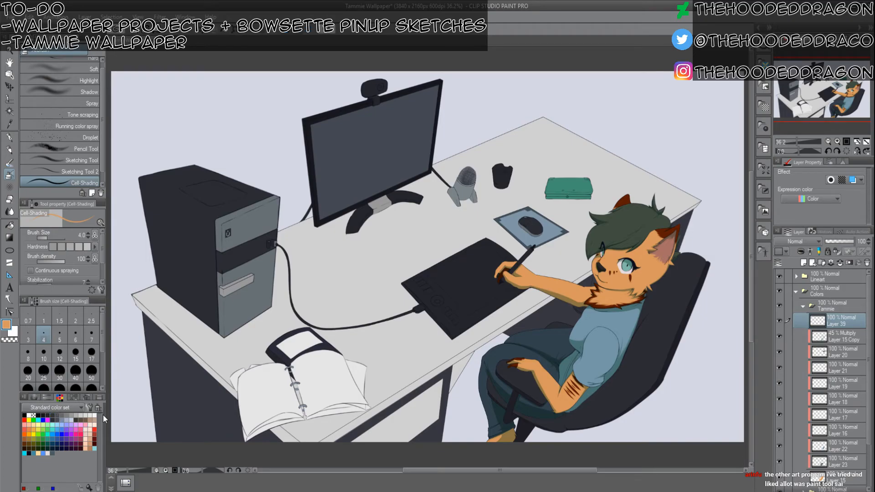
left_click(46, 397)
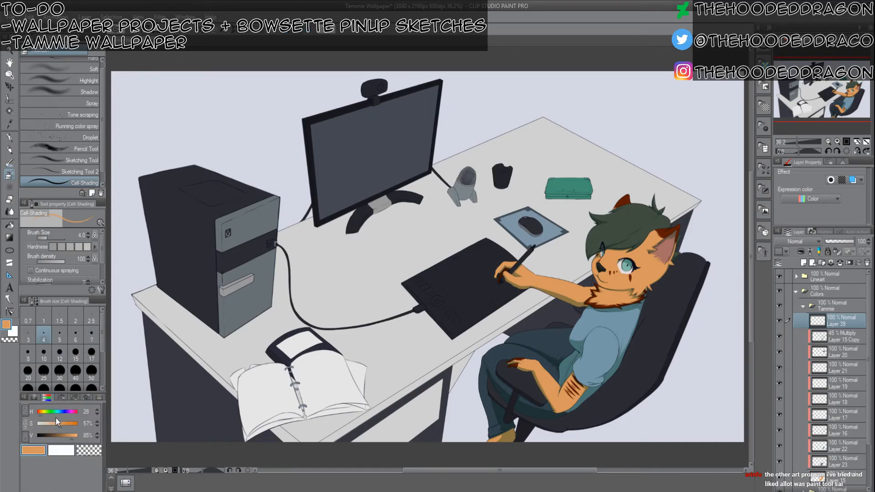
left_click(75, 437)
left_click(53, 425)
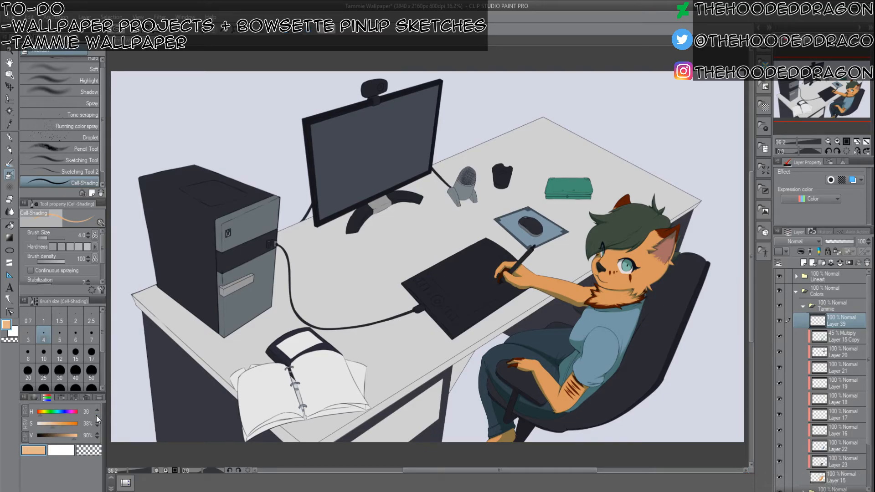
left_click(49, 425)
left_click(42, 412)
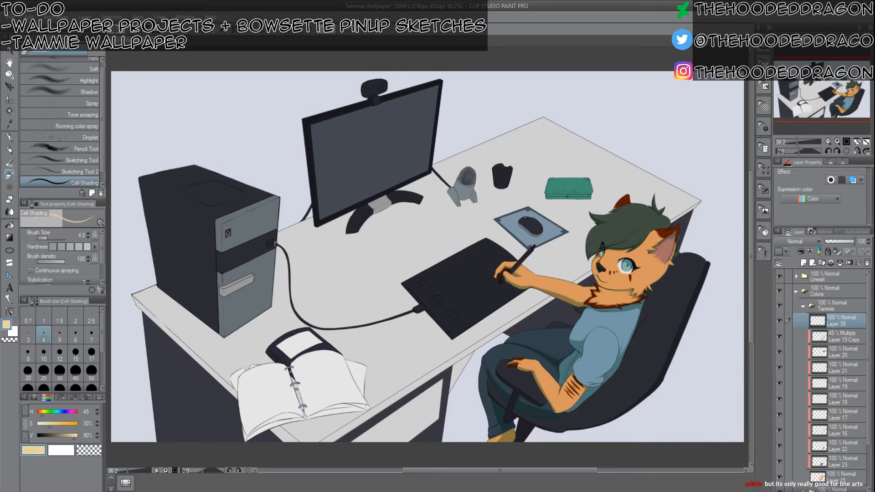
Set the blending mode of the empty layer above the Multiply shadow layer to Screen.
scroll(631, 223, "up", 5)
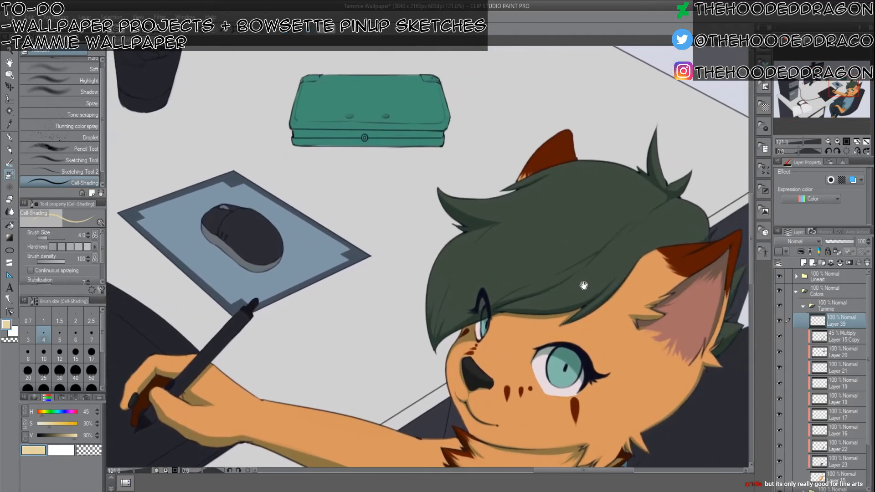
left_click_drag(584, 285, 580, 284)
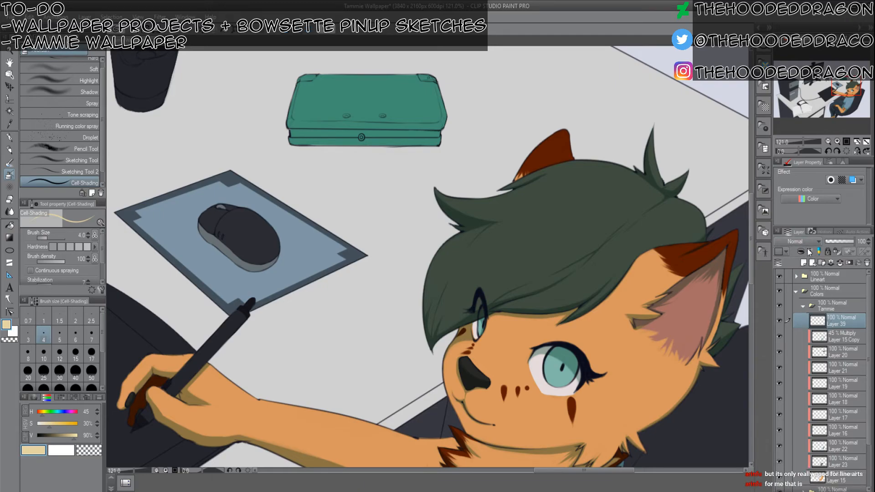
left_click(797, 313)
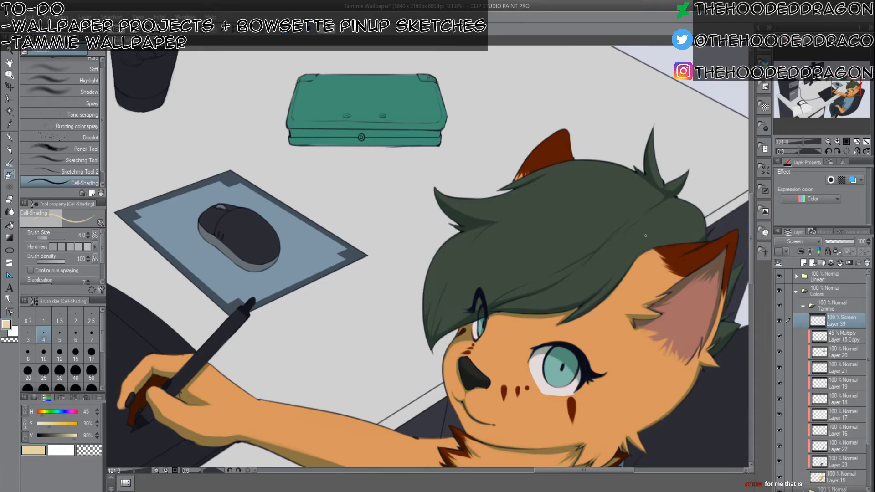
Try short cream highlight strokes on the hair beside the near ear, starting at brush size 8.
key("bracketright")
key("bracketright")
key("bracketright")
key("bracketright")
left_click_drag(625, 230, 605, 246)
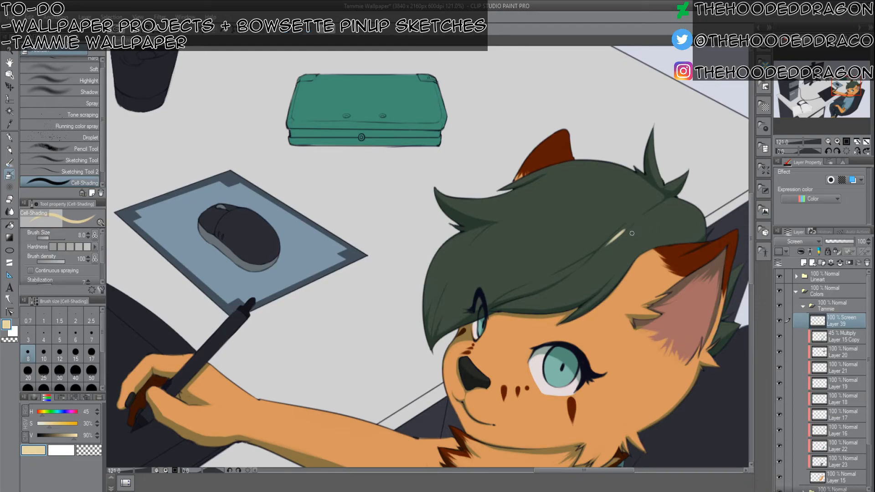
key("bracketright")
key("bracketright")
mouse_move(645, 245)
left_mouse_down()
mouse_move(612, 283)
mouse_move(639, 244)
mouse_move(625, 258)
left_mouse_up()
key("bracketleft")
key("bracketleft")
key("bracketleft")
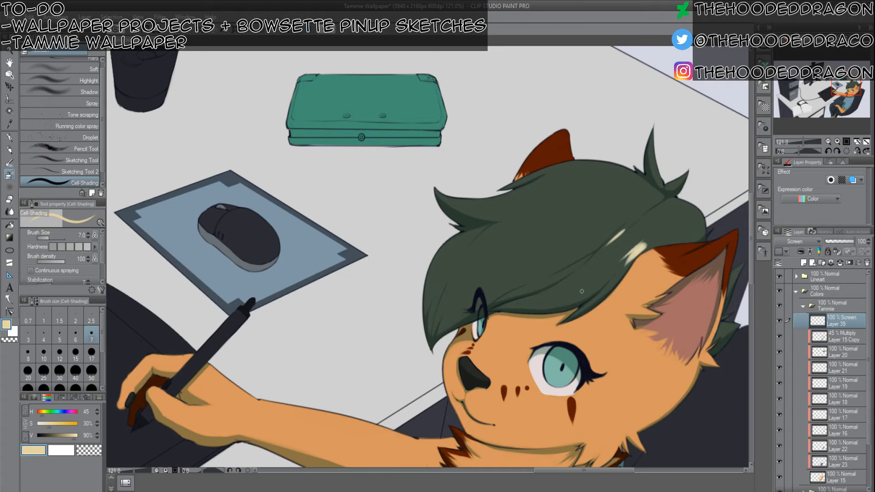
Try filling the hair highlight out into a patch with overlapping strokes, starting at brush size 12, and undo it.
key("bracketright")
key("bracketright")
key("bracketright")
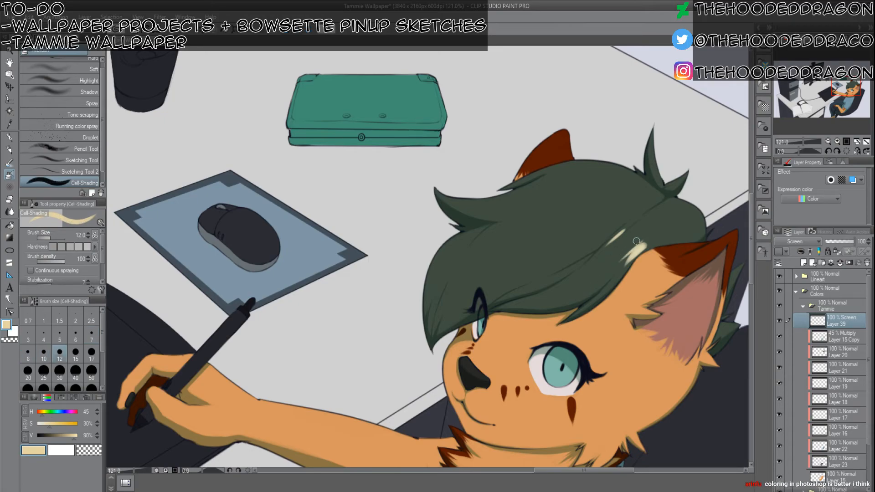
left_click_drag(641, 238, 598, 267)
key("bracketleft")
key("bracketleft")
key("bracketleft")
left_click_drag(638, 236, 598, 268)
left_click_drag(641, 234, 602, 263)
key("bracketright")
key("bracketright")
key("bracketright")
key("bracketright")
left_click_drag(637, 233, 608, 252)
key("bracketleft")
key("bracketleft")
key("bracketleft")
key("bracketleft")
key("bracketleft")
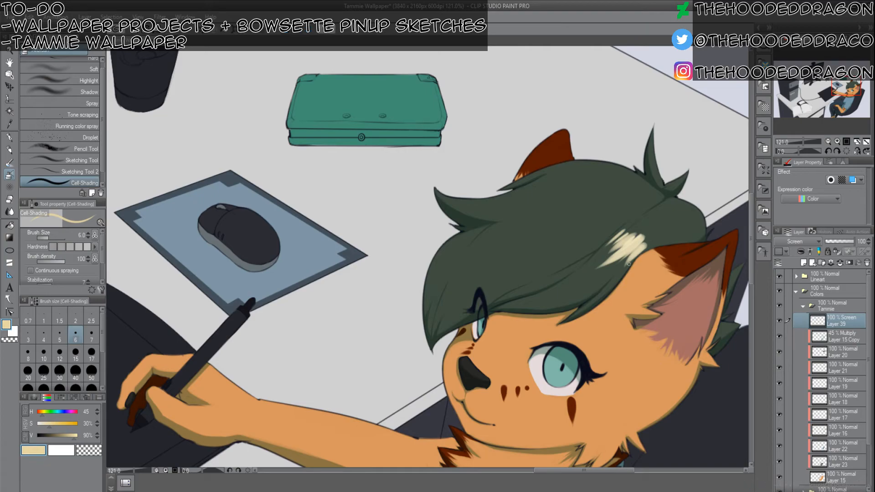
key("ctrl+z")
Try another hair highlight beside the near ear with thin and wide strokes, starting at brush size 8, and undo it.
key("bracketright")
key("bracketright")
key("bracketright")
key("bracketright")
key("bracketright")
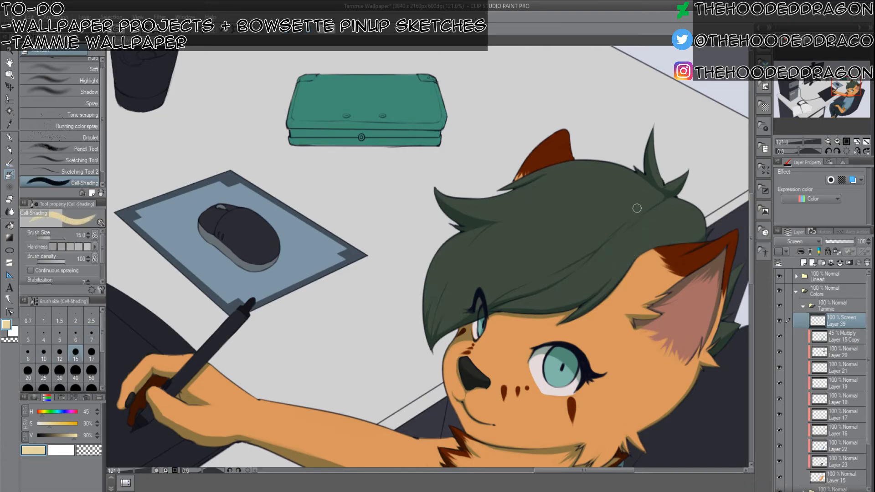
key("bracketleft")
key("bracketleft")
key("bracketleft")
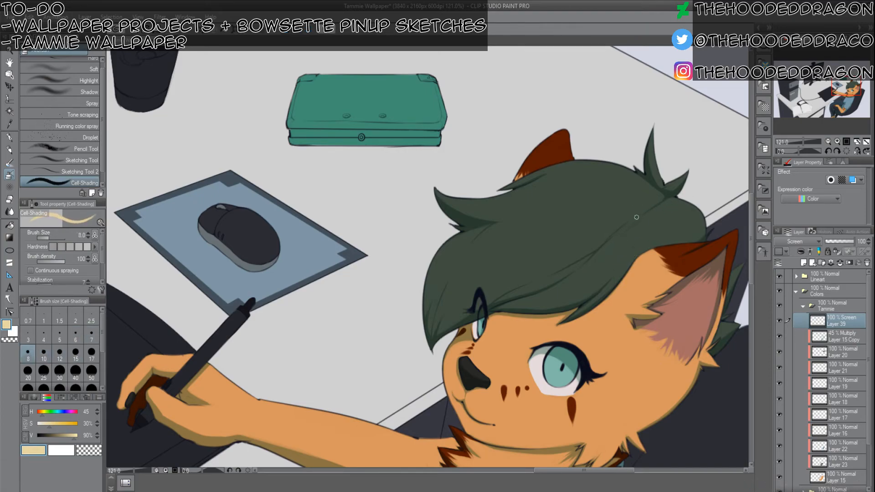
left_click_drag(631, 222, 606, 245)
key("bracketright")
key("bracketright")
key("bracketright")
key("bracketright")
mouse_move(636, 223)
left_mouse_down()
mouse_move(611, 246)
mouse_move(624, 262)
mouse_move(632, 245)
left_mouse_up()
key("bracketright")
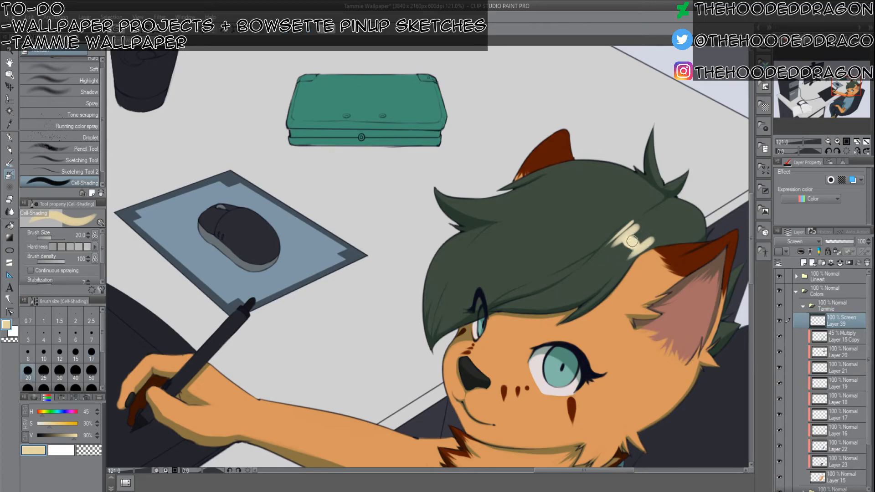
key("ctrl+z")
key("ctrl+z")
key("ctrl+z")
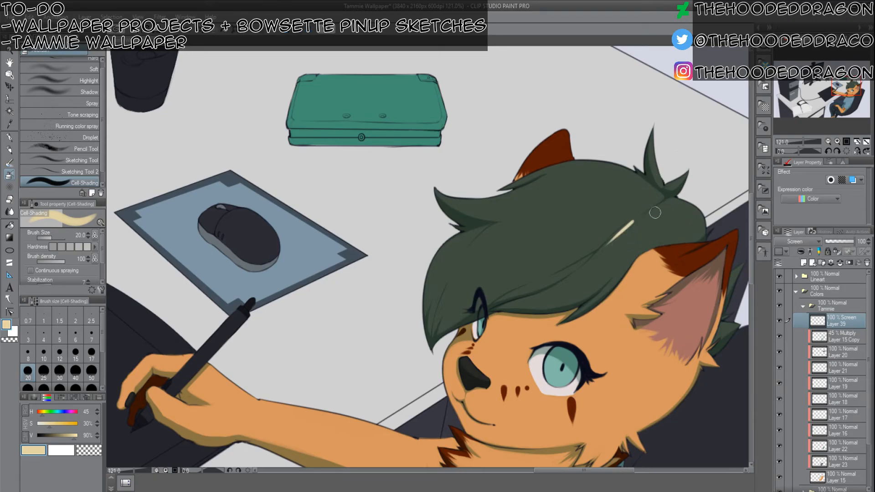
key("ctrl+z")
left_click_drag(644, 245, 635, 245)
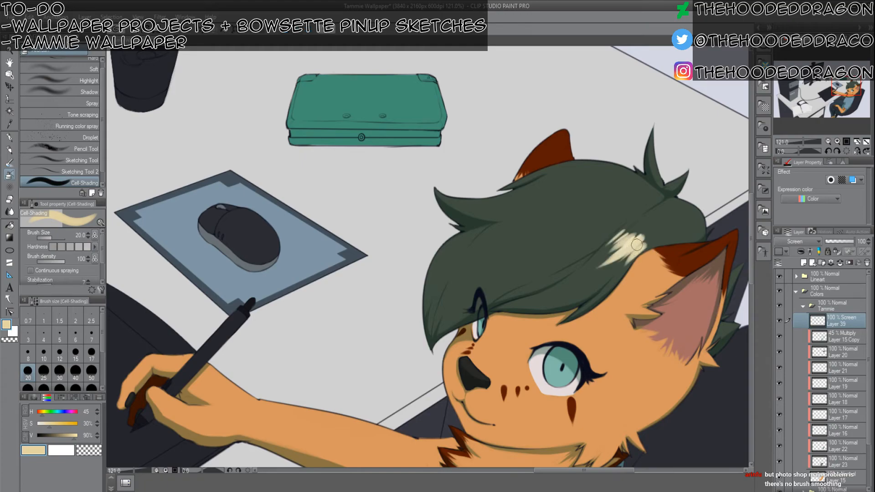
key("ctrl+z")
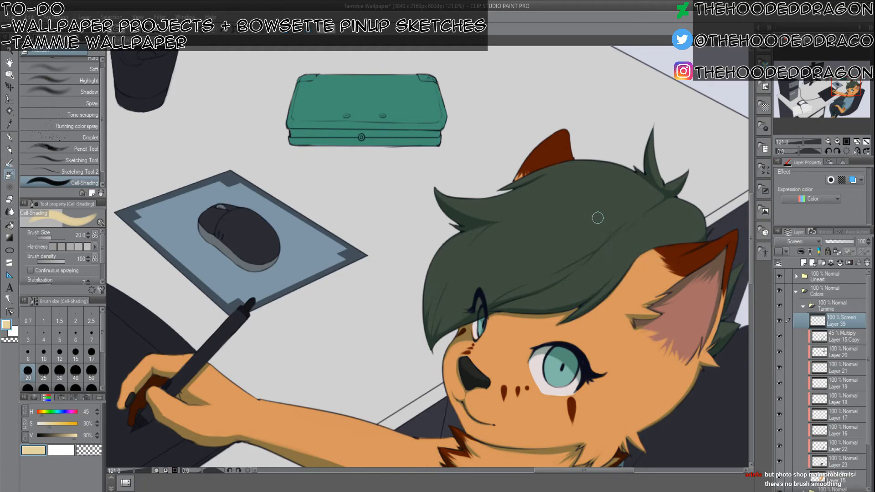
Paint a thick highlight block on the hair beside the near ear at size 20 and trim both long edges, erasing at size 10.
mouse_move(621, 244)
left_mouse_down()
mouse_move(612, 244)
mouse_move(637, 254)
mouse_move(629, 242)
left_mouse_up()
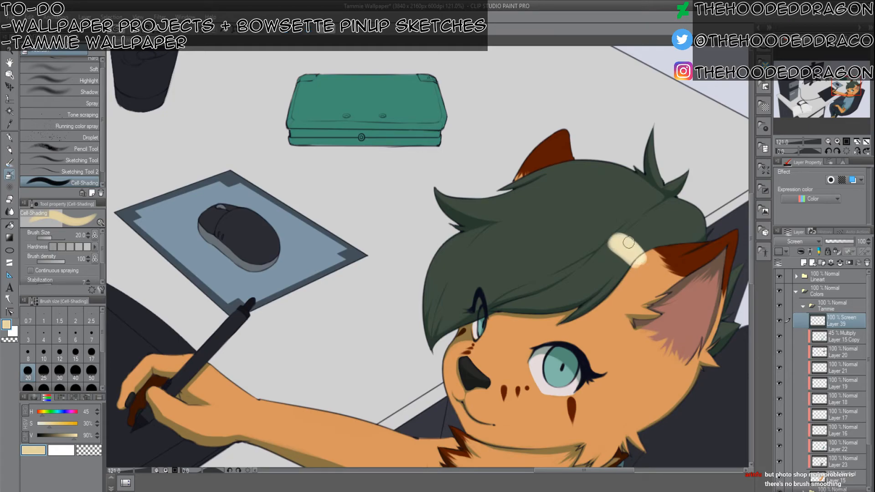
key("c")
key("bracketleft")
key("bracketleft")
key("bracketleft")
key("bracketleft")
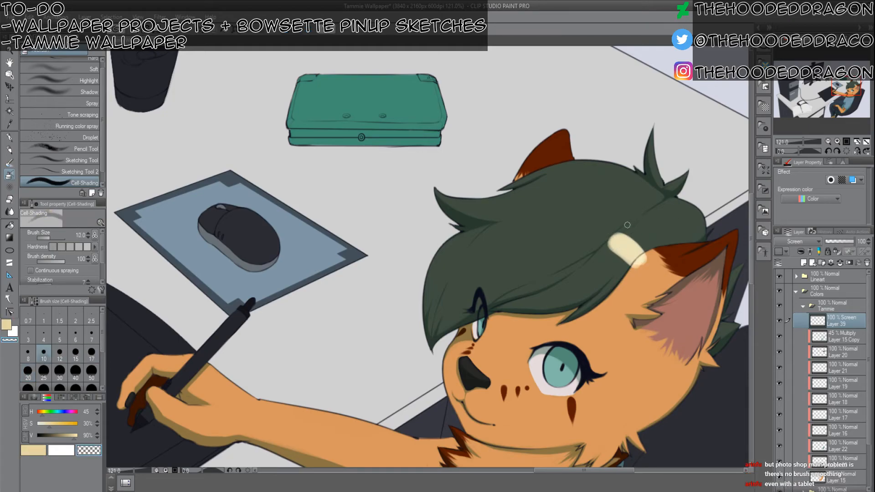
left_click_drag(616, 233, 603, 247)
mouse_move(645, 265)
left_mouse_down()
mouse_move(640, 271)
mouse_move(645, 252)
left_mouse_up()
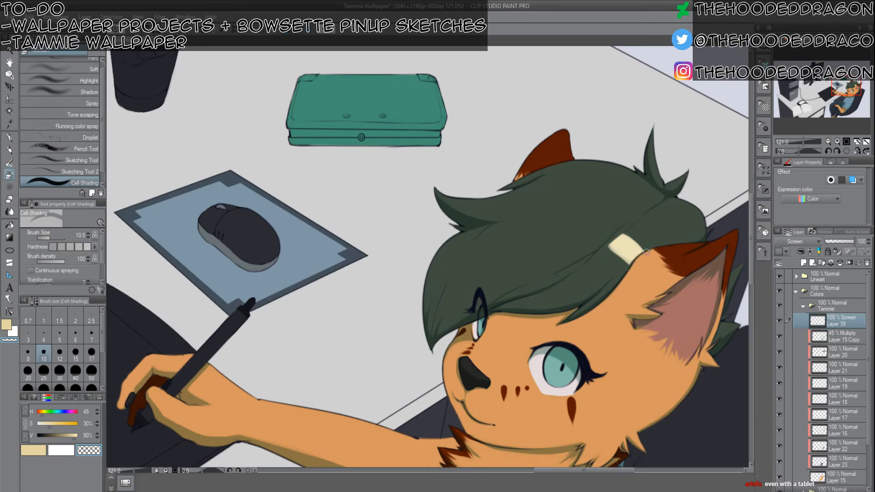
key("bracketleft")
key("bracketleft")
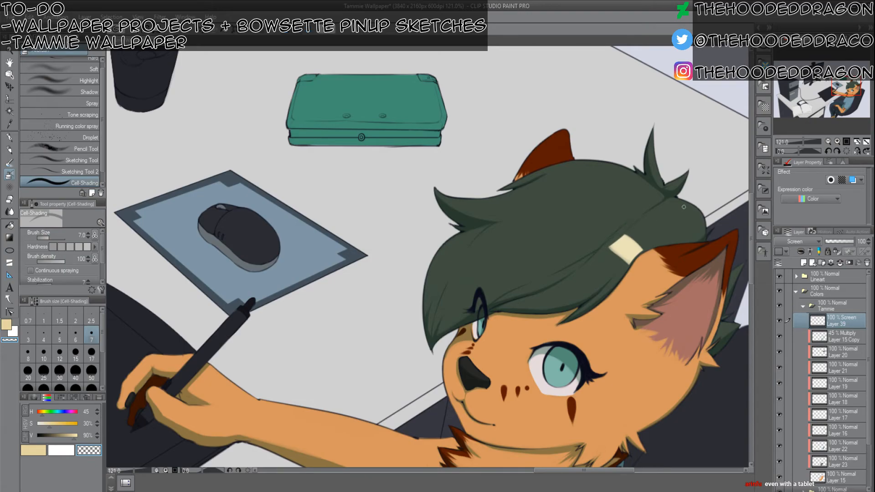
Add thin strands along the edges of the highlight block at brush size 3, switching to a size 4 transparent brush for cleanup.
key("c")
key("bracketleft")
key("bracketleft")
key("bracketleft")
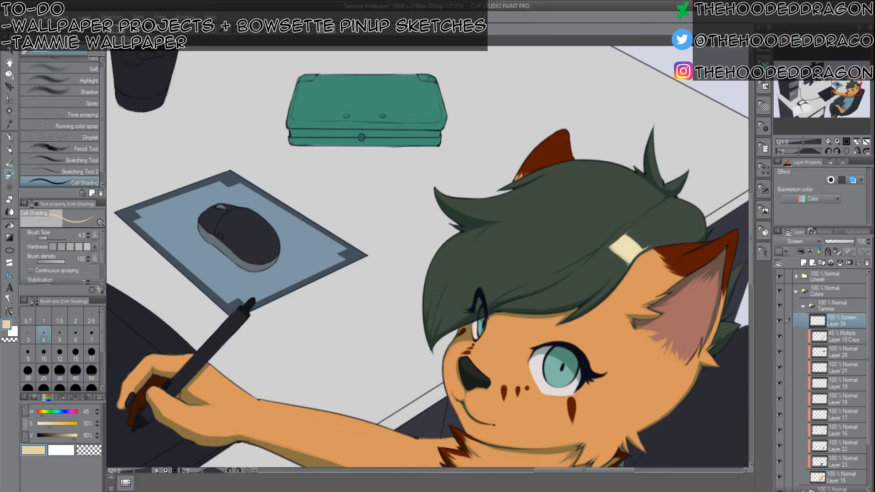
key("bracketleft")
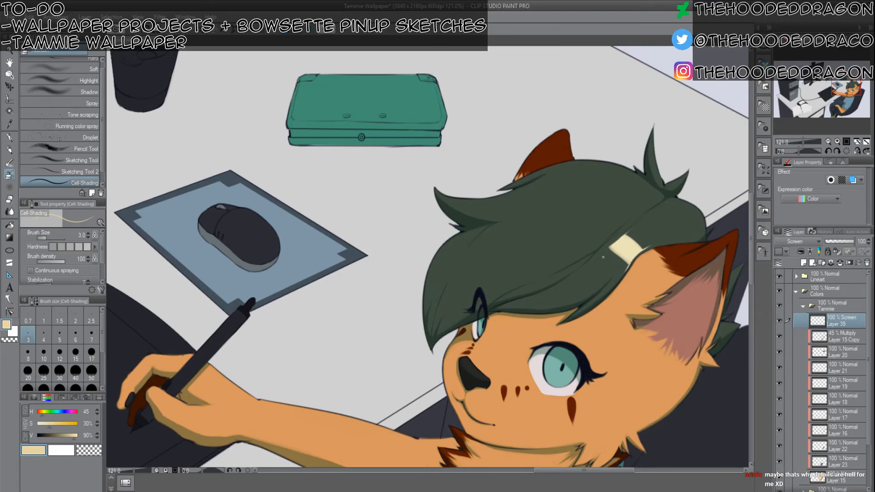
left_click_drag(612, 245, 602, 254)
key("c")
key("bracketright")
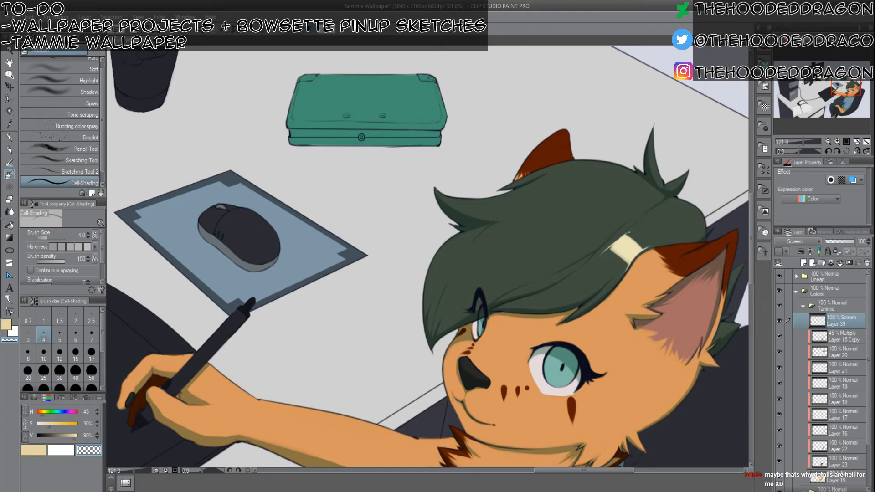
Refine the strand tips of the highlight block, painting at size 2.5 and erasing at size 3.
key("c")
key("bracketleft")
key("bracketleft")
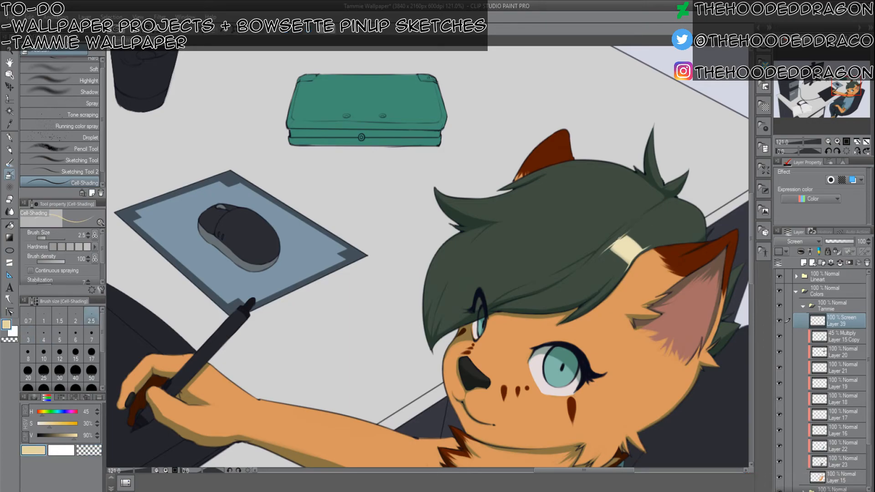
key("c")
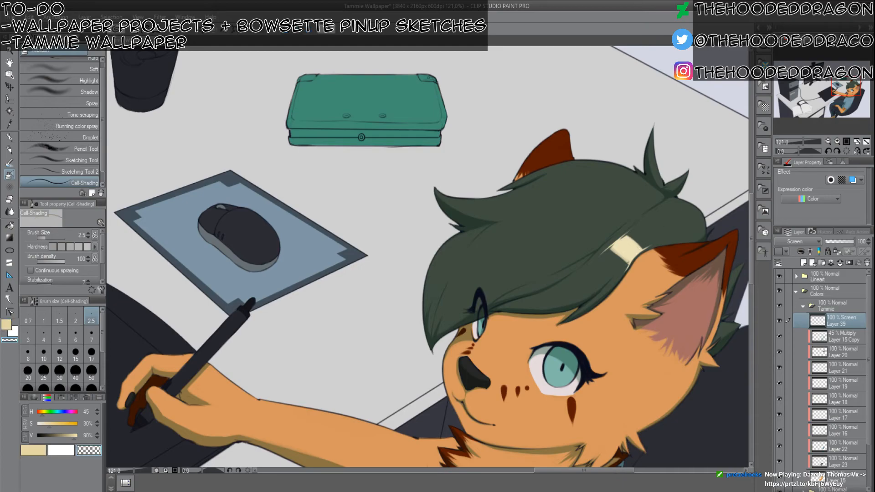
key("bracketright")
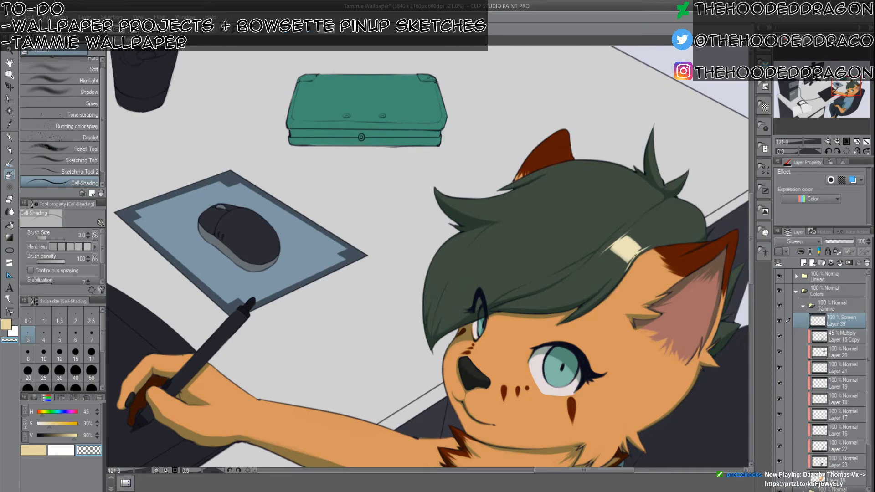
key("c")
key("bracketleft")
key("bracketleft")
left_click_drag(631, 254, 625, 263)
key("bracketright")
key("bracketright")
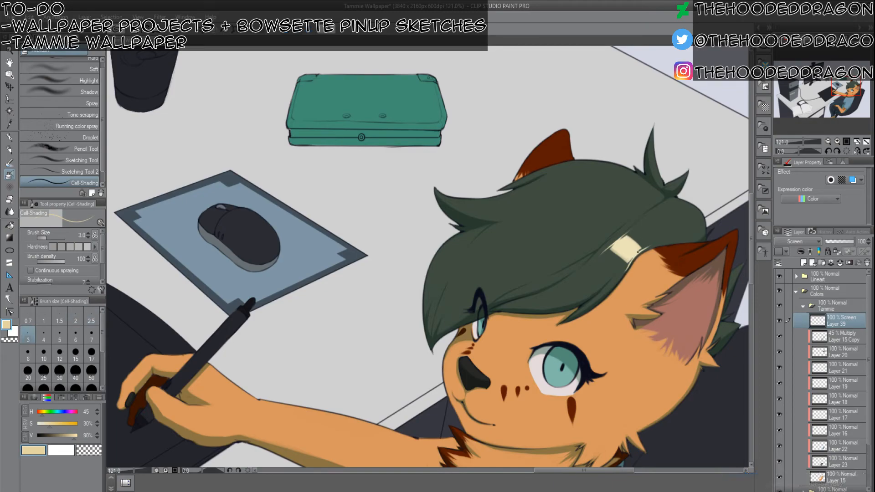
Add longer highlight strands at the upper end of the block, using brush sizes 5 and 4.
key("bracketright")
key("bracketright")
left_click_drag(621, 233, 600, 249)
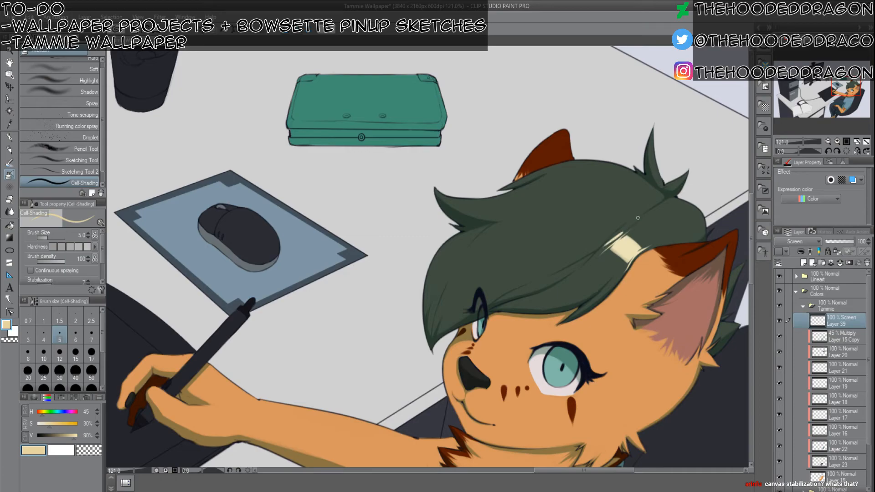
key("bracketleft")
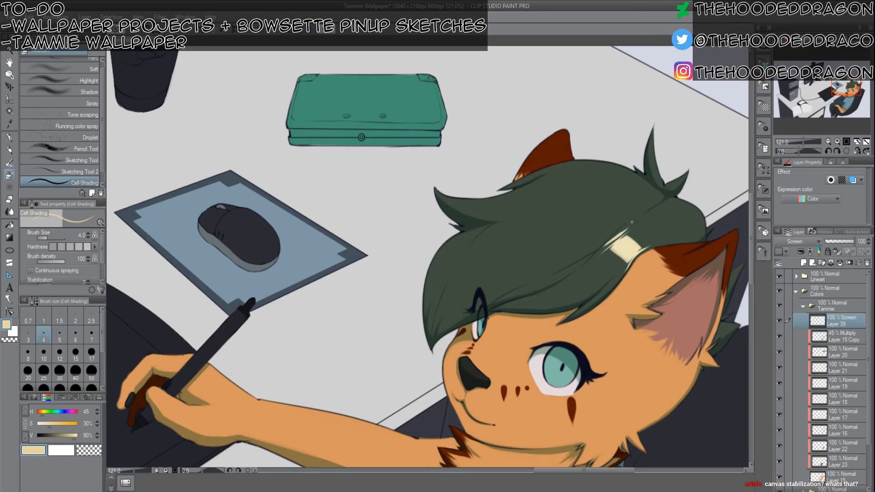
left_click_drag(623, 226, 613, 234)
Paint a broad highlight band across the crown from near the far ear towards the existing block, finishing at brush size 17.
key("bracketright")
key("bracketright")
key("bracketright")
key("bracketright")
key("bracketright")
key("bracketright")
key("bracketright")
key("bracketright")
key("bracketright")
key("bracketright")
key("bracketright")
mouse_move(549, 188)
left_mouse_down()
mouse_move(601, 229)
mouse_move(582, 208)
mouse_move(599, 228)
mouse_move(588, 213)
mouse_move(600, 236)
left_mouse_up()
key("bracketleft")
key("bracketleft")
key("bracketleft")
left_click_drag(562, 202, 603, 232)
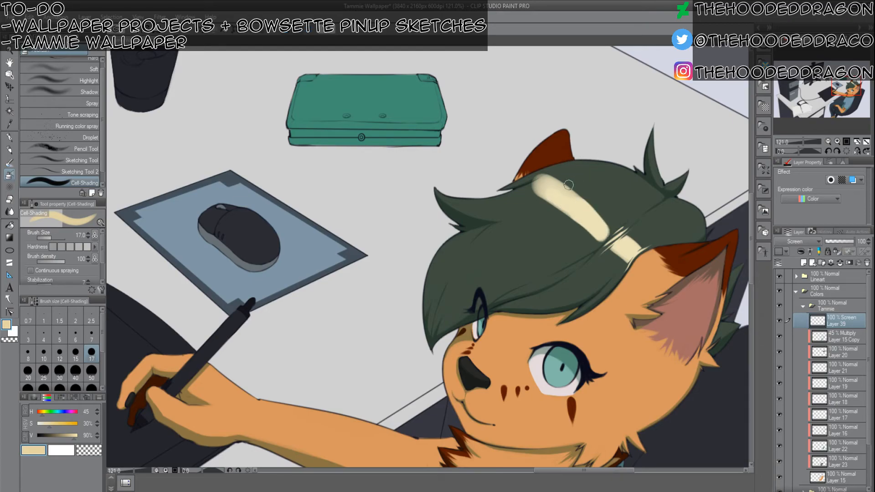
Trim the crown highlight band's outer edge and far-ear end with the transparent brush, using size 10 and reducing it to 3.
key("c")
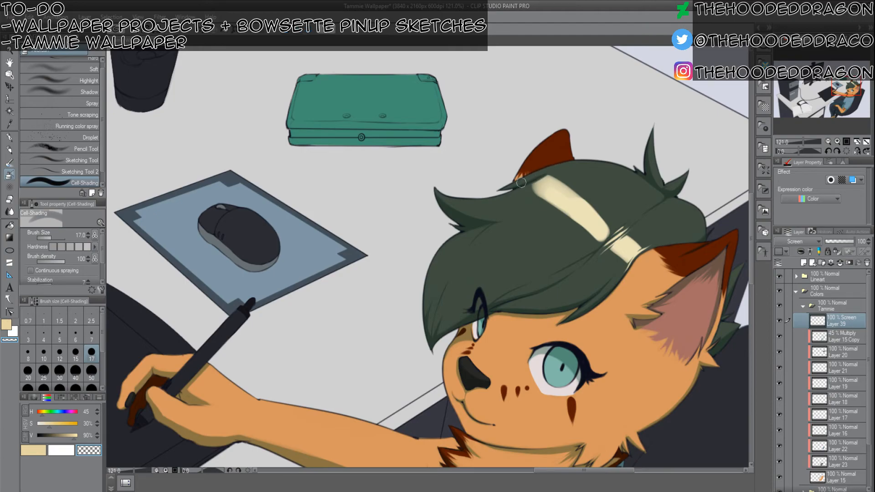
key("bracketleft")
key("bracketleft")
key("bracketleft")
mouse_move(533, 195)
left_mouse_down()
mouse_move(553, 207)
mouse_move(521, 184)
mouse_move(582, 233)
left_mouse_up()
left_click_drag(537, 187, 596, 240)
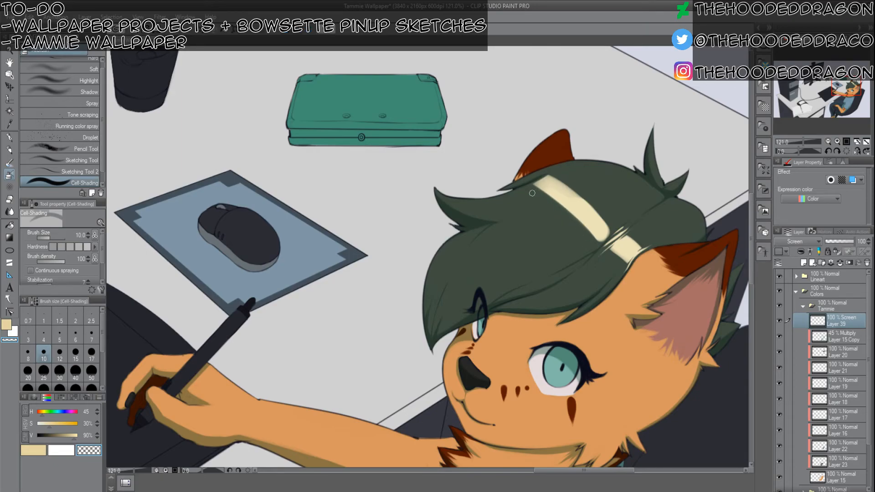
key("bracketleft")
key("bracketleft")
key("bracketleft")
key("bracketleft")
key("bracketleft")
key("bracketleft")
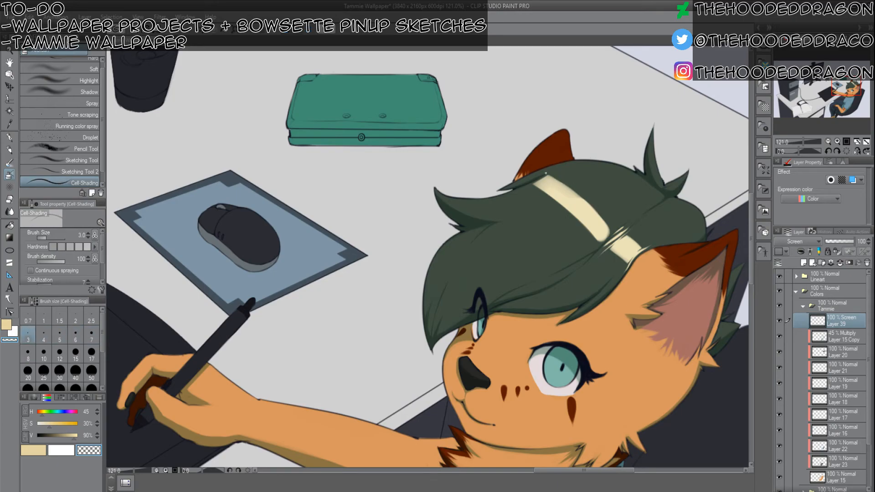
Add strands at the crown band's lower end at brush size 4, cleaning them up with the transparent brush at sizes 2.5 and 5.
key("bracketright")
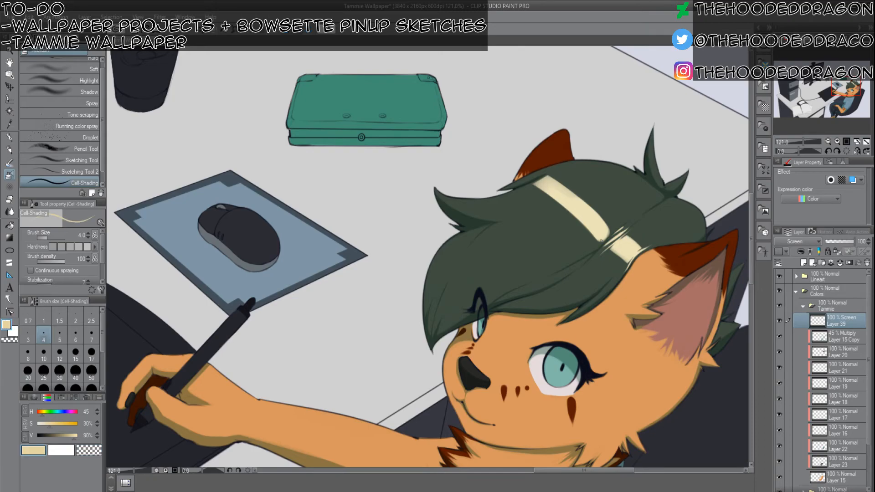
left_click_drag(617, 228, 600, 245)
key("bracketright")
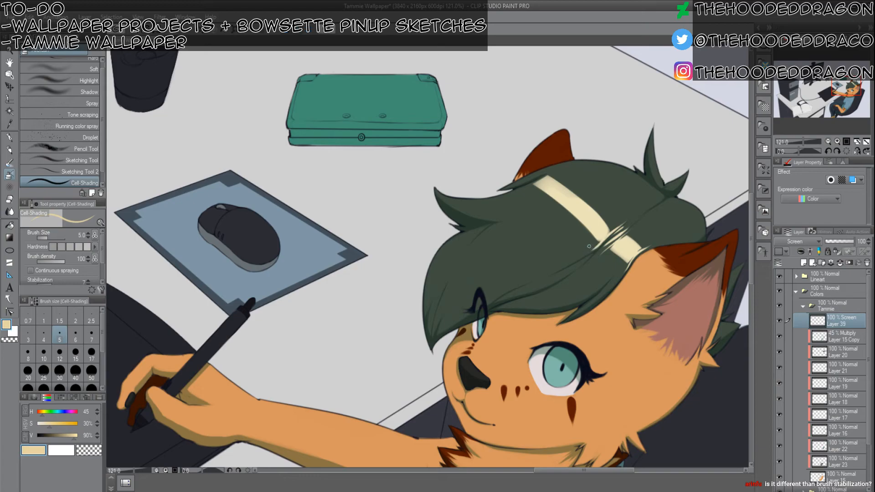
key("c")
key("bracketleft")
key("bracketleft")
key("bracketleft")
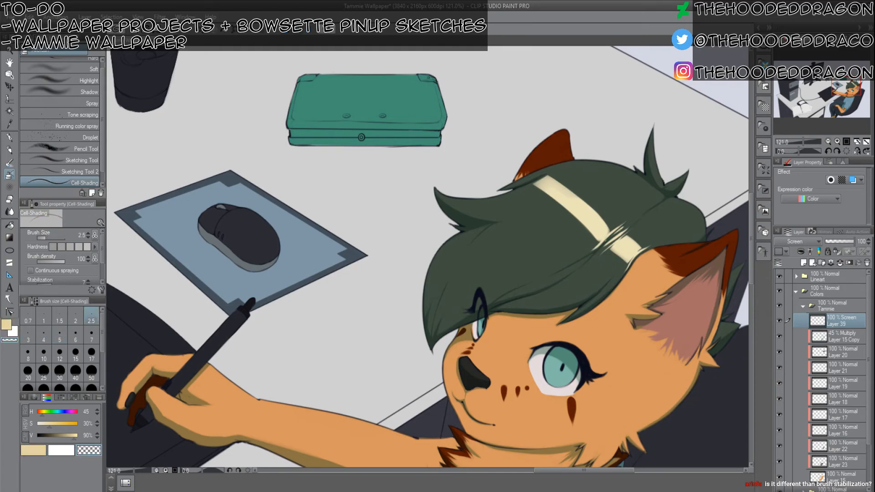
key("bracketright")
key("bracketright")
key("bracketright")
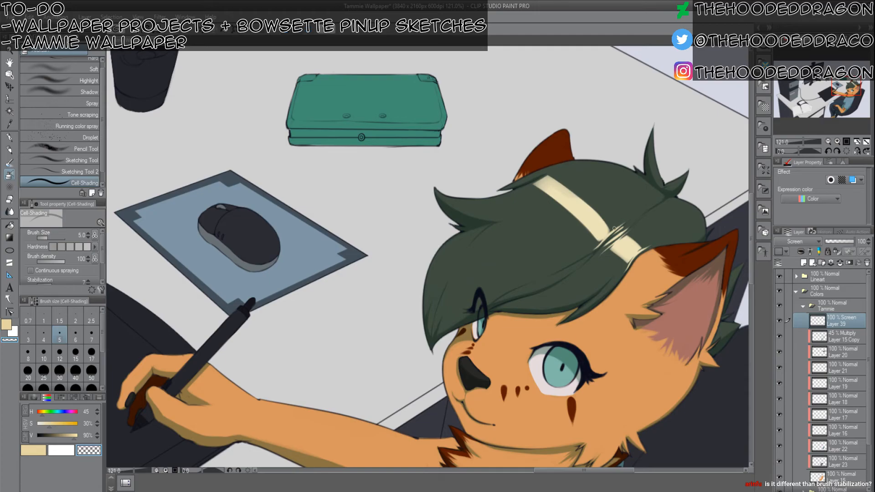
Paint thin cream strands at the band's far-ear end at brush size 3, switching to a size 6 transparent brush for trimming.
key("c")
key("bracketleft")
key("bracketleft")
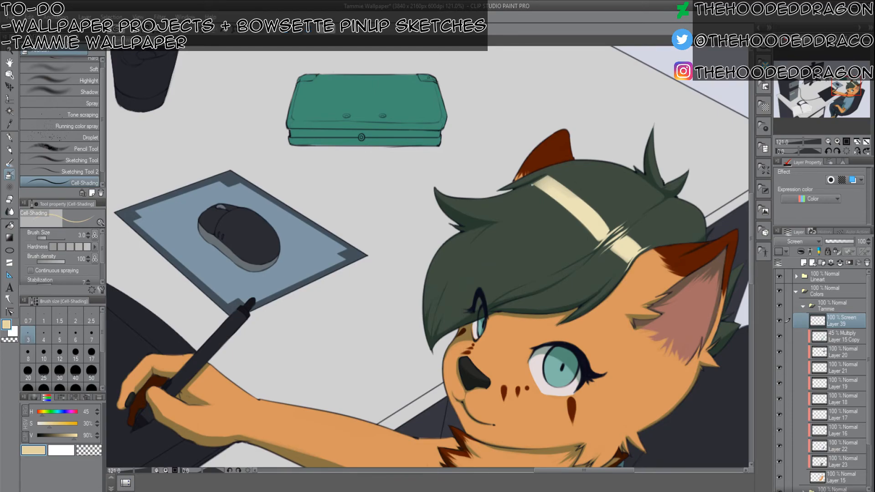
mouse_move(538, 180)
left_mouse_down()
mouse_move(518, 192)
mouse_move(560, 168)
left_mouse_up()
key("c")
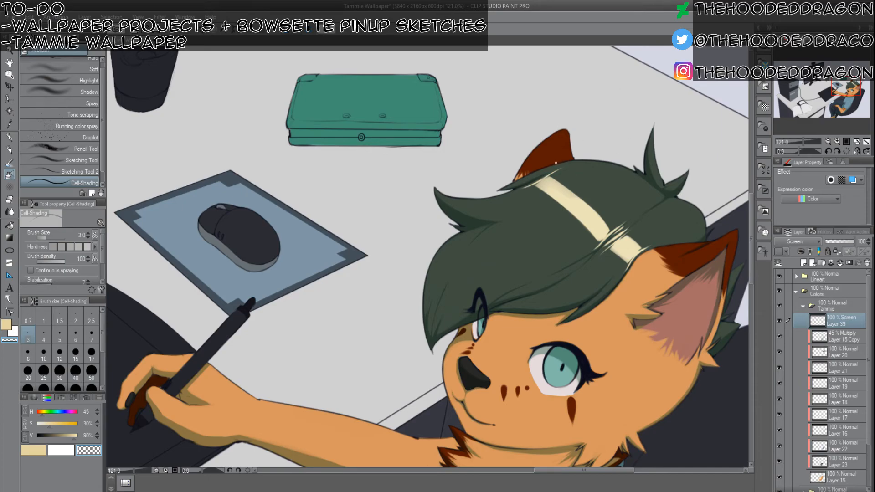
key("bracketright")
key("bracketright")
key("bracketright")
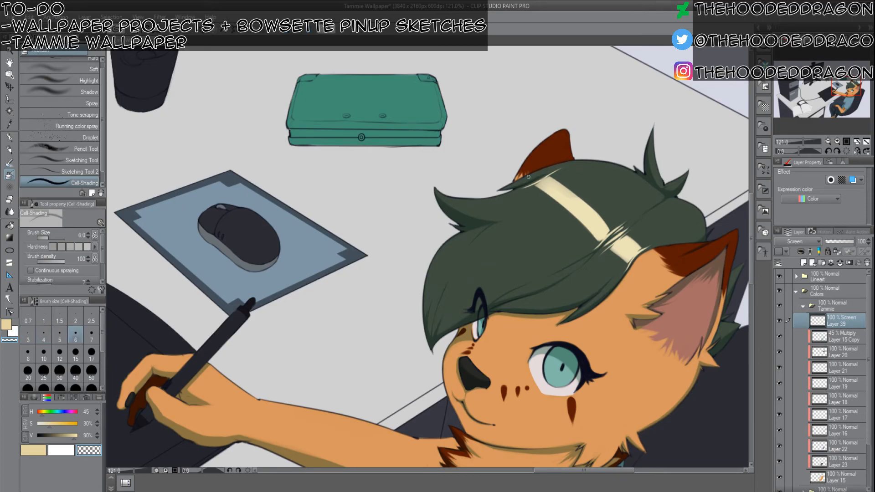
Extend the highlight strands towards the hairline below the far ear at brush sizes 6 and 4, trimming them with the transparent brush.
key("c")
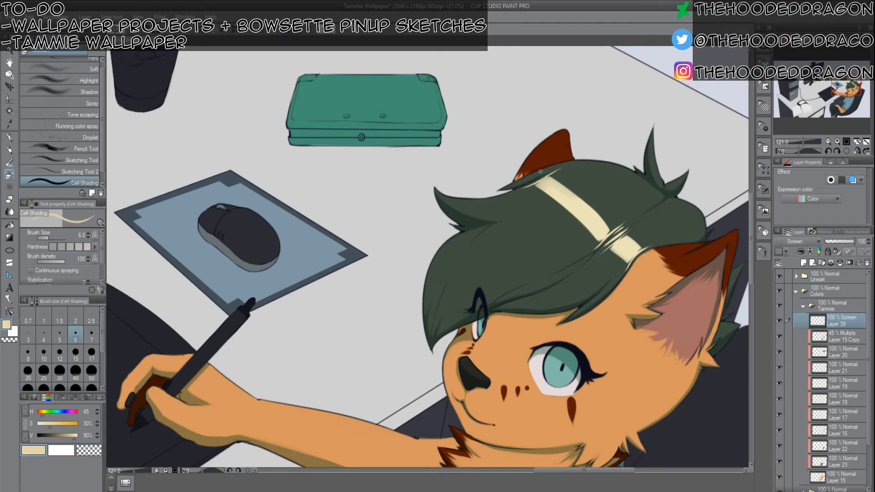
mouse_move(546, 170)
left_mouse_down()
mouse_move(512, 184)
mouse_move(544, 170)
left_mouse_up()
key("bracketleft")
key("bracketleft")
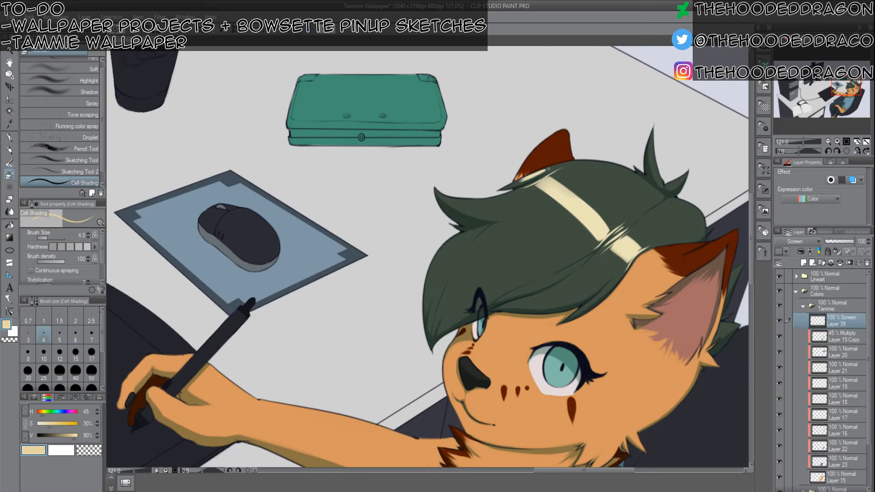
mouse_move(546, 171)
left_mouse_down()
mouse_move(535, 174)
mouse_move(553, 166)
mouse_move(511, 186)
left_mouse_up()
key("c")
left_click_drag(517, 182, 531, 174)
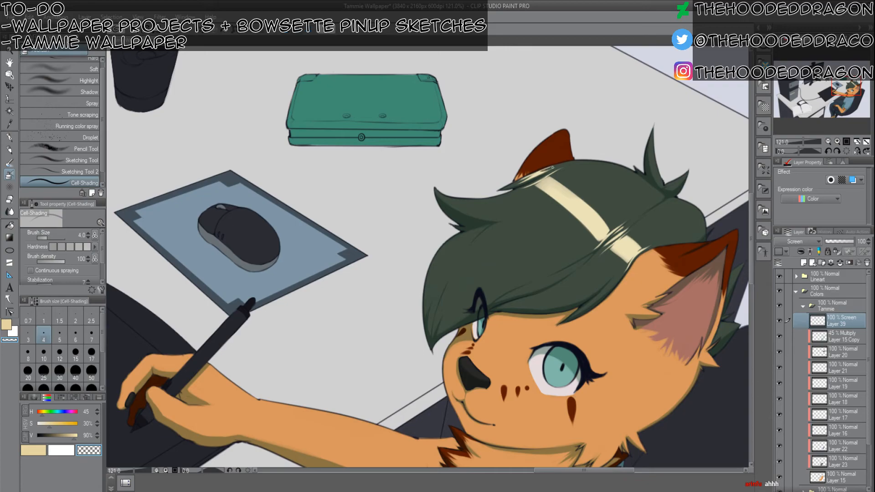
Refine the strands beside the far ear and add a cream highlight to the tall hair tuft at brush size 4.
key("c")
left_click_drag(553, 168, 536, 174)
key("c")
key("c")
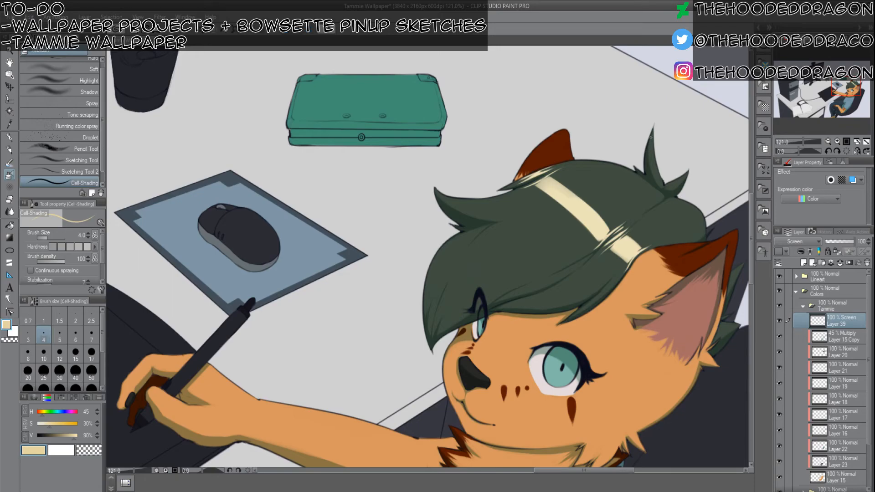
left_click_drag(652, 134, 650, 164)
Set the Screen highlight layer's opacity to 60%.
left_click_drag(845, 246, 842, 245)
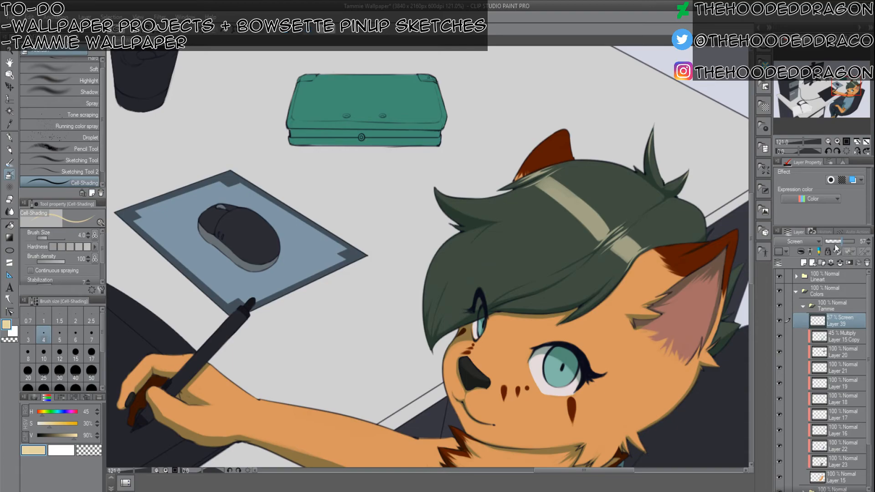
left_click(868, 240)
left_click(869, 239)
left_click(869, 239)
Paint a soft cream highlight in the lower part of the near eye's iris at brush size 10.
left_click_drag(484, 241, 507, 153)
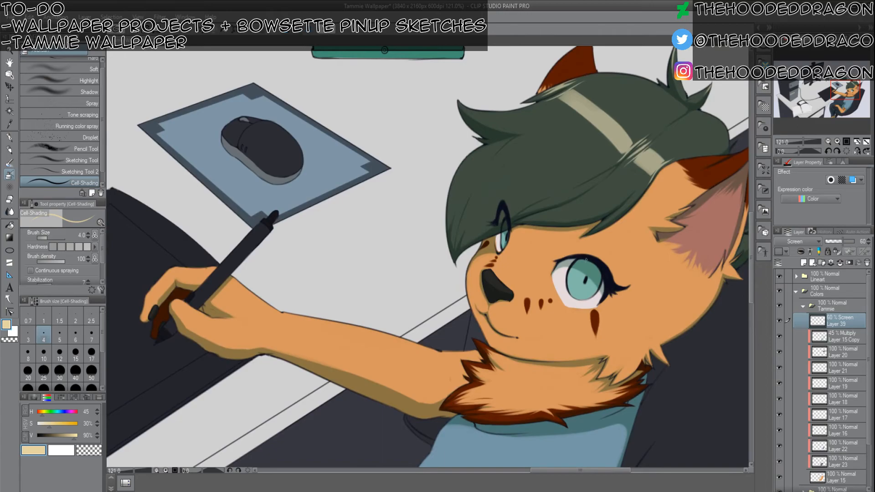
key("bracketright")
key("bracketright")
key("bracketright")
key("bracketright")
key("bracketright")
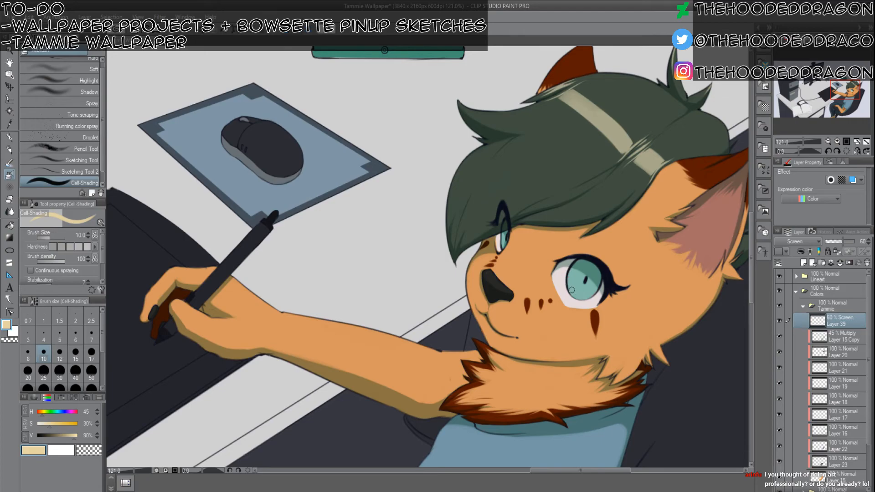
key("bracketleft")
key("bracketleft")
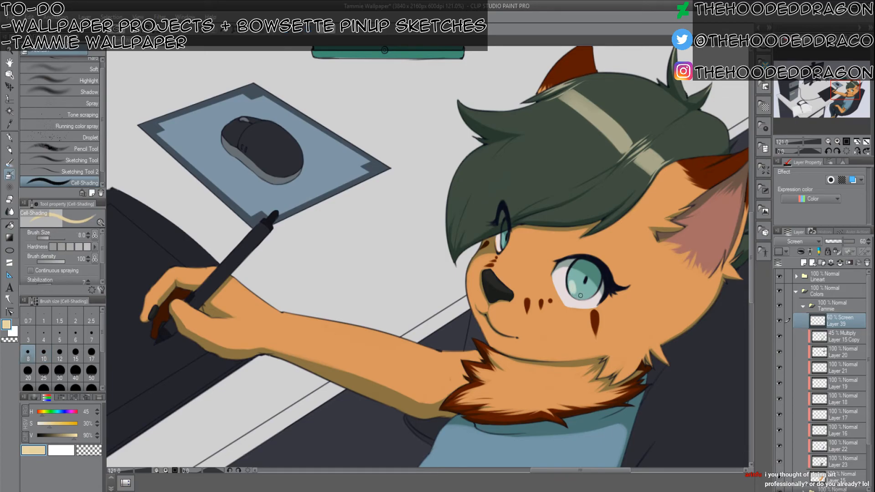
key("bracketright")
key("bracketright")
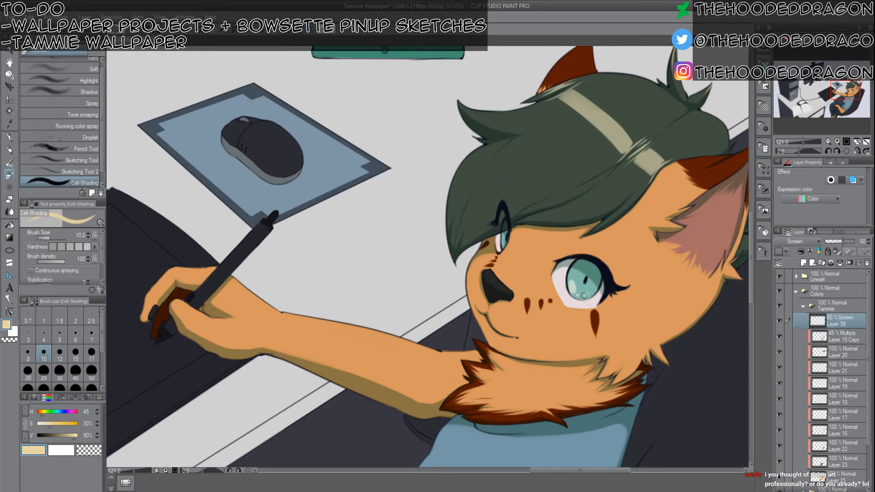
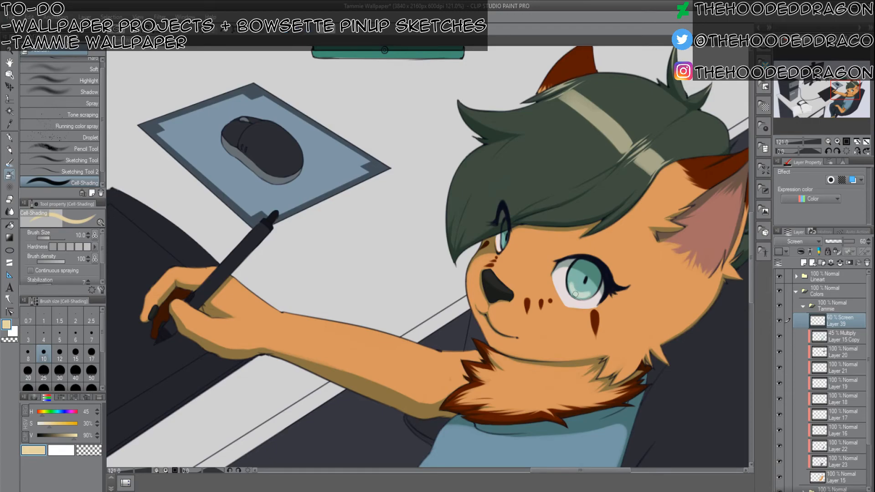
Try painting a thin cream highlight along the nose at brush size 4.
key("bracketleft")
key("bracketleft")
key("bracketleft")
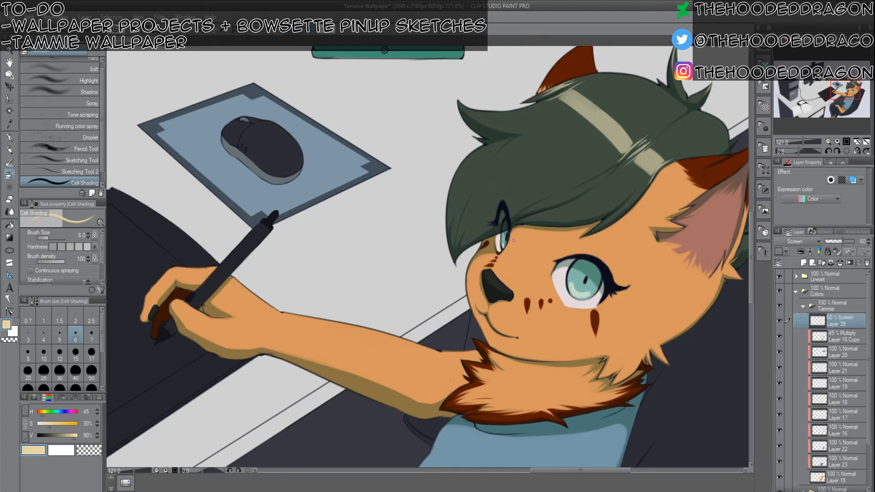
key("bracketleft")
key("bracketleft")
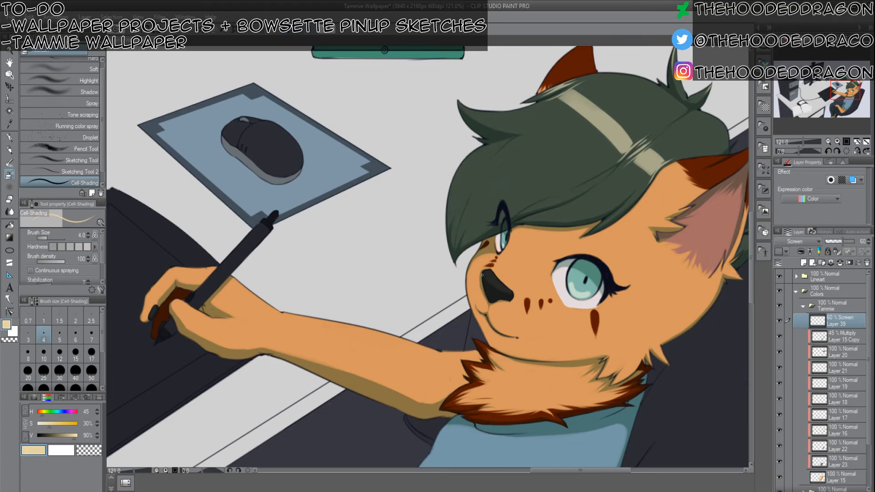
key("bracketleft")
key("ctrl+z")
Paint a cream highlight along the nose at brush size 6 and trim it with the transparent brush.
key("bracketright")
key("bracketright")
key("bracketright")
left_click_drag(483, 272, 501, 293)
key("c")
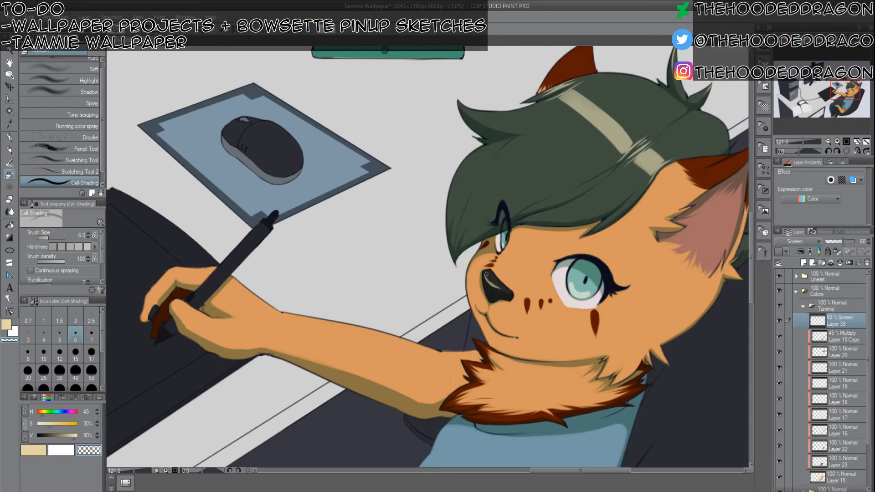
left_click_drag(490, 279, 496, 284)
Try painting a cream highlight on the fur tuft at the near ear's inner edge at brush size 4.
scroll(514, 214, "down", 3)
scroll(514, 214, "up", 3)
left_click_drag(650, 277, 641, 251)
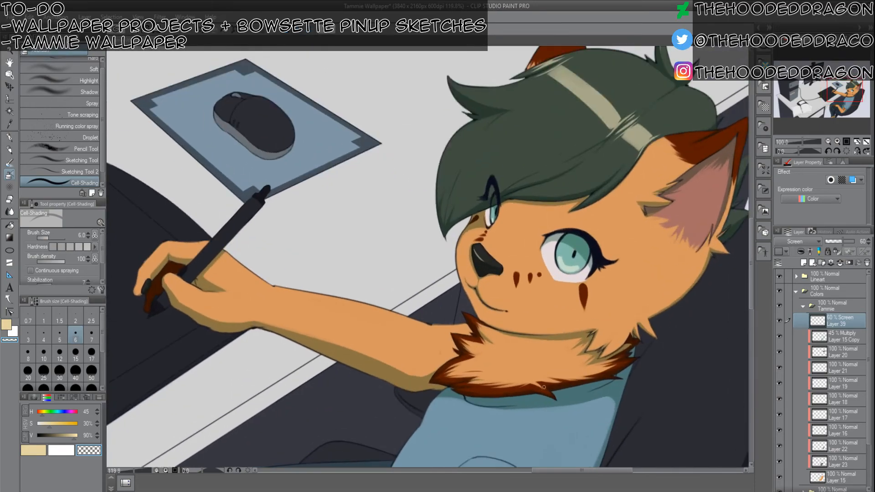
scroll(640, 251, "up", 2)
key("c")
key("bracketleft")
key("bracketleft")
left_click_drag(587, 205, 570, 206)
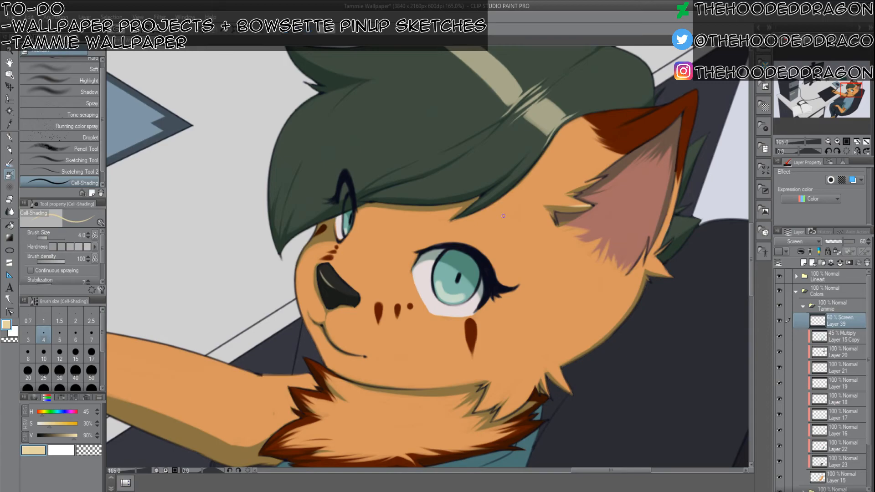
key("ctrl+z")
left_click_drag(587, 205, 571, 205)
key("ctrl+z")
Paint cream highlight strands on the top spike of the neck fluff, just below the chin, at brush size 4.
key("space")
left_click_drag(492, 225, 531, 129)
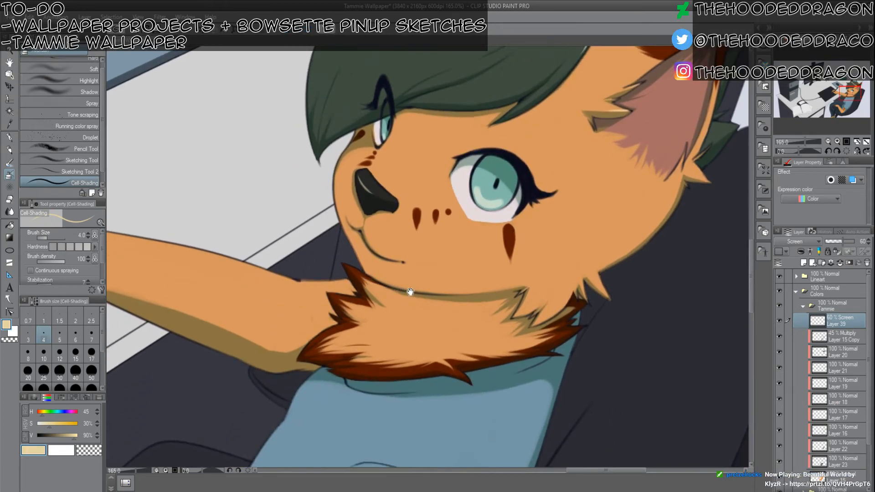
left_click_drag(423, 278, 417, 221)
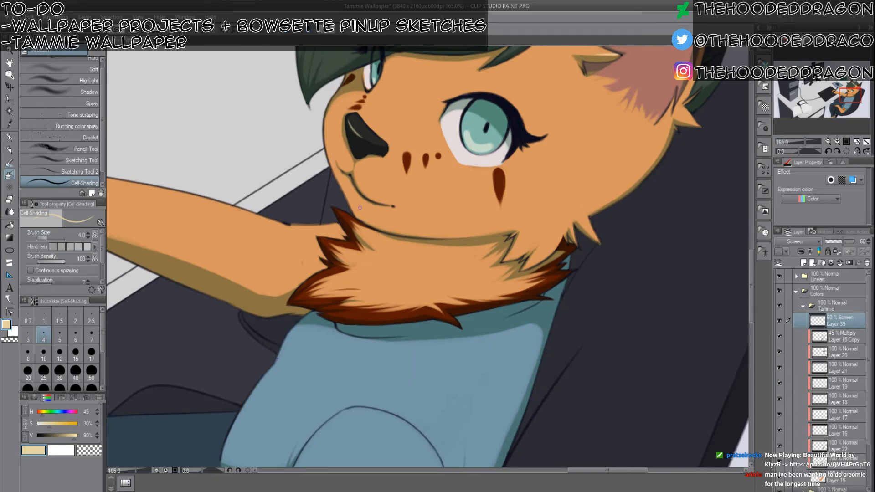
mouse_move(351, 218)
left_mouse_down()
mouse_move(372, 259)
mouse_move(335, 208)
mouse_move(368, 249)
left_mouse_up()
key("ctrl+z")
key("ctrl+z")
left_click_drag(346, 218, 375, 250)
key("c")
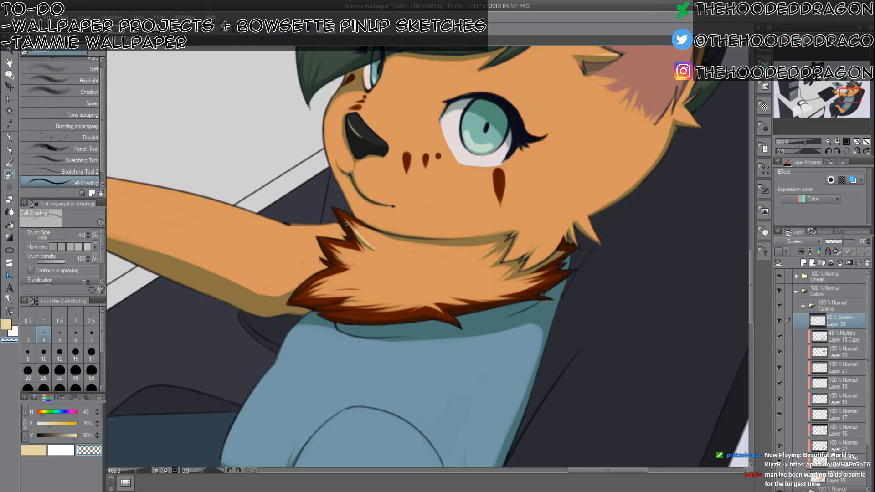
Add fine cream strands to the neck fluff's next spikes down at brush size 3, tidying them with the transparent brush.
key("c")
key("bracketleft")
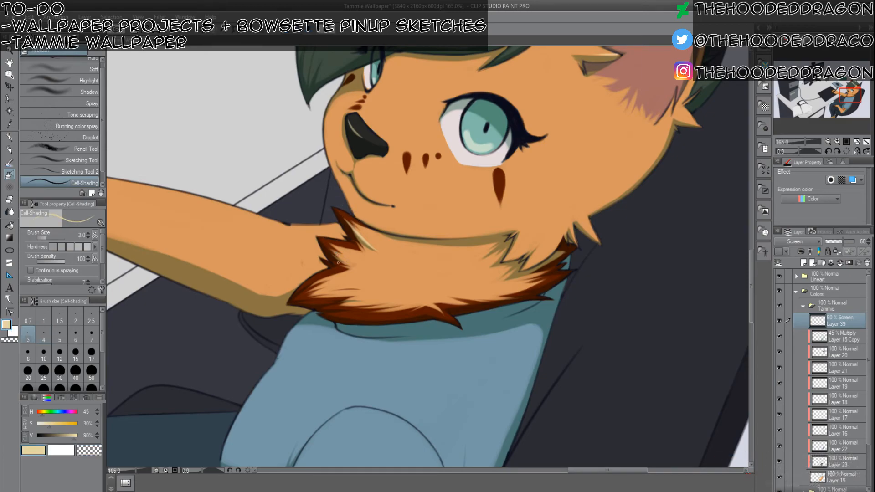
left_click_drag(333, 262, 356, 274)
key("ctrl+z")
key("c")
left_click_drag(344, 263, 330, 261)
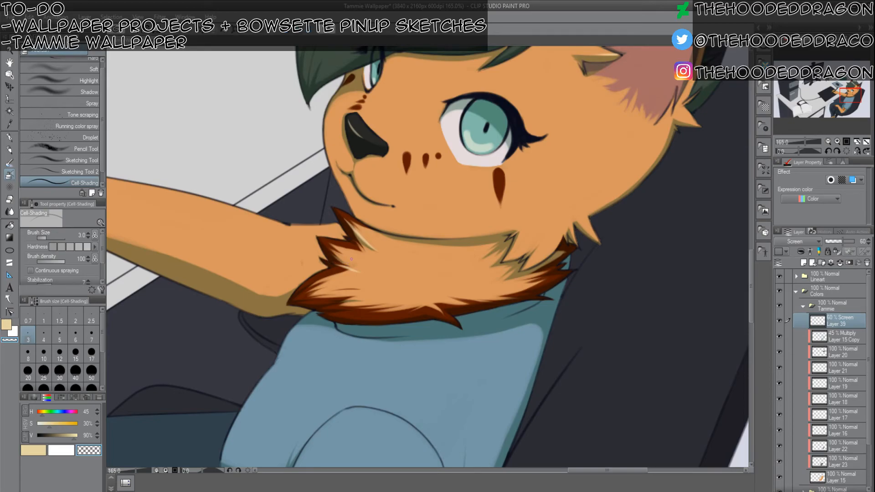
key("c")
mouse_move(330, 250)
left_mouse_down()
mouse_move(320, 239)
mouse_move(324, 246)
left_mouse_up()
key("c")
key("c")
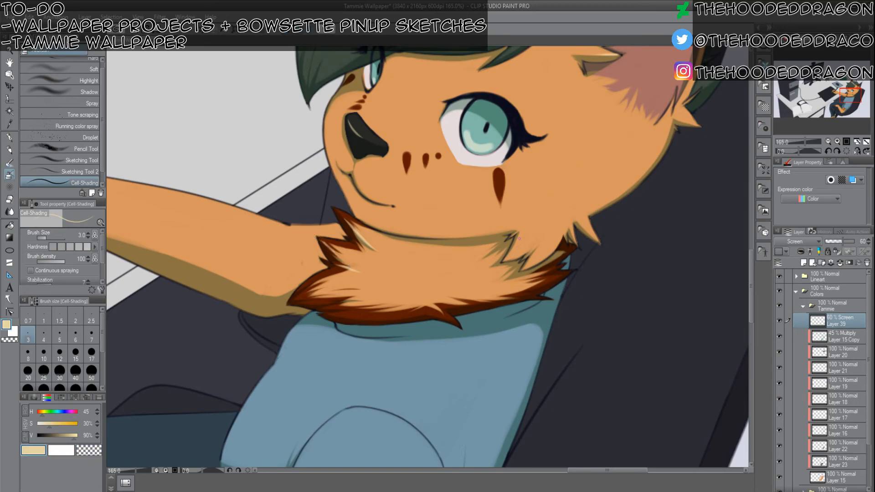
Paint fine cream strands on the neck fluff's lower front spikes at brush size 3, tidying them with the transparent brush.
key("c")
left_click_drag(484, 254, 435, 251)
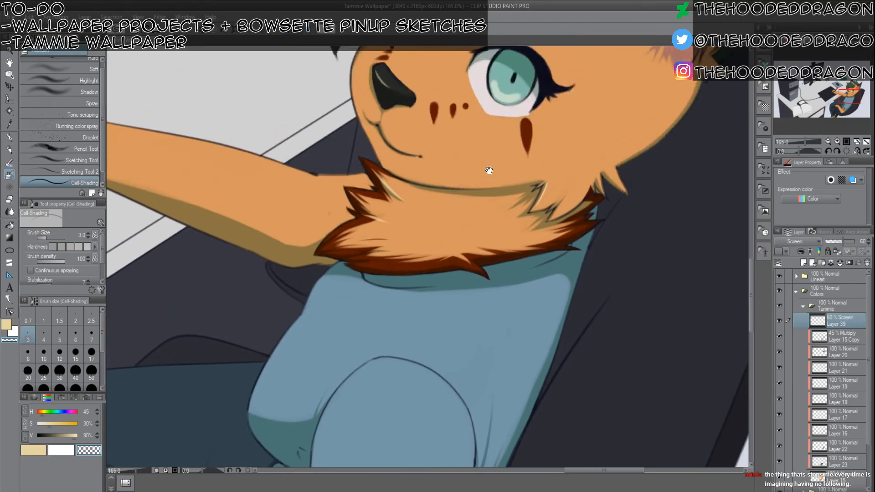
key("c")
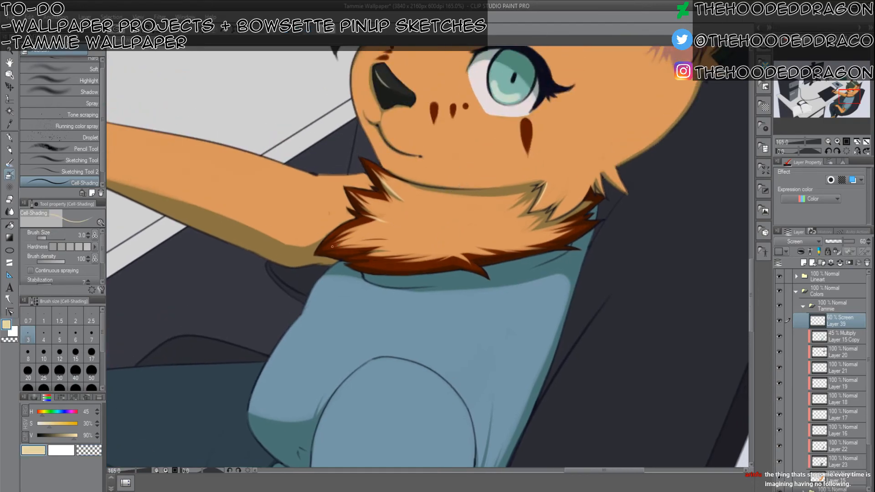
mouse_move(322, 249)
left_mouse_down()
mouse_move(365, 232)
mouse_move(327, 246)
mouse_move(359, 234)
left_mouse_up()
key("c")
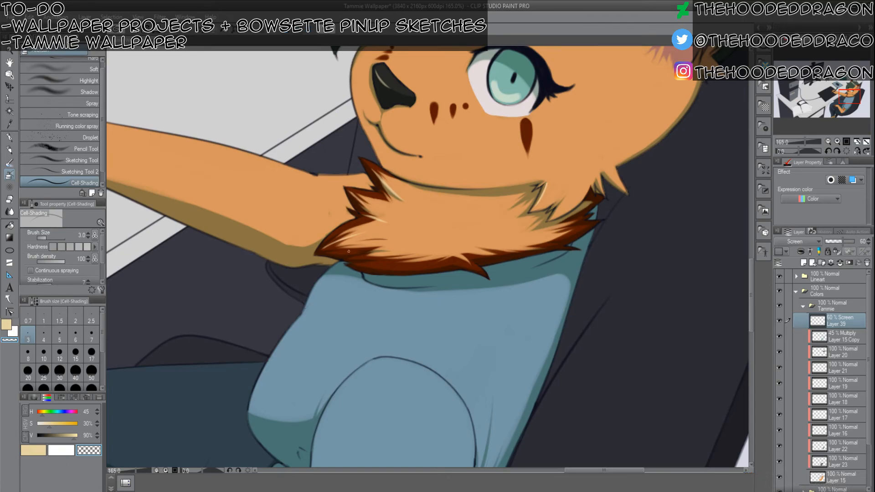
key("c")
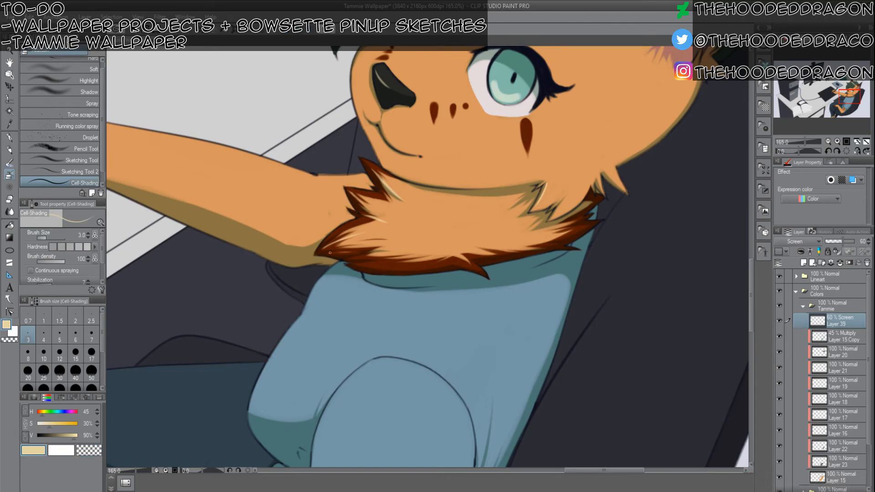
left_click_drag(382, 253, 356, 257)
key("c")
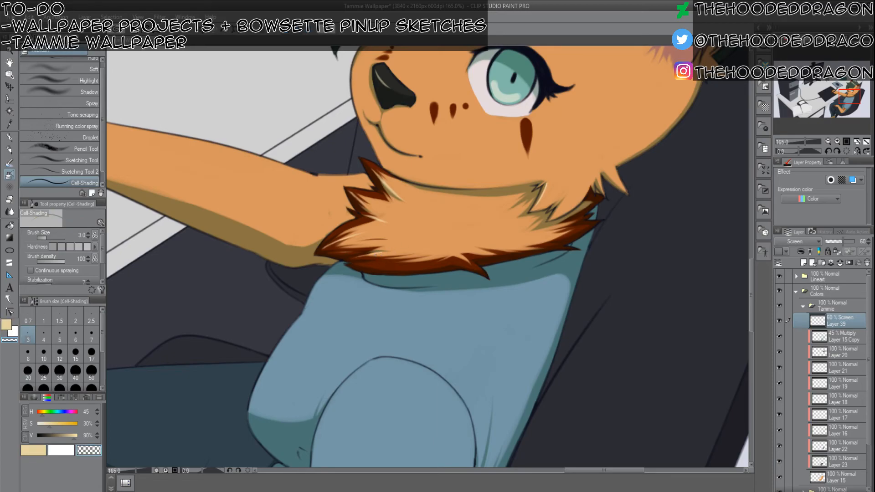
Add fine cream strands to the neck fluff's back spikes under the jaw and its pointed lower tip at brush size 3.
key("c")
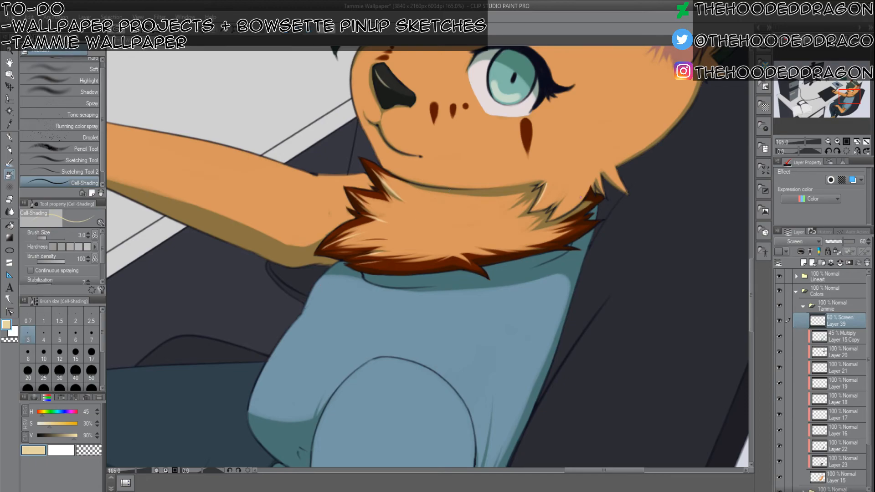
left_click_drag(587, 226, 563, 239)
left_click_drag(584, 227, 564, 230)
left_click_drag(563, 242, 538, 248)
key("c")
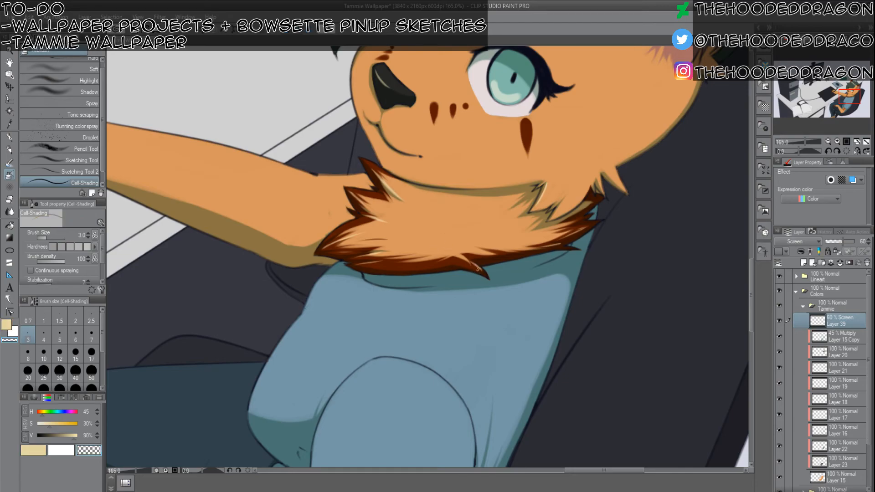
key("c")
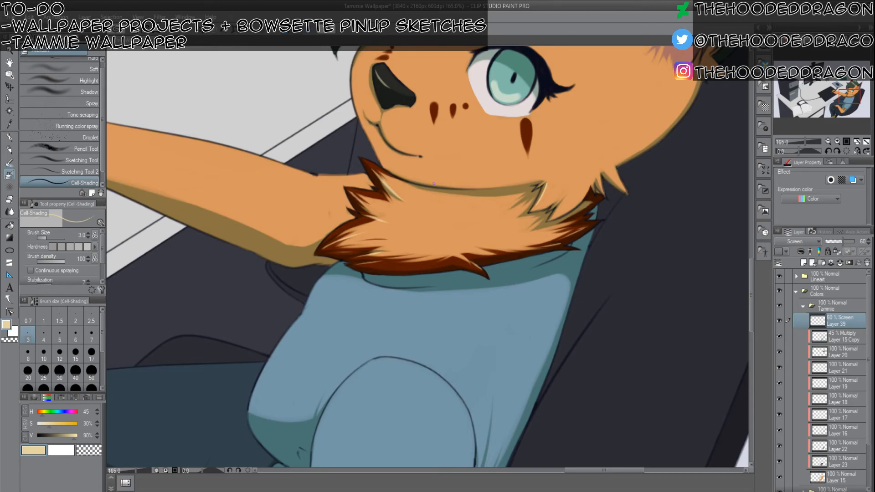
Paint a thin cream highlight on the small fur tuft at the base of the near ear at brush size 3.
scroll(434, 184, "down", 5)
left_click_drag(560, 257, 532, 278)
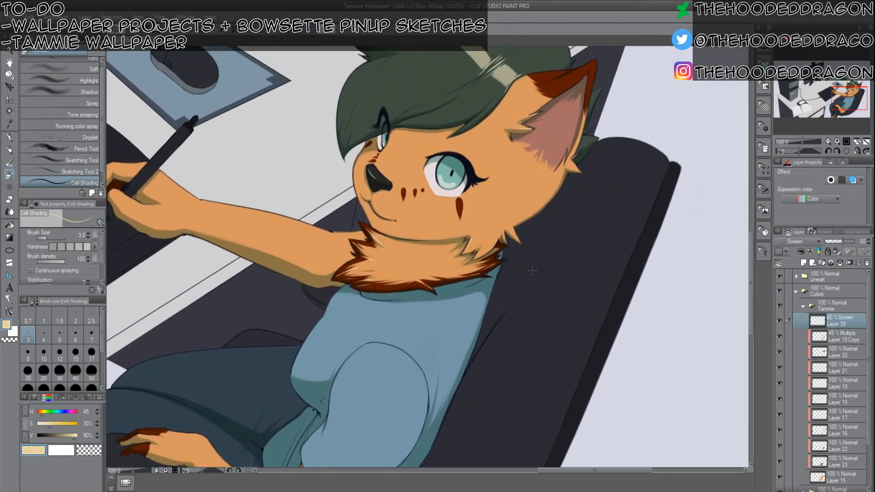
scroll(532, 278, "up", 3)
scroll(483, 205, "up", 2)
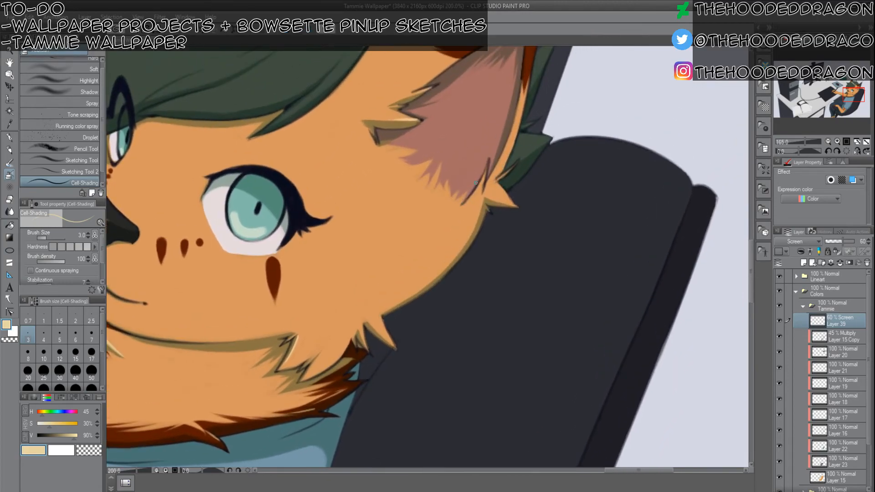
scroll(476, 183, "up", 2)
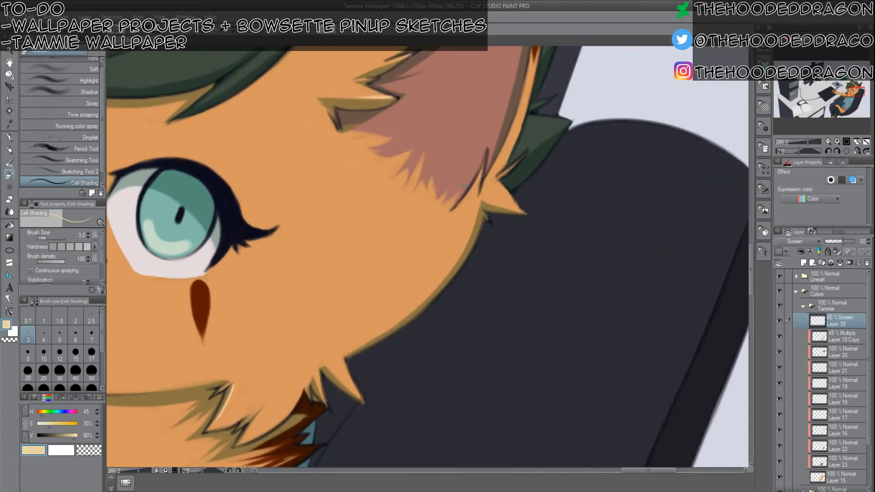
mouse_move(504, 208)
left_mouse_down()
mouse_move(513, 209)
mouse_move(497, 211)
mouse_move(513, 213)
left_mouse_up()
key("c")
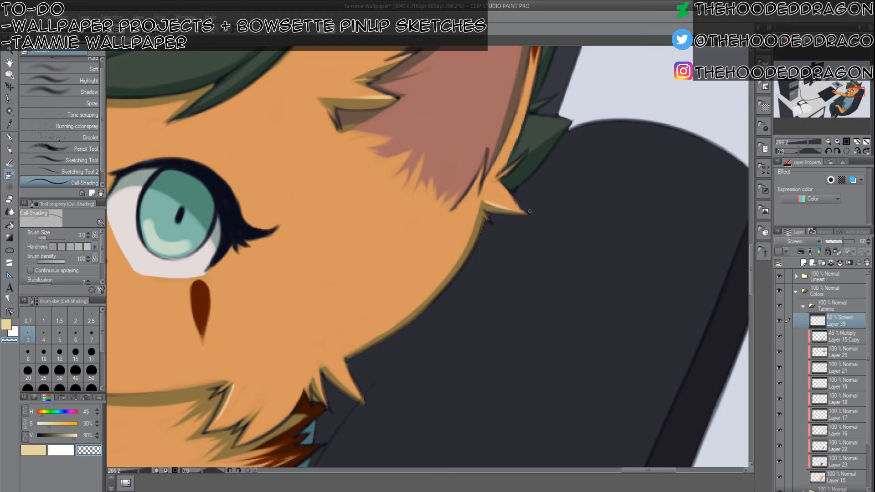
Paint short cream highlights beside the trouser creases around the hip and lap at brush size 4.
scroll(618, 192, "down", 5)
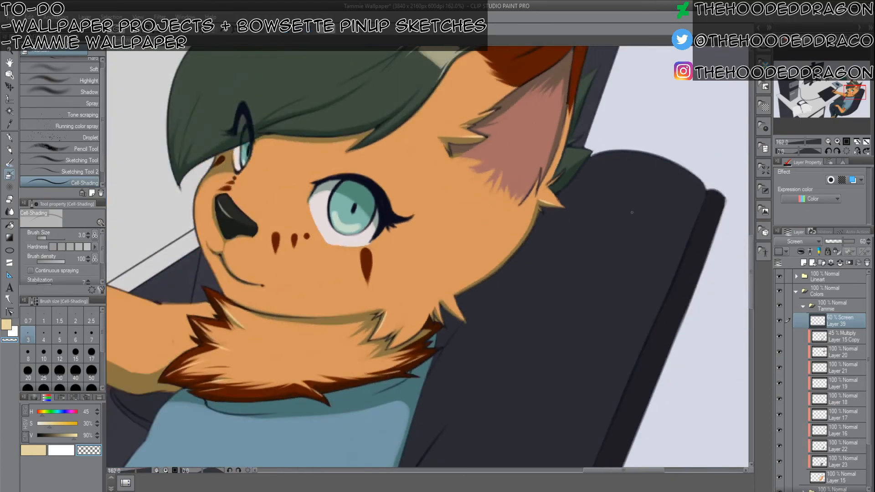
scroll(608, 237, "up", 3)
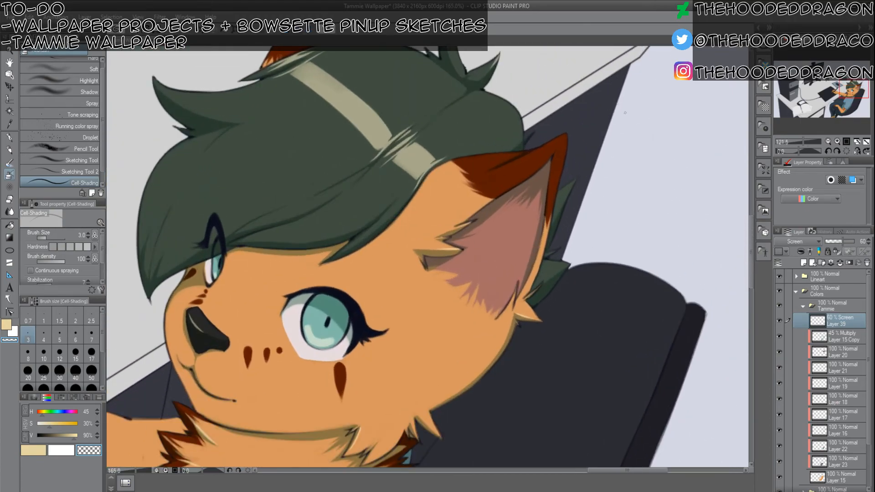
scroll(529, 241, "up", 1)
scroll(528, 241, "down", 2)
left_click_drag(431, 235, 637, 105)
left_click_drag(568, 224, 528, 104)
left_click_drag(539, 212, 498, 83)
left_click_drag(471, 224, 509, 263)
scroll(475, 235, "up", 5)
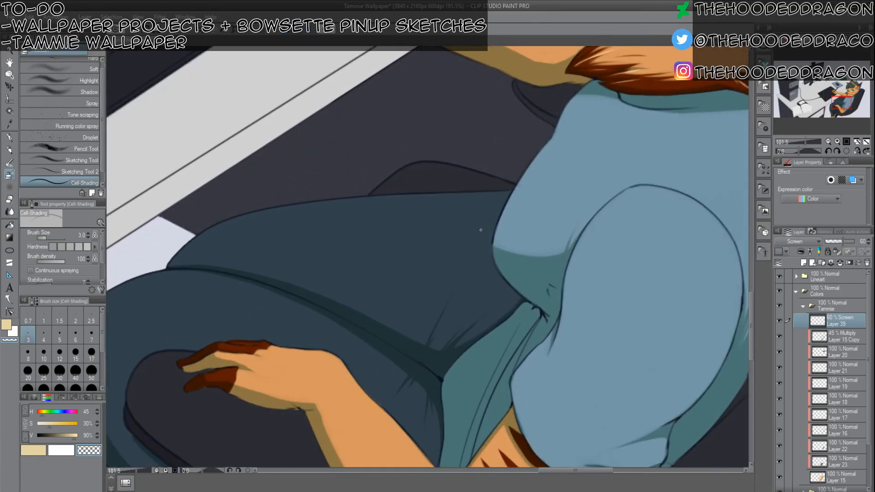
key("c")
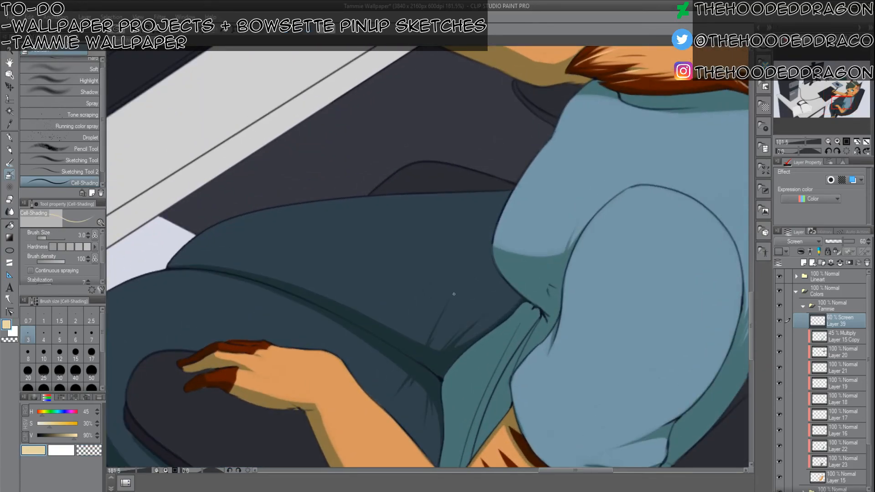
key("bracketright")
mouse_move(454, 298)
left_mouse_down()
mouse_move(443, 318)
mouse_move(462, 329)
left_mouse_up()
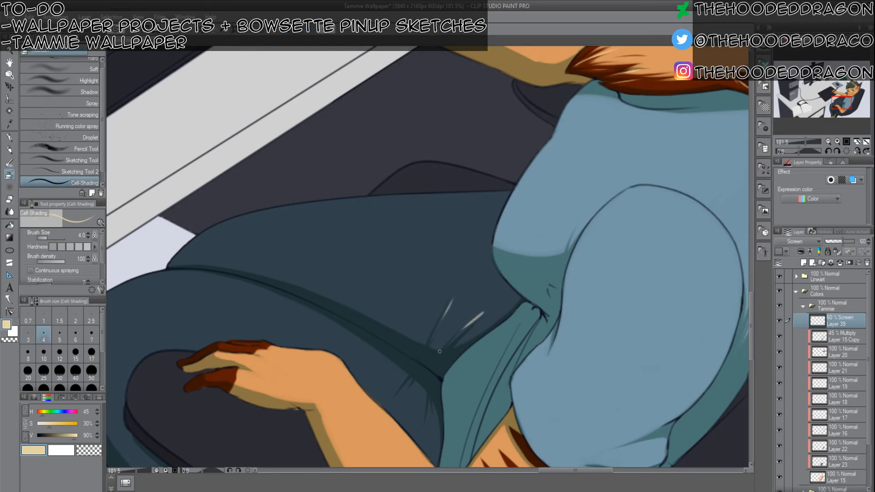
key("space")
left_click_drag(399, 185, 473, 97)
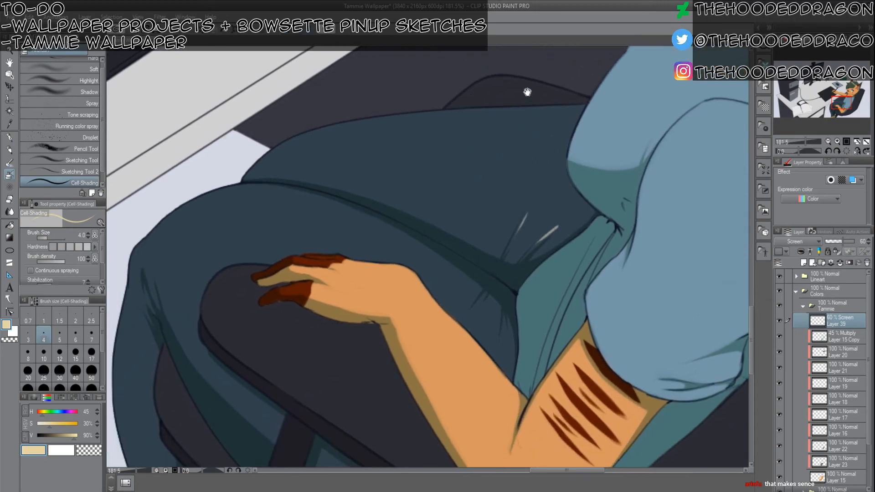
mouse_move(485, 295)
left_mouse_down()
mouse_move(470, 312)
mouse_move(501, 301)
mouse_move(503, 339)
left_mouse_up()
Paint cream highlight streaks along the trouser creases at the bent knee at brush size 4.
key("space")
left_click_drag(277, 186, 342, 107)
left_click_drag(307, 150, 387, 144)
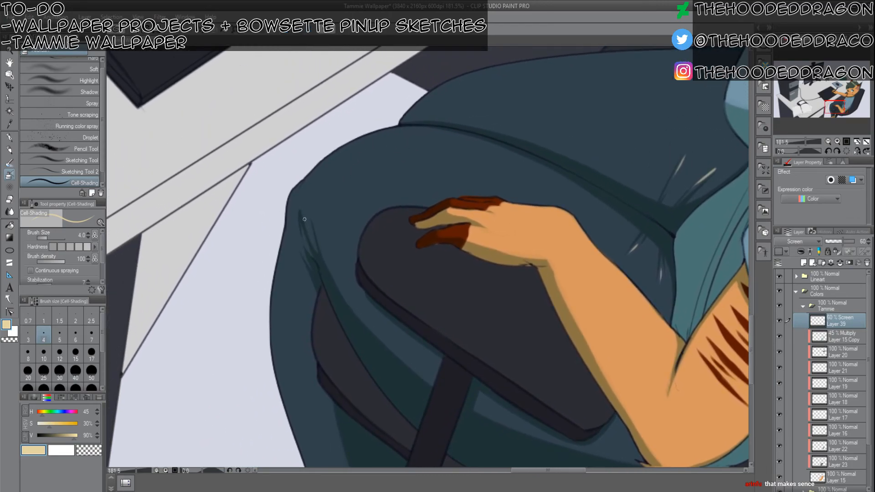
mouse_move(306, 222)
left_mouse_down()
mouse_move(314, 258)
mouse_move(299, 237)
mouse_move(311, 257)
mouse_move(298, 246)
mouse_move(313, 269)
mouse_move(318, 246)
left_mouse_up()
key("ctrl+z")
left_click_drag(311, 214, 325, 253)
key("c")
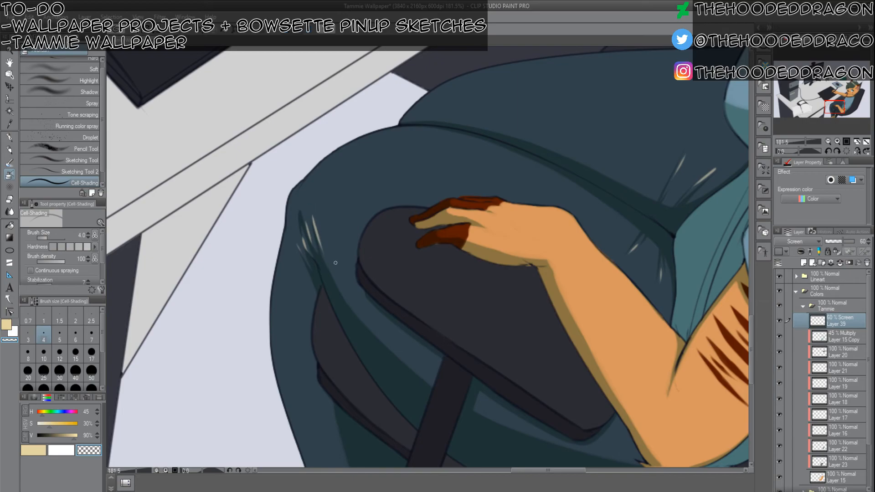
Paint cream highlights on the folds of the trouser cuff above the foot at brush sizes 4 and 5.
left_click_drag(329, 264, 304, 165)
left_click_drag(351, 182, 350, 82)
left_click_drag(299, 241, 397, 198)
key("c")
left_click_drag(431, 295, 403, 305)
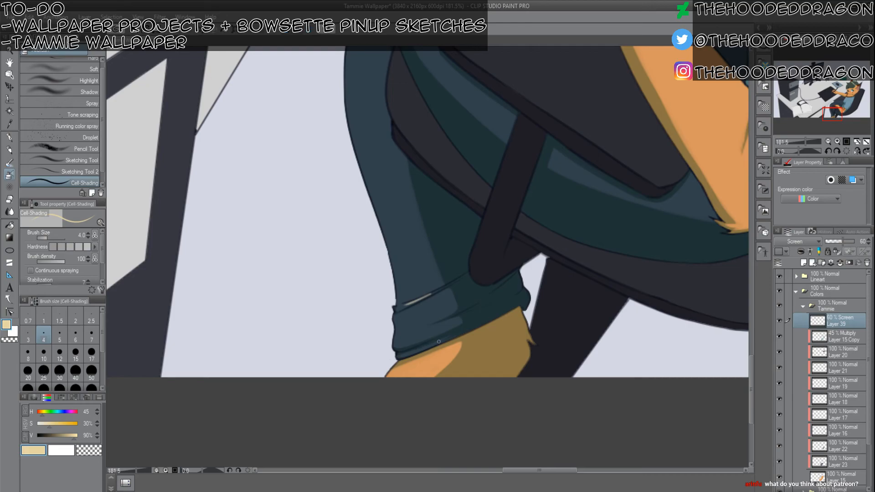
key("bracketright")
mouse_move(445, 323)
left_mouse_down()
mouse_move(420, 331)
mouse_move(439, 332)
left_mouse_up()
Paint a cream highlight along the top outline of the near shoulder, down its back curve, at brush size 4.
left_click_drag(379, 259, 307, 327)
left_click_drag(358, 244, 326, 353)
left_click_drag(431, 232, 249, 170)
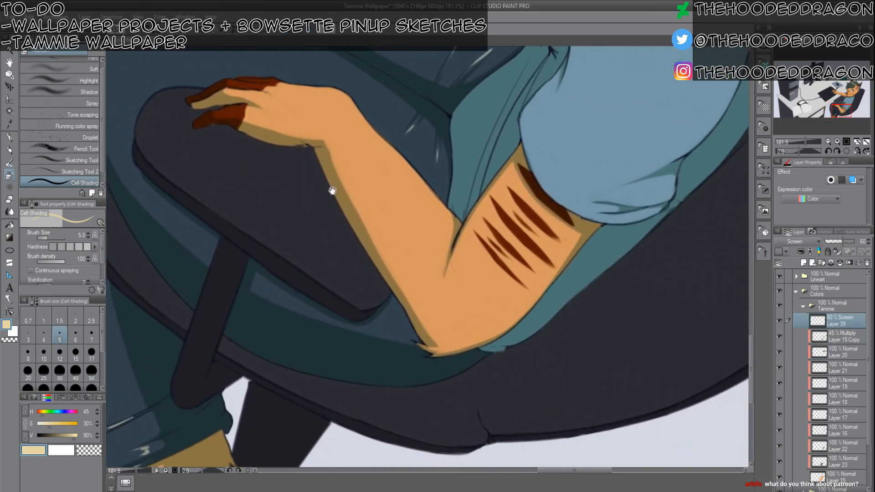
left_click_drag(328, 190, 301, 358)
left_click_drag(486, 199, 386, 126)
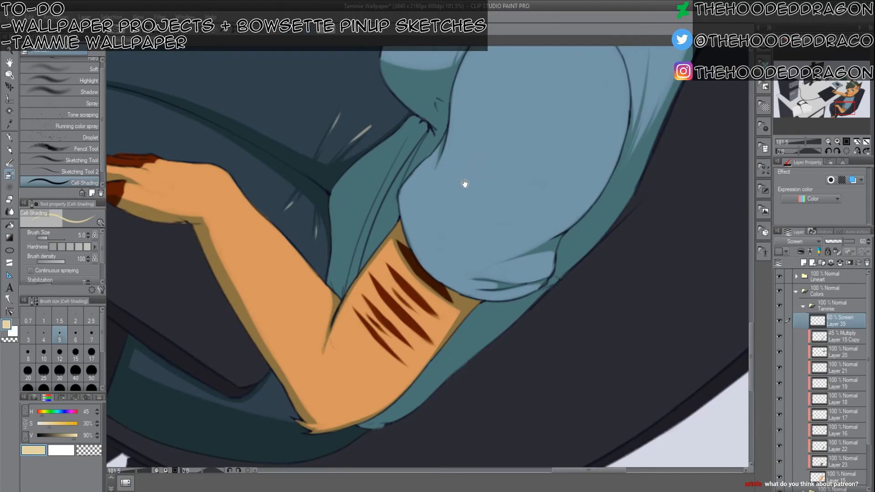
left_click_drag(467, 180, 455, 273)
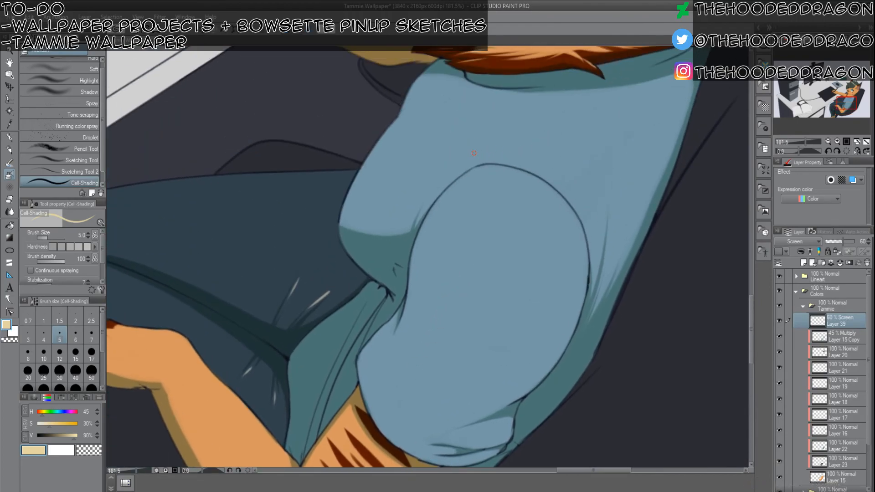
left_click_drag(491, 161, 553, 182)
key("ctrl+z")
key("bracketleft")
key("ctrl+z")
left_click_drag(474, 165, 573, 206)
key("ctrl+z")
left_click_drag(476, 163, 576, 200)
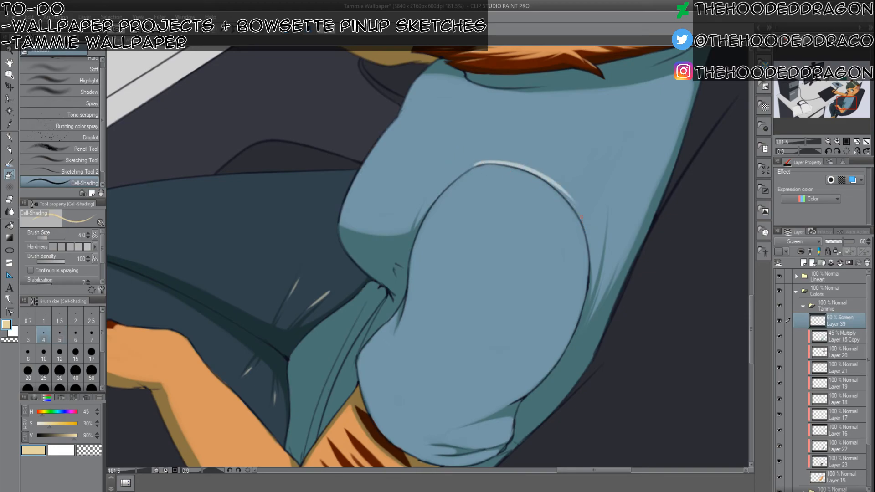
left_click_drag(543, 176, 586, 230)
Trim the shoulder highlight to a thin tapered line with the transparent brush.
key("c")
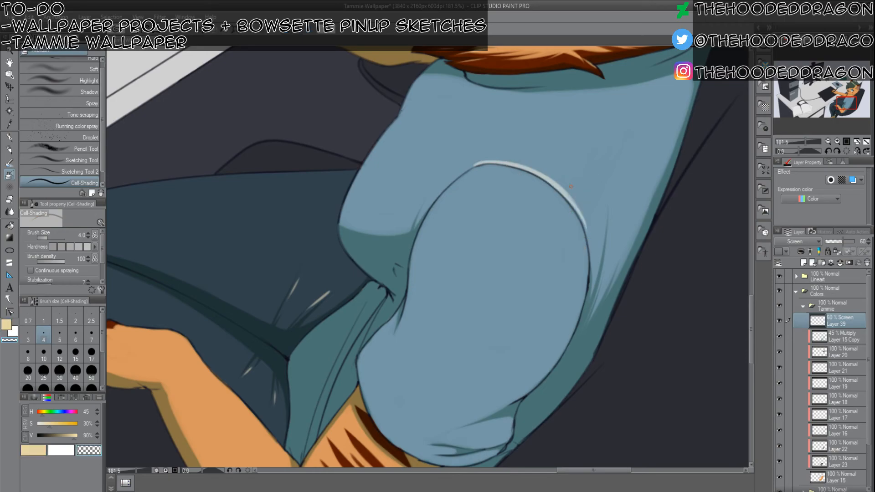
left_click_drag(547, 171, 574, 201)
mouse_move(549, 173)
left_mouse_down()
mouse_move(584, 219)
mouse_move(578, 202)
left_mouse_up()
left_click_drag(531, 164, 564, 187)
left_click_drag(523, 167, 504, 162)
mouse_move(571, 200)
left_mouse_down()
mouse_move(562, 190)
mouse_move(578, 213)
left_mouse_up()
left_click_drag(470, 161, 494, 158)
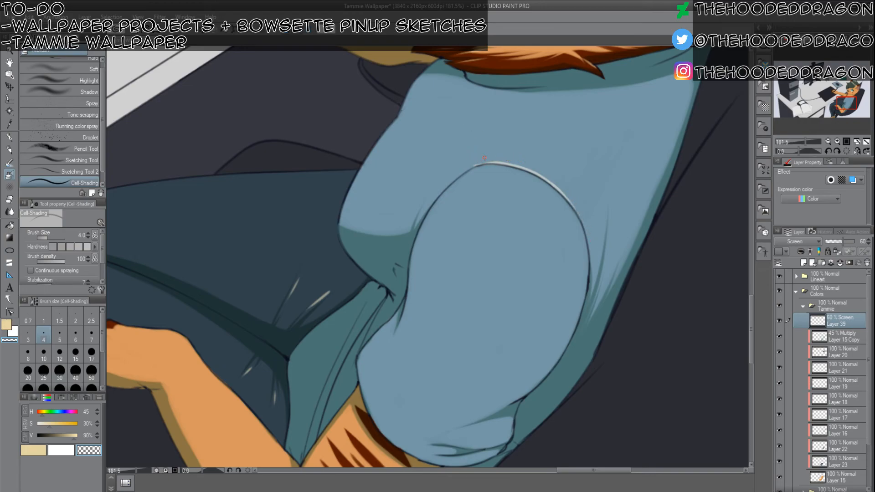
left_click_drag(510, 164, 533, 171)
Paint cream streaks on the shirt folds behind the near arm at brush size 4 and taper them with the transparent brush.
key("c")
left_click_drag(606, 213, 597, 264)
key("ctrl+z")
left_click_drag(607, 207, 584, 315)
left_click_drag(615, 265, 595, 308)
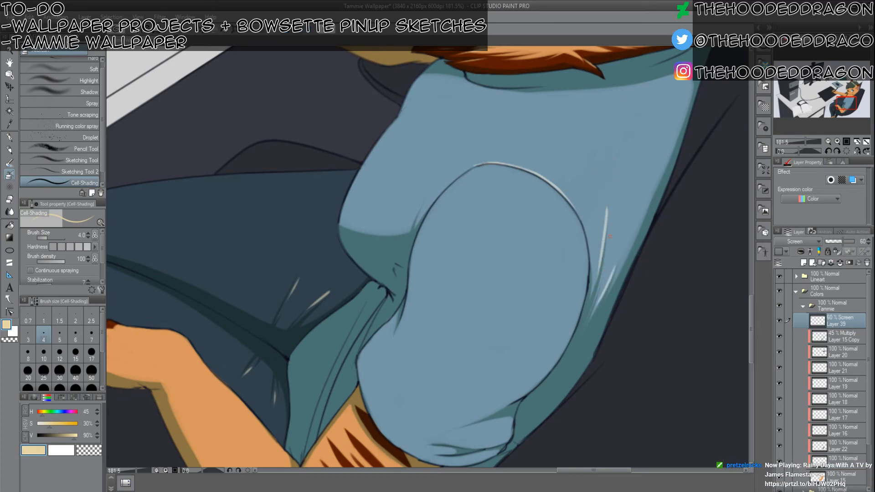
key("c")
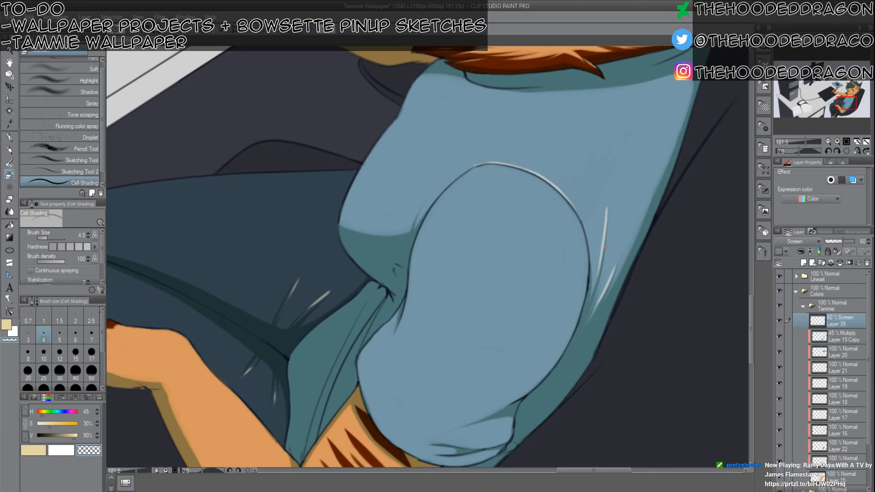
left_click_drag(605, 233, 606, 205)
Paint a short cream highlight on the shirt fold in front of the near arm at brush size 4.
key("c")
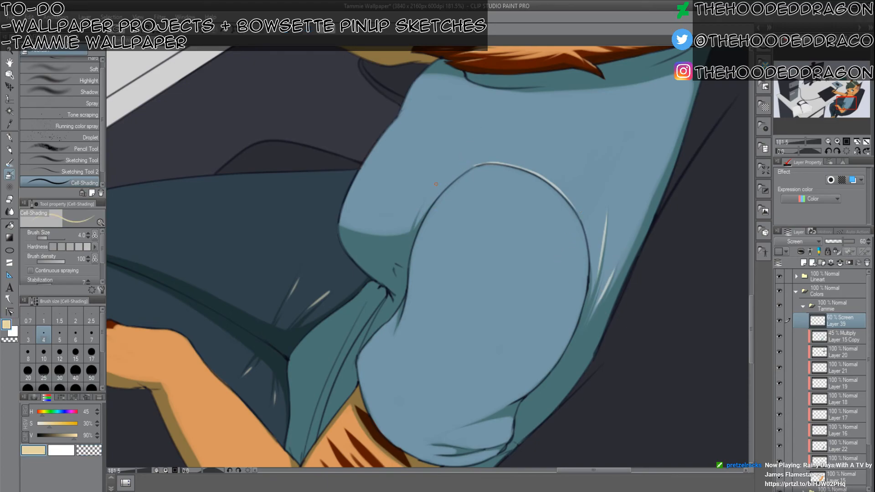
left_click_drag(426, 203, 415, 222)
key("ctrl+z")
left_click_drag(426, 203, 415, 224)
Review the highlights on the character's face and clothes, then the whole wallpaper fitted in view.
scroll(419, 326, "down", 3)
left_click_drag(416, 347, 527, 435)
scroll(360, 327, "down", 3)
scroll(332, 325, "down", 2)
scroll(637, 288, "up", 2)
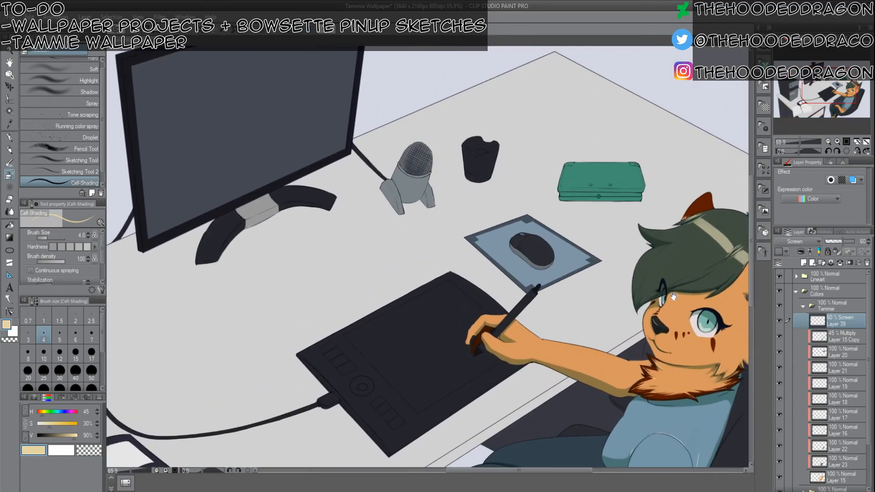
left_click_drag(645, 311, 515, 269)
scroll(515, 269, "up", 2)
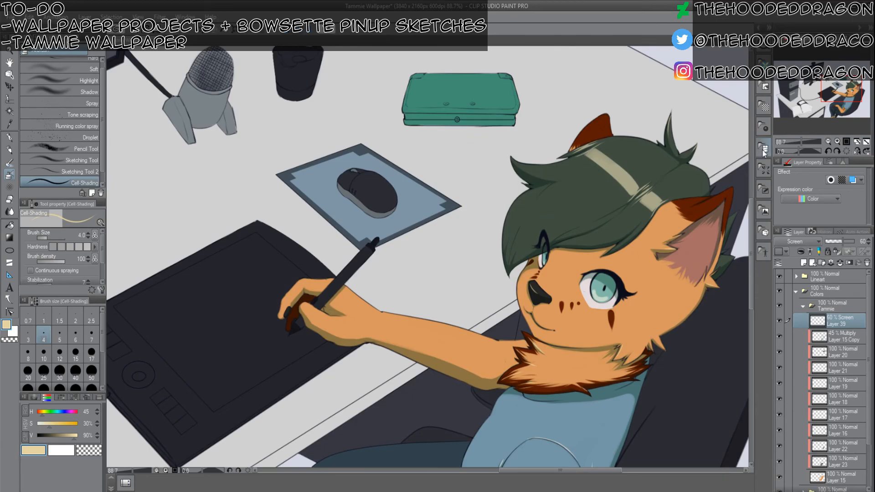
left_click(858, 142)
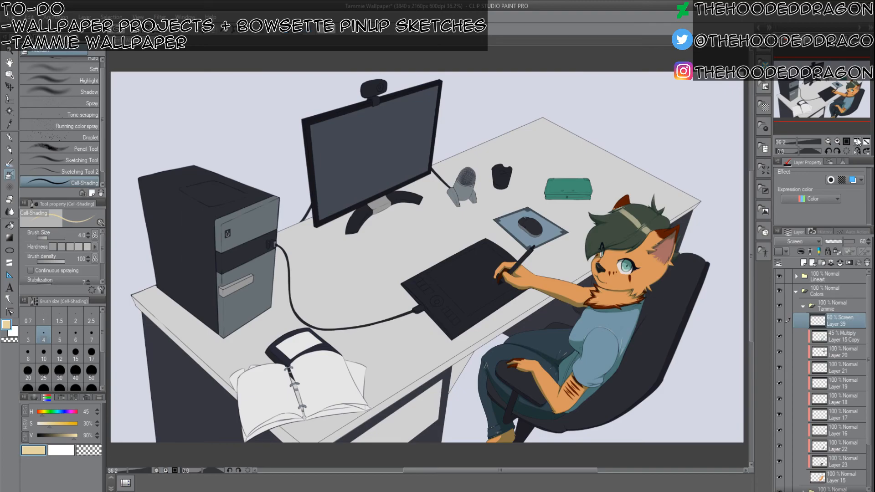
Clip the Screen highlight layer, Layer 39, to the layer below and select the Tammie folder.
left_click(801, 252)
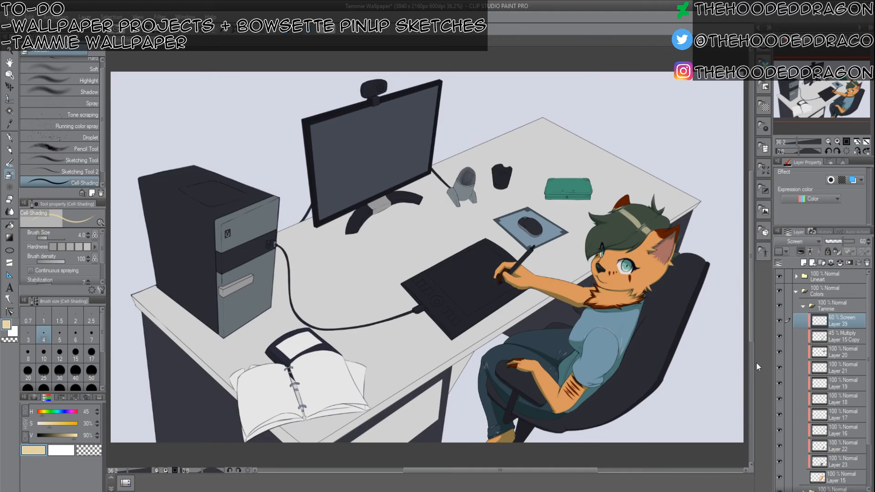
left_click(803, 306)
left_click(803, 306)
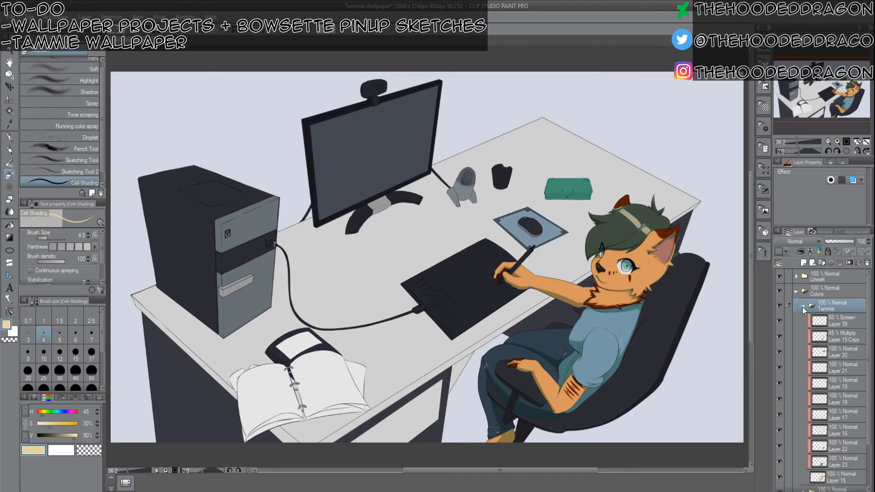
Collapse the Tammie folder and try adding a new layer above Layer 31 in the Background folder.
left_click(804, 307)
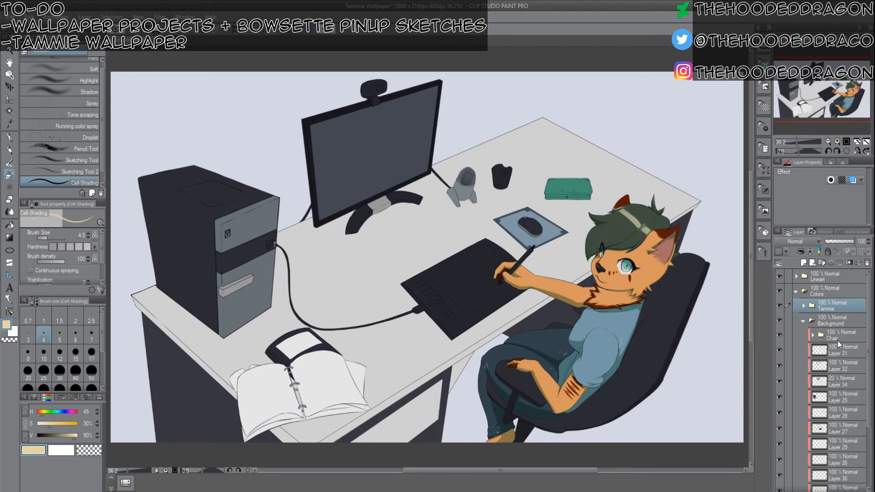
left_click(838, 348)
left_click(803, 263)
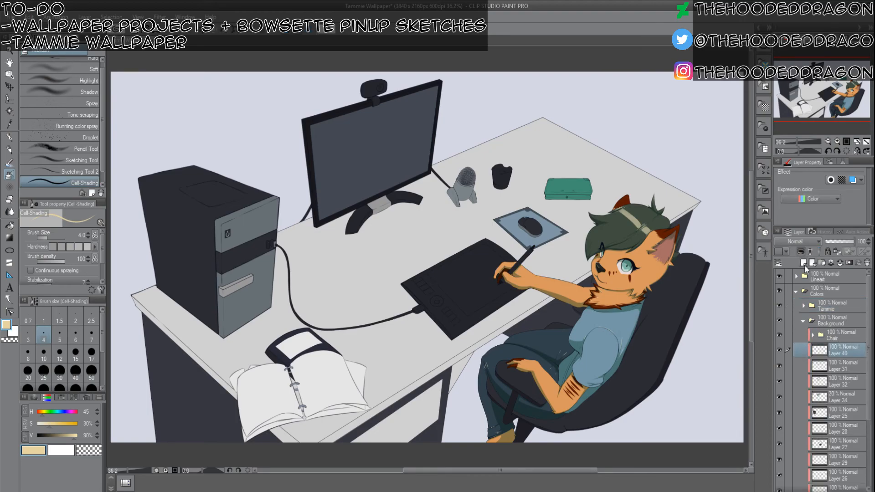
key("ctrl+z")
left_click_drag(531, 162, 552, 160)
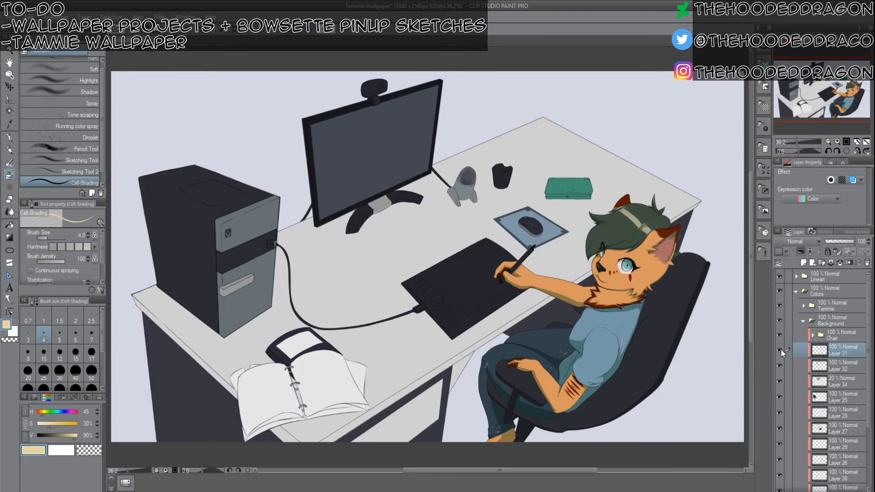
Copy the background silhouette layer, Layer 24, and paste the duplicate directly above Layer 31.
scroll(781, 351, "down", 3)
left_click(836, 438)
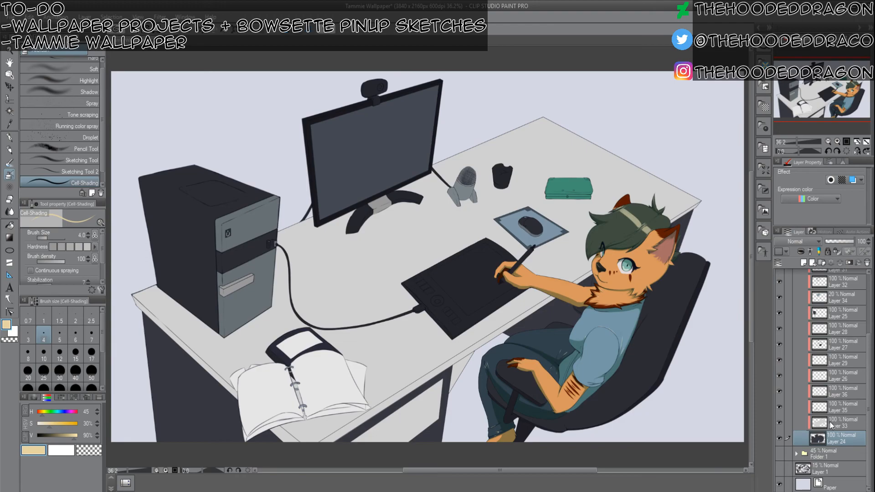
scroll(839, 346, "up", 3)
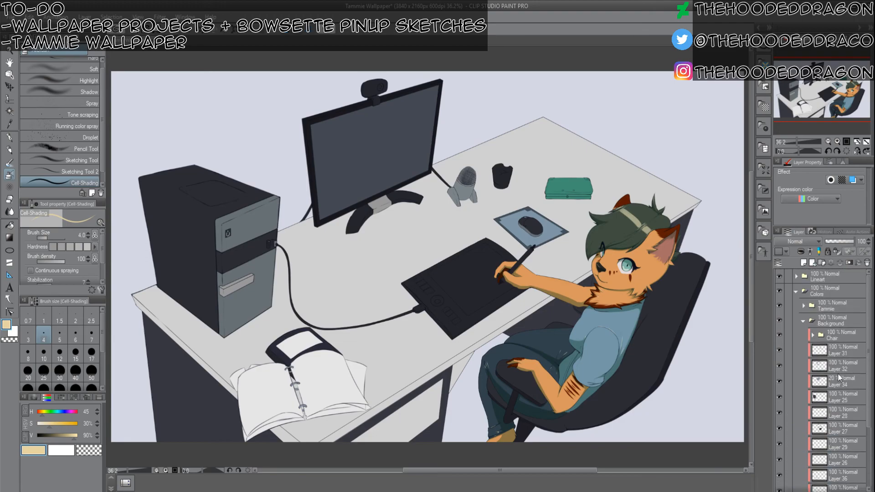
left_click(840, 349)
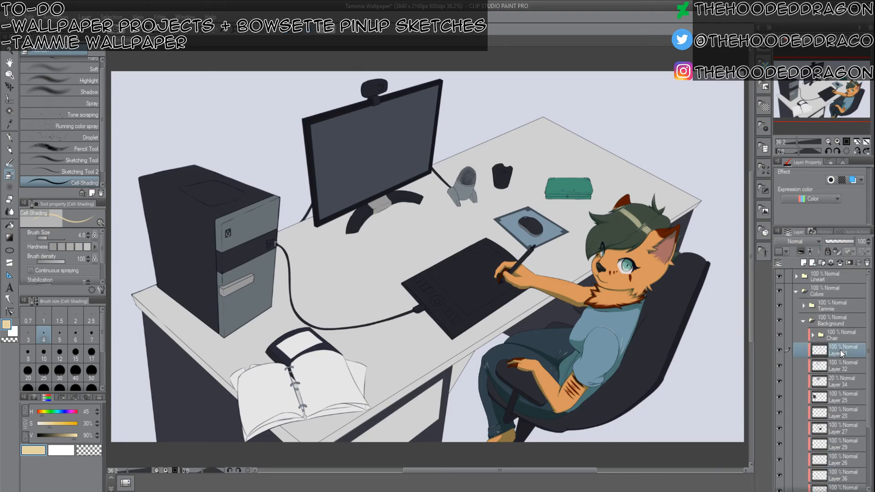
key("ctrl+v")
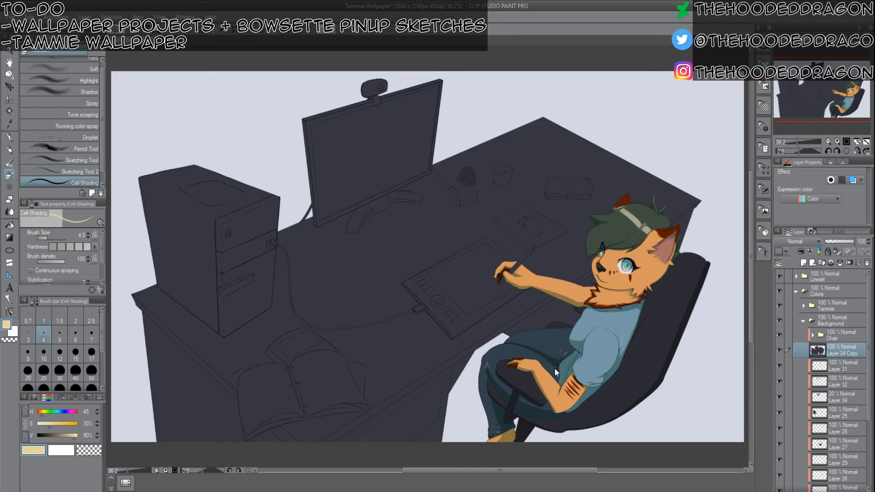
Darken the duplicated silhouette with a colour adjustment, sample its dark blue-grey and set the layer's blending mode to Multiply.
key("ctrl+u")
left_click(557, 248)
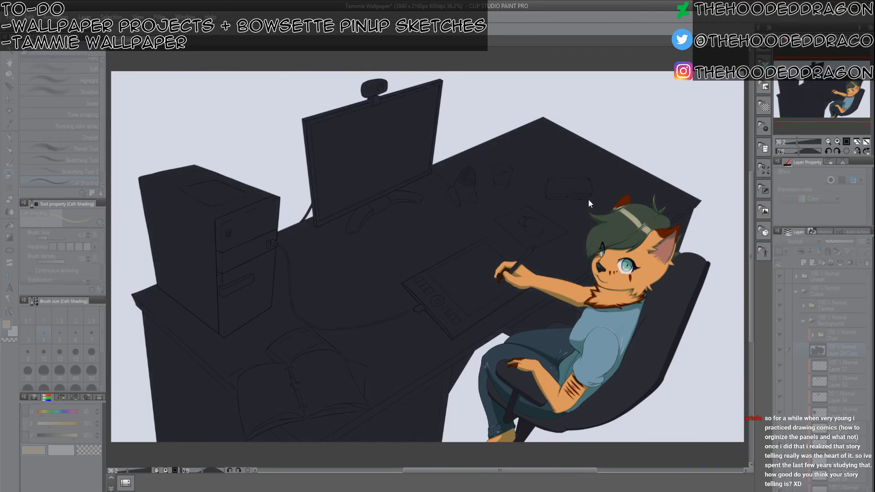
key("Return")
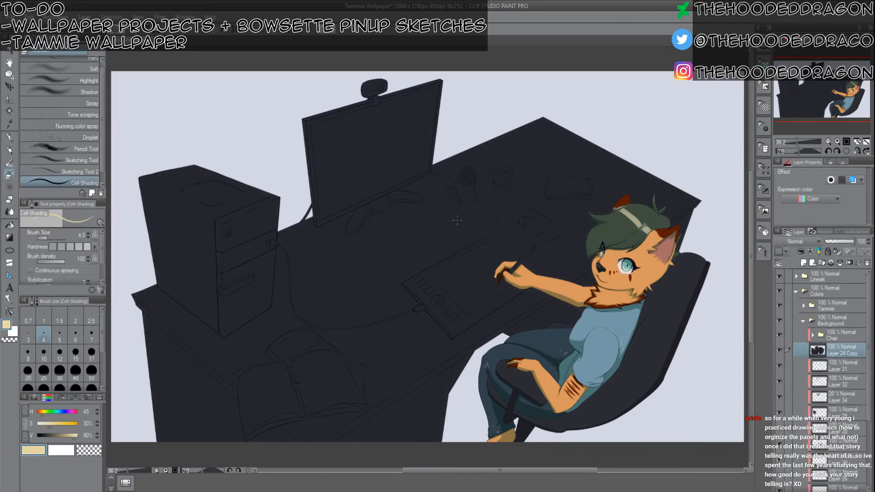
left_click(447, 220, "alt")
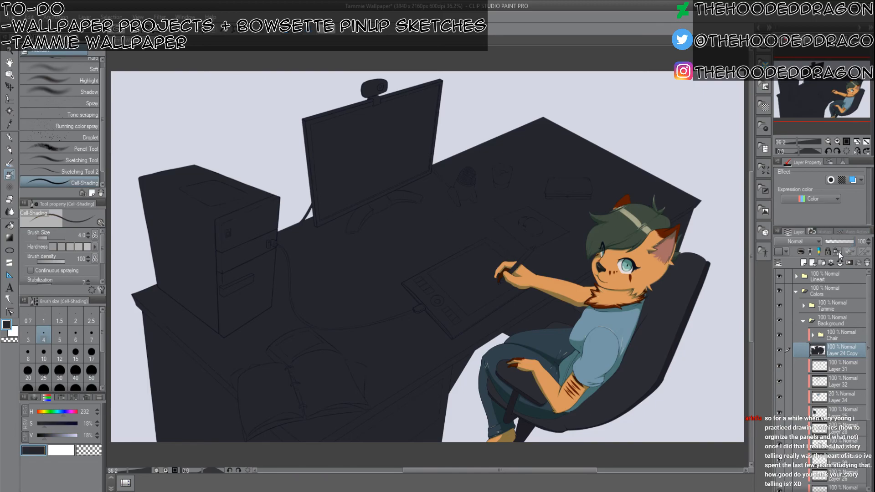
left_click(802, 268)
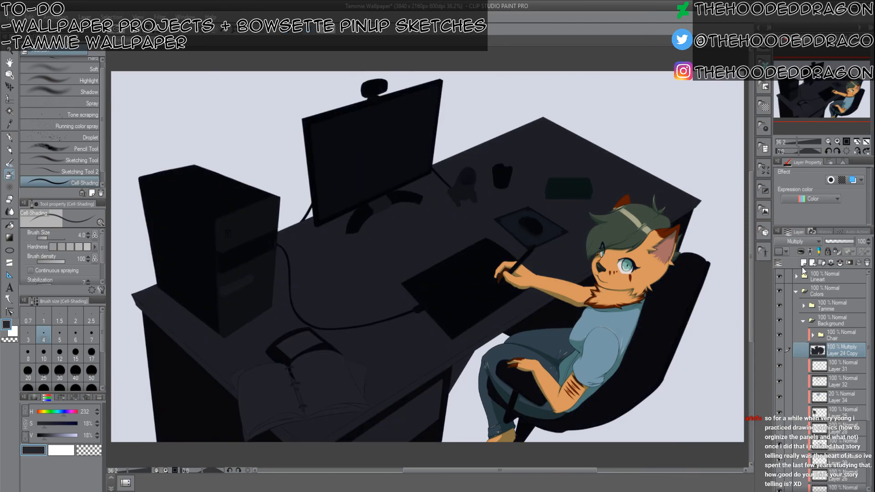
Try the Multiply silhouette layer at 43% opacity, then restore it to 100%.
left_click(835, 241)
left_click_drag(836, 240, 840, 241)
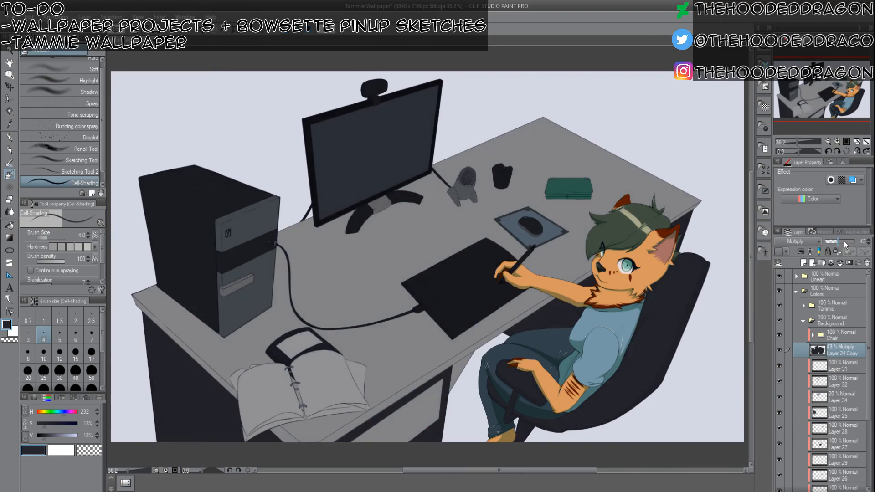
left_click(867, 239)
left_click(867, 239)
left_click_drag(849, 243, 859, 242)
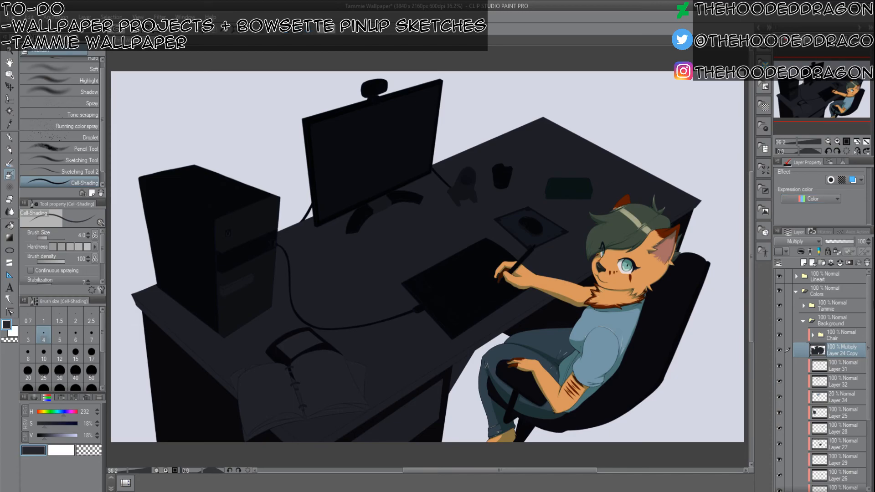
On a new layer above the Chair folder, paint a filled dark oval beyond the desk's far edge with the G-pen at size 70.
left_click(857, 336)
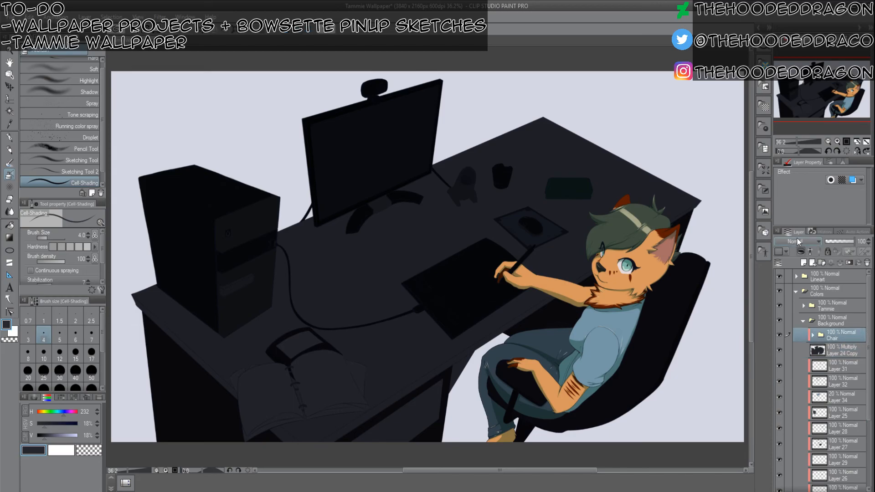
left_click(803, 262)
key("p")
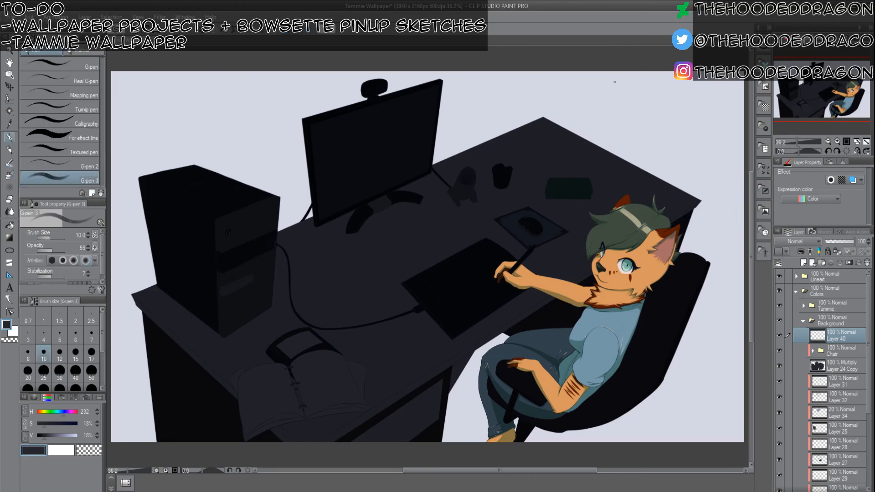
key("p")
key("bracketright")
key("bracketright")
key("bracketright")
key("bracketright")
key("bracketright")
key("bracketright")
key("bracketright")
key("bracketright")
key("bracketright")
key("bracketright")
key("bracketright")
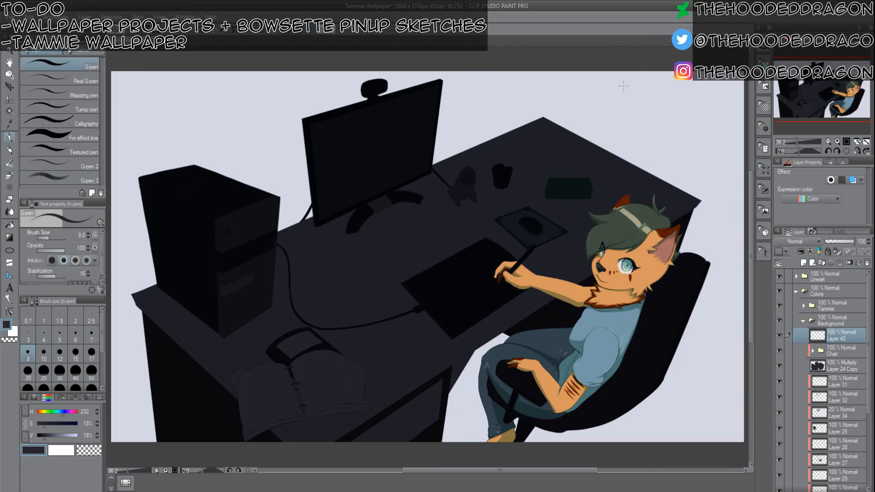
key("bracketright")
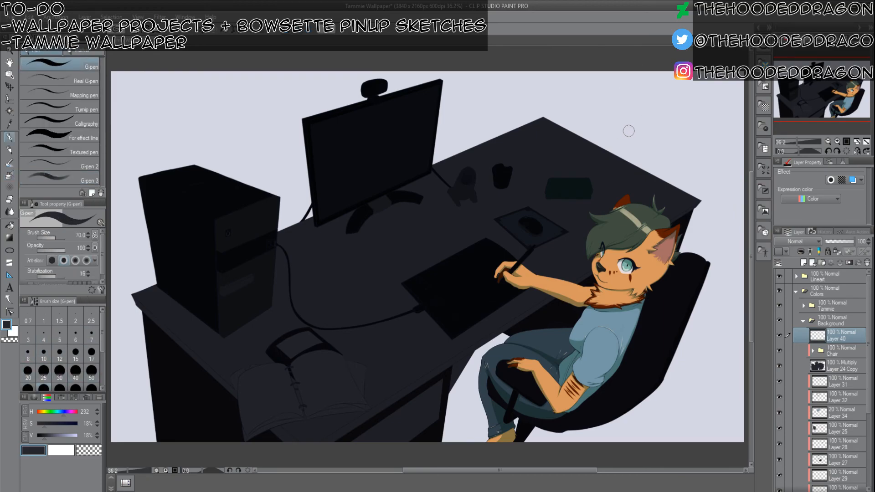
mouse_move(622, 132)
left_mouse_down()
mouse_move(635, 139)
mouse_move(622, 143)
mouse_move(640, 134)
mouse_move(633, 129)
left_mouse_up()
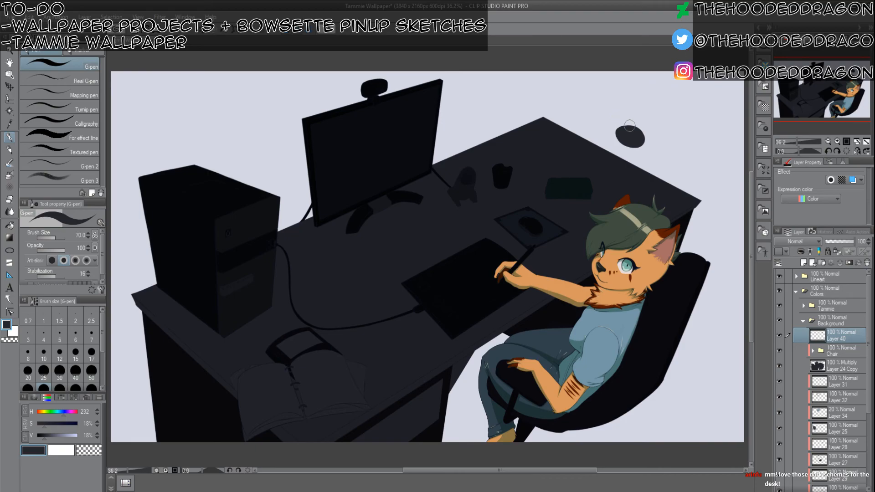
mouse_move(631, 136)
left_mouse_down()
mouse_move(622, 136)
mouse_move(637, 130)
mouse_move(618, 139)
mouse_move(640, 146)
left_mouse_up()
mouse_move(637, 144)
left_mouse_down()
mouse_move(635, 126)
mouse_move(625, 143)
mouse_move(637, 126)
mouse_move(622, 144)
mouse_move(640, 129)
mouse_move(622, 142)
mouse_move(630, 124)
mouse_move(627, 146)
mouse_move(638, 128)
mouse_move(619, 127)
left_mouse_up()
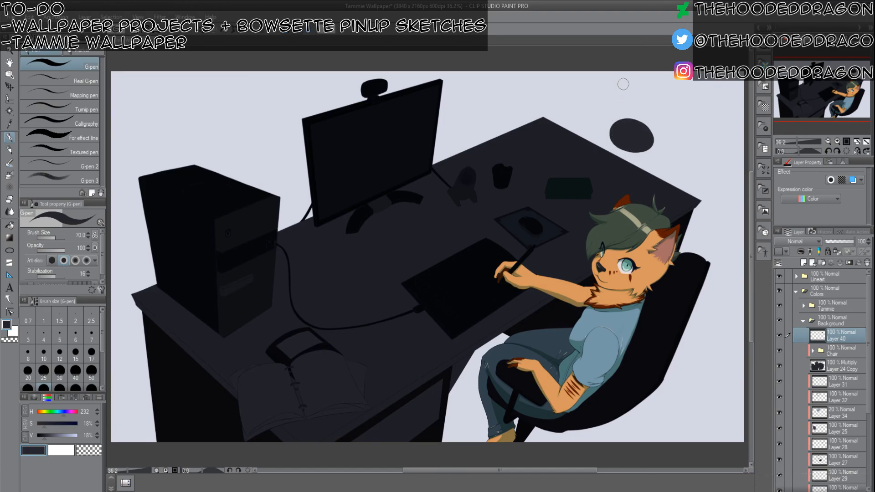
Carve the dark oval into a four-sided patch with the G-pen in transparent colour at size 30.
key("c")
key("bracketleft")
key("bracketleft")
key("bracketleft")
key("bracketleft")
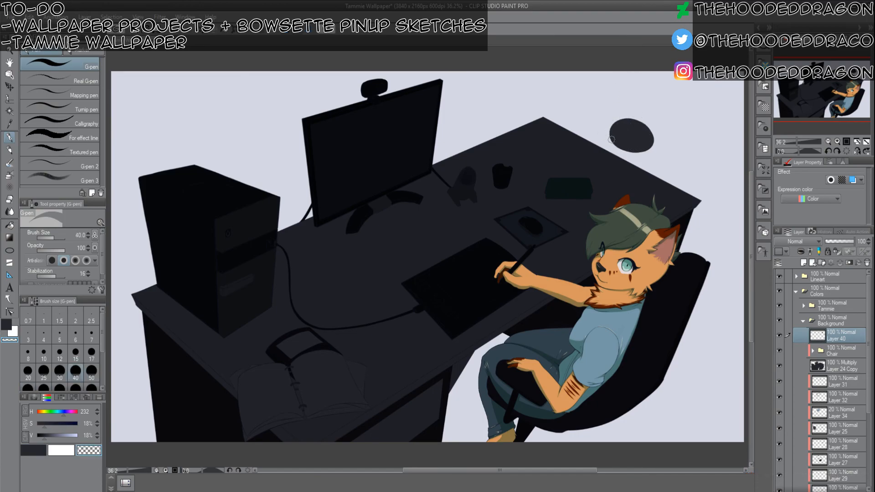
mouse_move(638, 121)
left_mouse_down()
mouse_move(612, 112)
mouse_move(667, 141)
mouse_move(573, 99)
mouse_move(663, 142)
mouse_move(645, 152)
mouse_move(654, 138)
mouse_move(639, 159)
mouse_move(656, 134)
mouse_move(637, 153)
left_mouse_up()
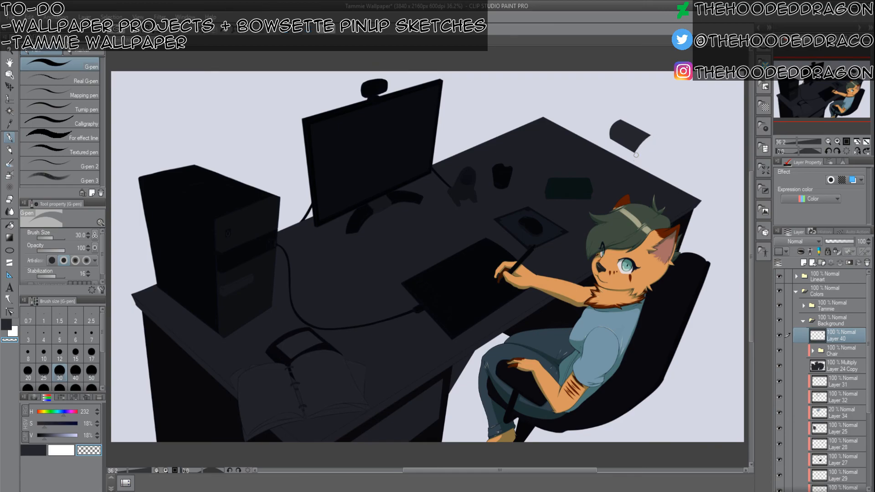
left_click_drag(602, 130, 618, 119)
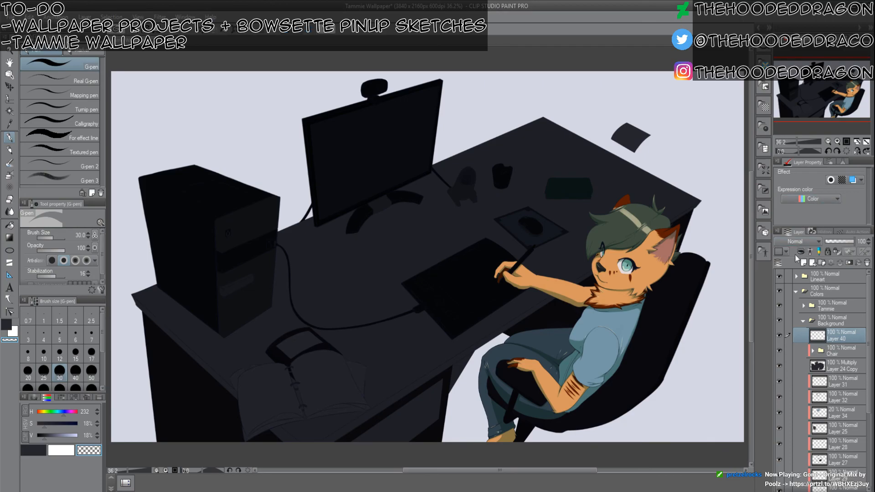
Move the Multiply copy of Layer 24 above the Chair folder and clip it to the layers below.
left_click(833, 372)
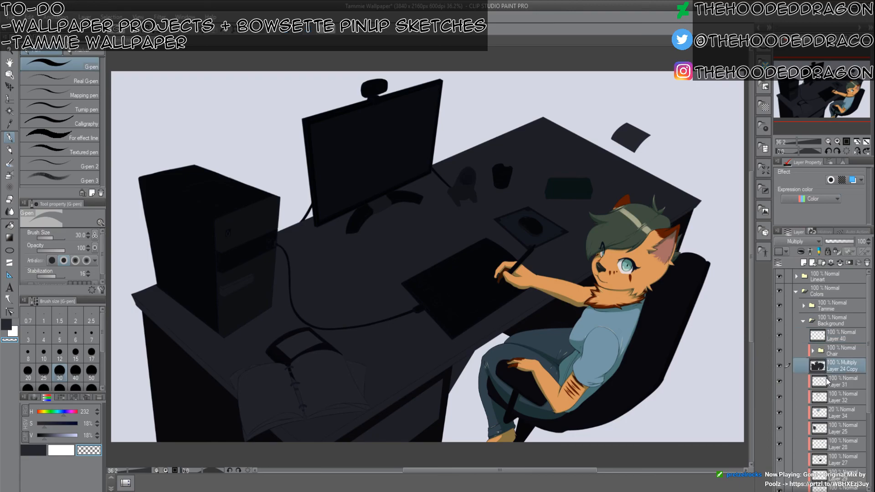
left_click(813, 351)
left_click(813, 352)
left_click(813, 351)
left_click(813, 351)
left_click(779, 350)
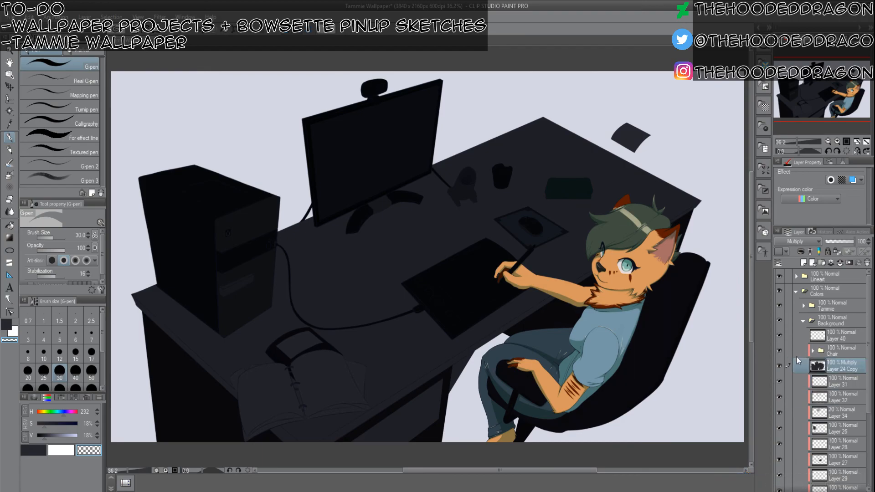
left_click(779, 366)
left_click(780, 366)
left_click_drag(835, 342, 836, 342)
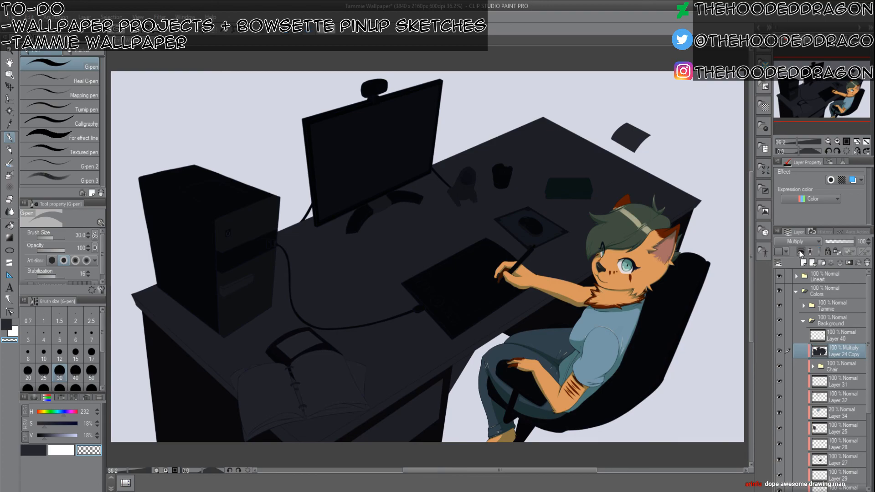
left_click(840, 367)
mouse_move(836, 351)
left_mouse_down()
mouse_move(840, 372)
mouse_move(838, 347)
left_mouse_up()
left_click_drag(220, 246, 267, 265)
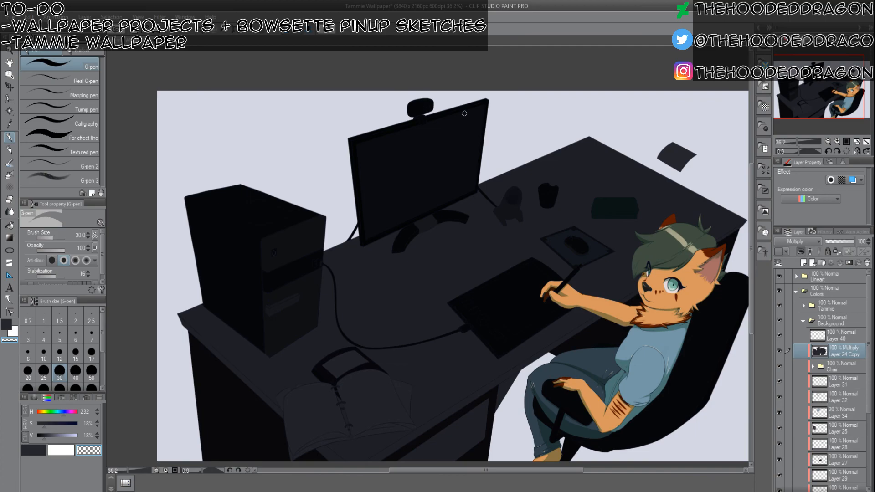
left_click(866, 141)
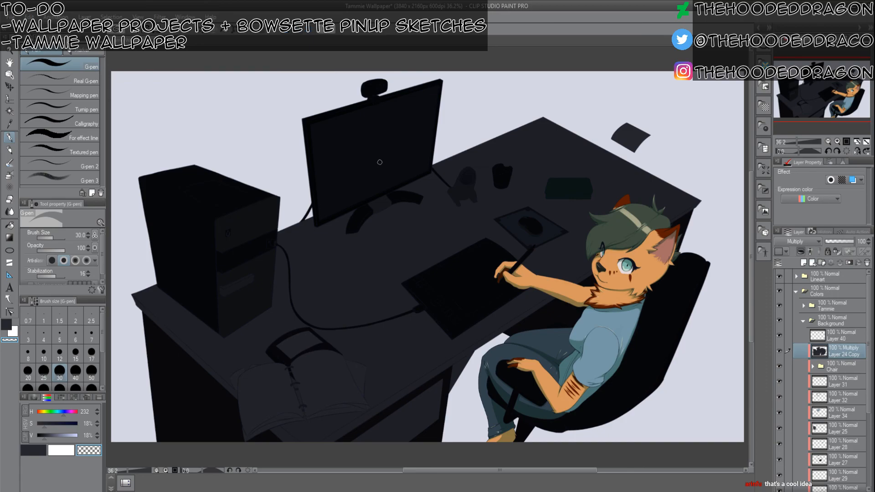
key("c")
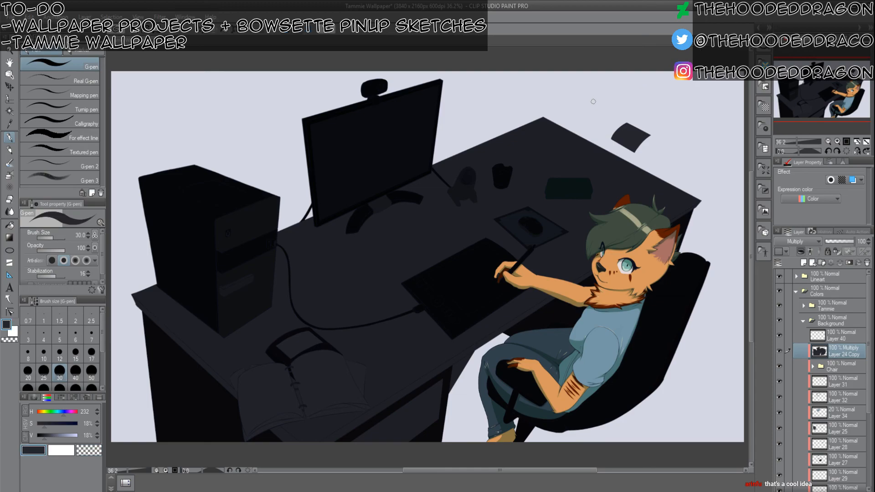
key("c")
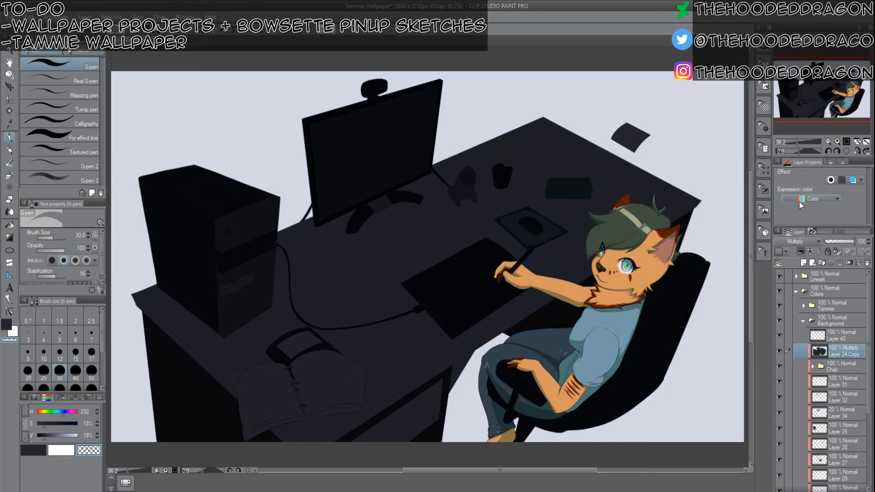
Trim the dark patch on Layer 40 into a smaller straight-edged diamond with the transparent G-pen and save the file.
left_click(840, 332)
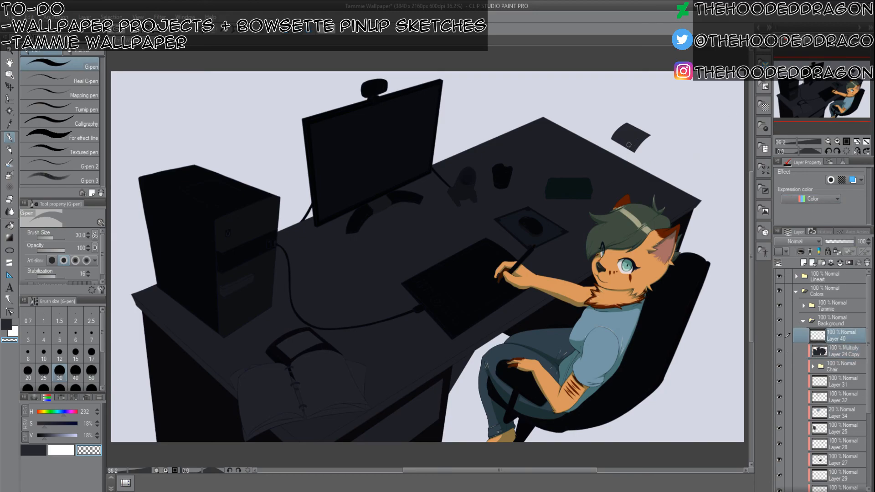
mouse_move(638, 152)
left_mouse_down()
mouse_move(655, 127)
mouse_move(639, 149)
mouse_move(621, 125)
left_mouse_up()
left_click_drag(614, 136, 630, 119)
key("ctrl+s")
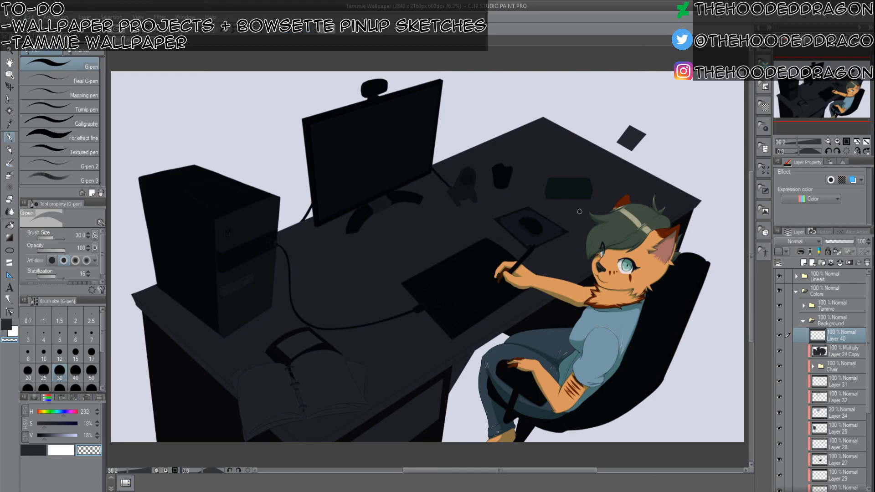